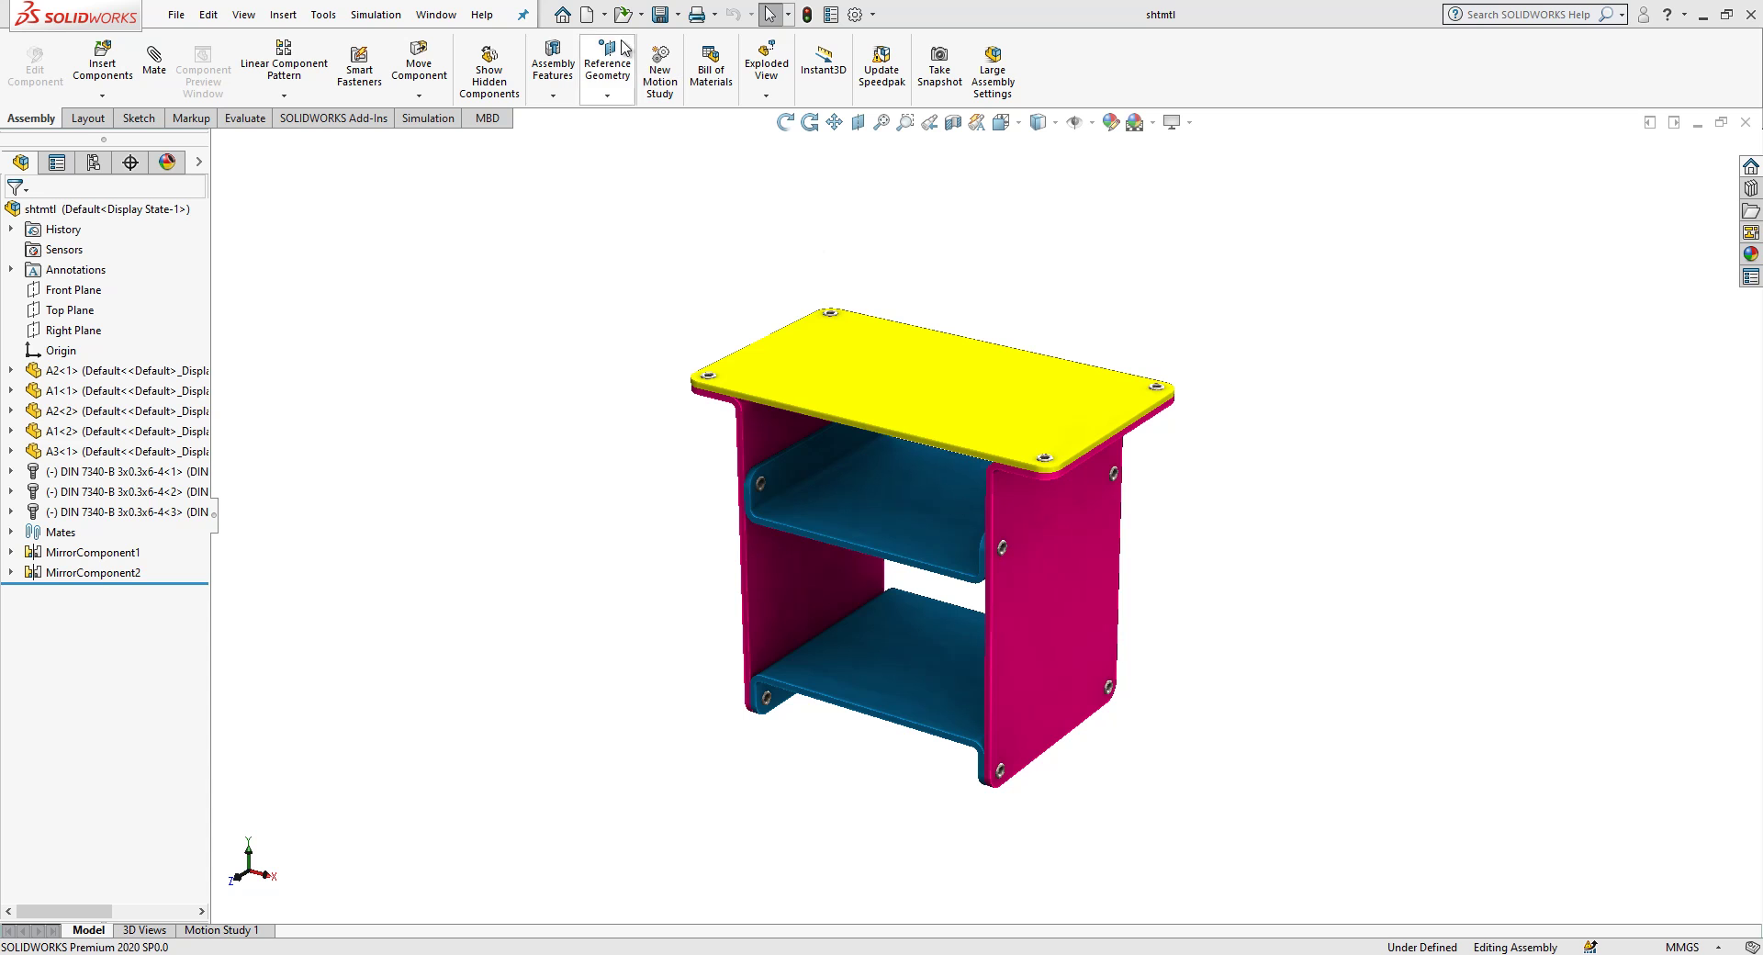
Step: Create a new blank Part document, Part2, from the New SOLIDWORKS Document dialog
left_click(585, 16)
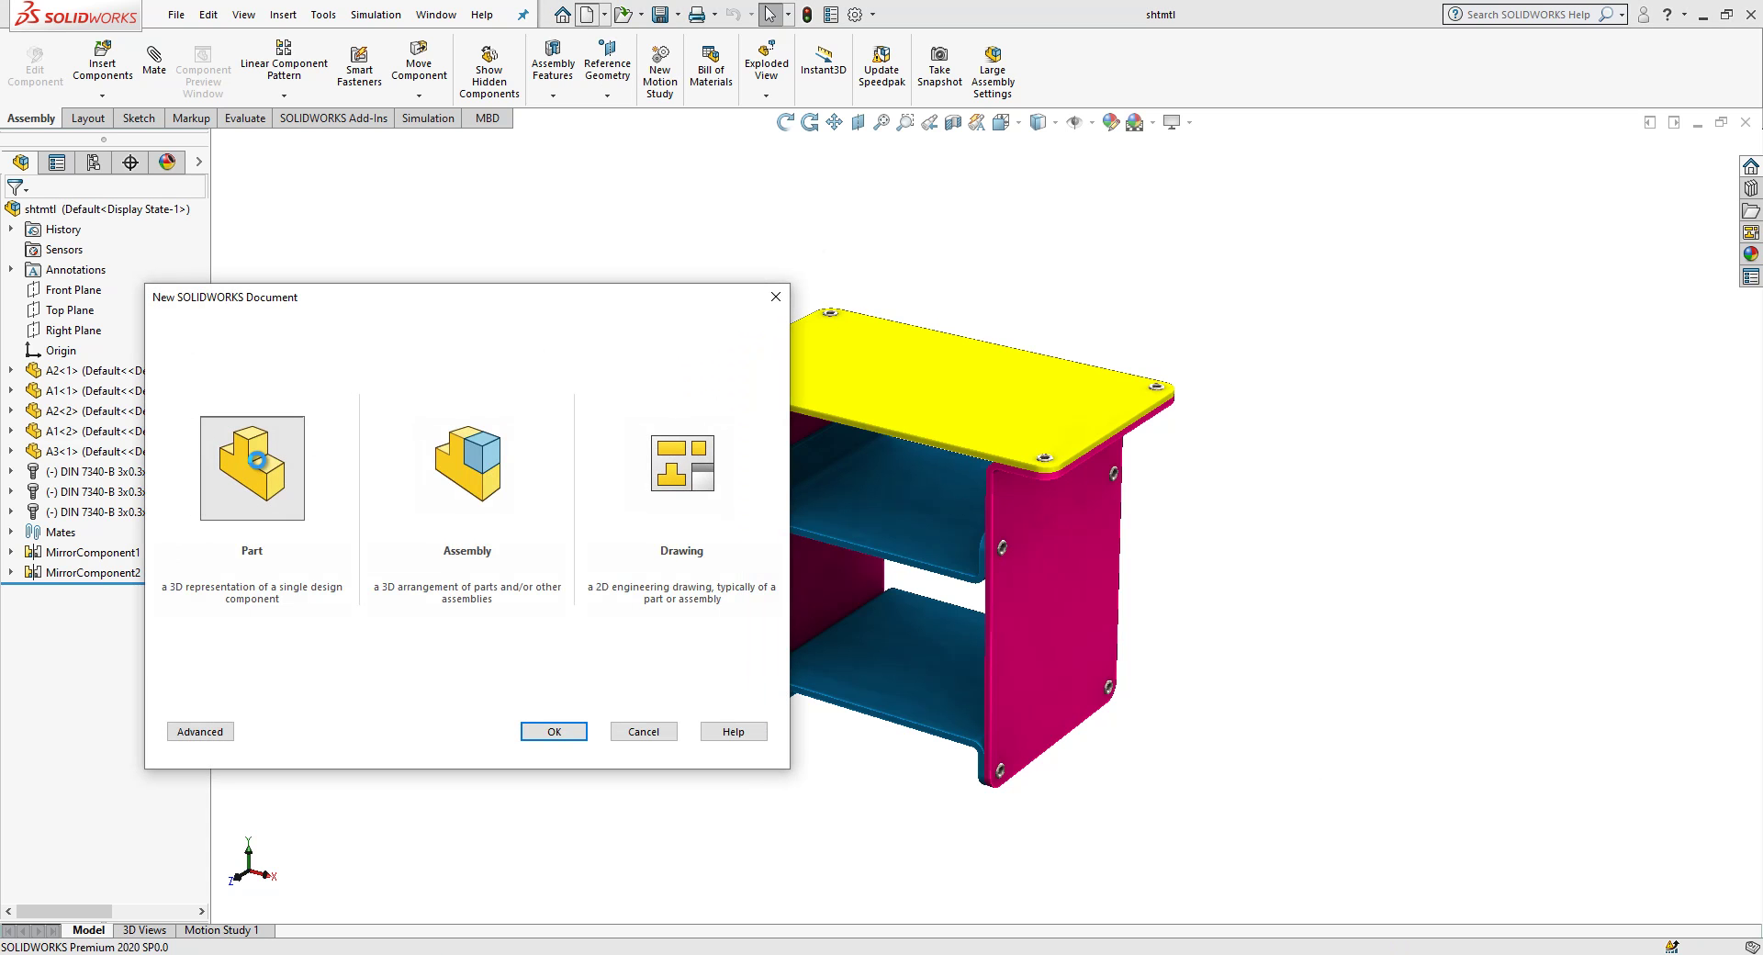
double_click(260, 466)
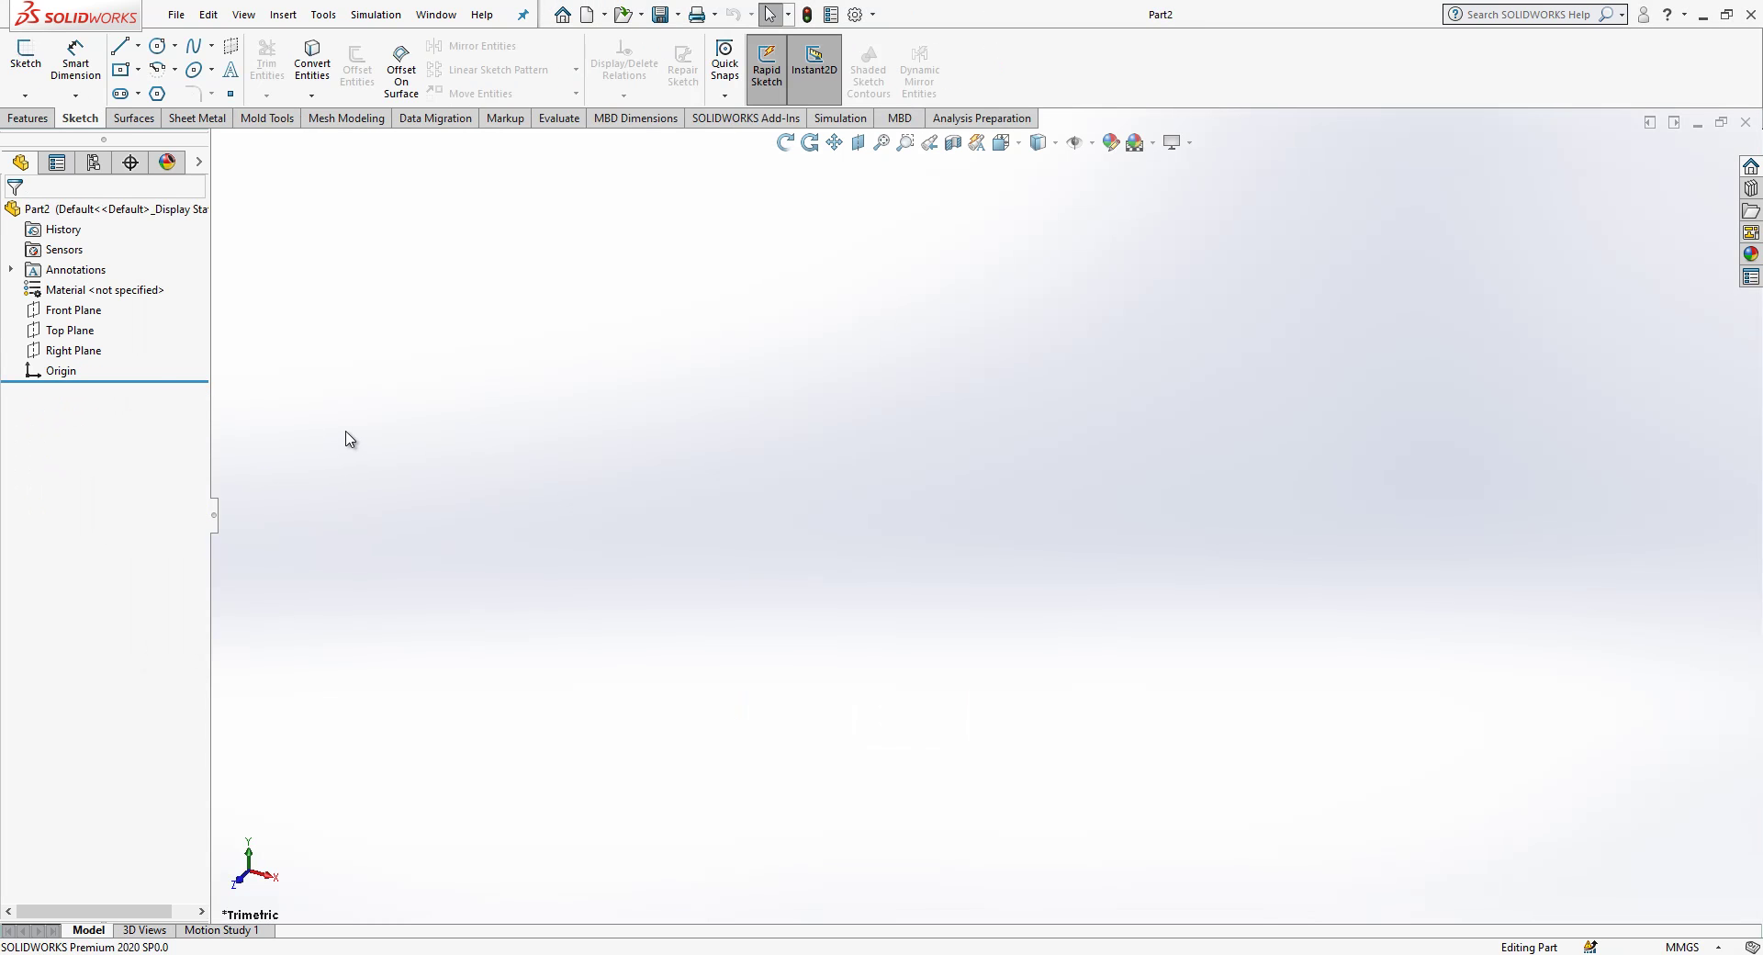
Step: Sketch a three-line open U profile on the Front Plane
left_click(80, 309)
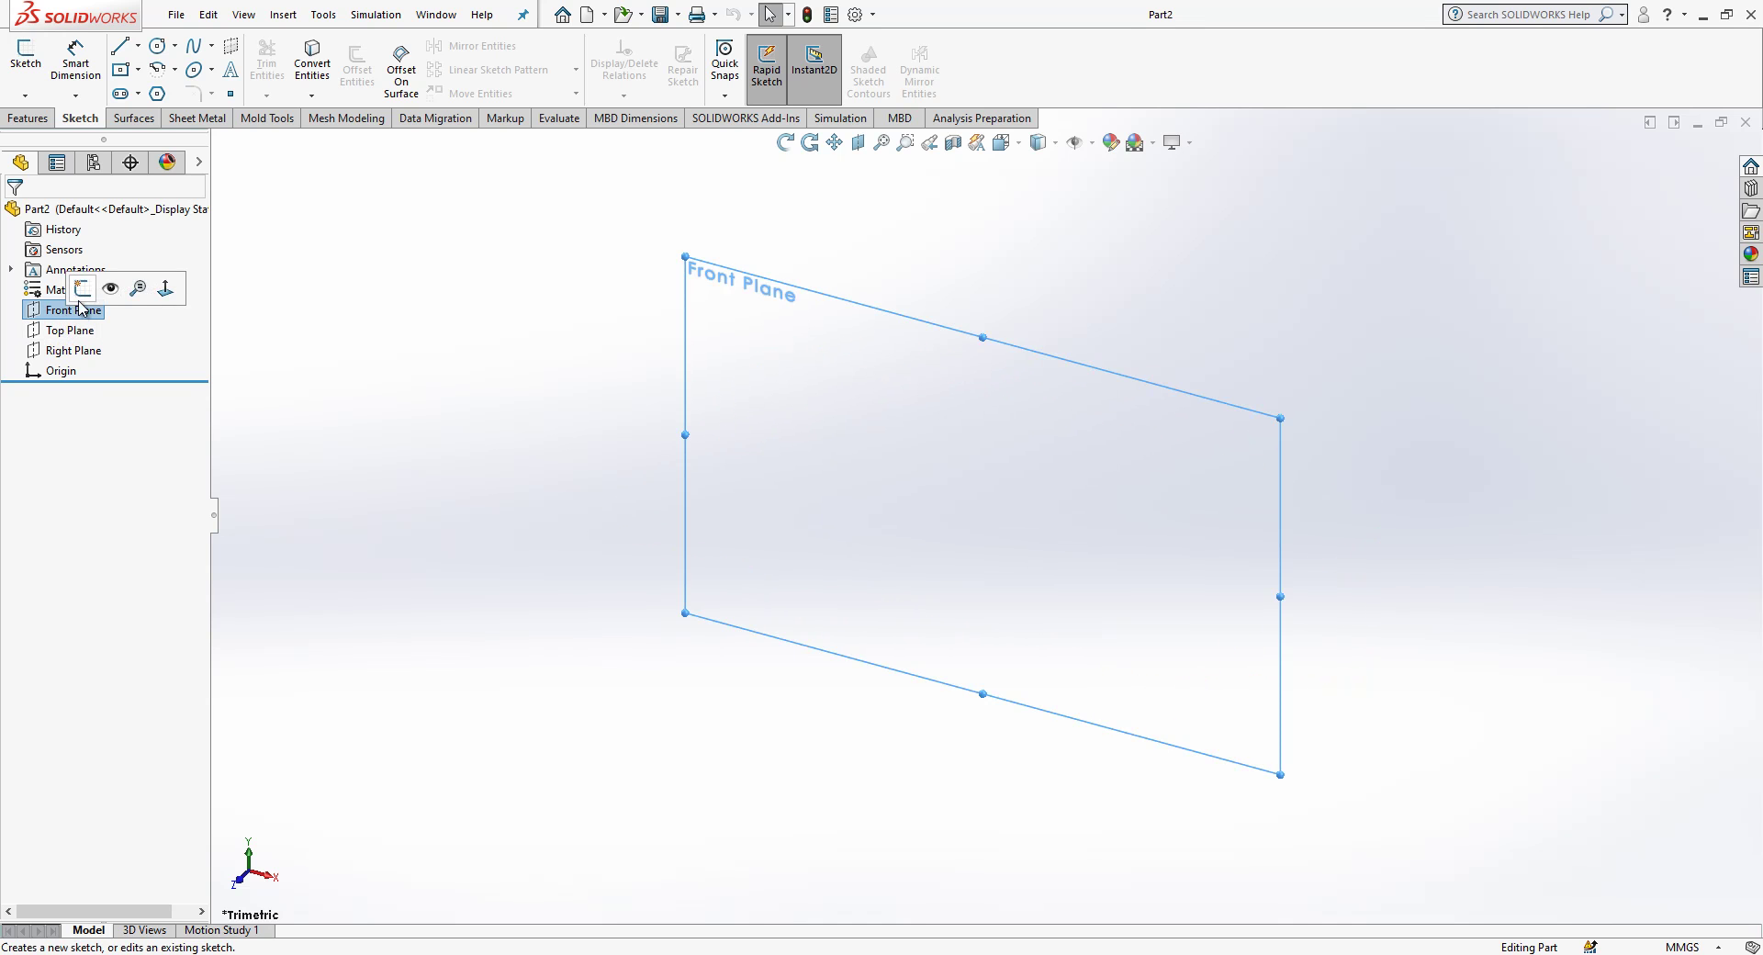
left_click(84, 289)
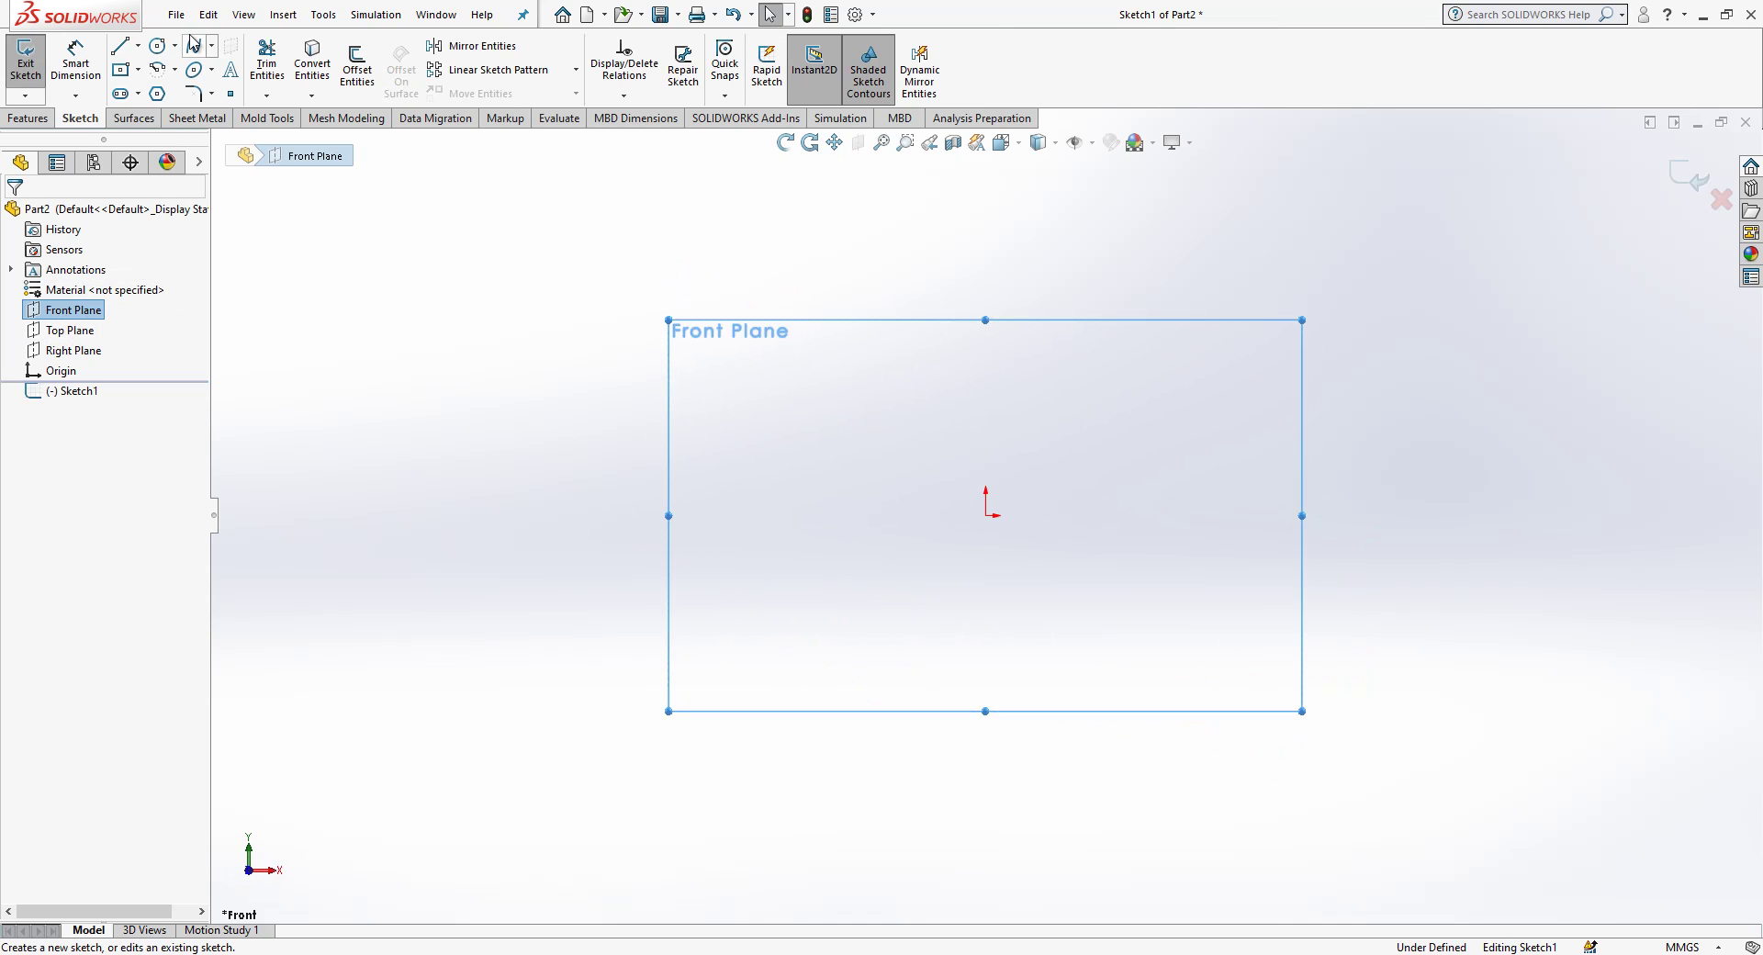
left_click(129, 46)
left_click(807, 591)
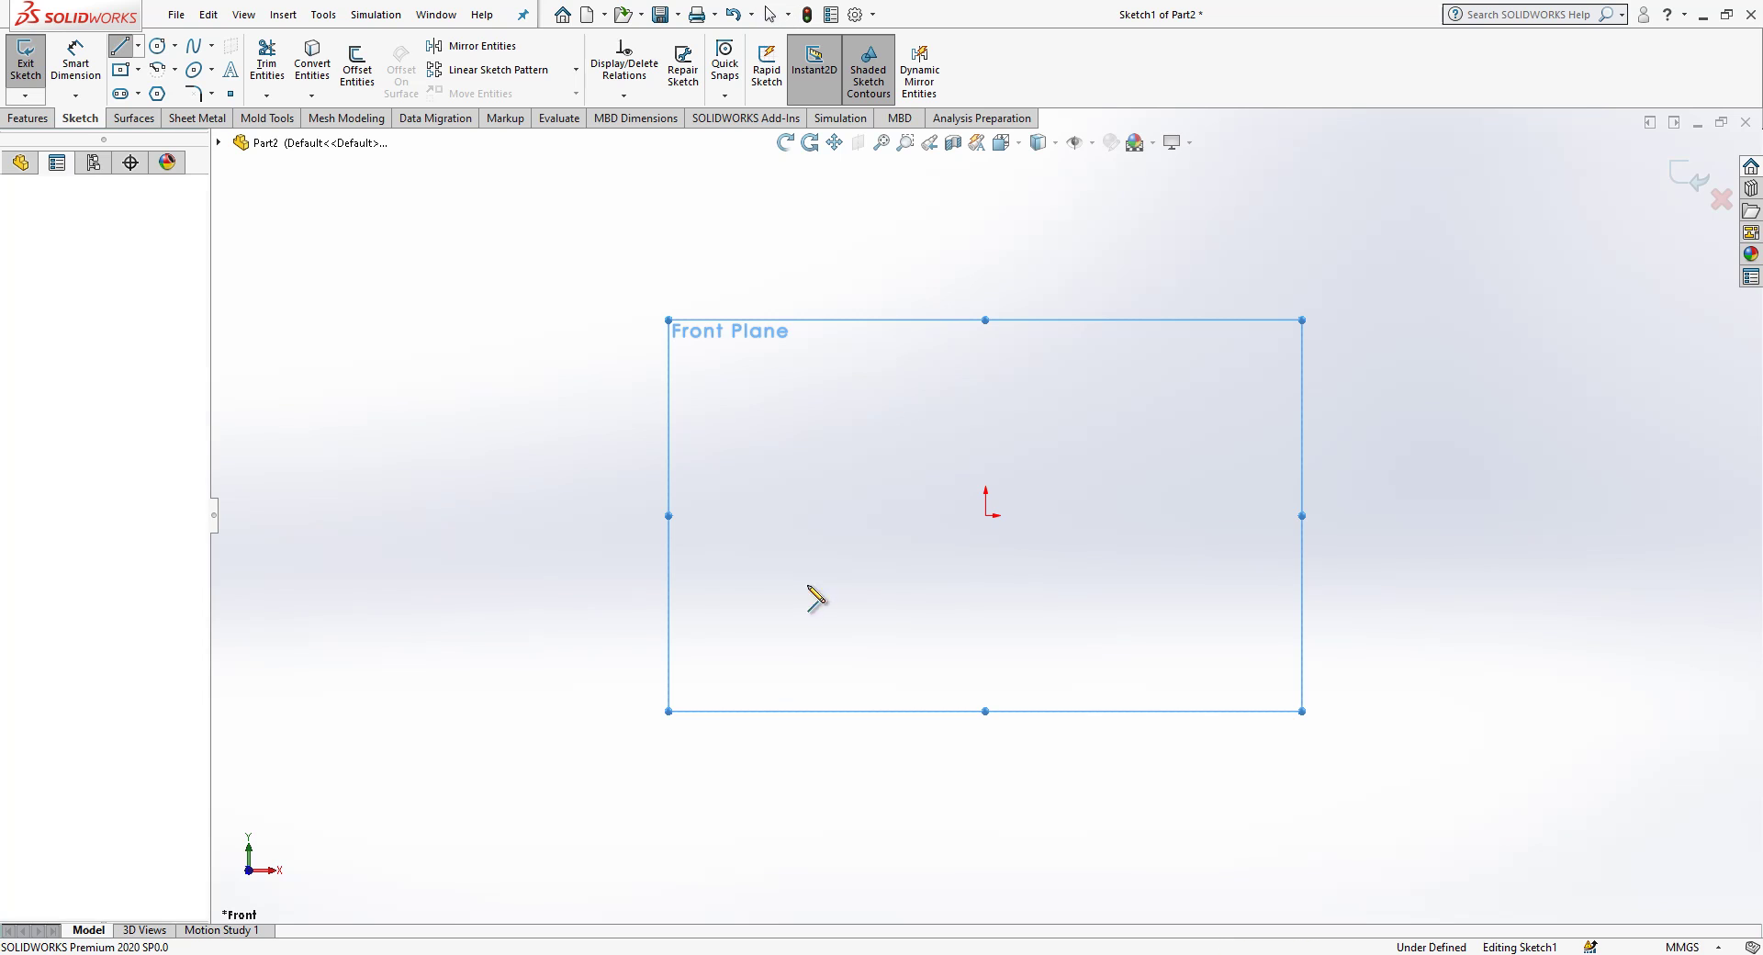
left_click(807, 535)
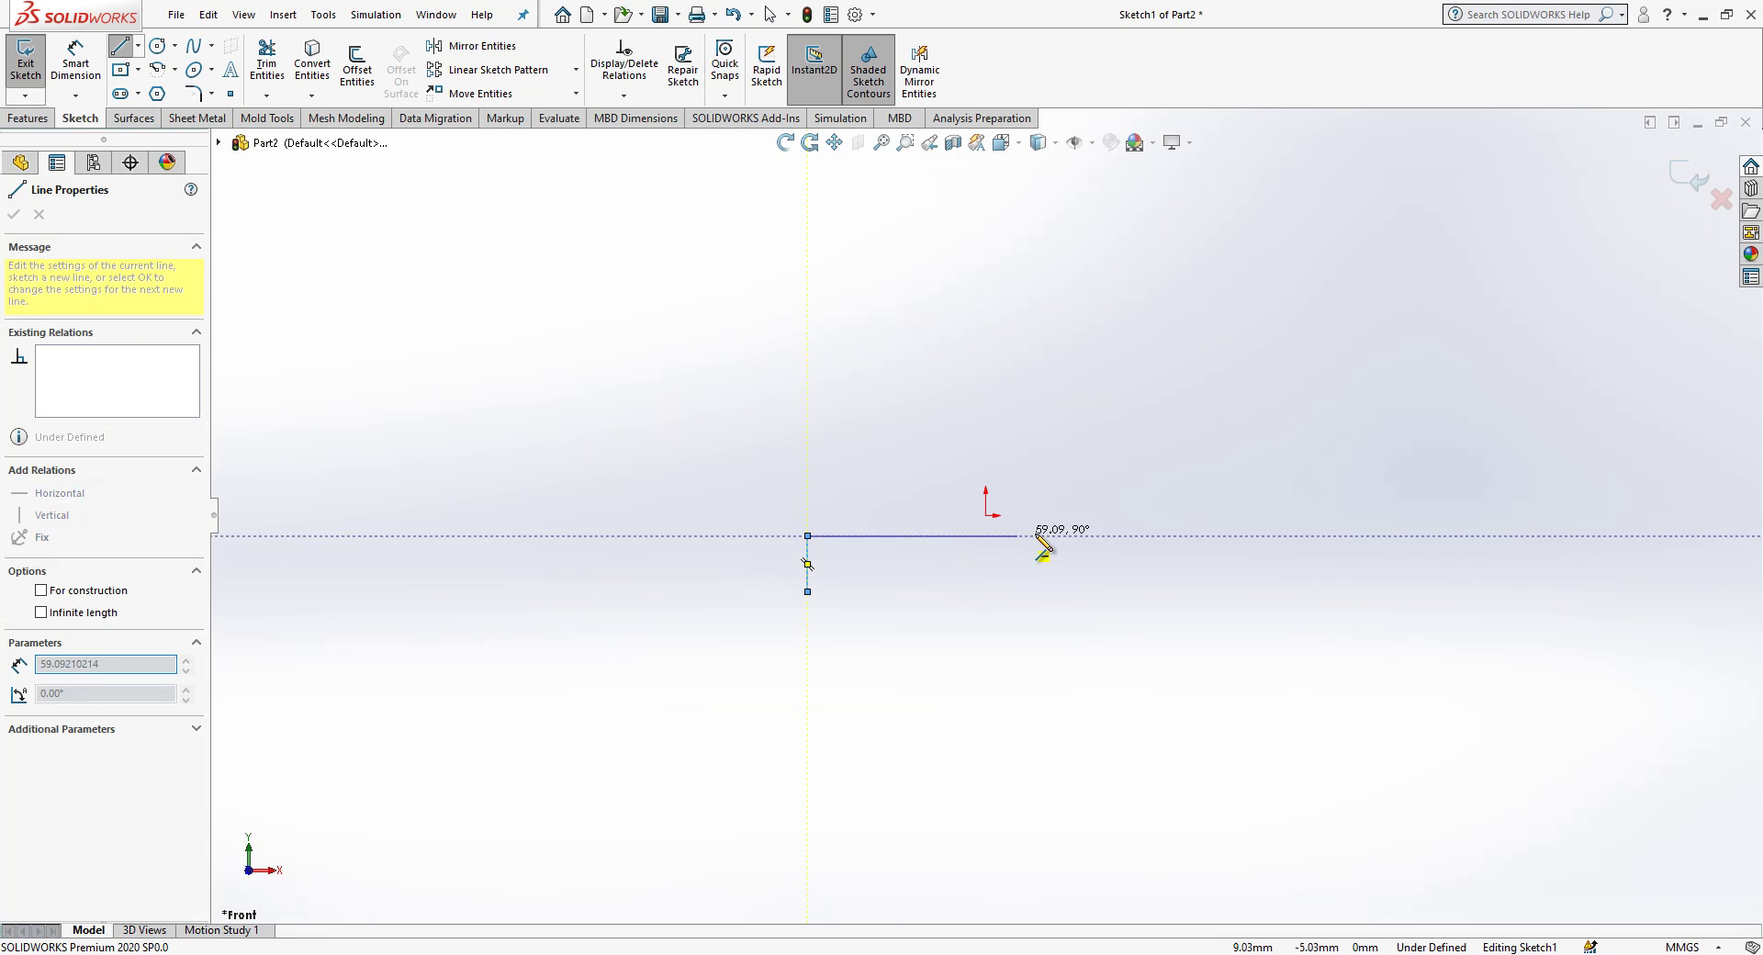
left_click(1145, 535)
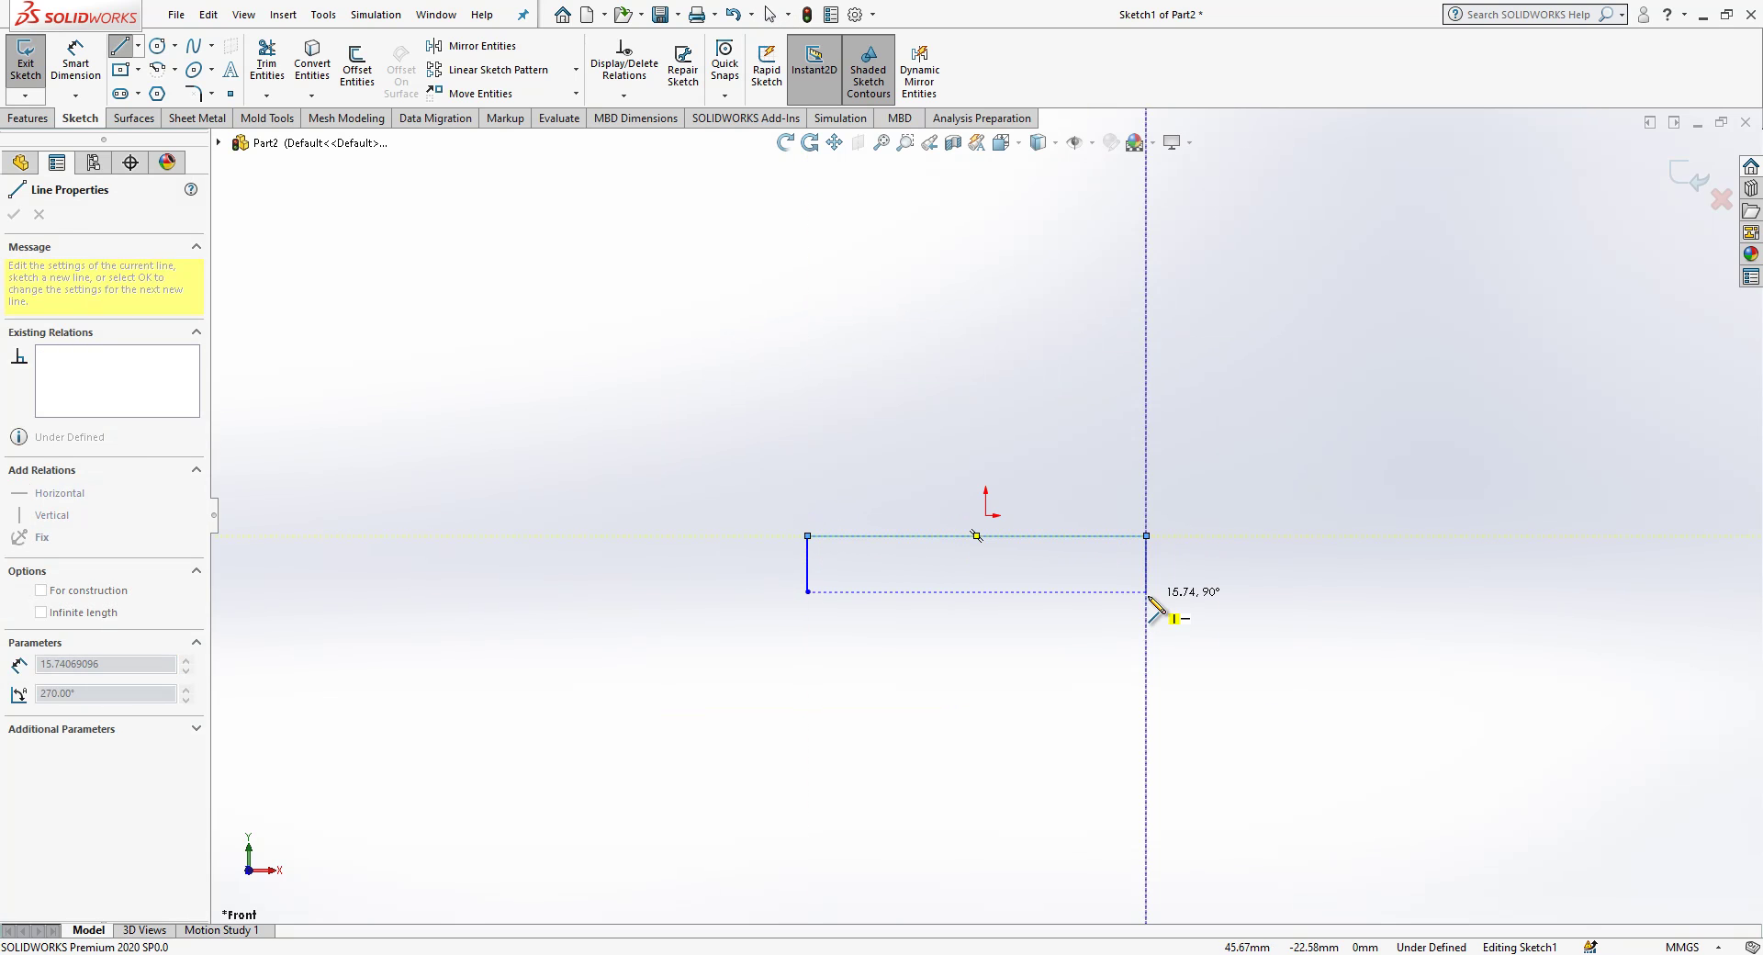
left_click(1146, 591)
key("Escape")
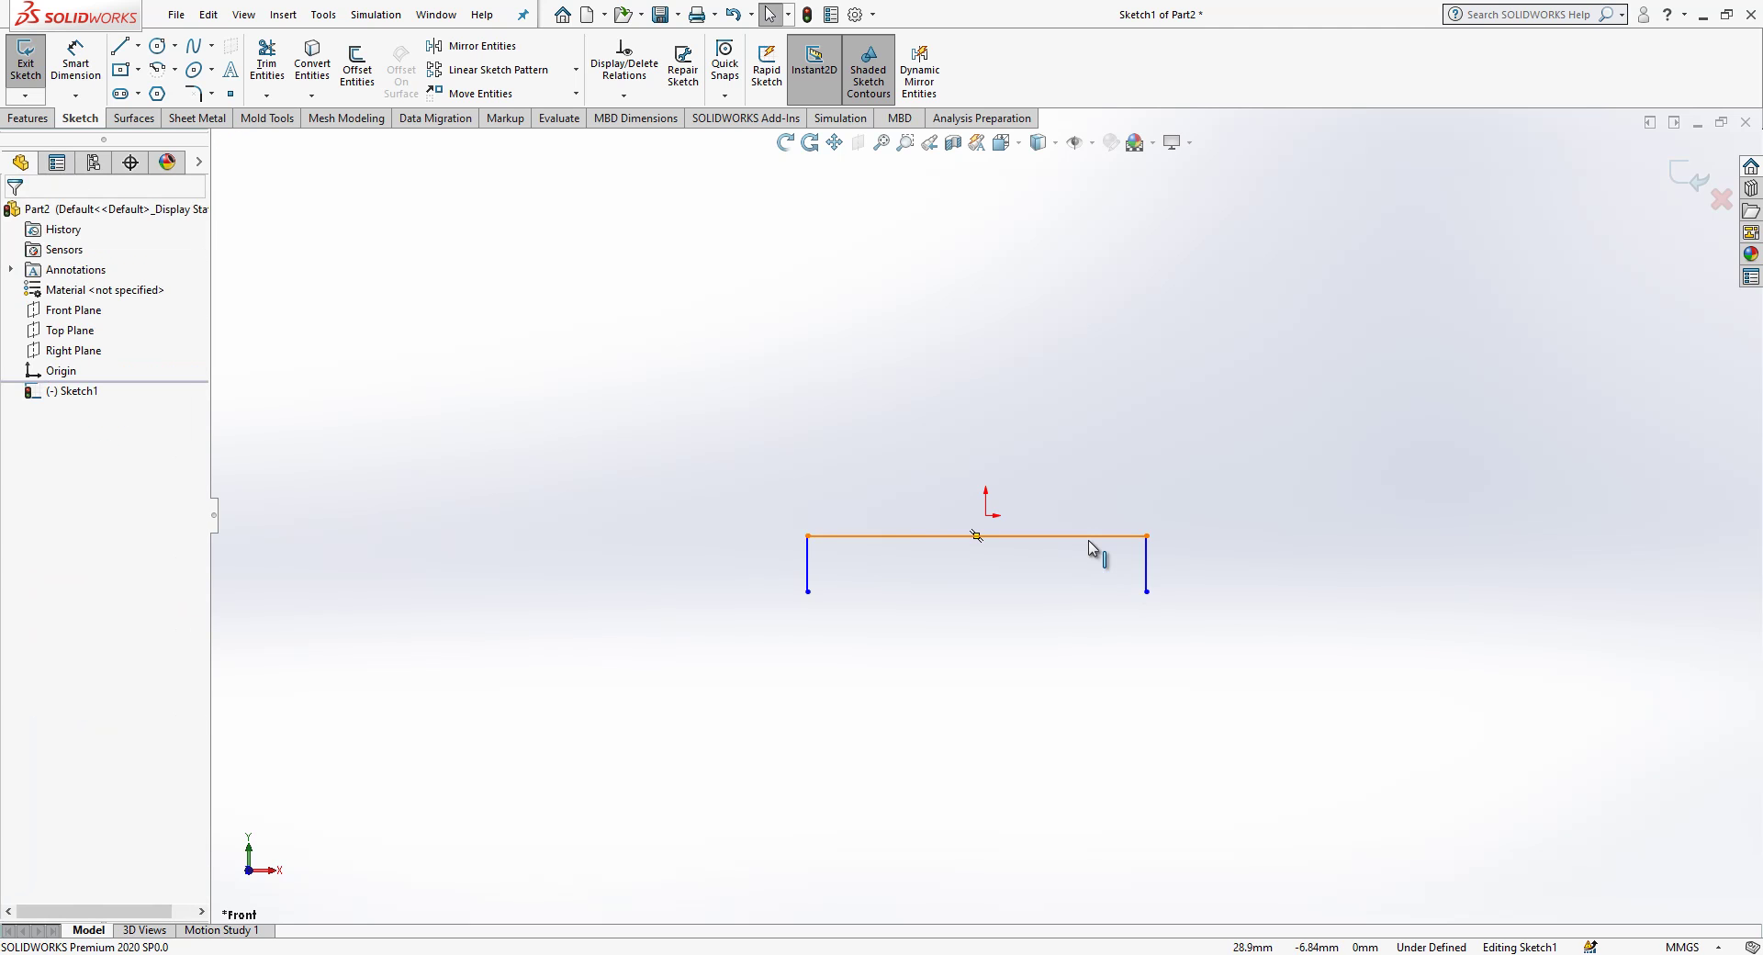
Step: Centre the top line on the origin with a Midpoint relation and dimension it 80 mm
left_click(1089, 540)
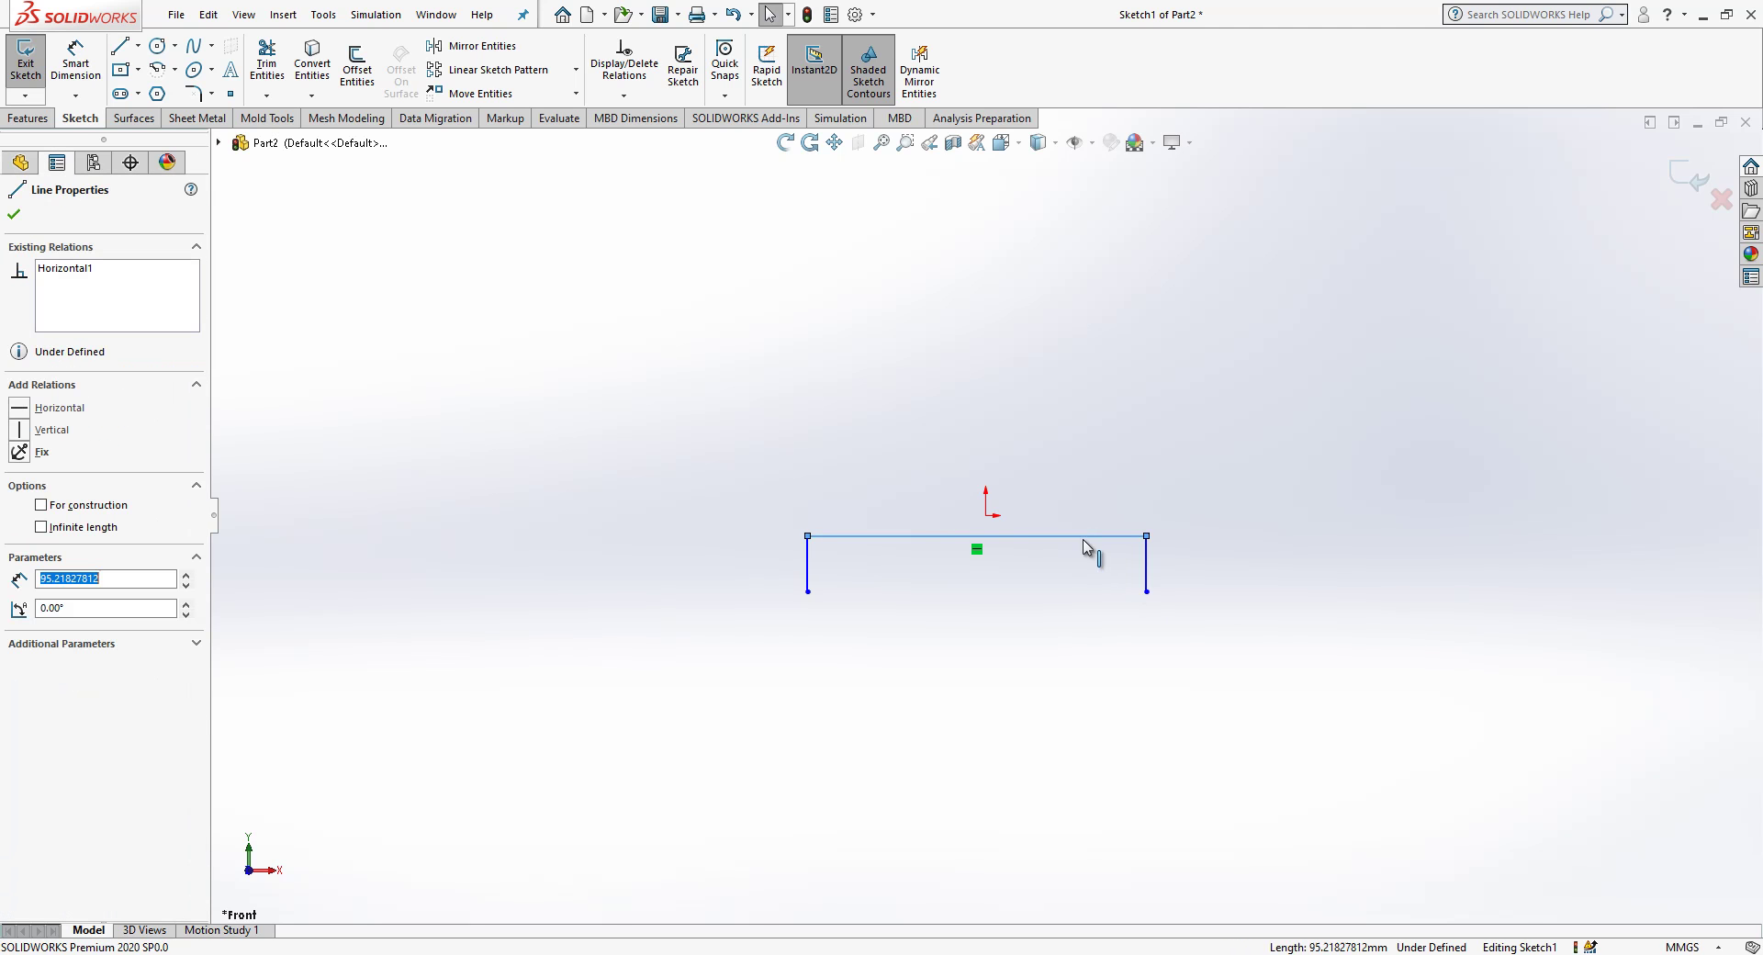
left_click(987, 517, "ctrl")
left_click(57, 511)
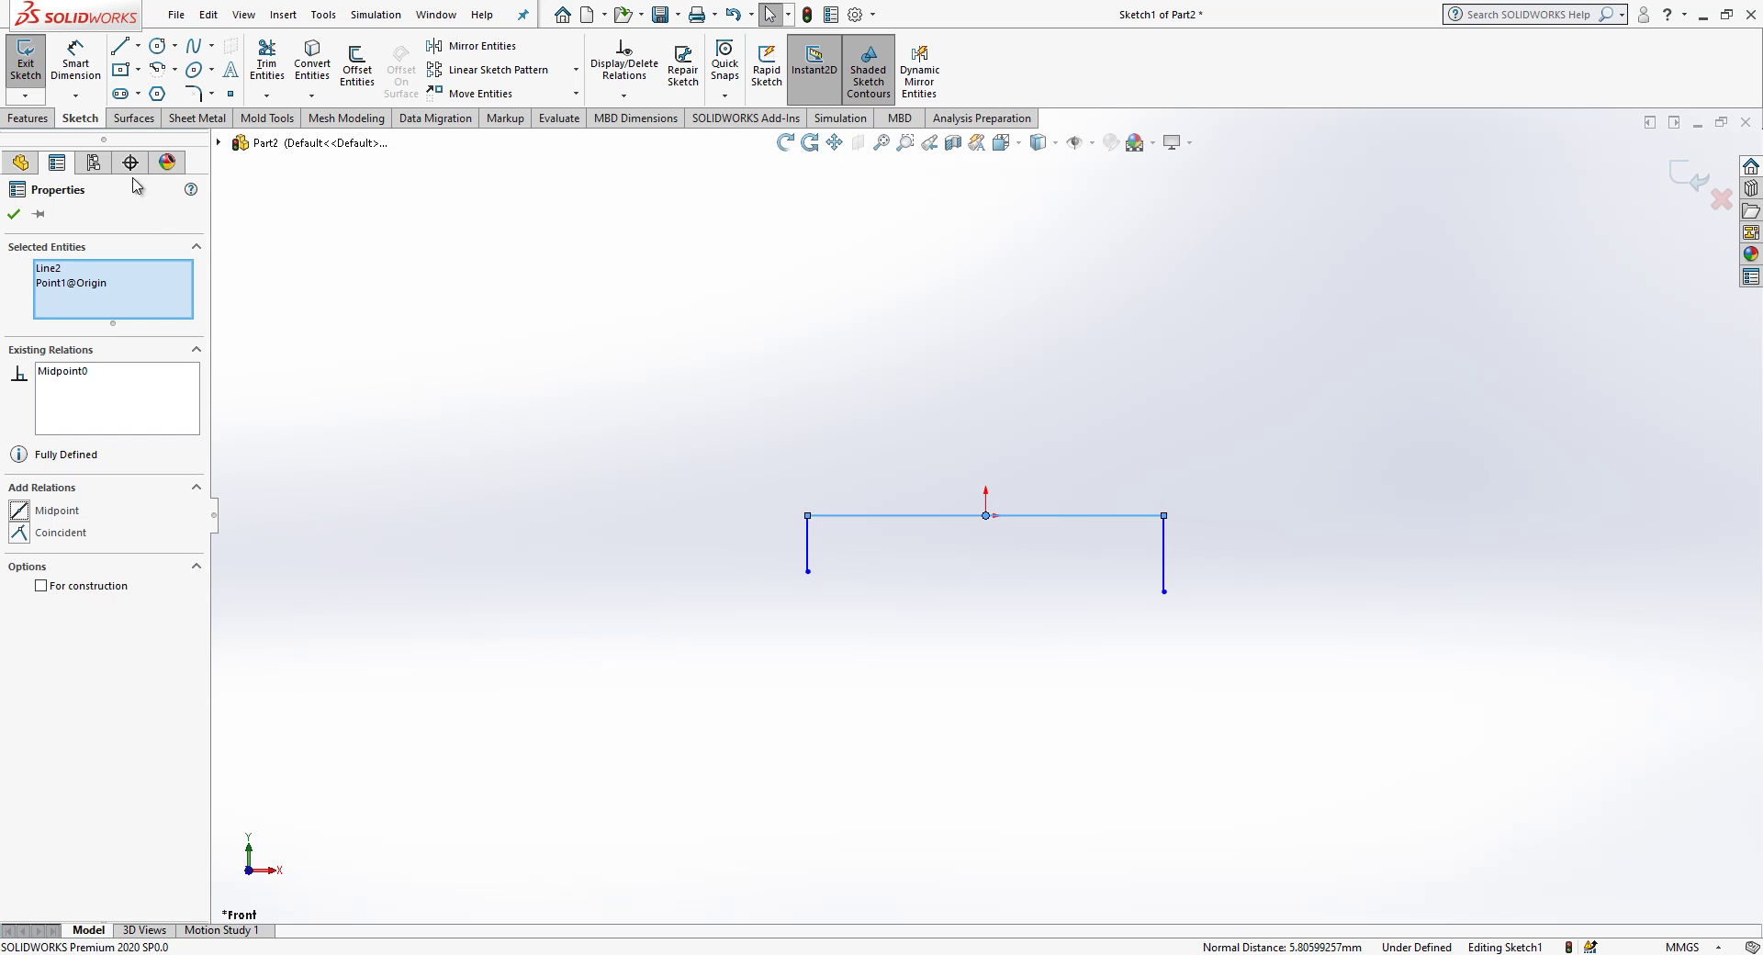
left_click(76, 64)
left_click(956, 515)
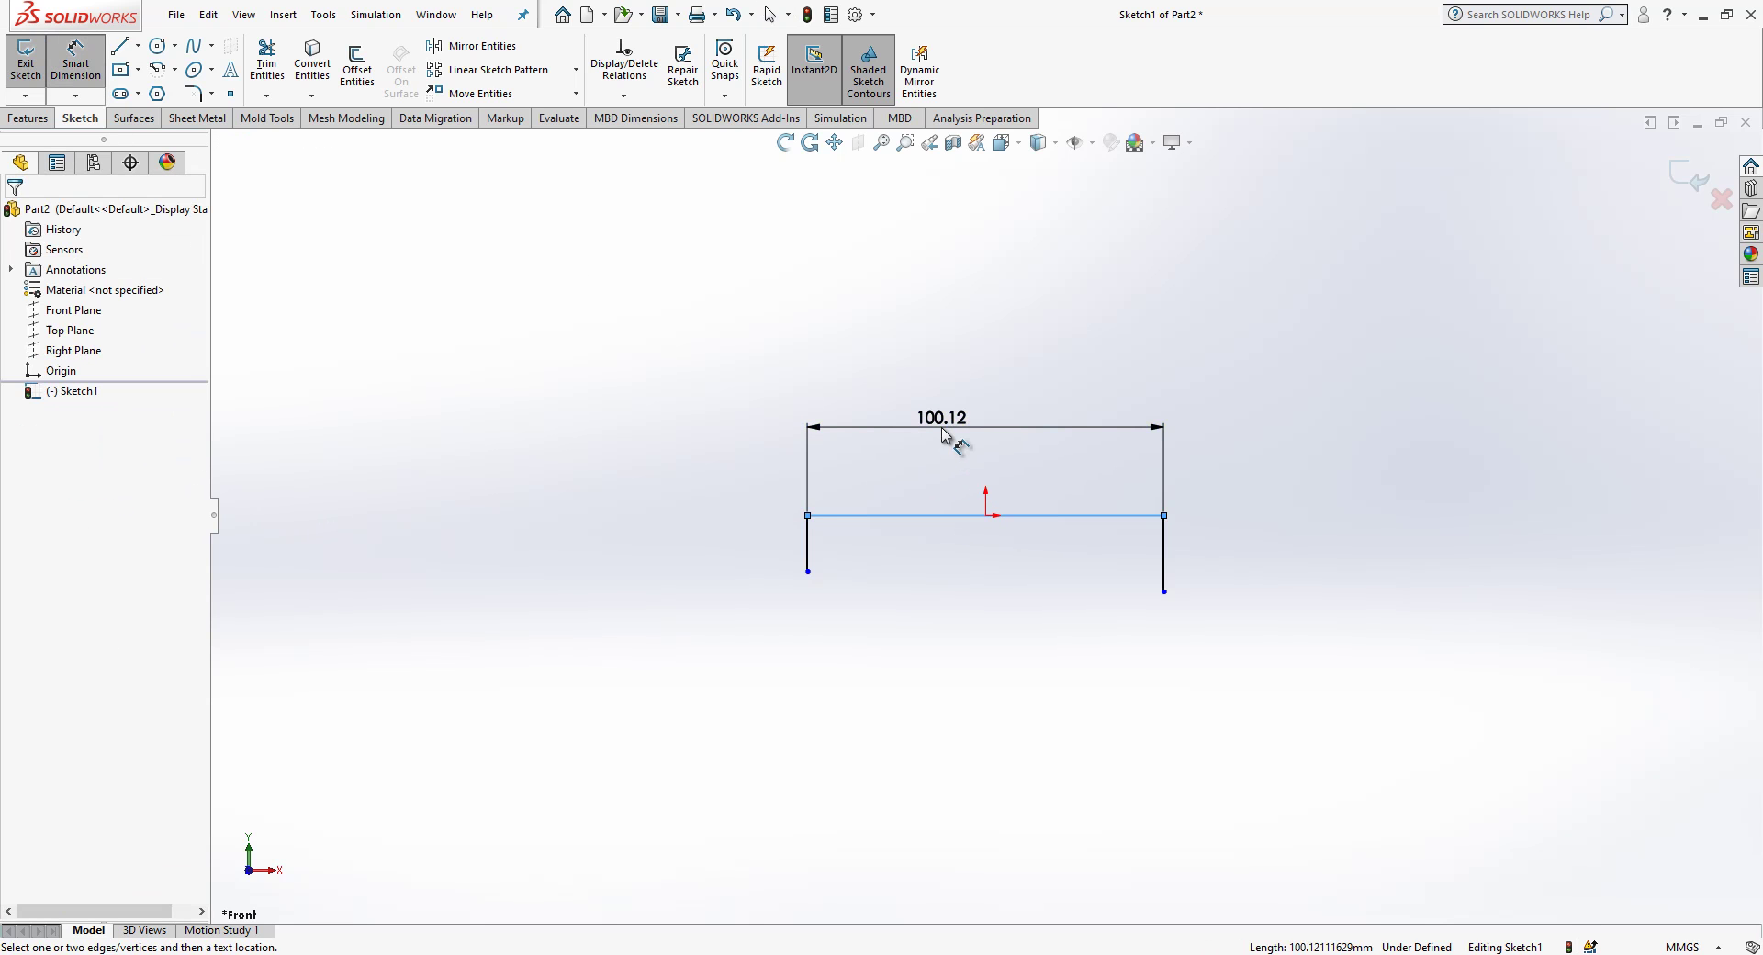
left_click(952, 442)
type("80")
key("Return")
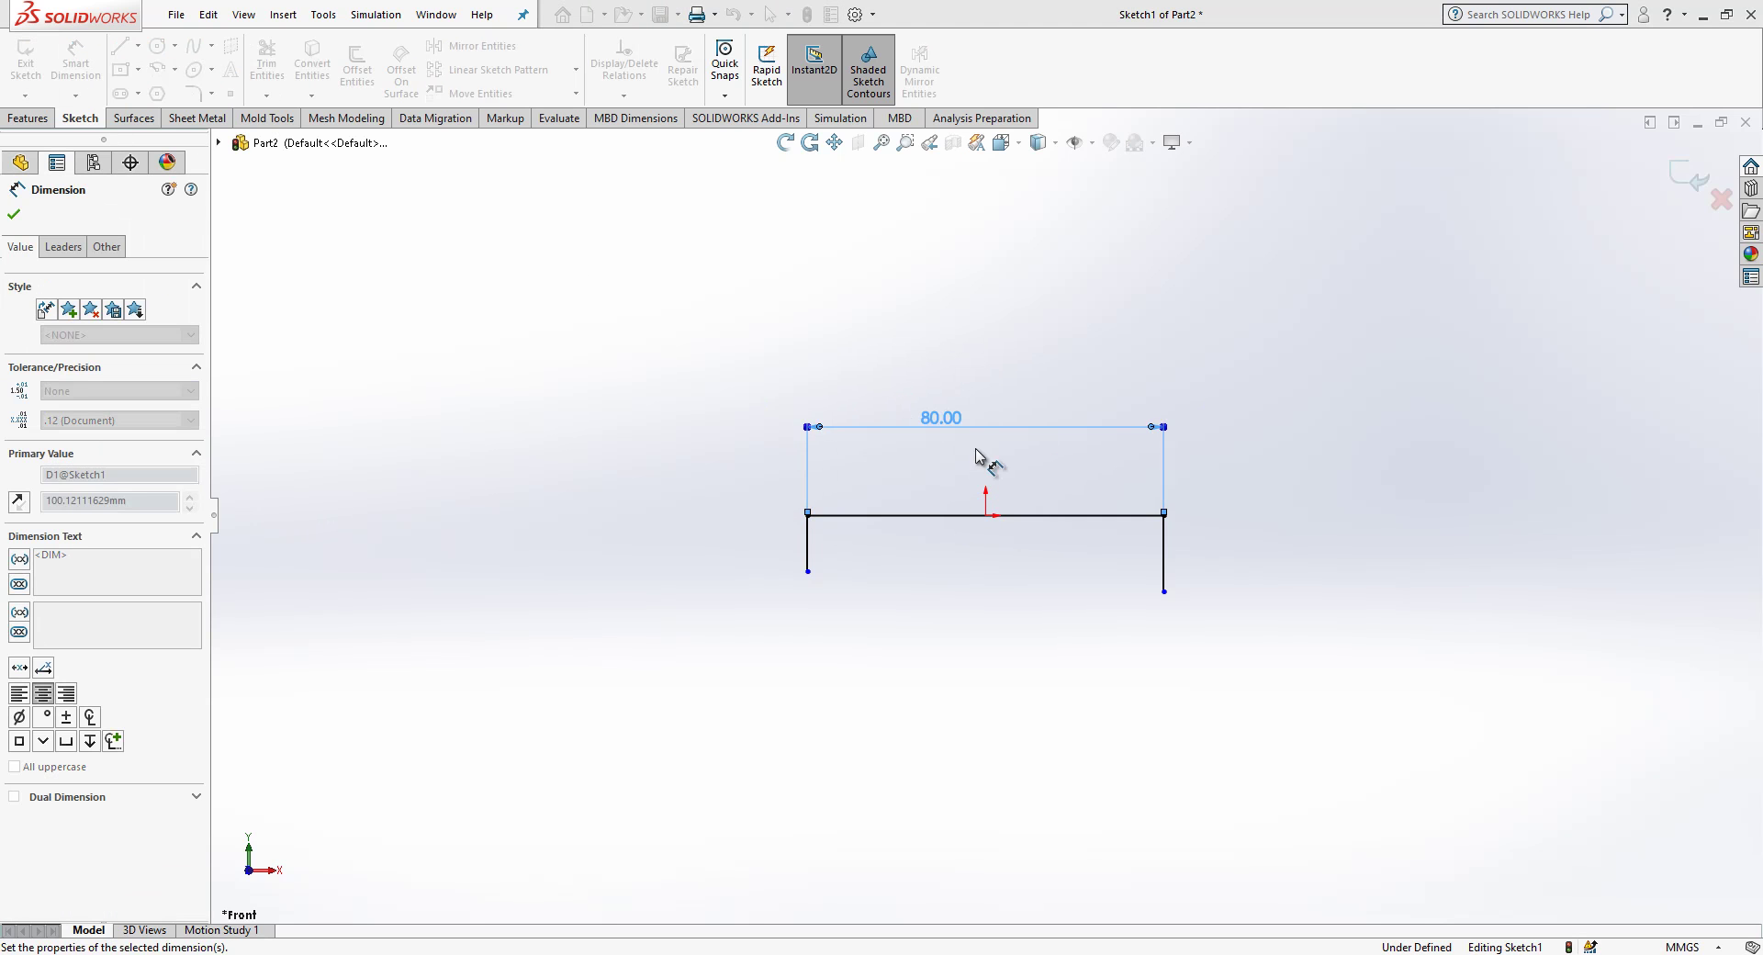
left_click(1241, 530)
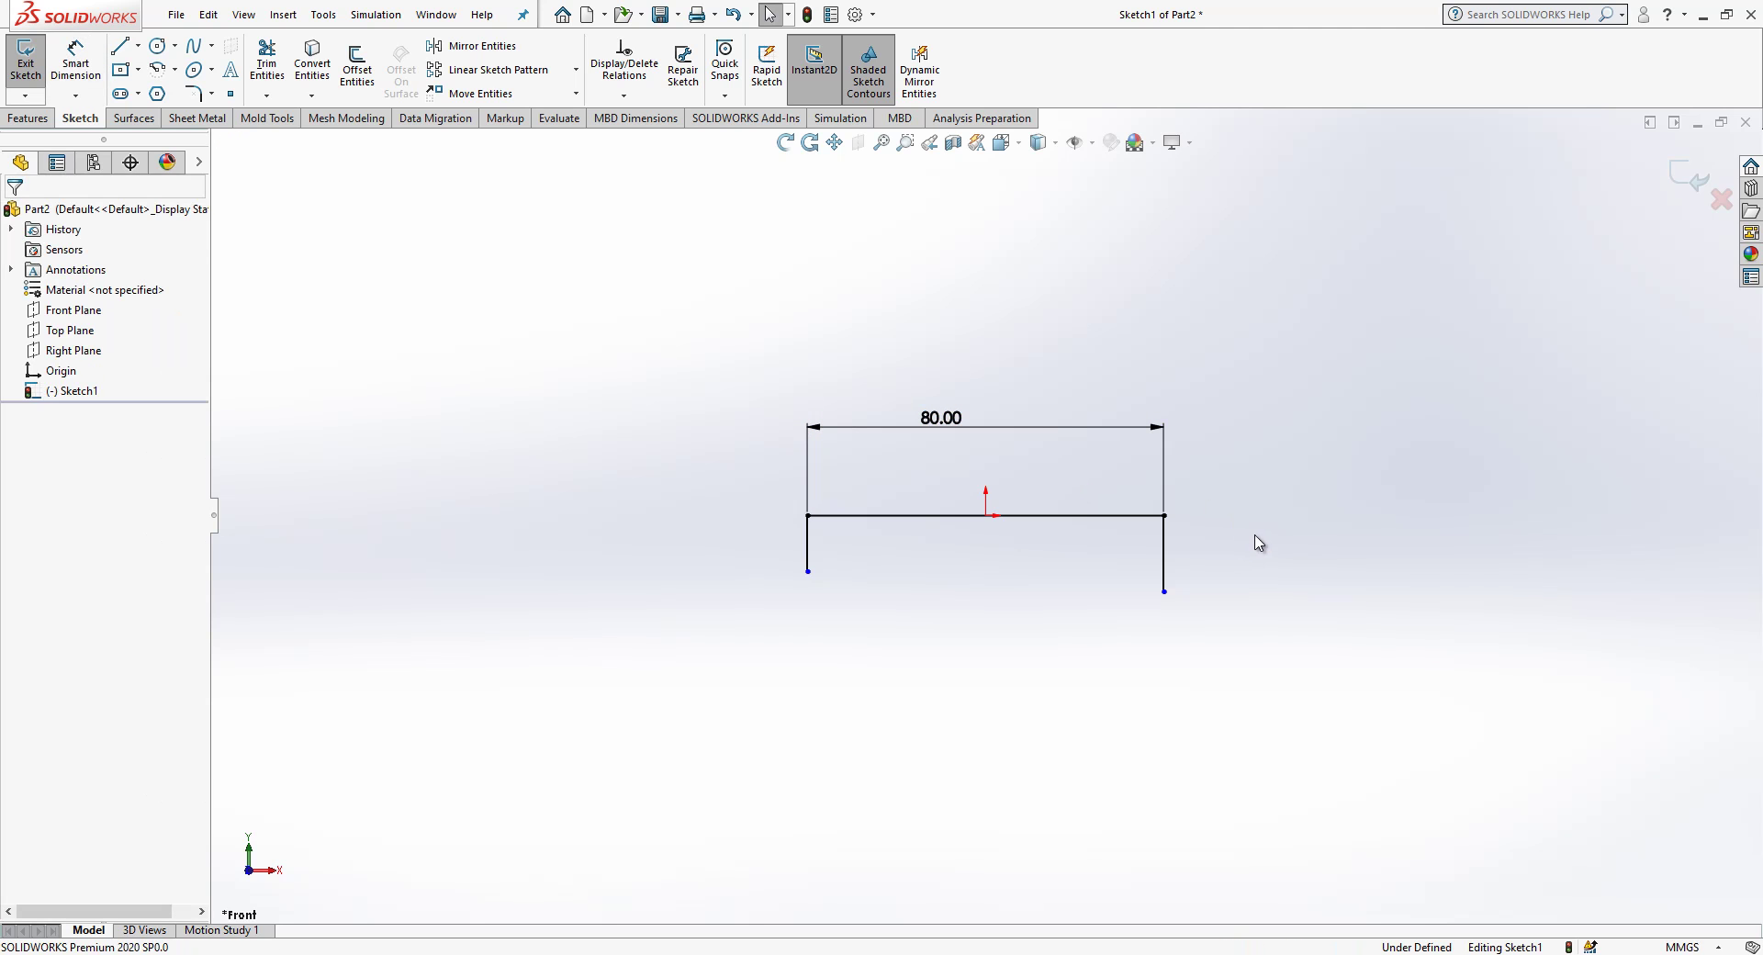
Step: Make the two legs equal and dimension the left leg 20 mm
left_click_drag(1256, 536, 755, 590)
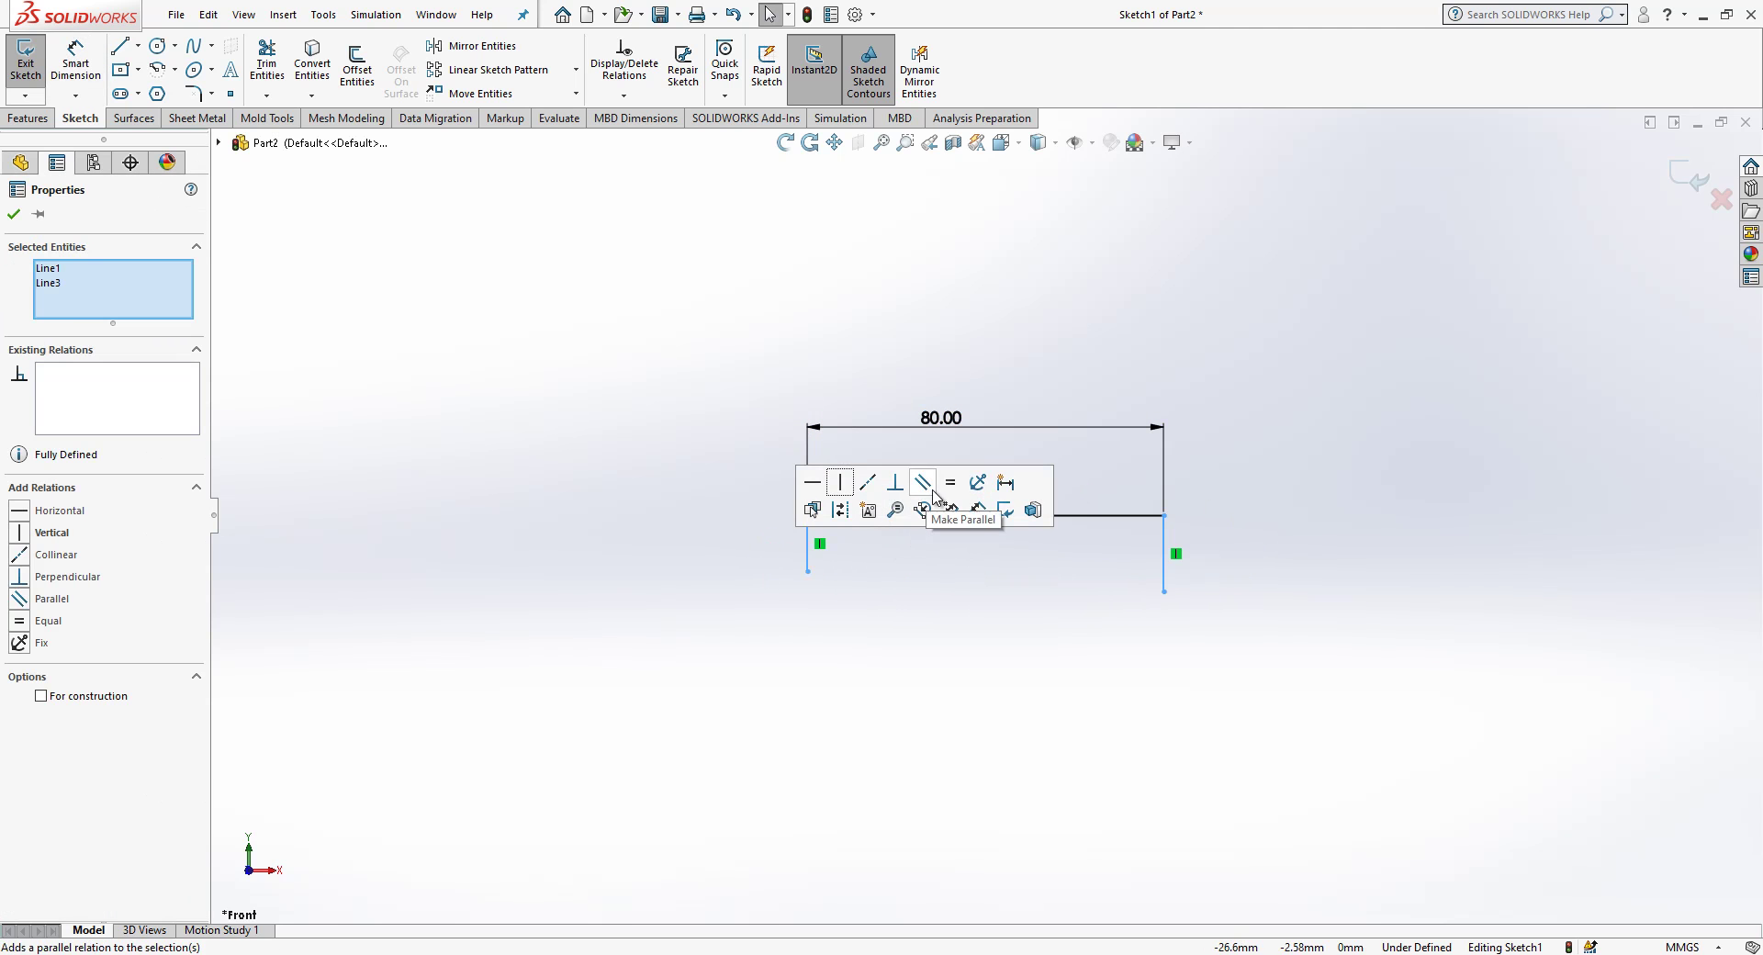
left_click_drag(1286, 537, 765, 559)
left_click(994, 461)
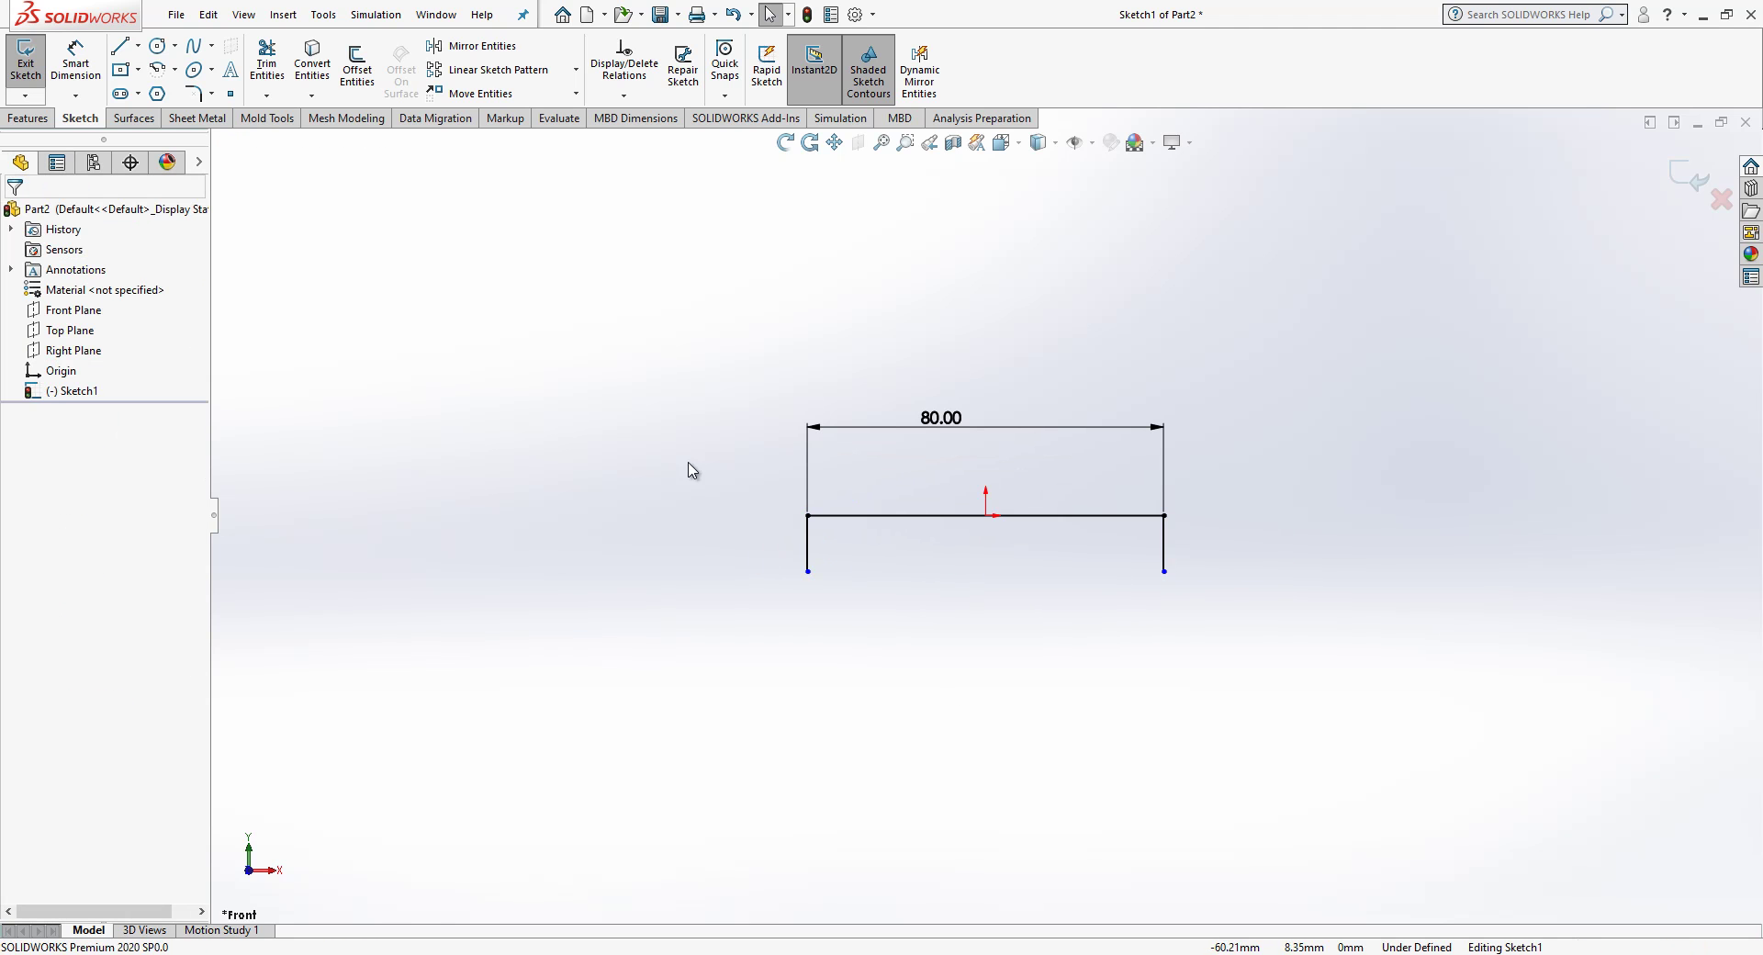
key("d")
left_click(804, 551)
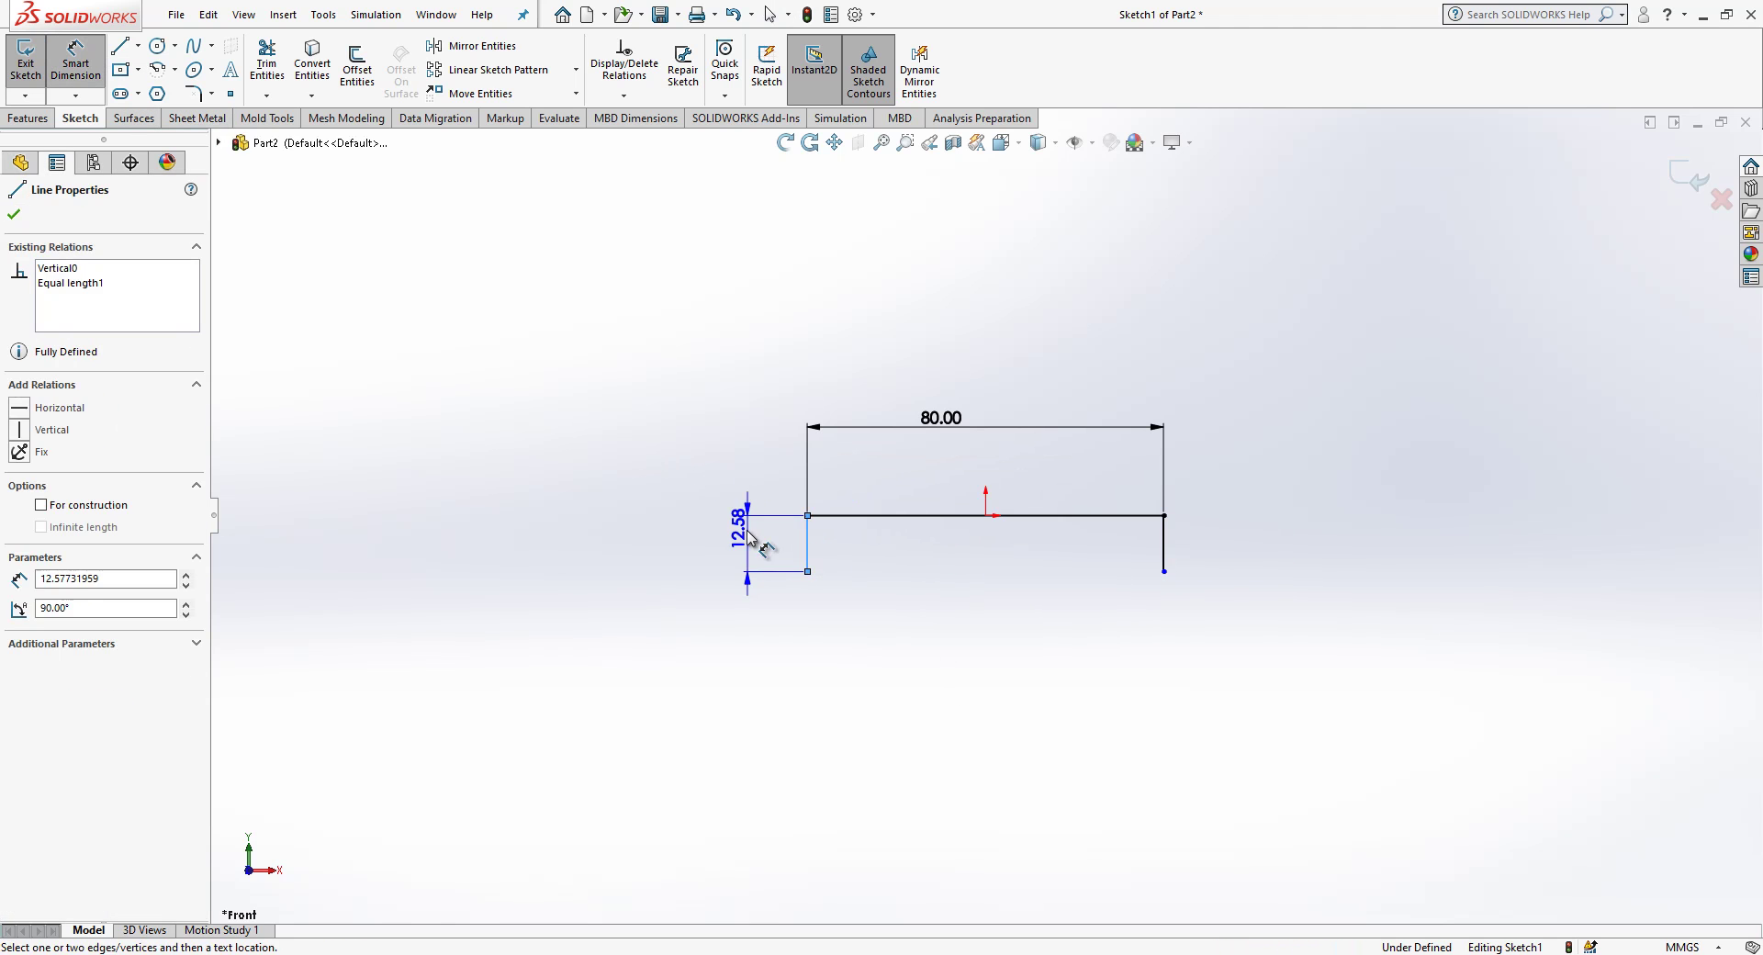
left_click(752, 538)
type("20")
key("Return")
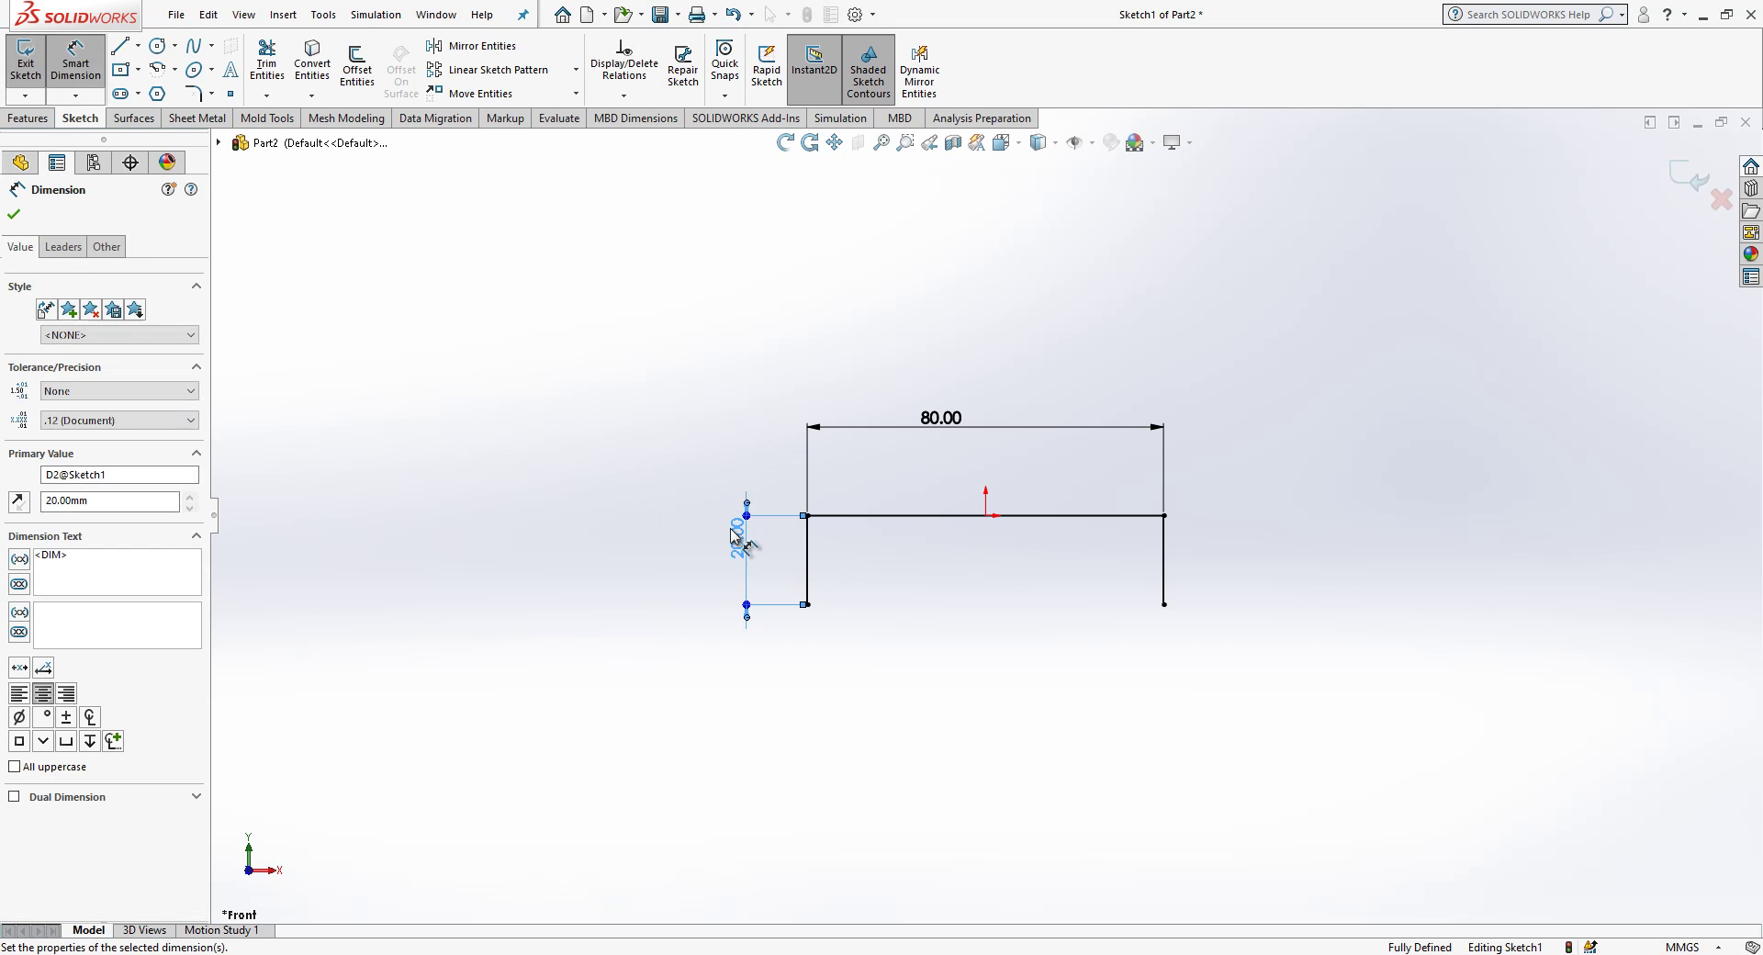
mouse_move(914, 500)
middle_mouse_down()
mouse_move(1019, 609)
mouse_move(1184, 574)
middle_mouse_up()
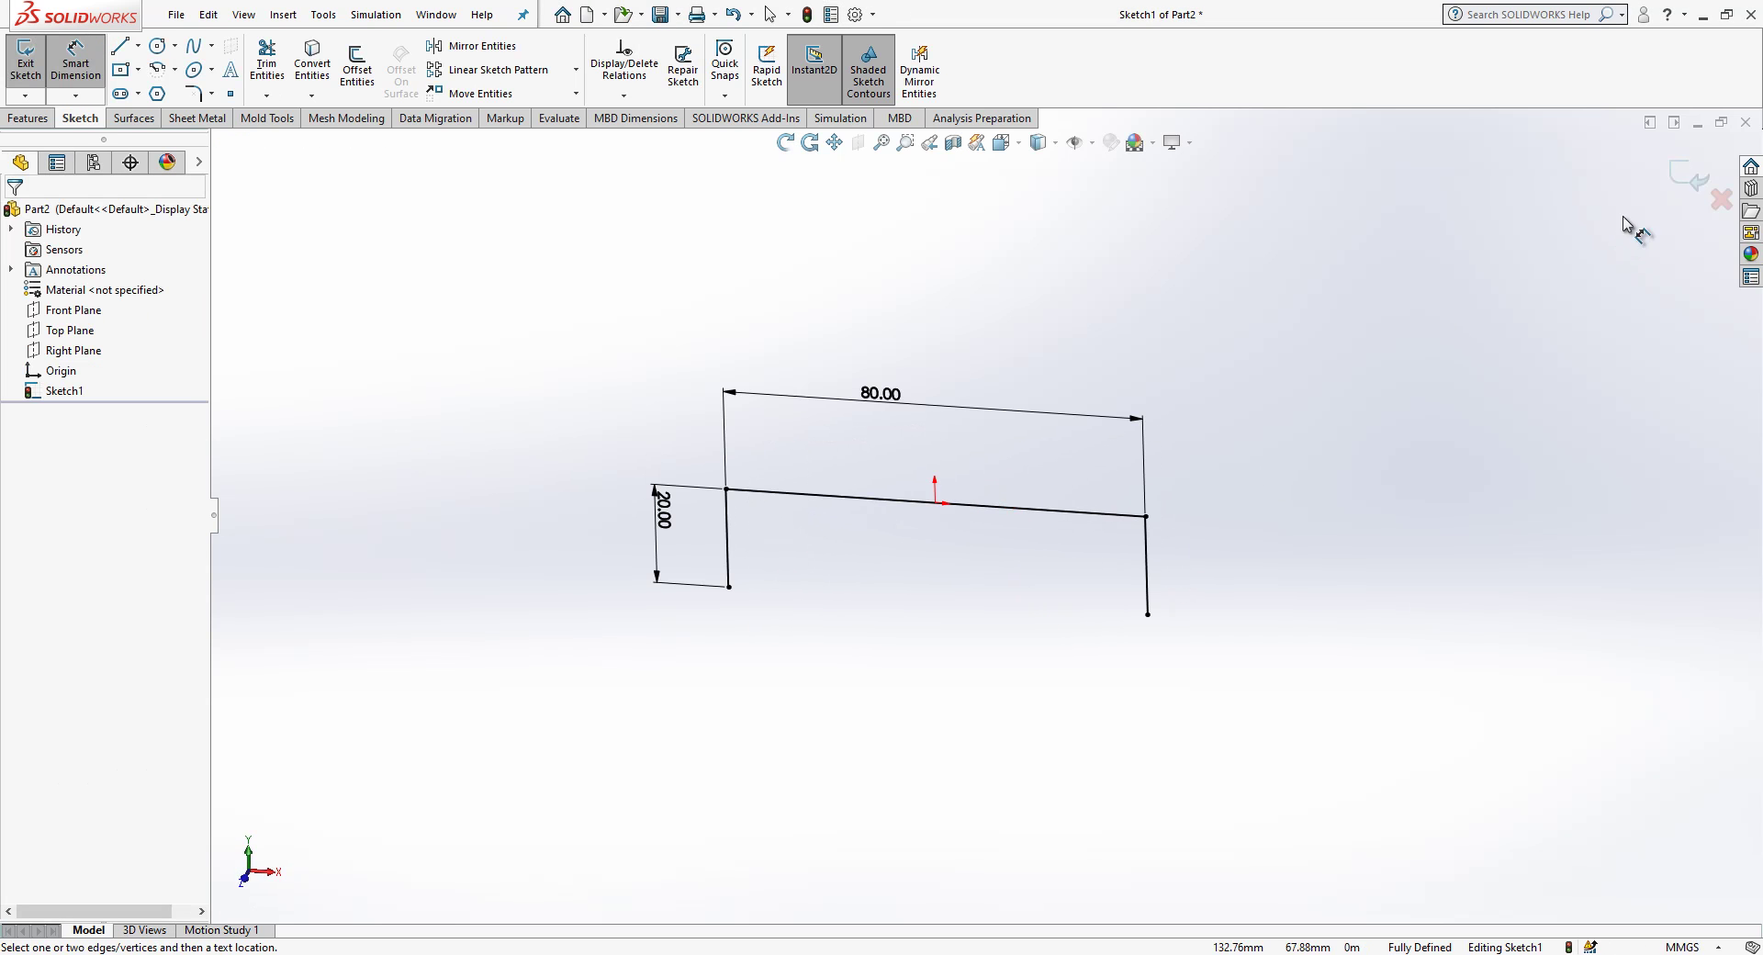
Step: Turn Sketch1 into a 2 mm base flange extruded 80 mm mid-plane
left_click(1684, 178)
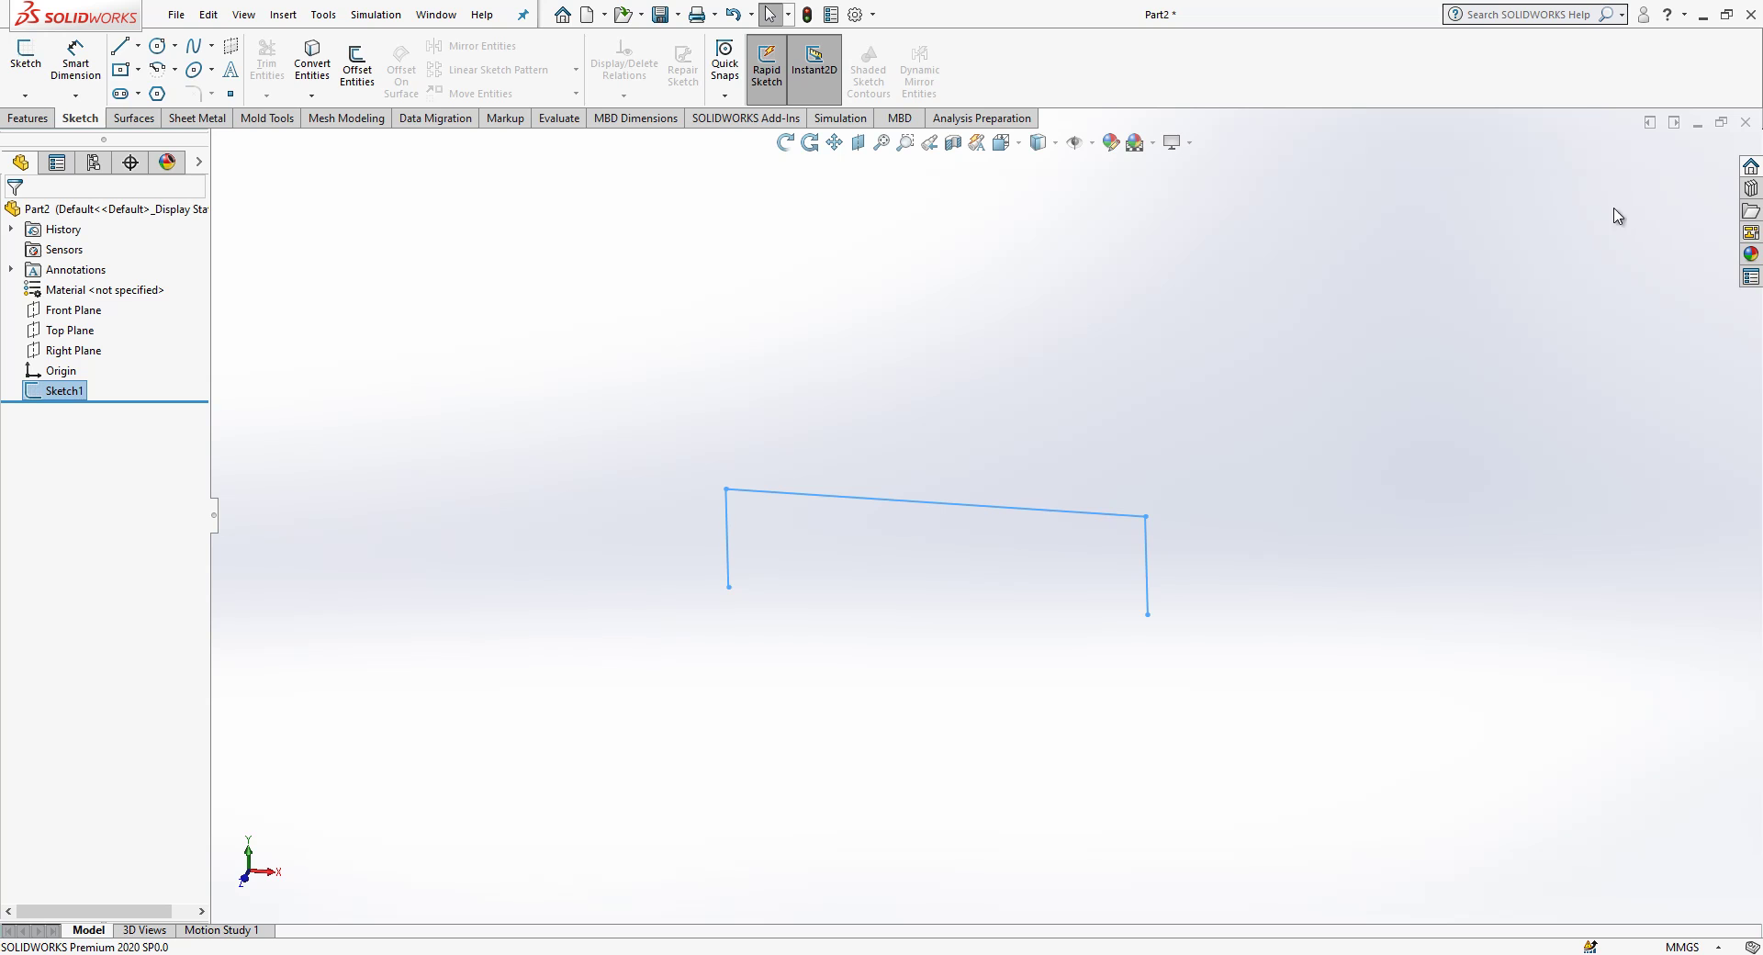
left_click(200, 118)
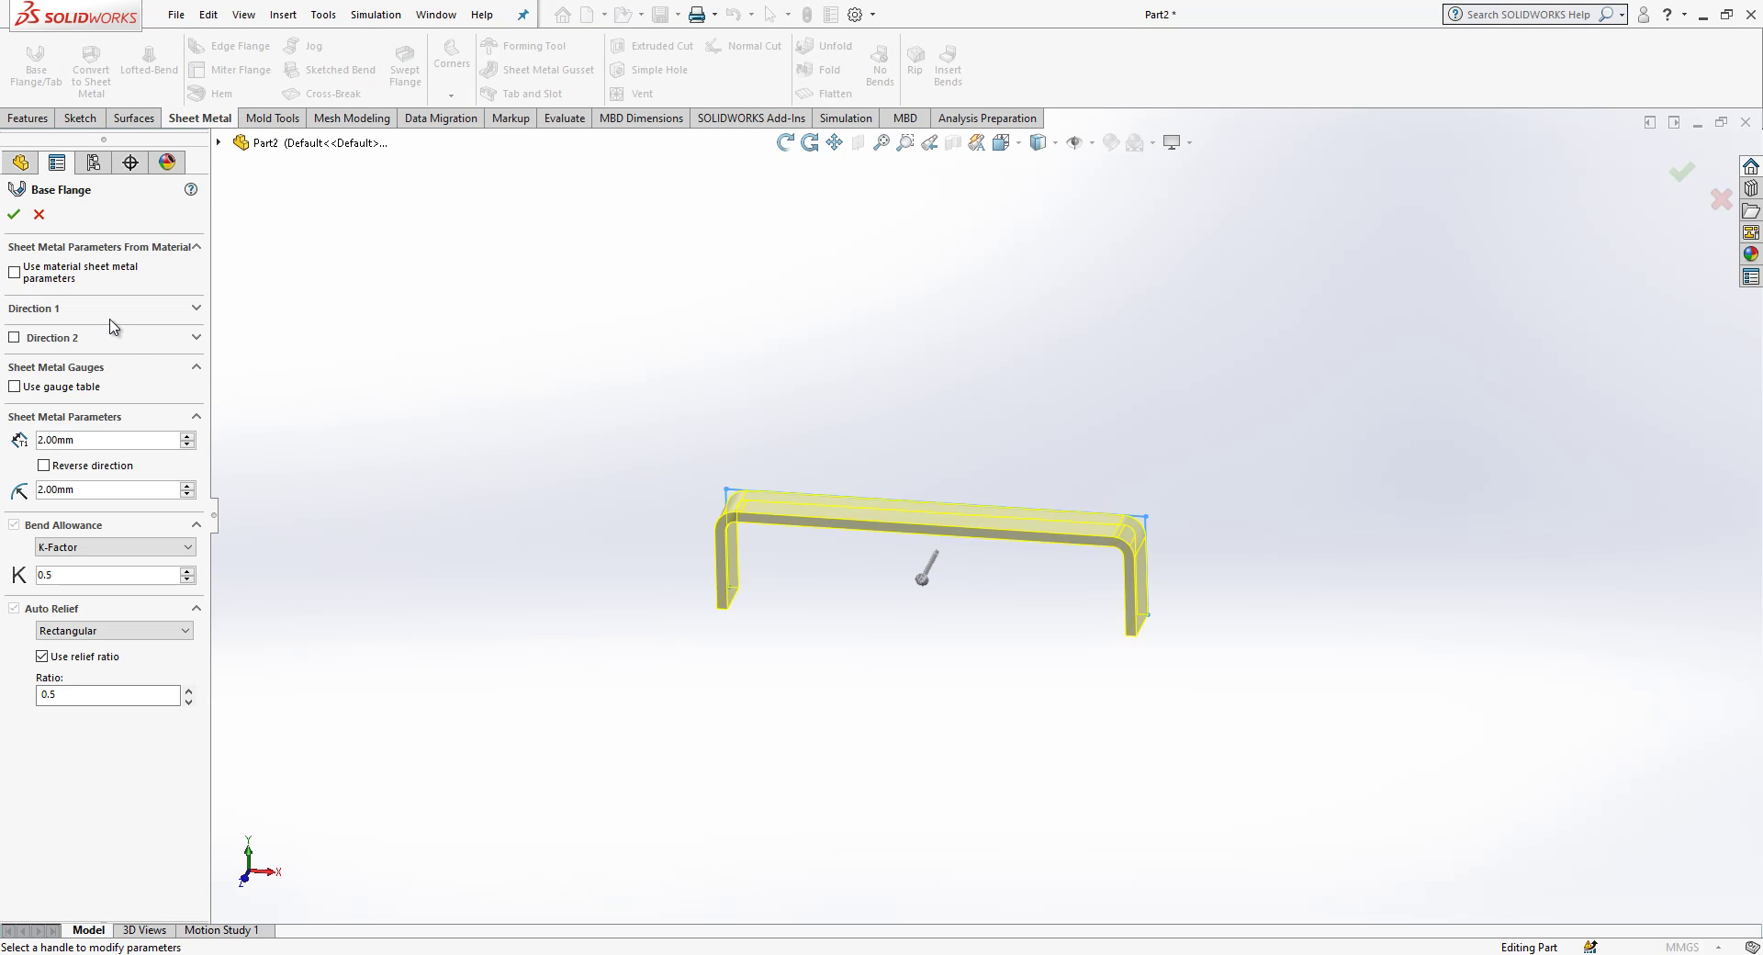
left_click(127, 312)
left_click(122, 333)
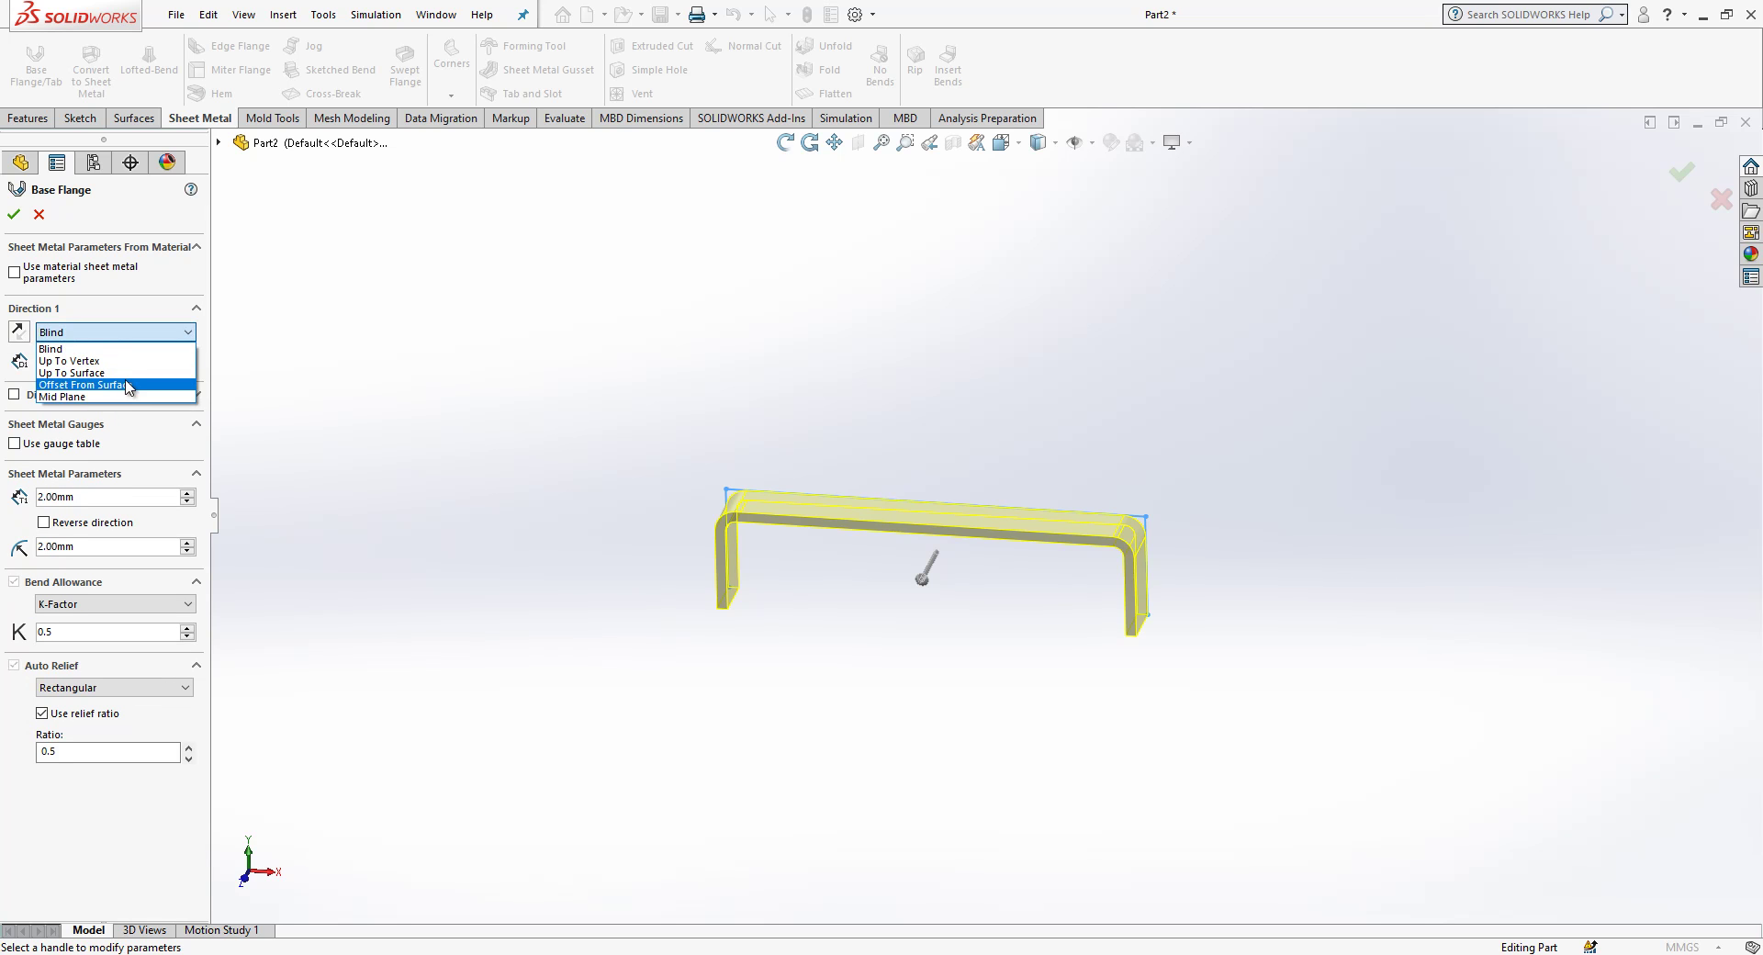
left_click(126, 397)
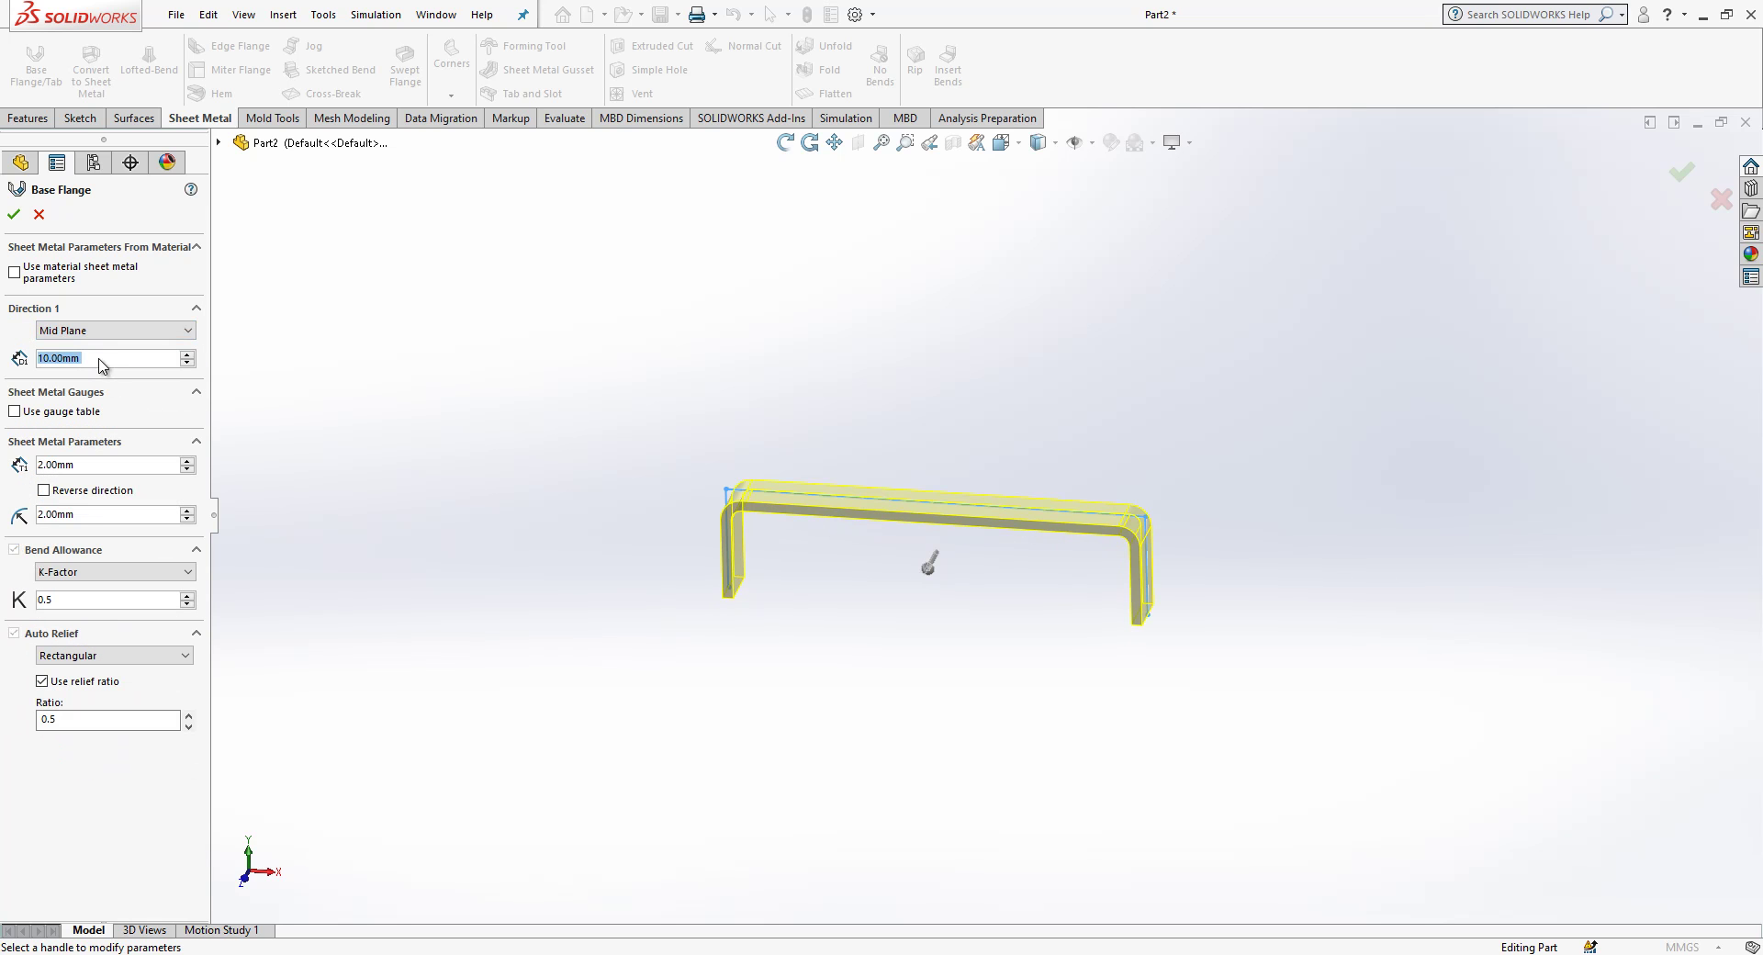
type("8")
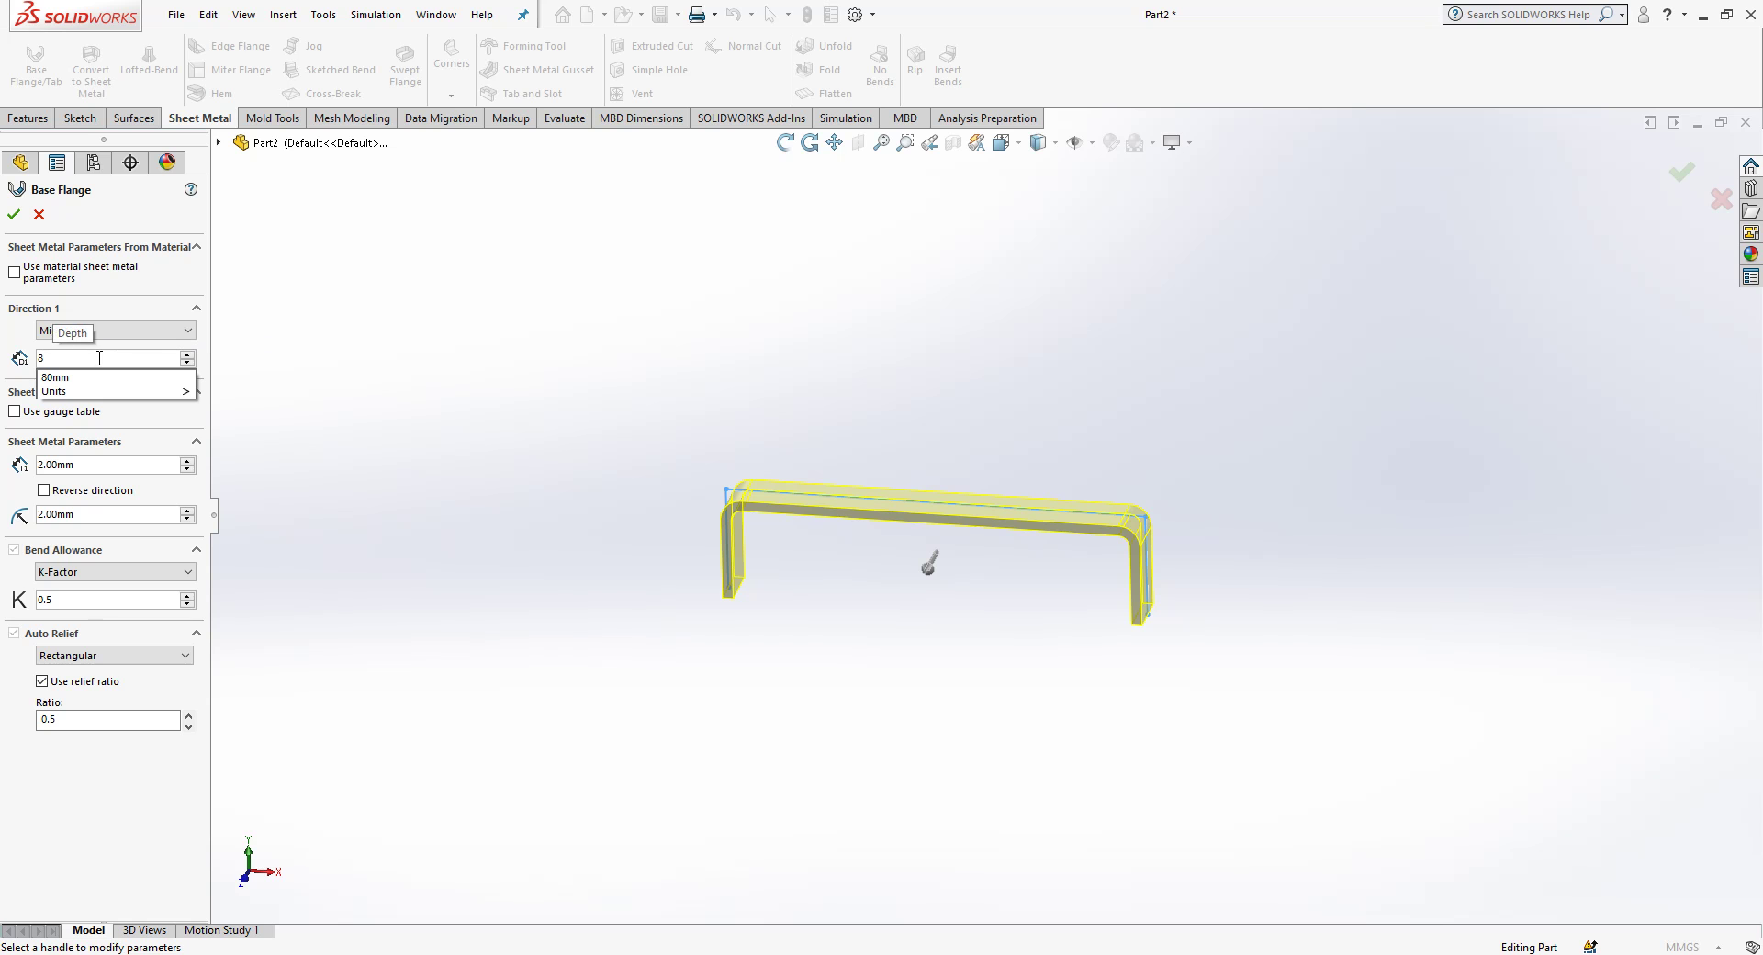
type("0")
key("Return")
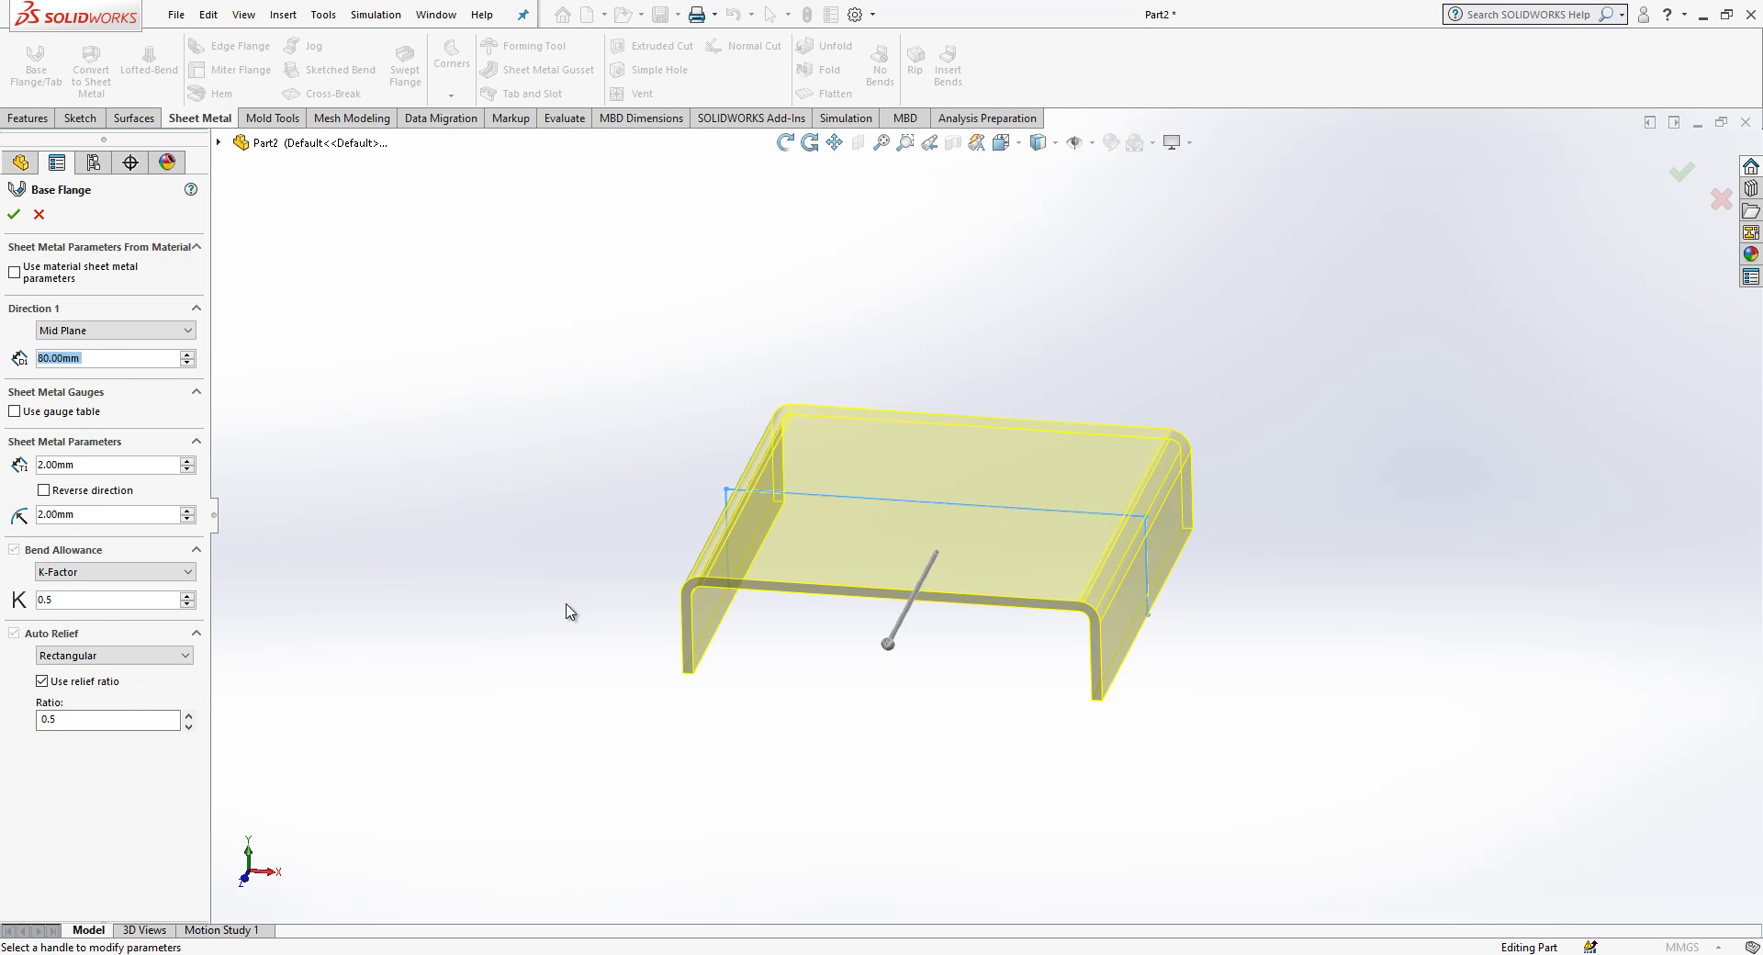
middle_click_drag(571, 612, 684, 639)
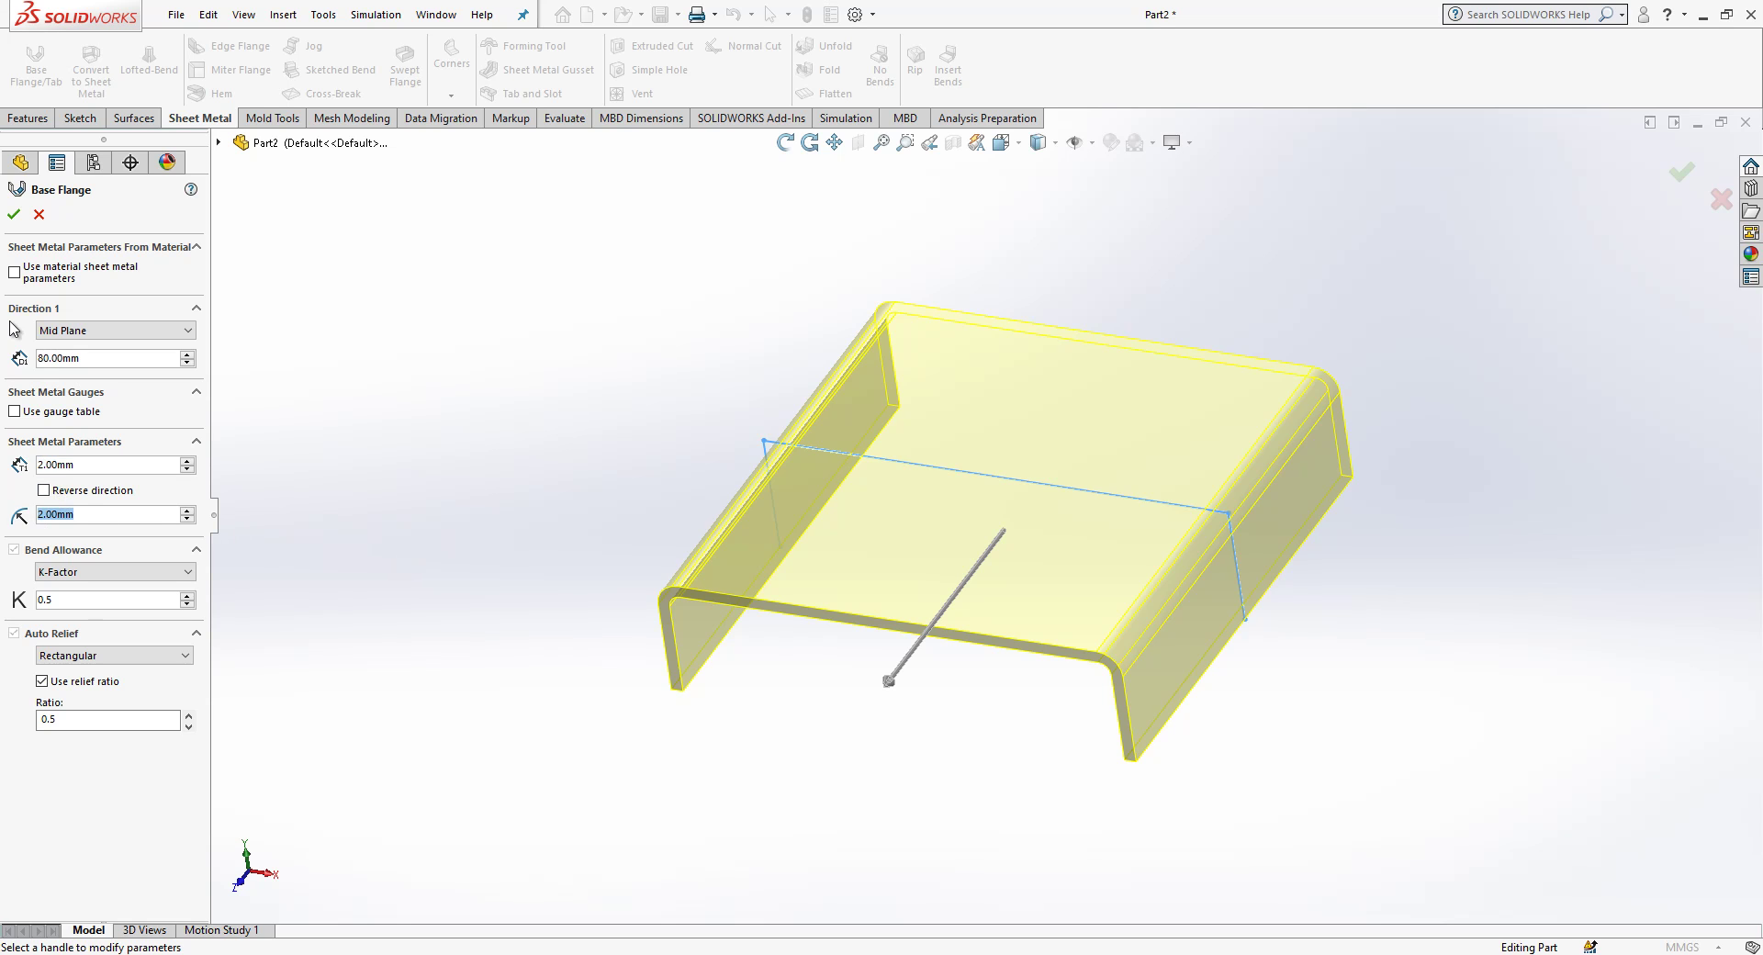
left_click(14, 214)
Step: Fillet the four vertical outer leg corner edges with a 5 mm radius
scroll(1193, 508, "down", 2)
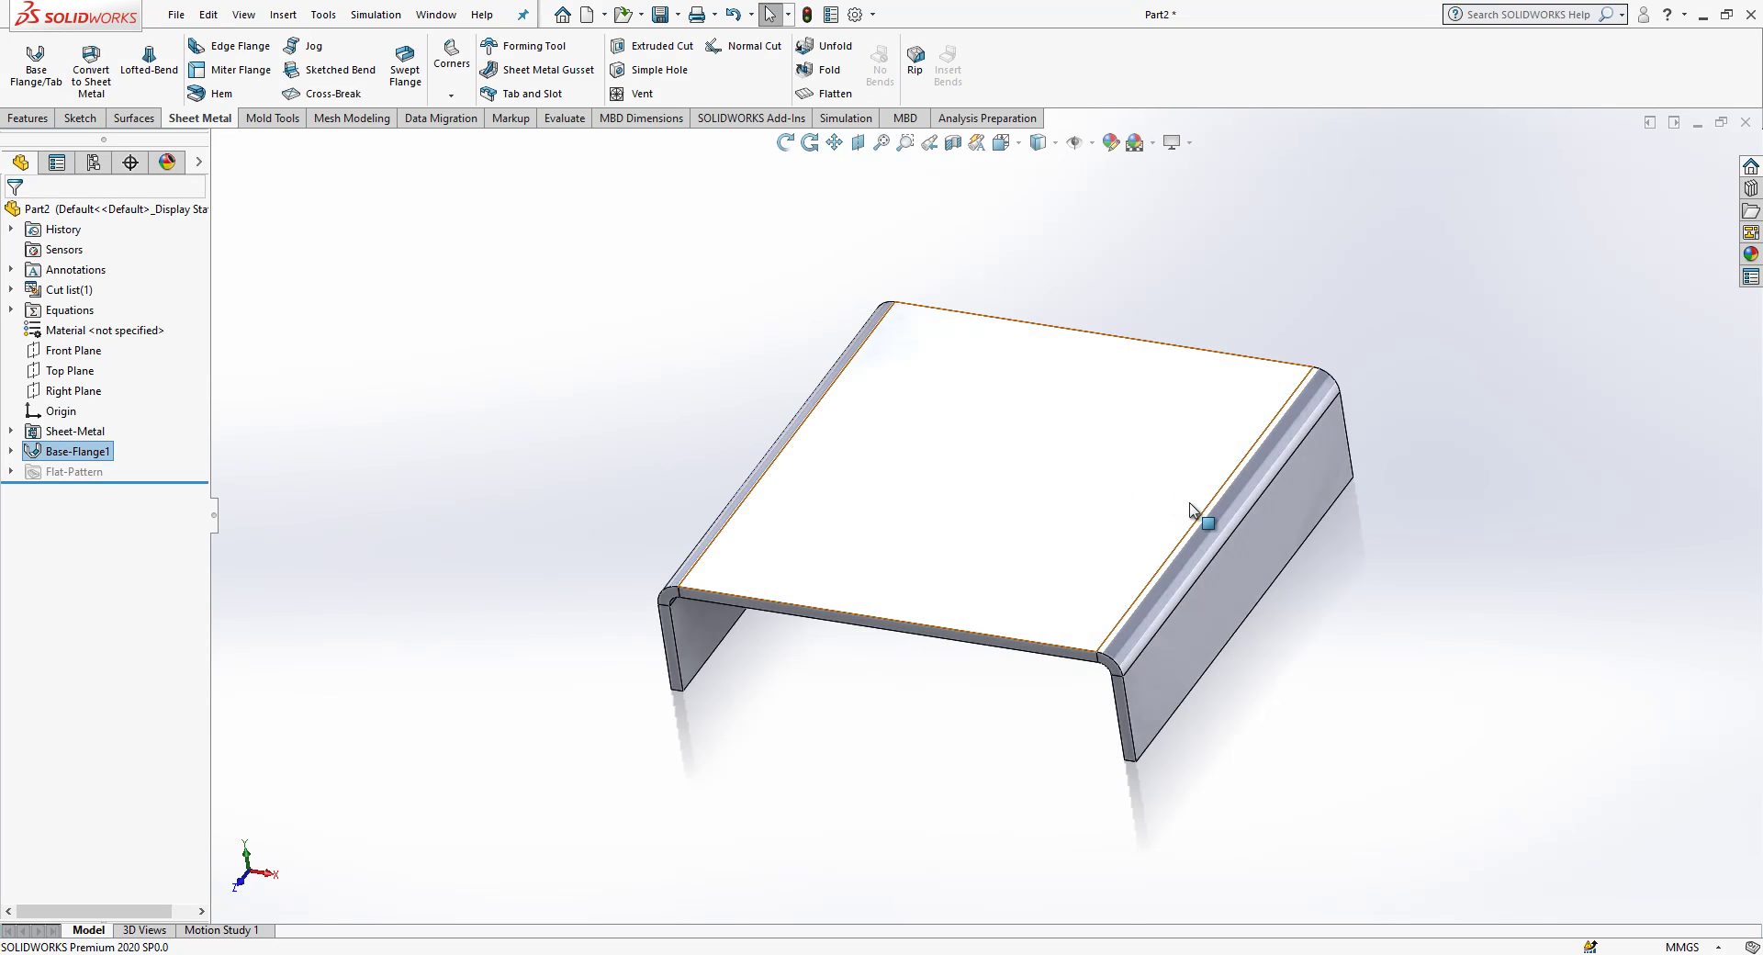
left_click(463, 282)
left_click(30, 118)
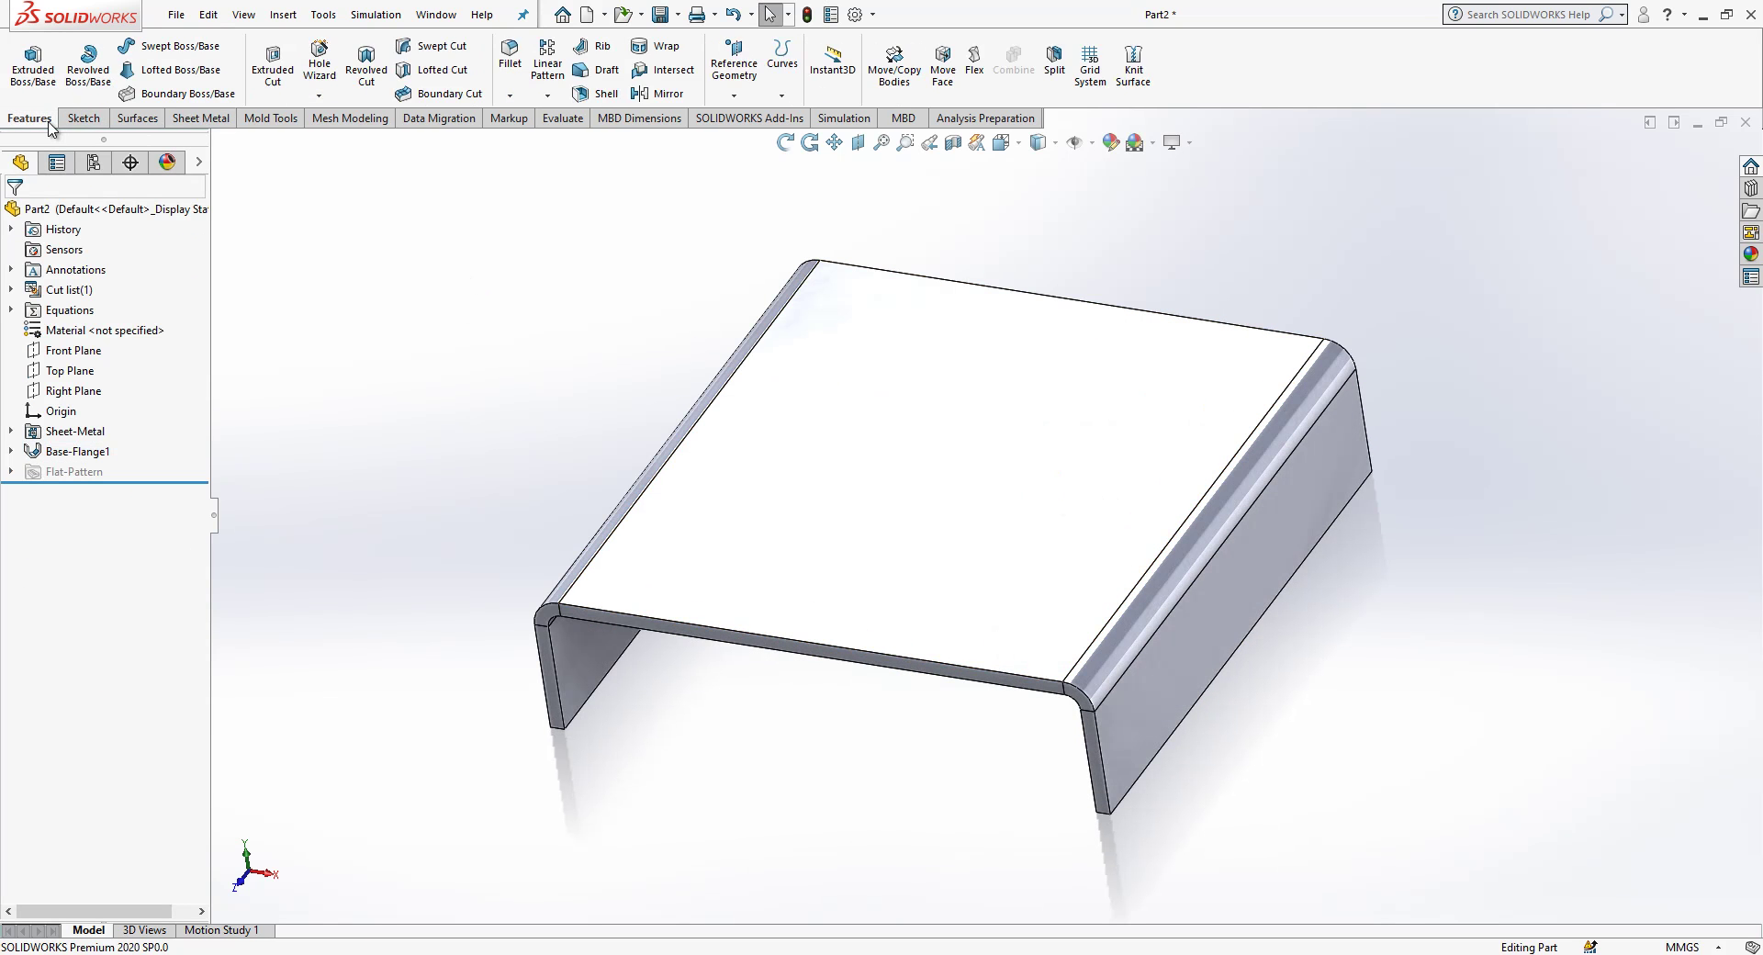
left_click(509, 57)
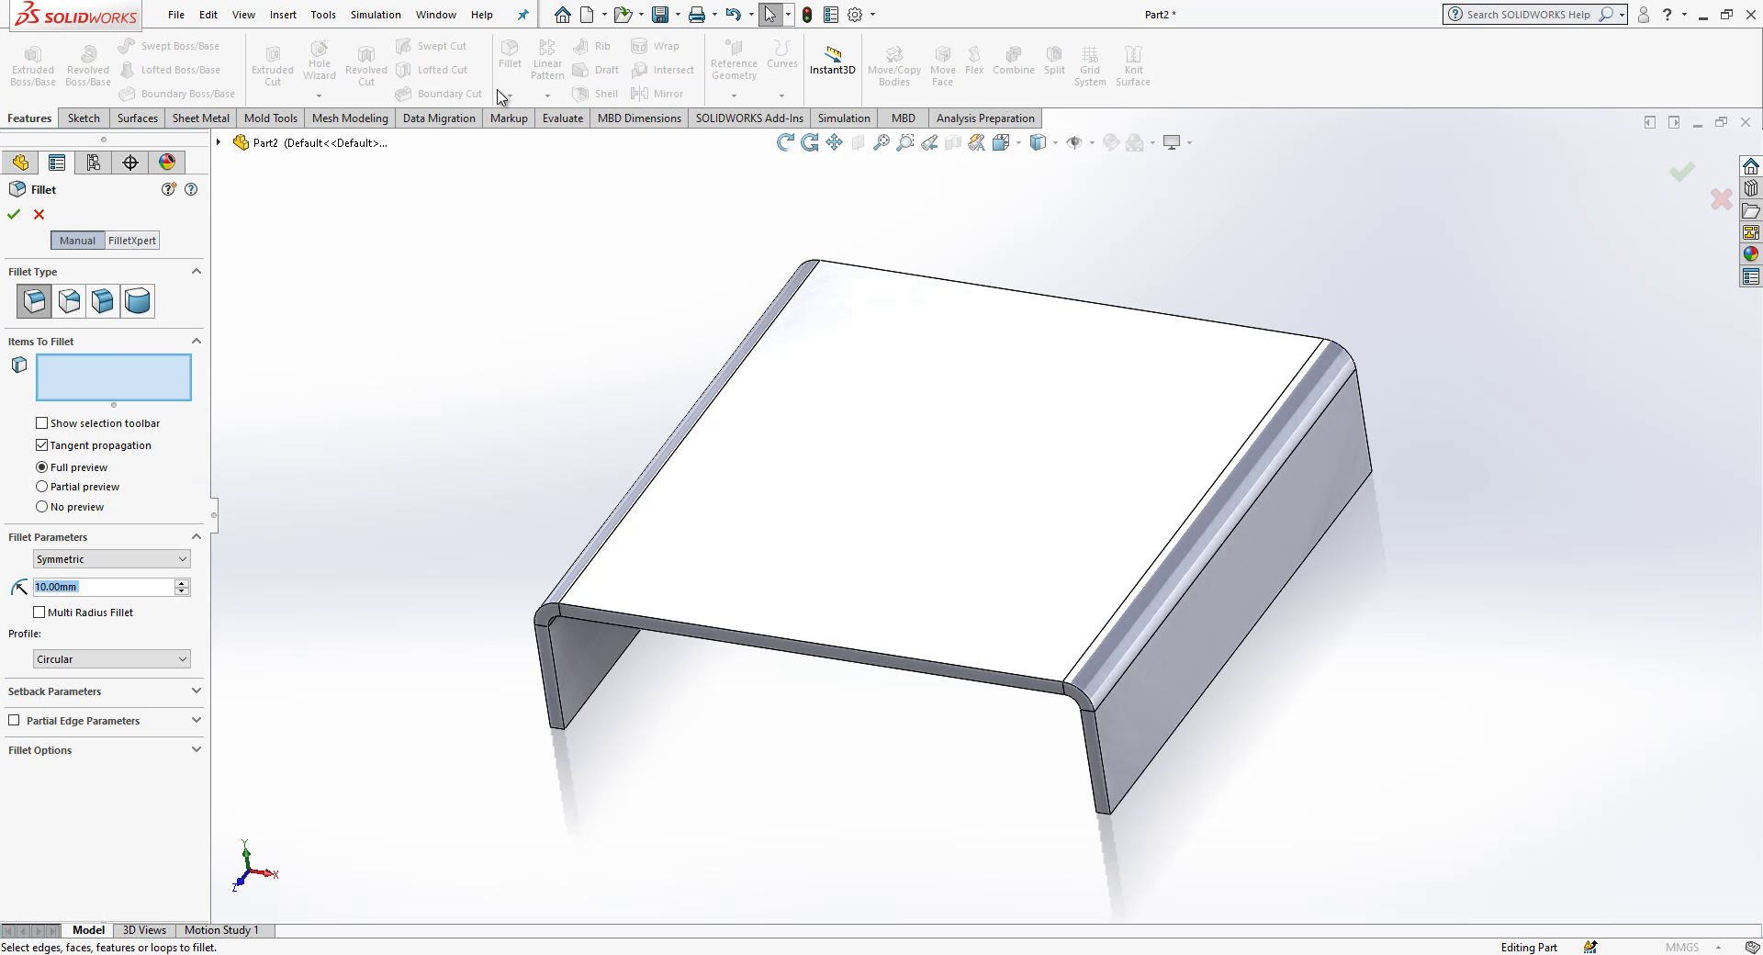
type("5")
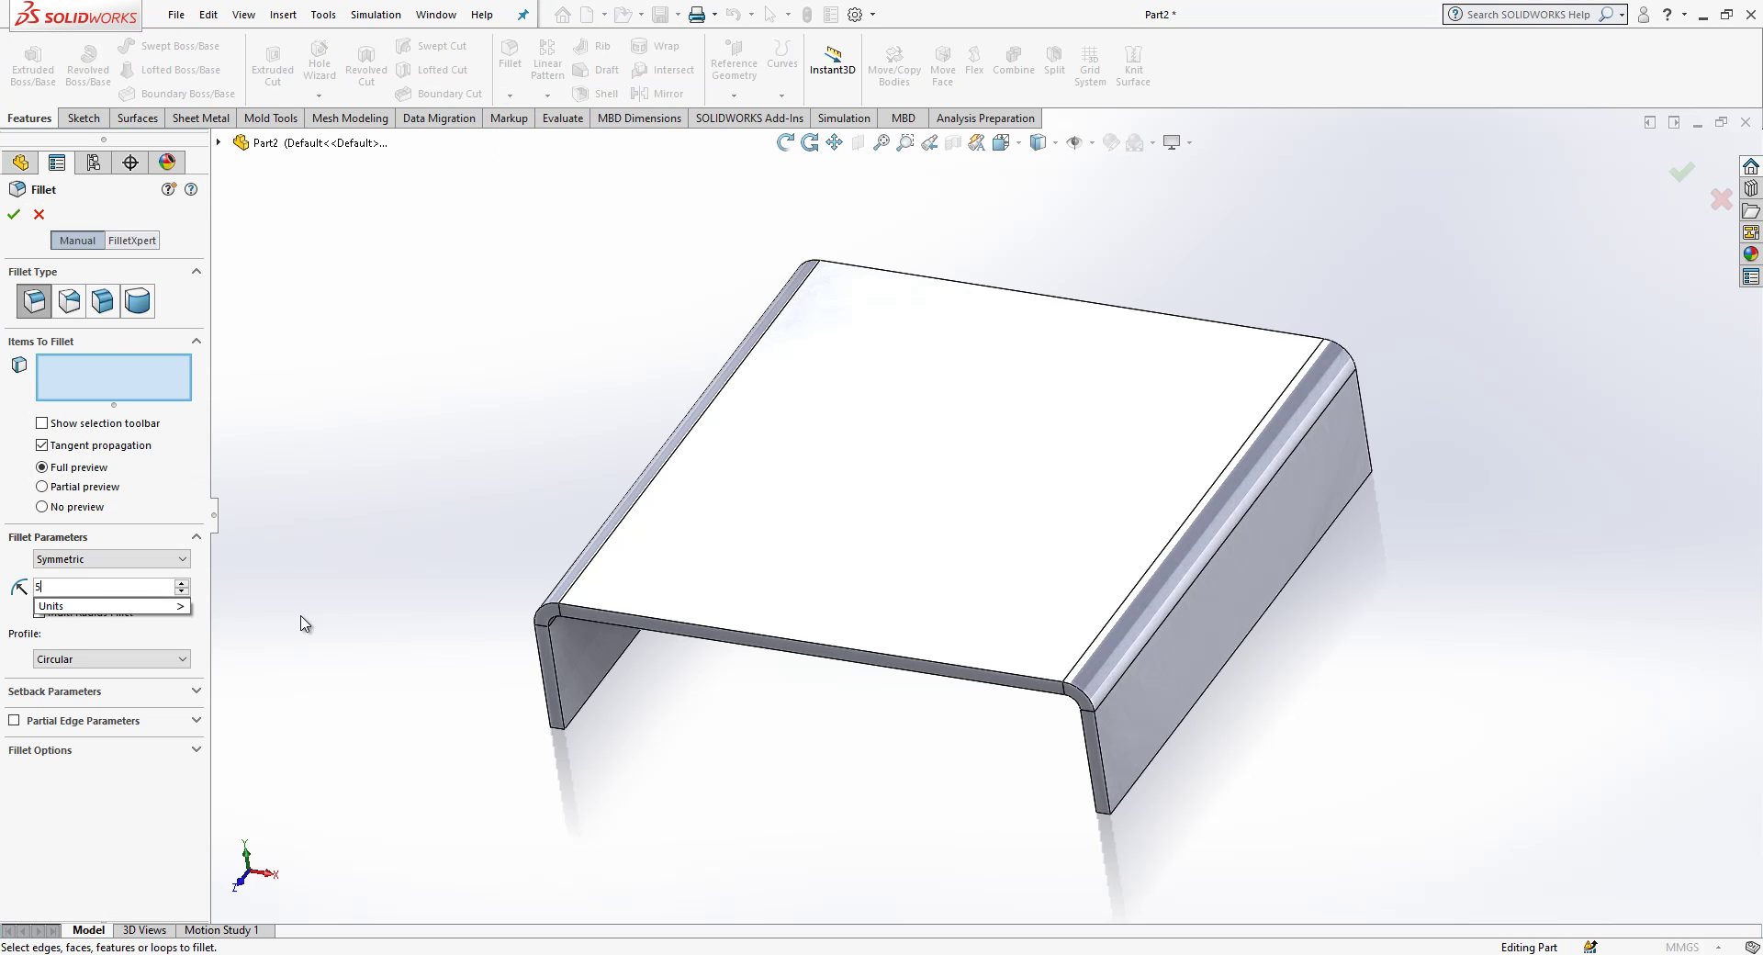
key("Return")
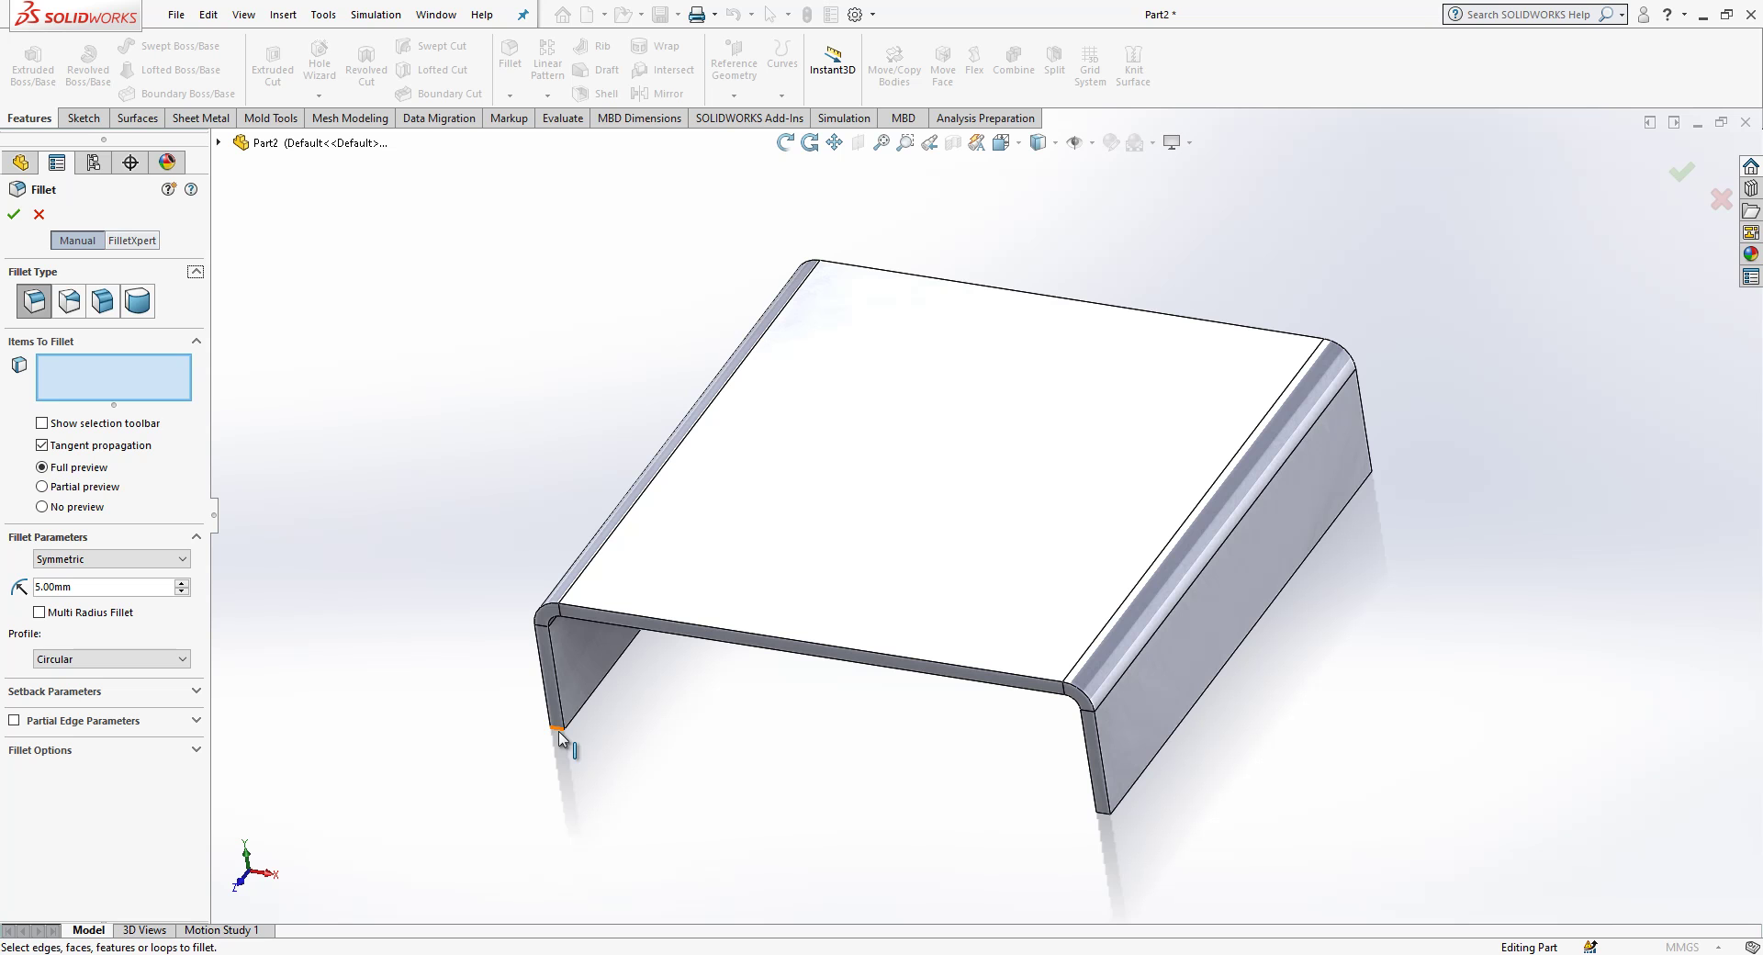
left_click(559, 731)
left_click(1108, 821)
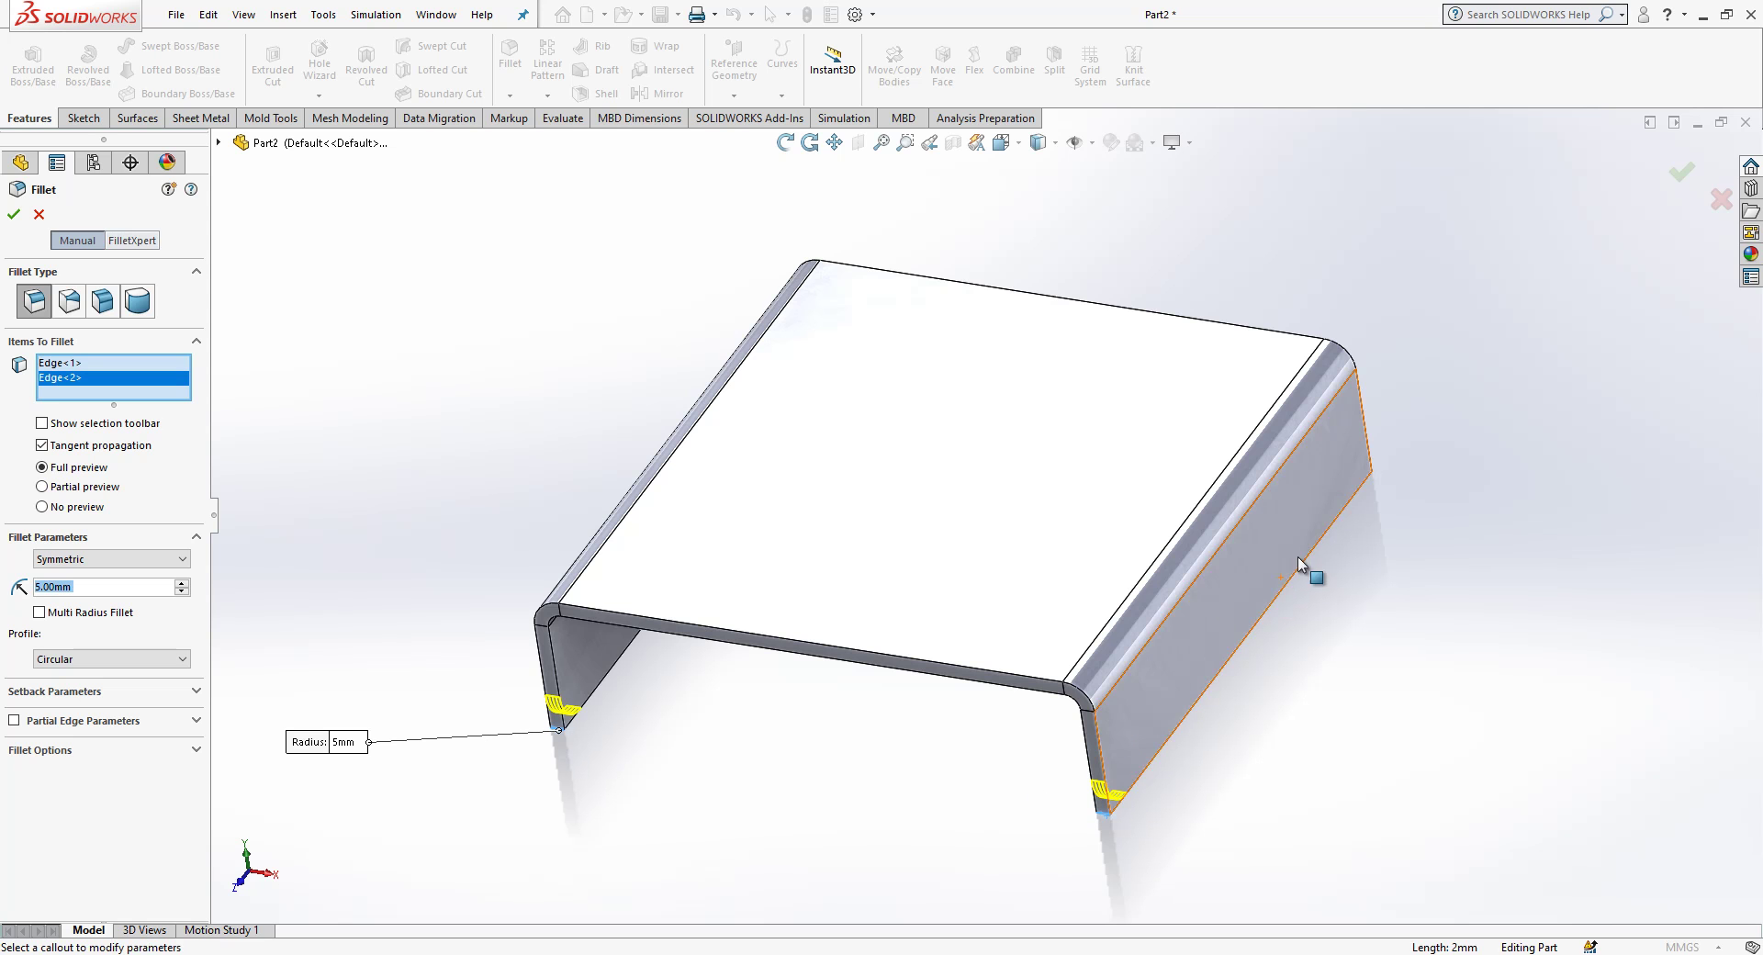
left_click(1370, 472)
middle_click_drag(849, 393, 901, 676)
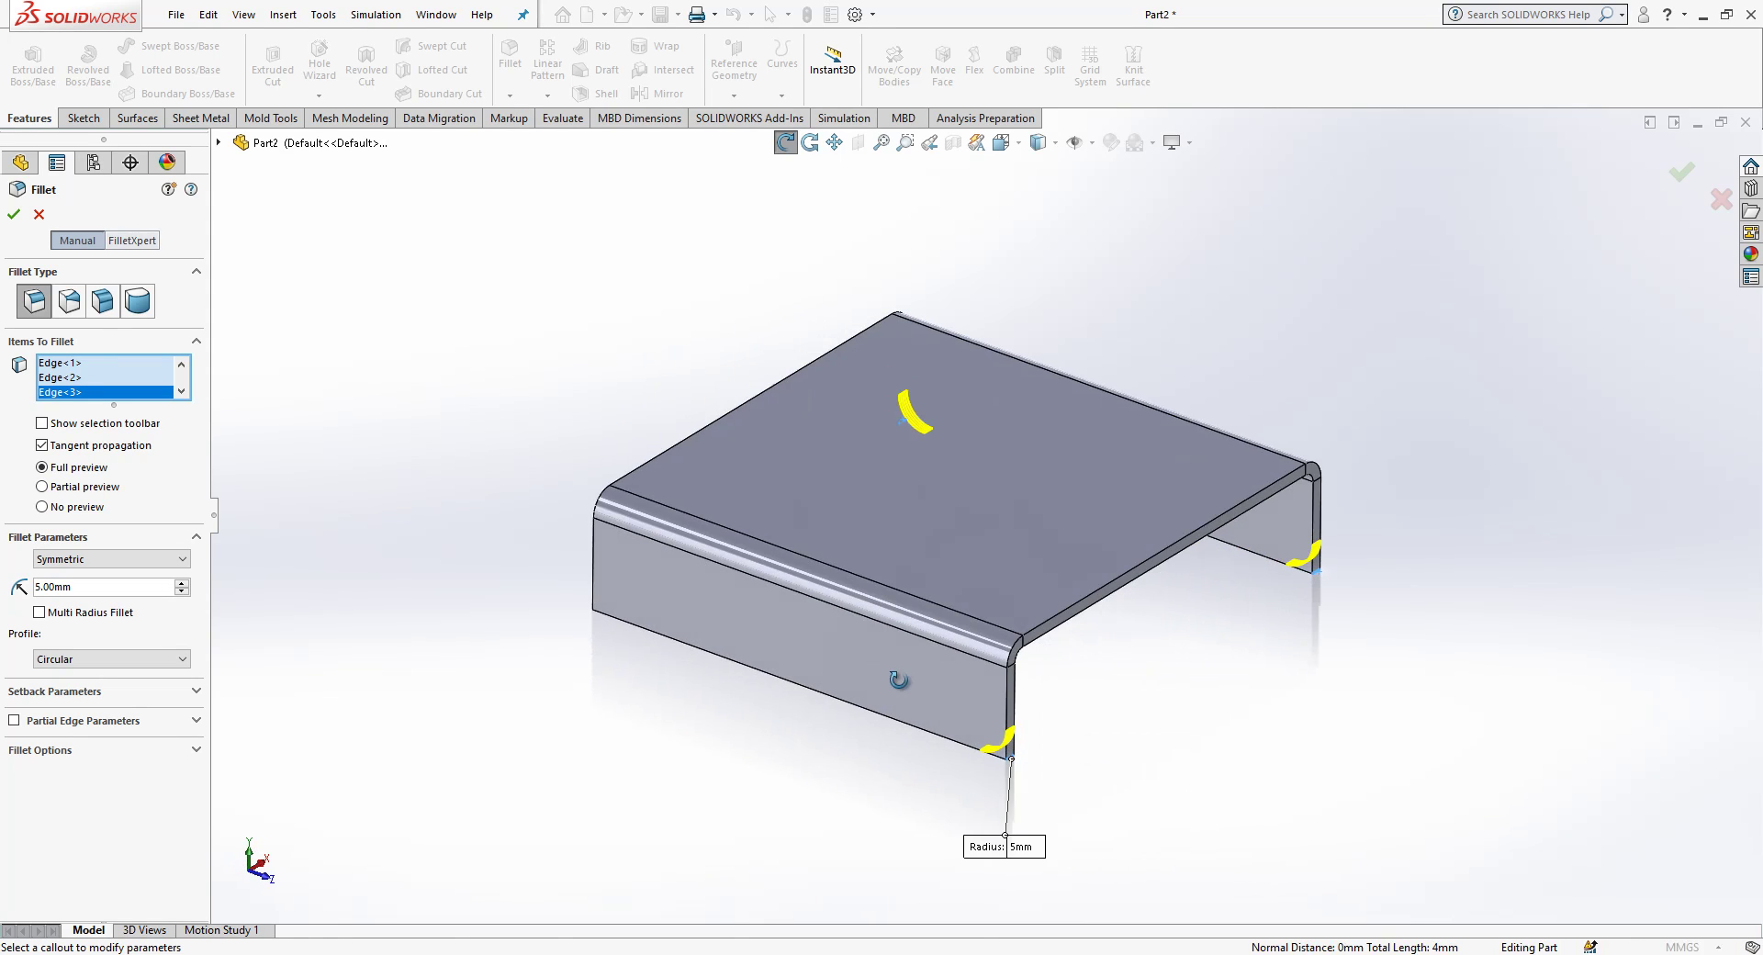
left_click(598, 608)
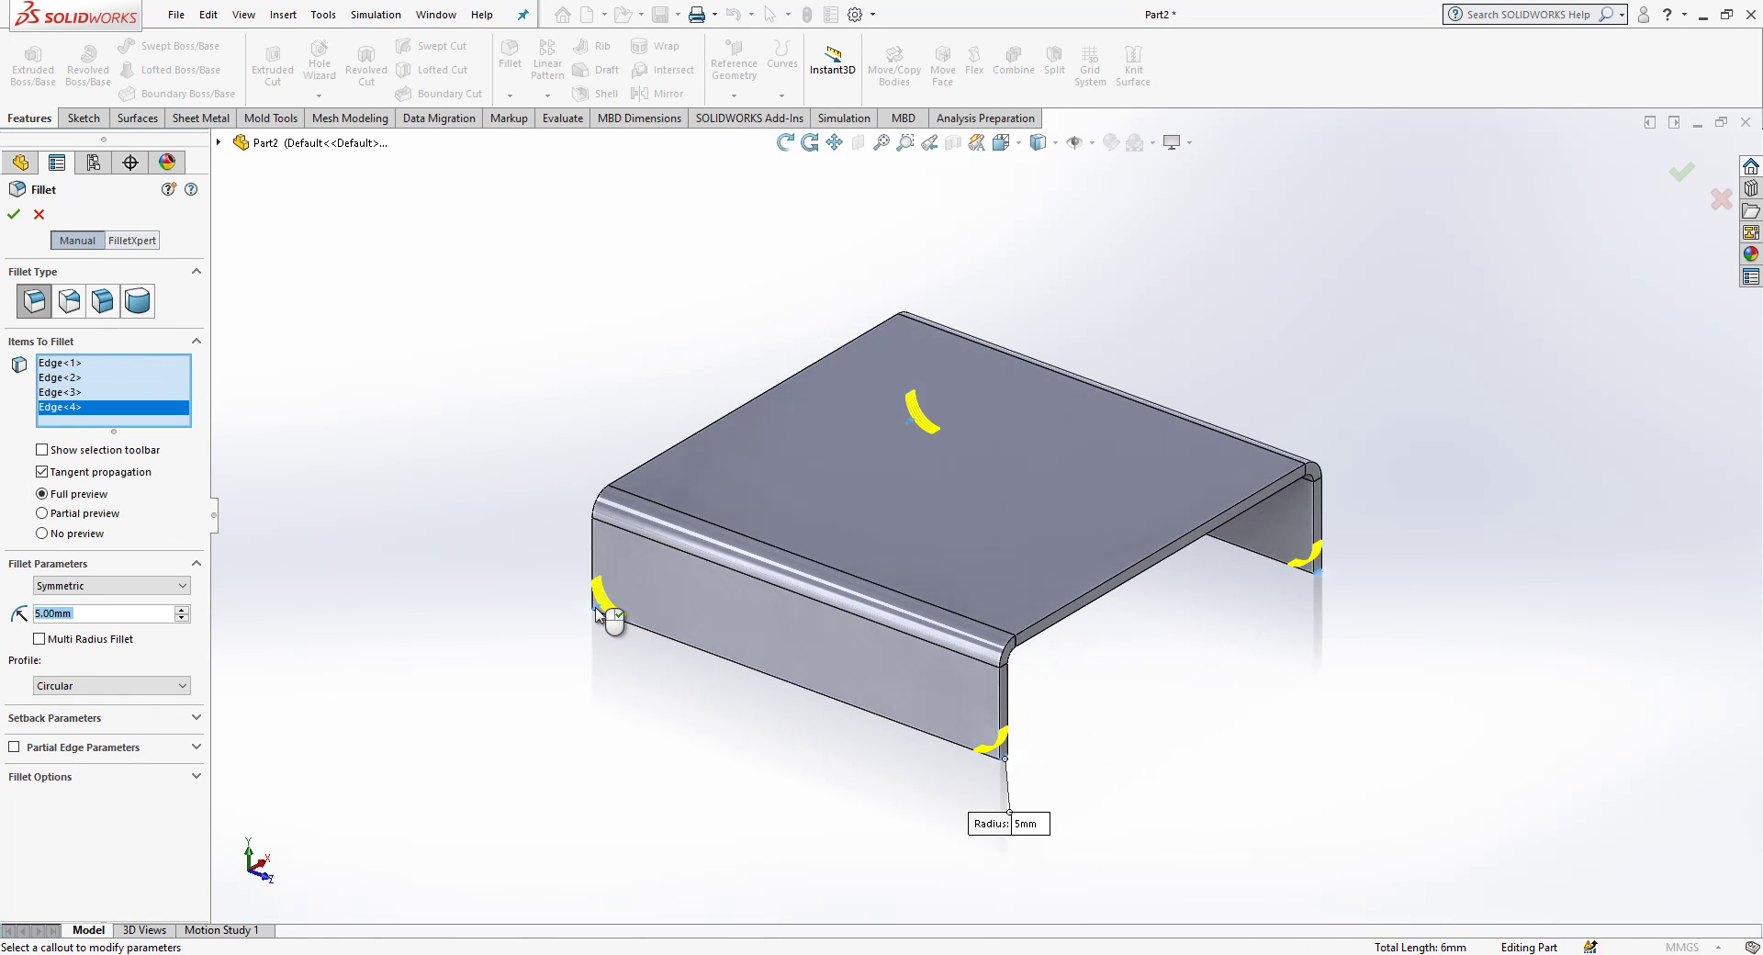
left_click(15, 218)
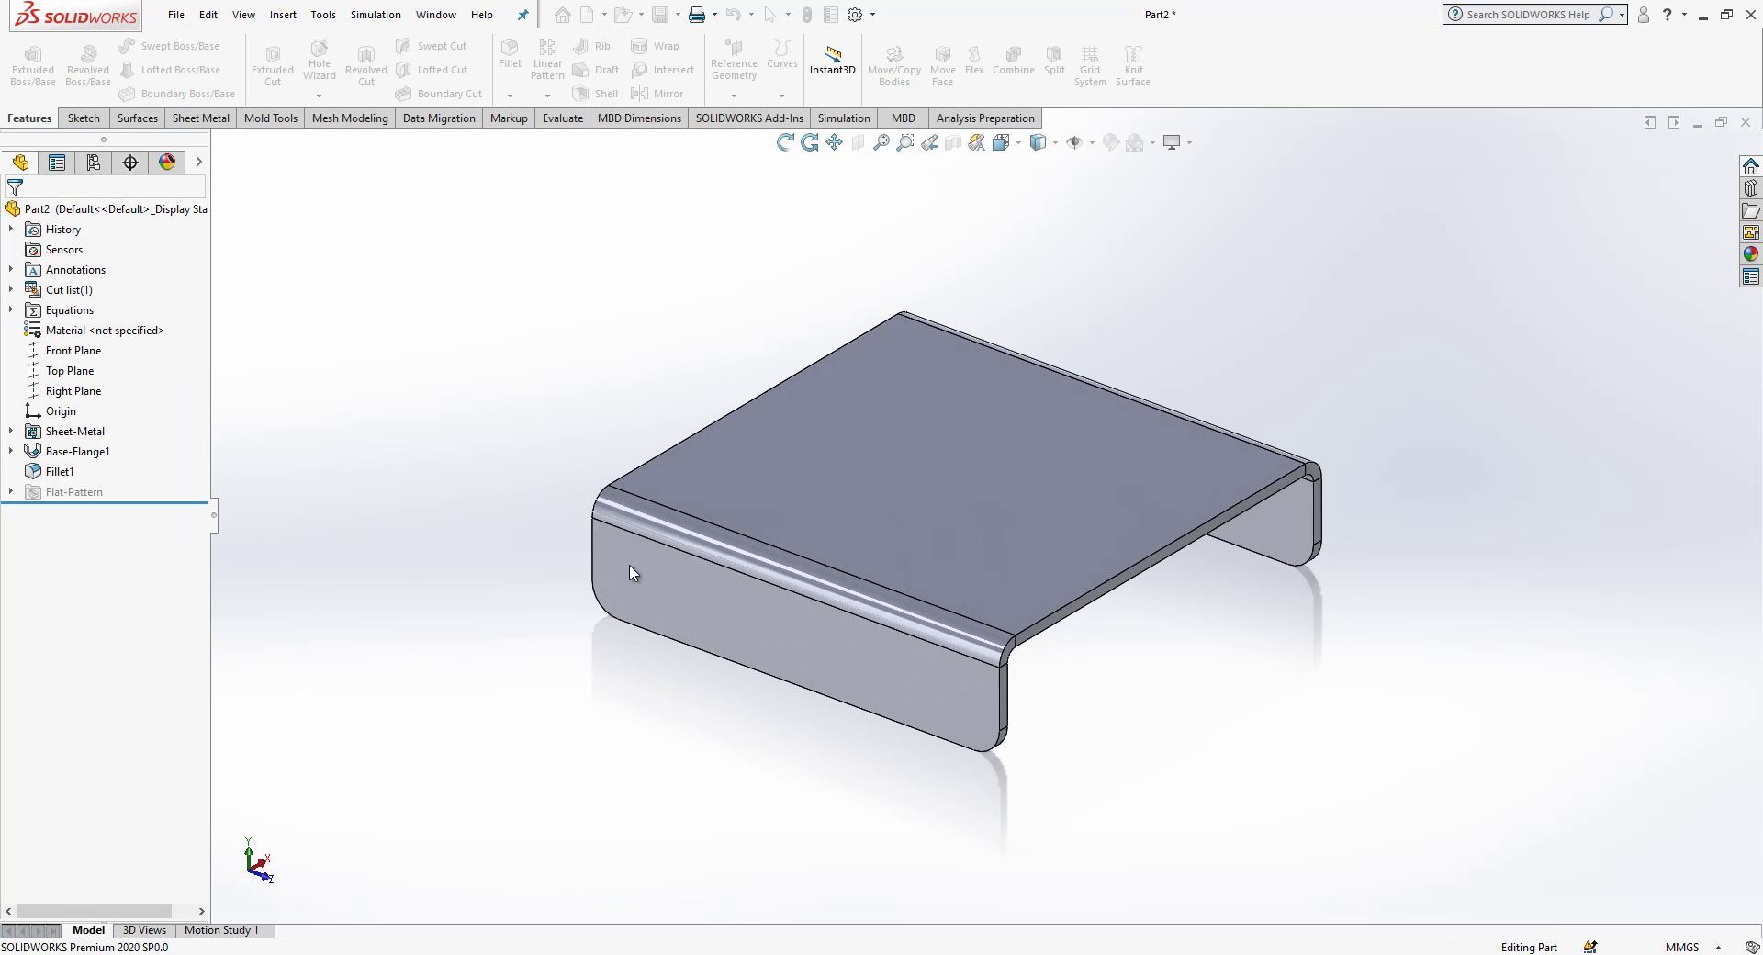
Step: Sketch two equal Ø3 mm circles near opposite corners of the front leg face
left_click(692, 570)
left_click(732, 530)
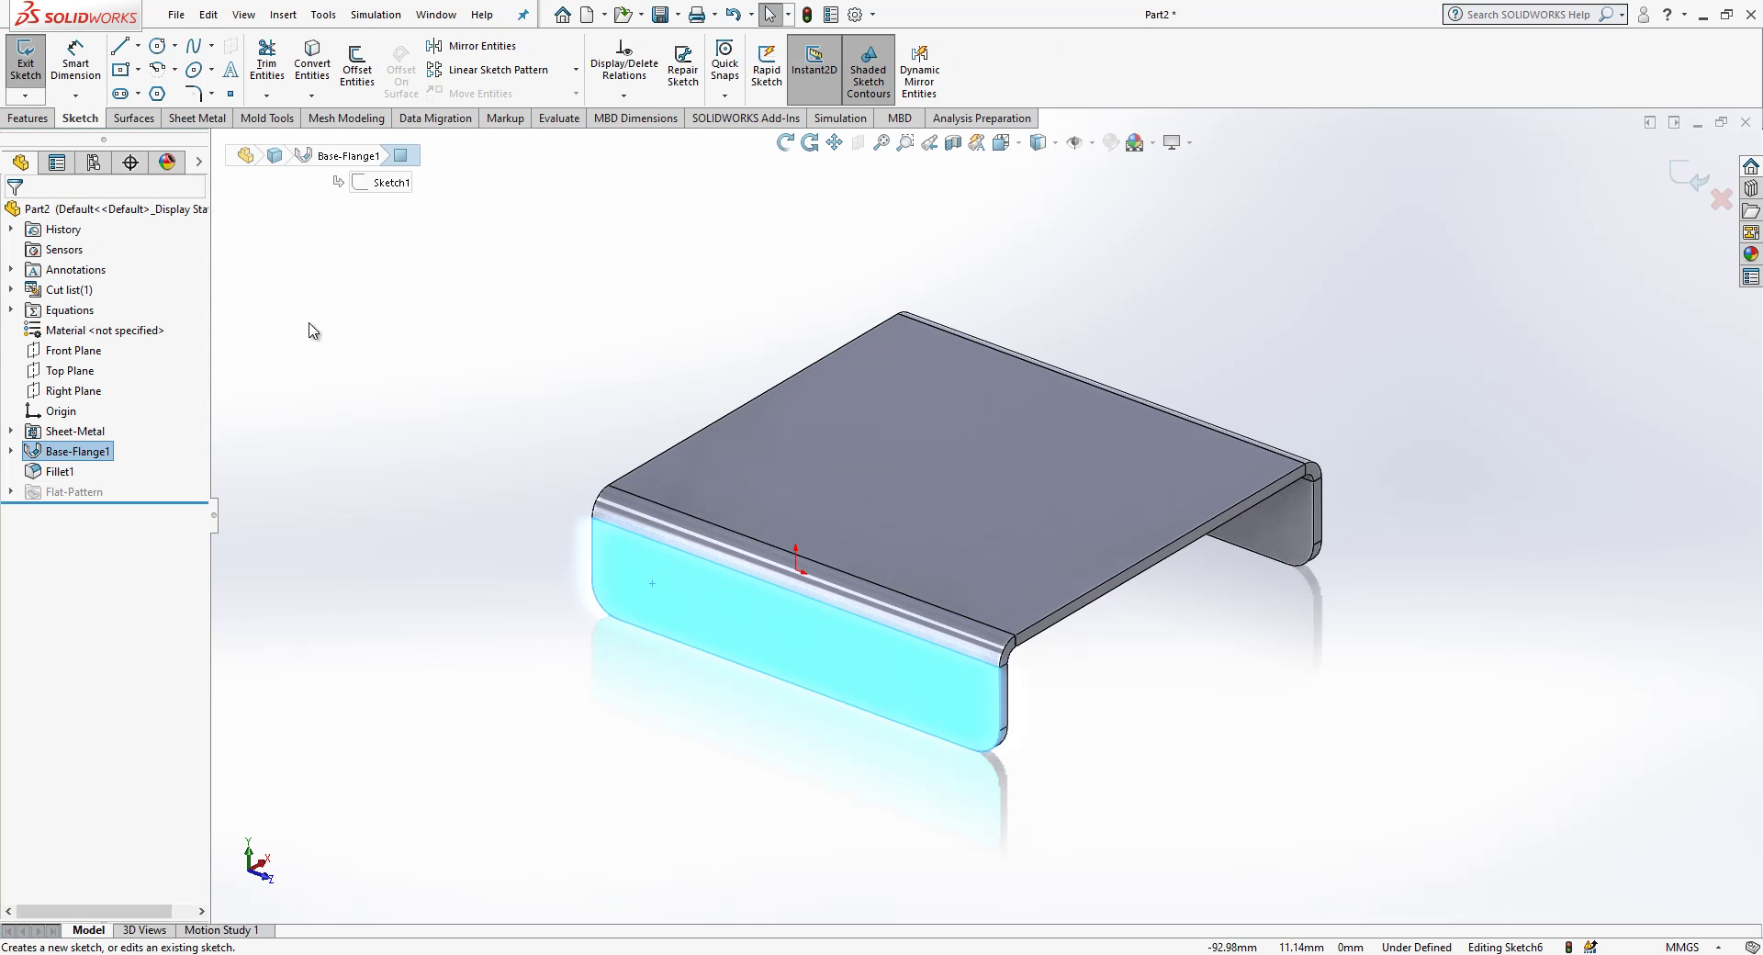
left_click(158, 45)
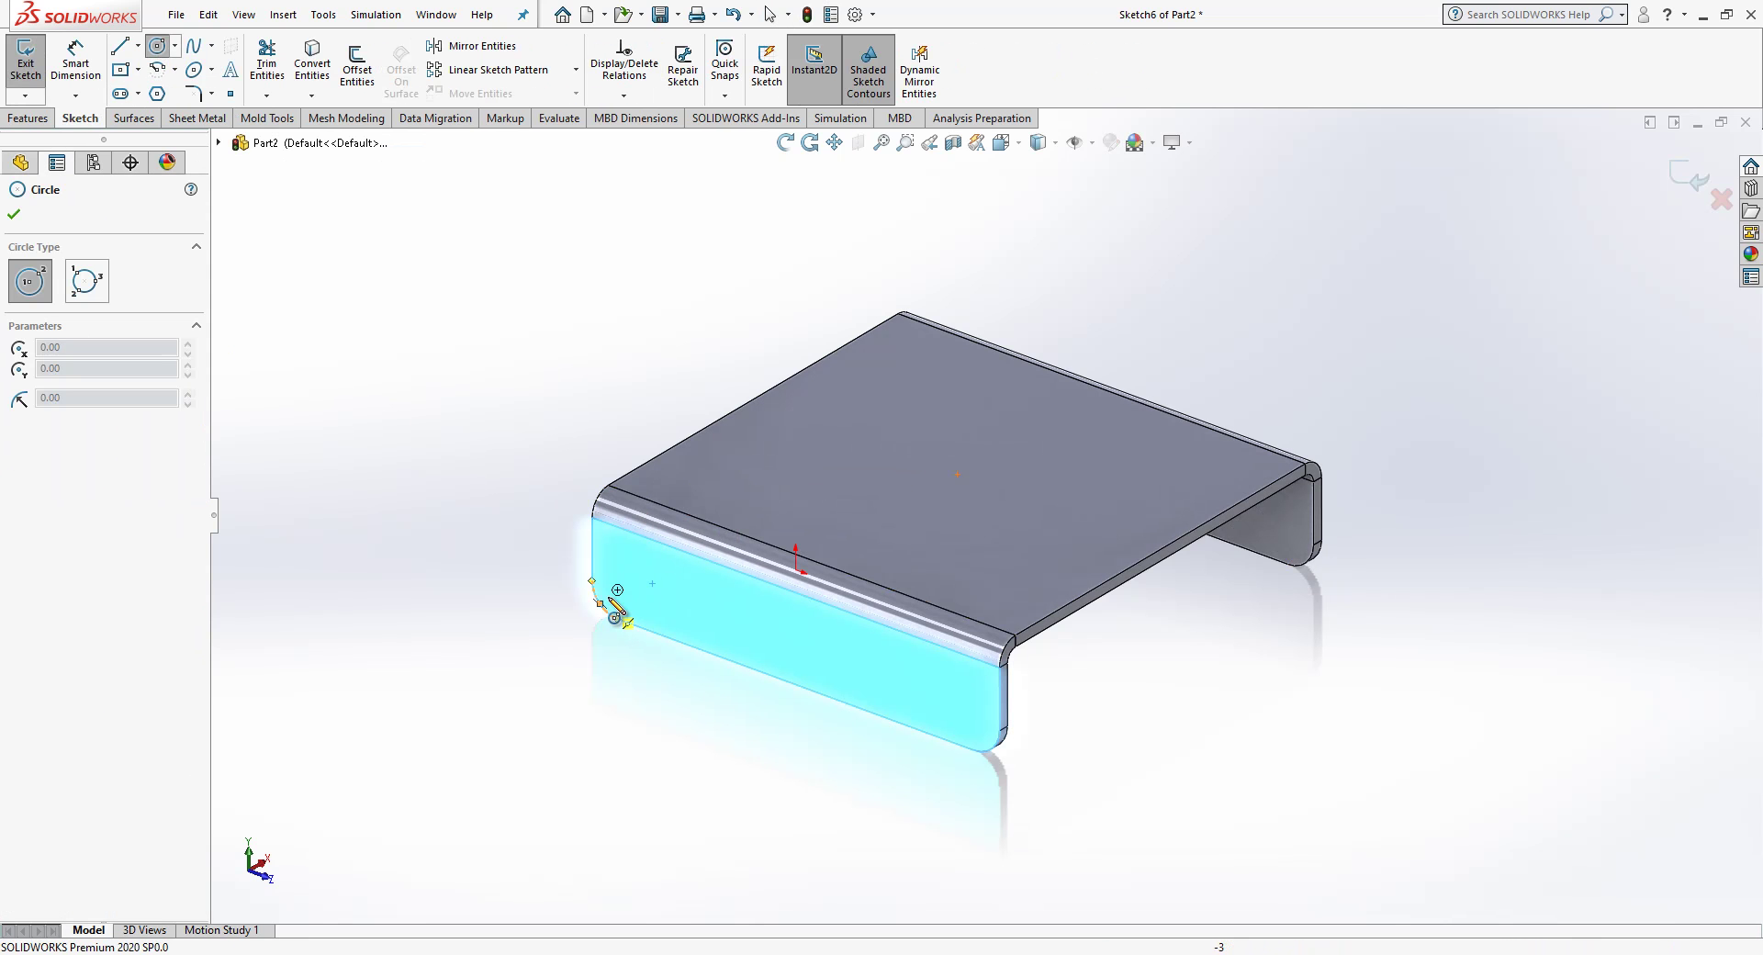
left_click_drag(617, 589, 627, 596)
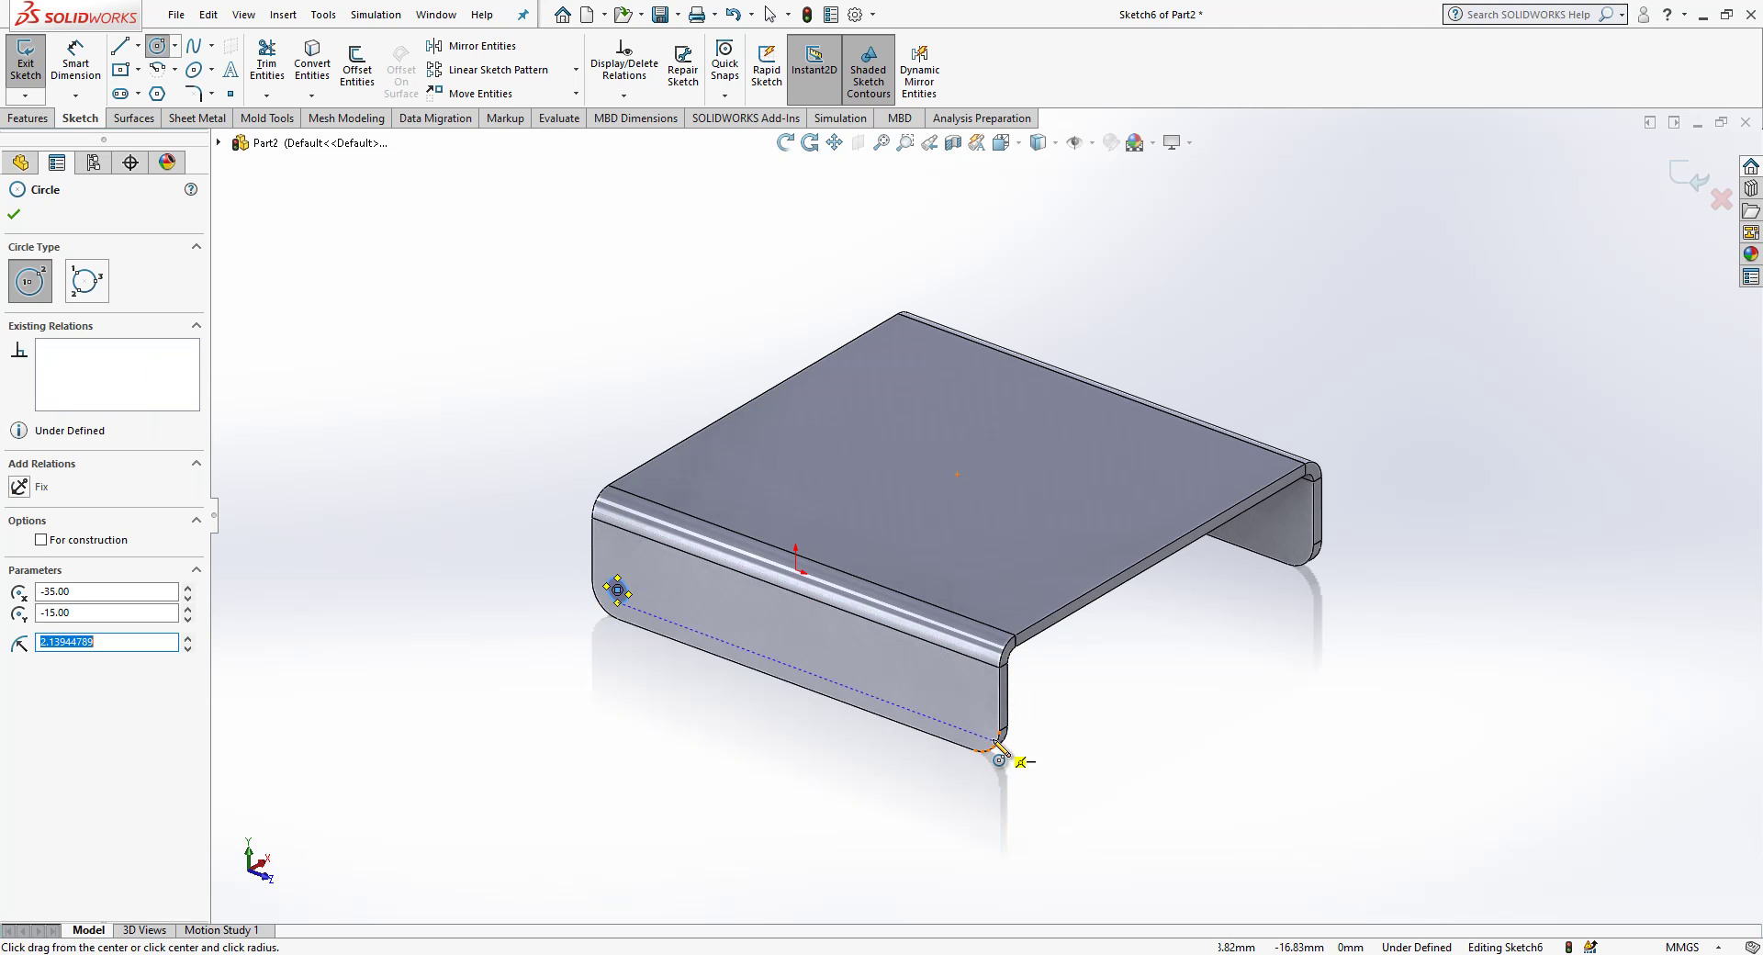
left_click_drag(974, 722, 992, 725)
key("Escape")
left_click_drag(1094, 497, 571, 756)
left_click(290, 367)
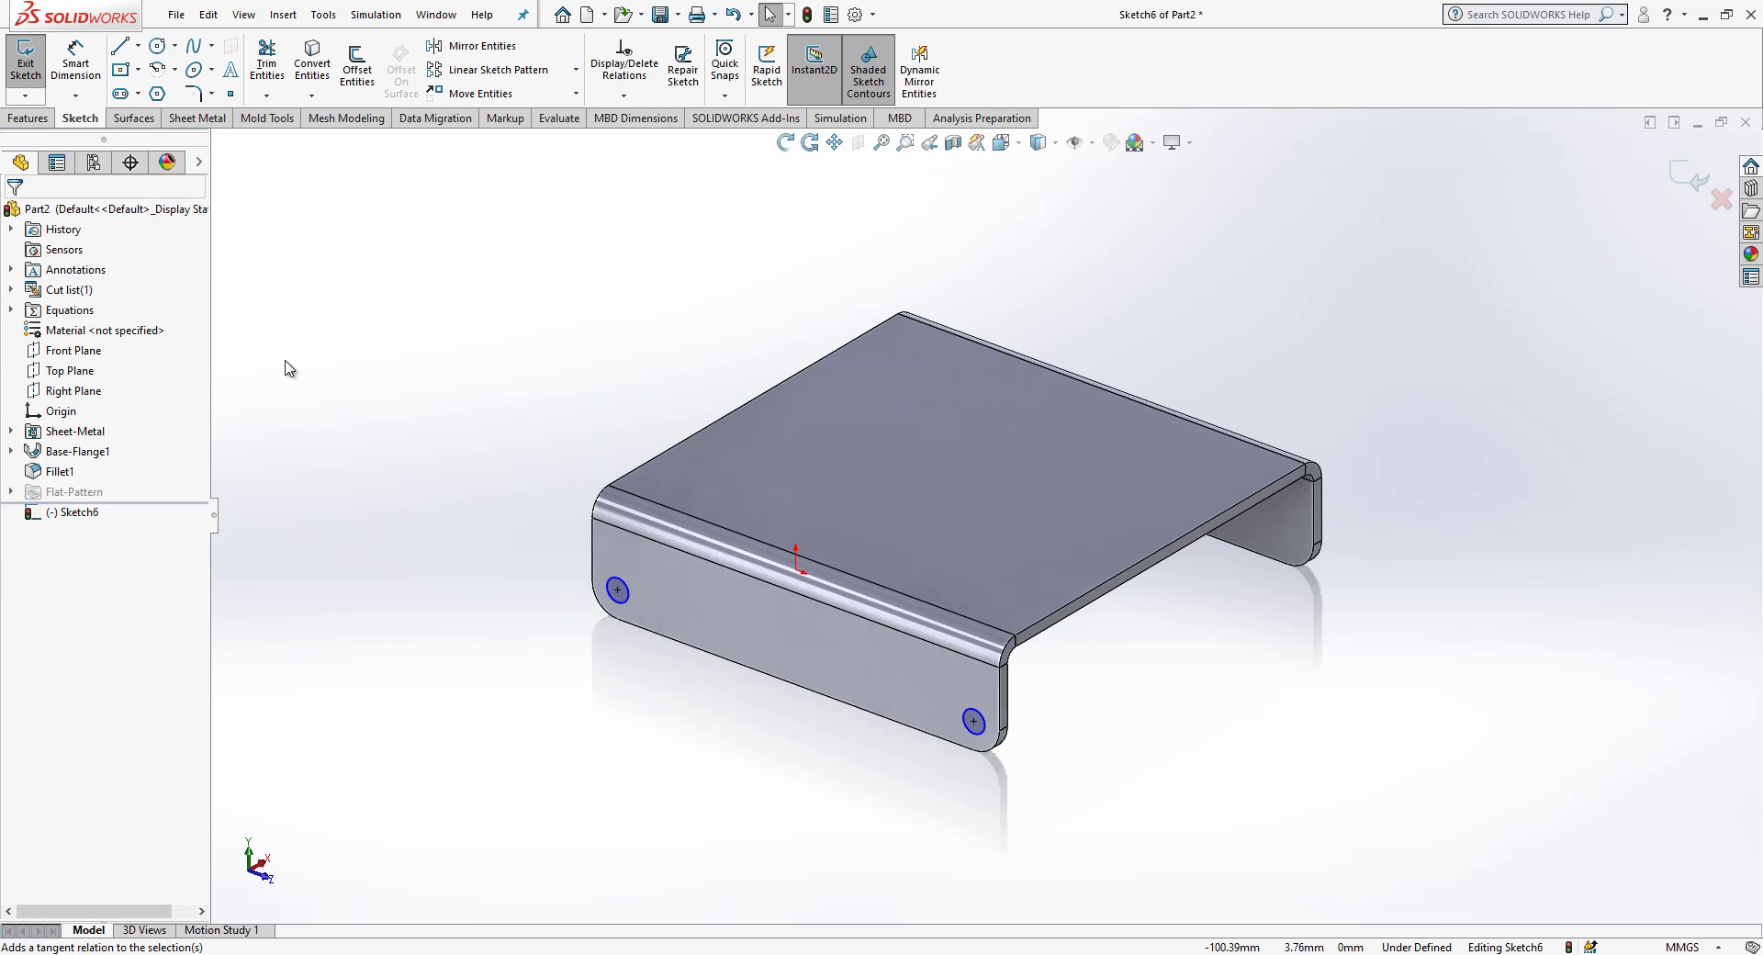
right_click_drag(298, 365, 274, 287)
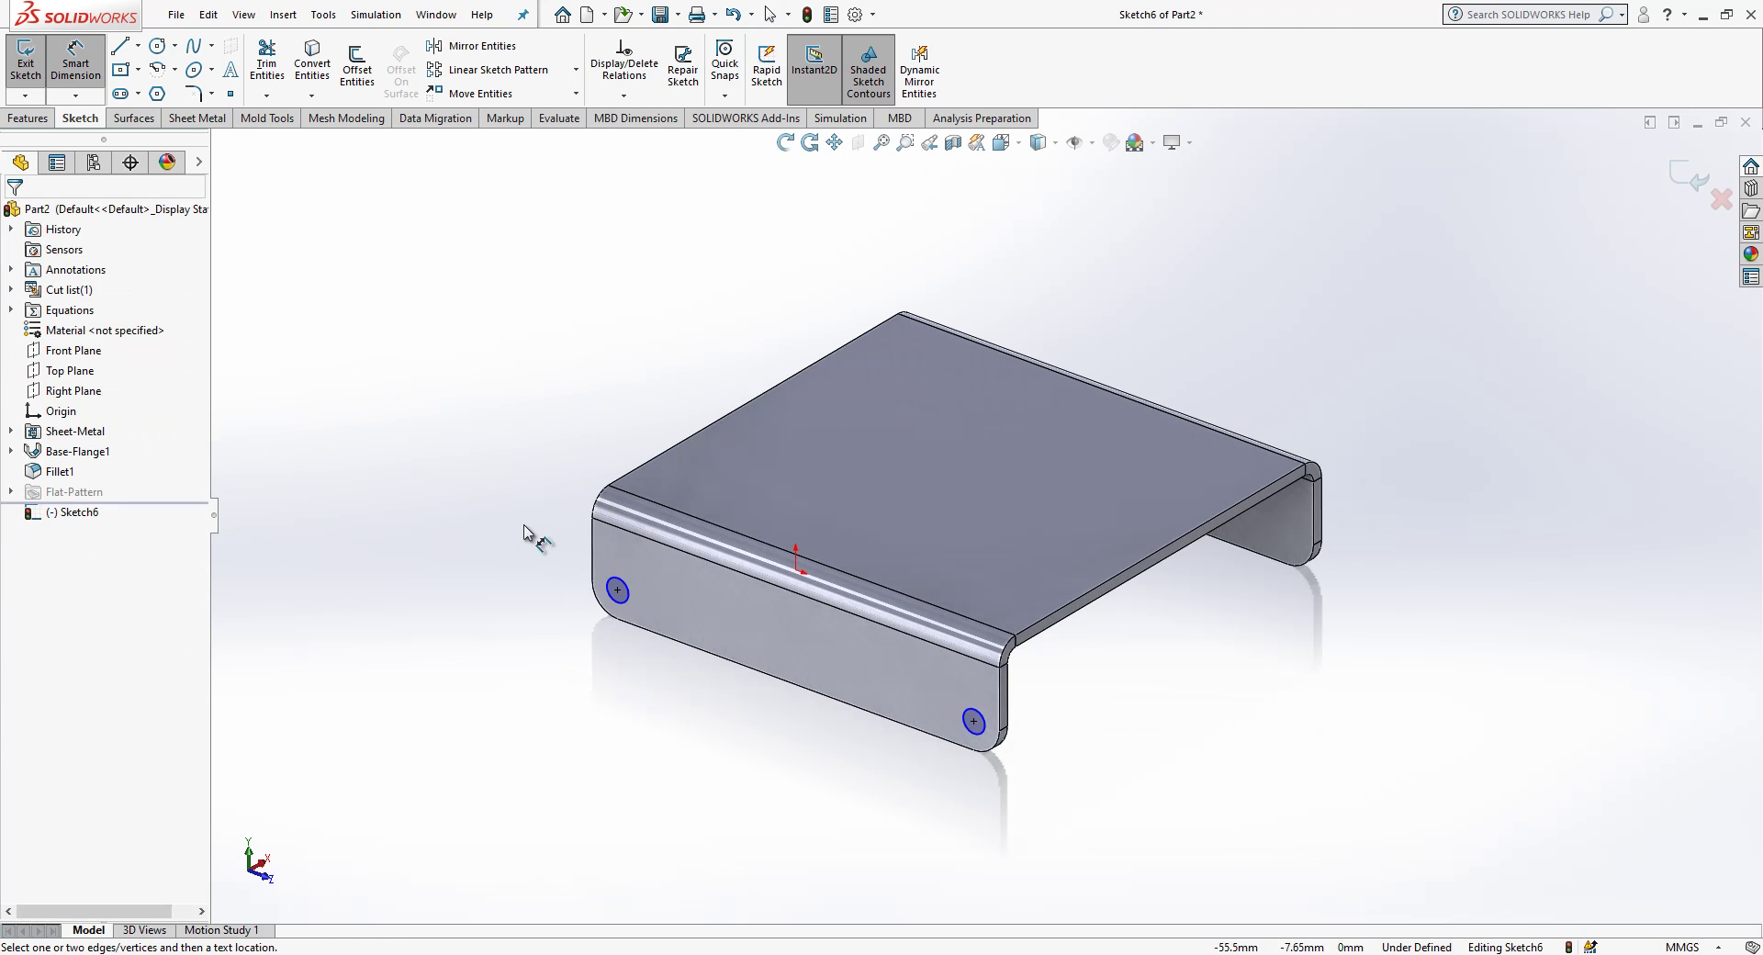
left_click(625, 586)
left_click(499, 473)
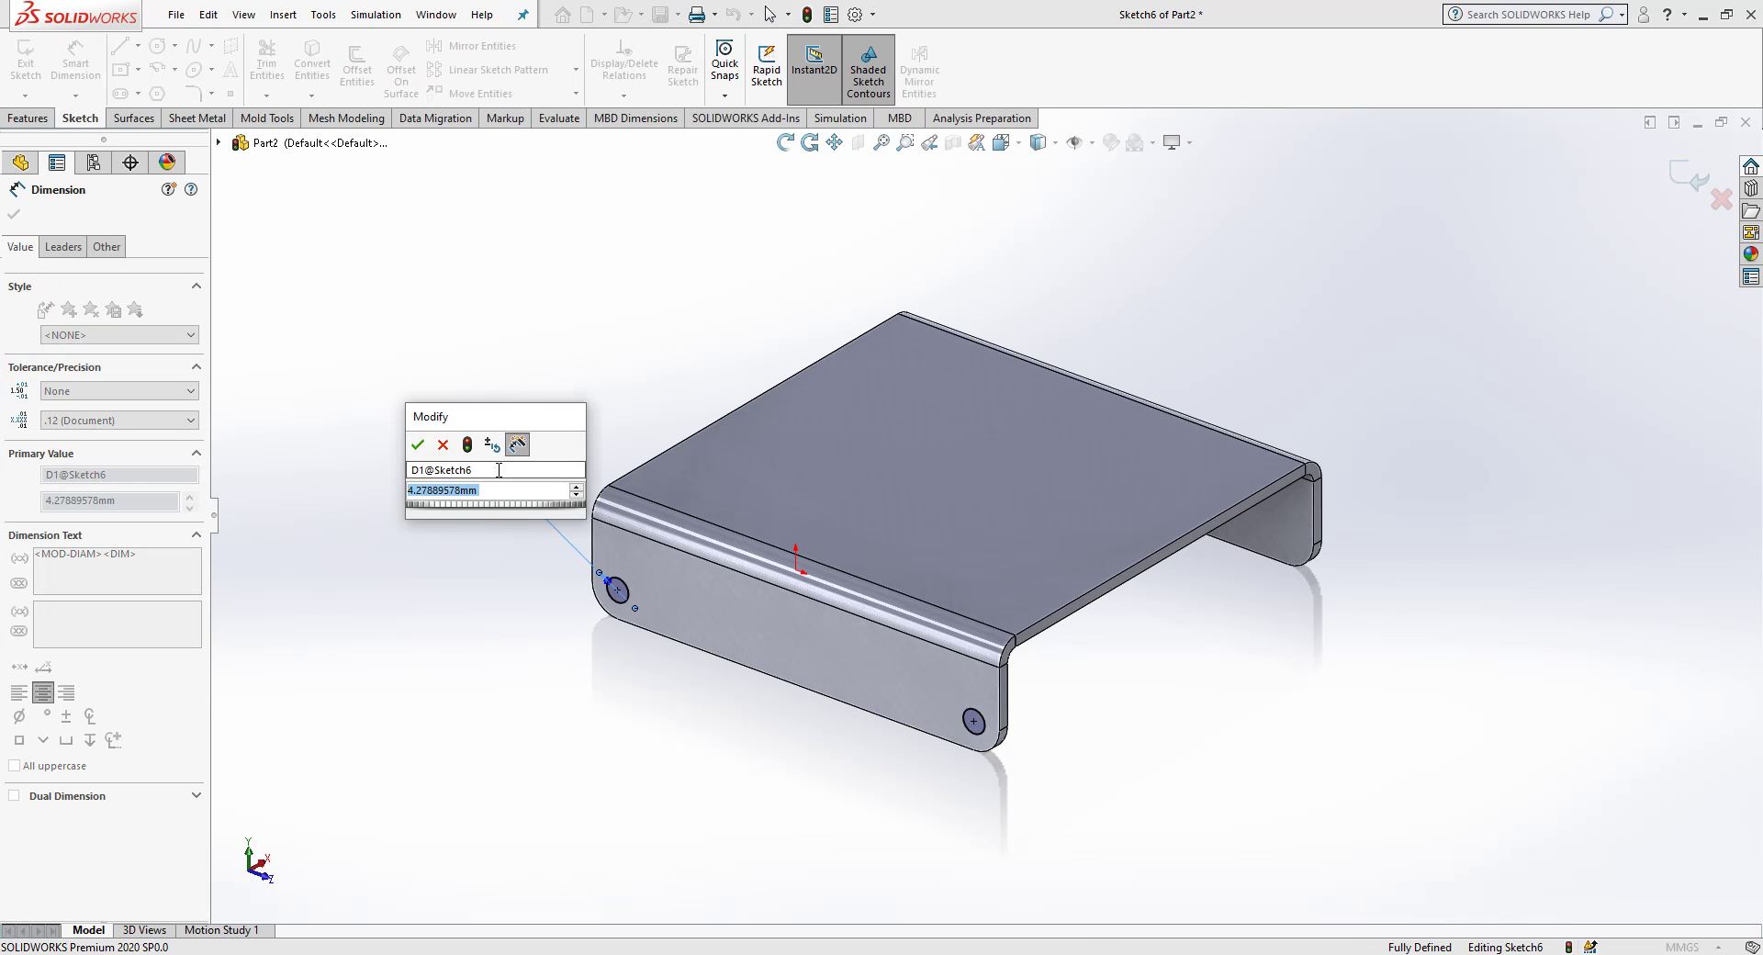
type("3")
key("Return")
key("Escape")
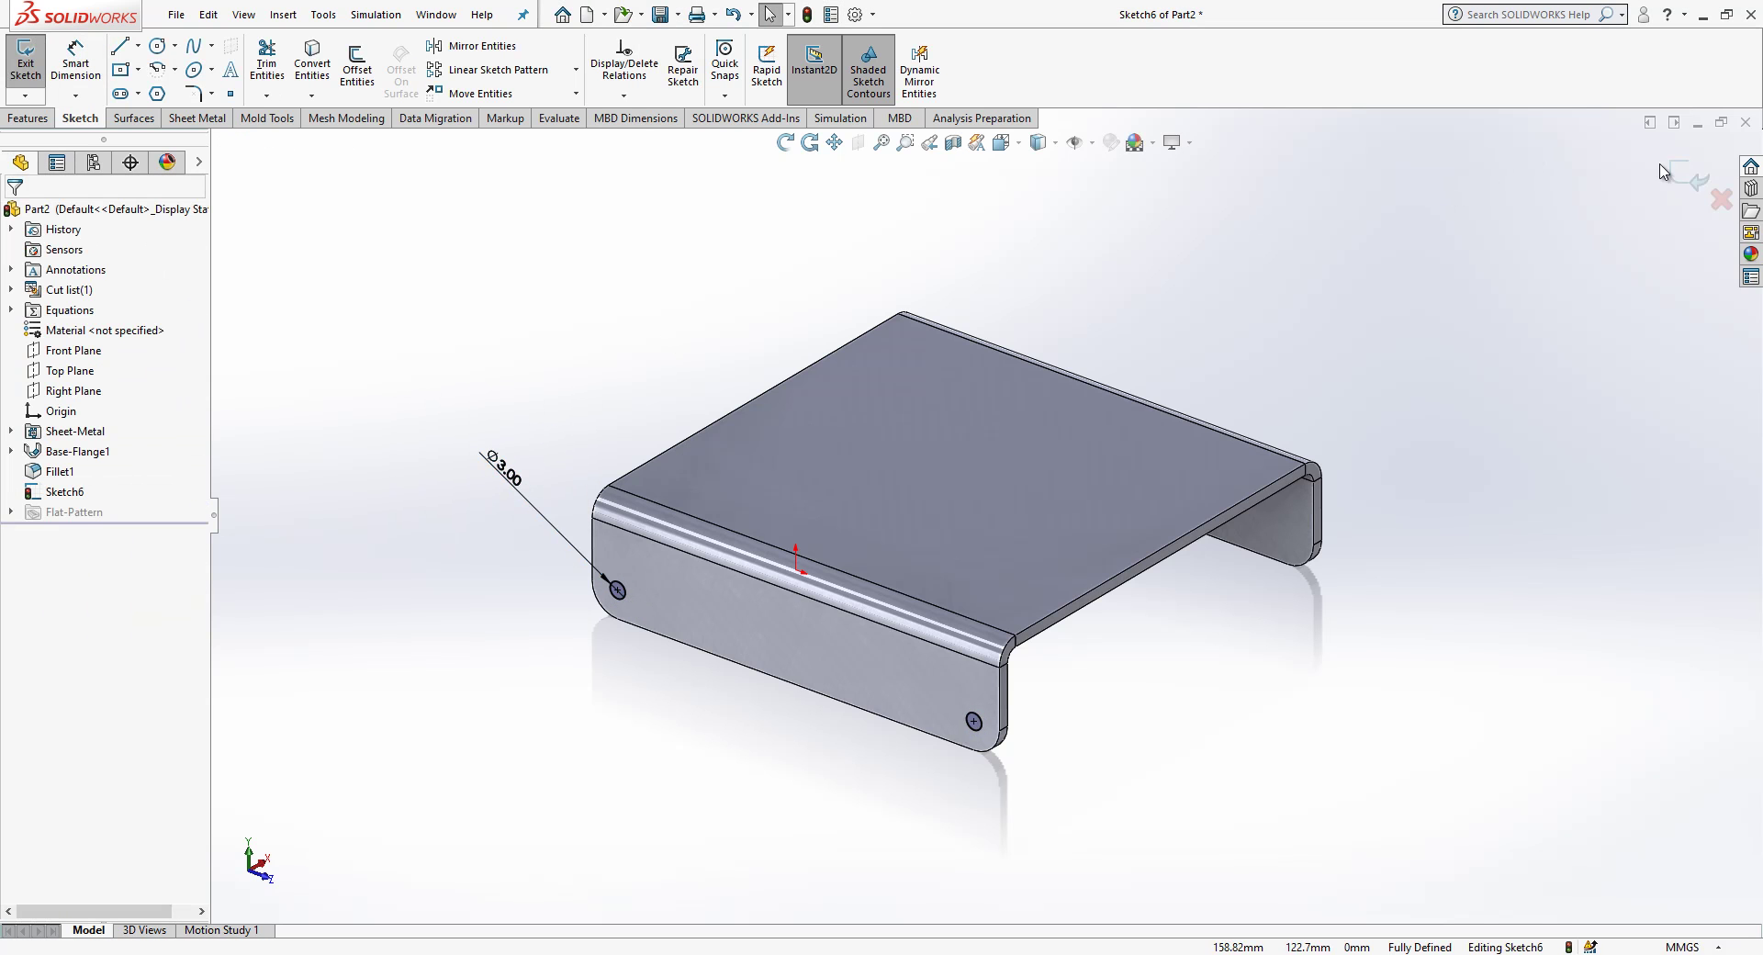
left_click(1693, 173)
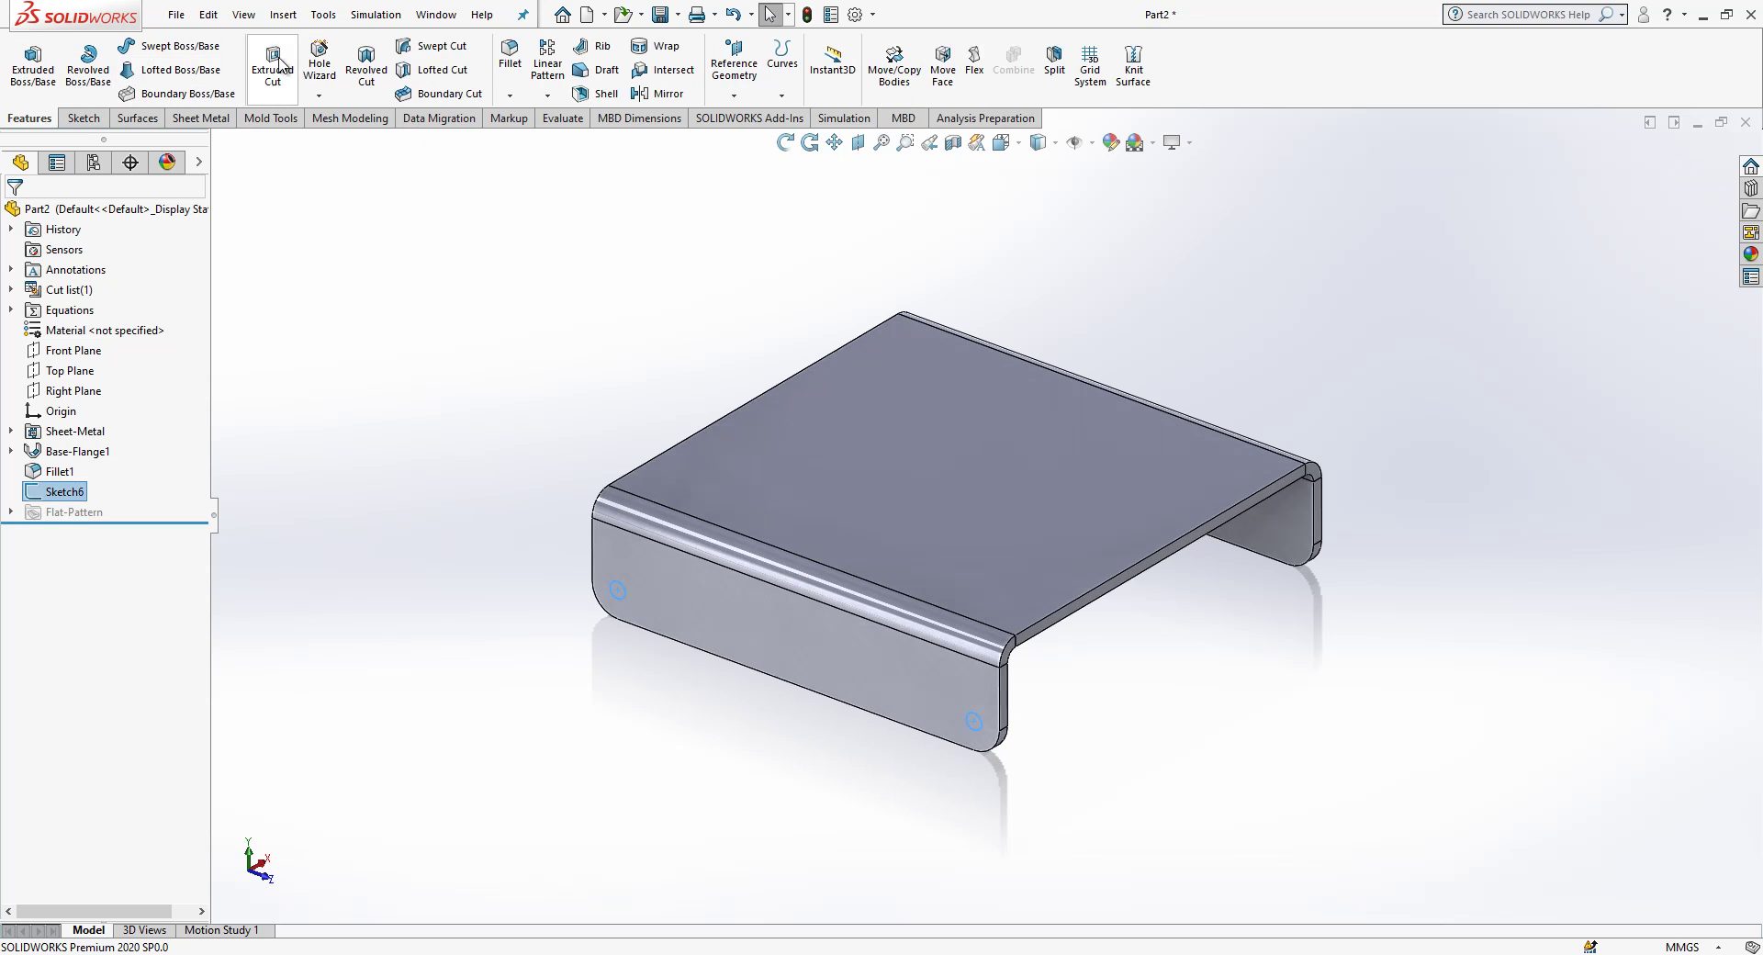
Step: Extrude-cut the circles Through All to make holes in both legs
left_click(281, 71)
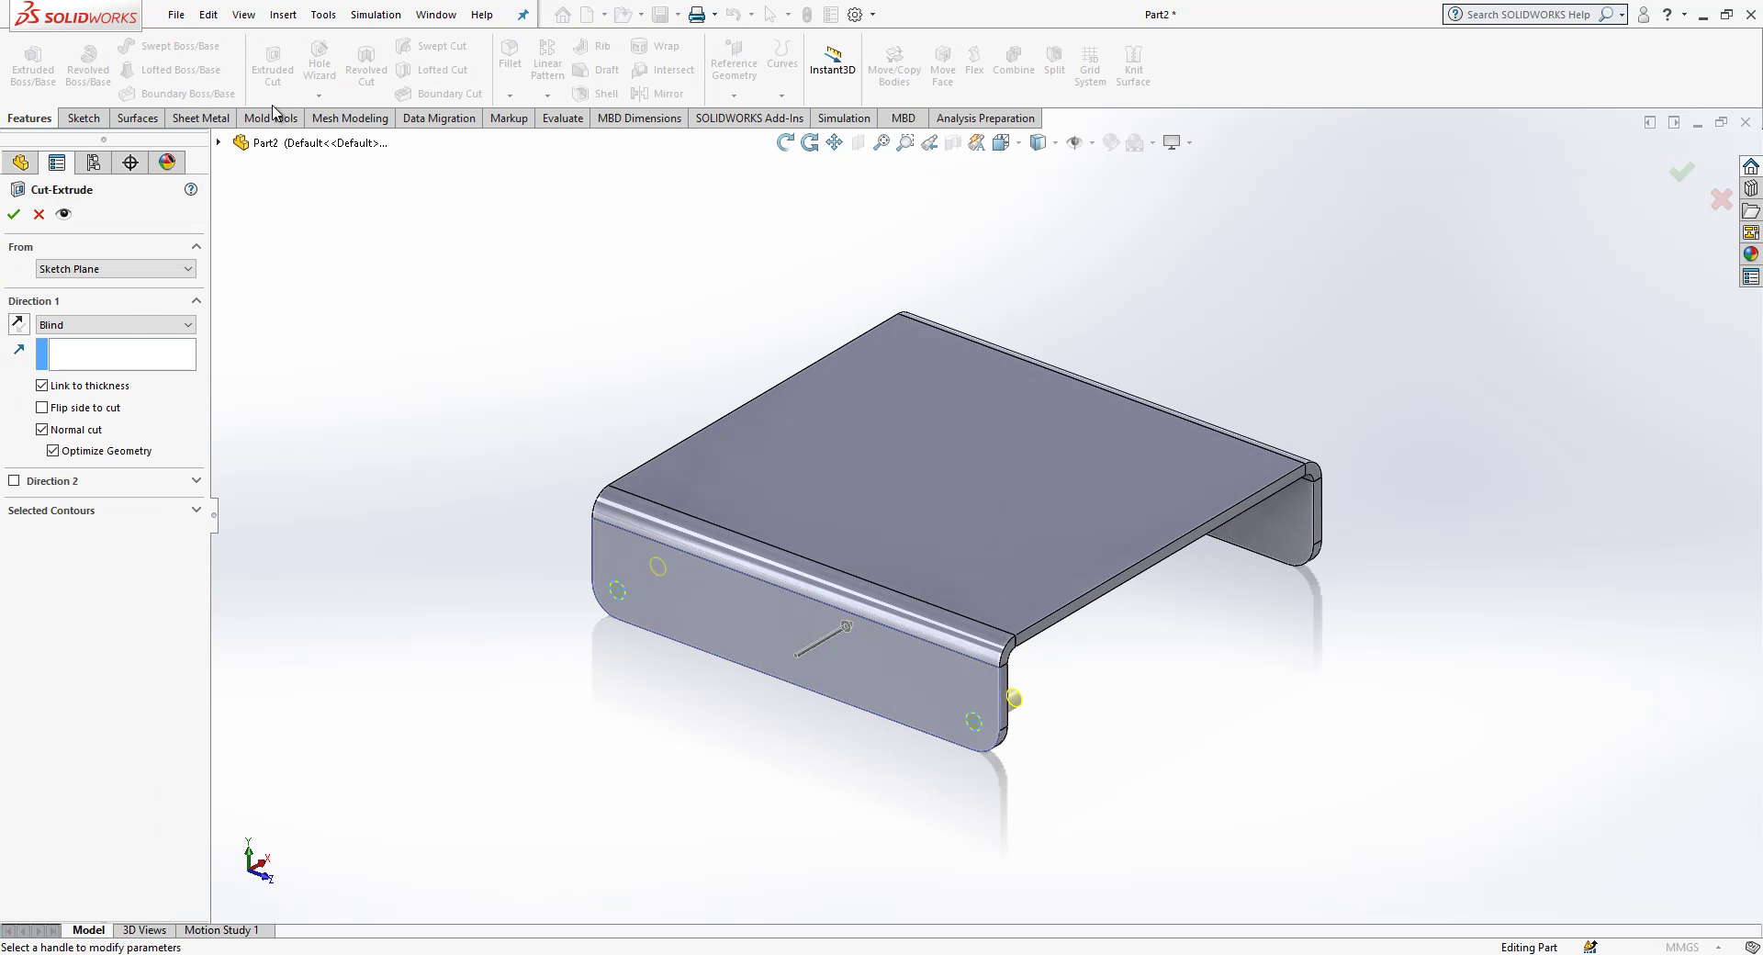
left_click(118, 325)
left_click(101, 355)
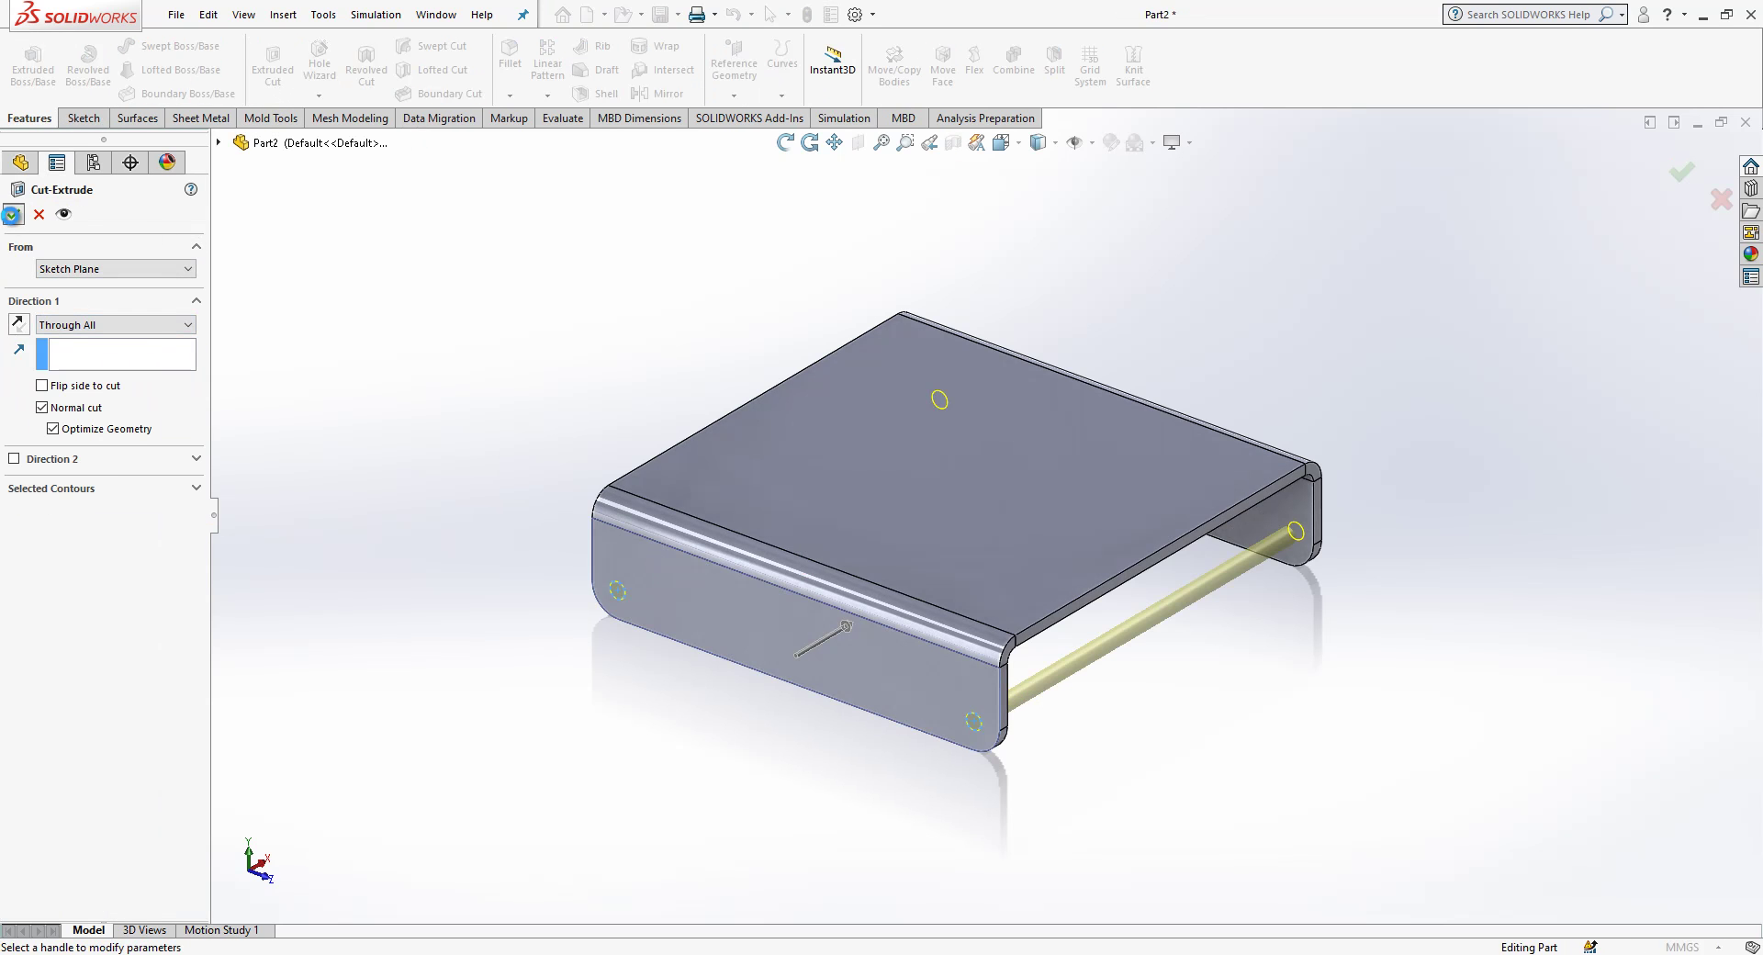
key("Return")
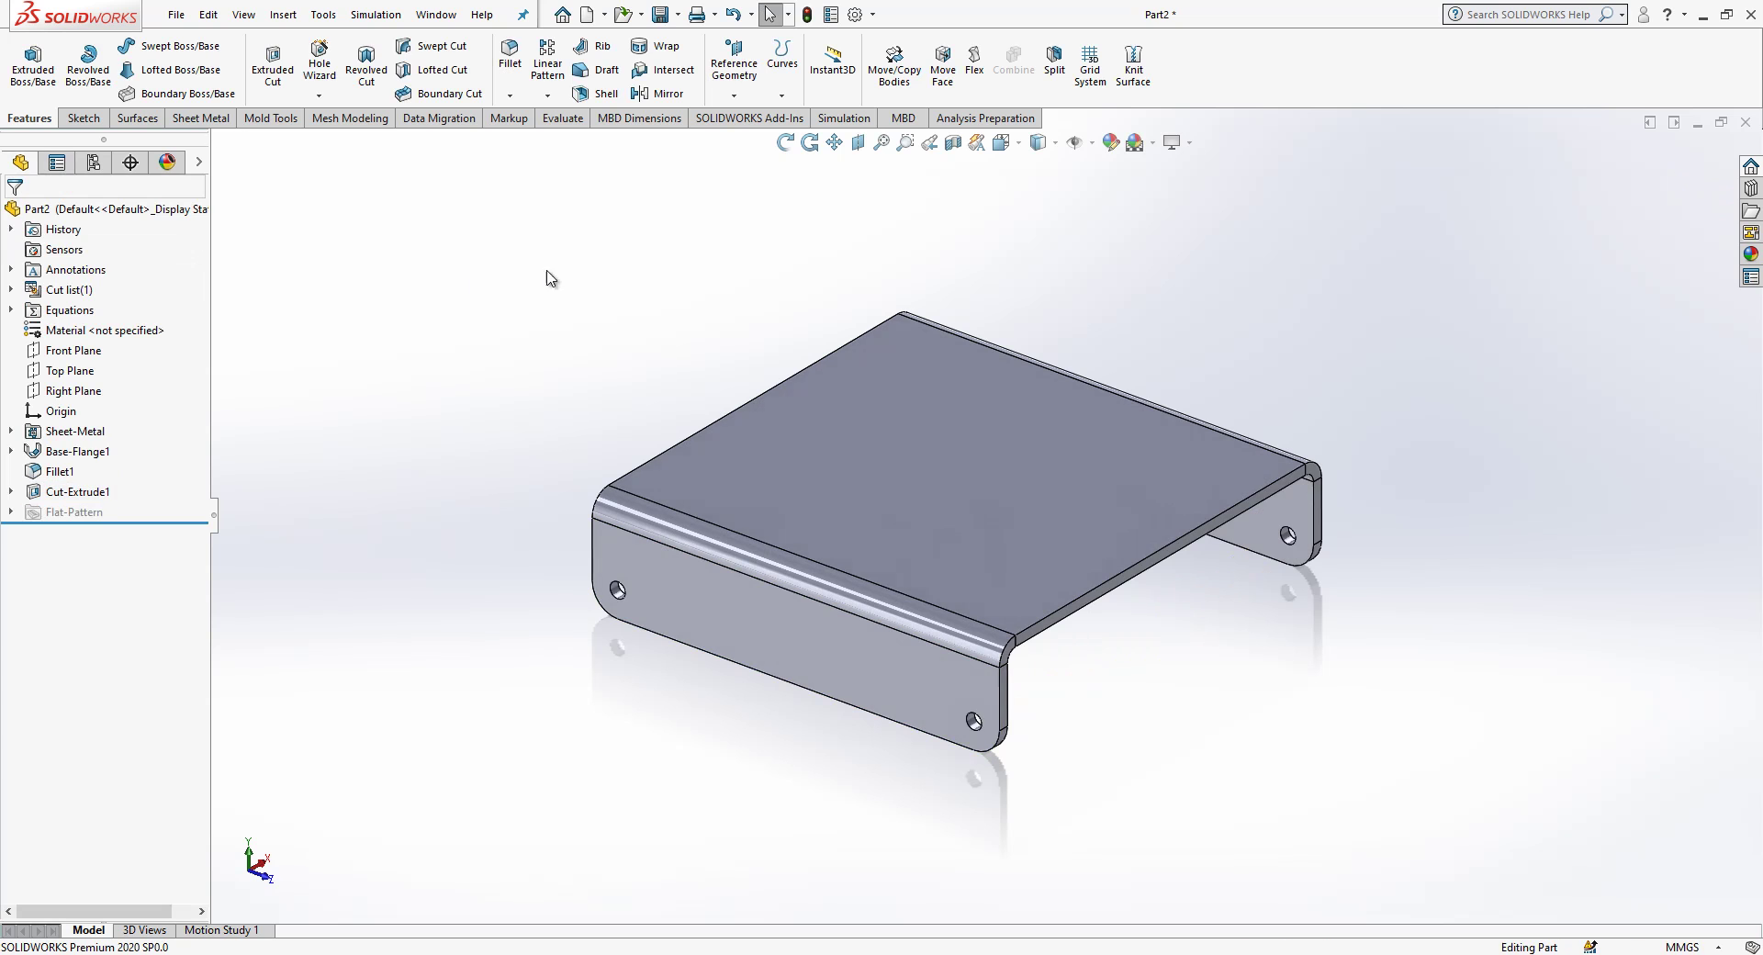
Step: Save the holed stand part as PP11
left_click(662, 23)
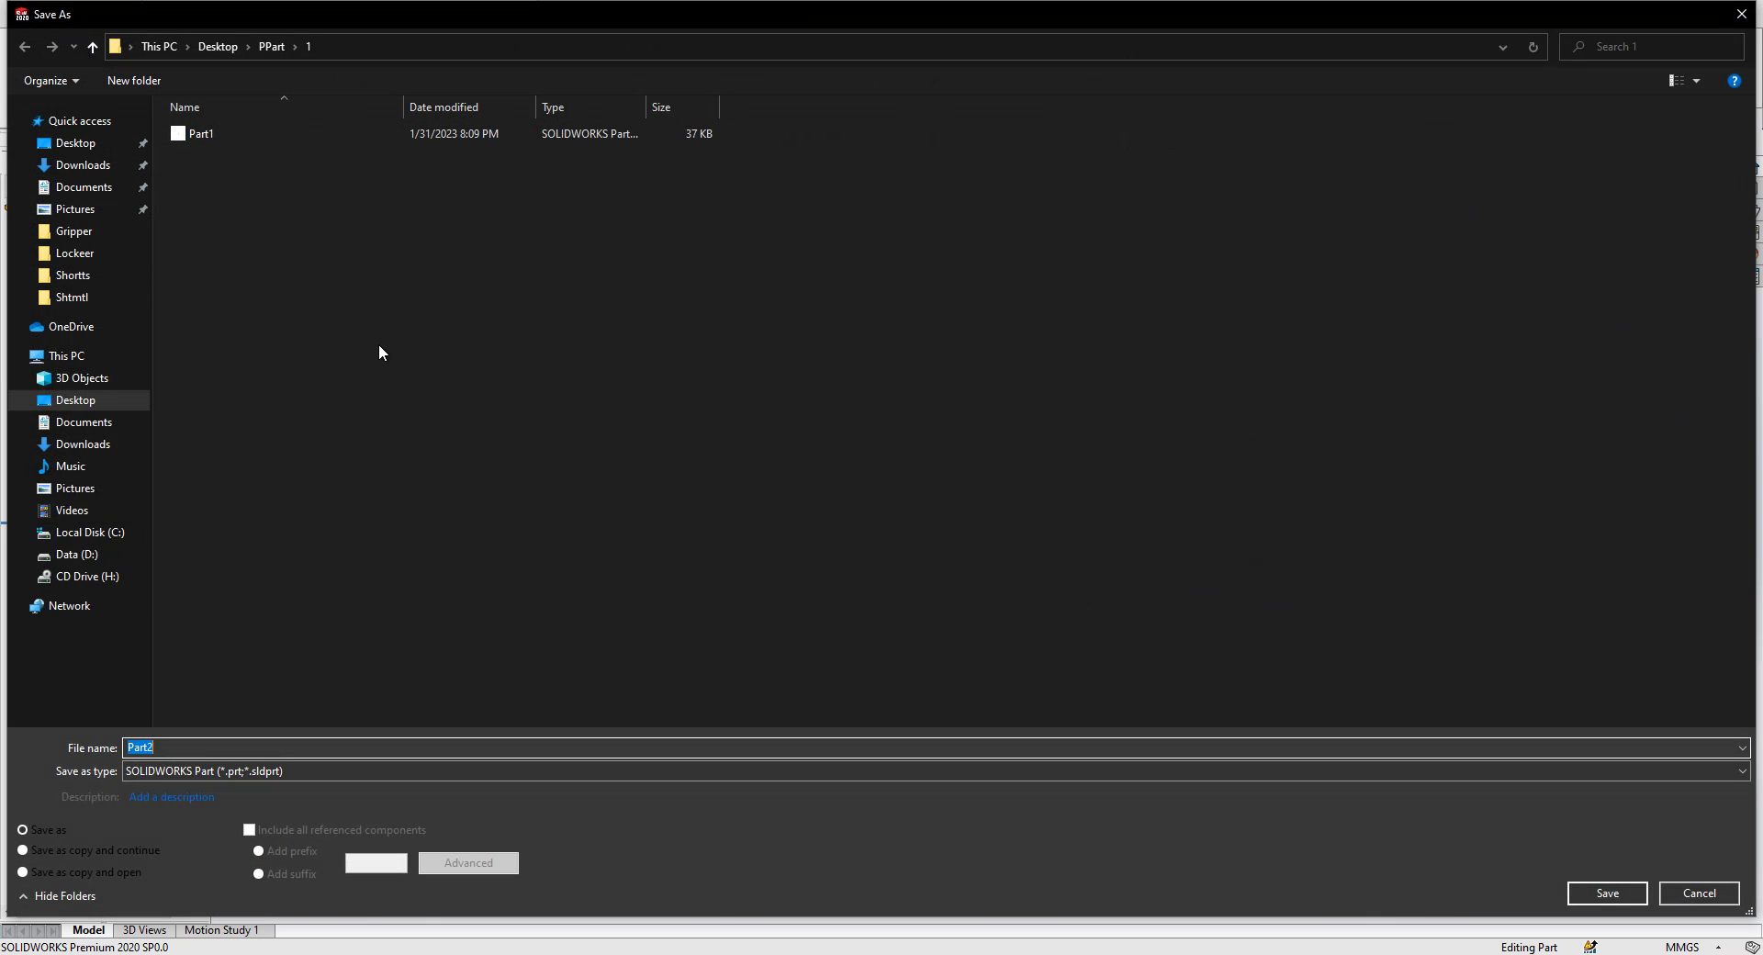
type("PP11")
key("Return")
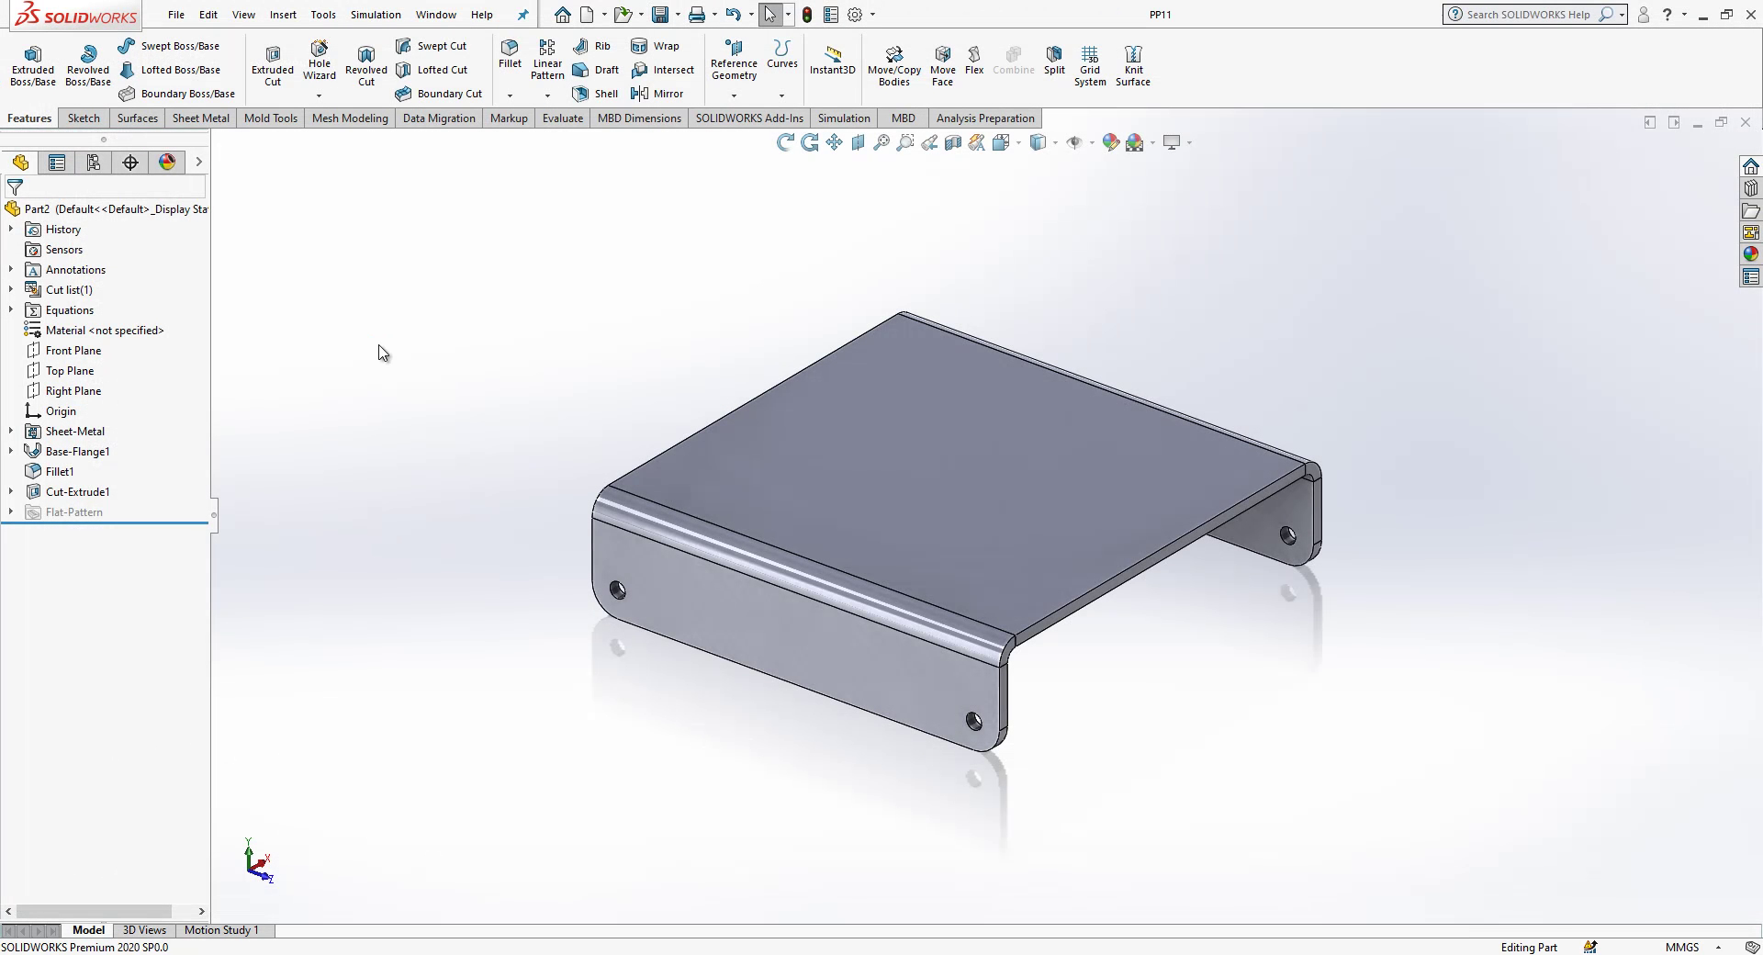
Step: Start a new part and sketch an L-shaped line profile on its Front Plane
left_click(588, 15)
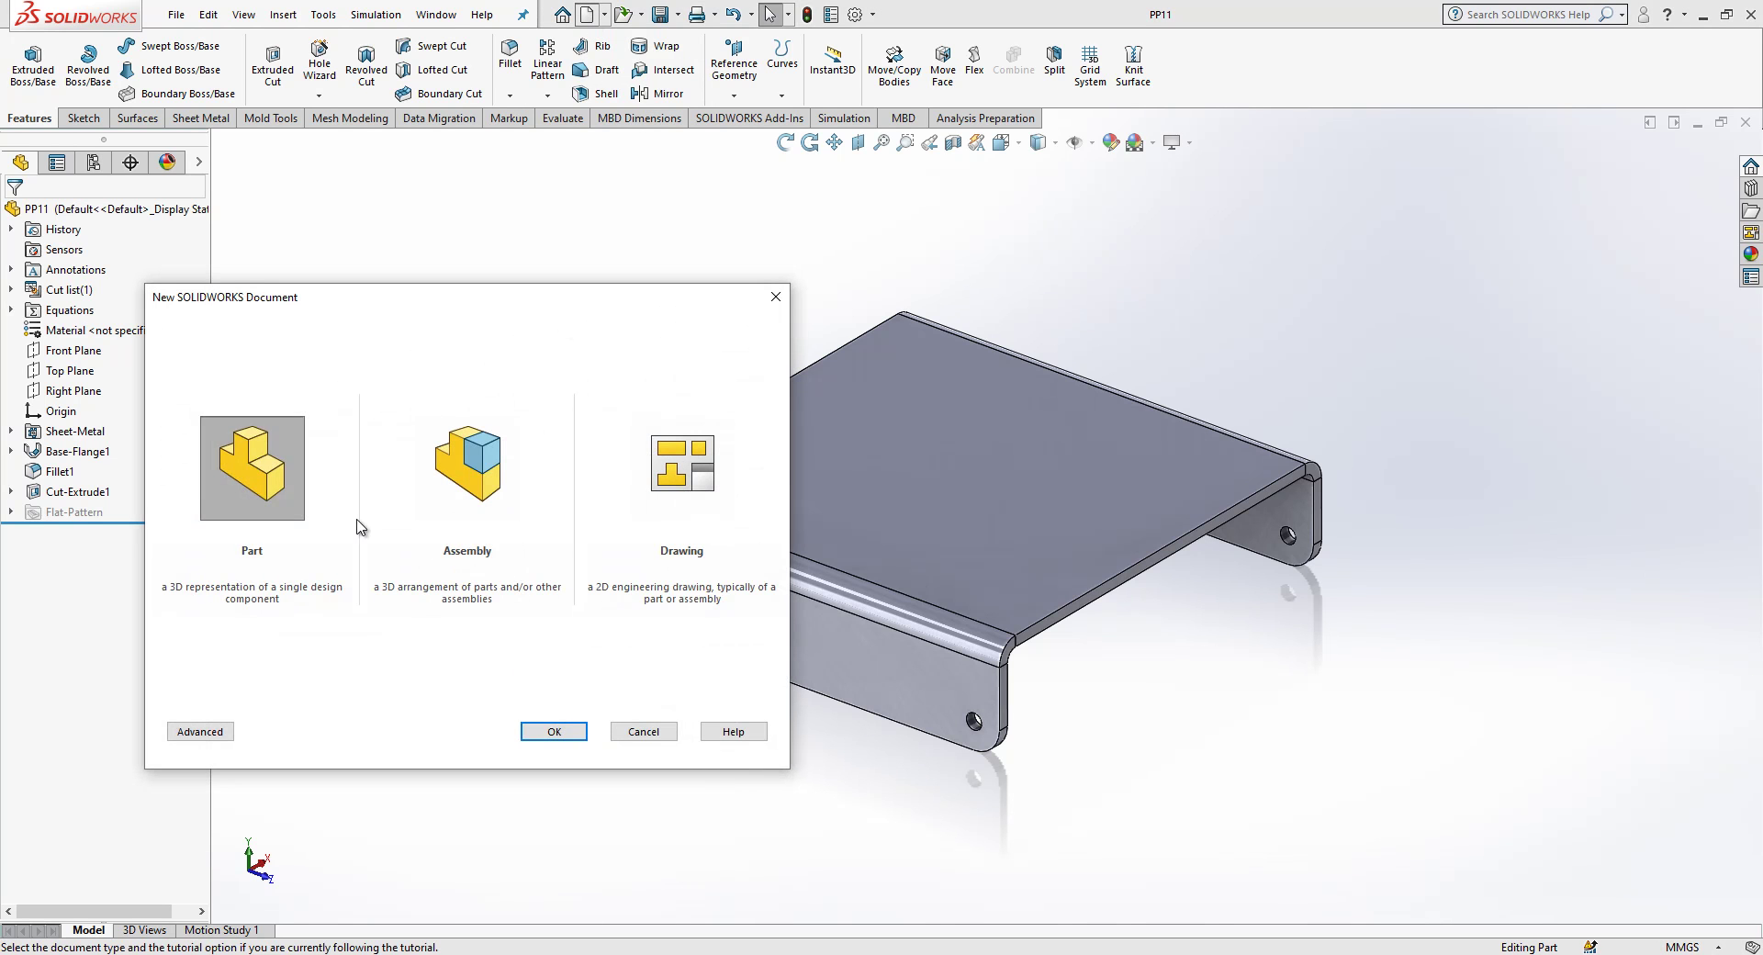
left_click(542, 733)
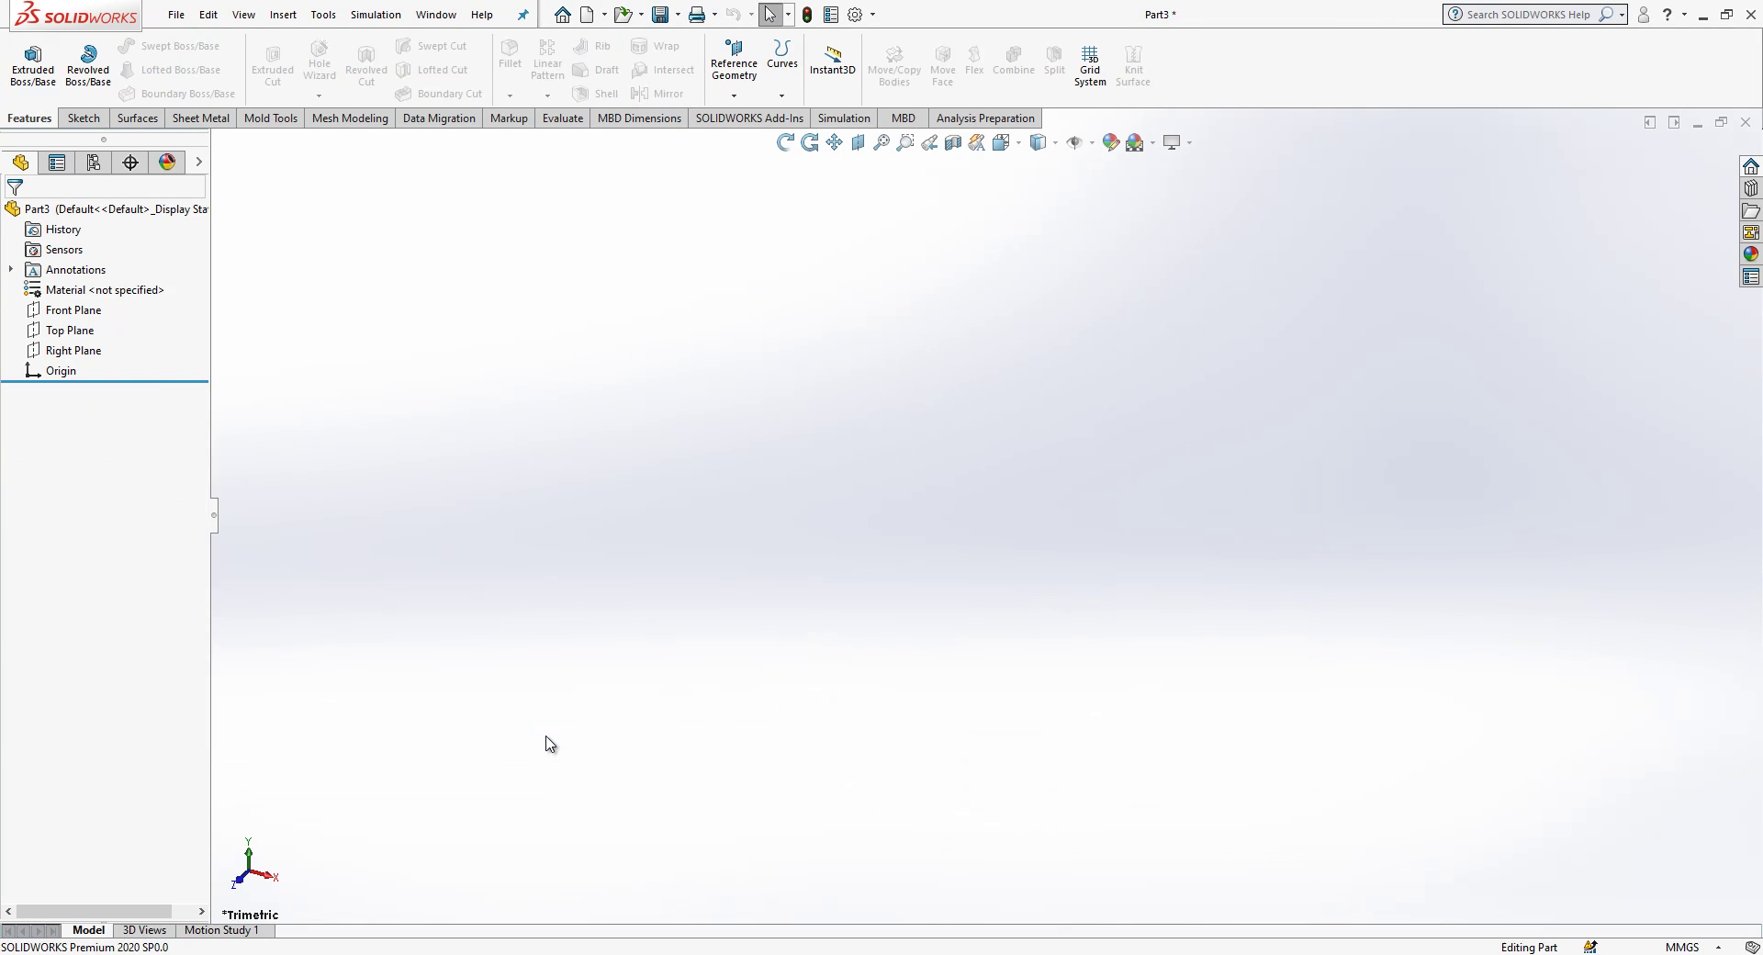
left_click(72, 311)
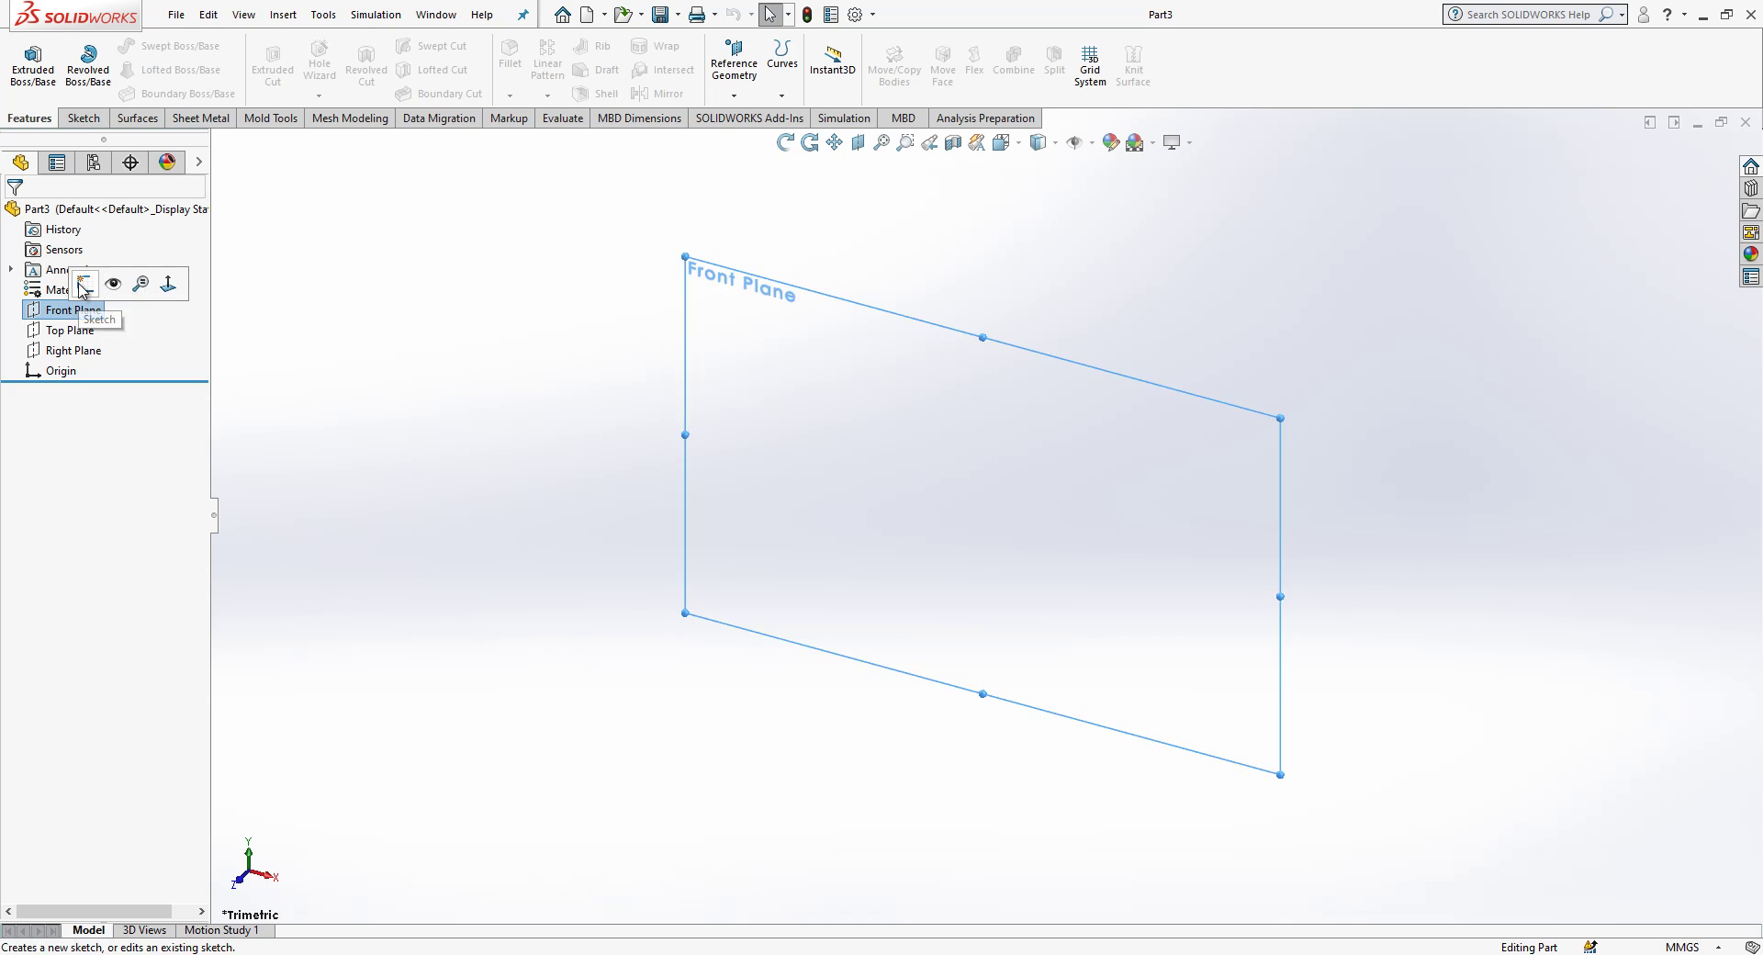
left_click(82, 275)
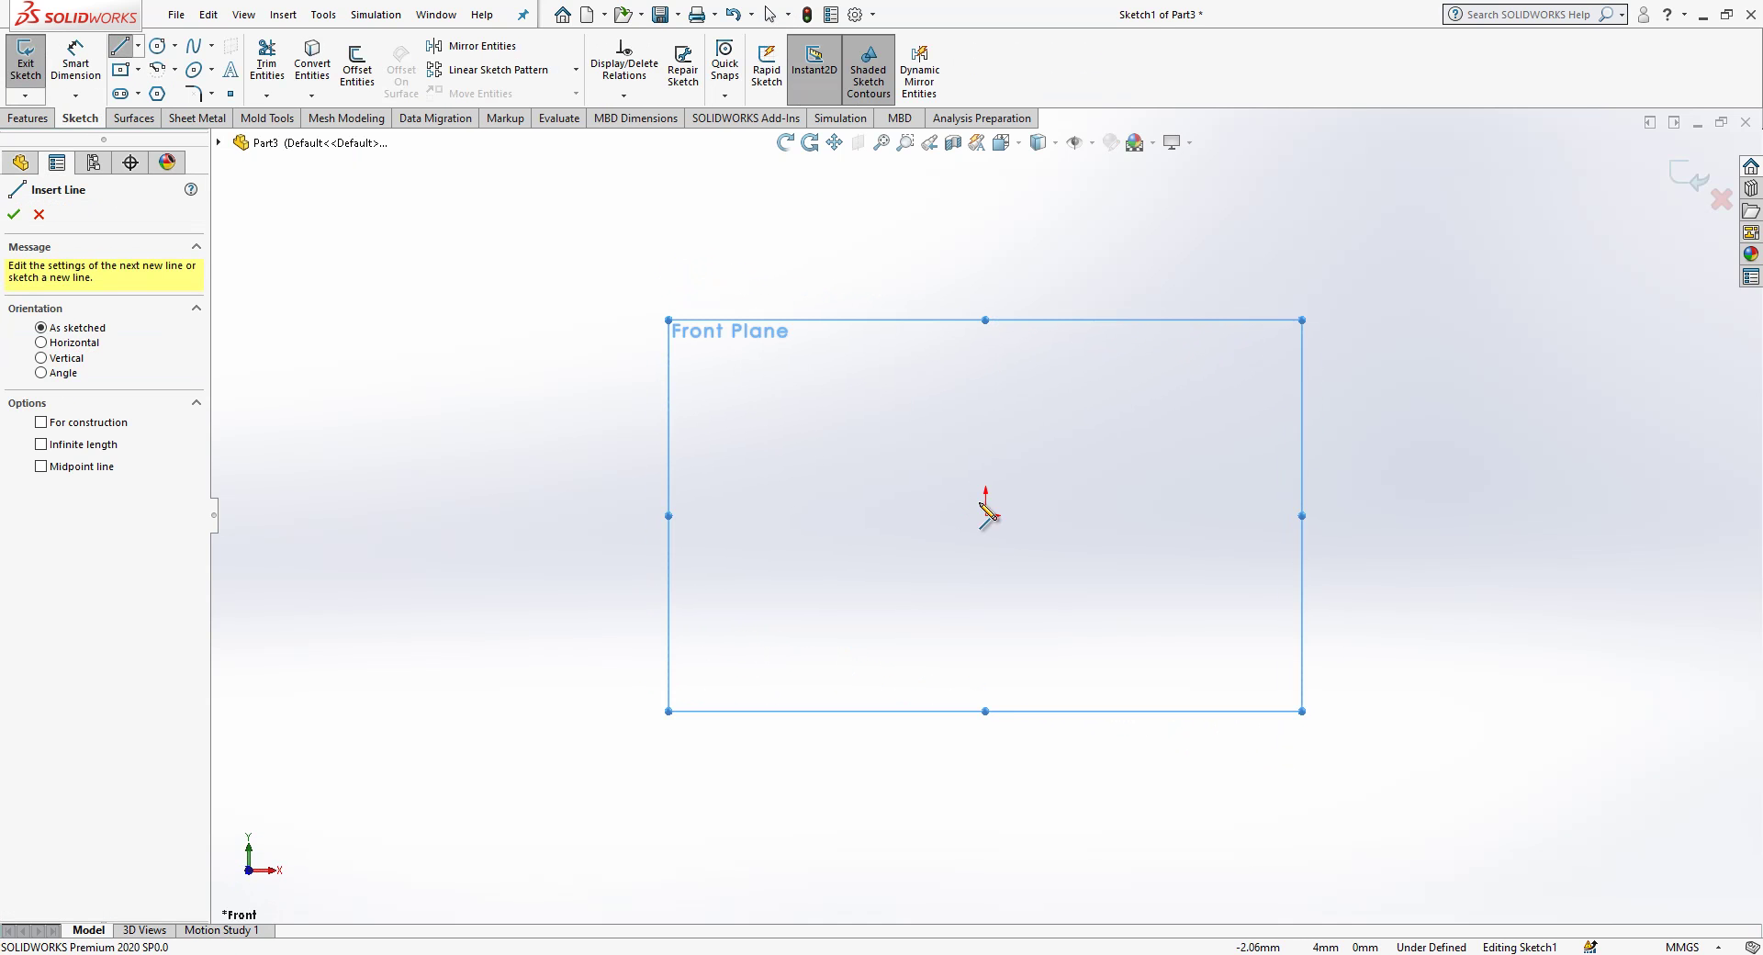
left_click(986, 515)
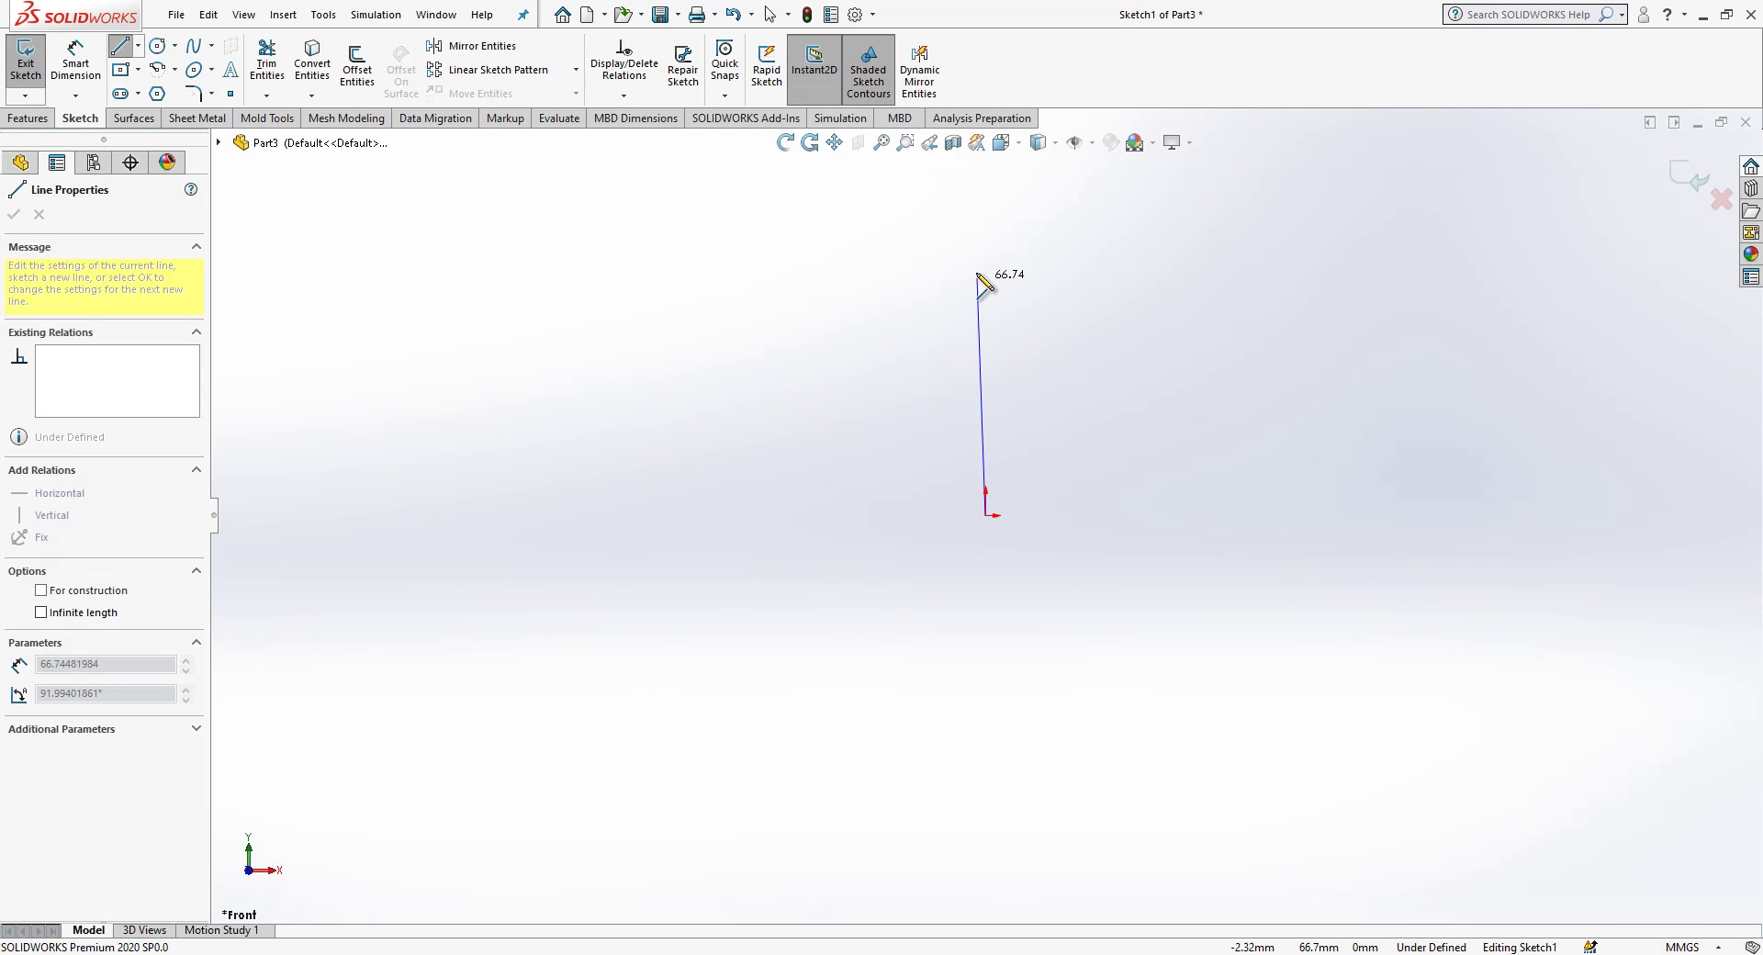
left_click(1071, 232)
key("Escape")
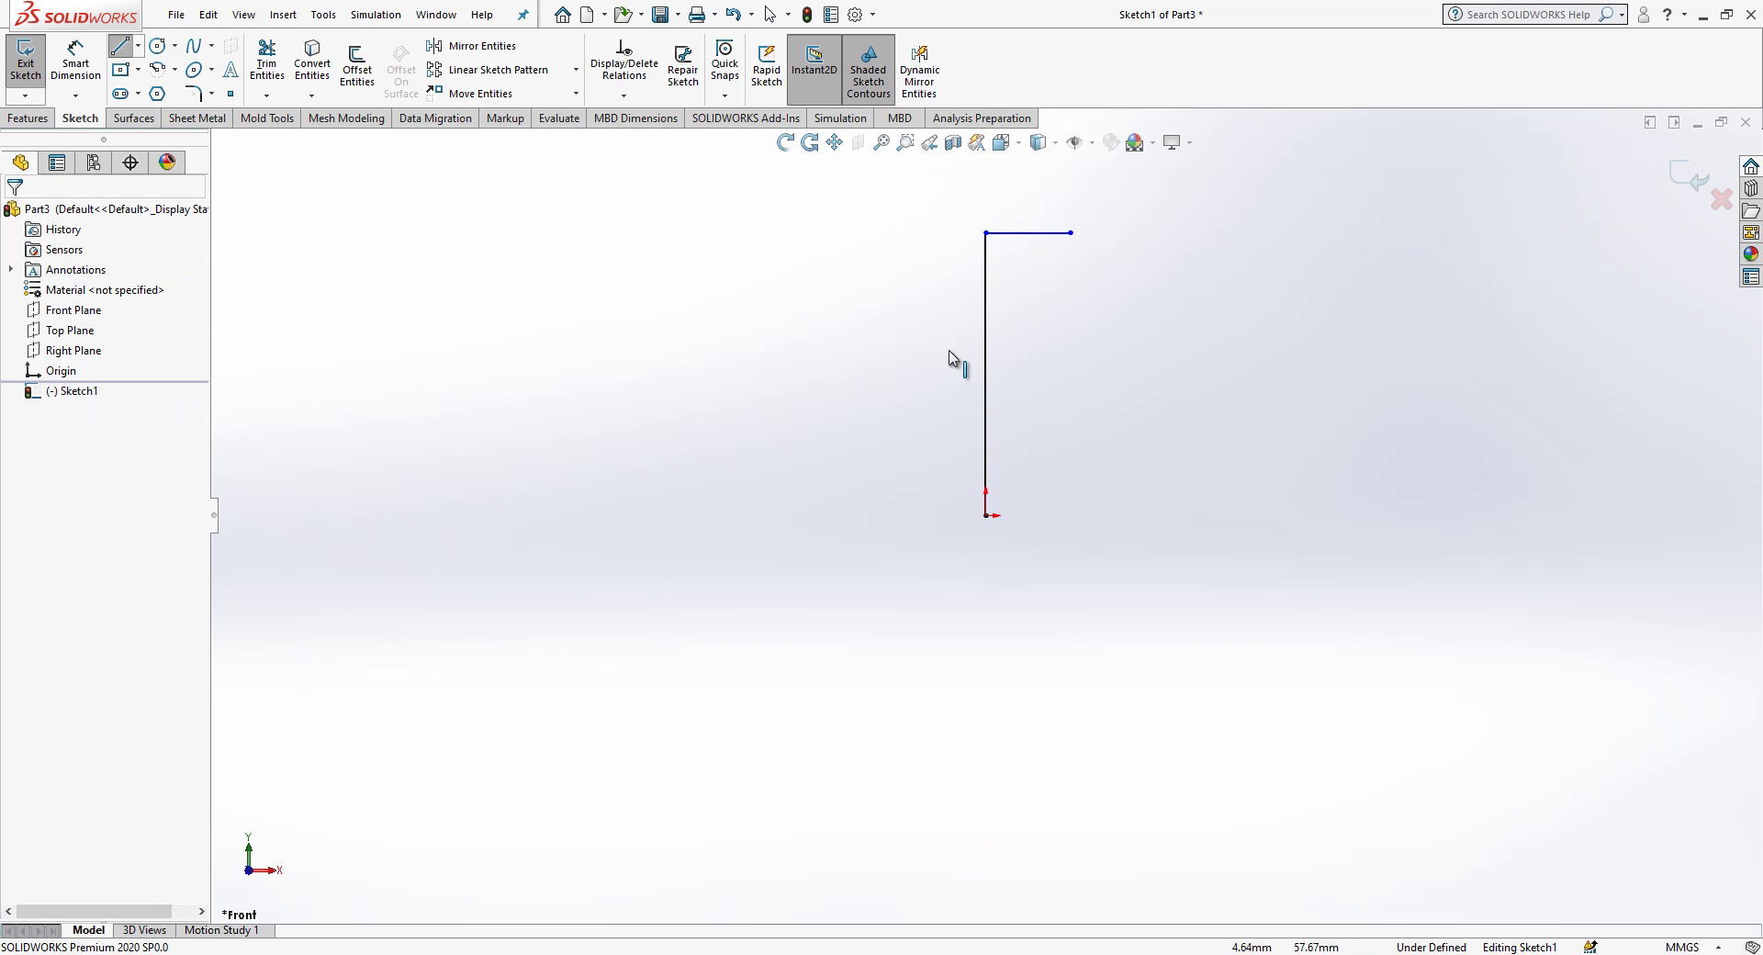
Step: Dimension the top line 20 mm and the vertical line 100 mm, then exit the sketch
right_click_drag(956, 363, 946, 245)
left_click(1024, 233)
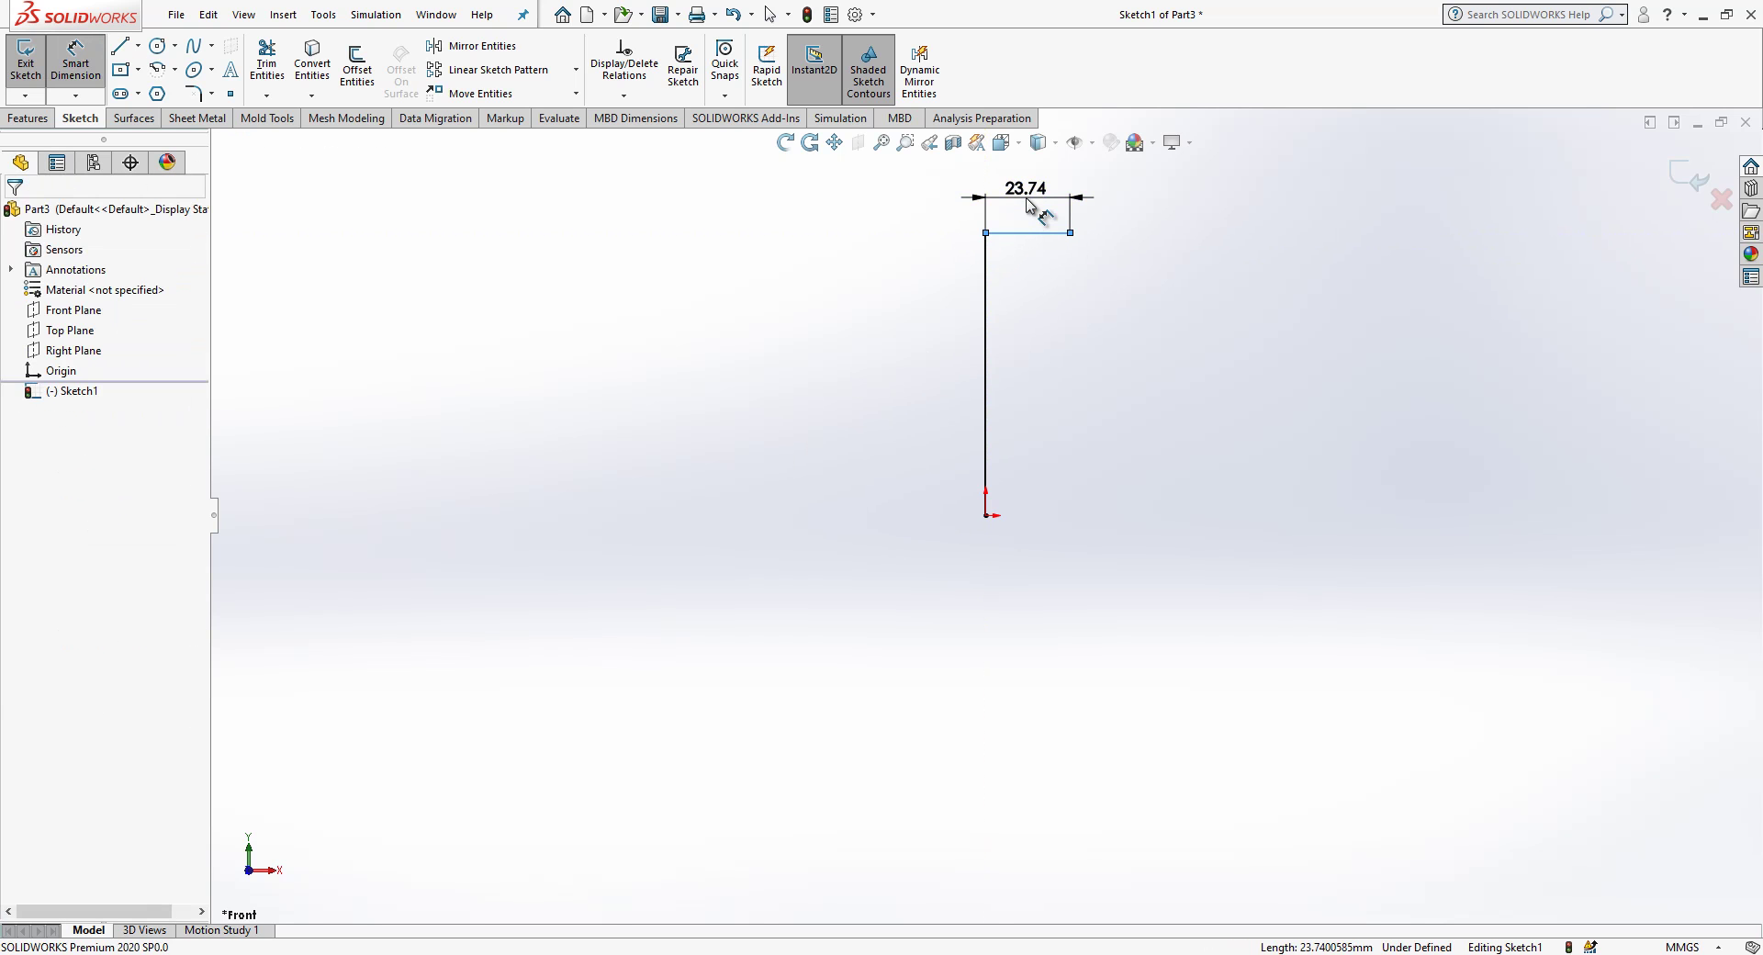
left_click(1036, 210)
type("20")
key("Return")
left_click(986, 394)
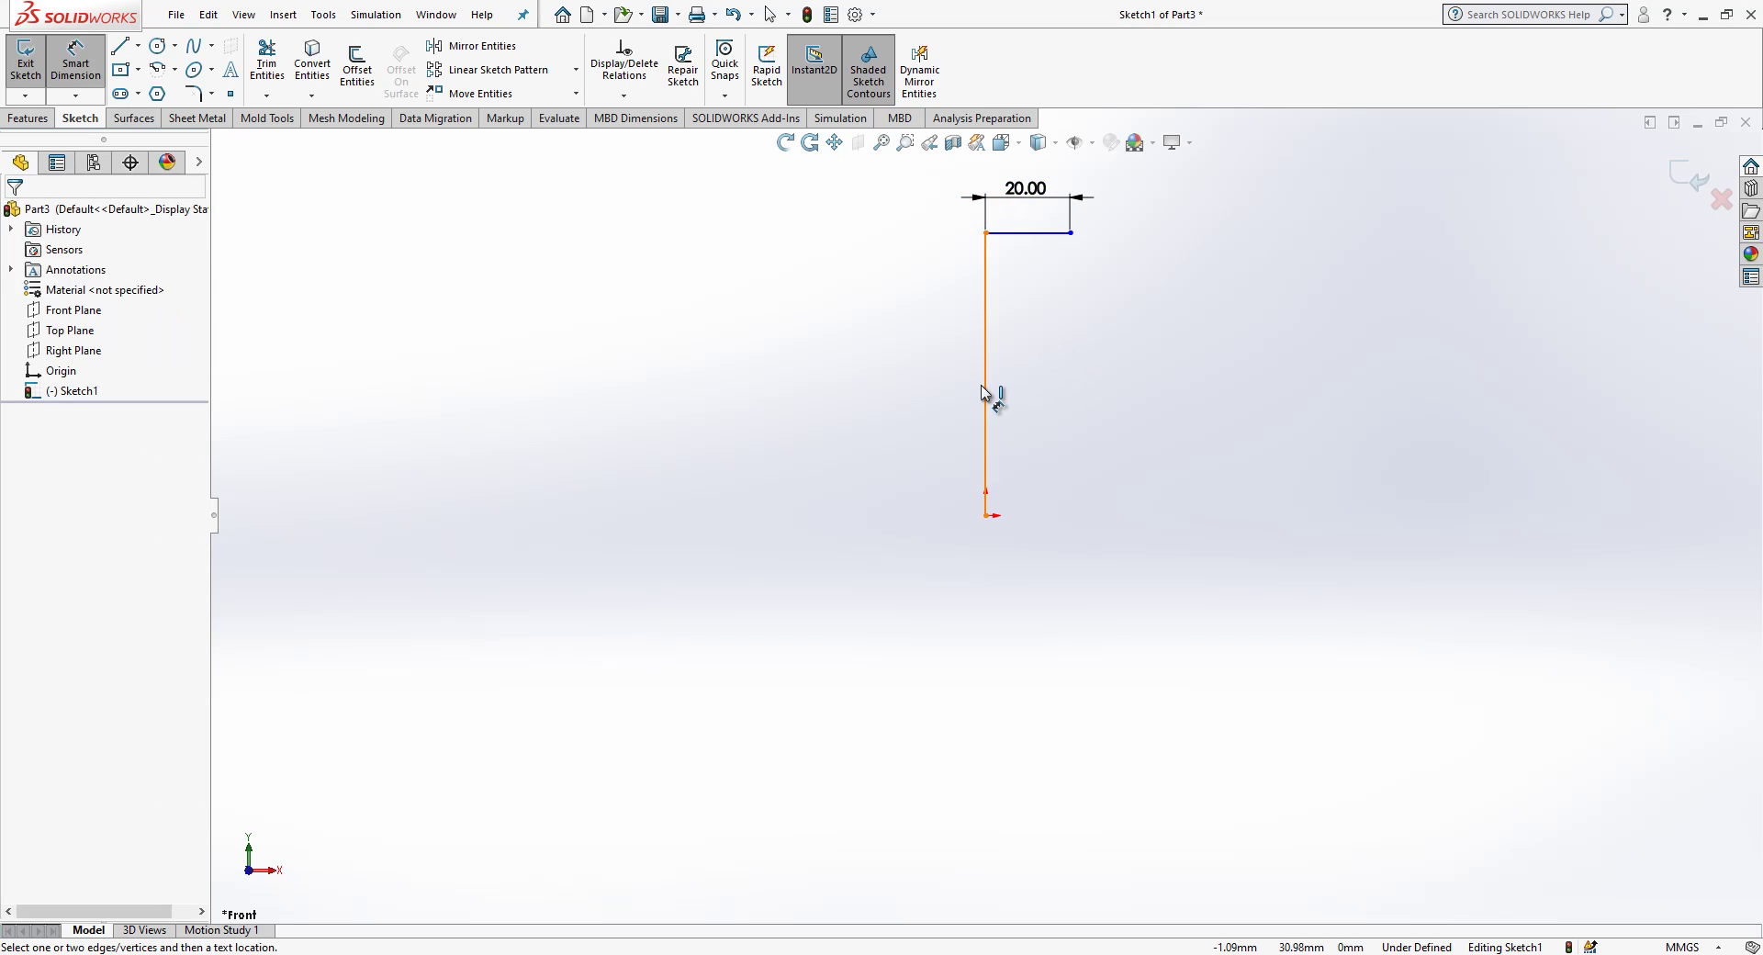
left_click(921, 390)
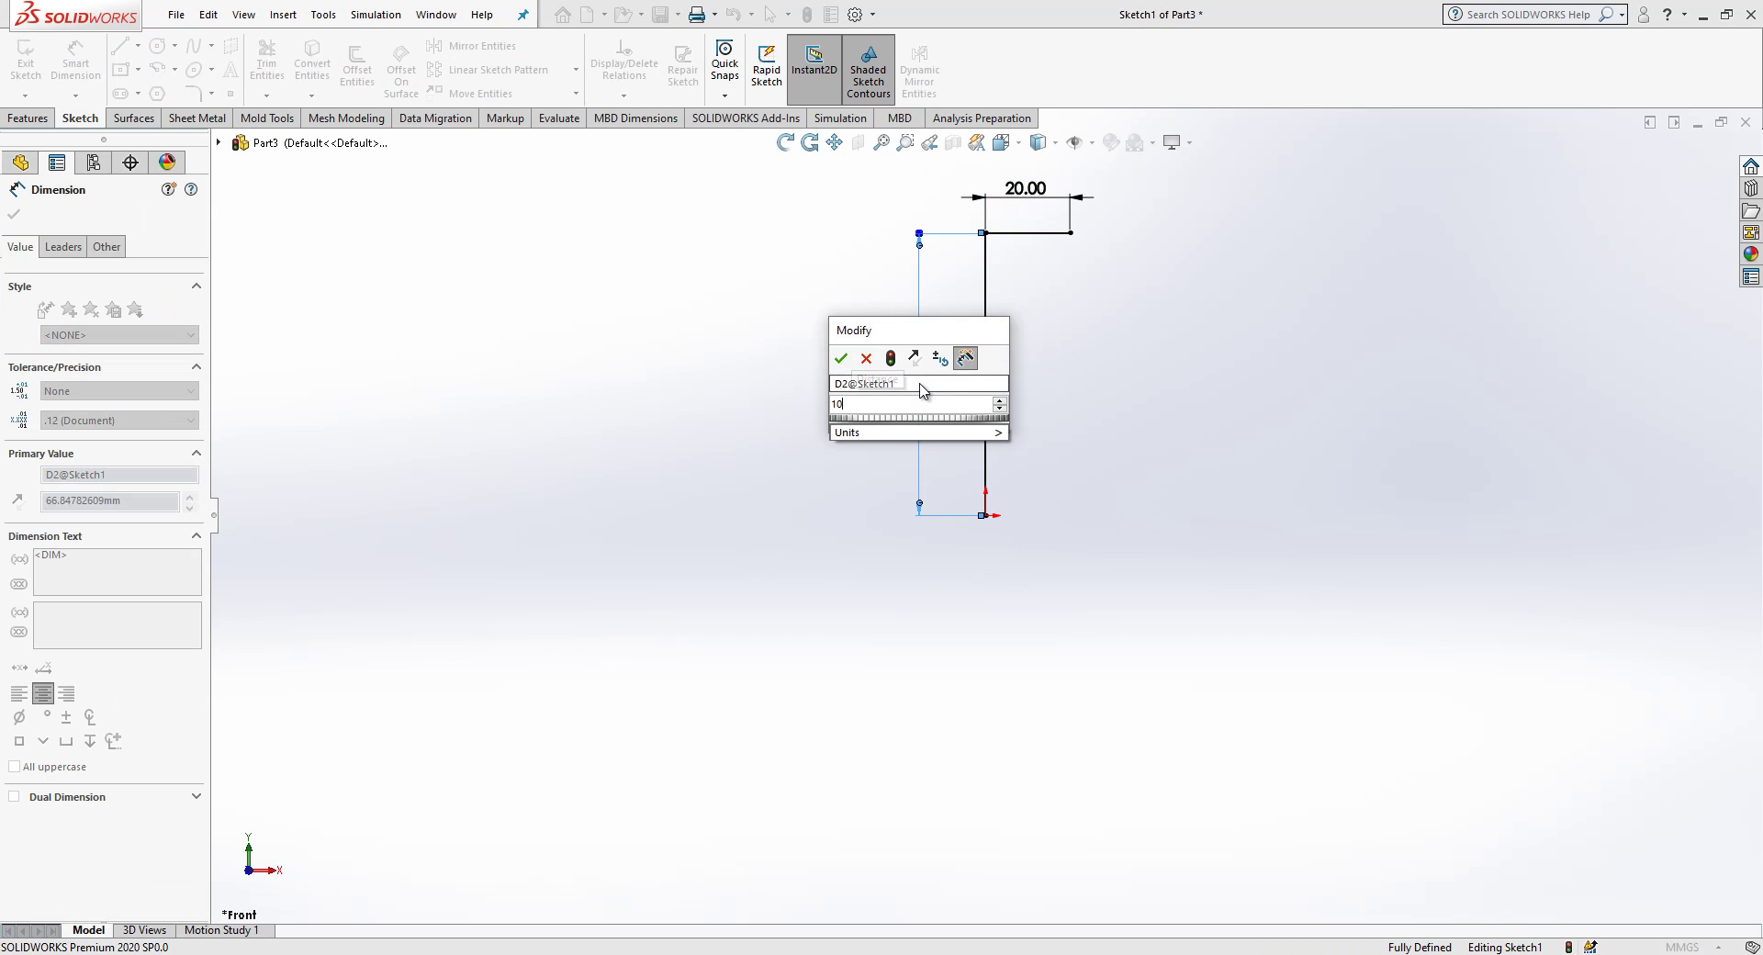
type("100")
key("Return")
key("Escape")
key("ctrl+Left")
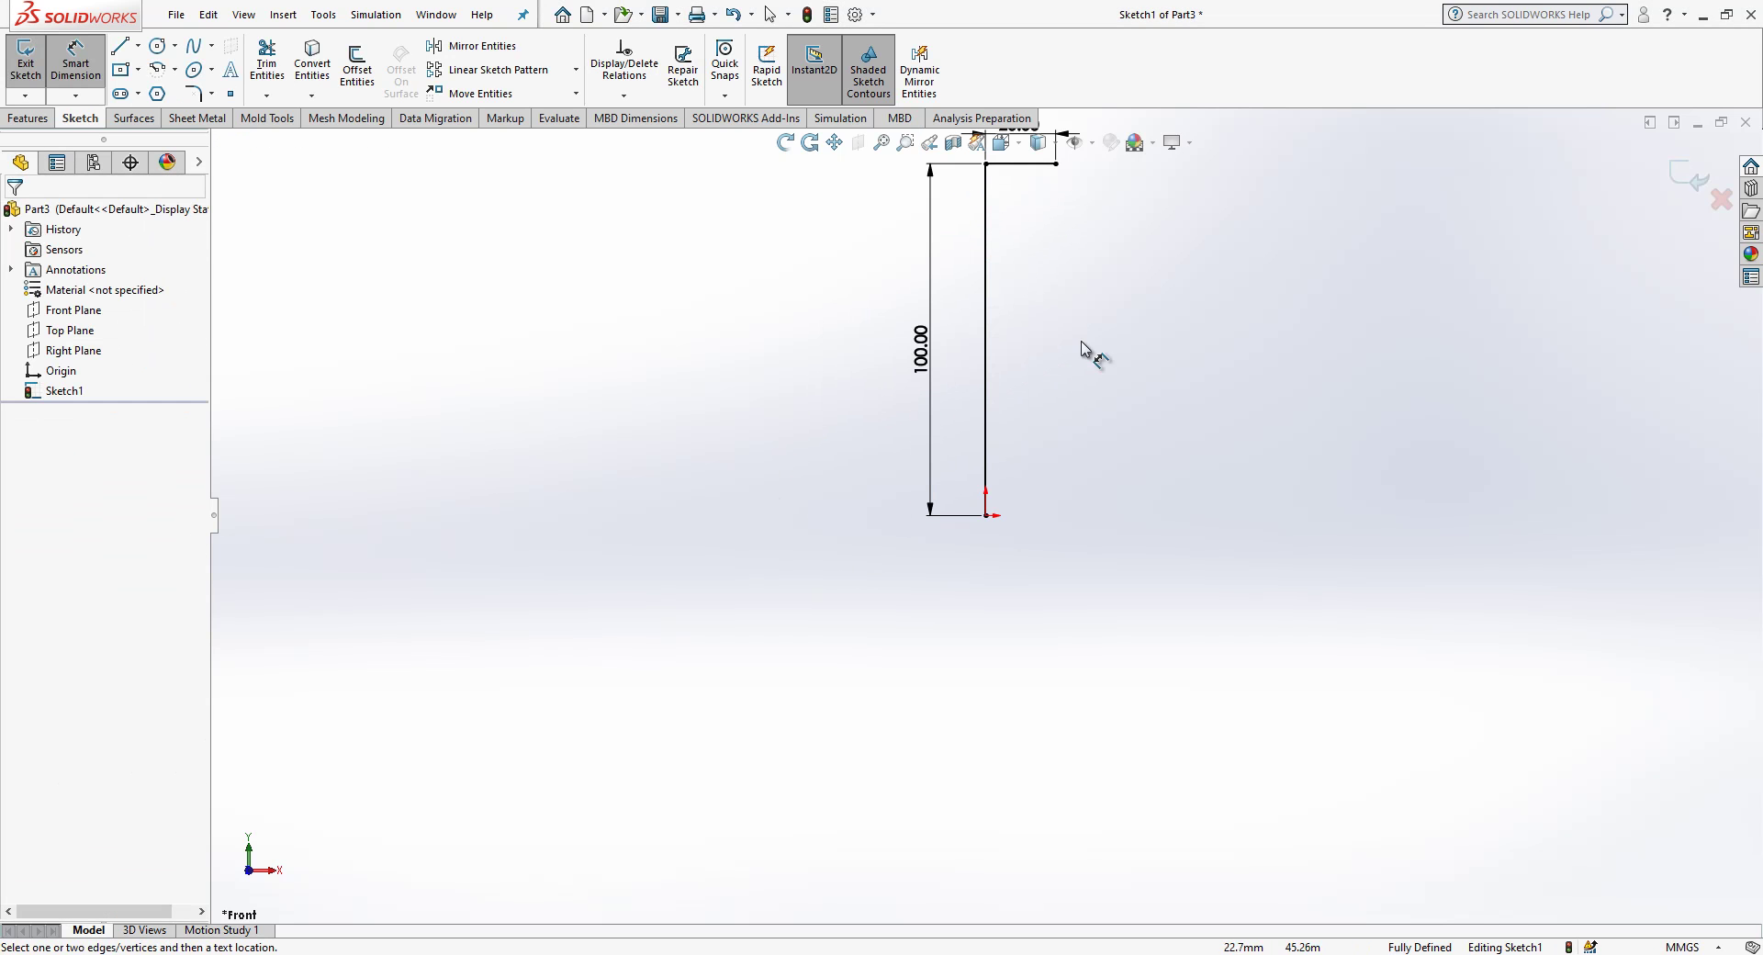
key("ctrl+Down")
left_click(1690, 173)
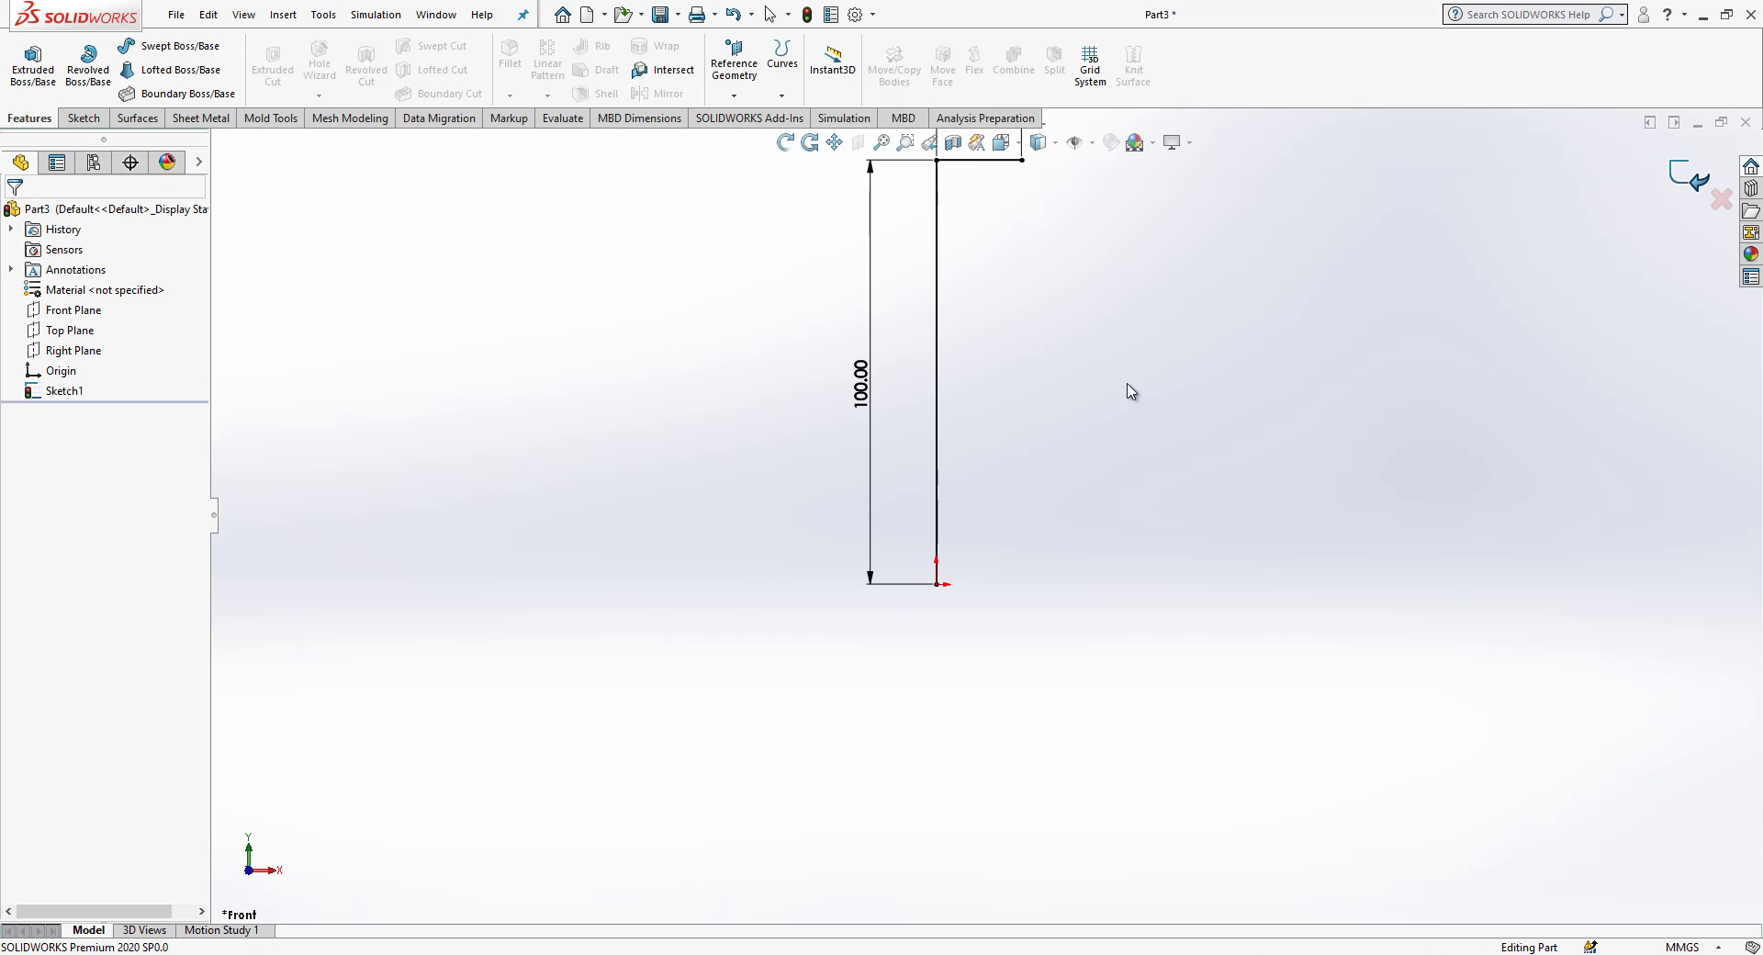
Step: Make a base flange from the L sketch, 80 mm deep mid-plane
left_click(200, 118)
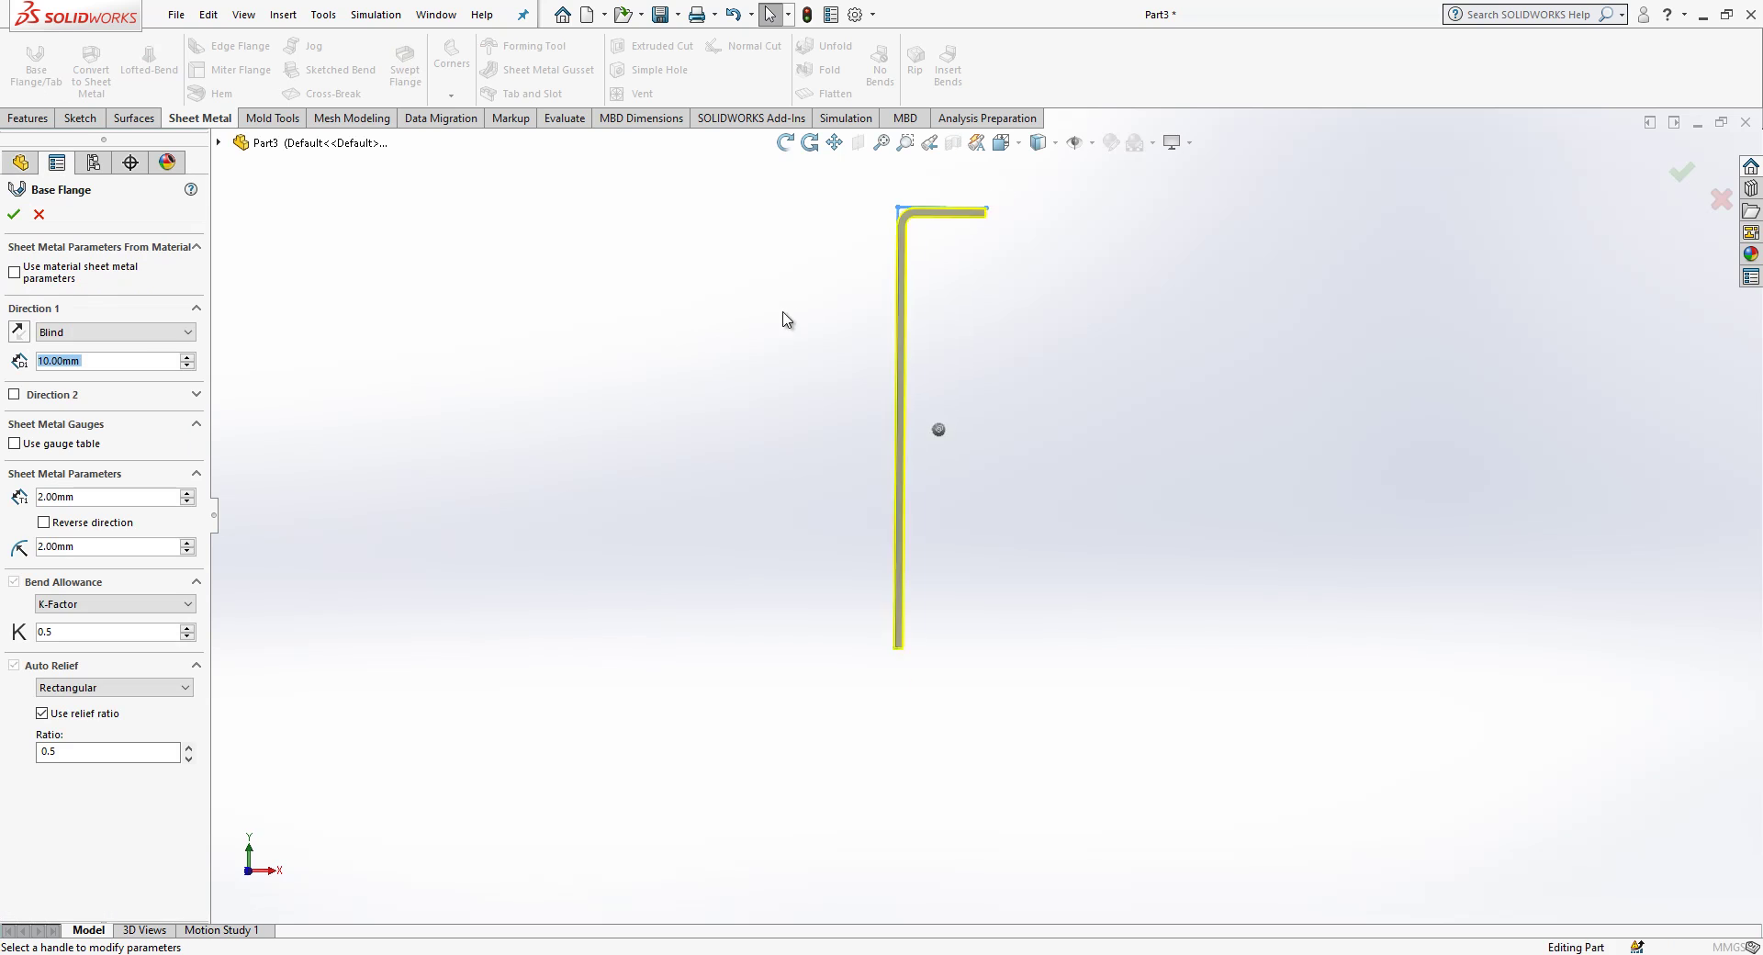
left_click(164, 332)
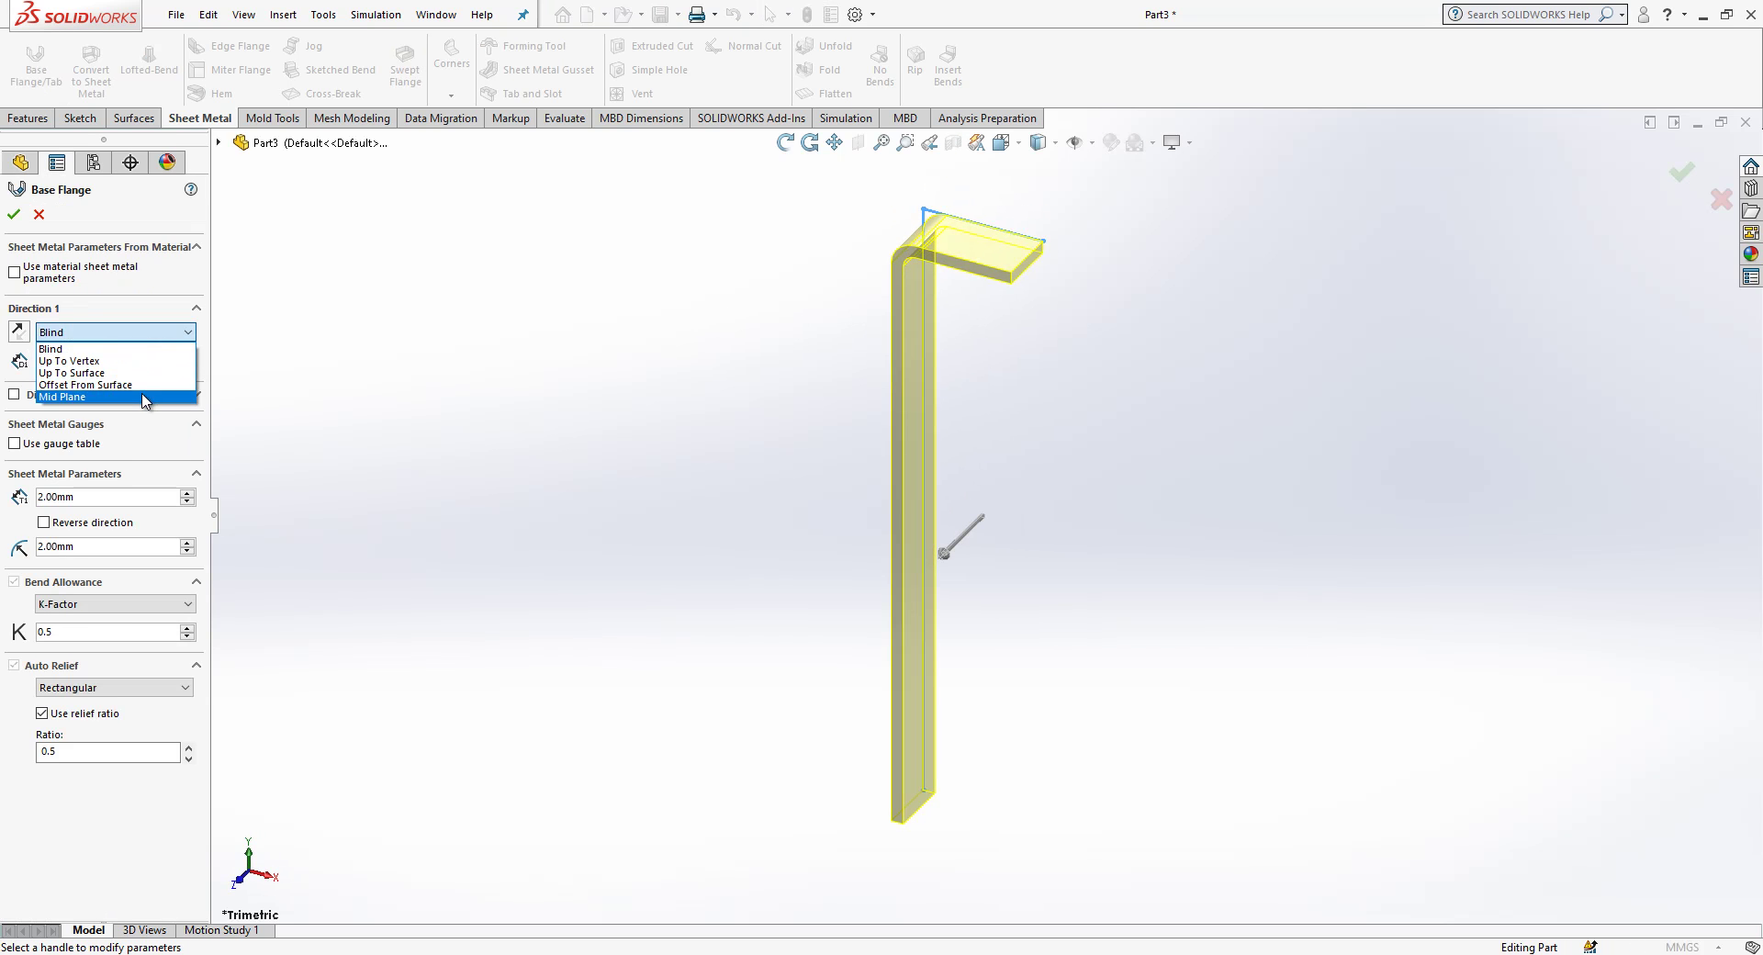
left_click(142, 394)
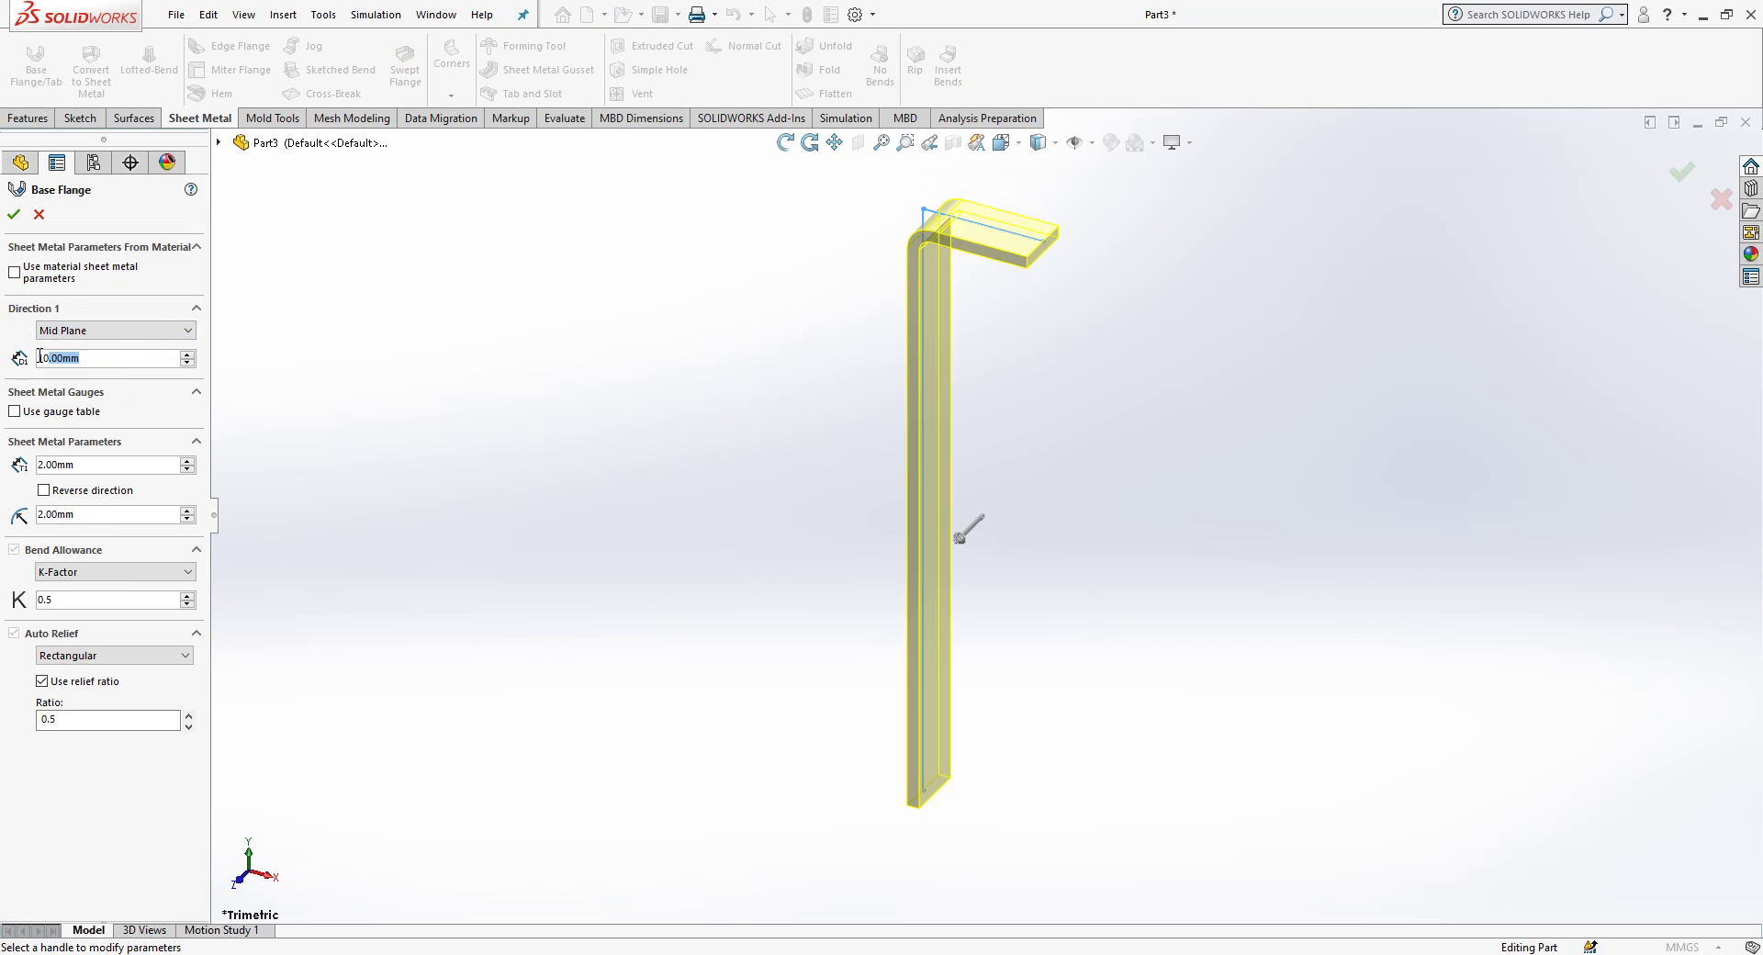
type("80")
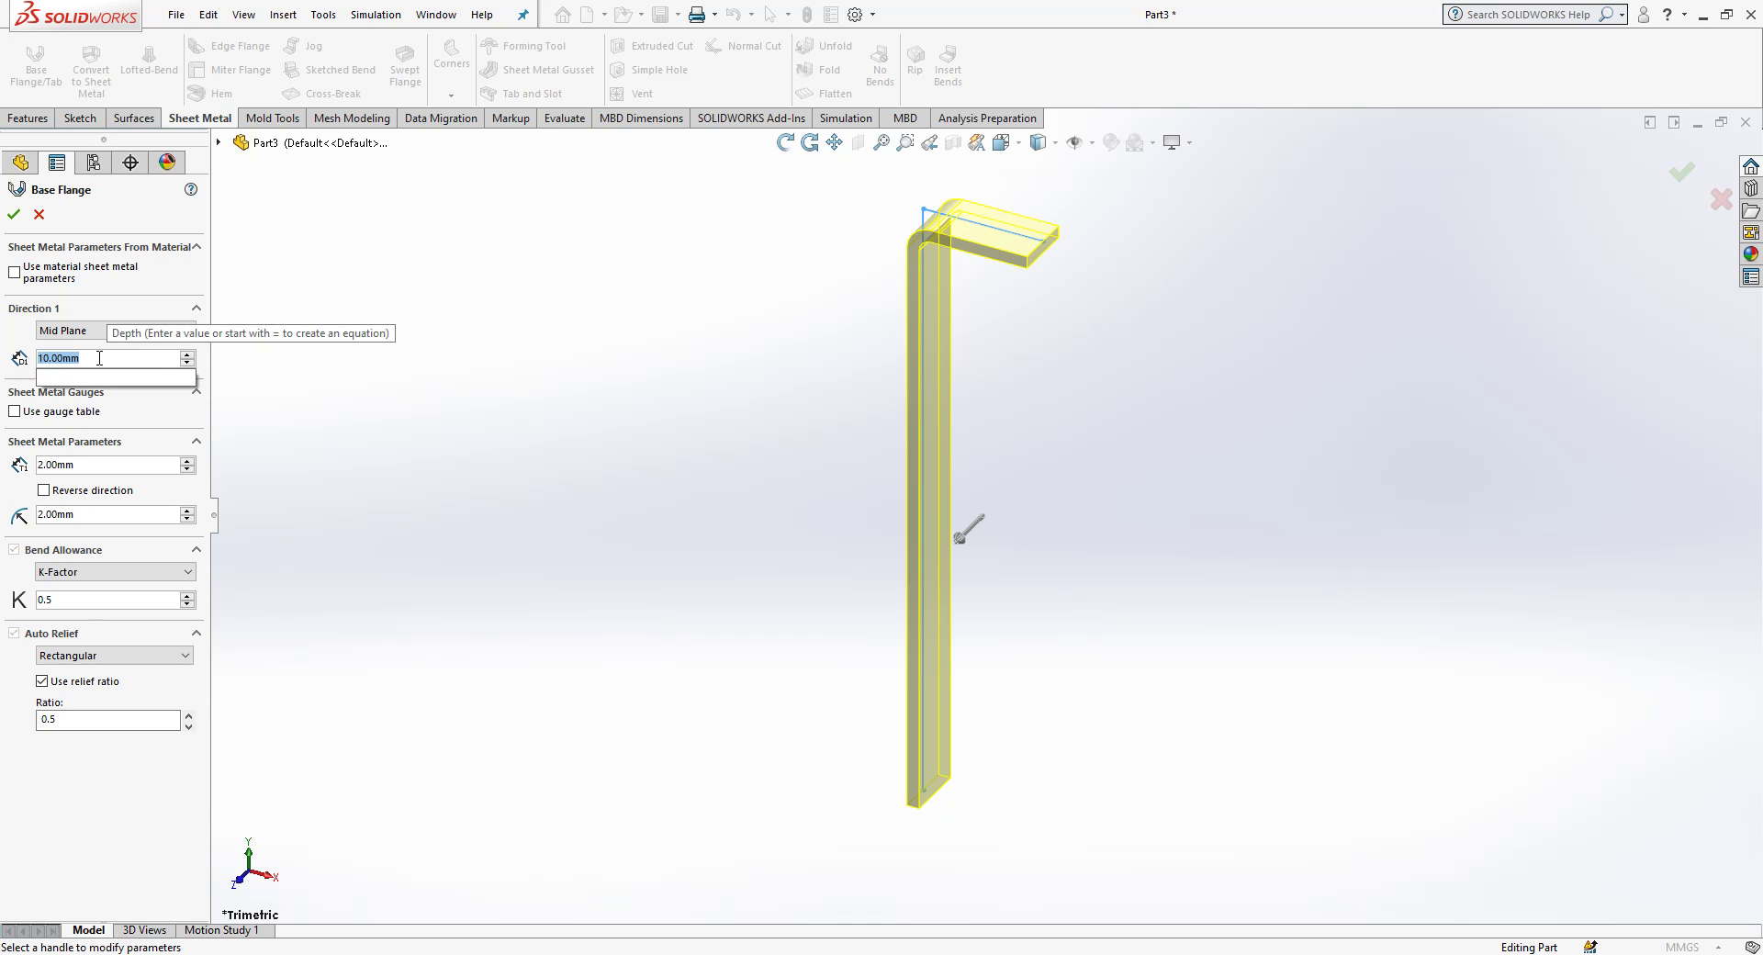
key("Return")
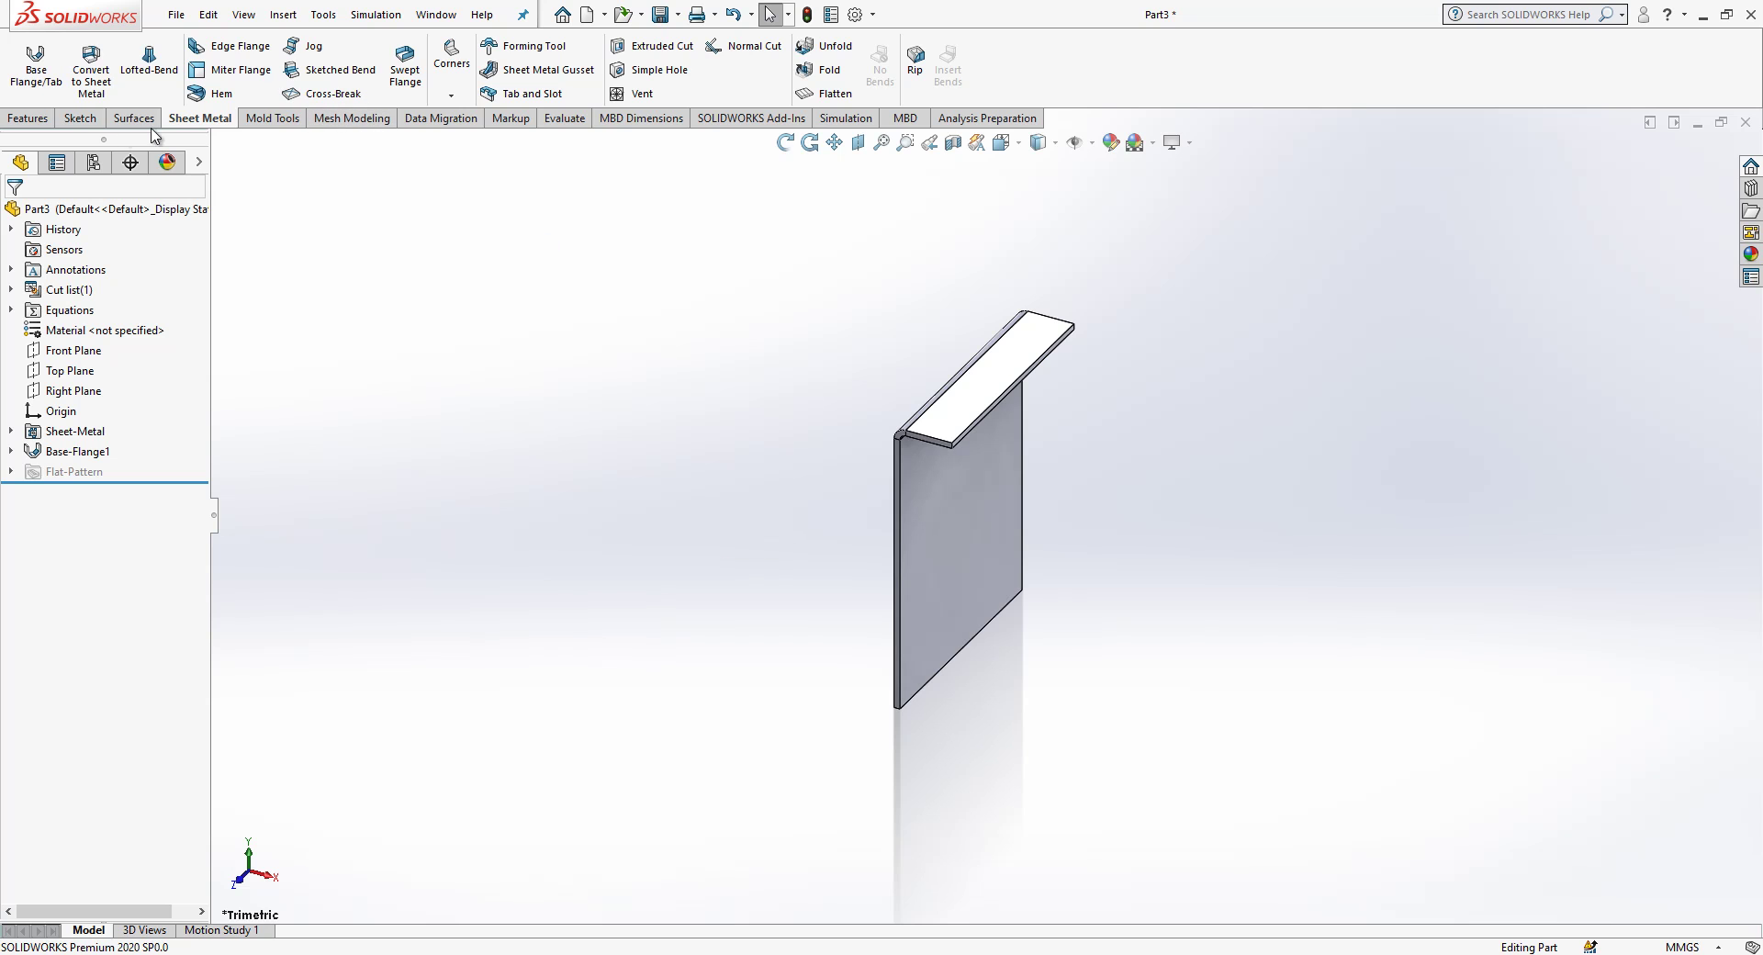
Step: Start a 5 mm radius fillet and remove a wrongly picked lip face from it
left_click(30, 118)
left_click(510, 57)
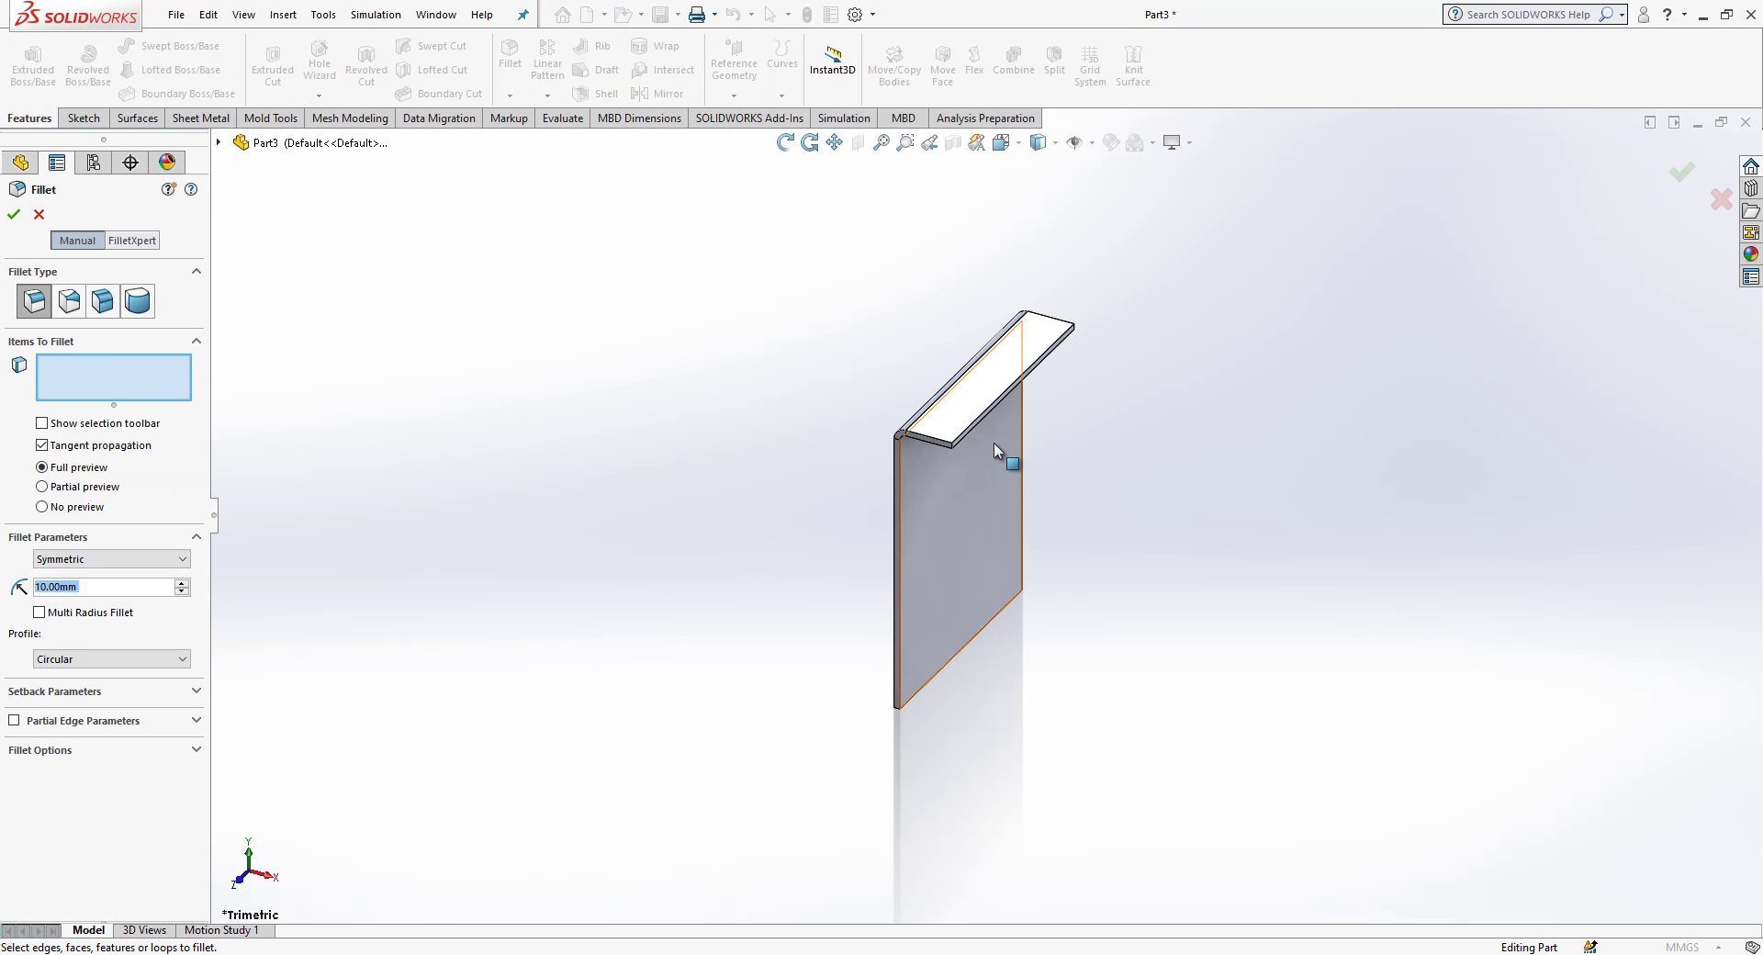
scroll(952, 452, "down", 2)
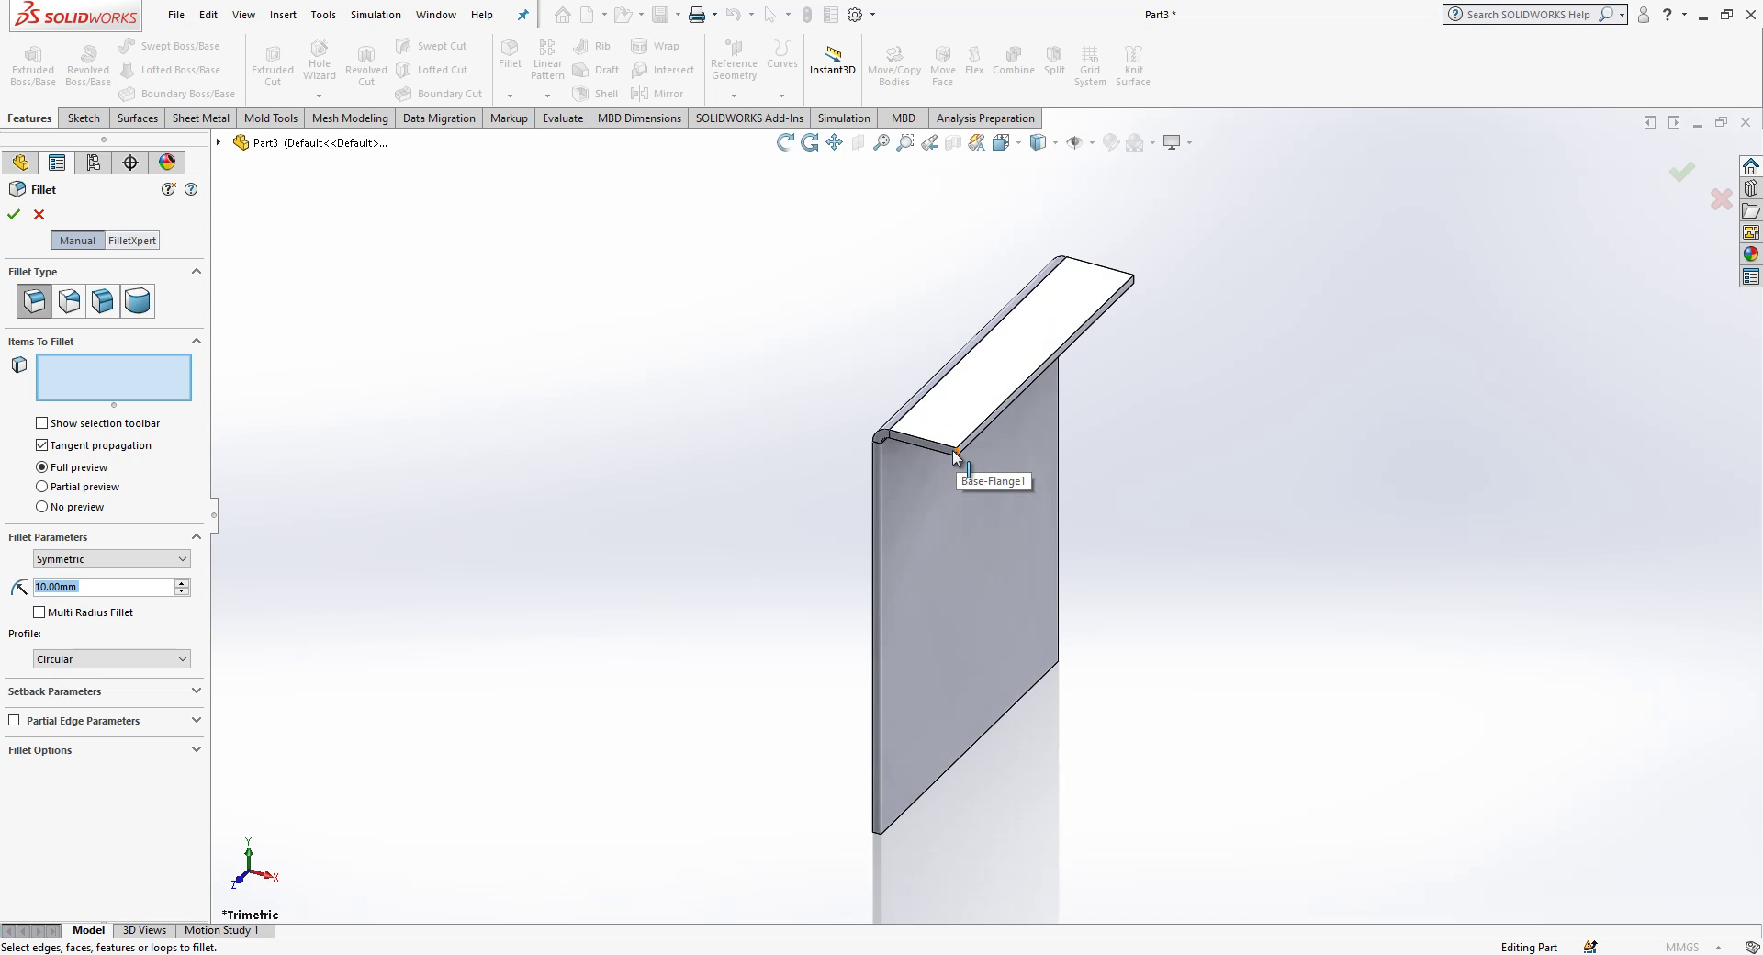
type("5")
key("Return")
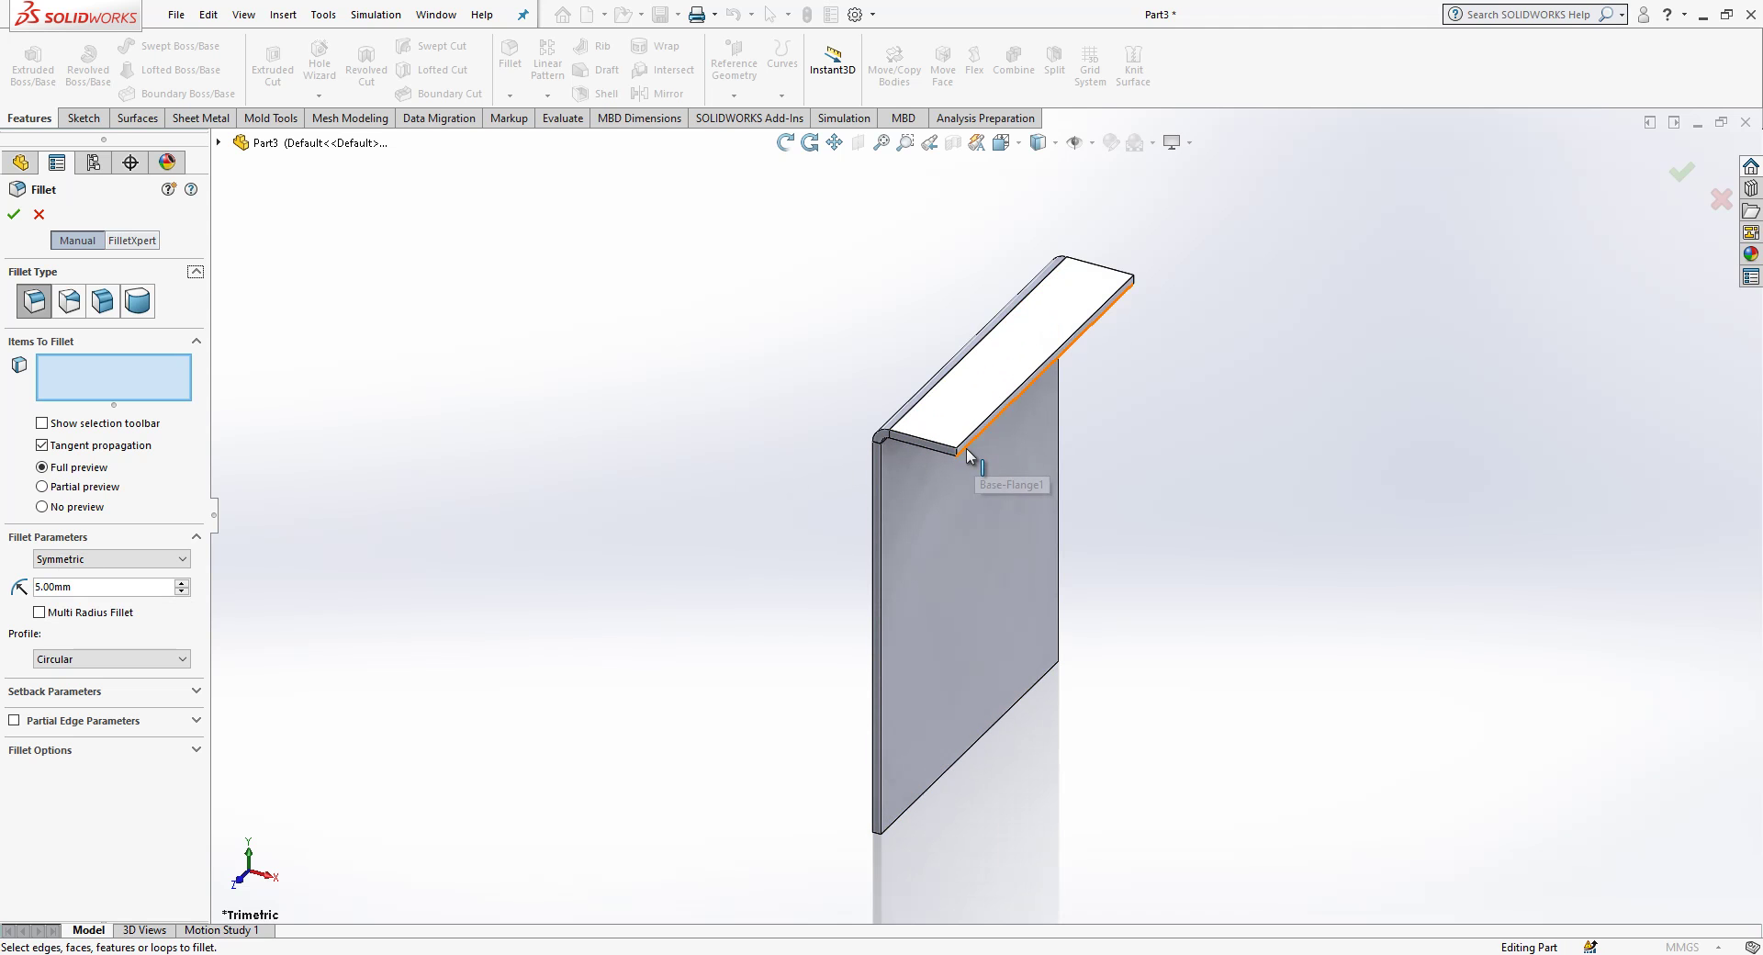
left_click(1016, 395)
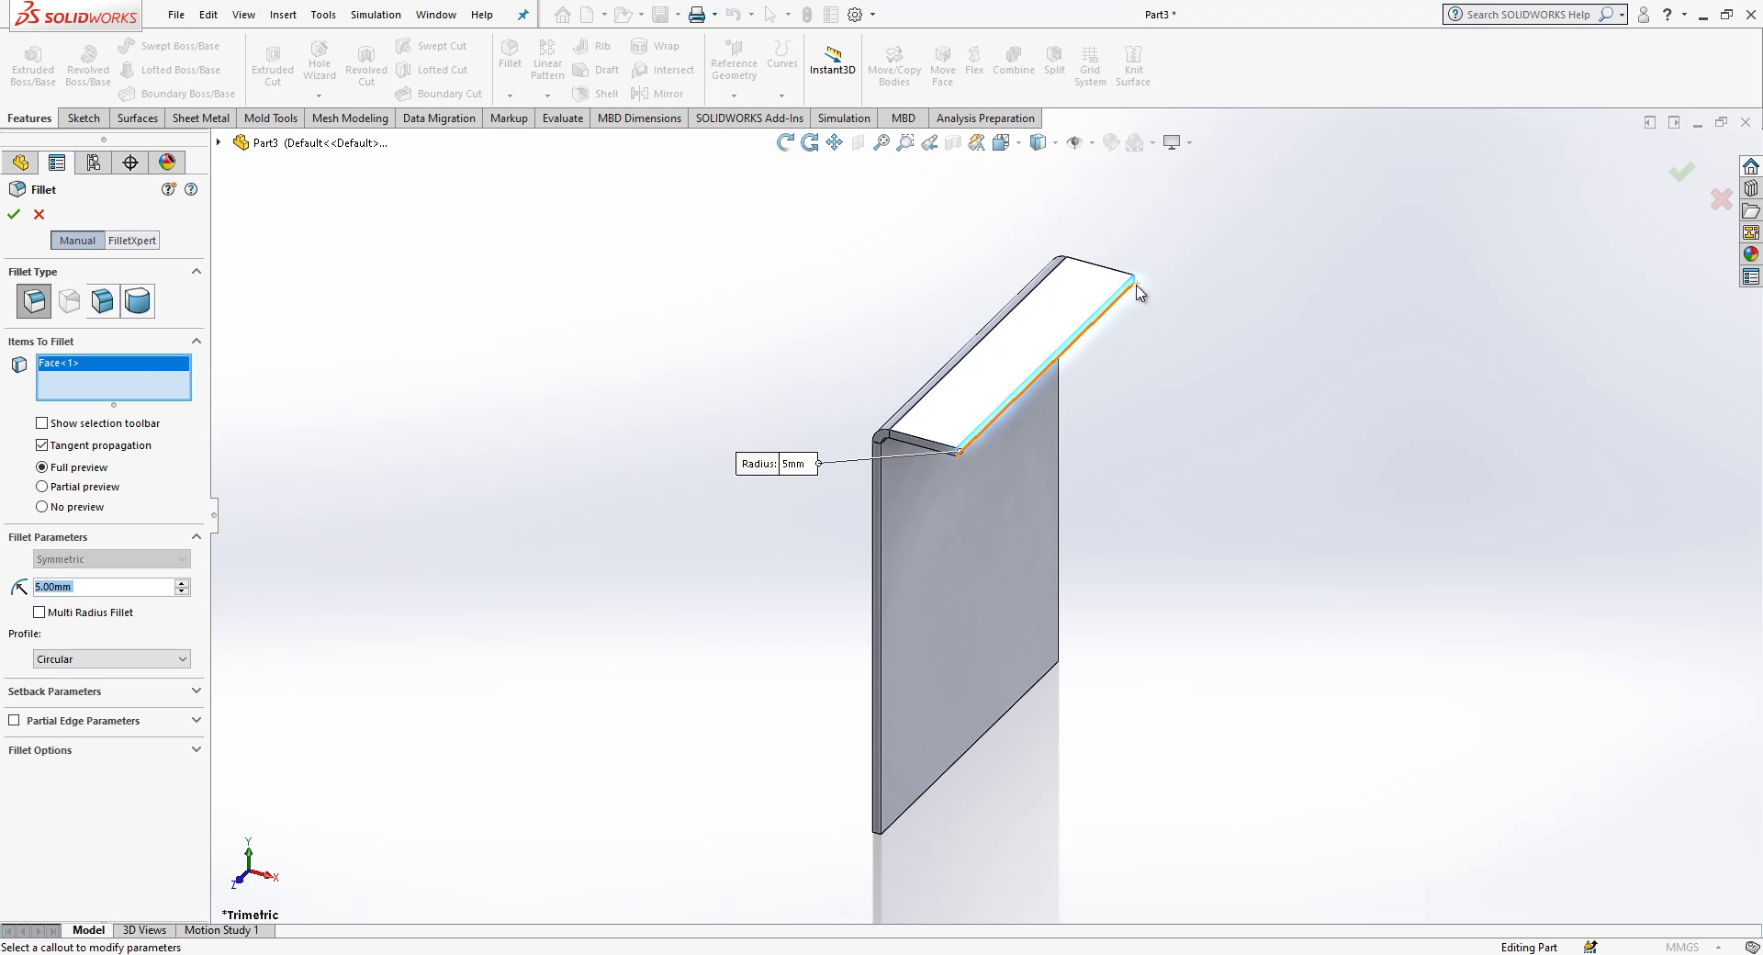
right_click(145, 363)
left_click(165, 377)
scroll(932, 303, "down", 3)
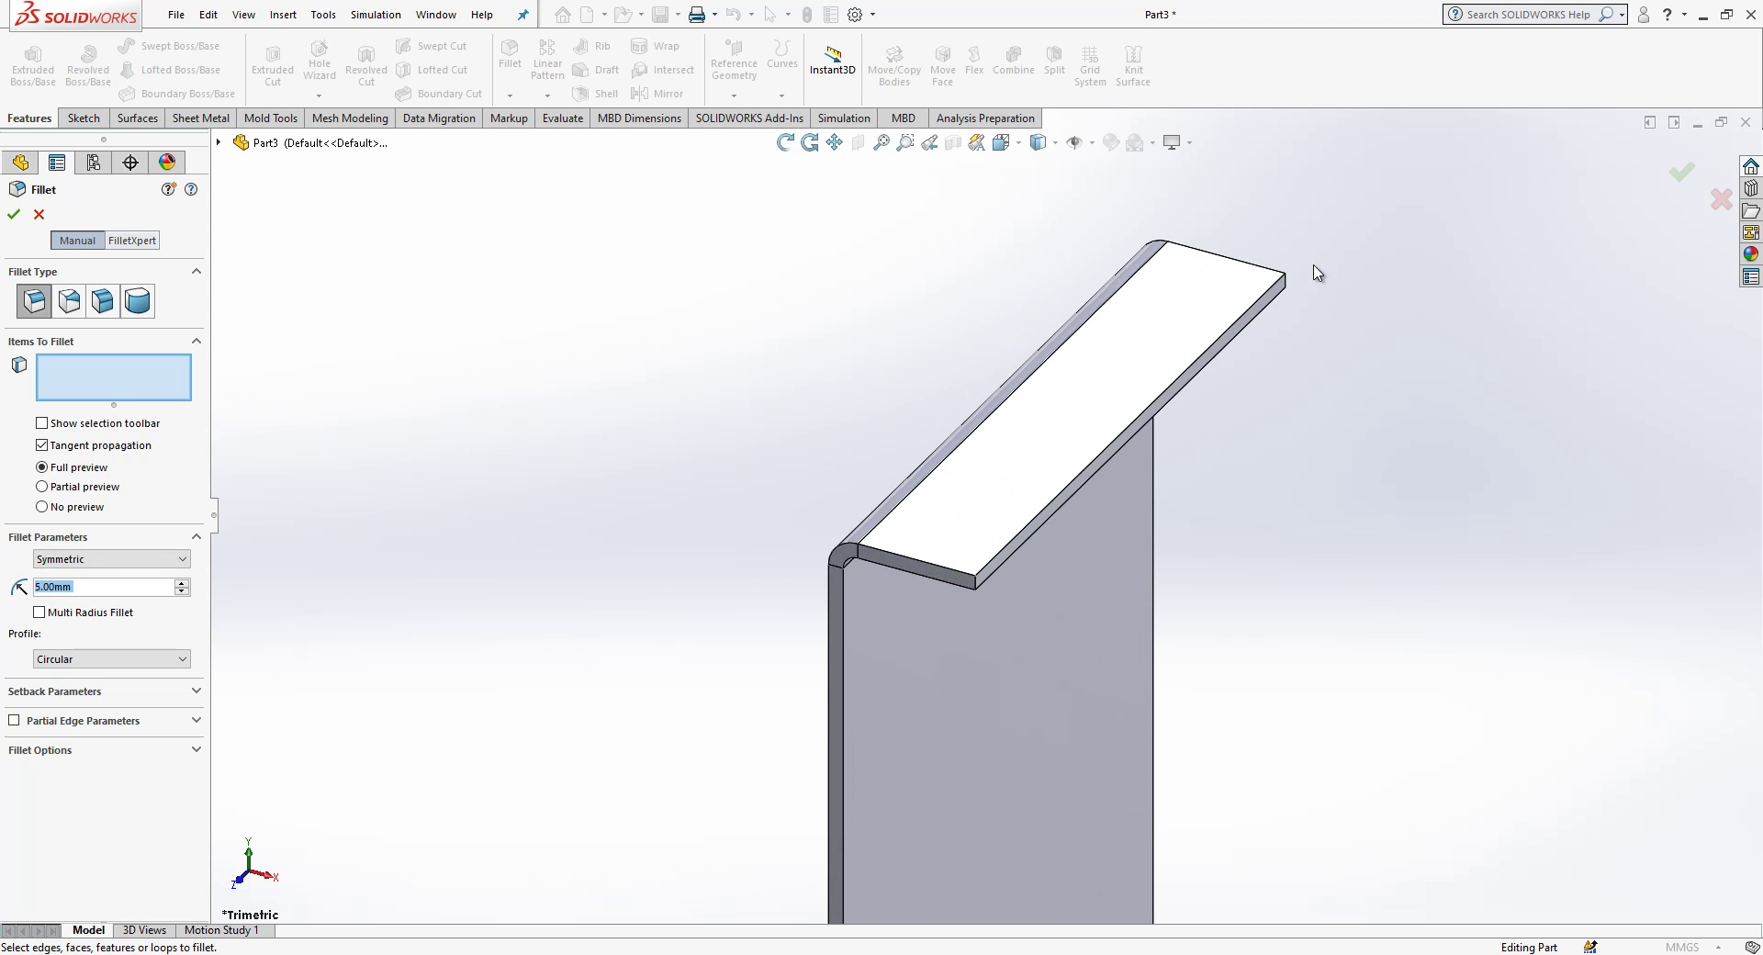
Step: Select the lip's two short end edges and the plate's two lower corner edges, then apply the fillet
left_click(1285, 279)
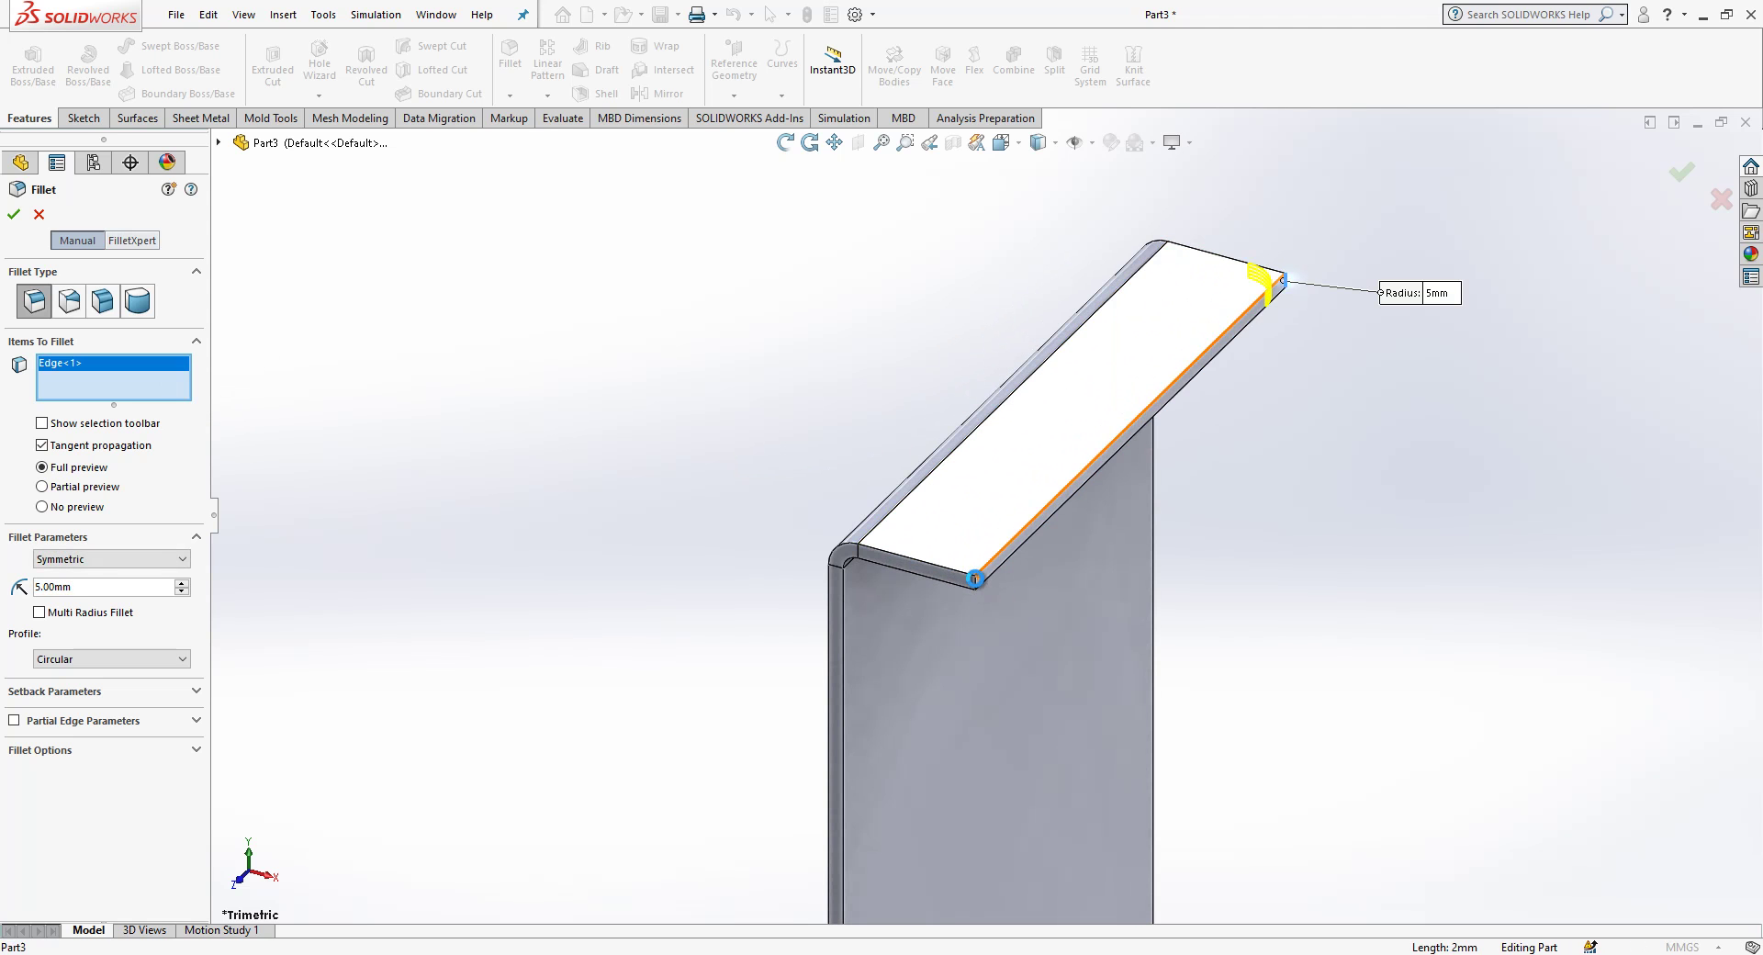
left_click(976, 583)
left_click(978, 579)
left_click(976, 583)
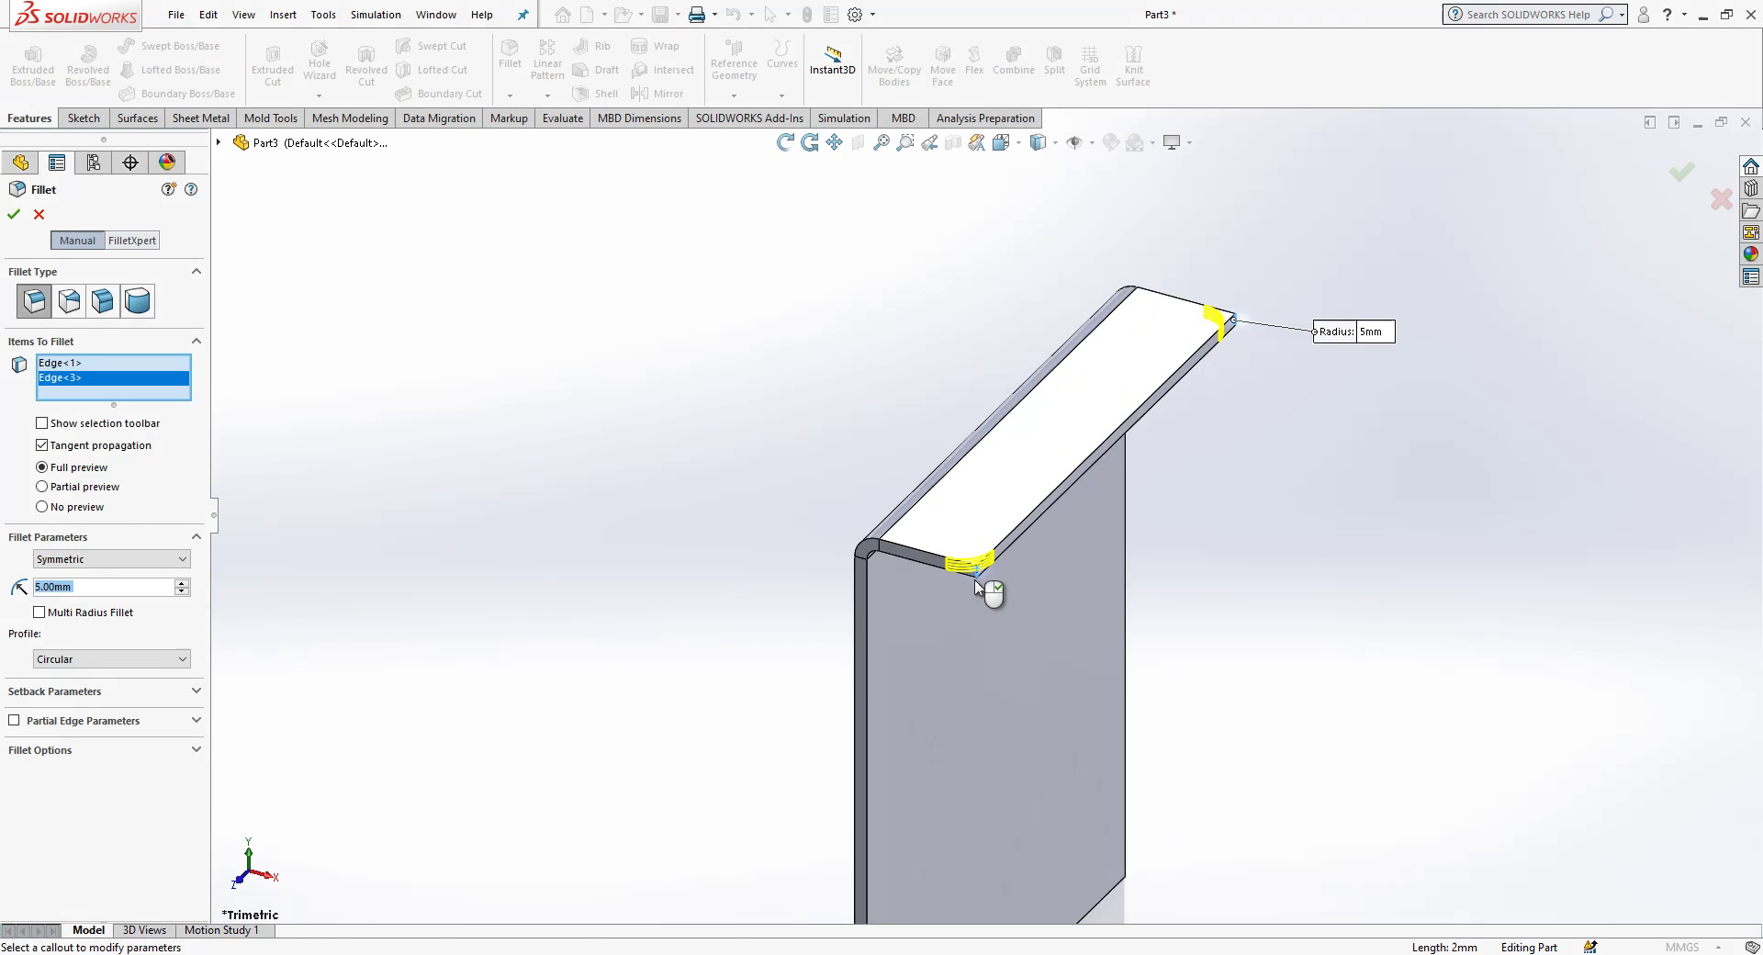
scroll(914, 873, "up", 3)
left_click(918, 849)
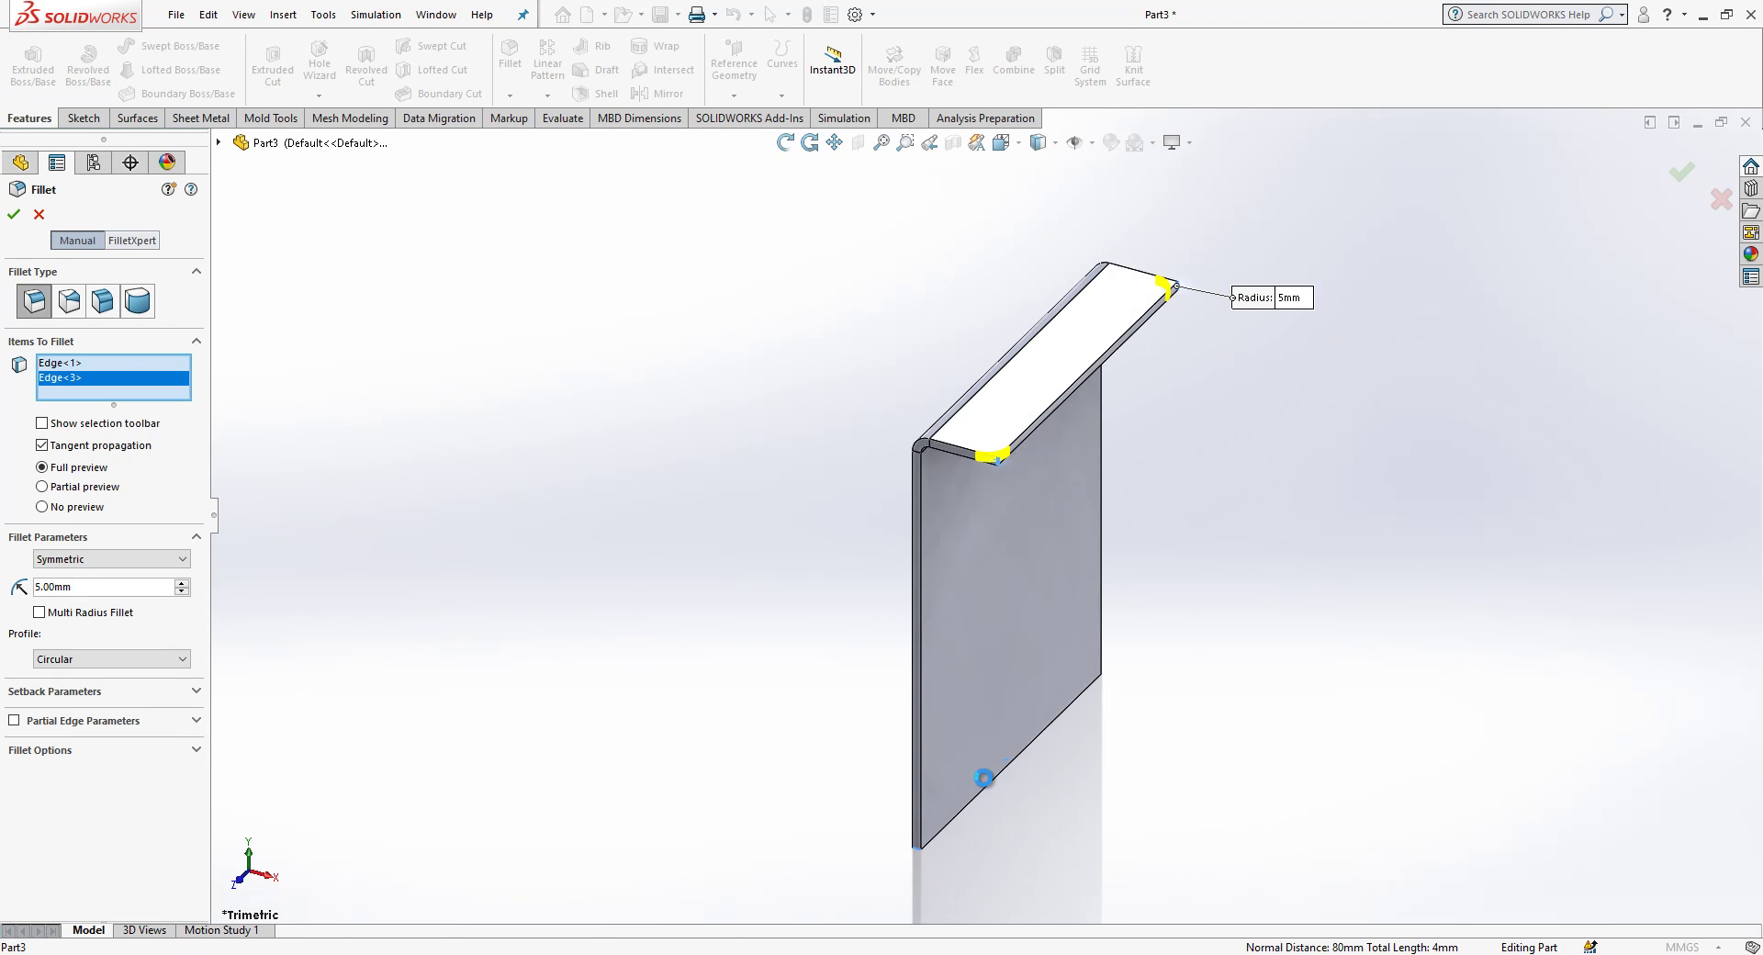
left_click(1092, 680)
left_click(13, 214)
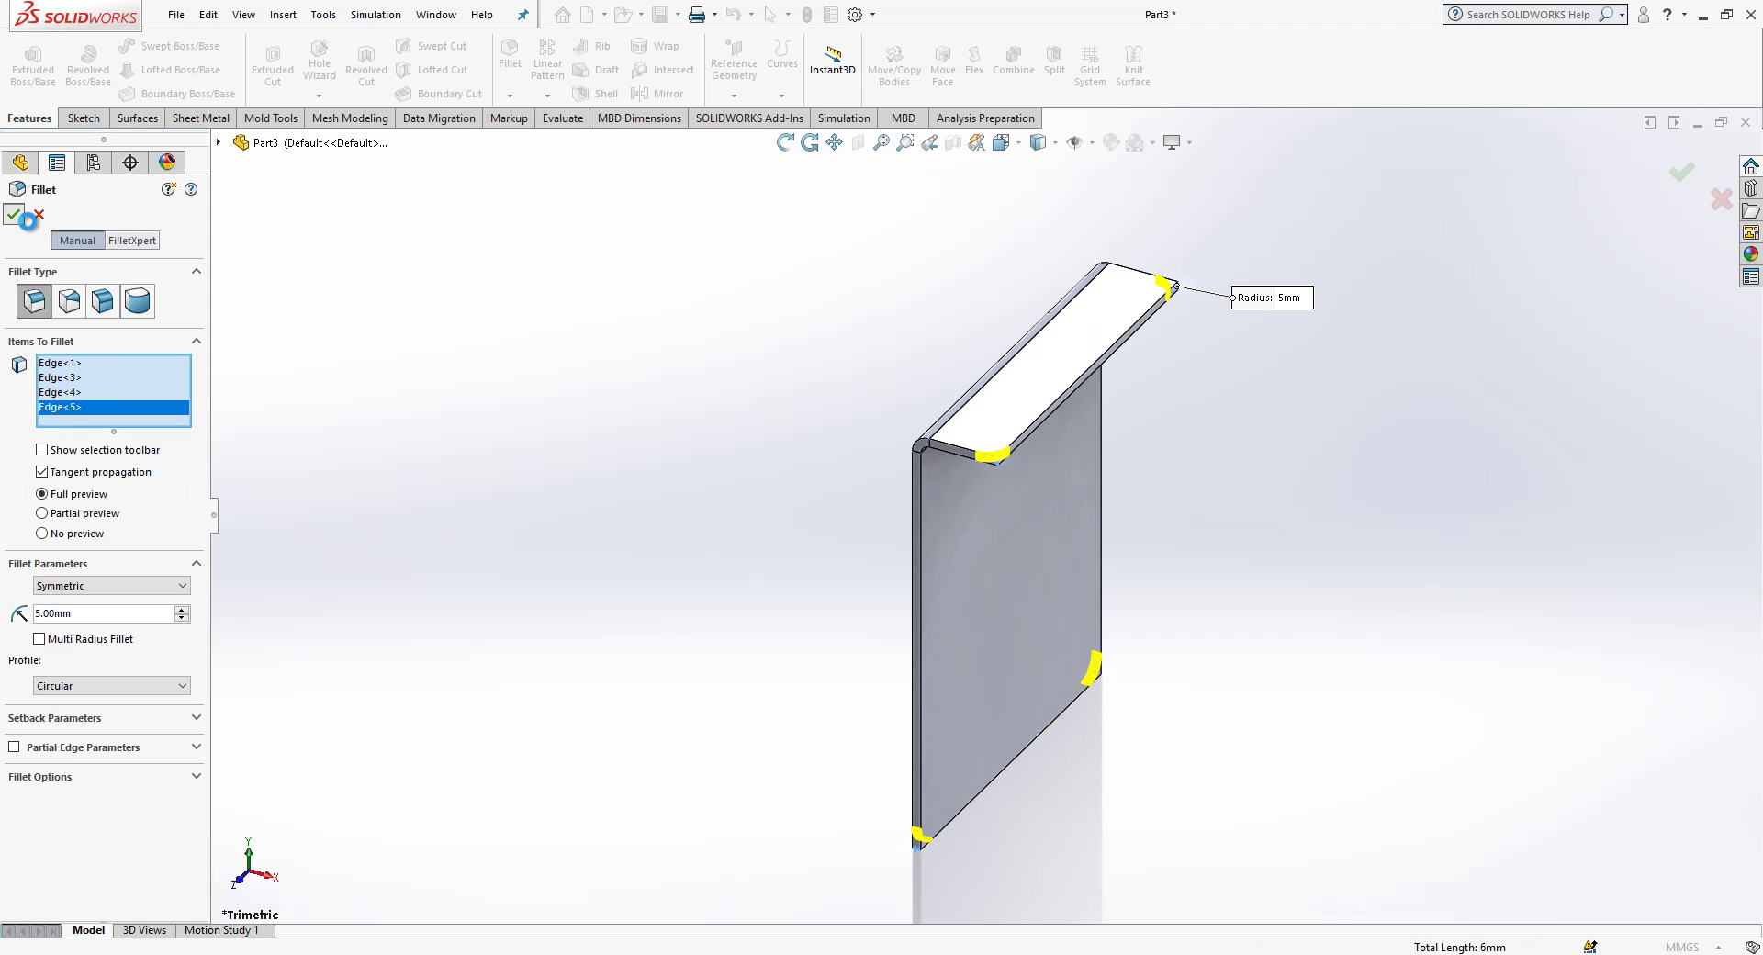
Step: Sketch two equal circles near the ends of the top lip face
left_click(1035, 418)
left_click(1092, 377)
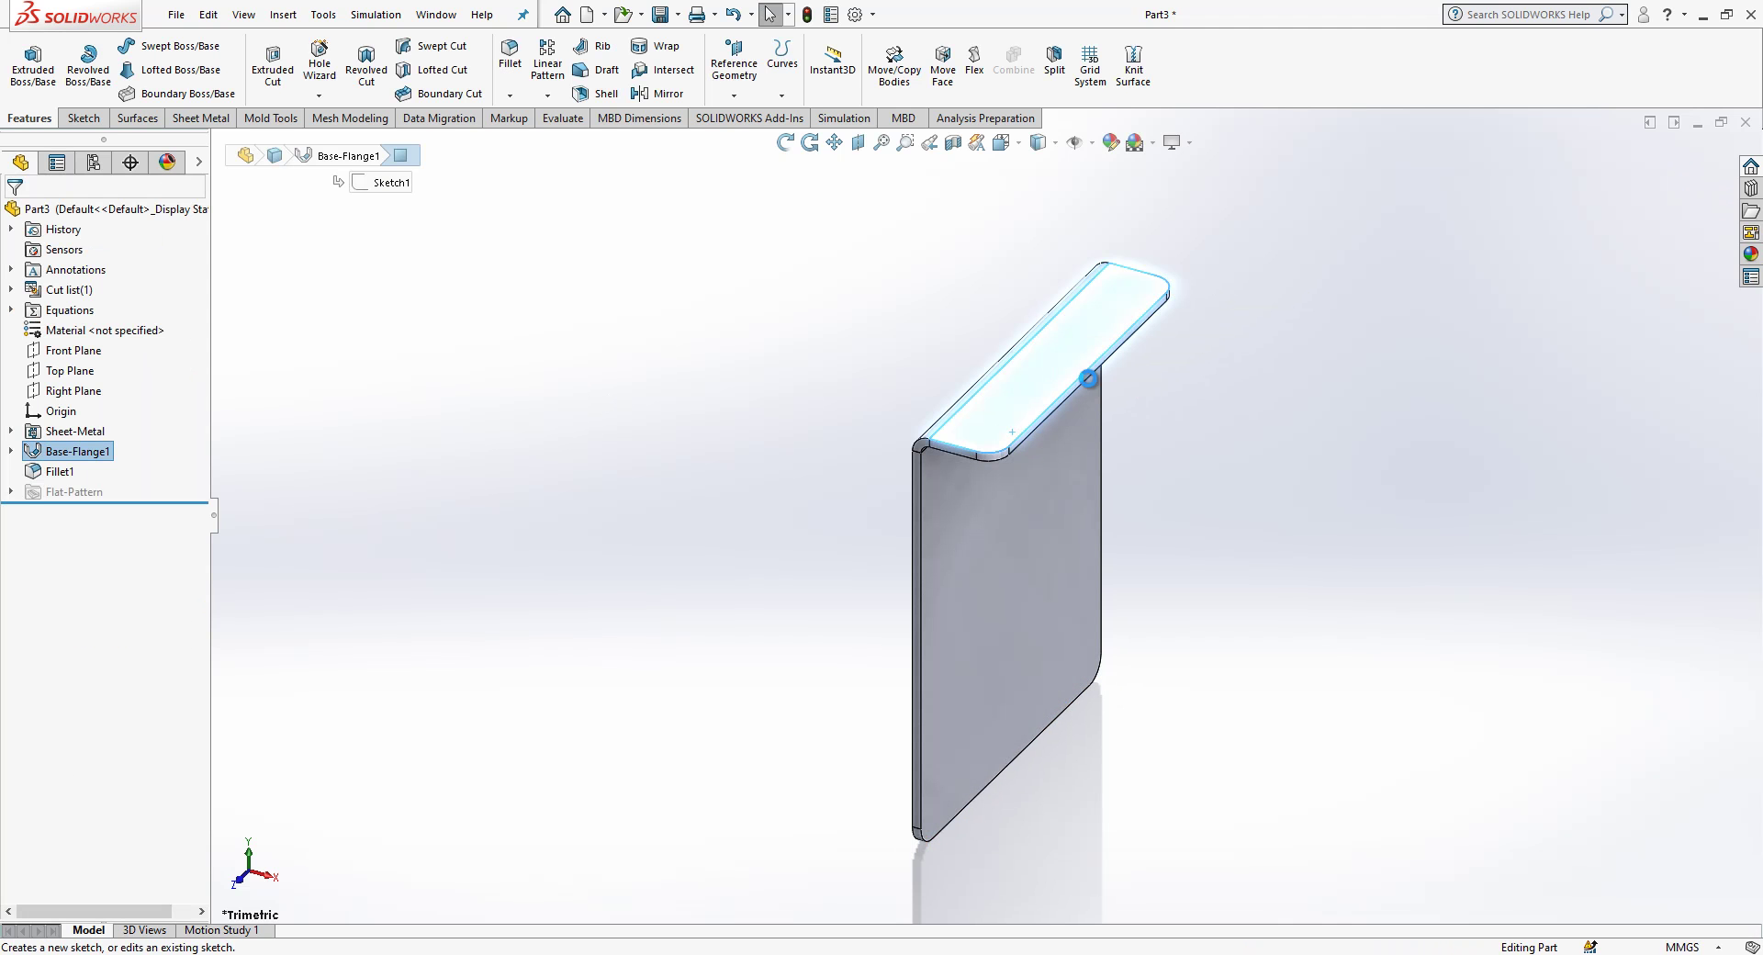
key("c")
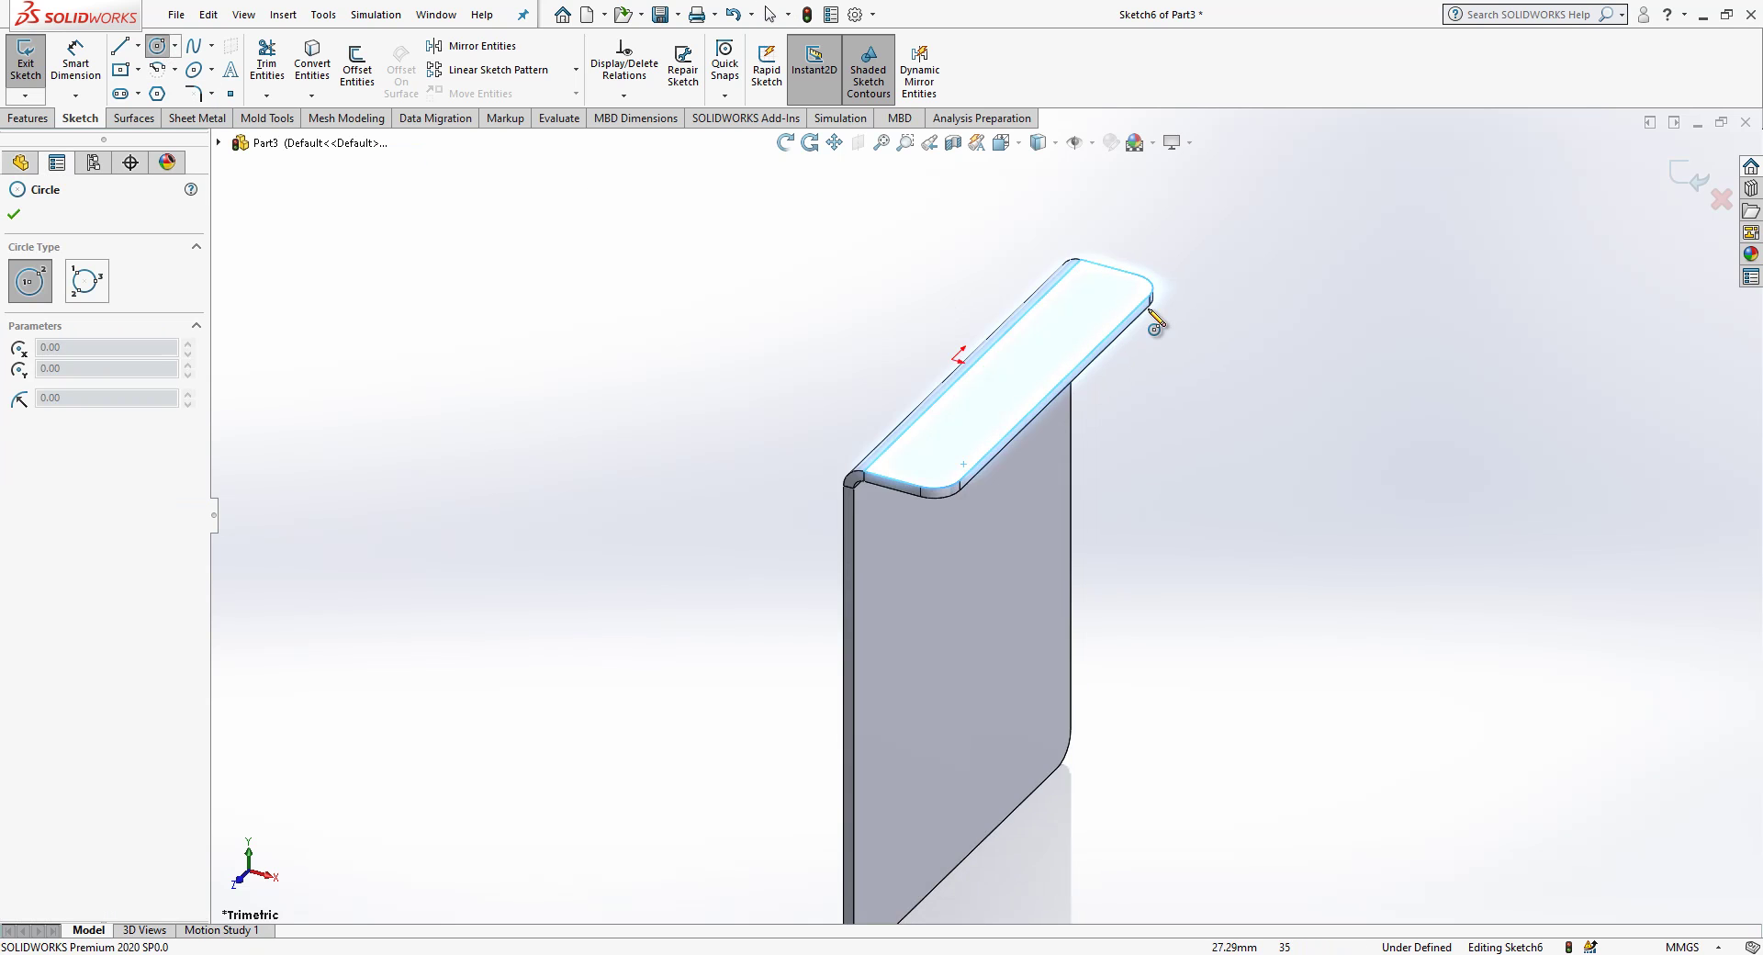
scroll(1148, 317, "down", 5)
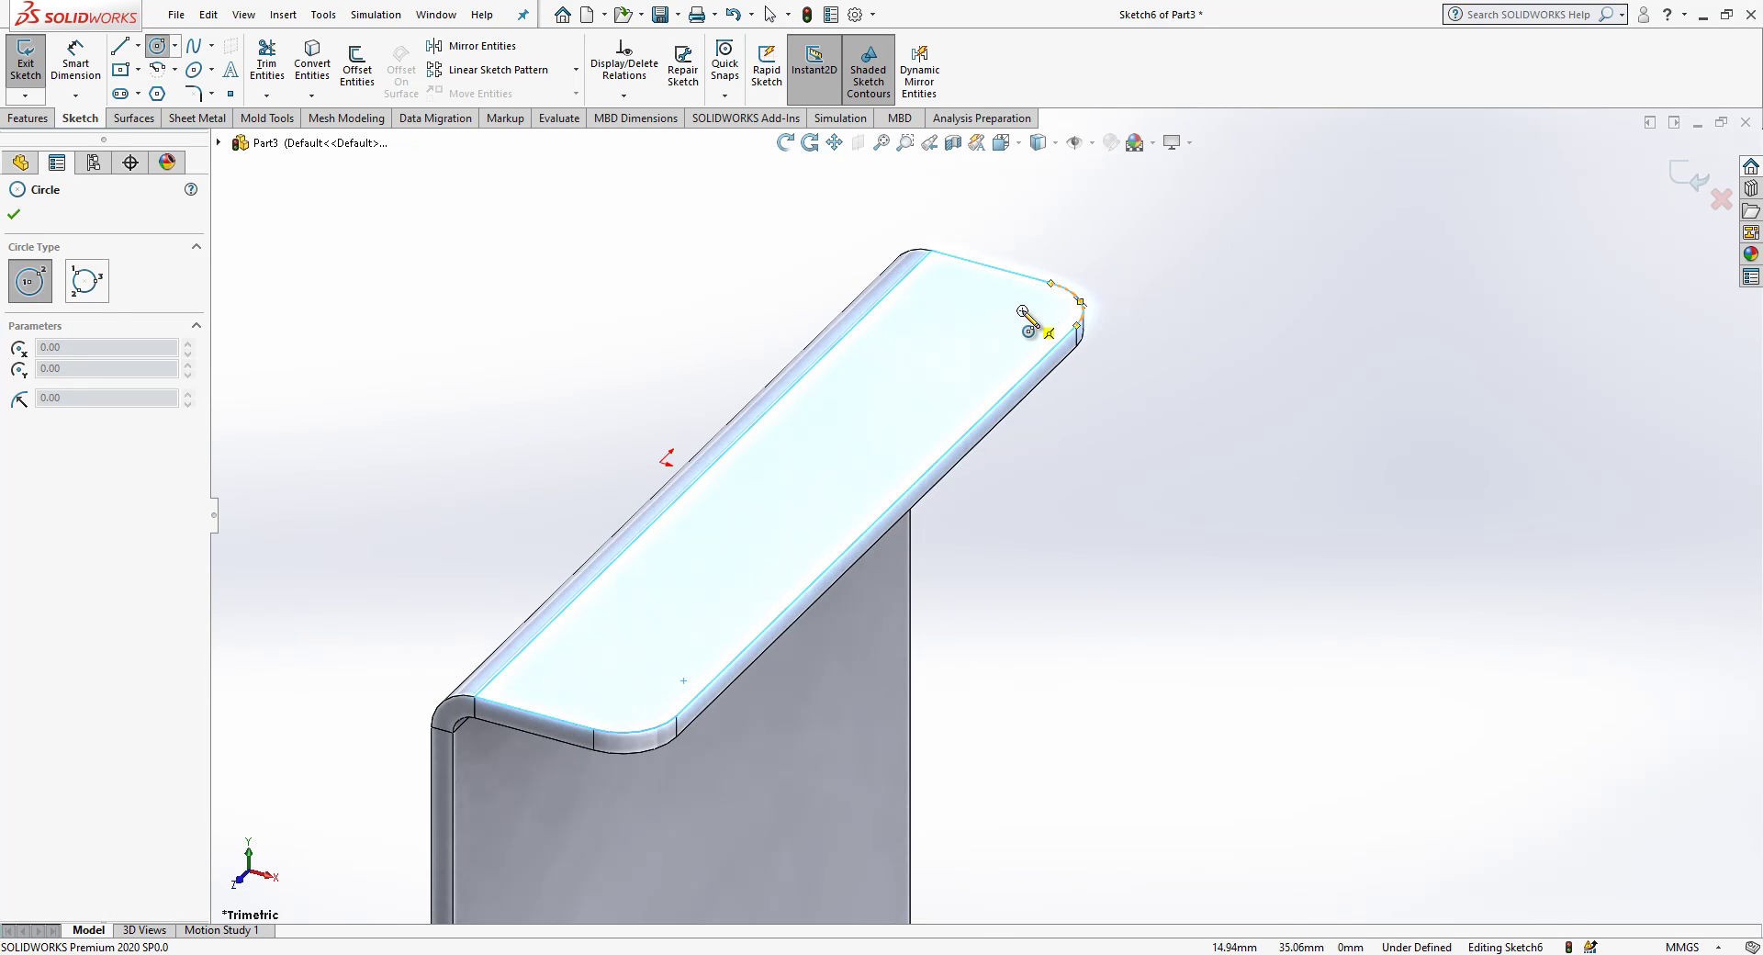
left_click_drag(1022, 310, 1047, 317)
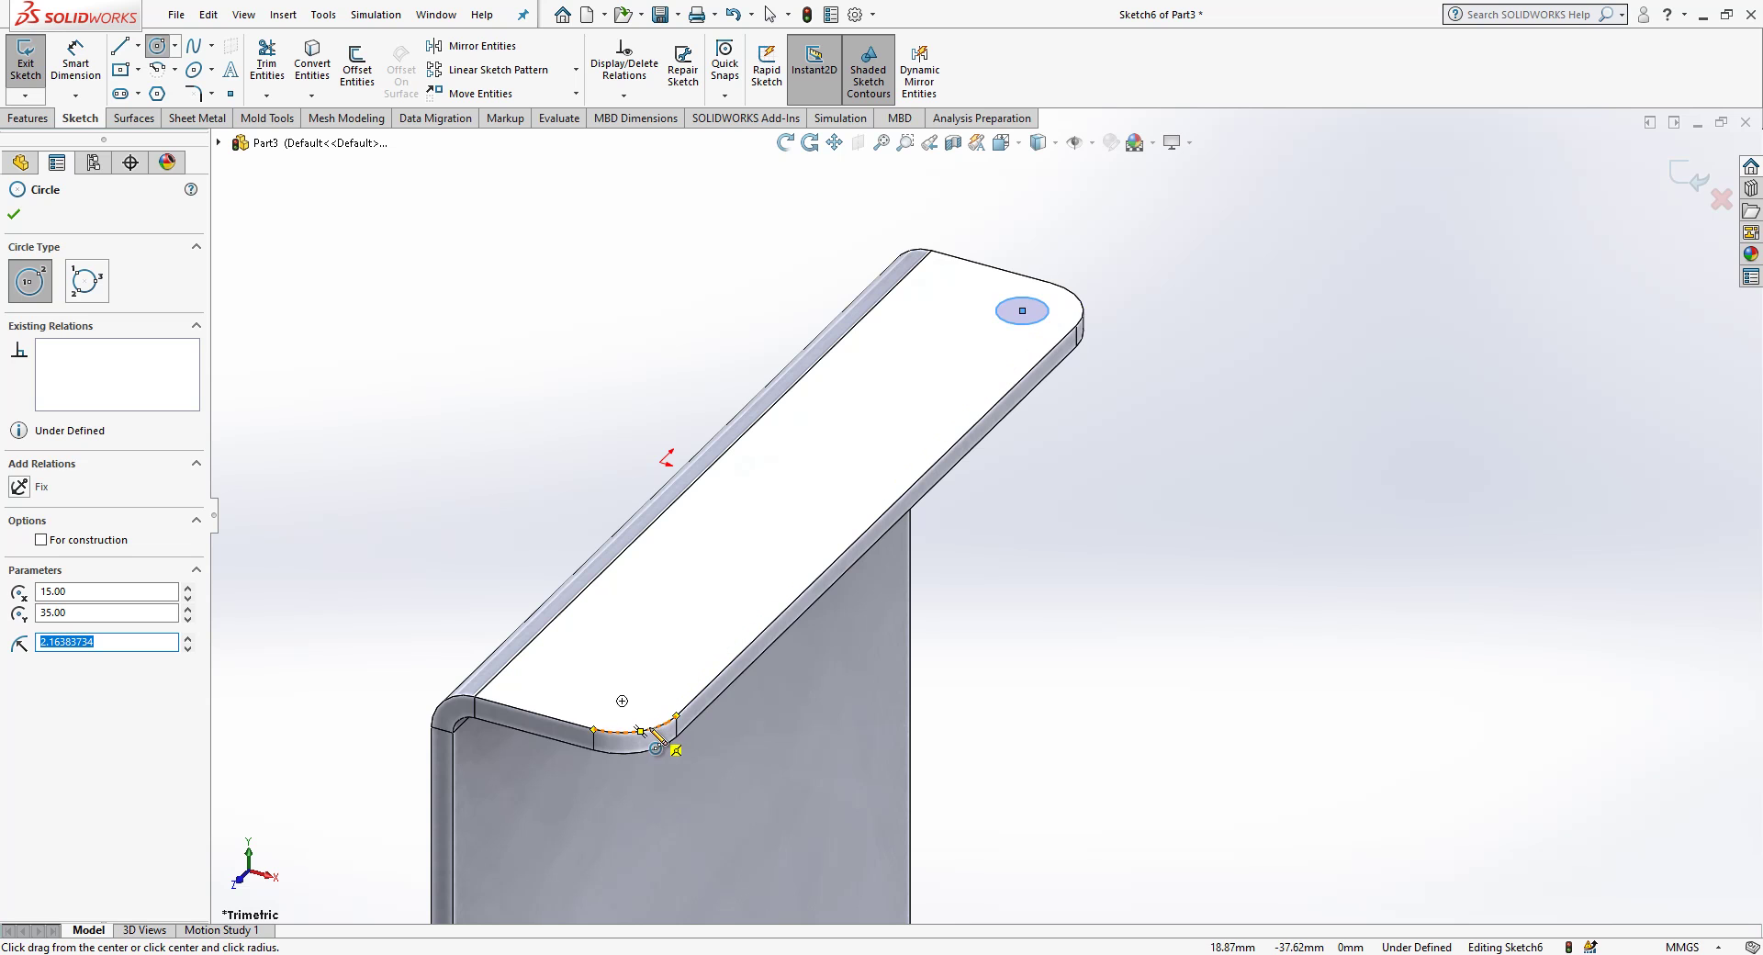
left_click_drag(623, 703, 665, 705)
key("Escape")
scroll(982, 515, "up", 3)
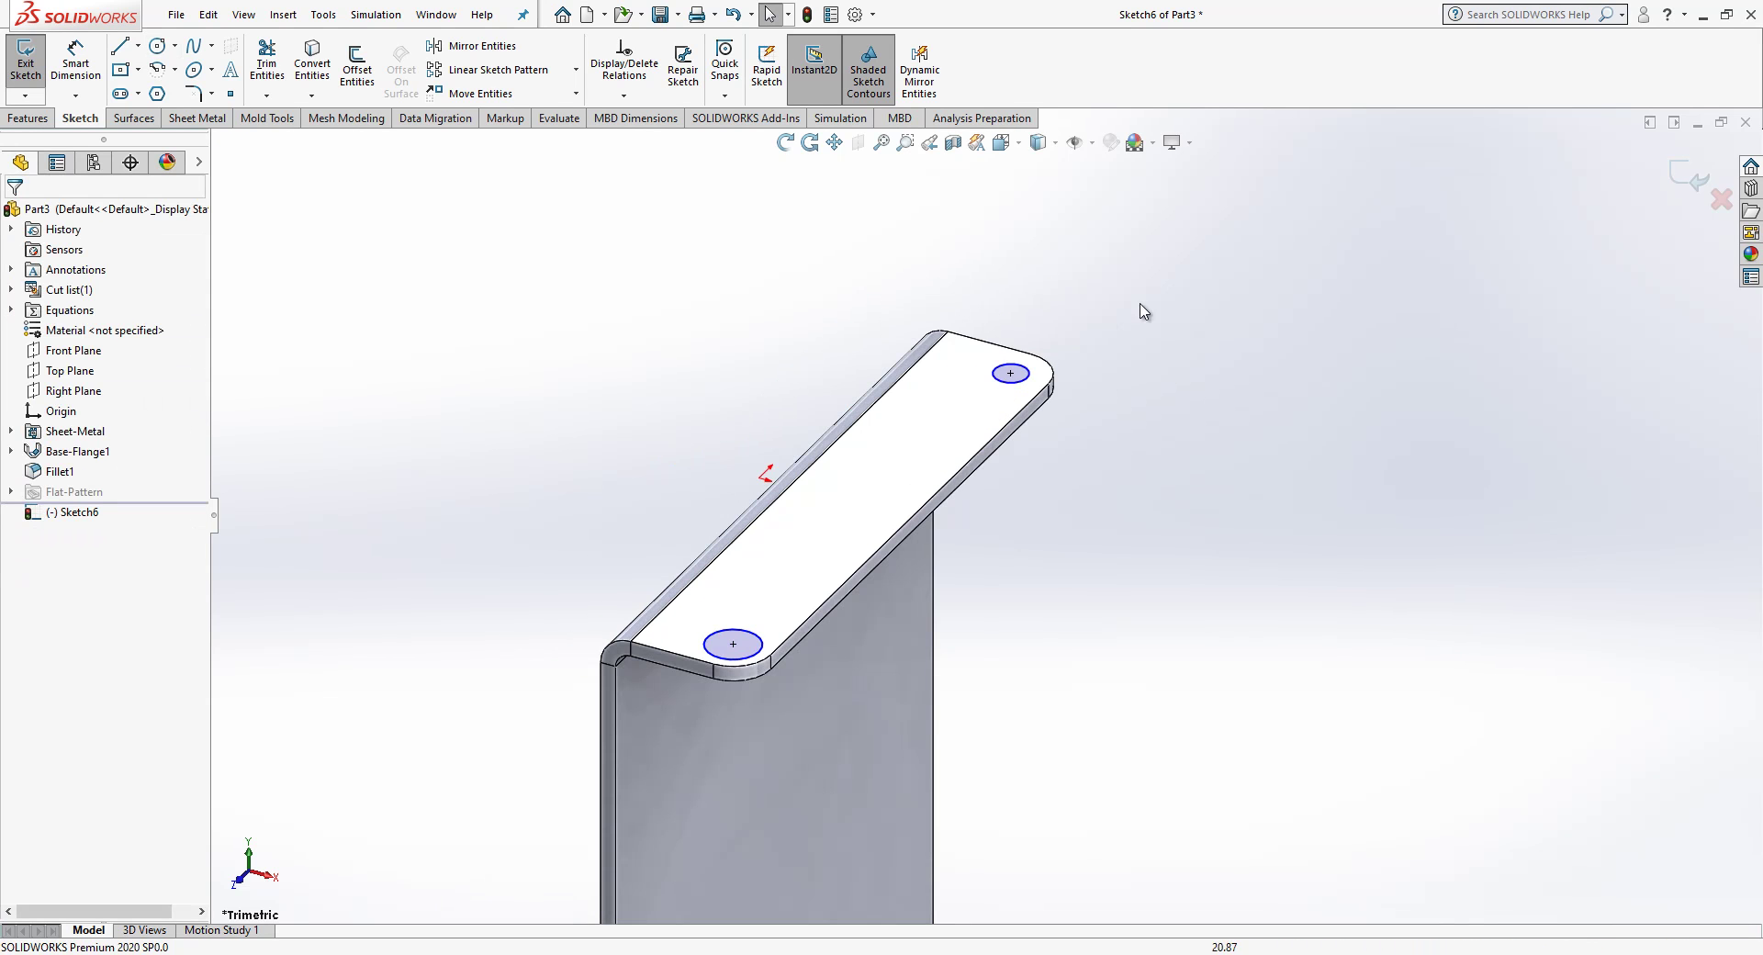
left_click_drag(1140, 303, 574, 736)
left_click(728, 649)
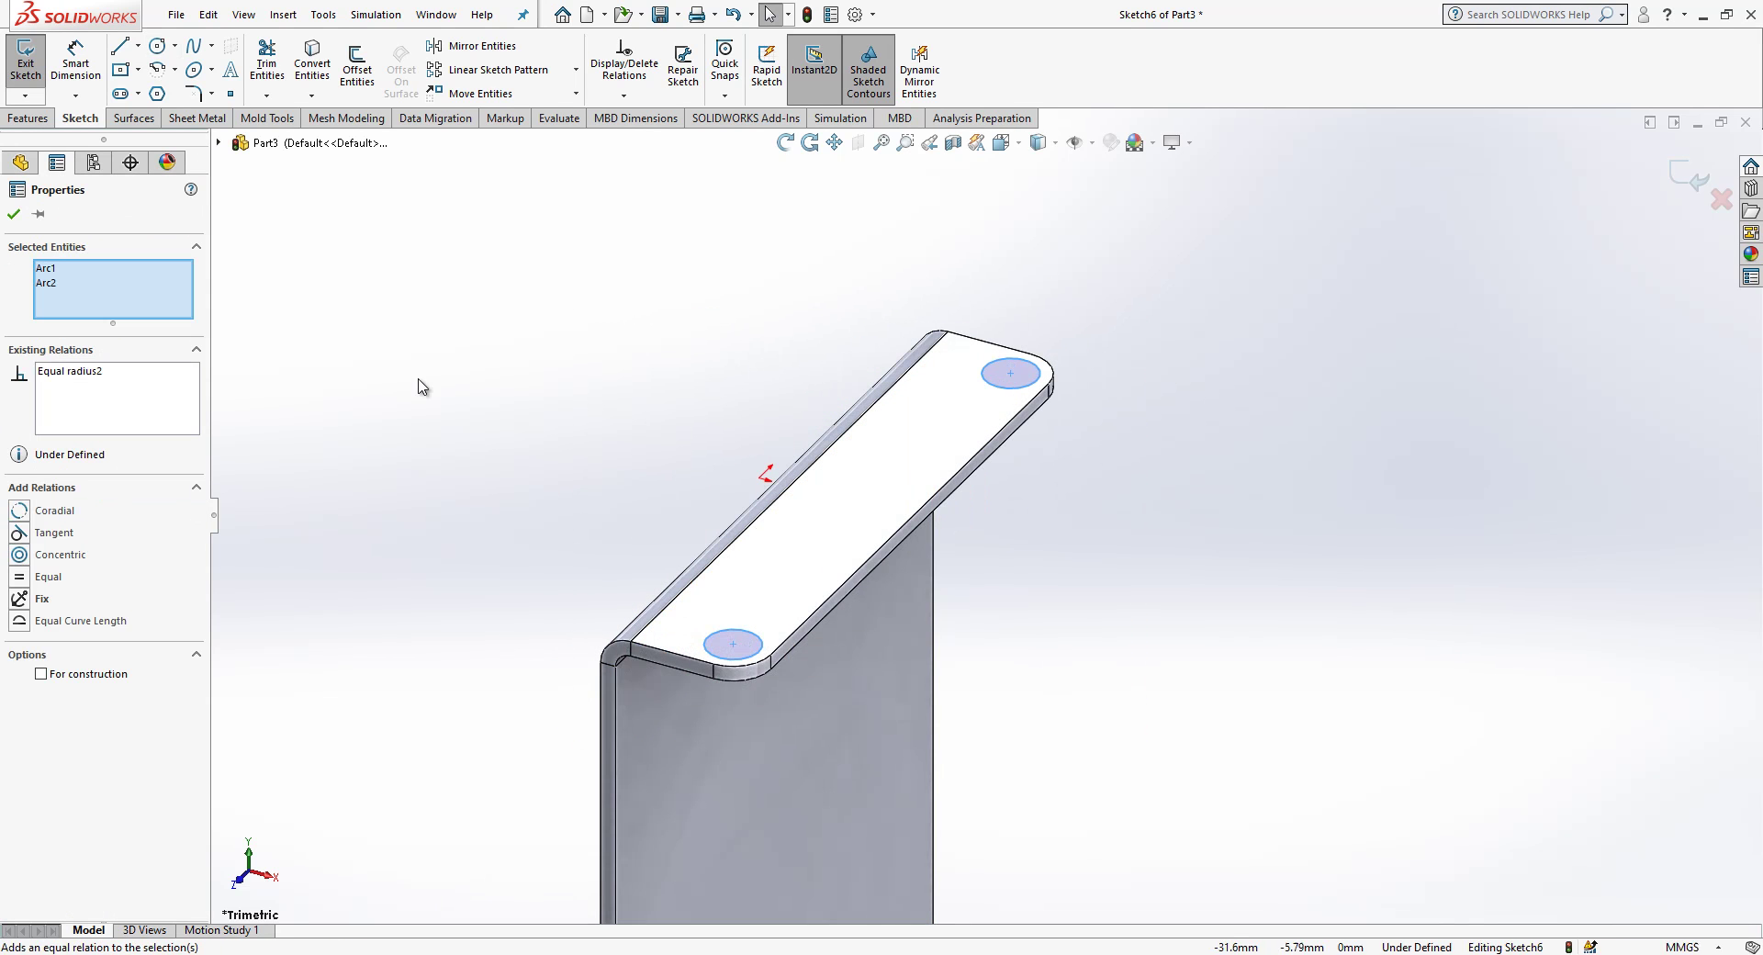
key("Escape")
Step: Dimension one circle to Ø3 mm and cut both holes through the lip
left_click(76, 69)
left_click(1010, 363)
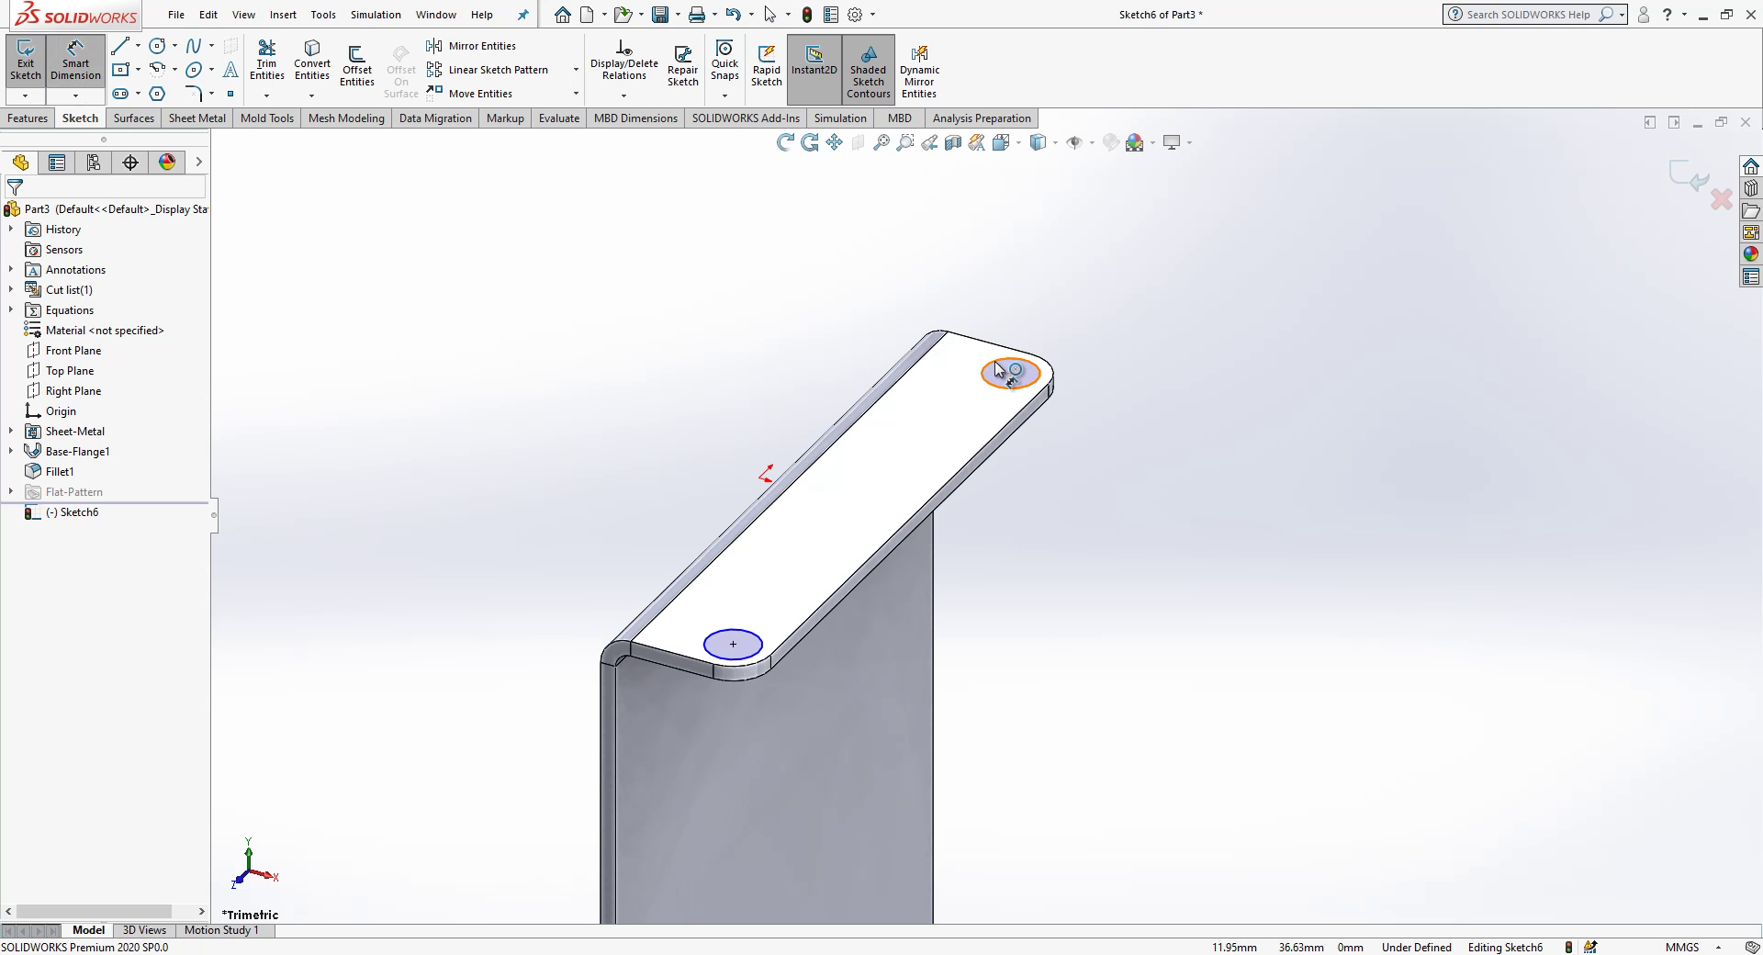
left_click(1033, 295)
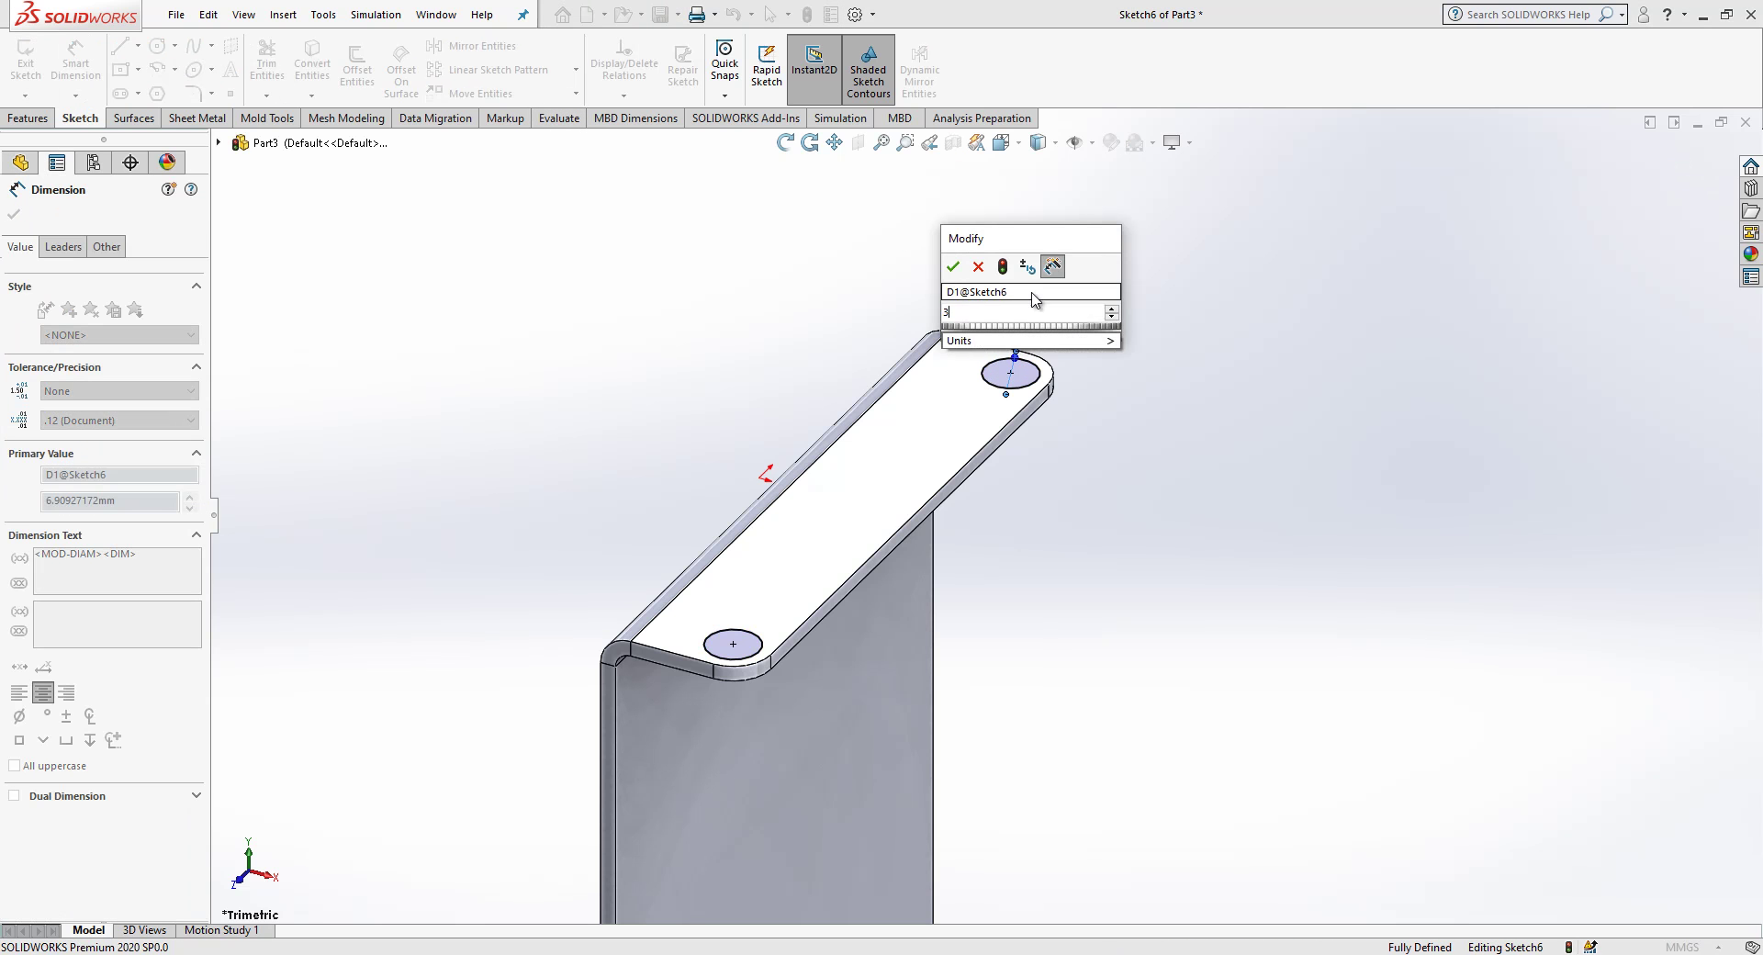
key("Return")
key("Escape")
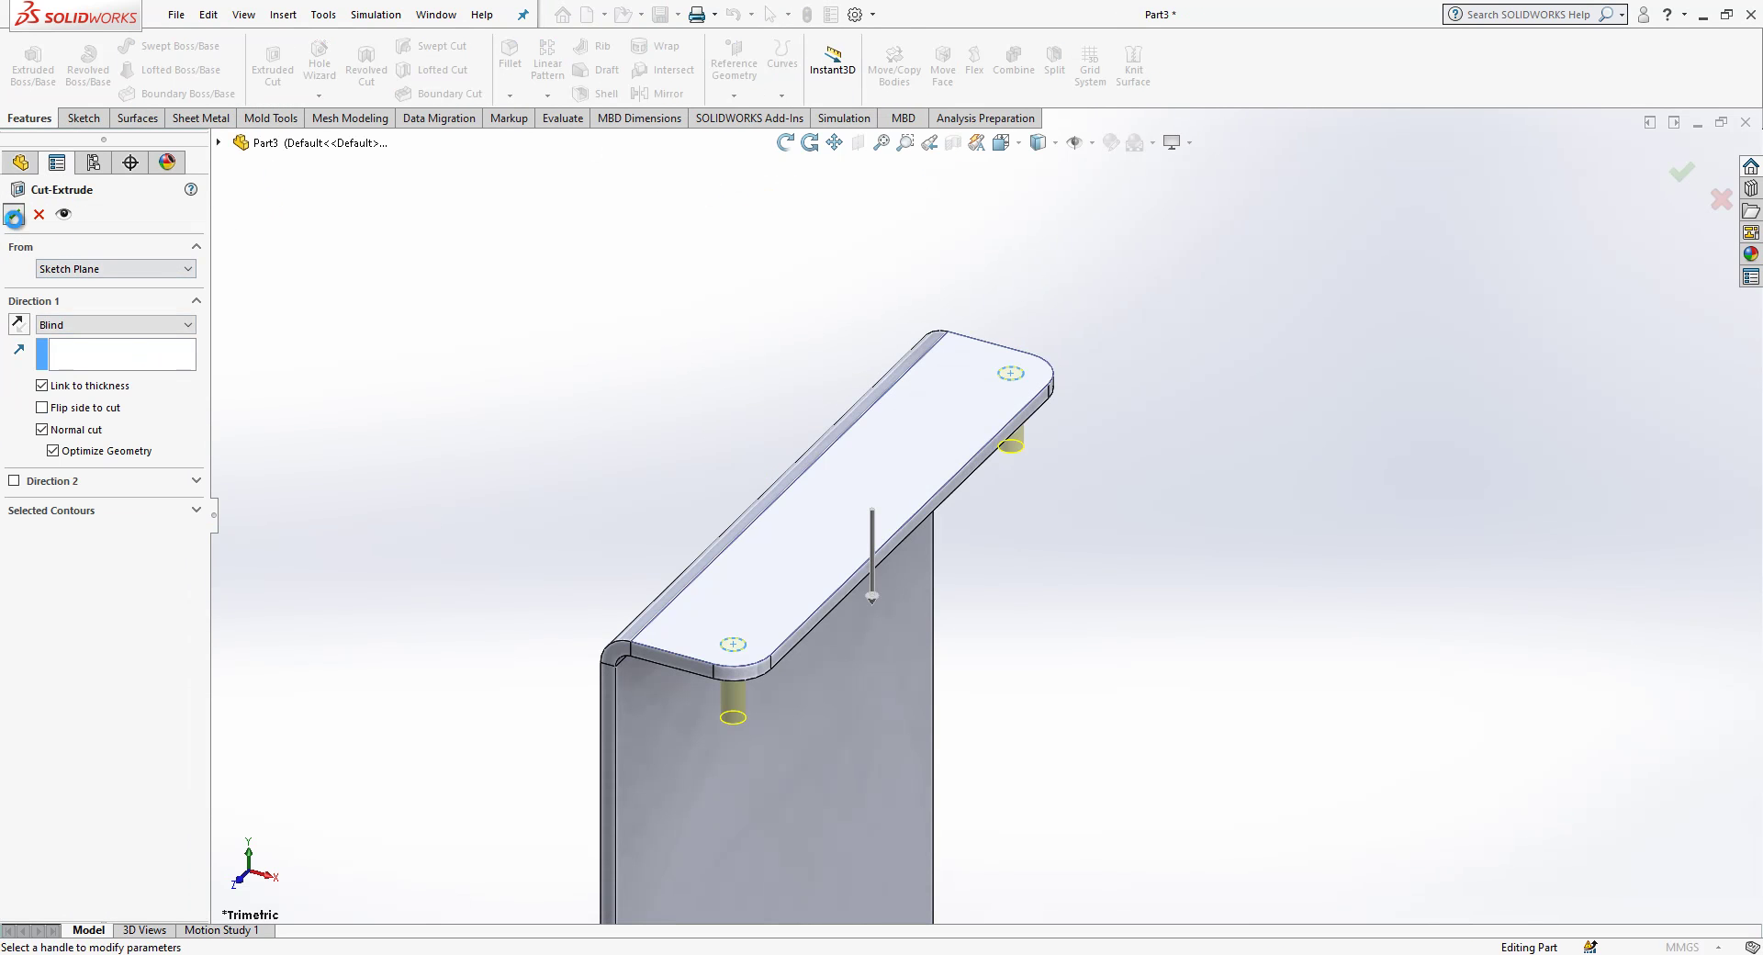
key("Return")
Step: Start a new sketch on the large plate face
mouse_move(590, 365)
middle_mouse_down()
mouse_move(818, 531)
mouse_move(995, 696)
mouse_move(909, 732)
mouse_move(953, 687)
mouse_move(689, 480)
middle_mouse_up()
left_click(927, 735)
left_click(987, 679)
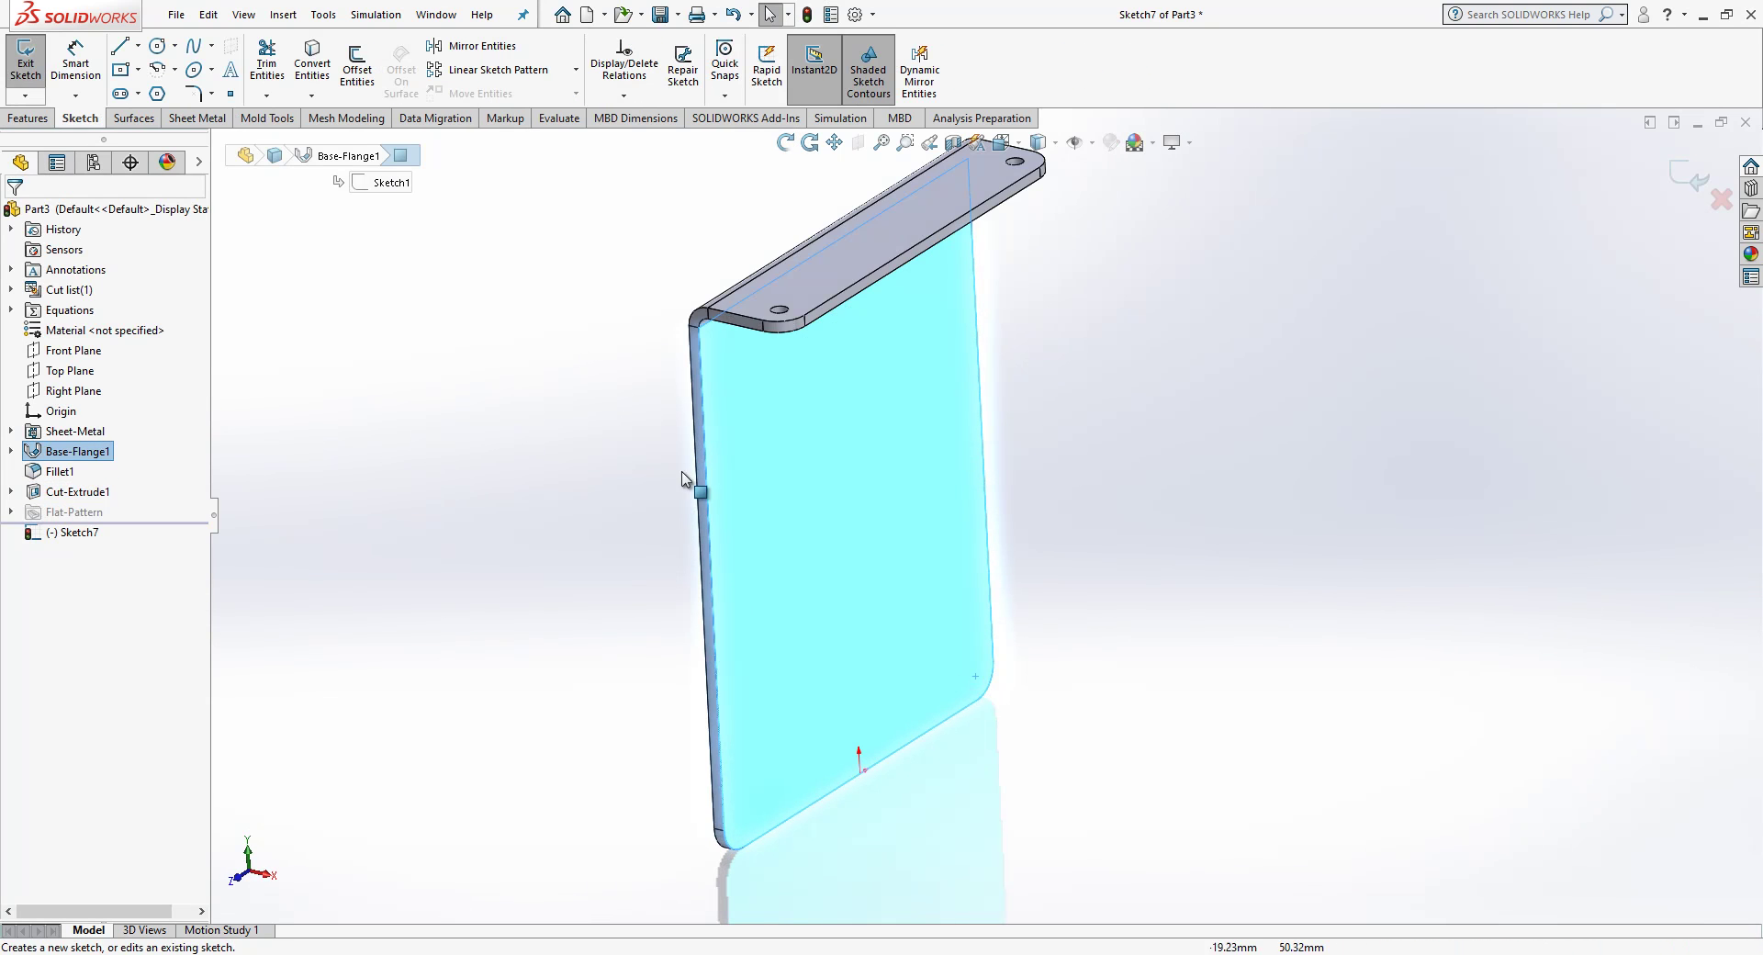
Step: Sketch two small circles near the plate's bottom-left and bottom-right corners
left_click(743, 839)
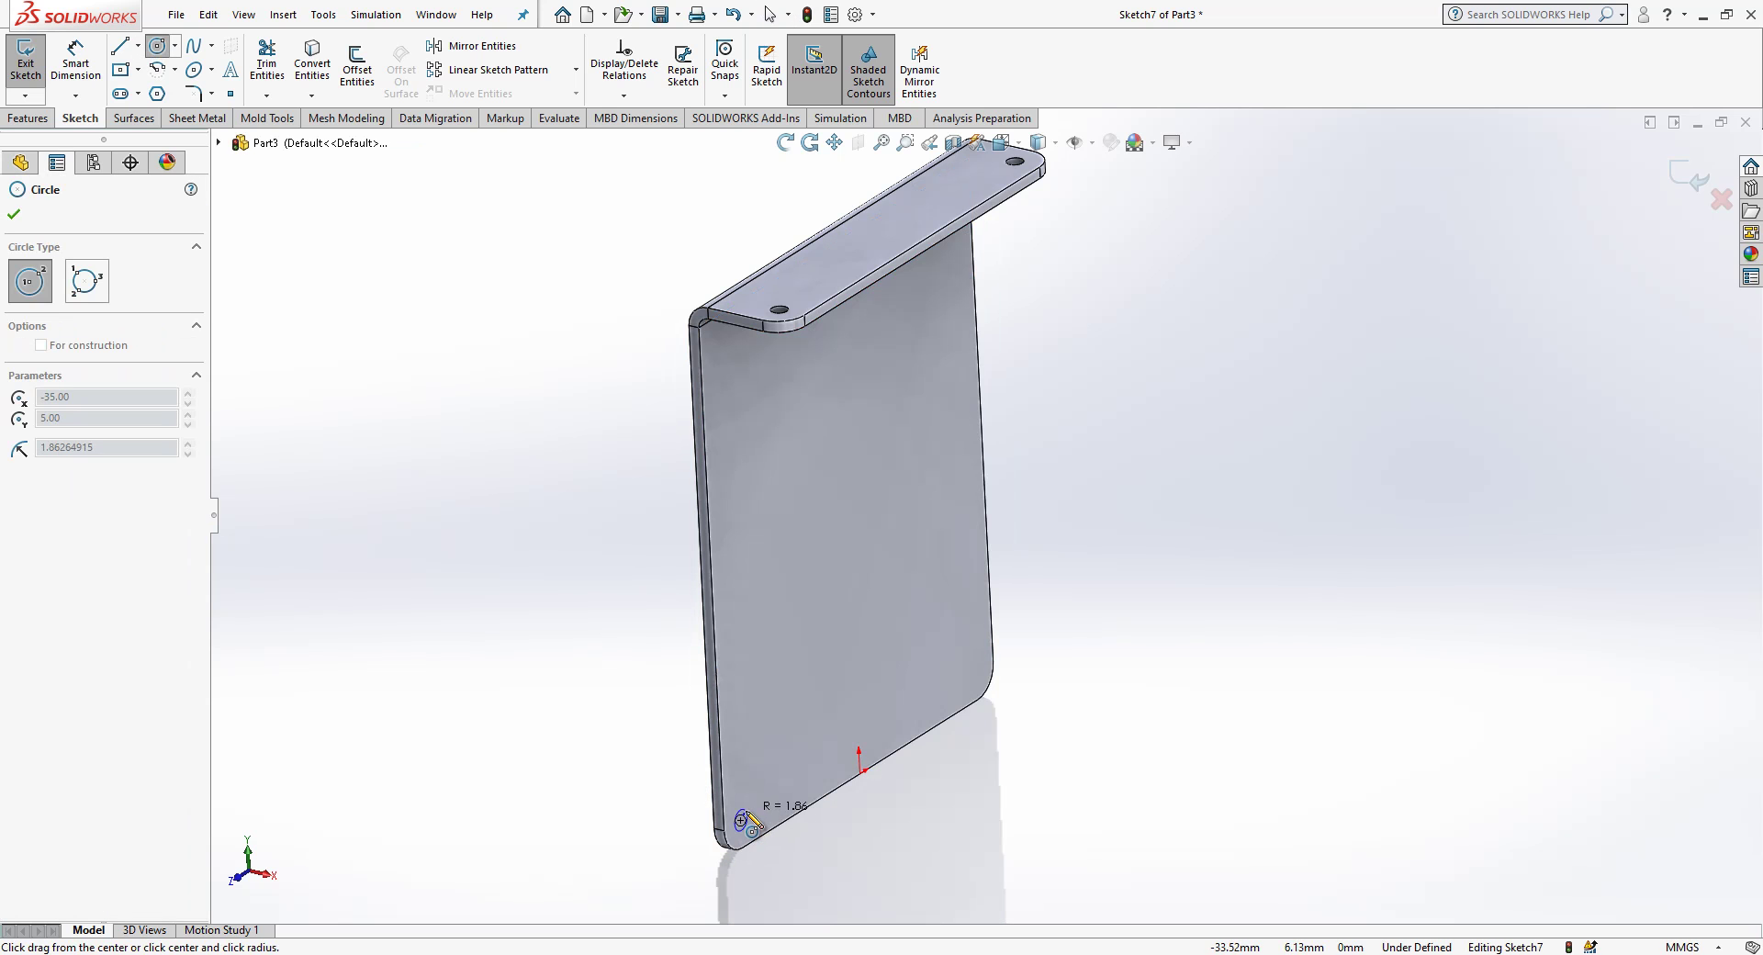
left_click(751, 815)
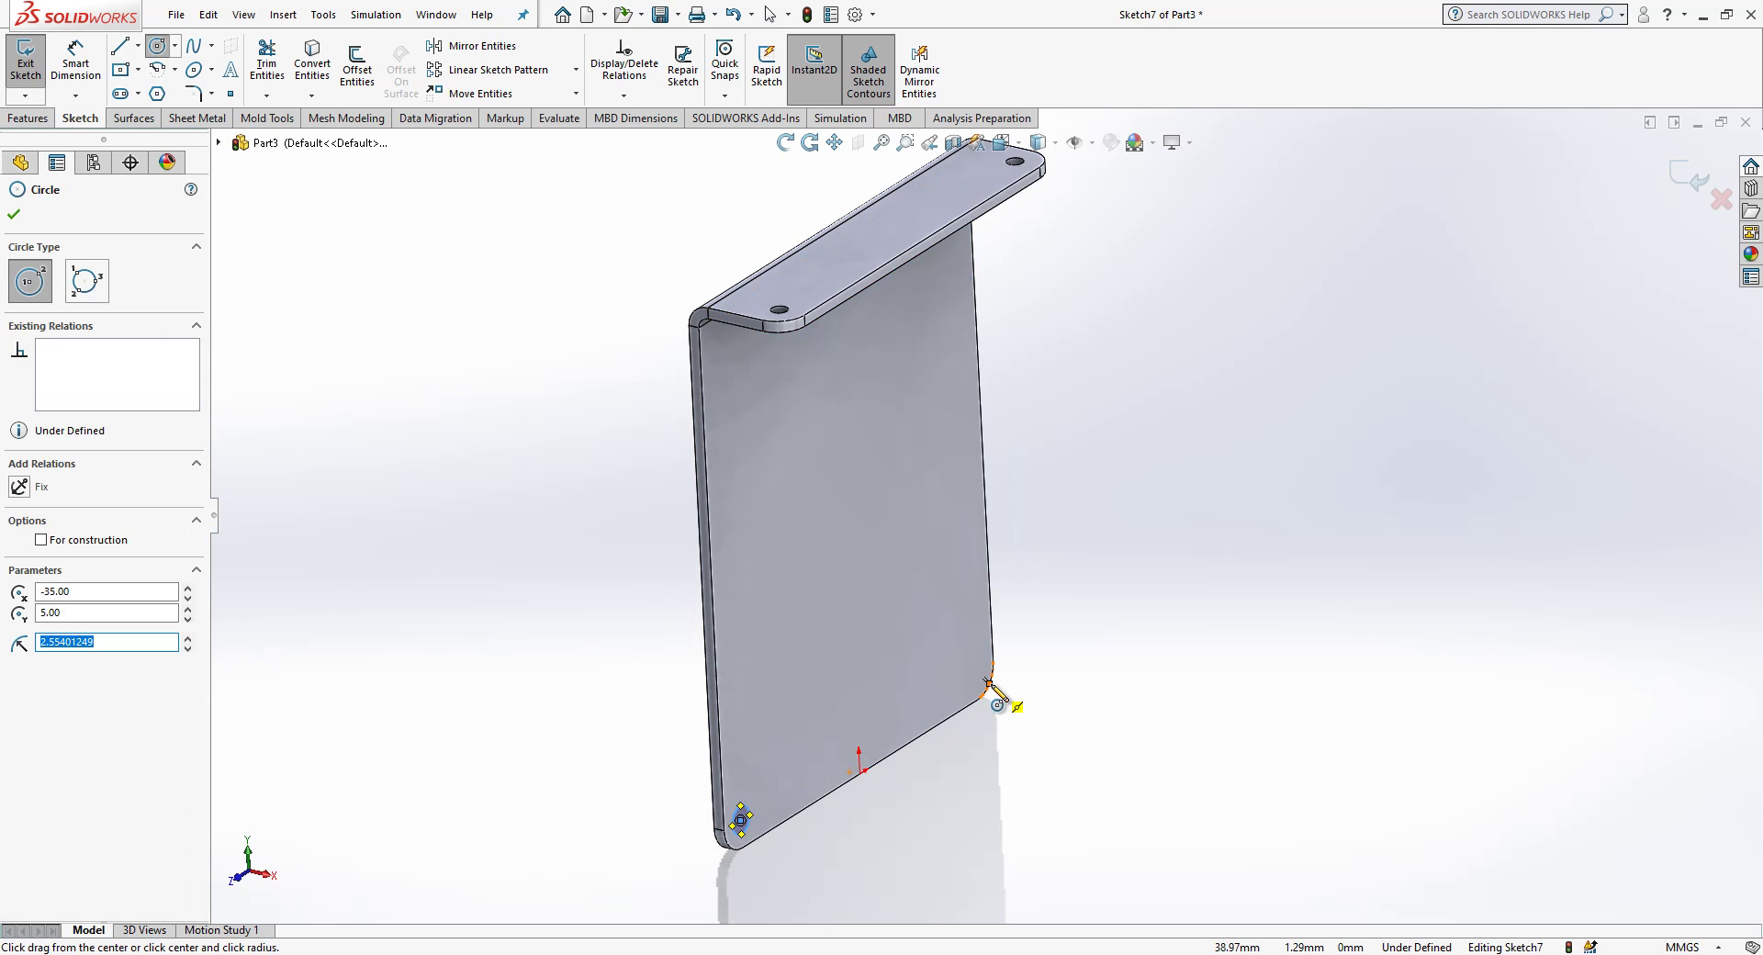
left_click(981, 690)
left_click(987, 684)
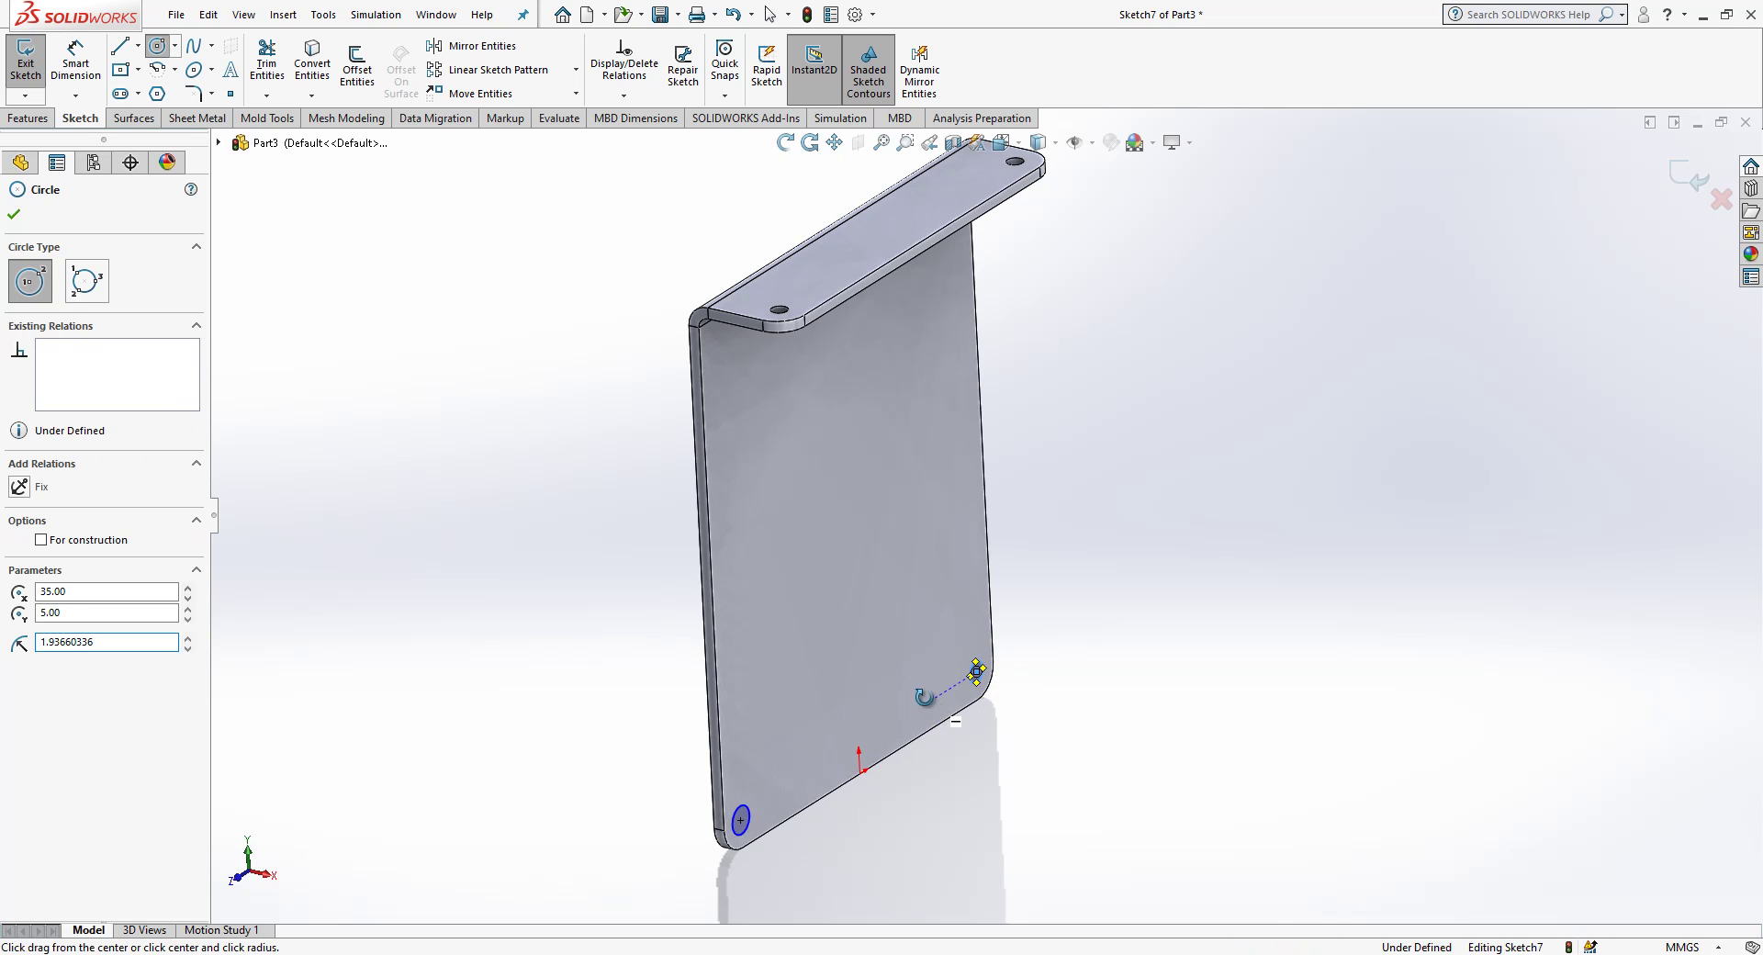
middle_click_drag(987, 684, 852, 647)
key("Escape")
Step: Make the two corner circles equal in size
left_click_drag(1190, 638, 648, 774)
left_click(818, 680)
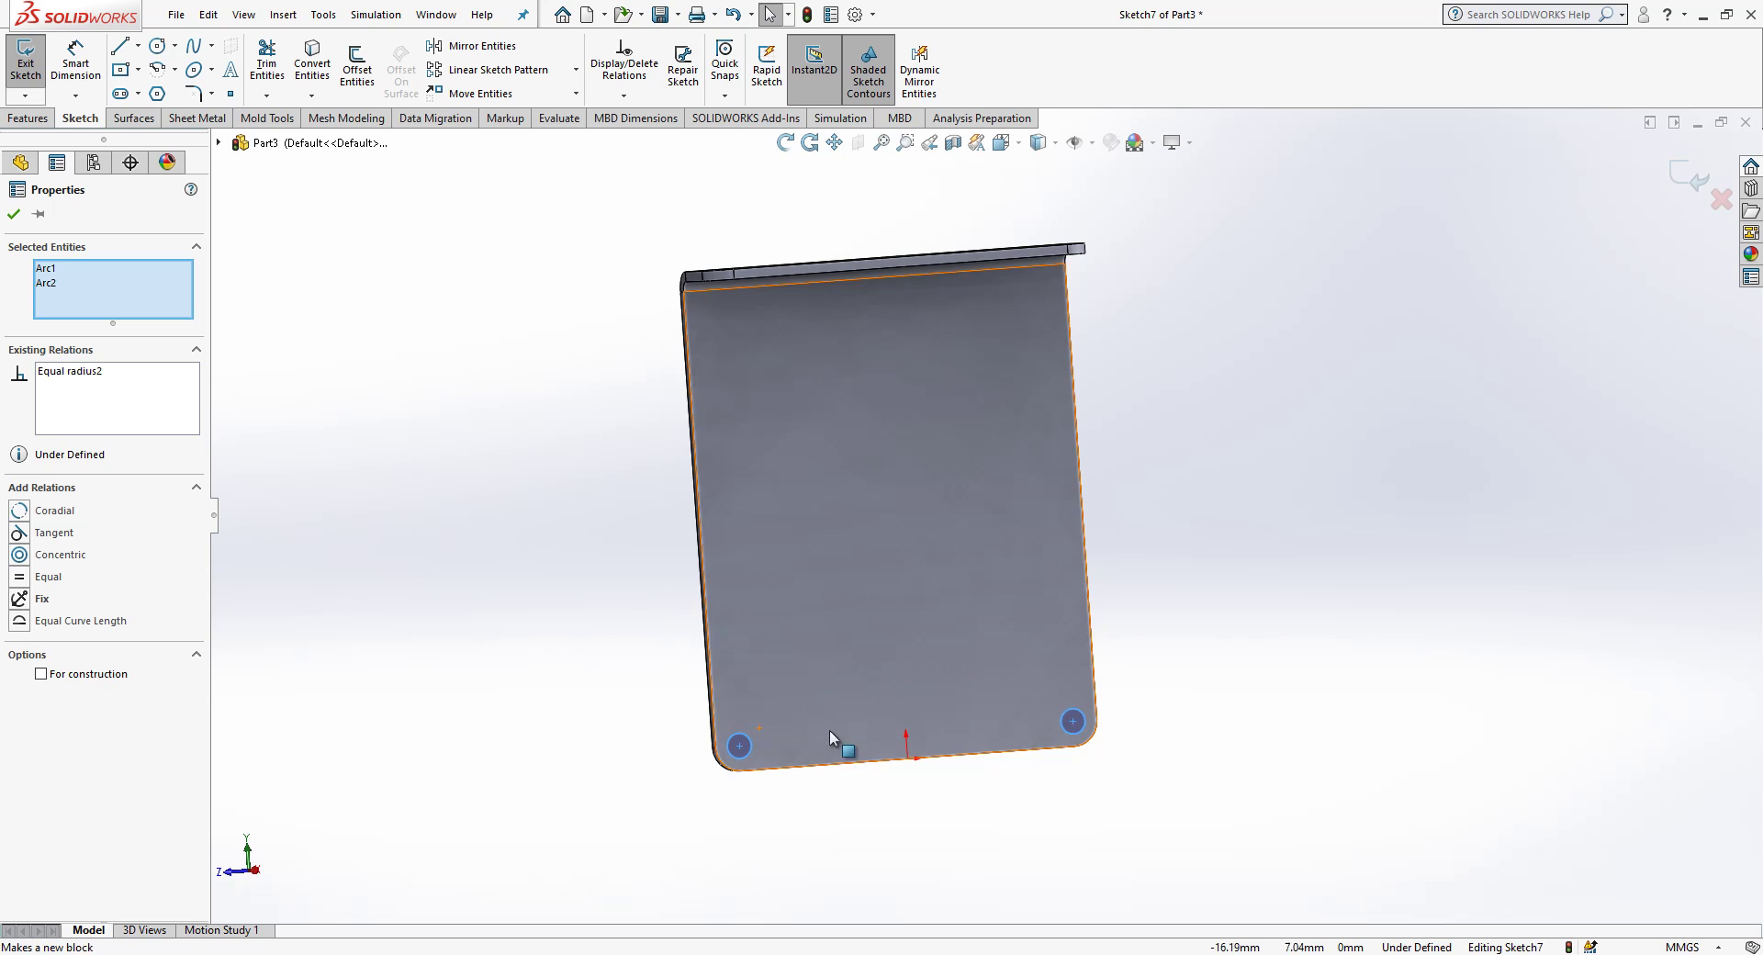
mouse_move(885, 821)
middle_mouse_down()
mouse_move(841, 774)
mouse_move(858, 818)
middle_mouse_up()
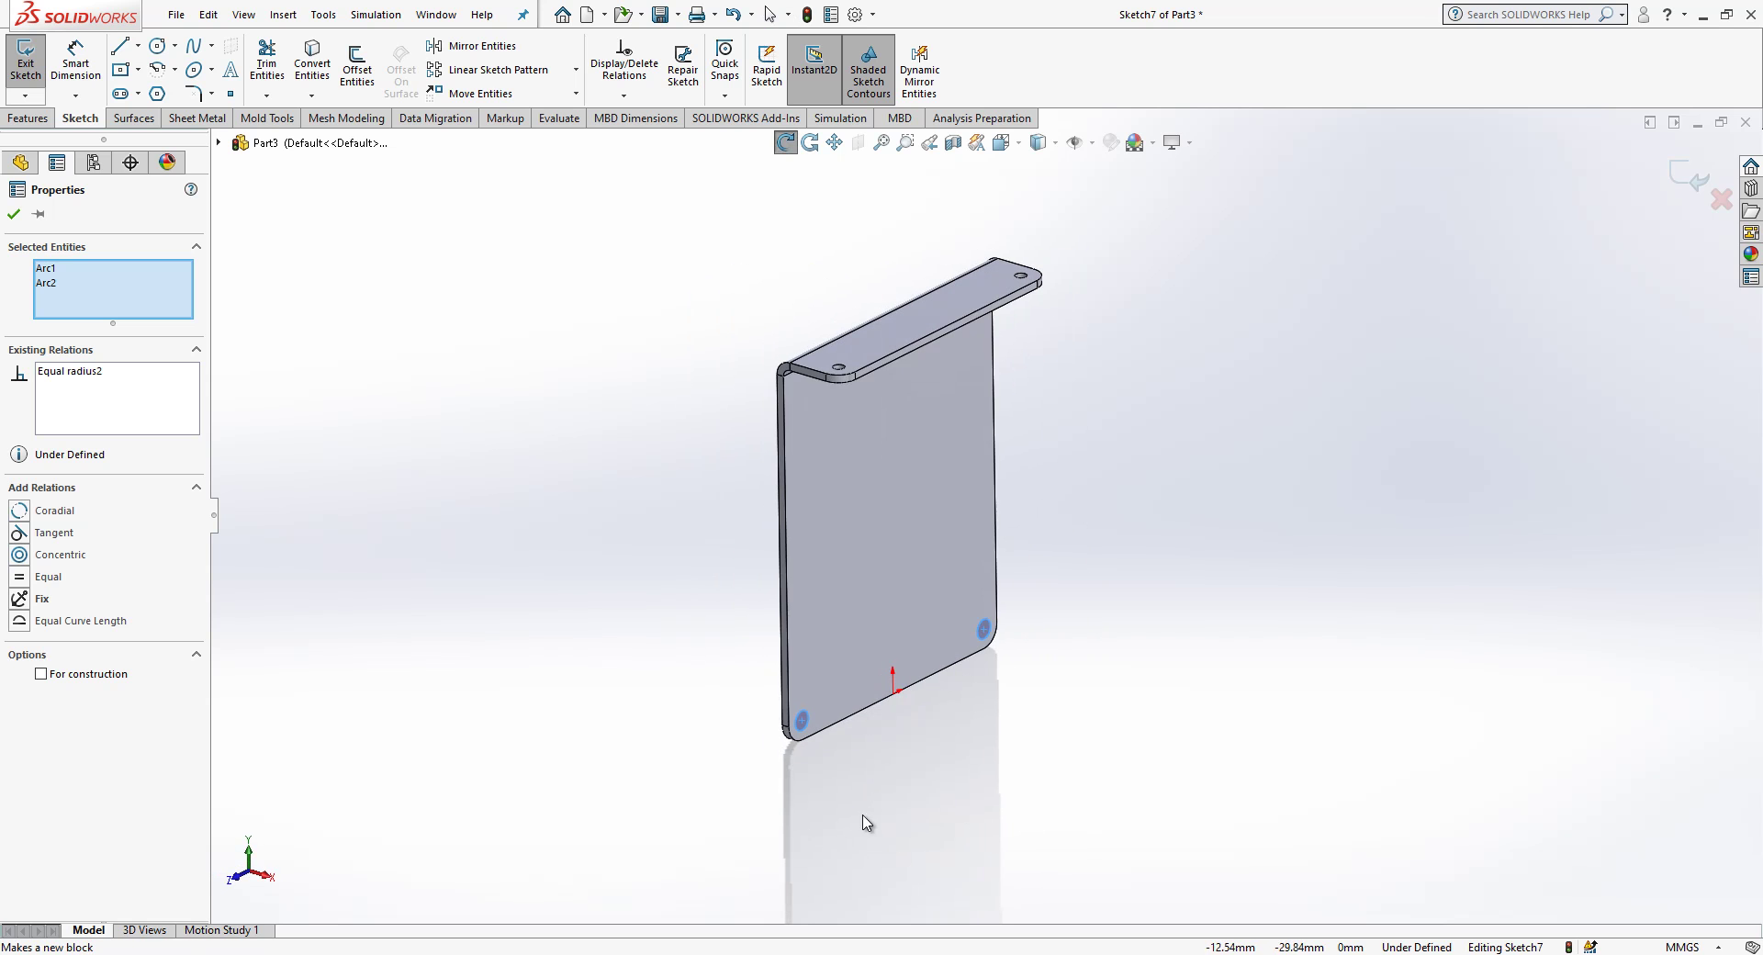
left_click(839, 371, "ctrl")
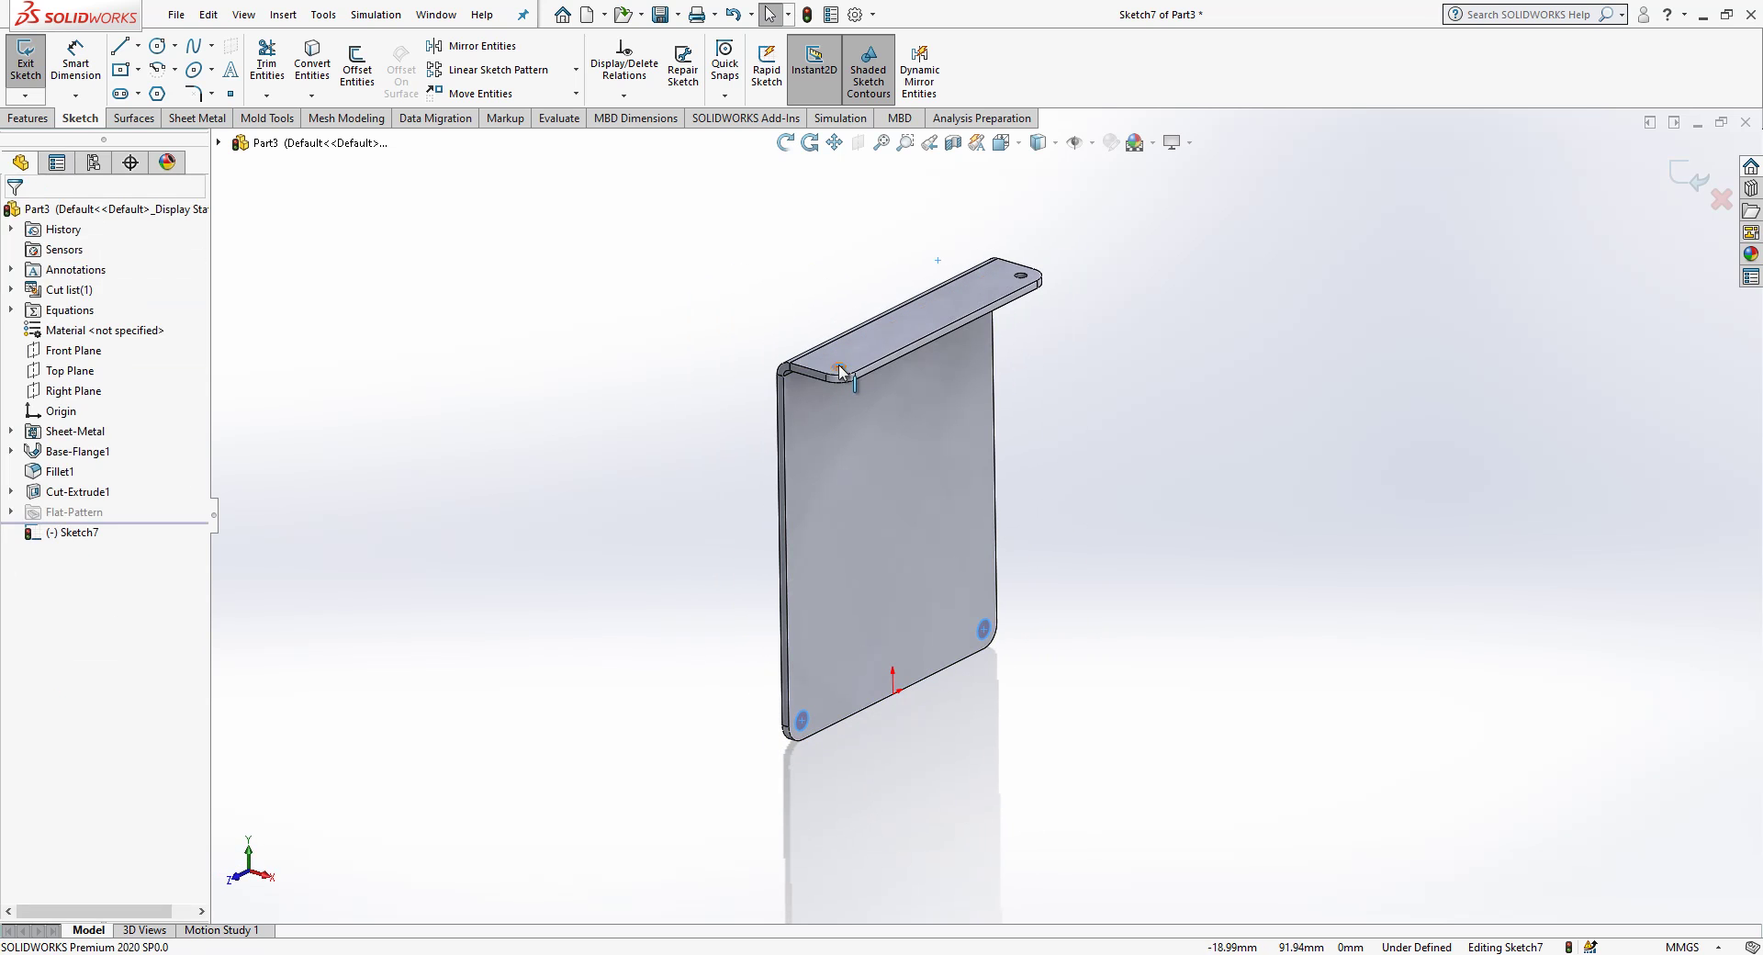
left_click(295, 431)
middle_click_drag(876, 410, 834, 368)
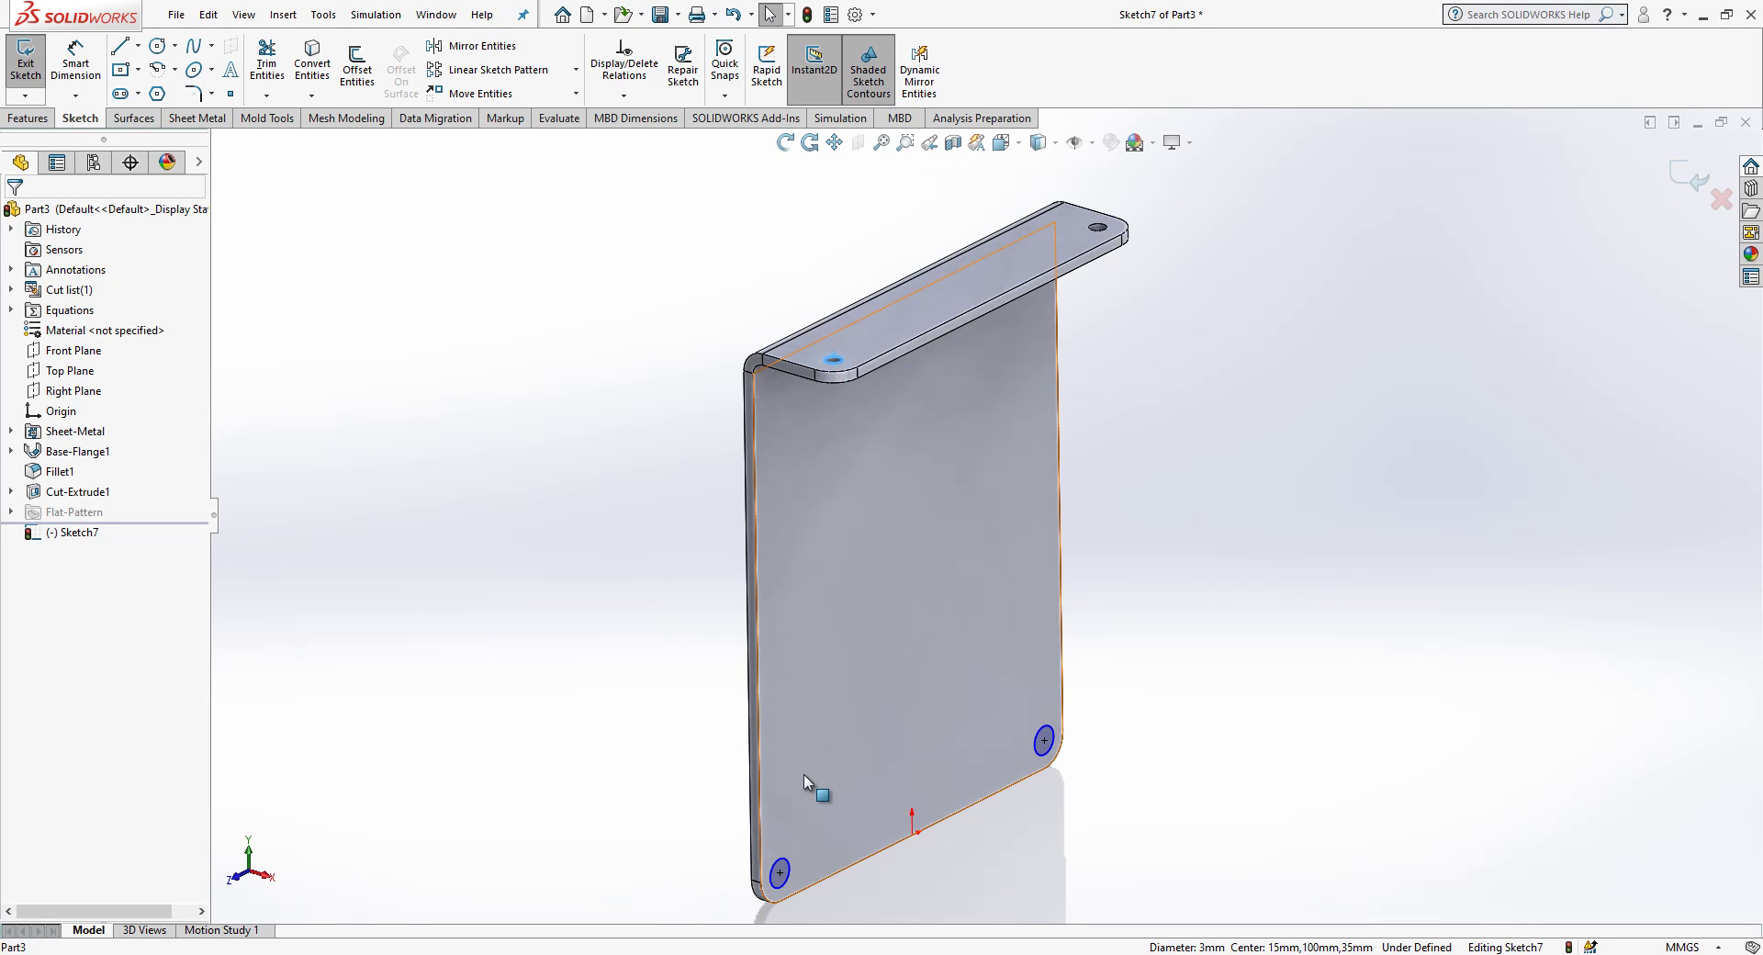
left_click(785, 859, "ctrl")
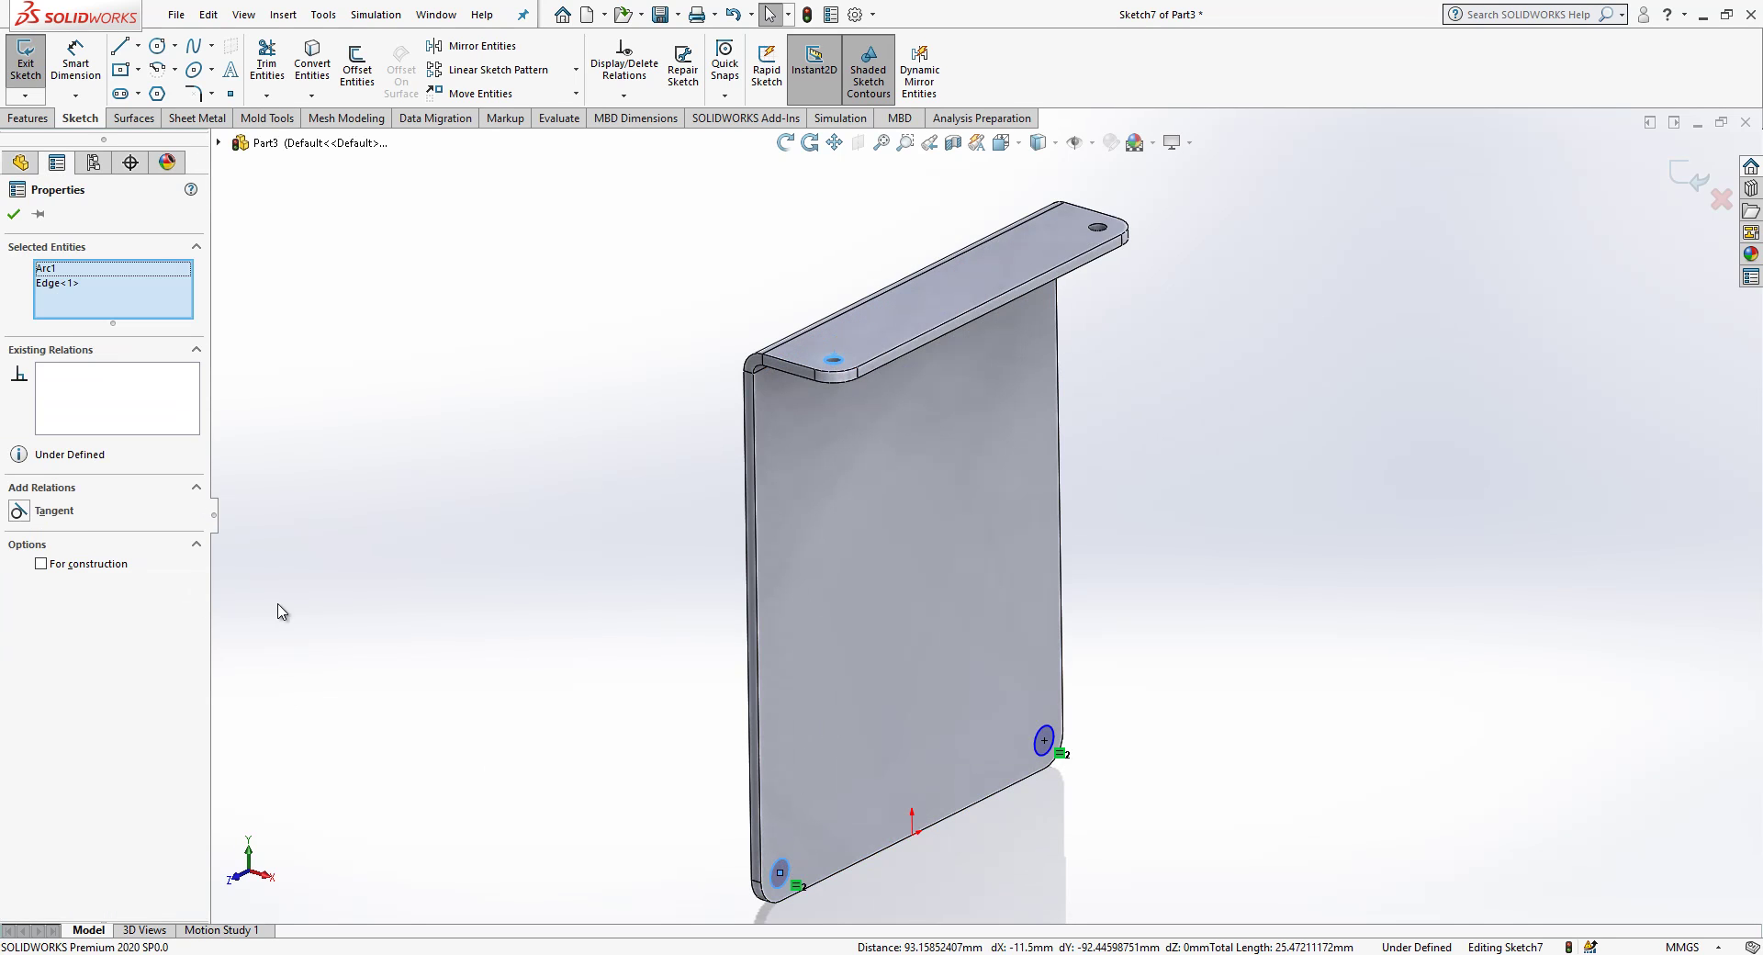
left_click(394, 562)
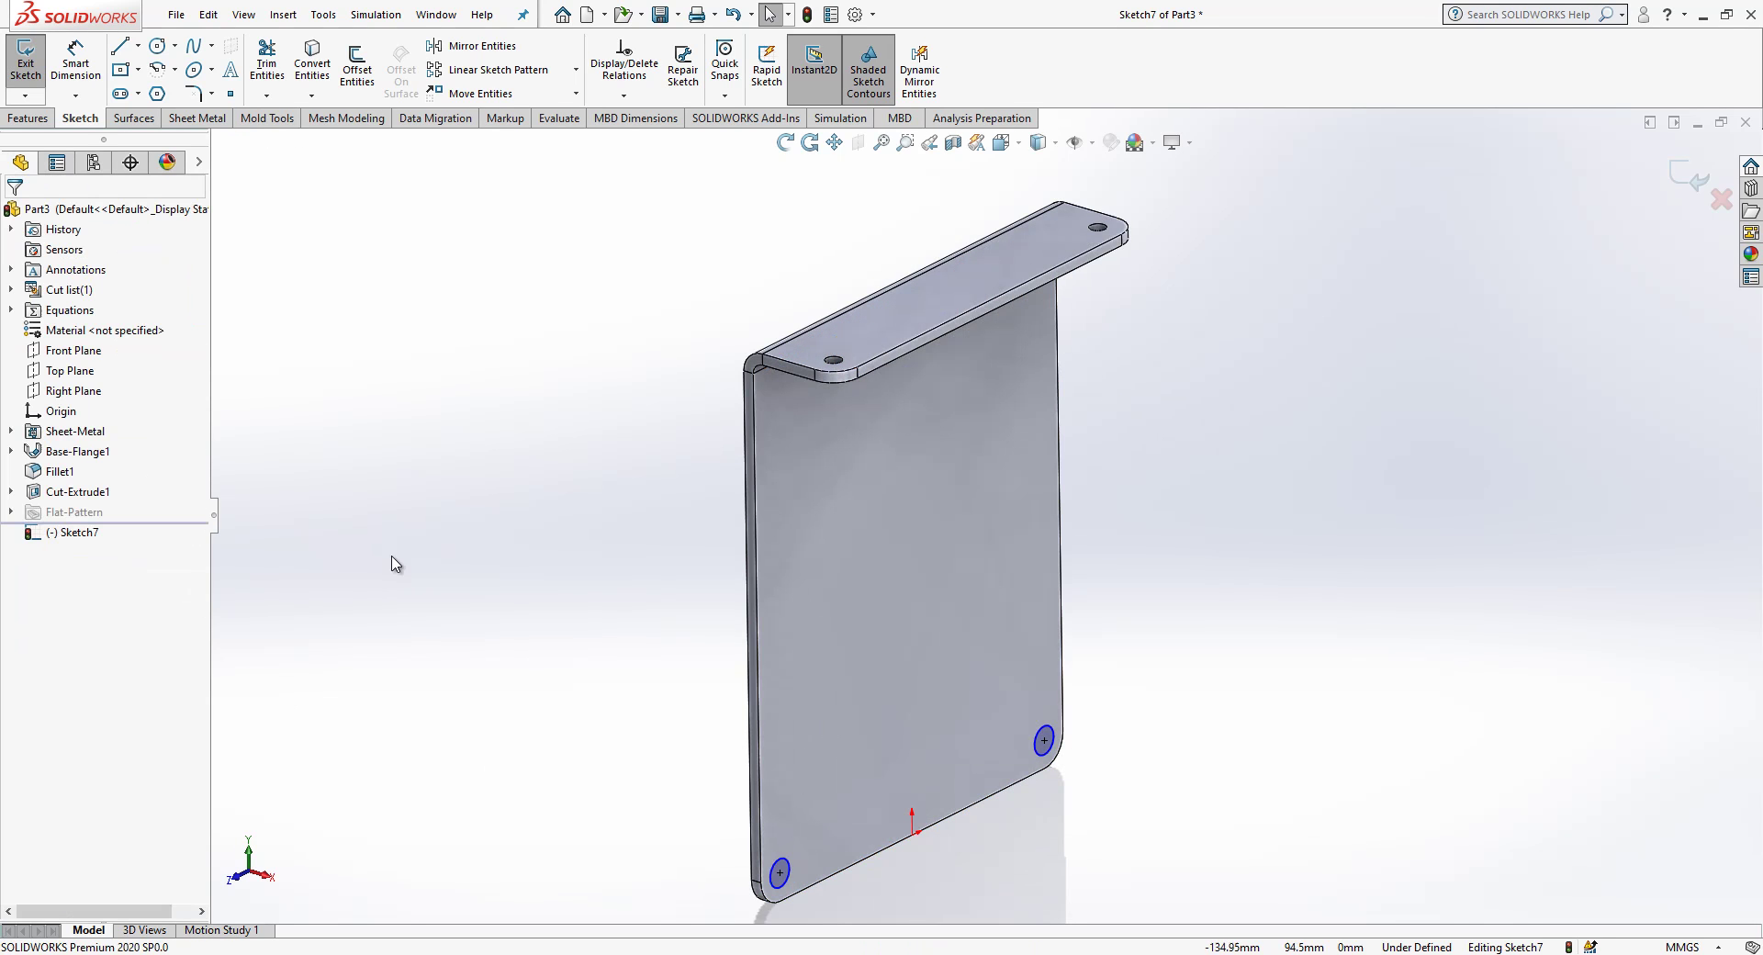
Step: Dimension the circle to 3 mm diameter, exit the sketch and start an Extruded Cut
left_click(791, 868)
left_click(842, 809)
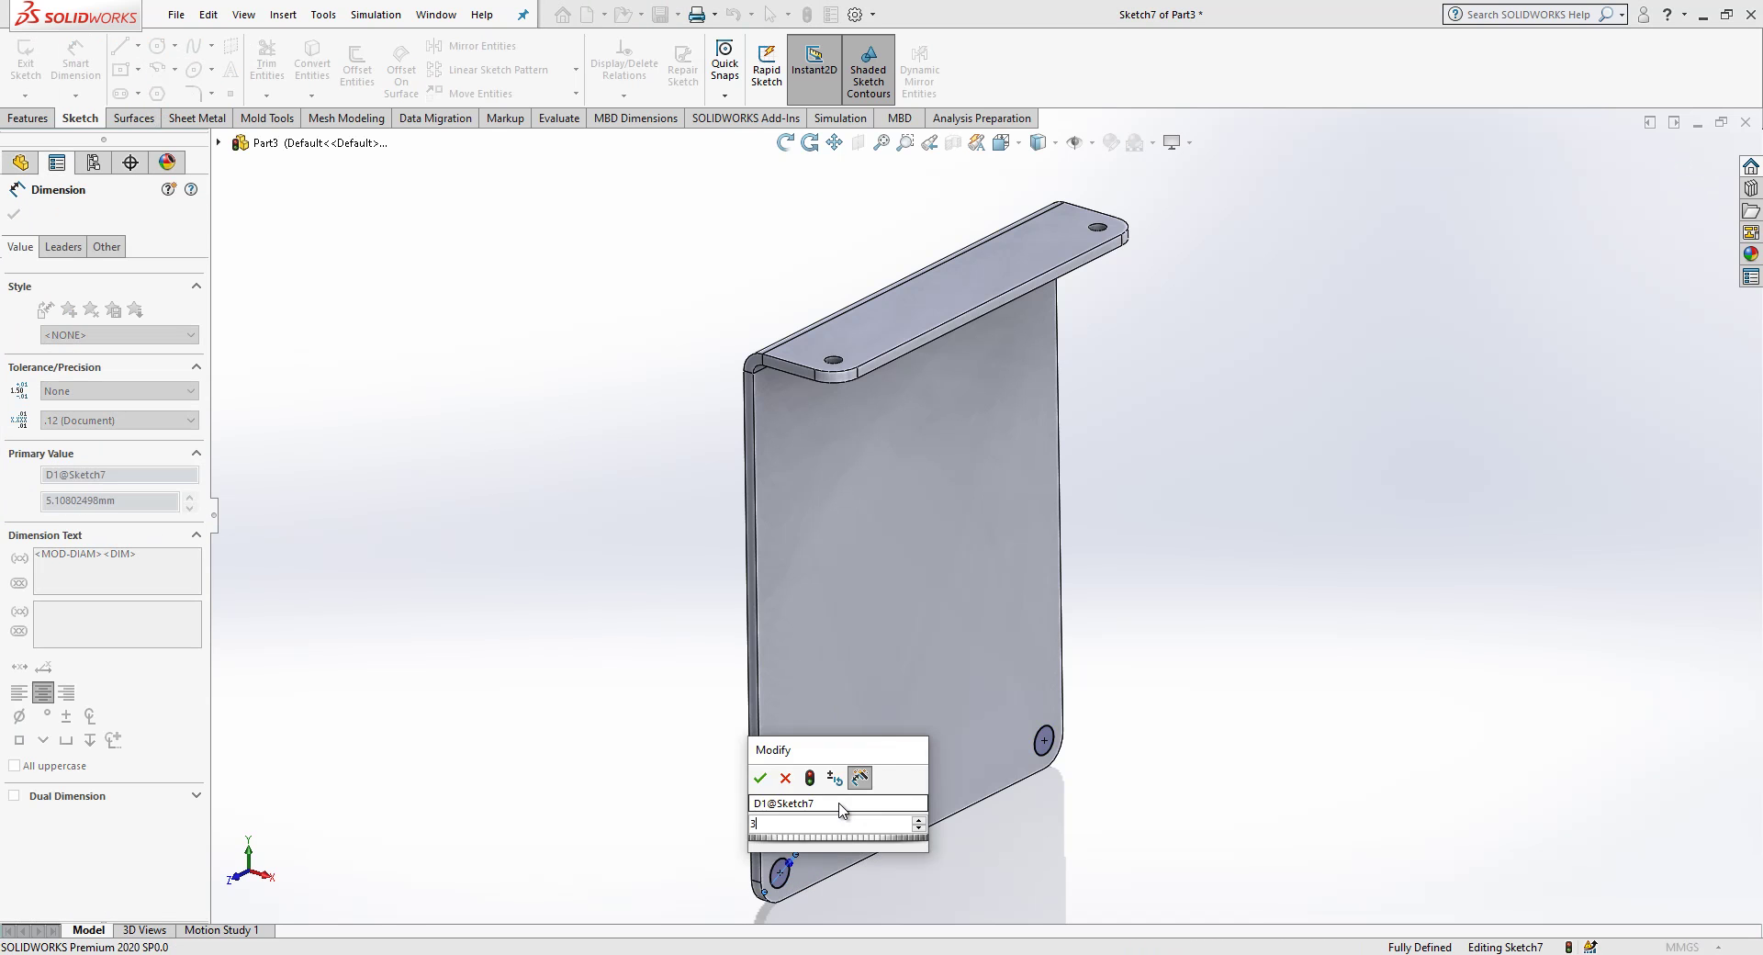
key("Return")
left_click(1392, 413)
key("Escape")
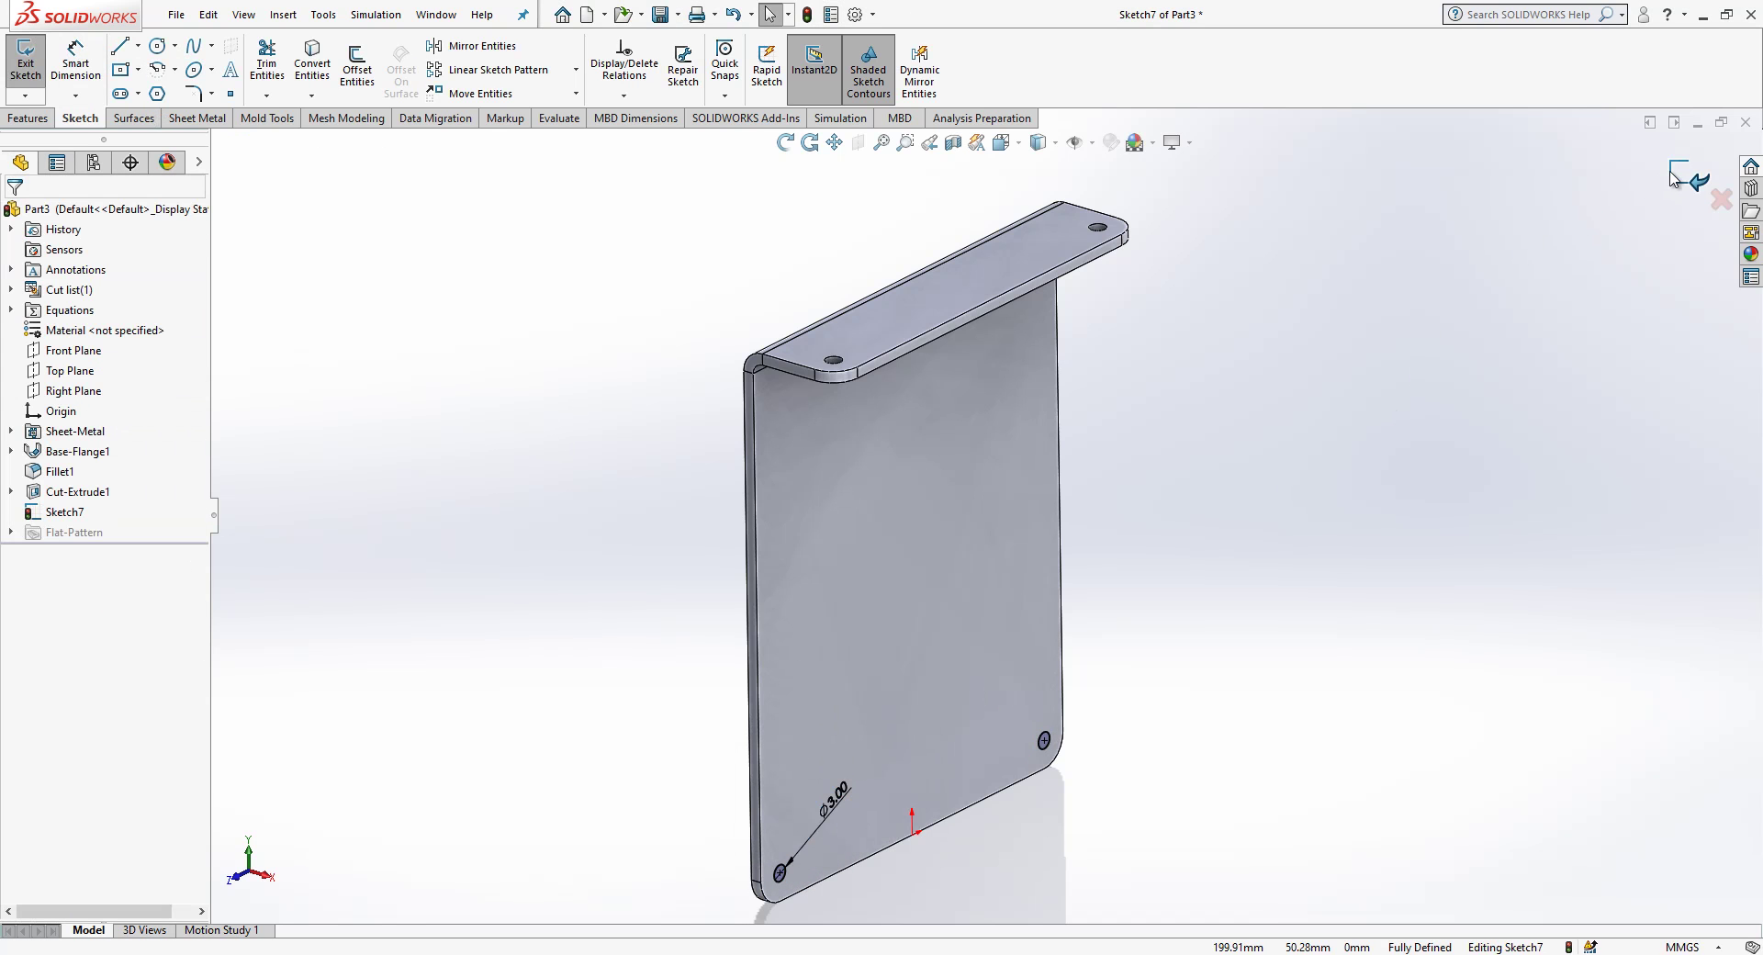
key("ctrl+b")
left_click(288, 82)
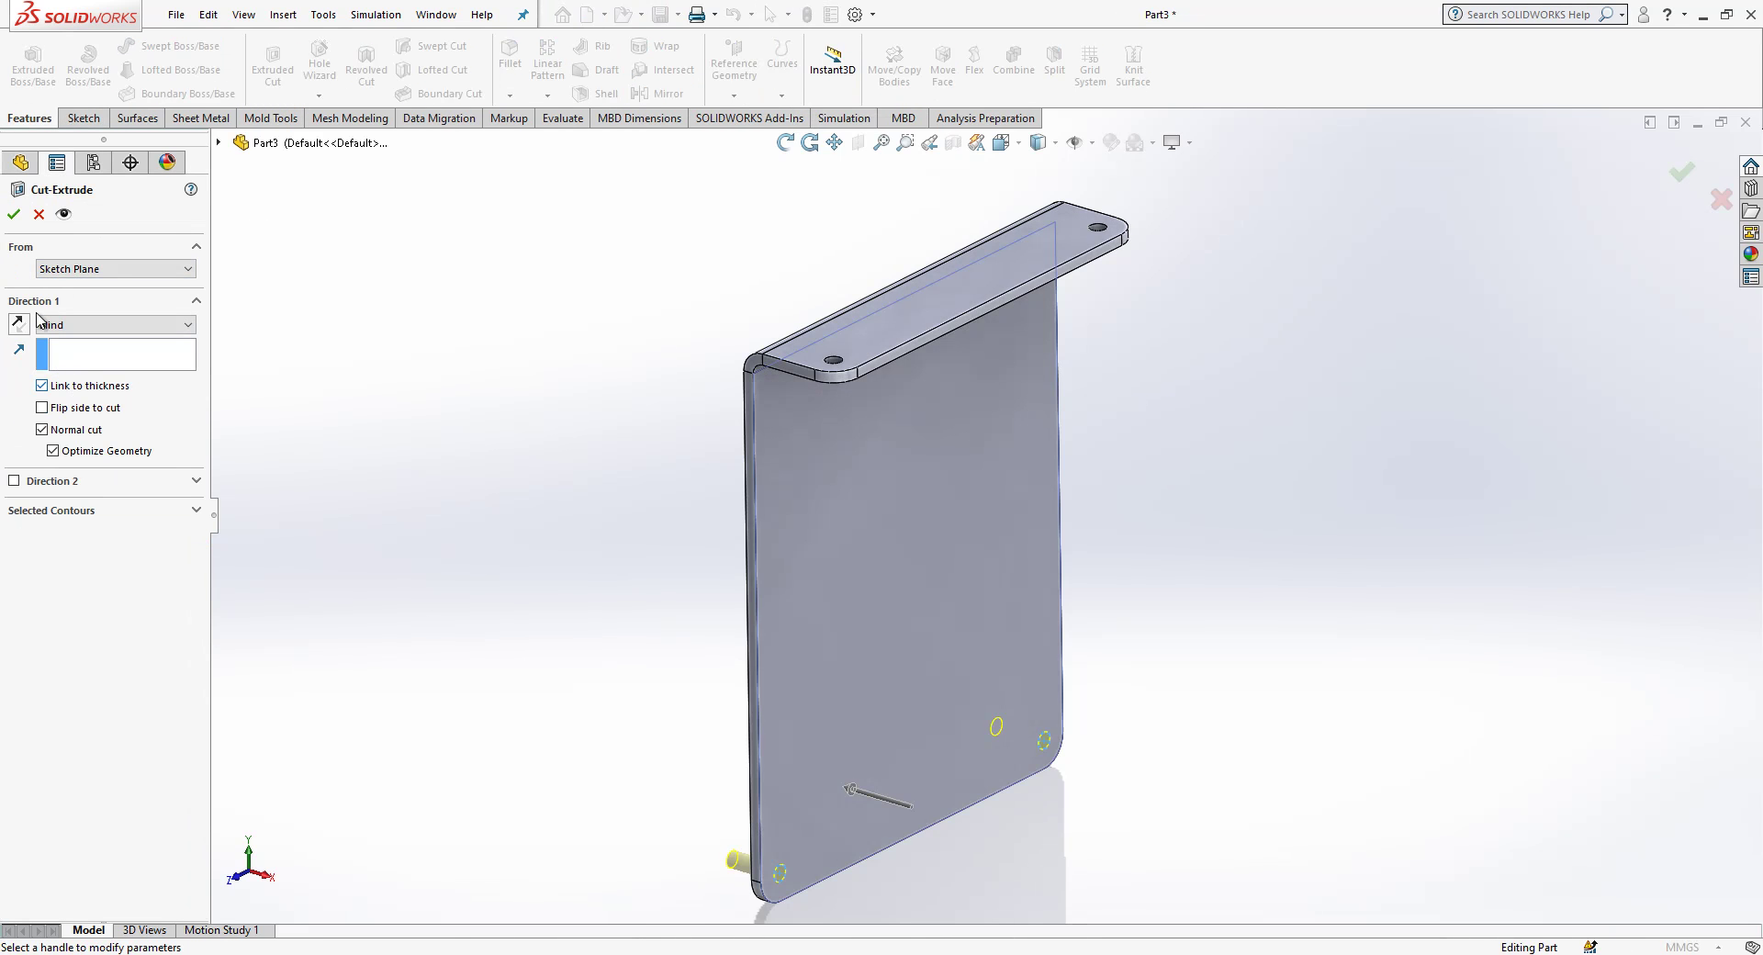
Step: Cut the two holes through the plate thickness and save the part as PP112
key("Return")
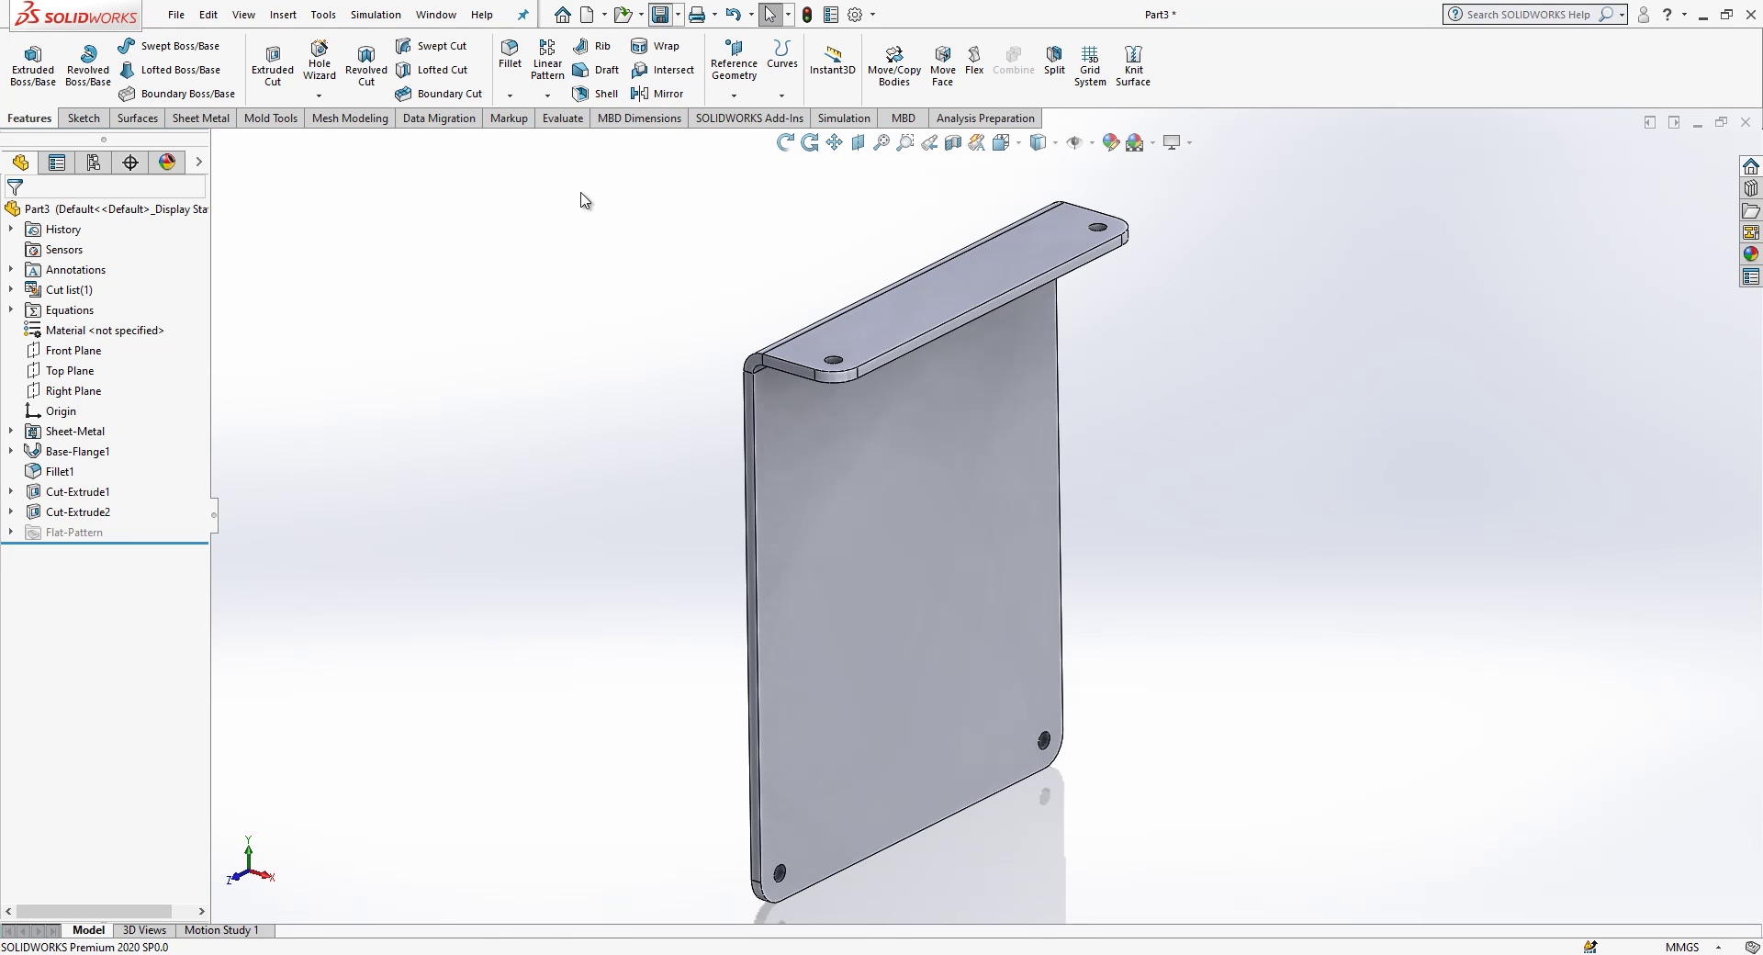
key("ctrl+s")
left_click(285, 152)
double_click(180, 748)
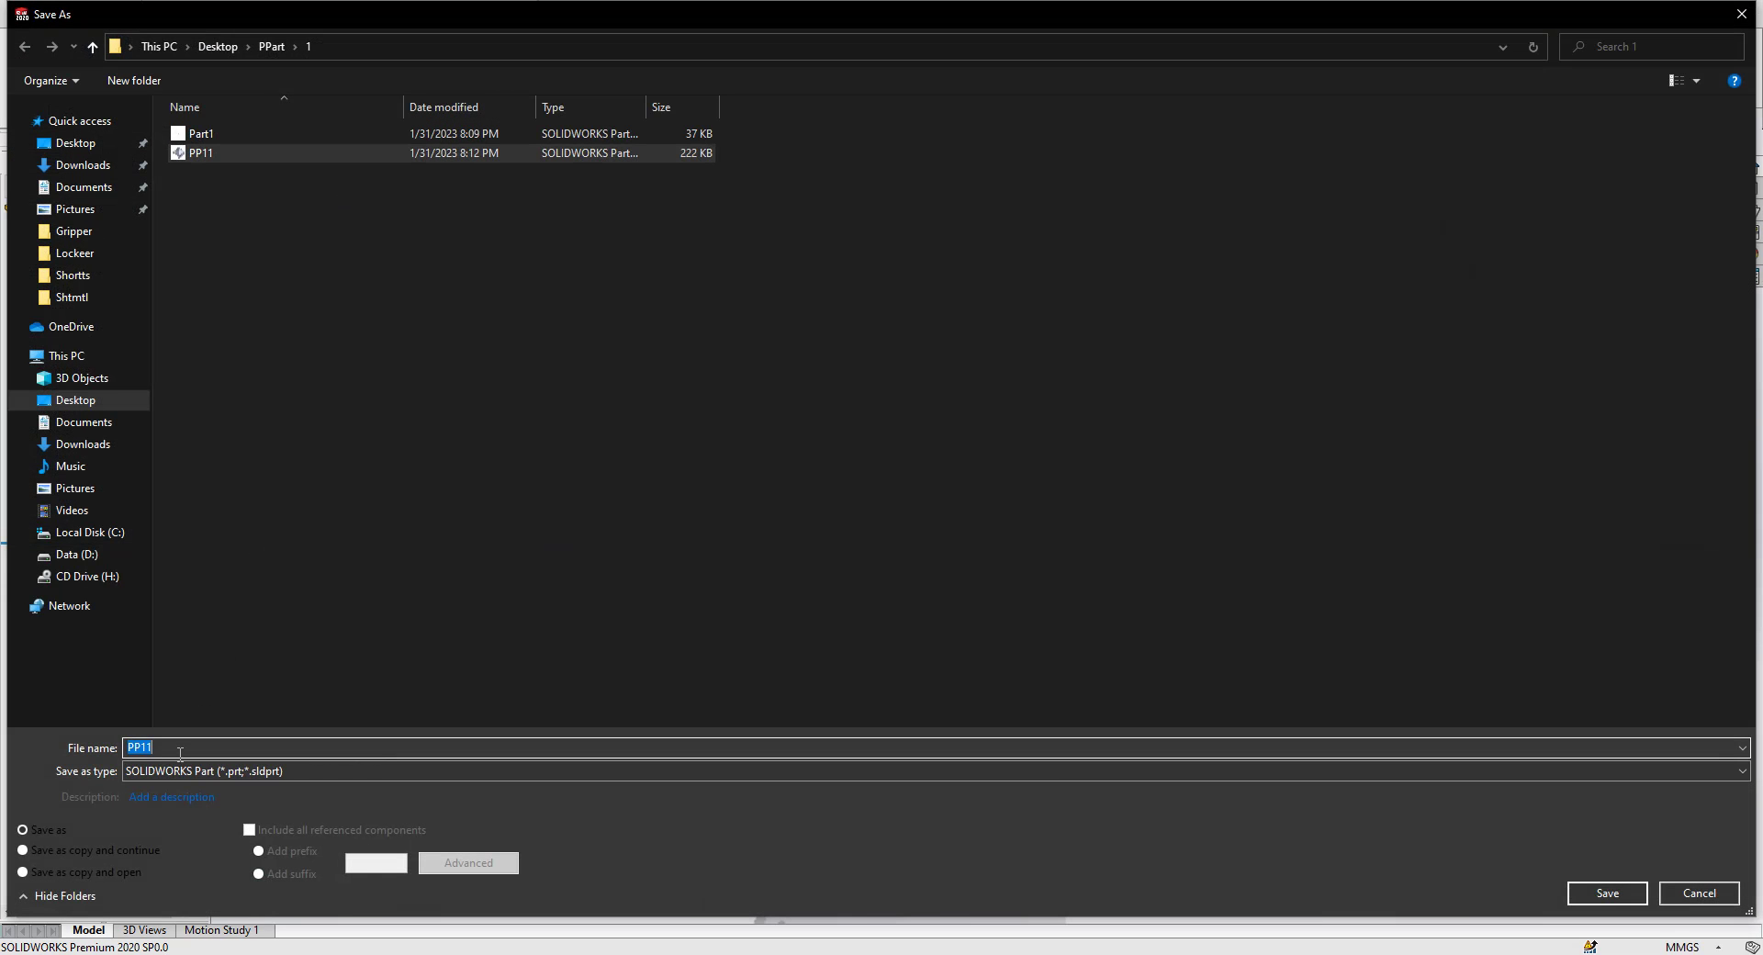
type("2")
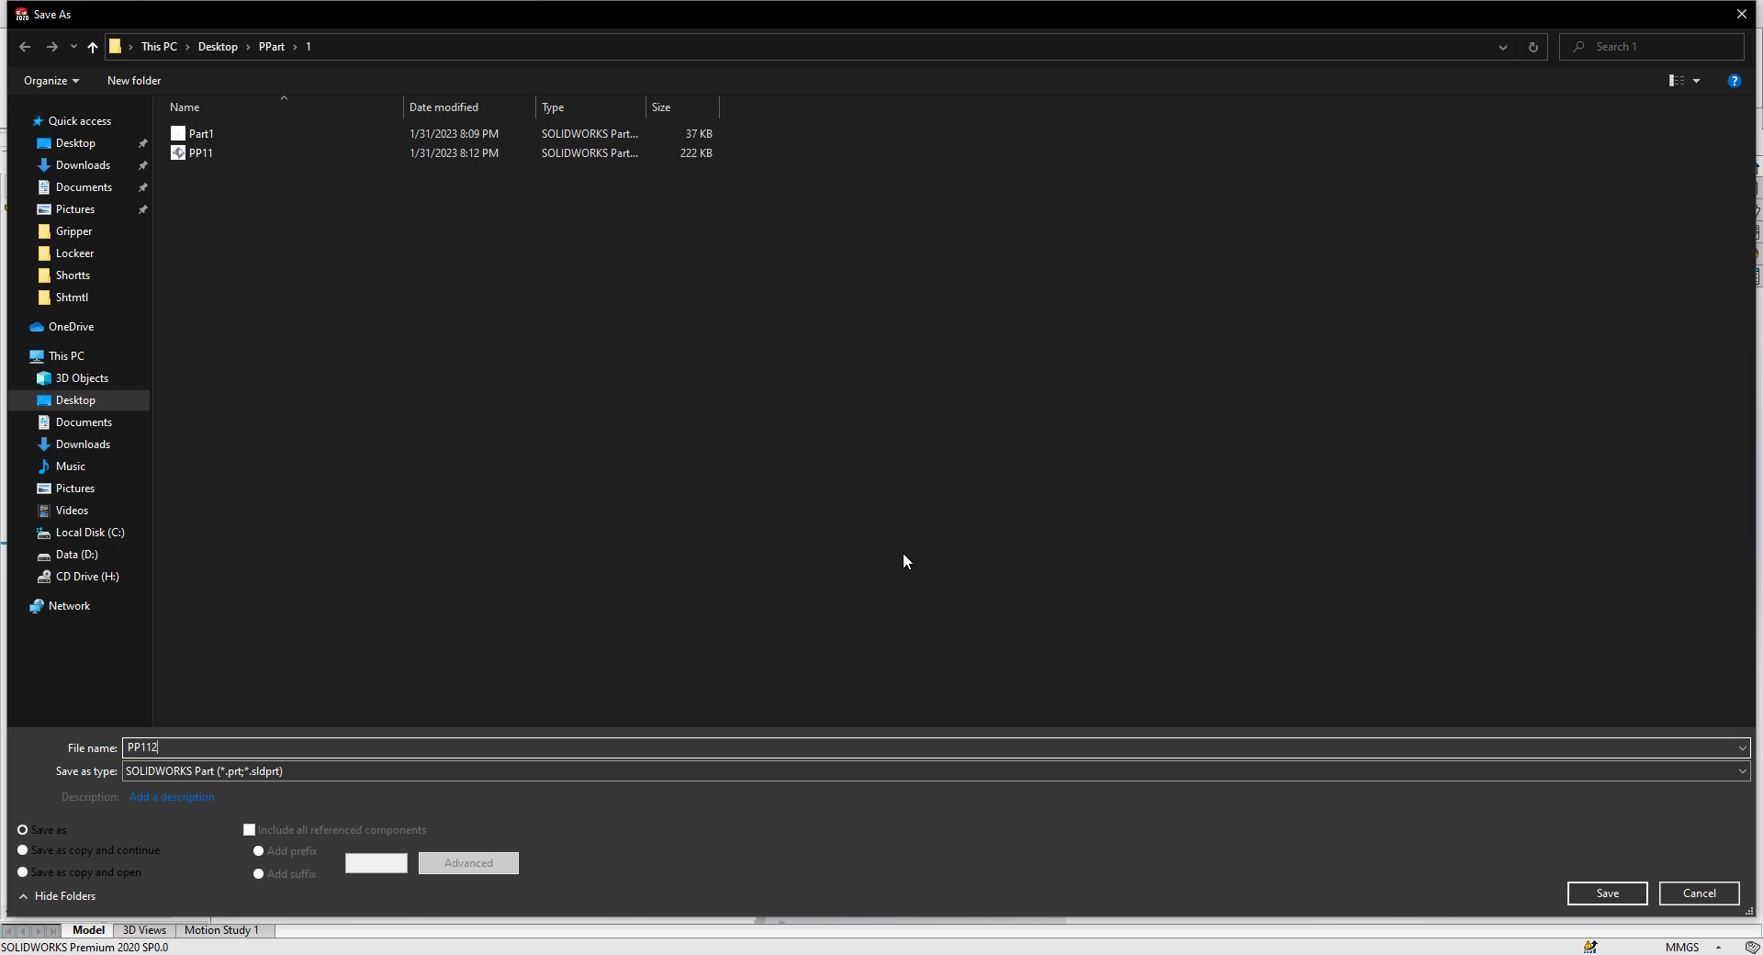
left_click(1596, 895)
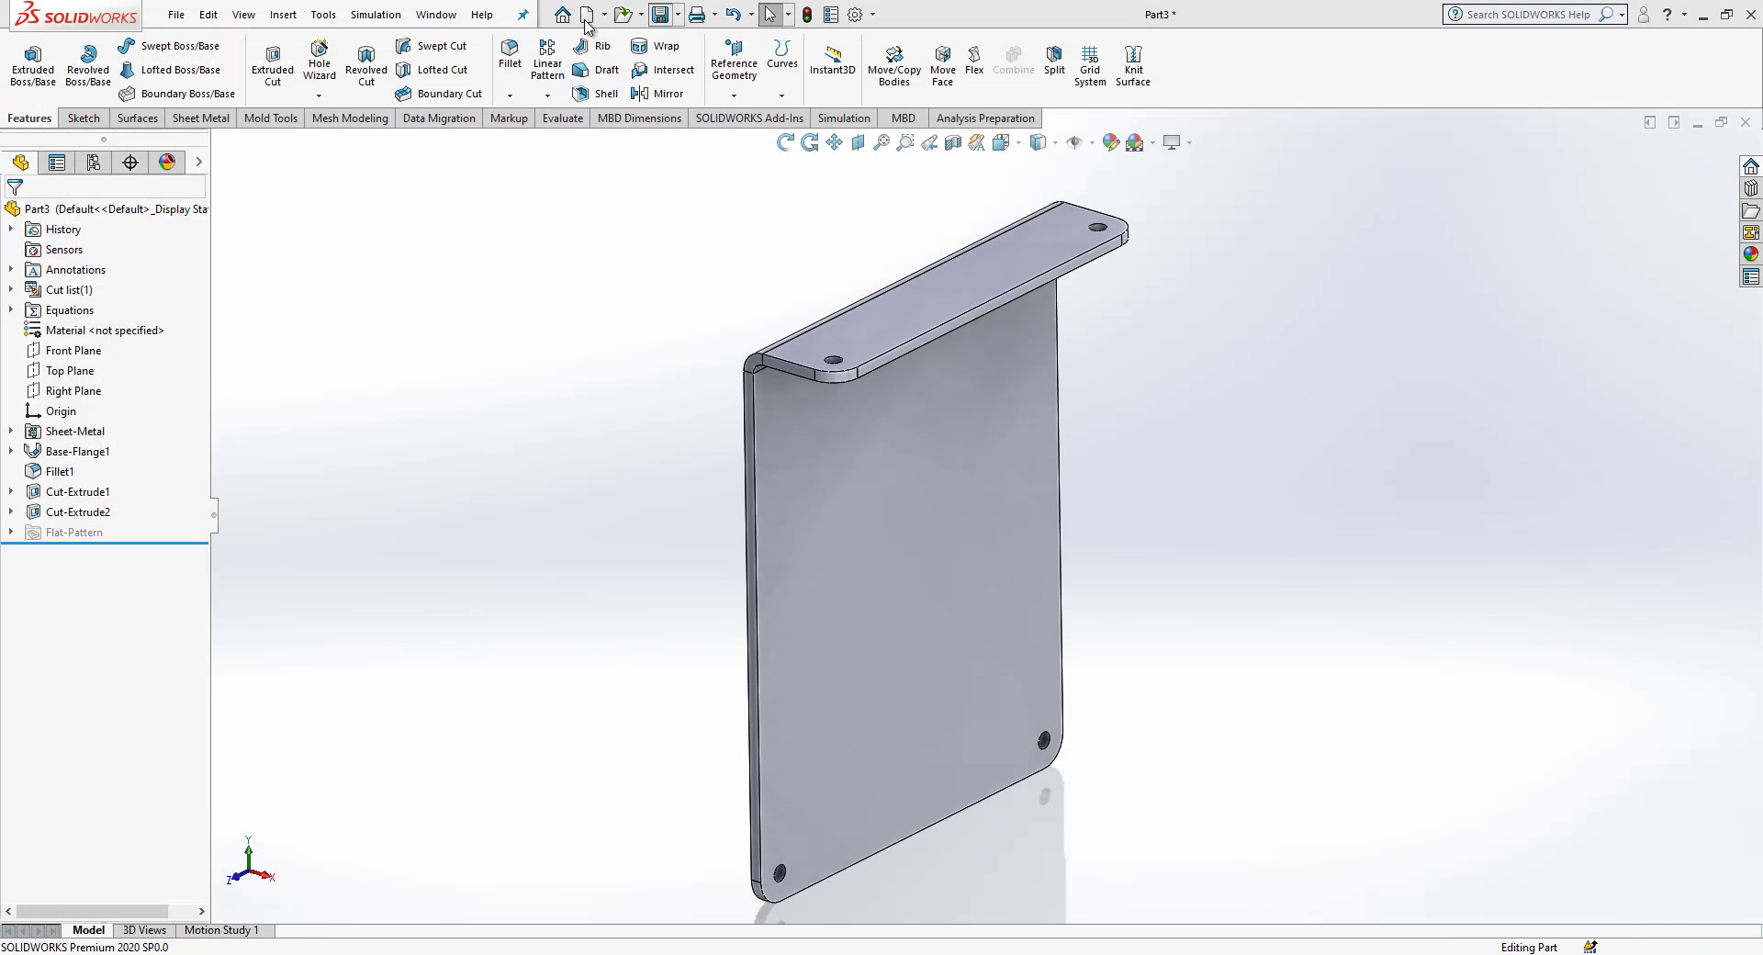
Step: Create a new assembly and insert the PP11 base and the PP112 plate beside it
left_click(585, 14)
left_click(467, 468)
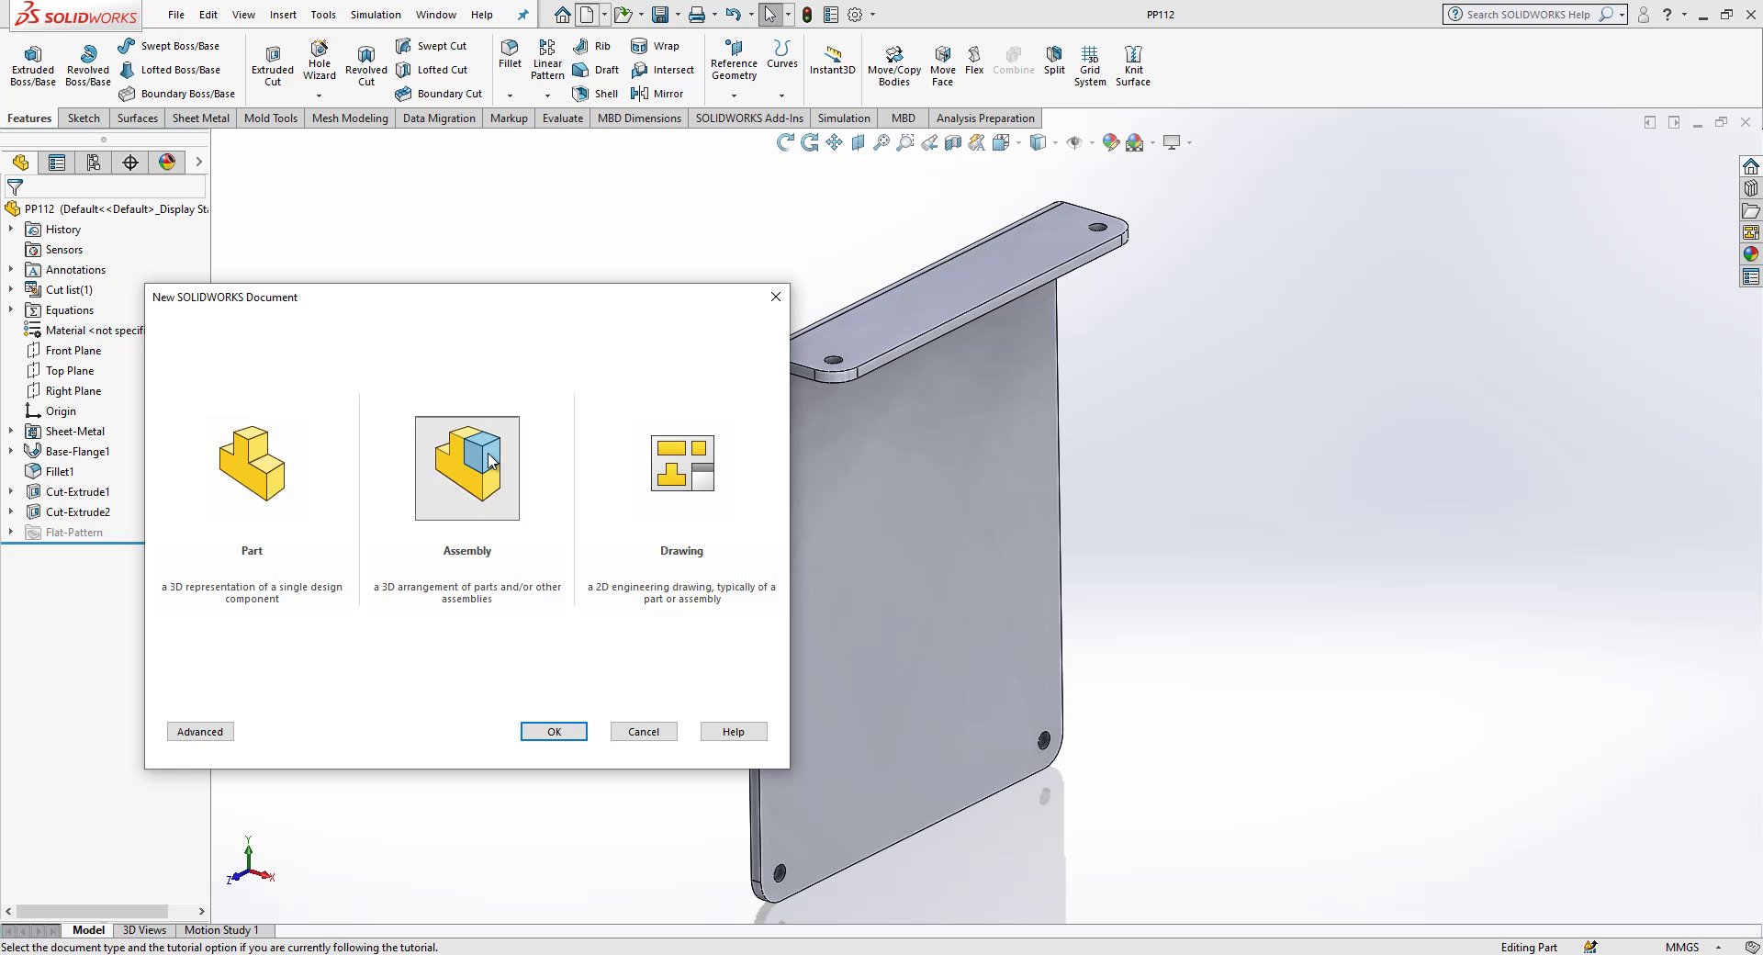
left_click(576, 732)
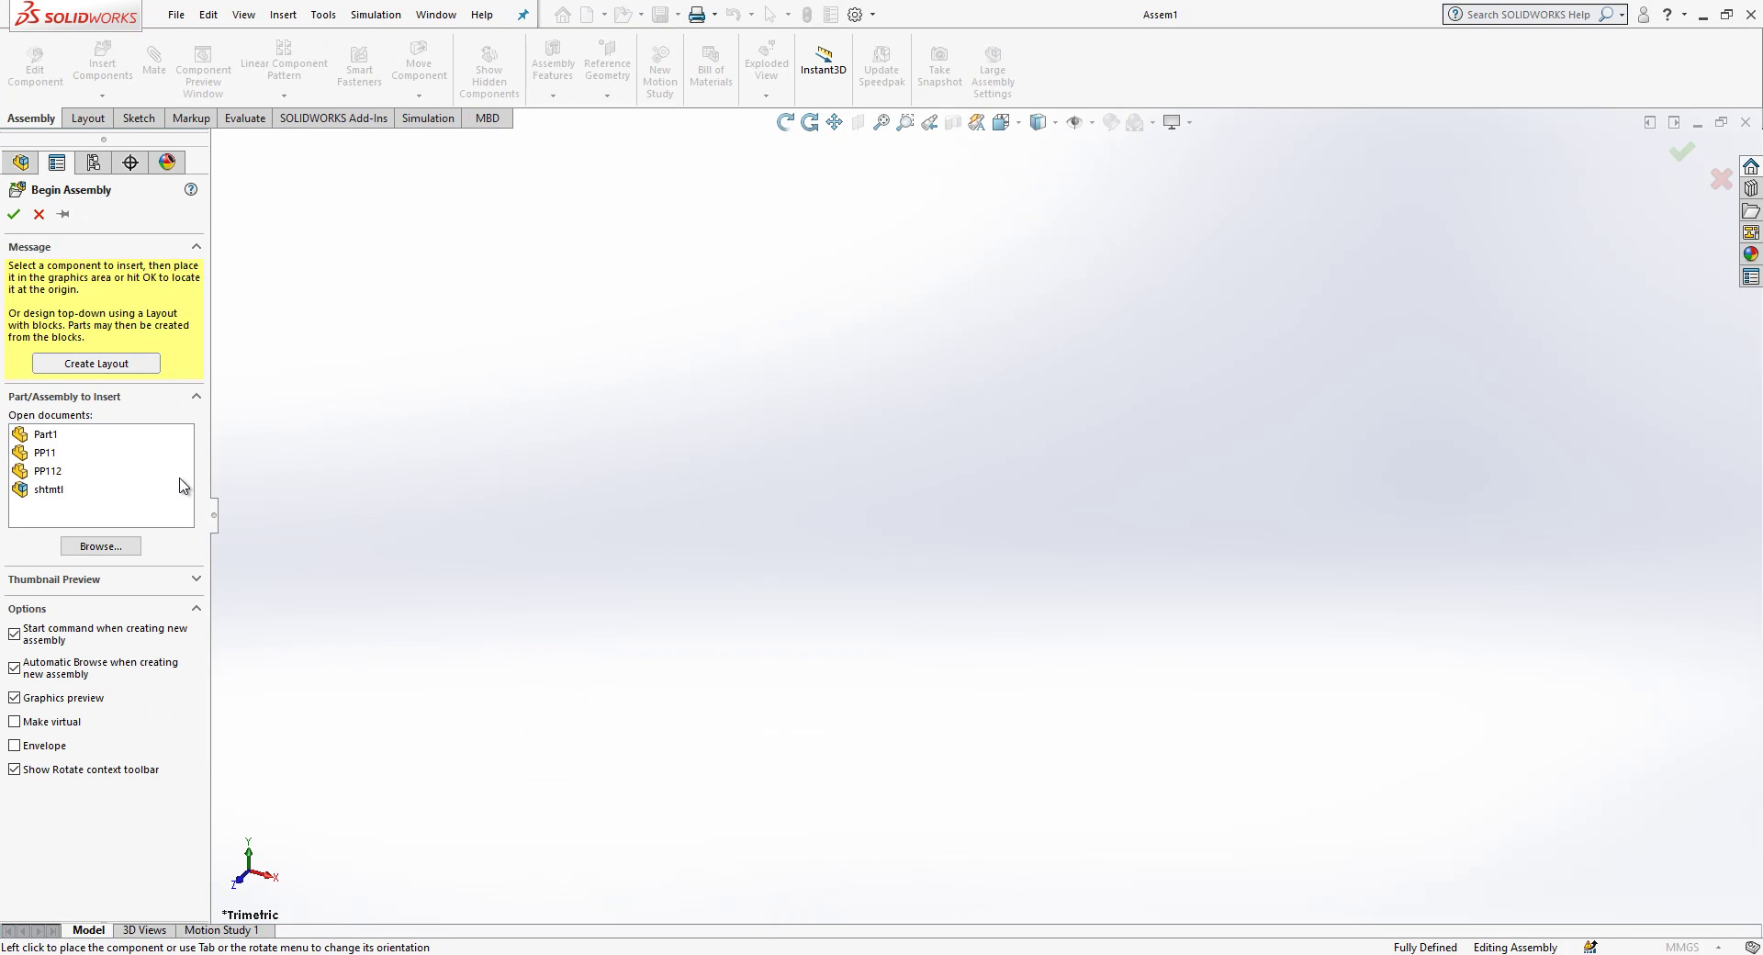
left_click(57, 457)
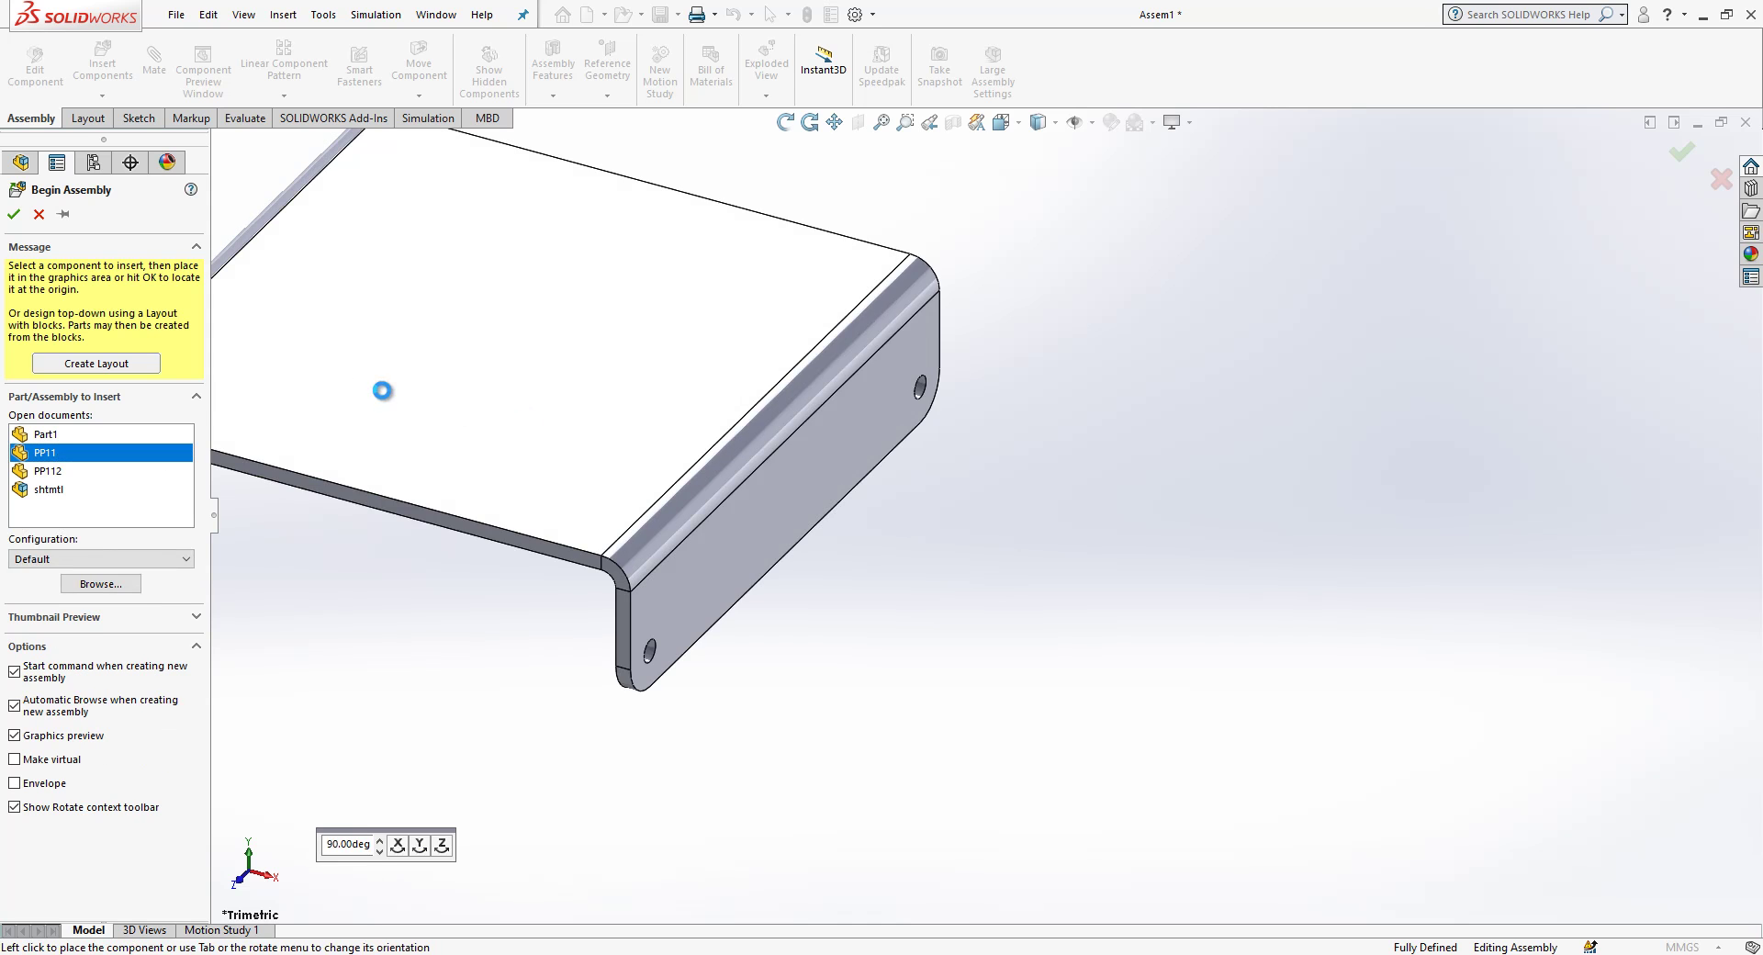
left_click(382, 391)
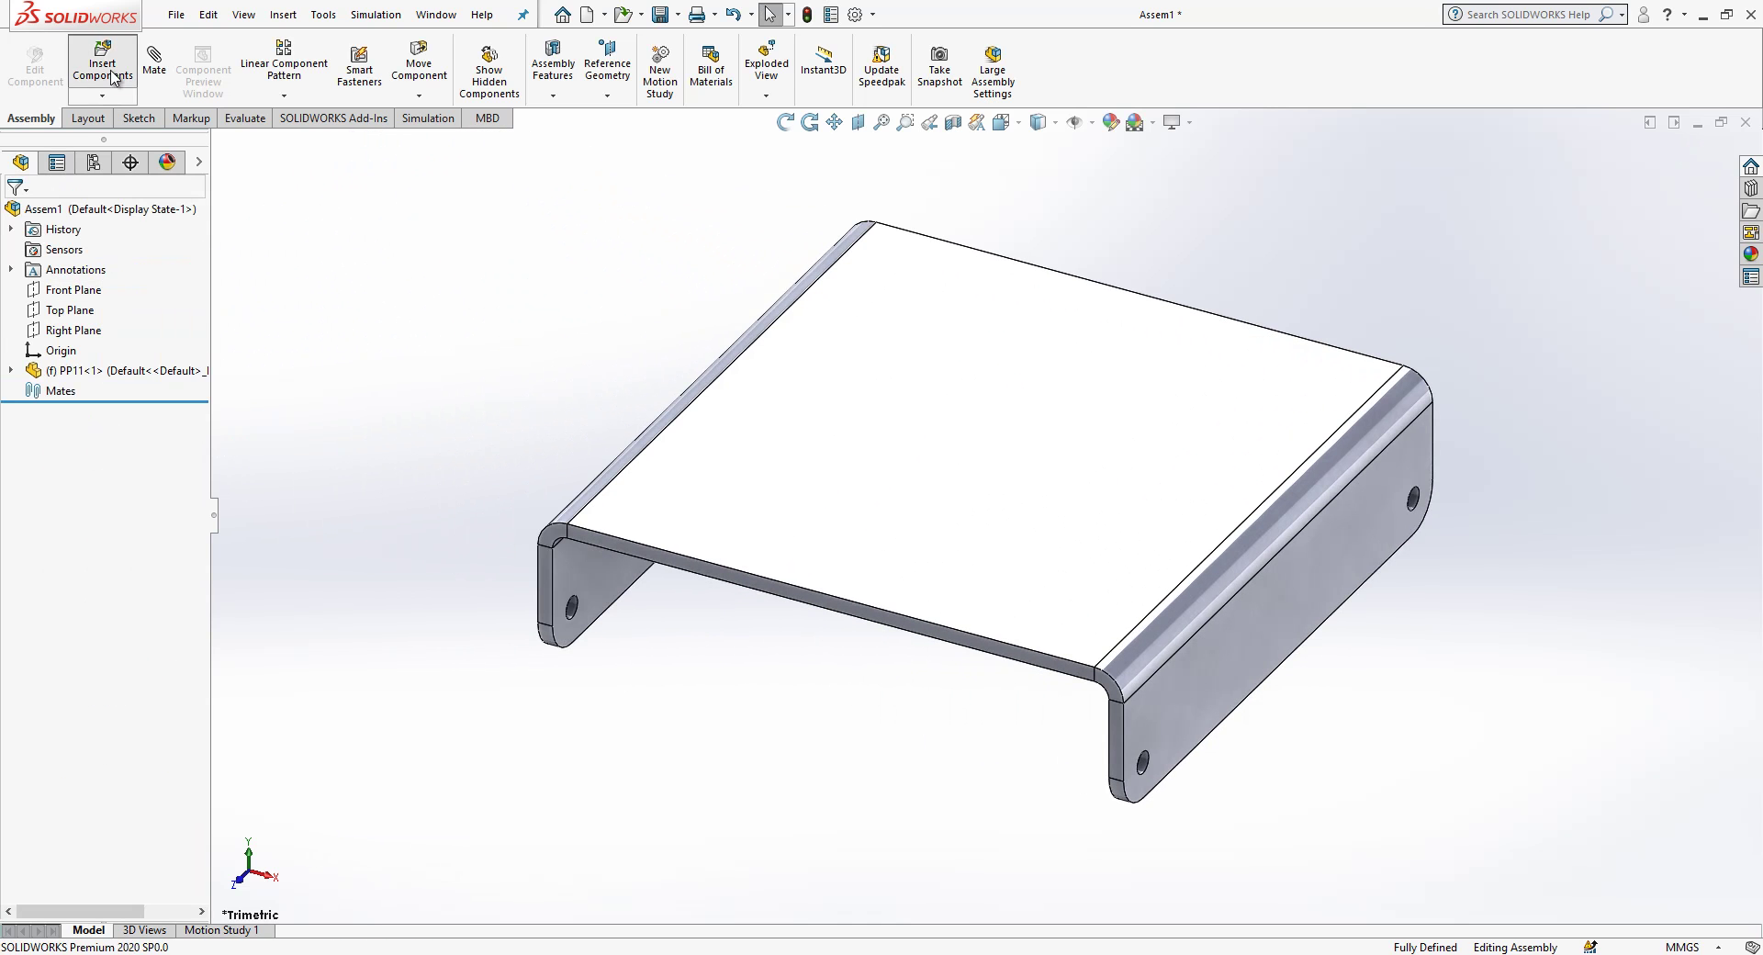
left_click(103, 69)
left_click(62, 456)
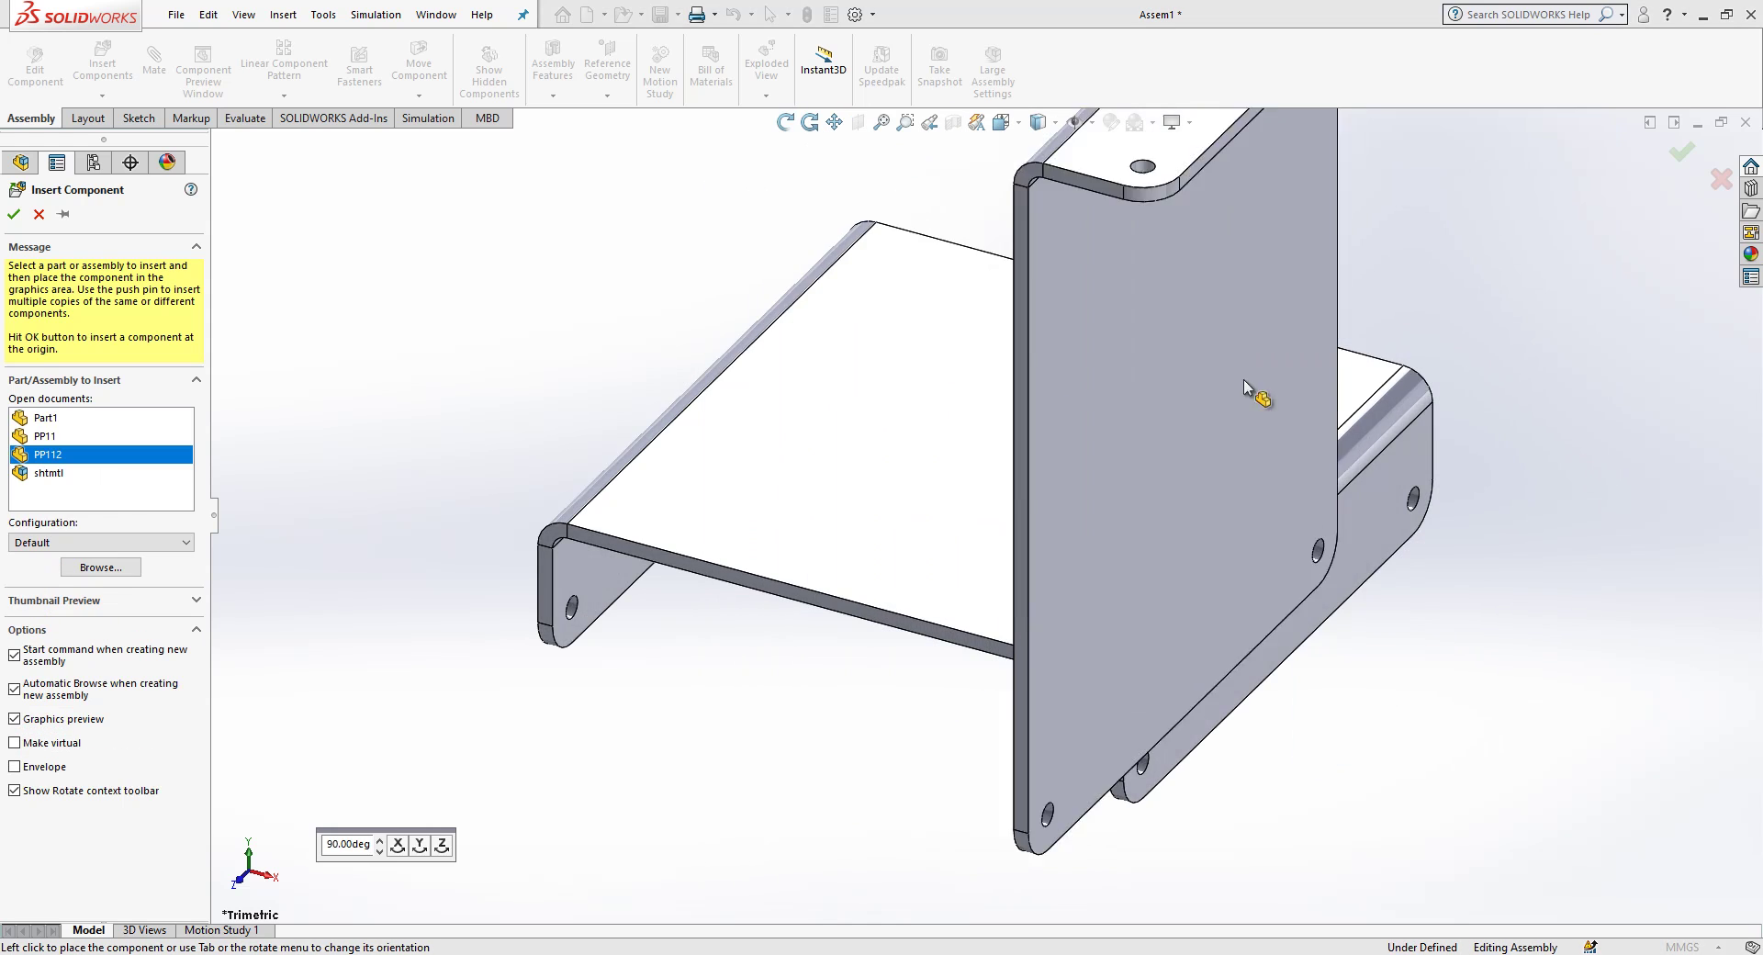
left_click(1203, 484)
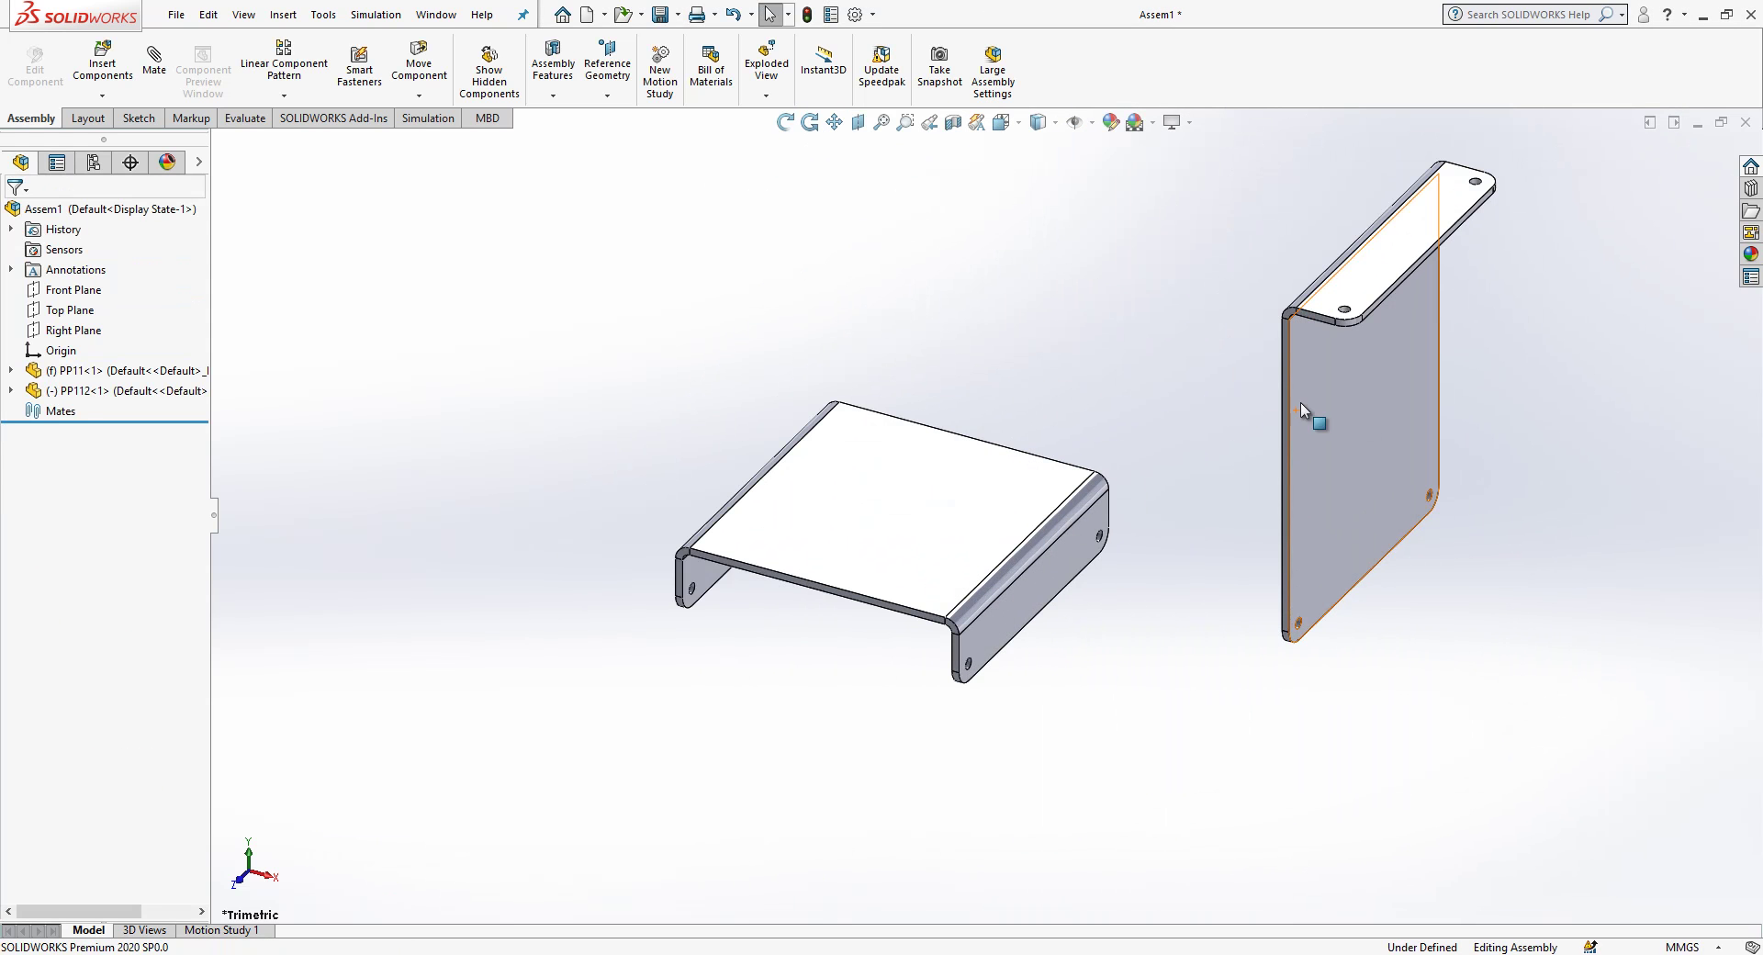
Step: Set PP11 to Float and select its Origin for mating
left_click(130, 375)
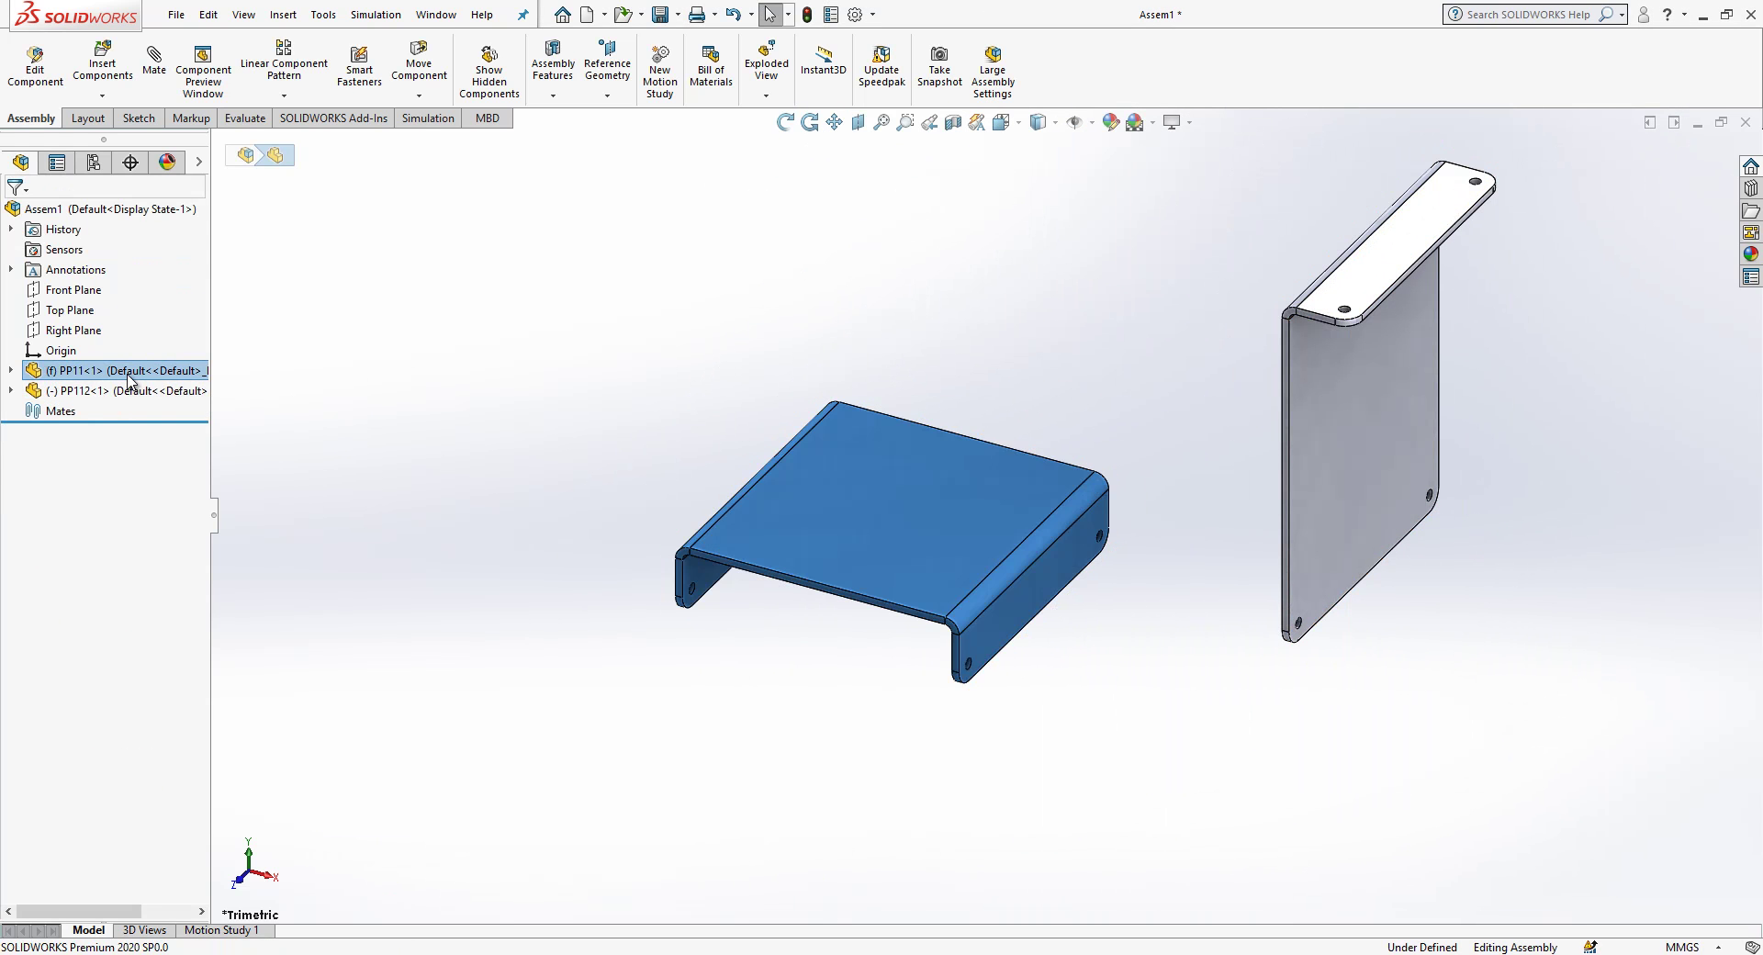
right_click(130, 377)
left_click(219, 566)
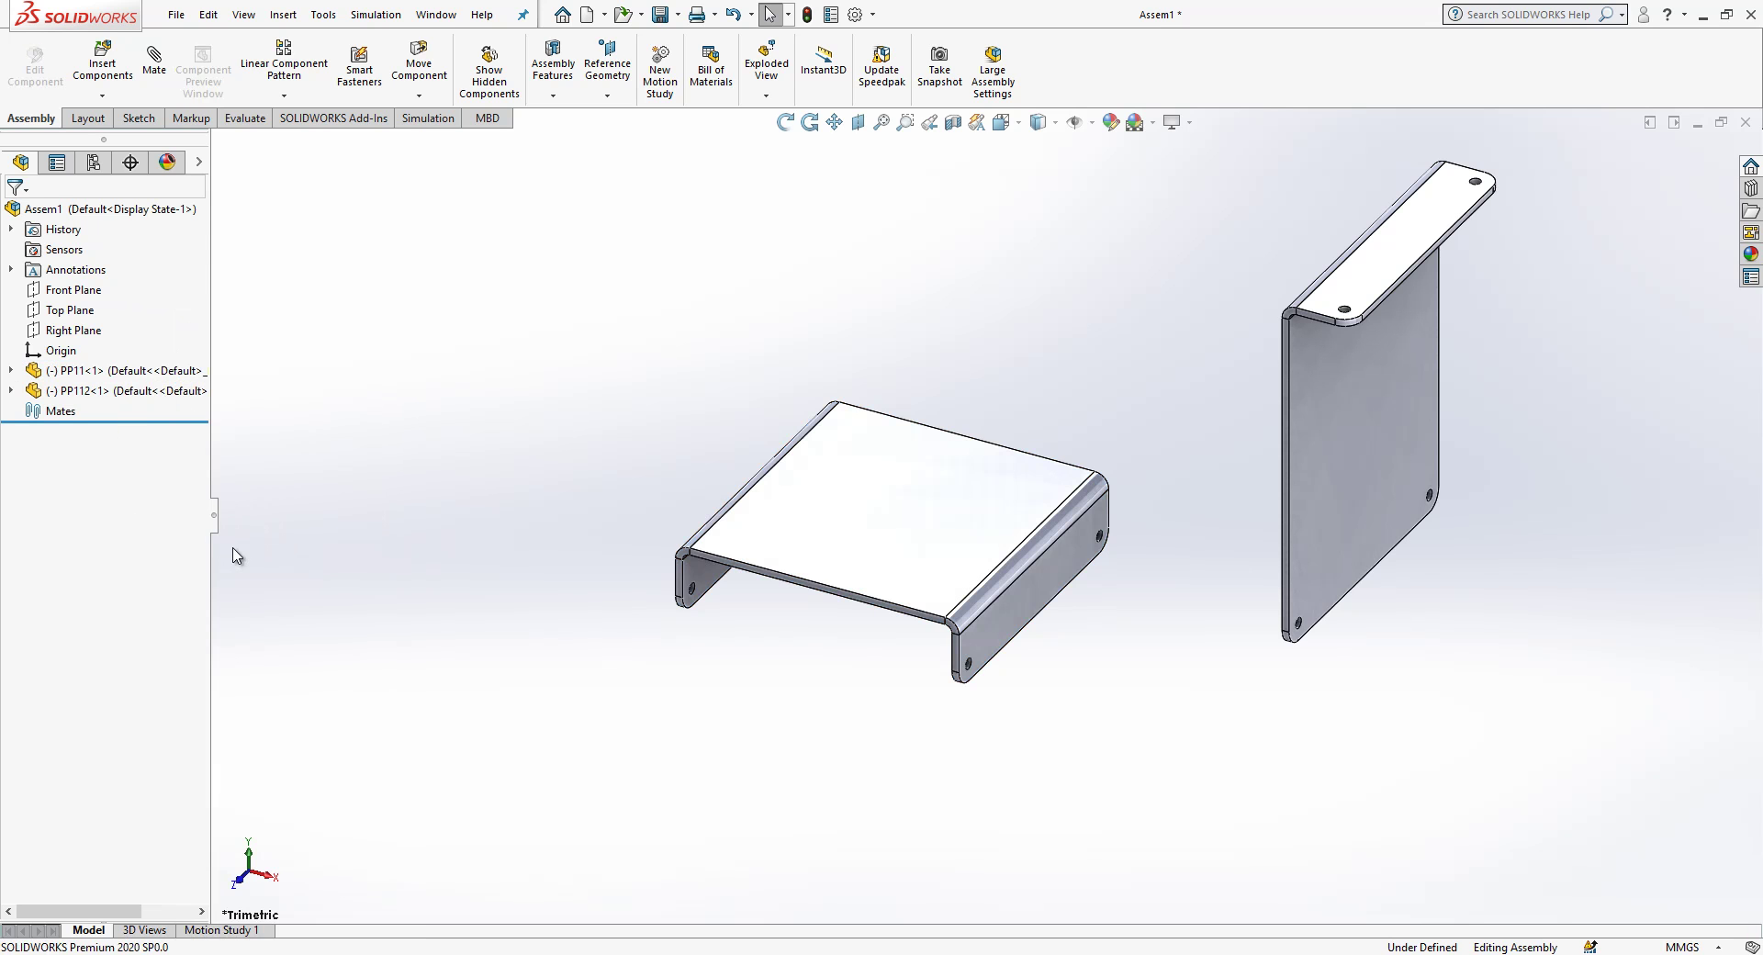
left_click(133, 371)
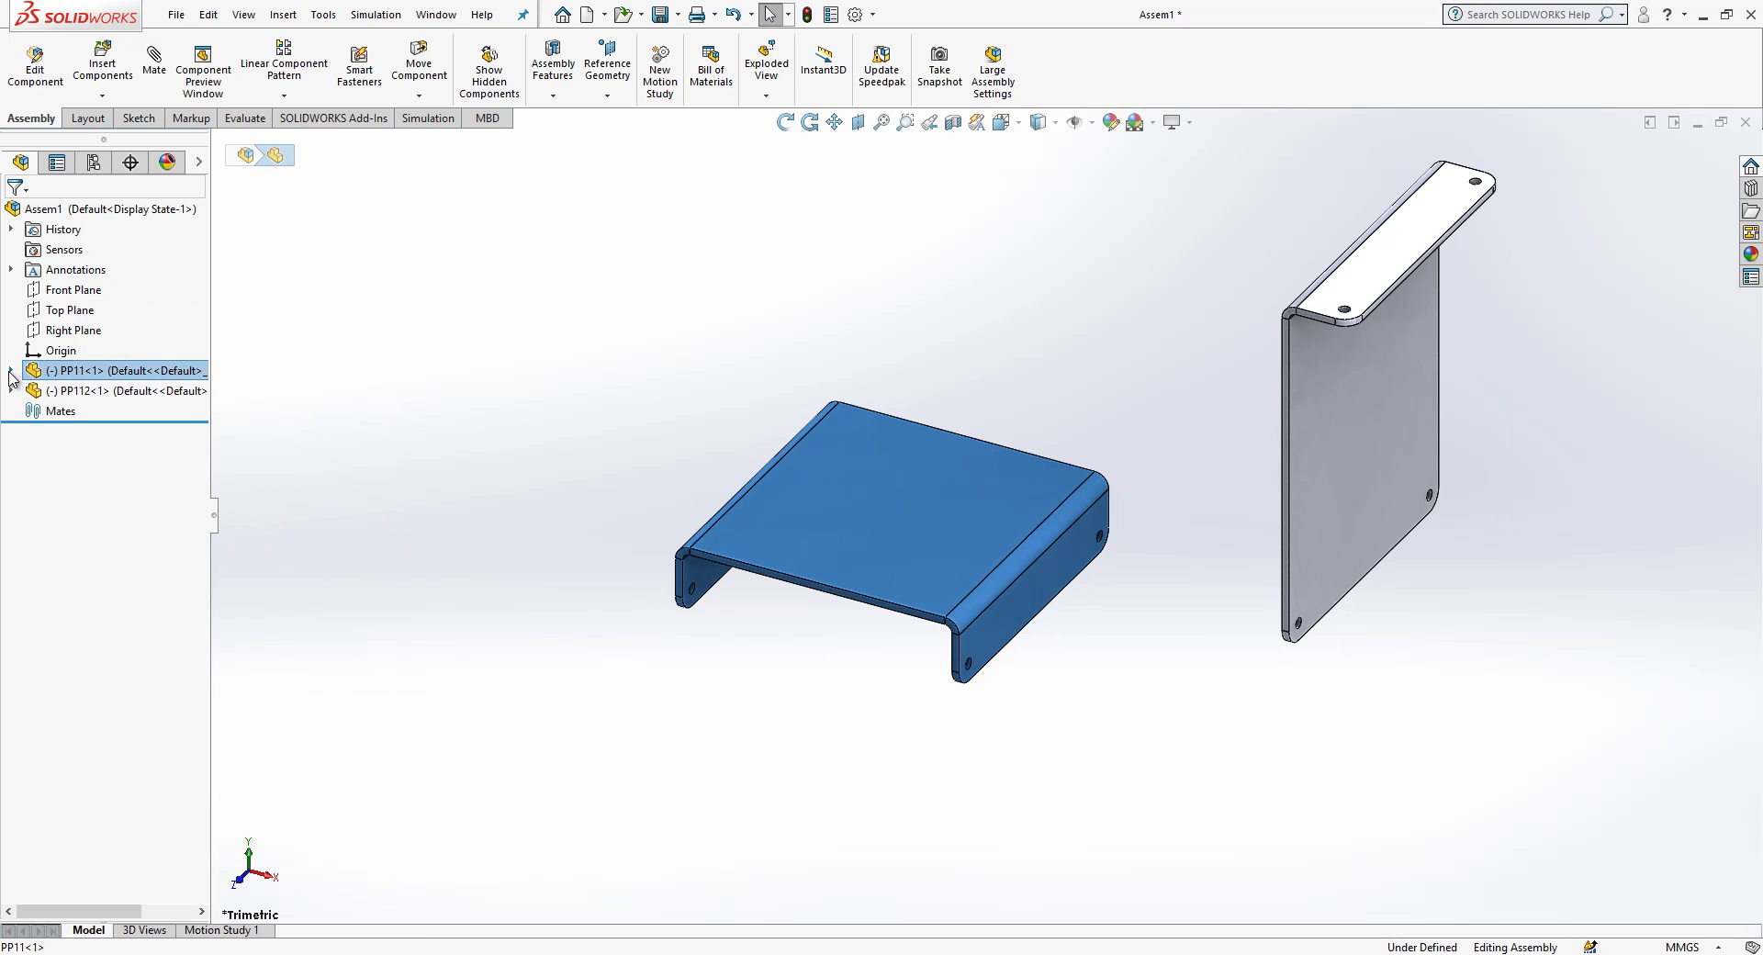
left_click(10, 370)
left_click(83, 573)
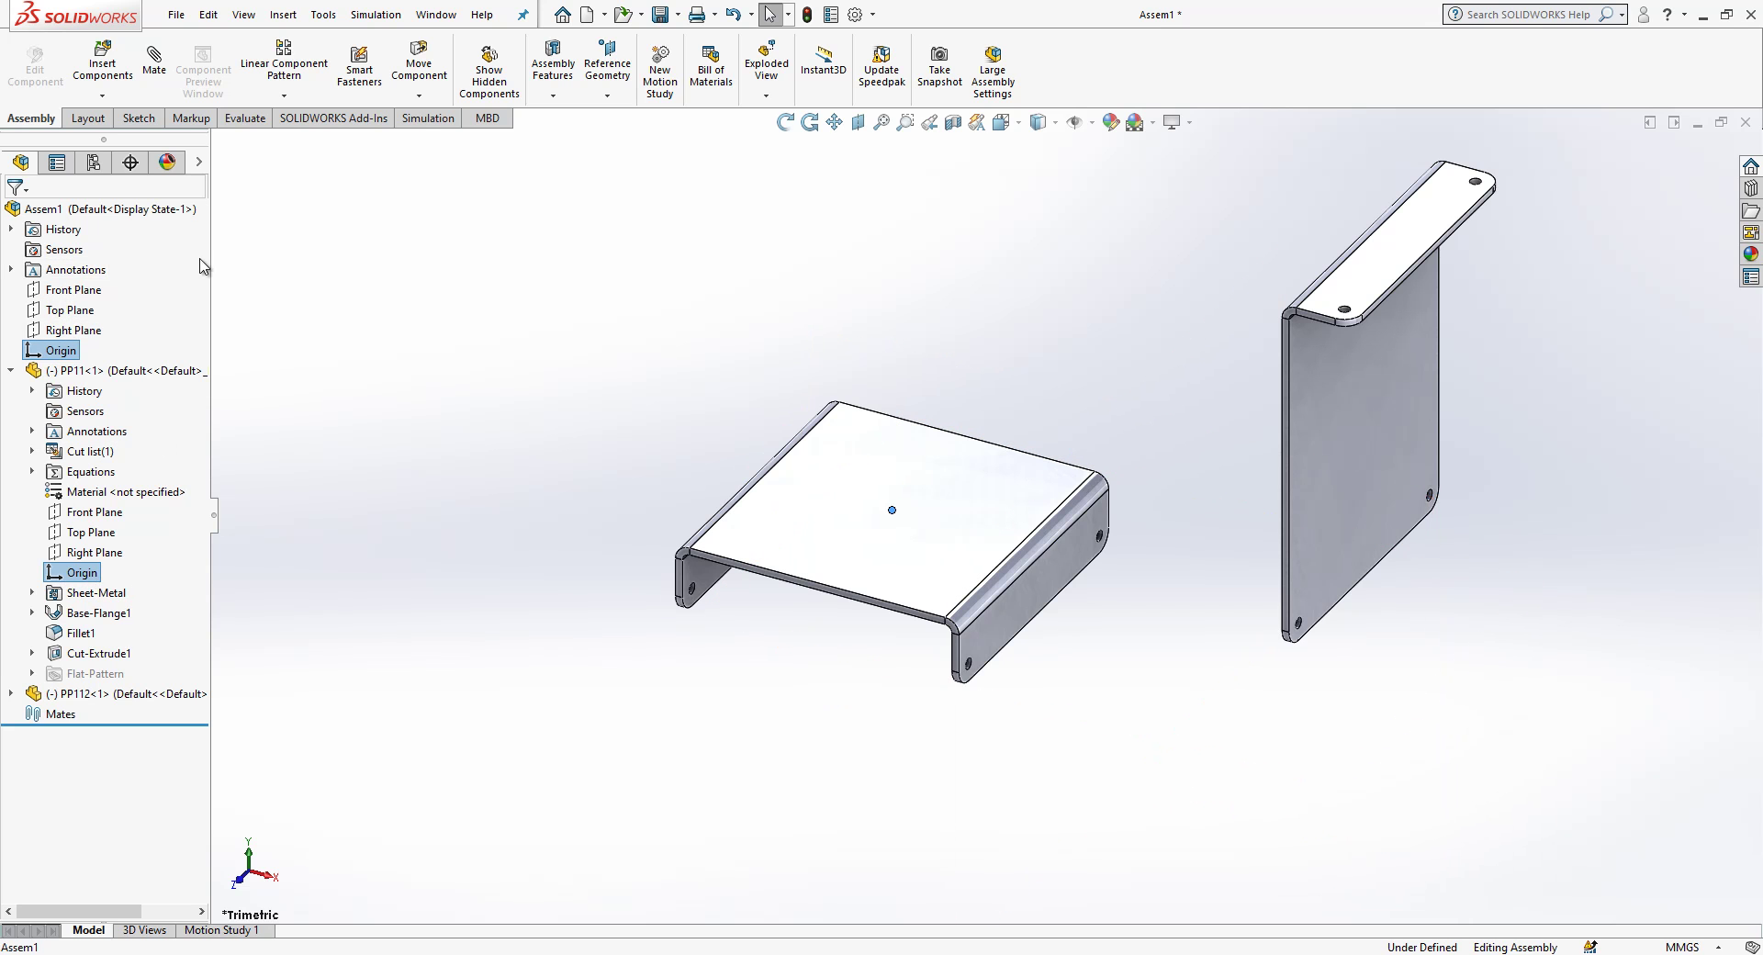
Step: Mate the origins of PP11 and PP112 coincident
left_click(263, 193)
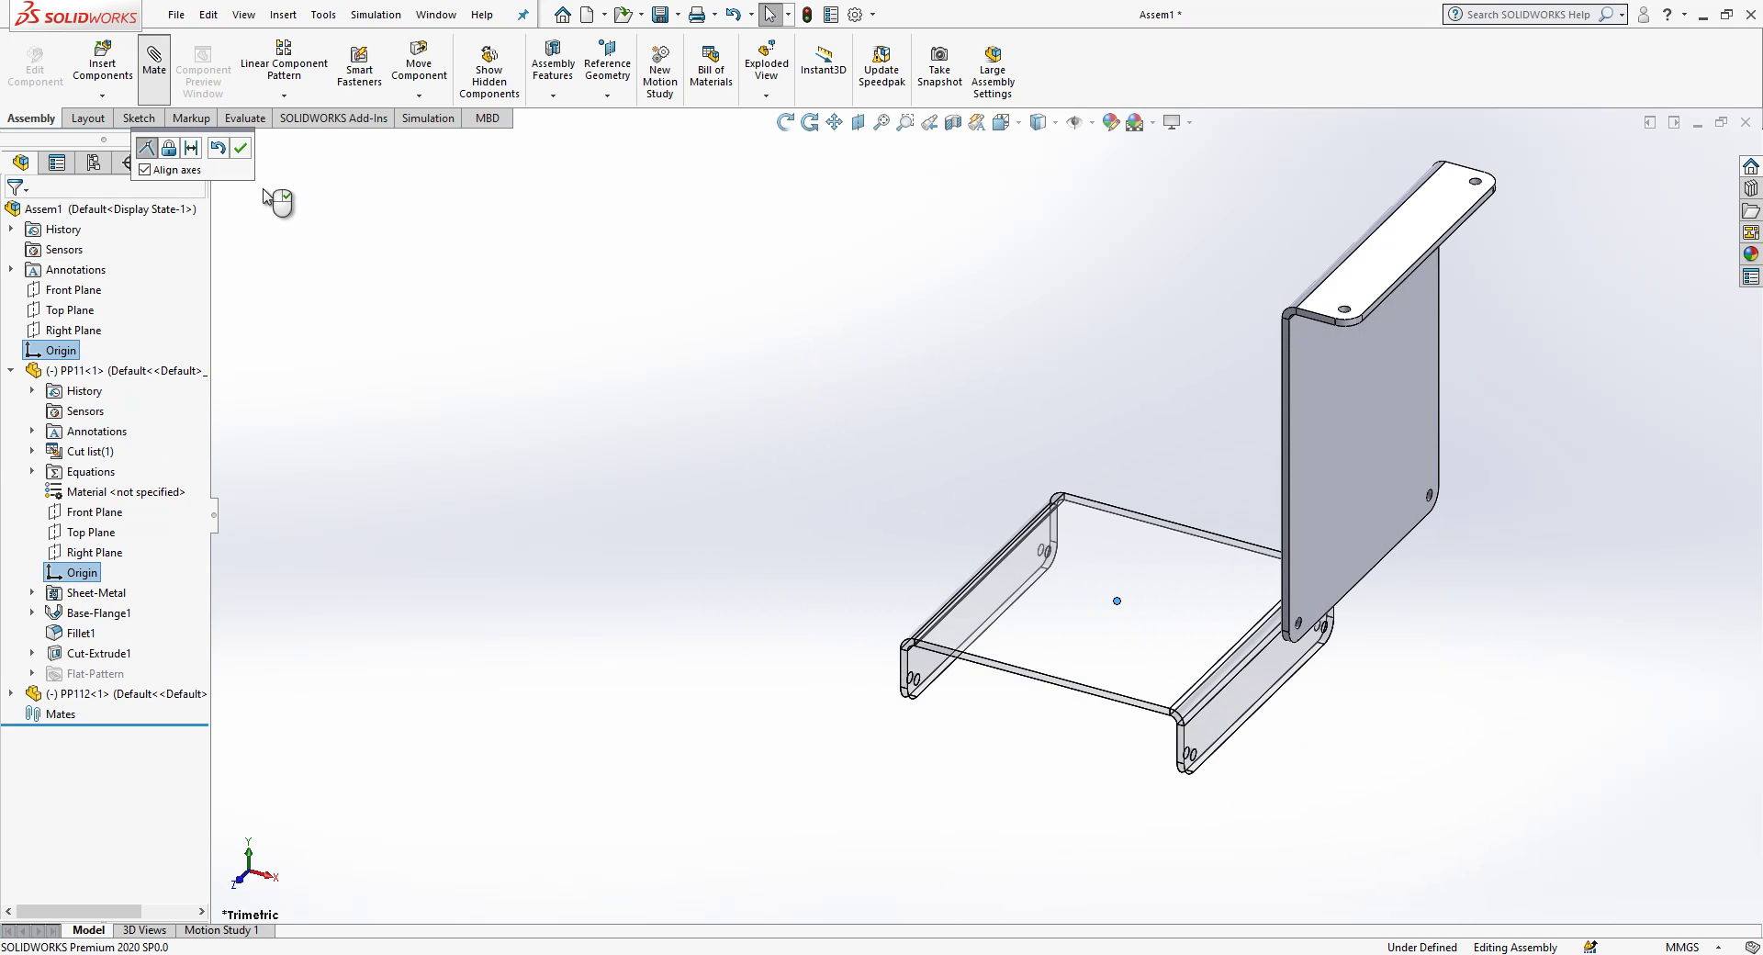
left_click(241, 149)
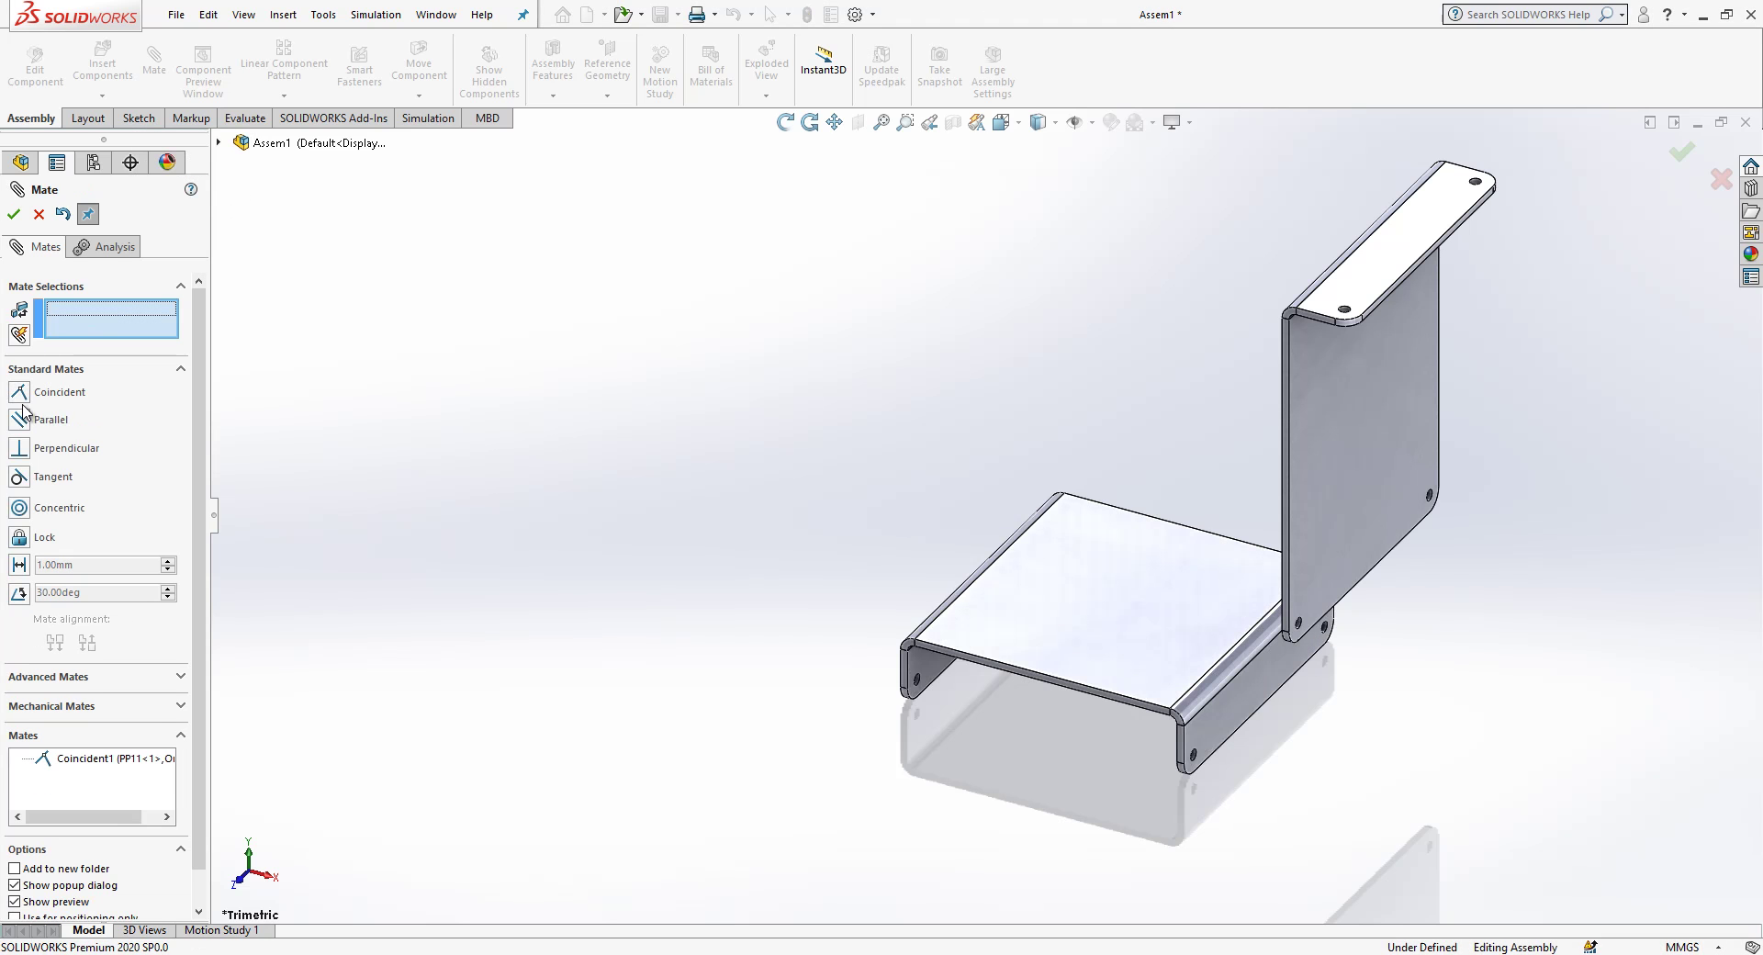
left_click(25, 215)
scroll(1350, 555, "down", 3)
scroll(684, 443, "down", 1)
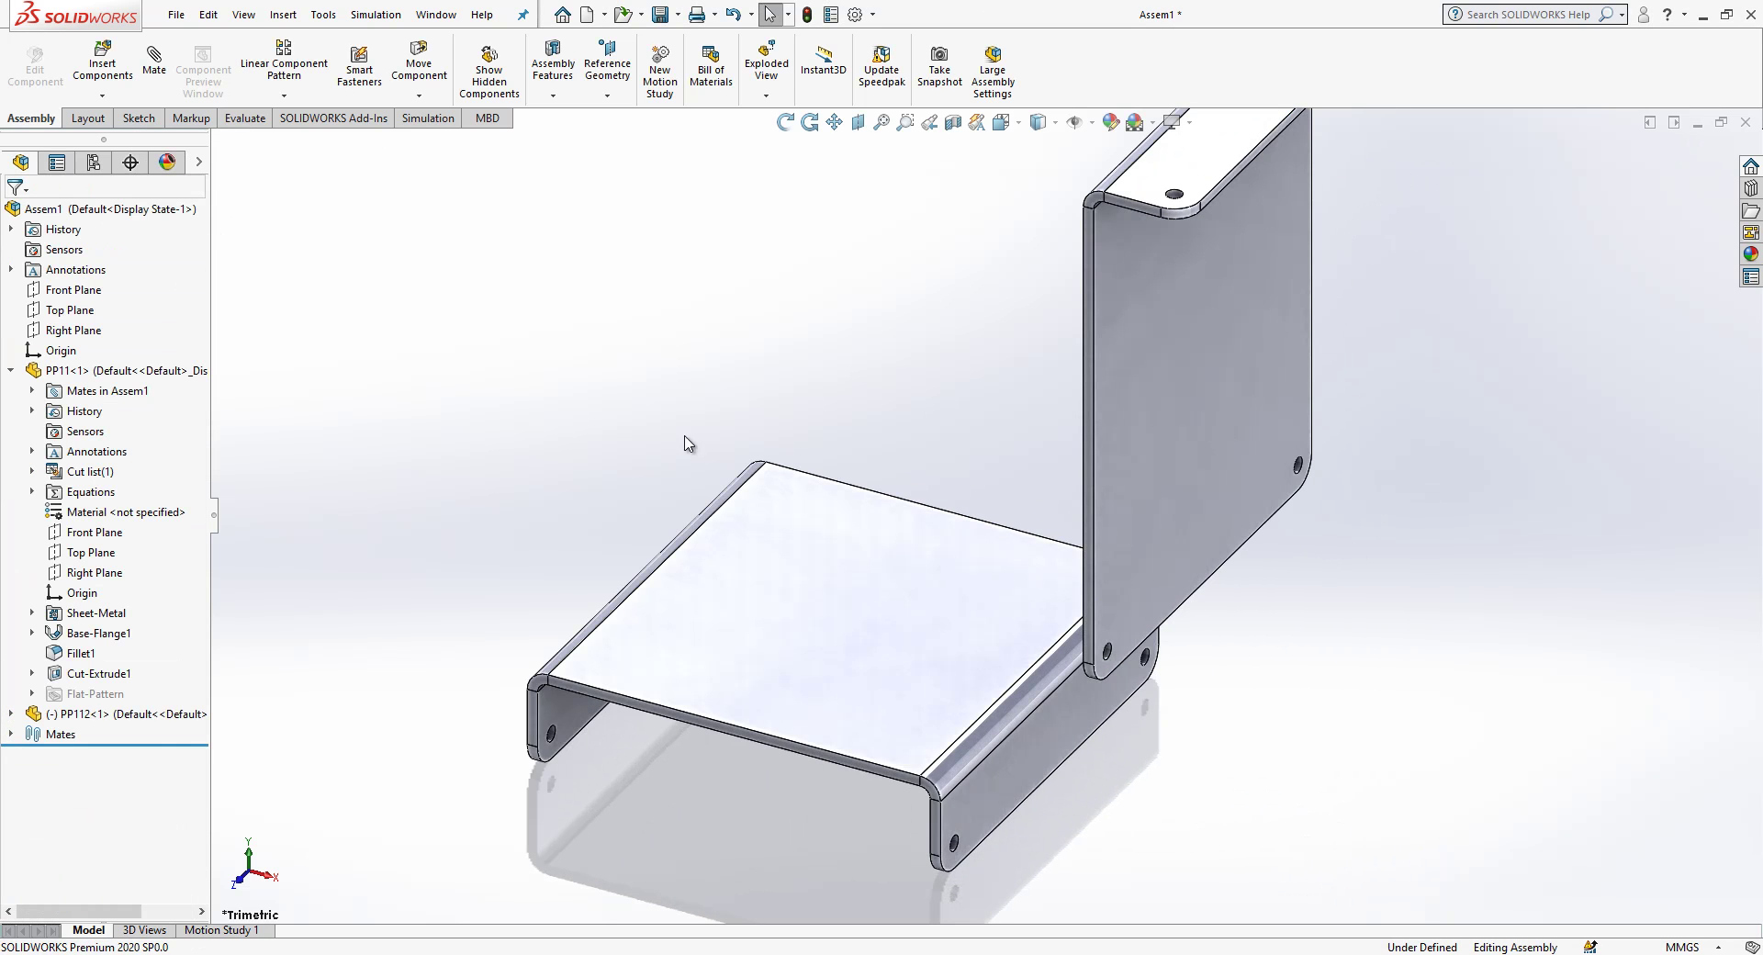
Step: Mate the plate's face coincident with the base's side face
left_click(1110, 542)
middle_click_drag(1110, 541, 774, 720)
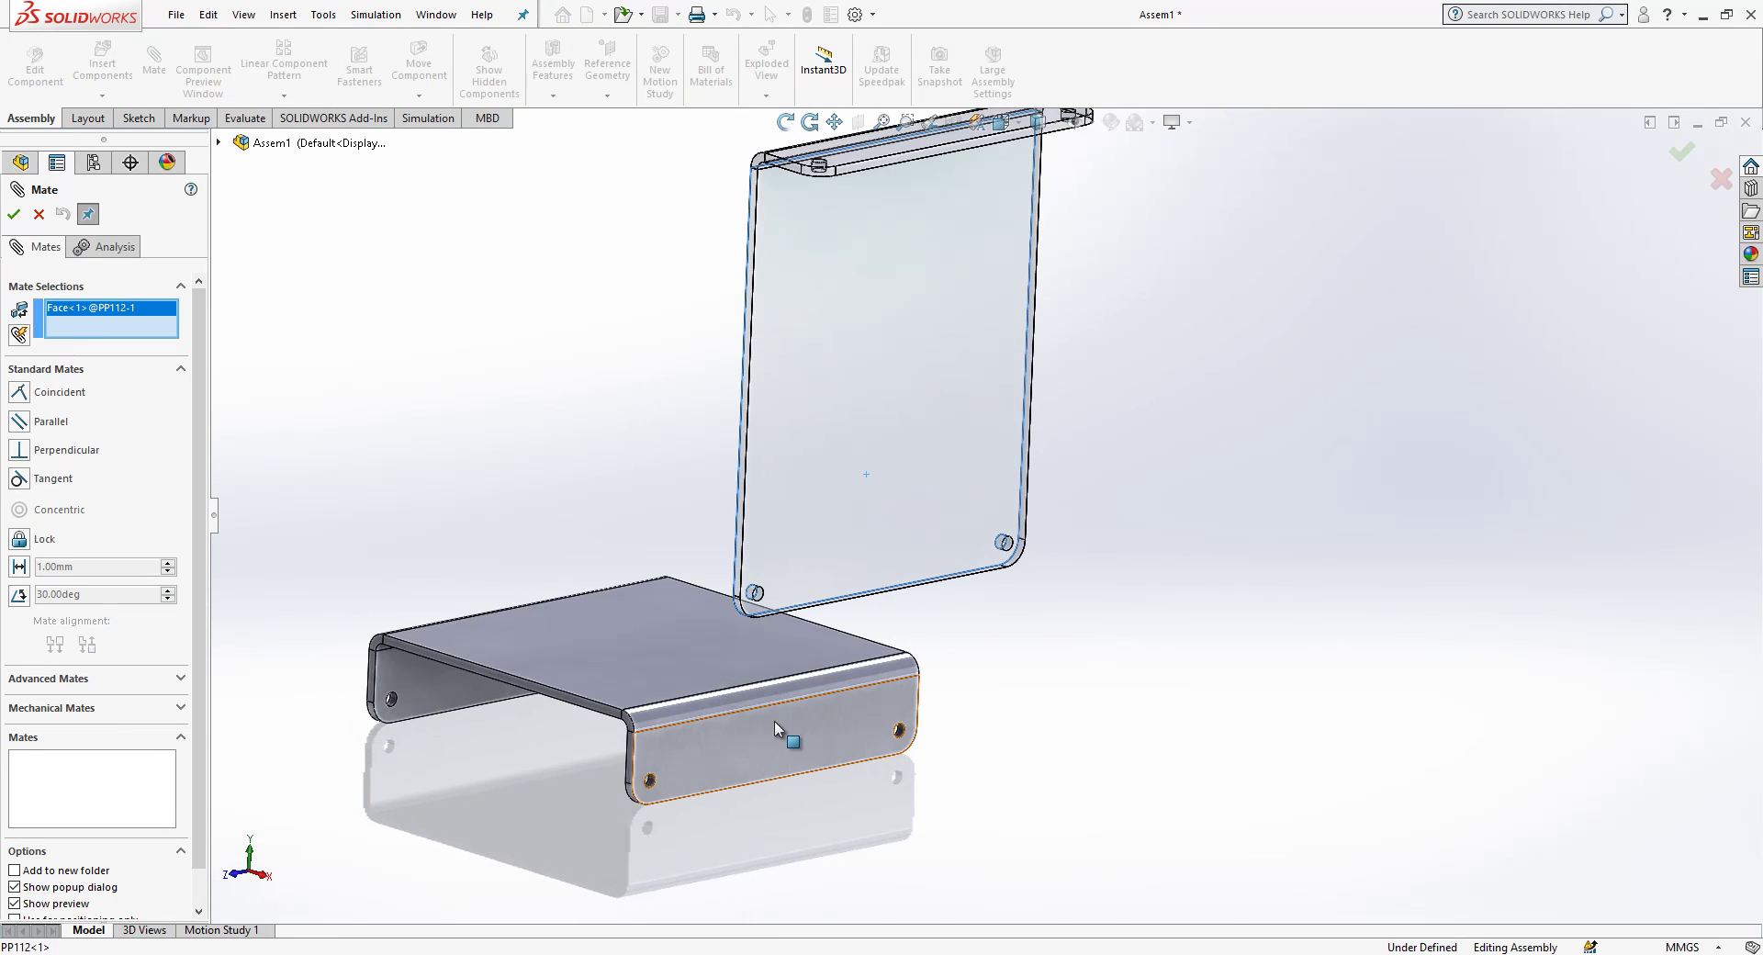
left_click(775, 734)
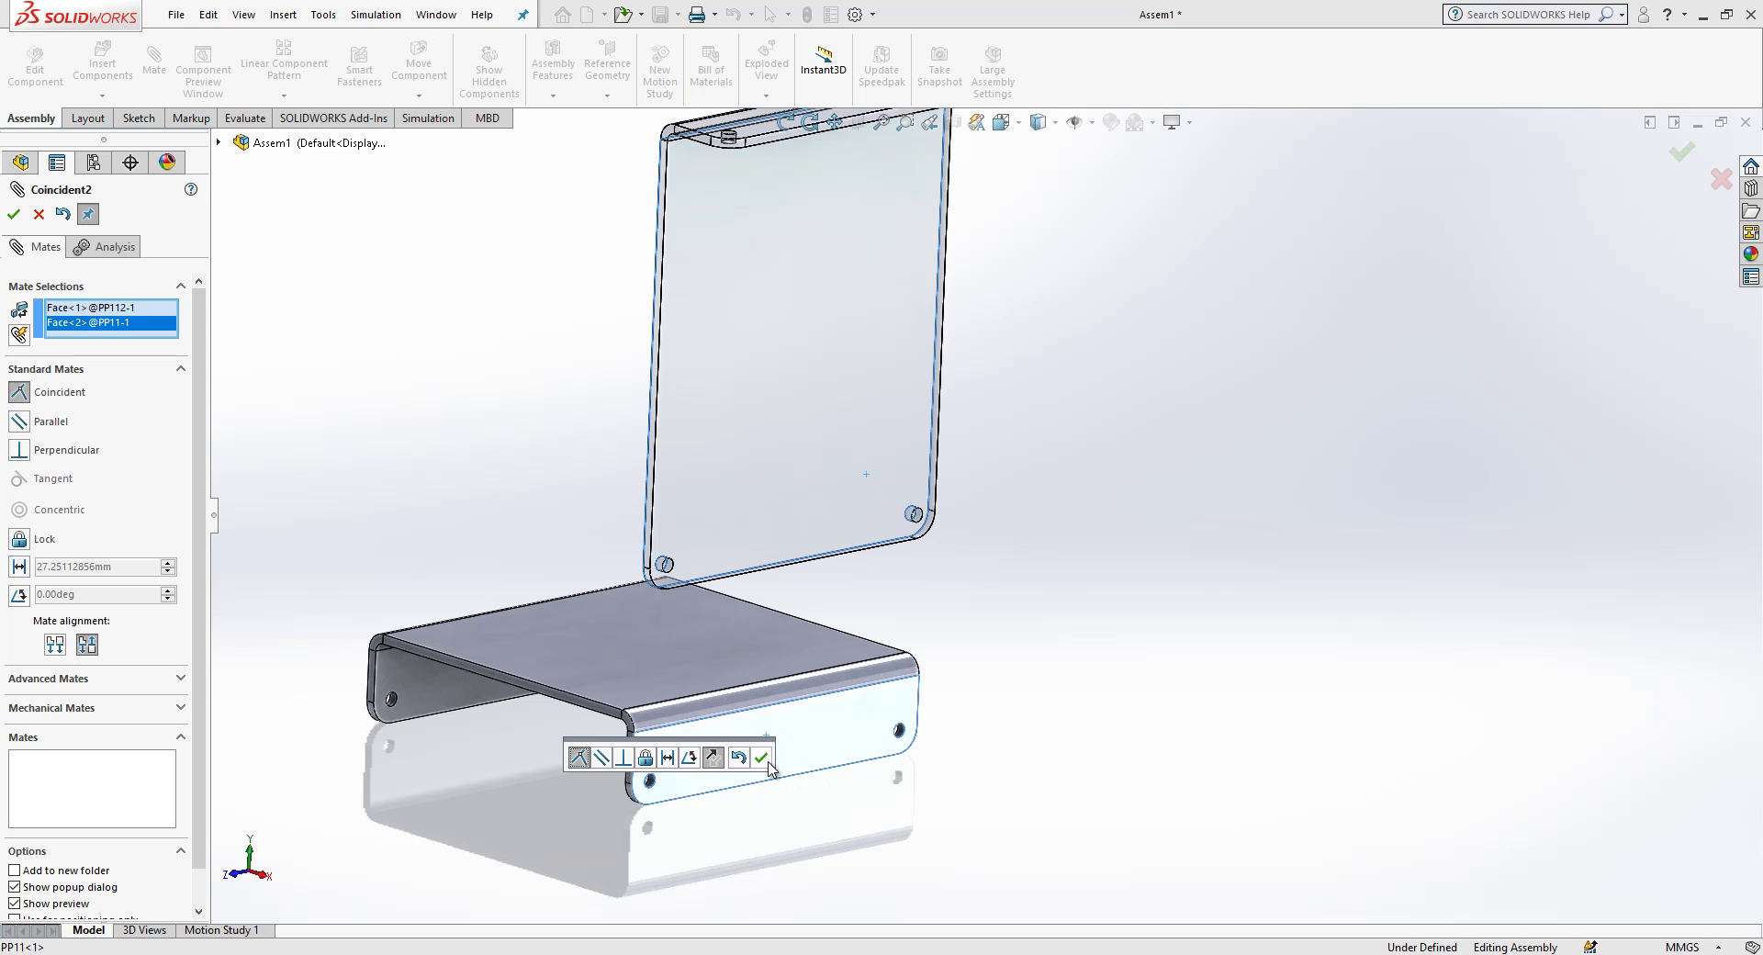
left_click(762, 758)
Step: Make the first plate hole concentric with its matching base hole
left_click(667, 562)
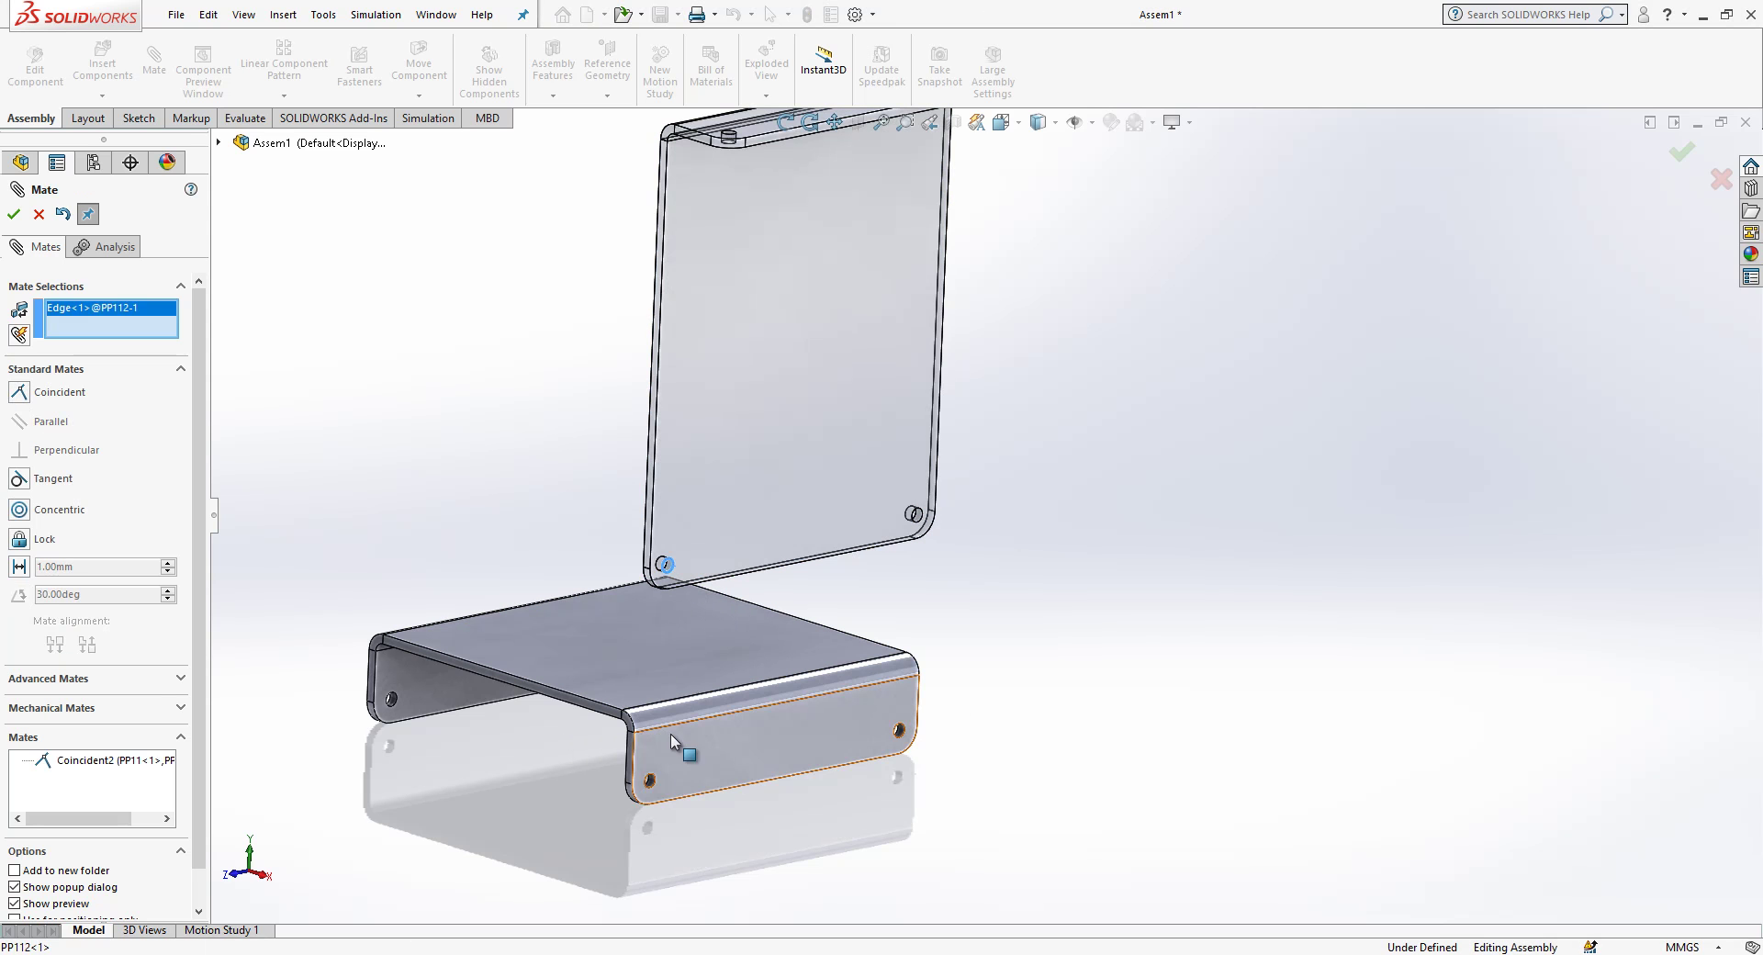
left_click(650, 781)
left_click(570, 813)
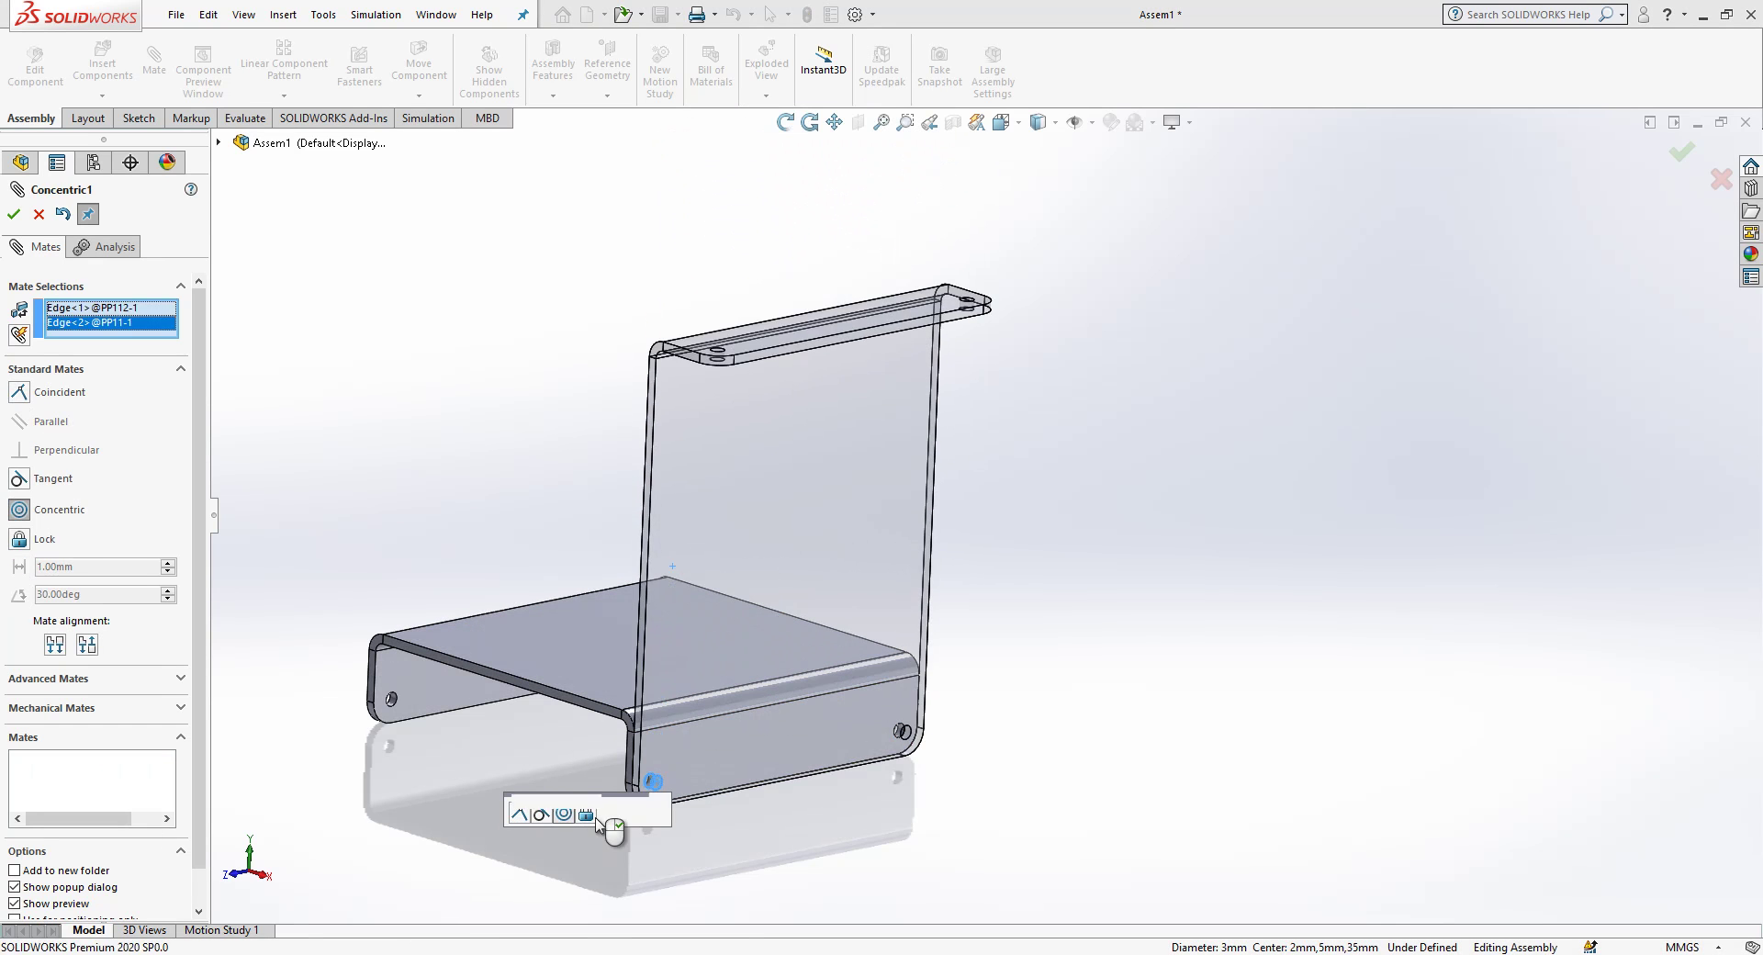
left_click(658, 813)
scroll(937, 724, "down", 3)
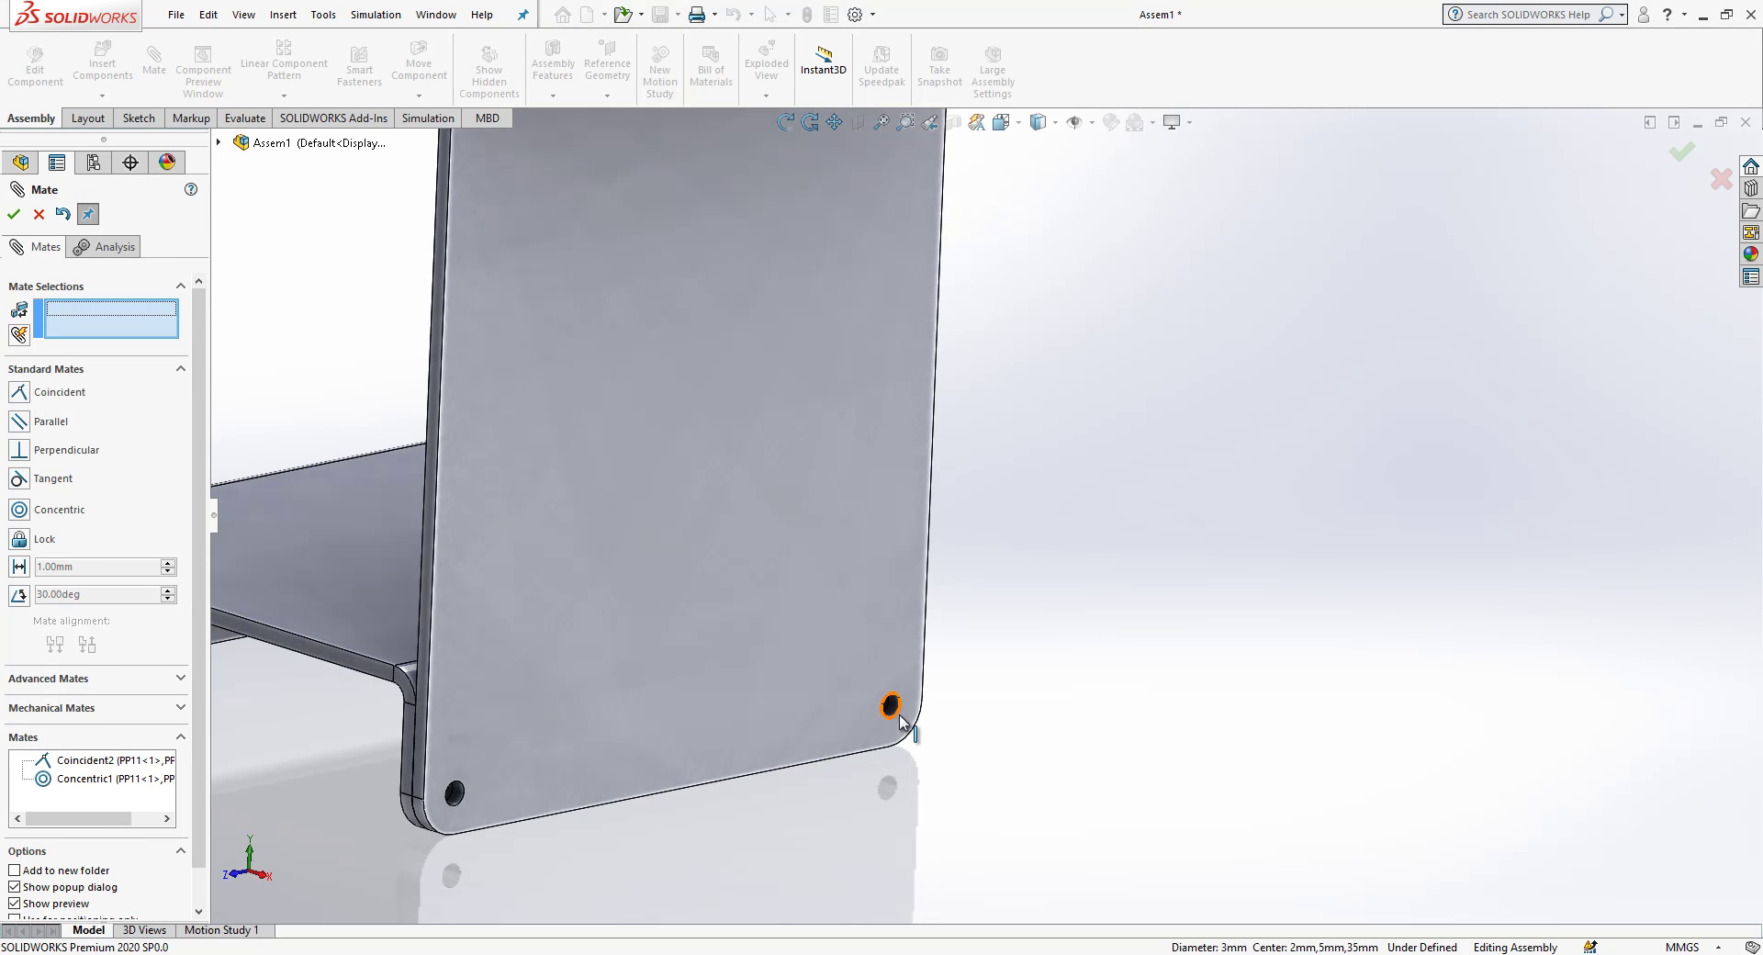
Step: Make the second plate hole concentric with its base hole and finish mating
left_click(904, 726)
scroll(877, 700, "down", 2)
scroll(876, 700, "down", 2)
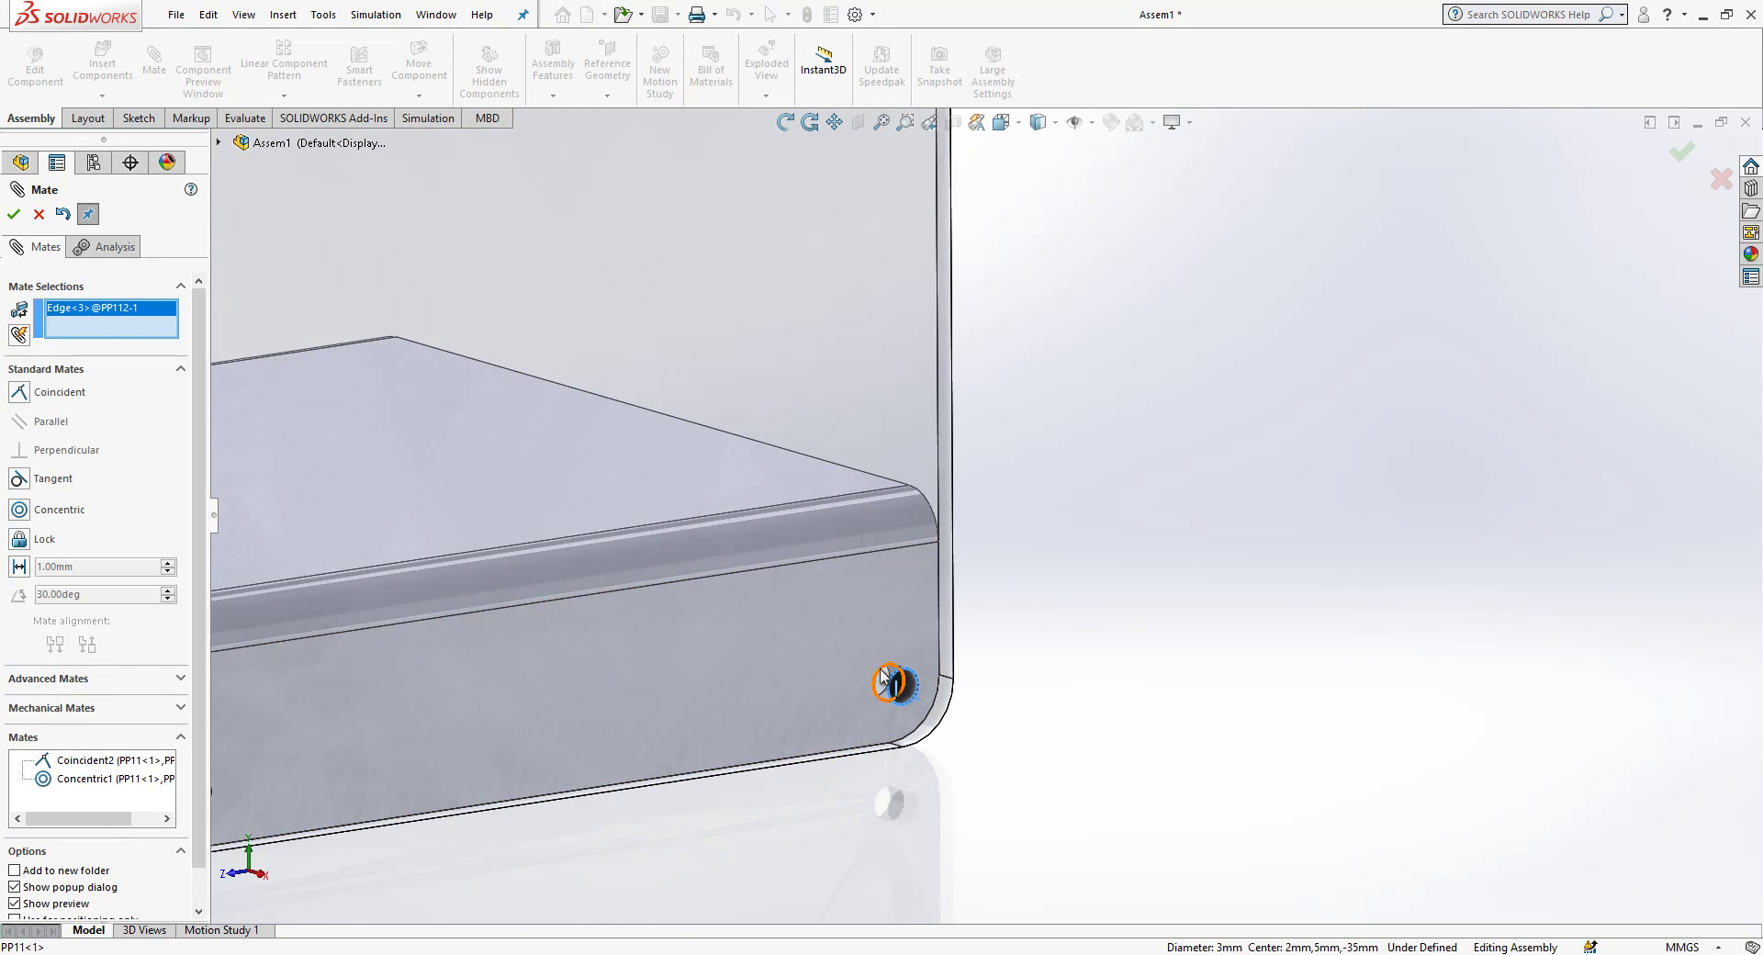
left_click(898, 684)
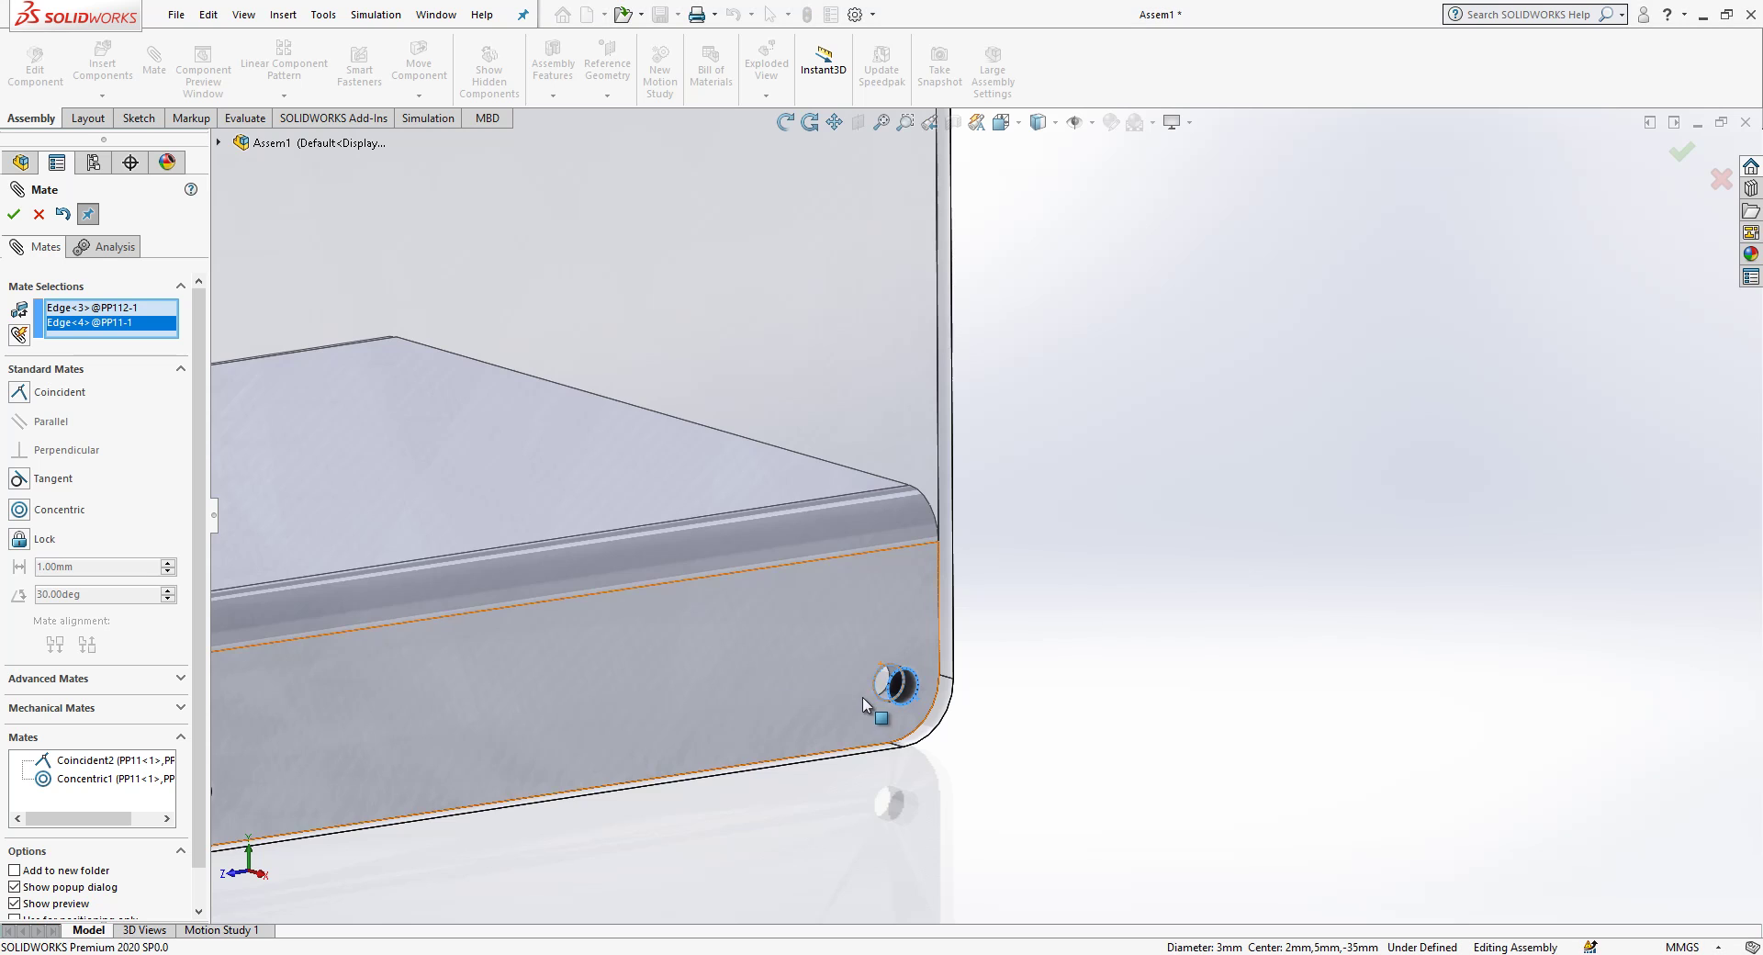
scroll(1043, 591, "up", 3)
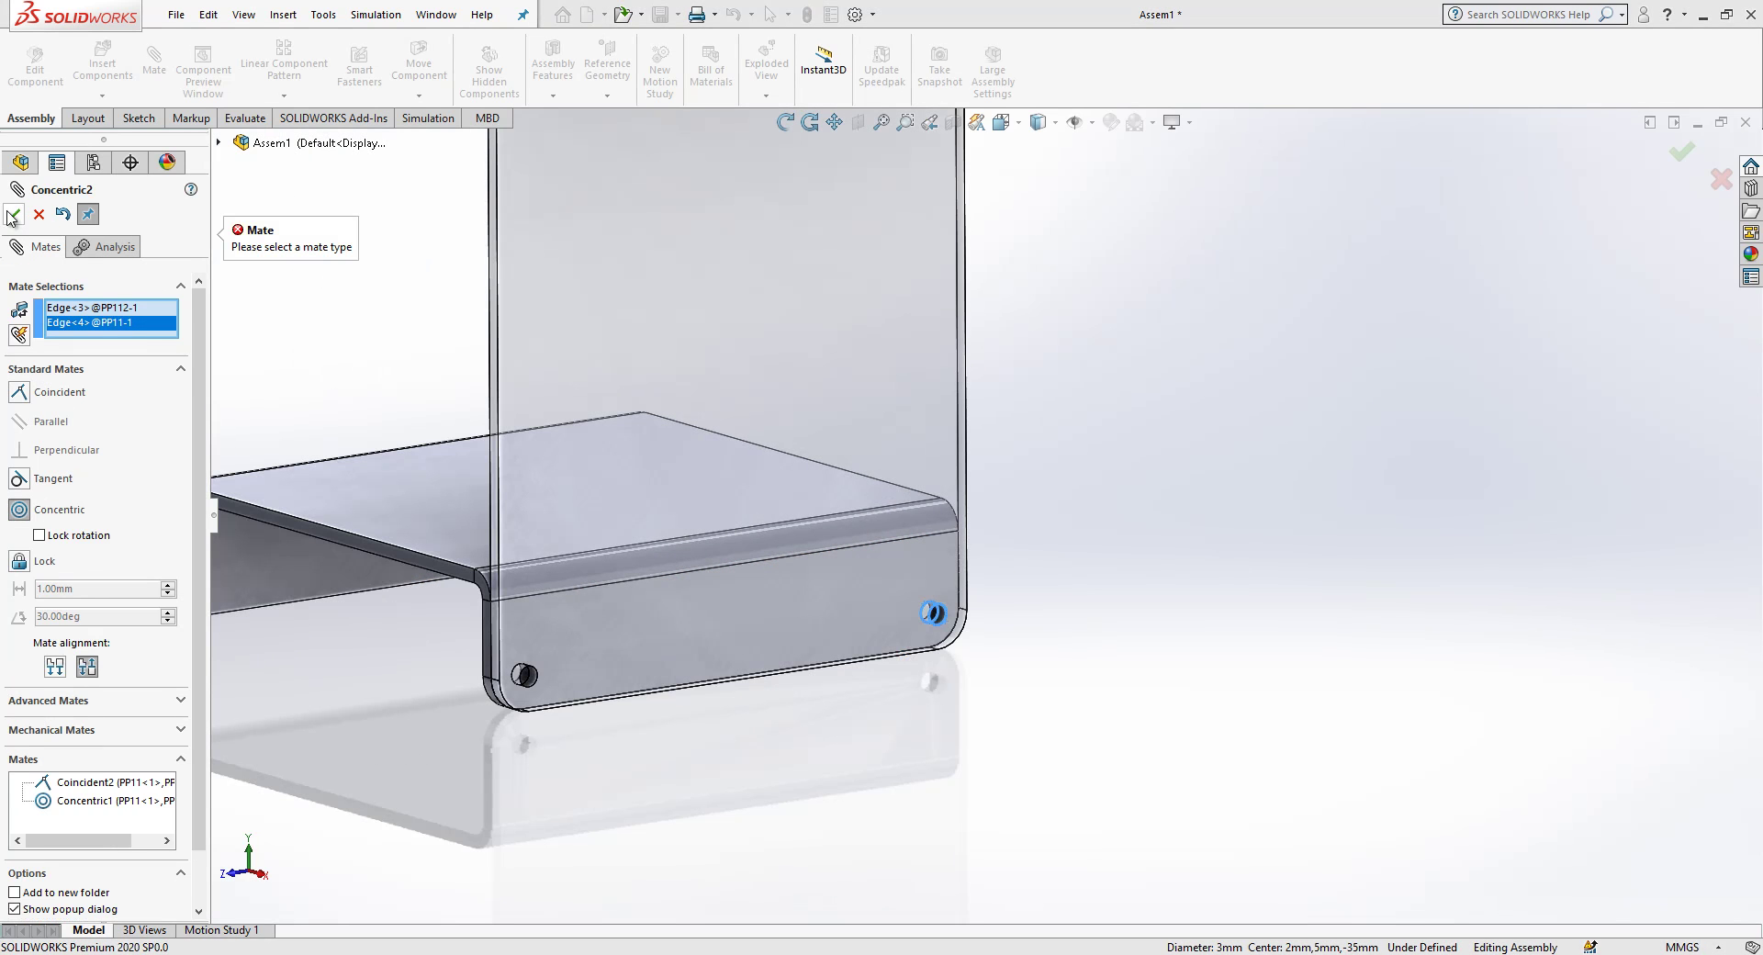
left_click(50, 511)
scroll(618, 377, "up", 5)
middle_click_drag(618, 378, 603, 421)
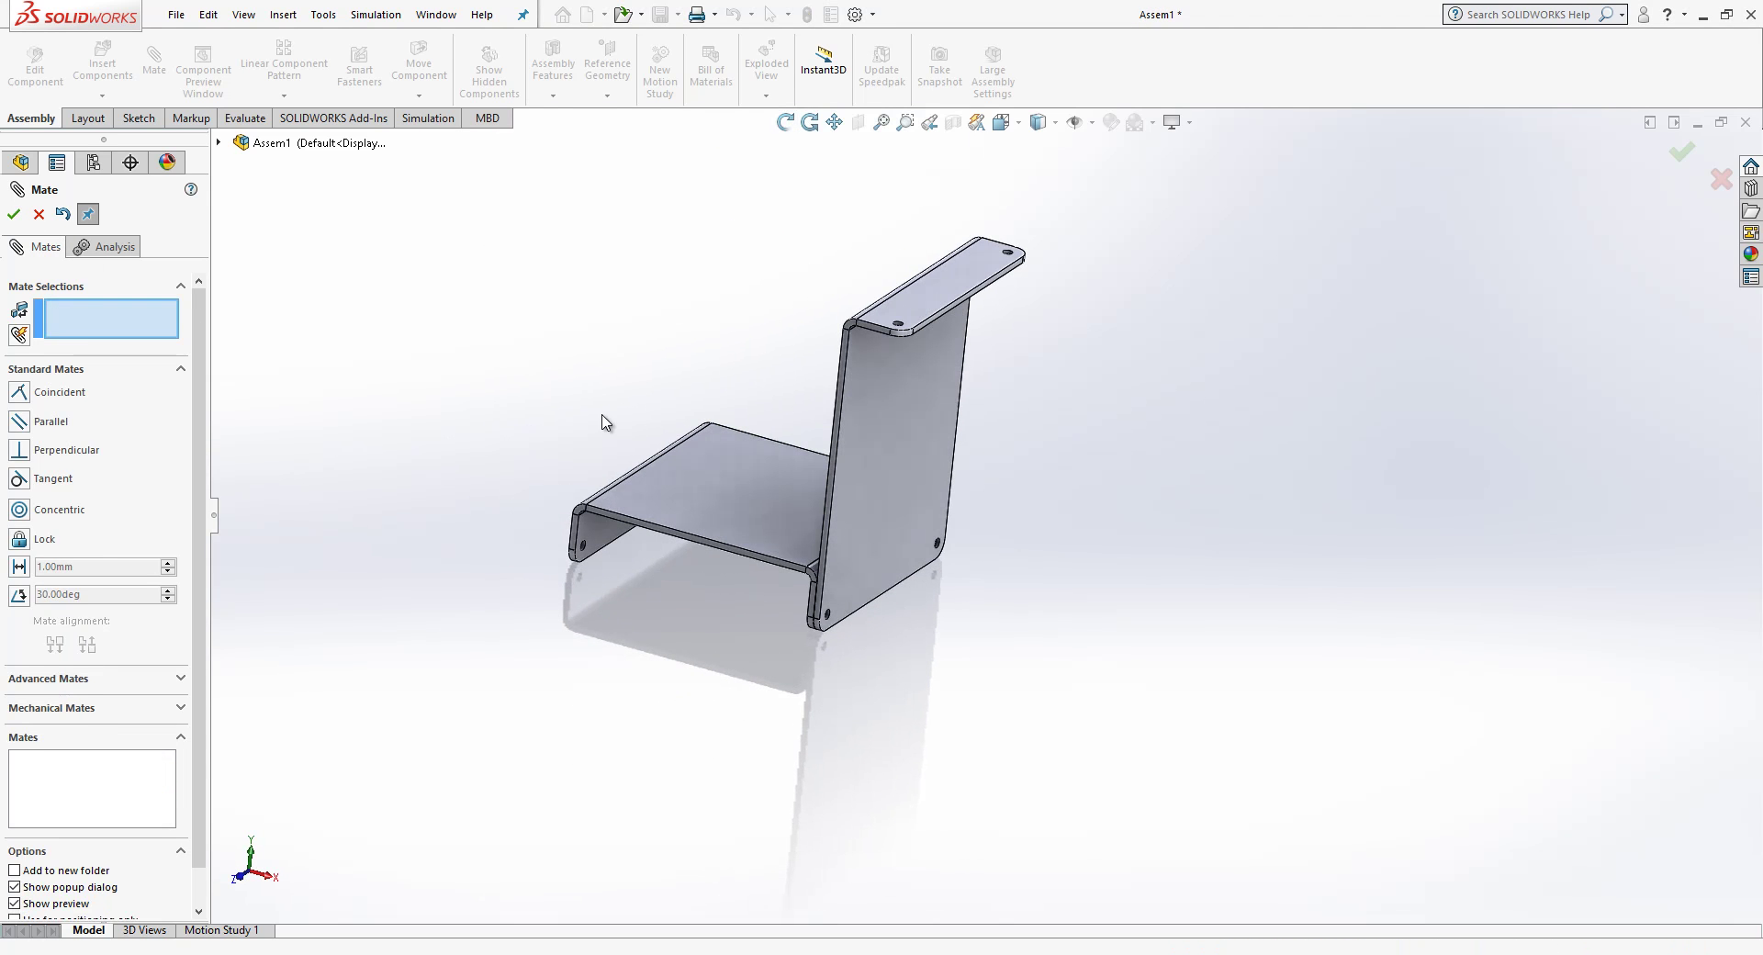
key("Escape")
Step: Insert a second PP112 plate and rotate it to stand upright
left_click(9, 371)
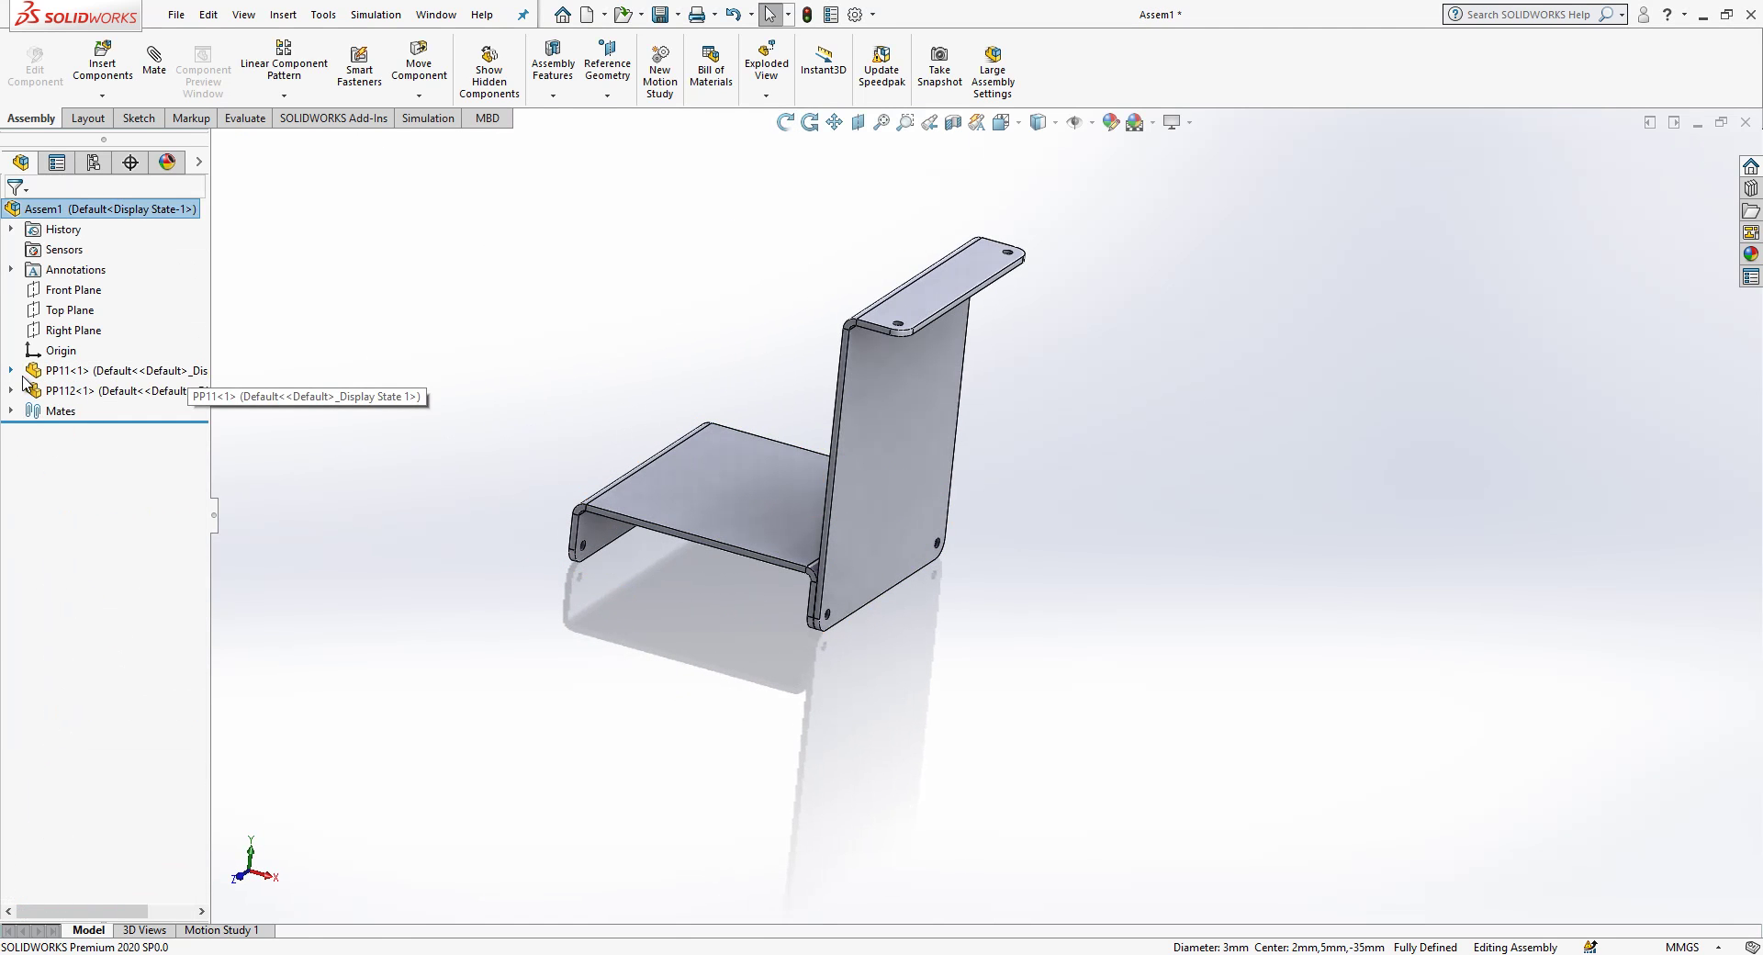
left_click(92, 388)
left_click_drag(92, 388, 534, 388)
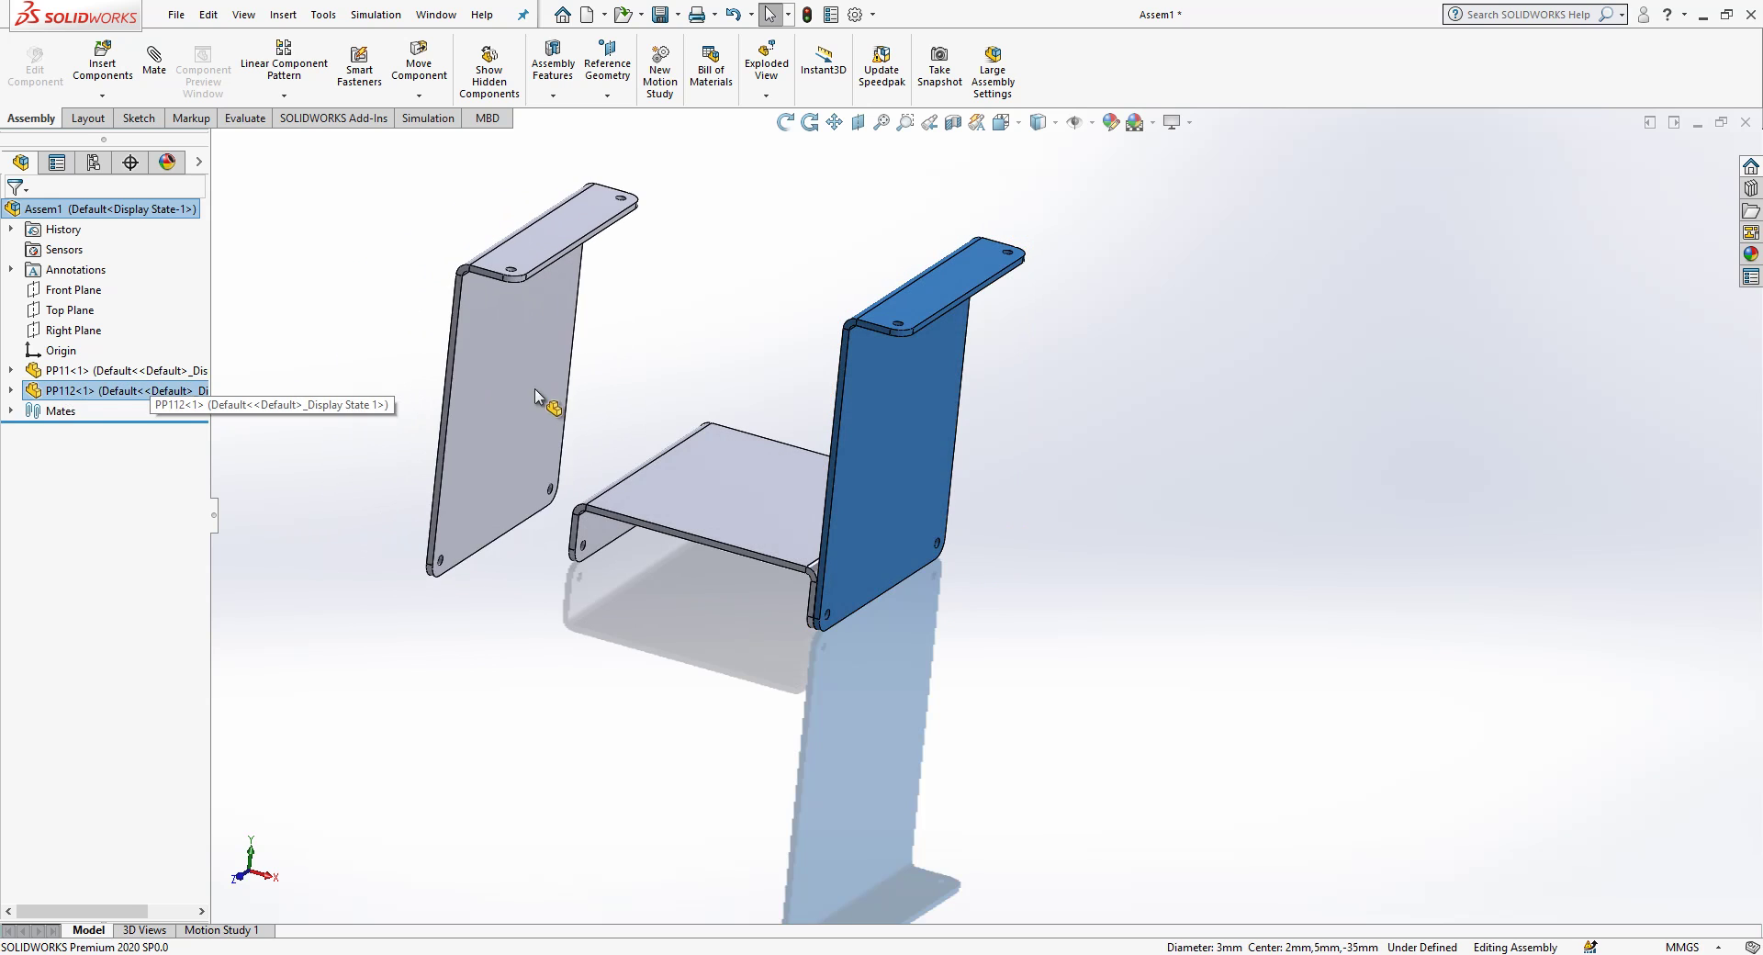
left_click_drag(385, 416, 386, 415)
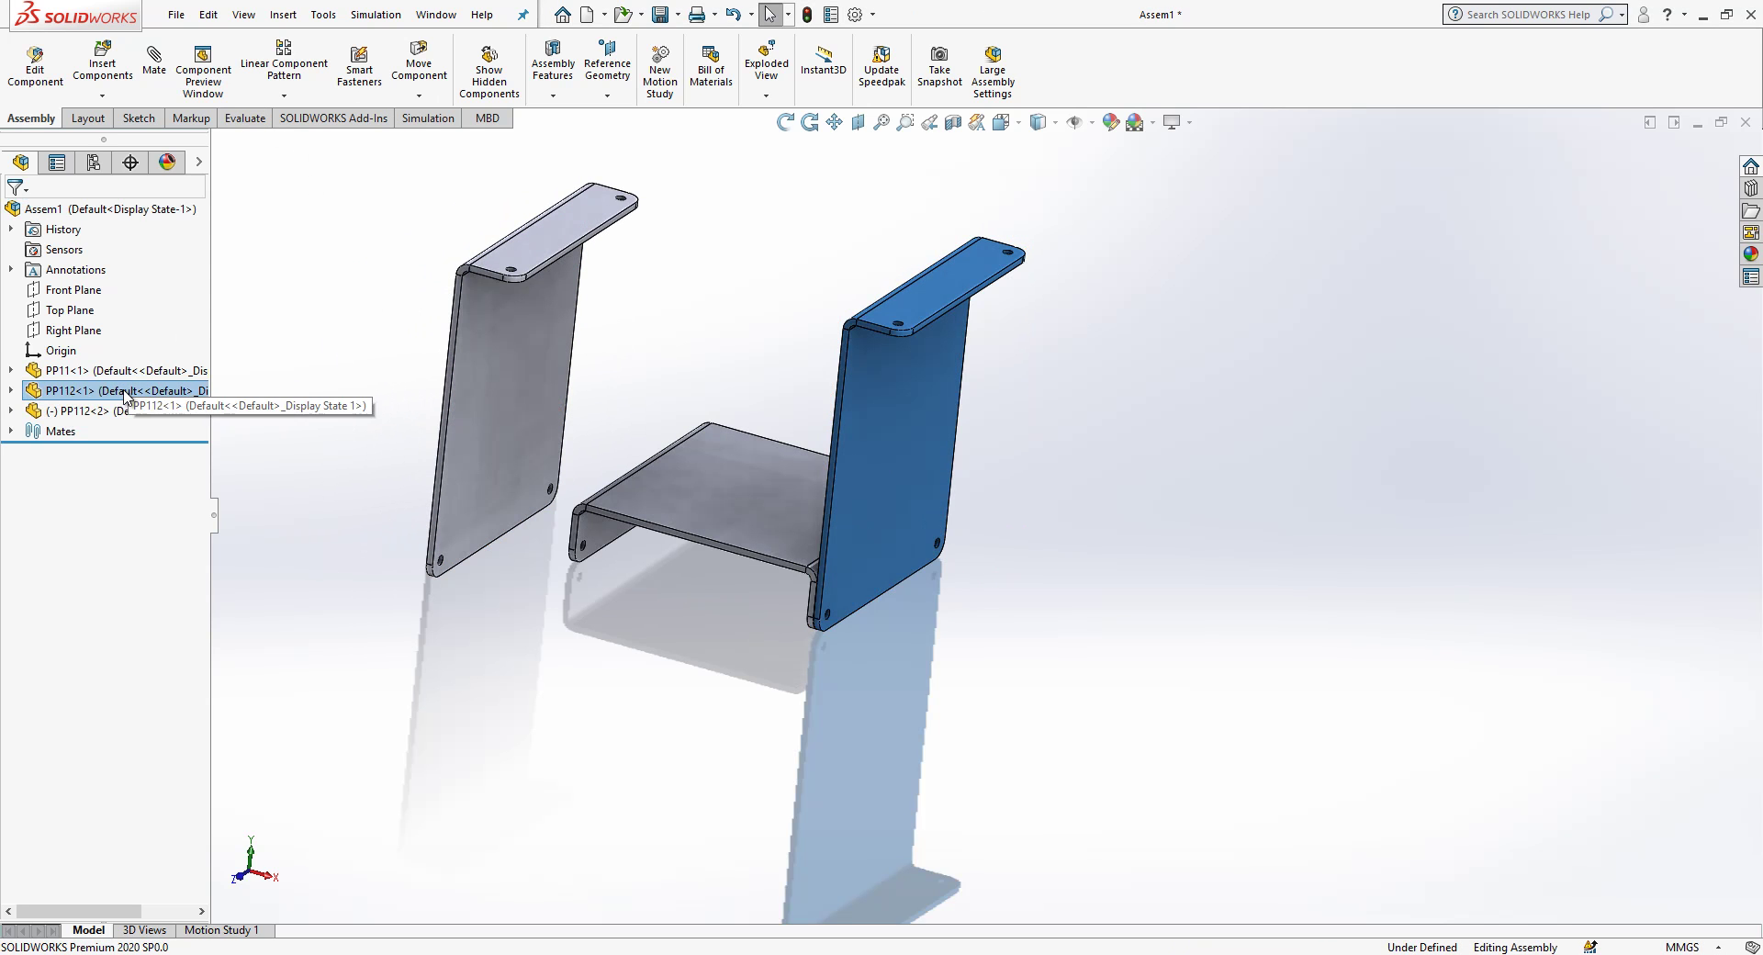
left_click(419, 95)
left_click(441, 139)
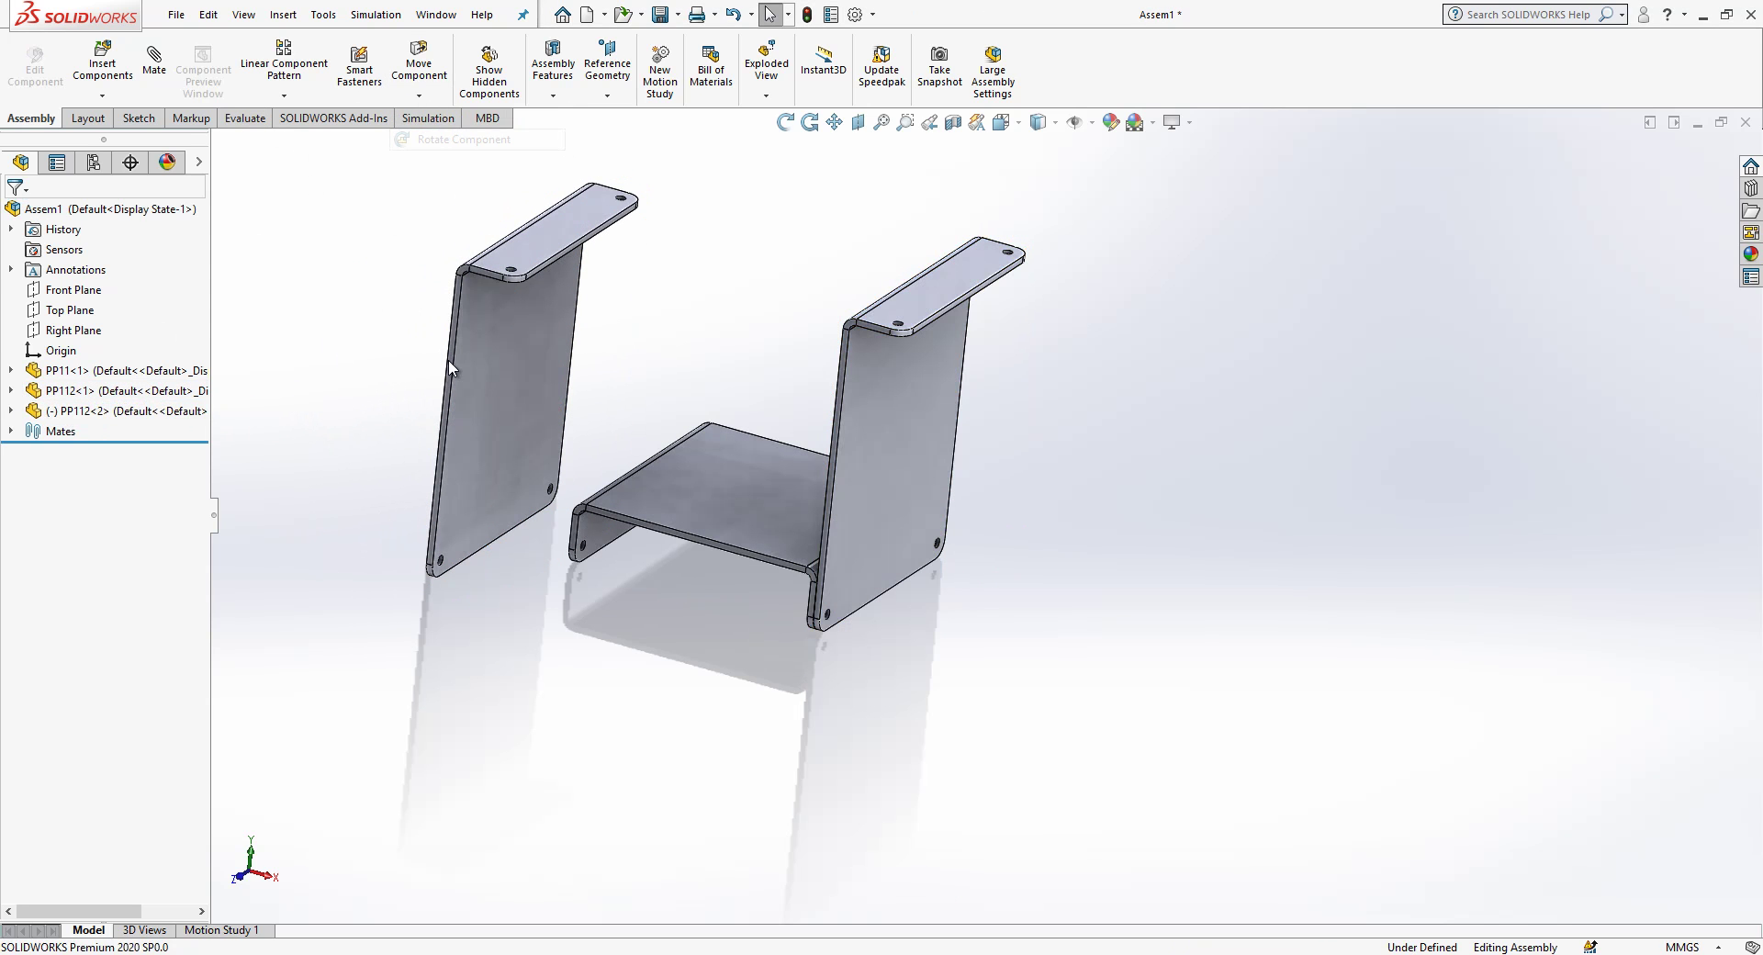
left_click_drag(501, 385, 591, 382)
key("Escape")
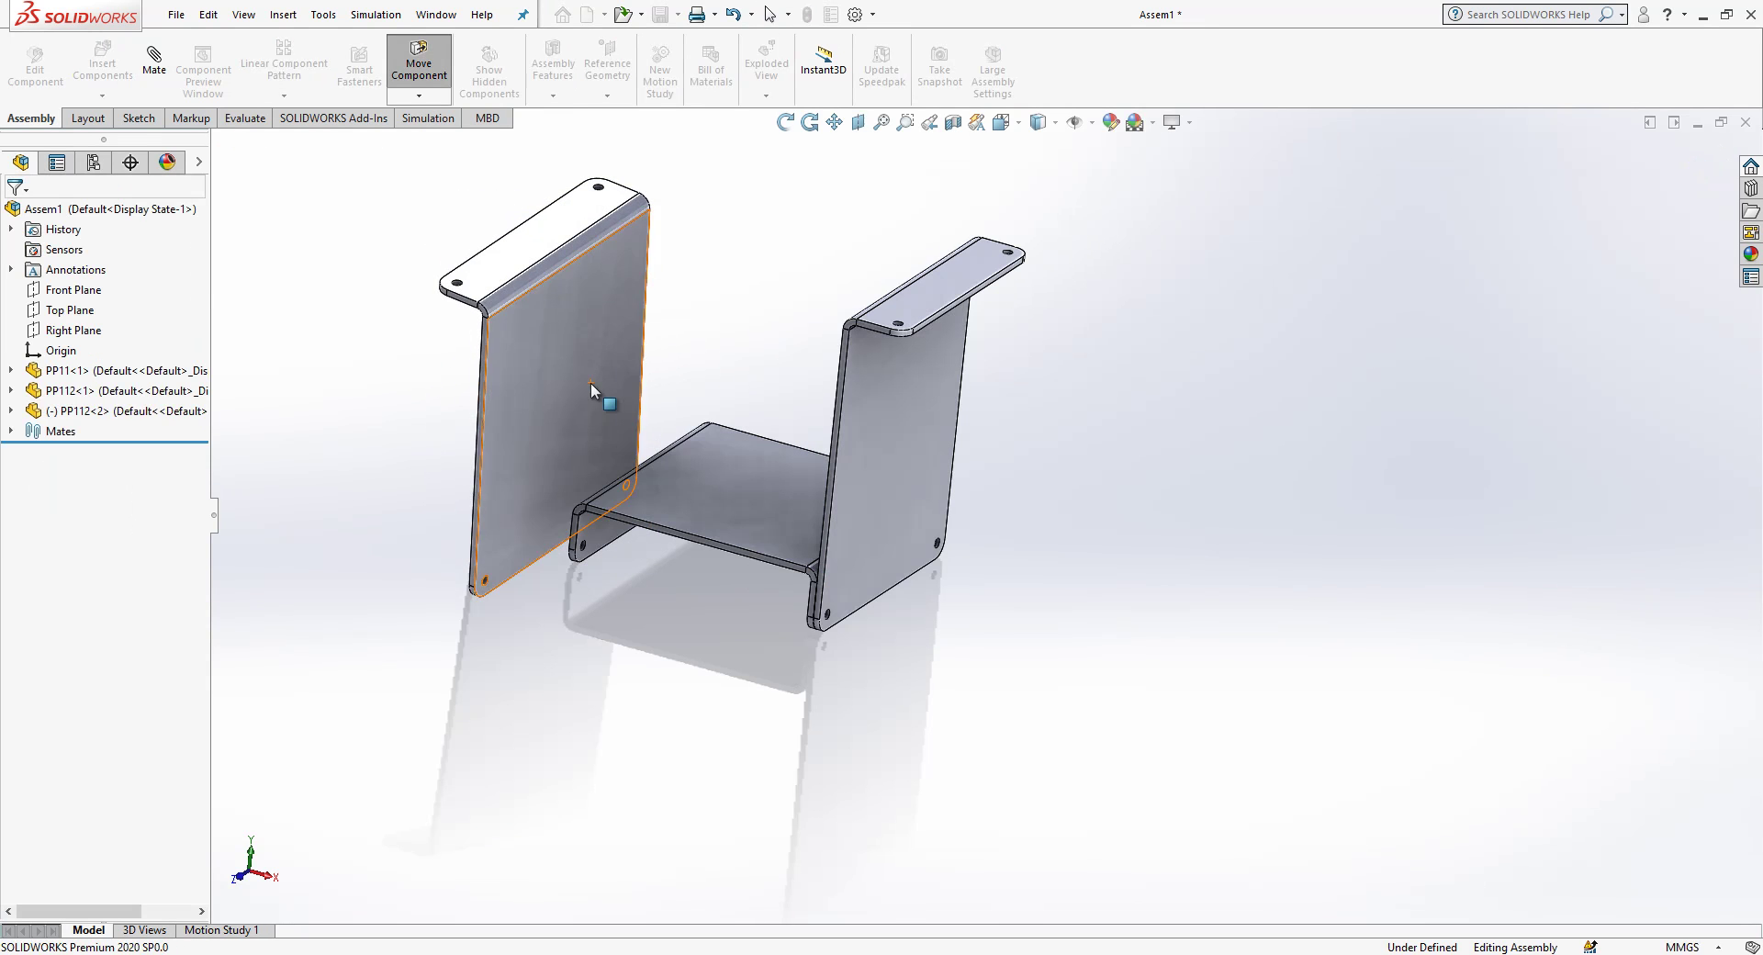
Step: Mate the new plate's face coincident with the base flange
left_click(591, 381)
left_click(203, 69)
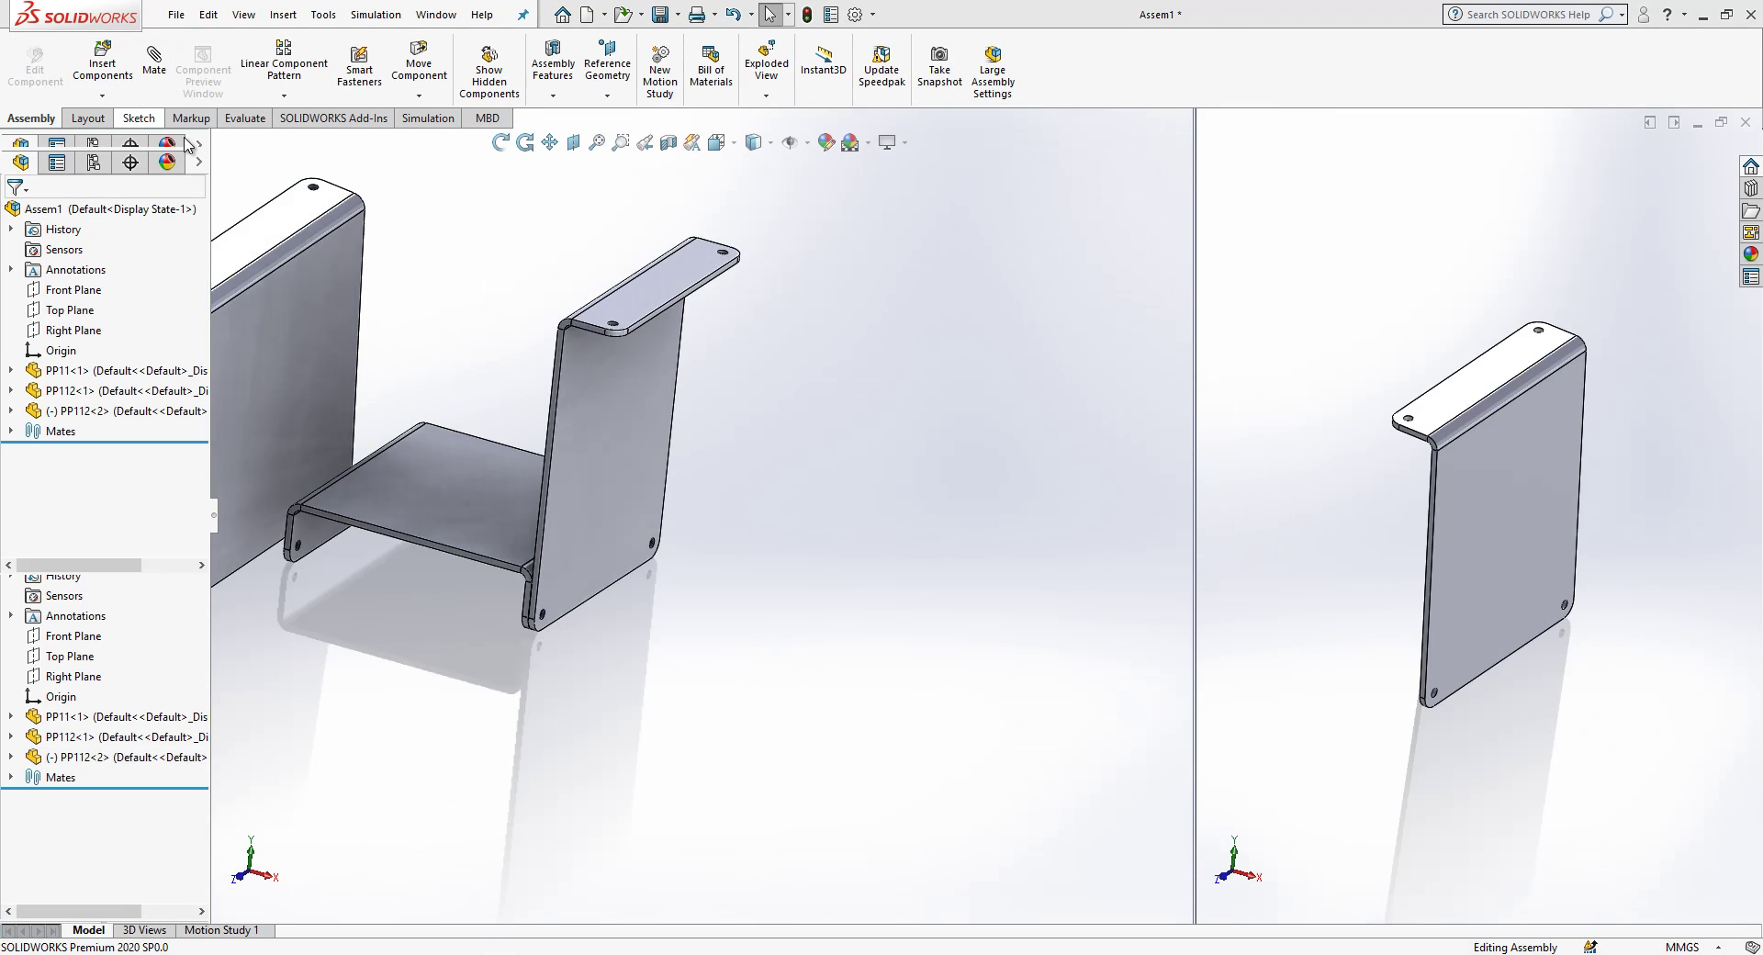
left_click(203, 69)
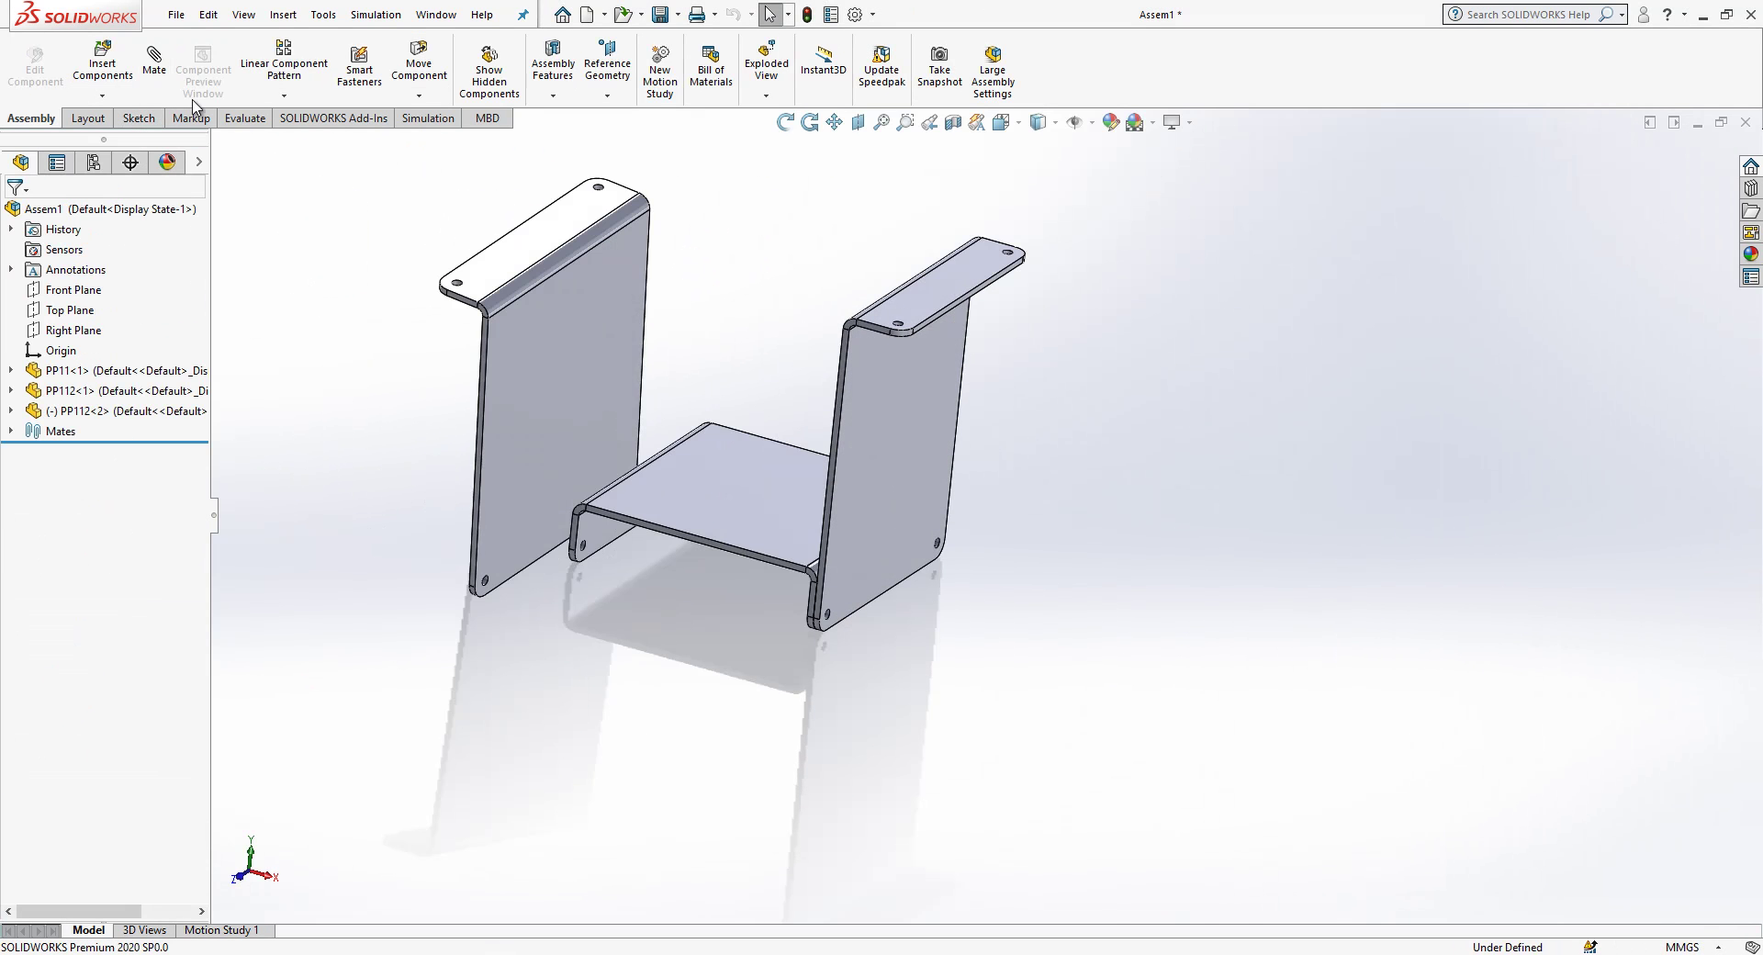
left_click(534, 378)
middle_click_drag(538, 395, 546, 470)
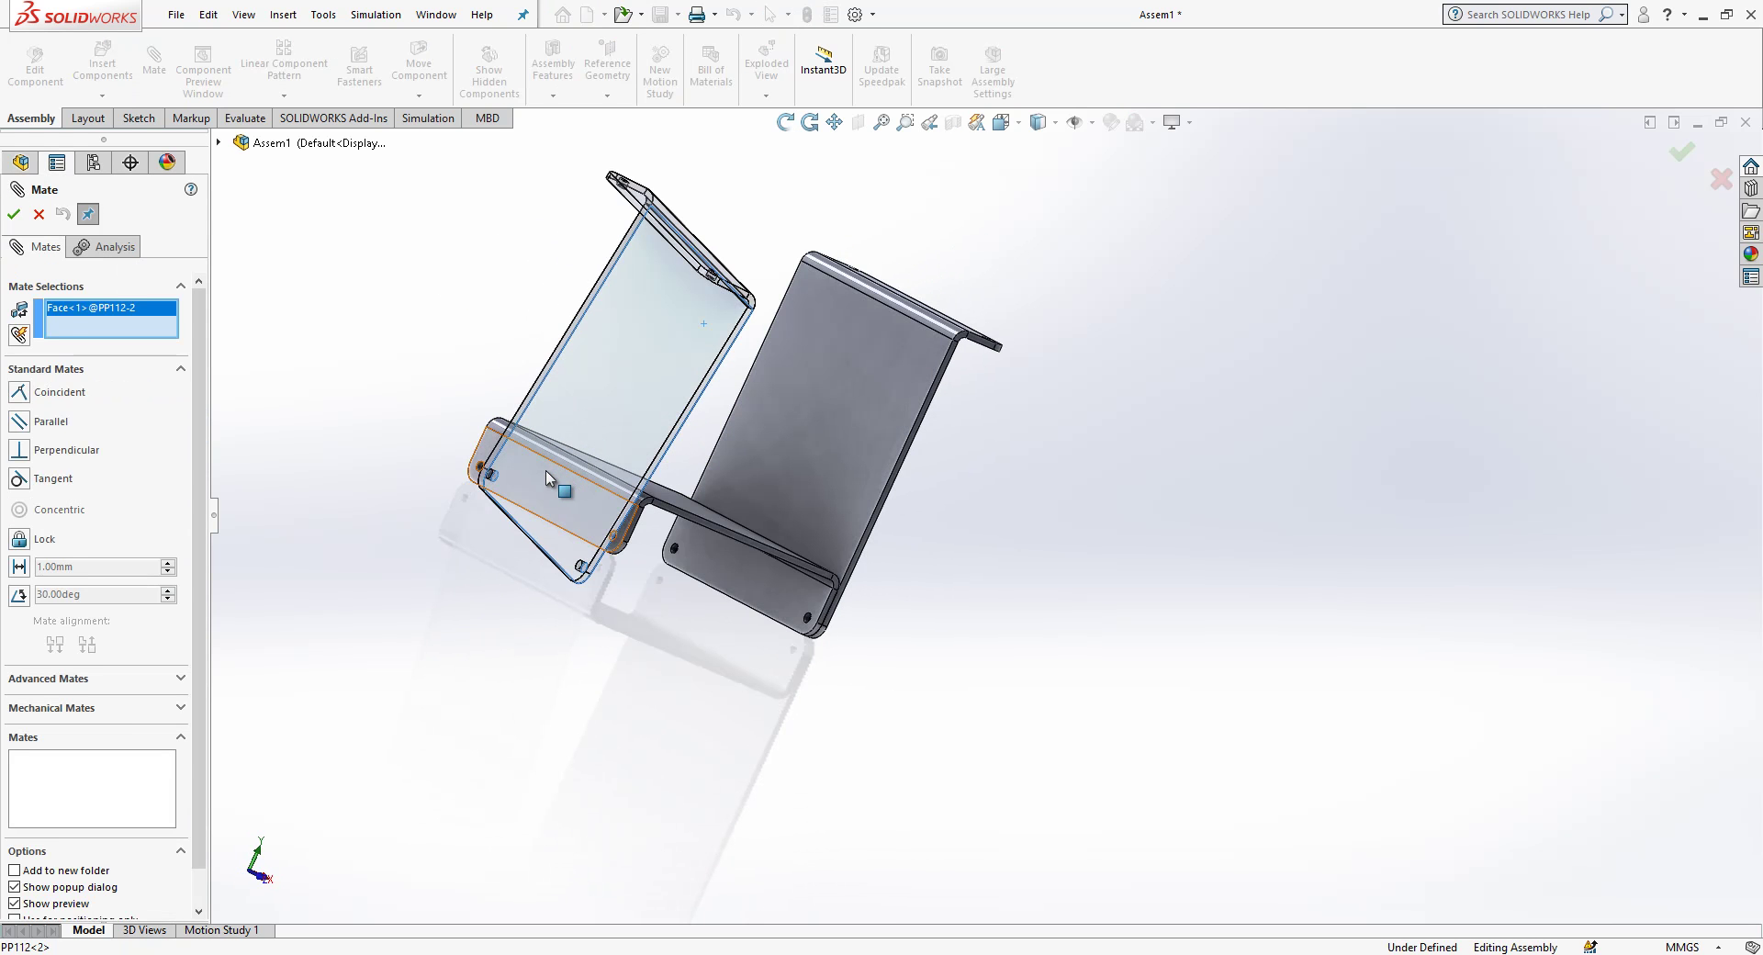
left_click(545, 470)
left_click(523, 448)
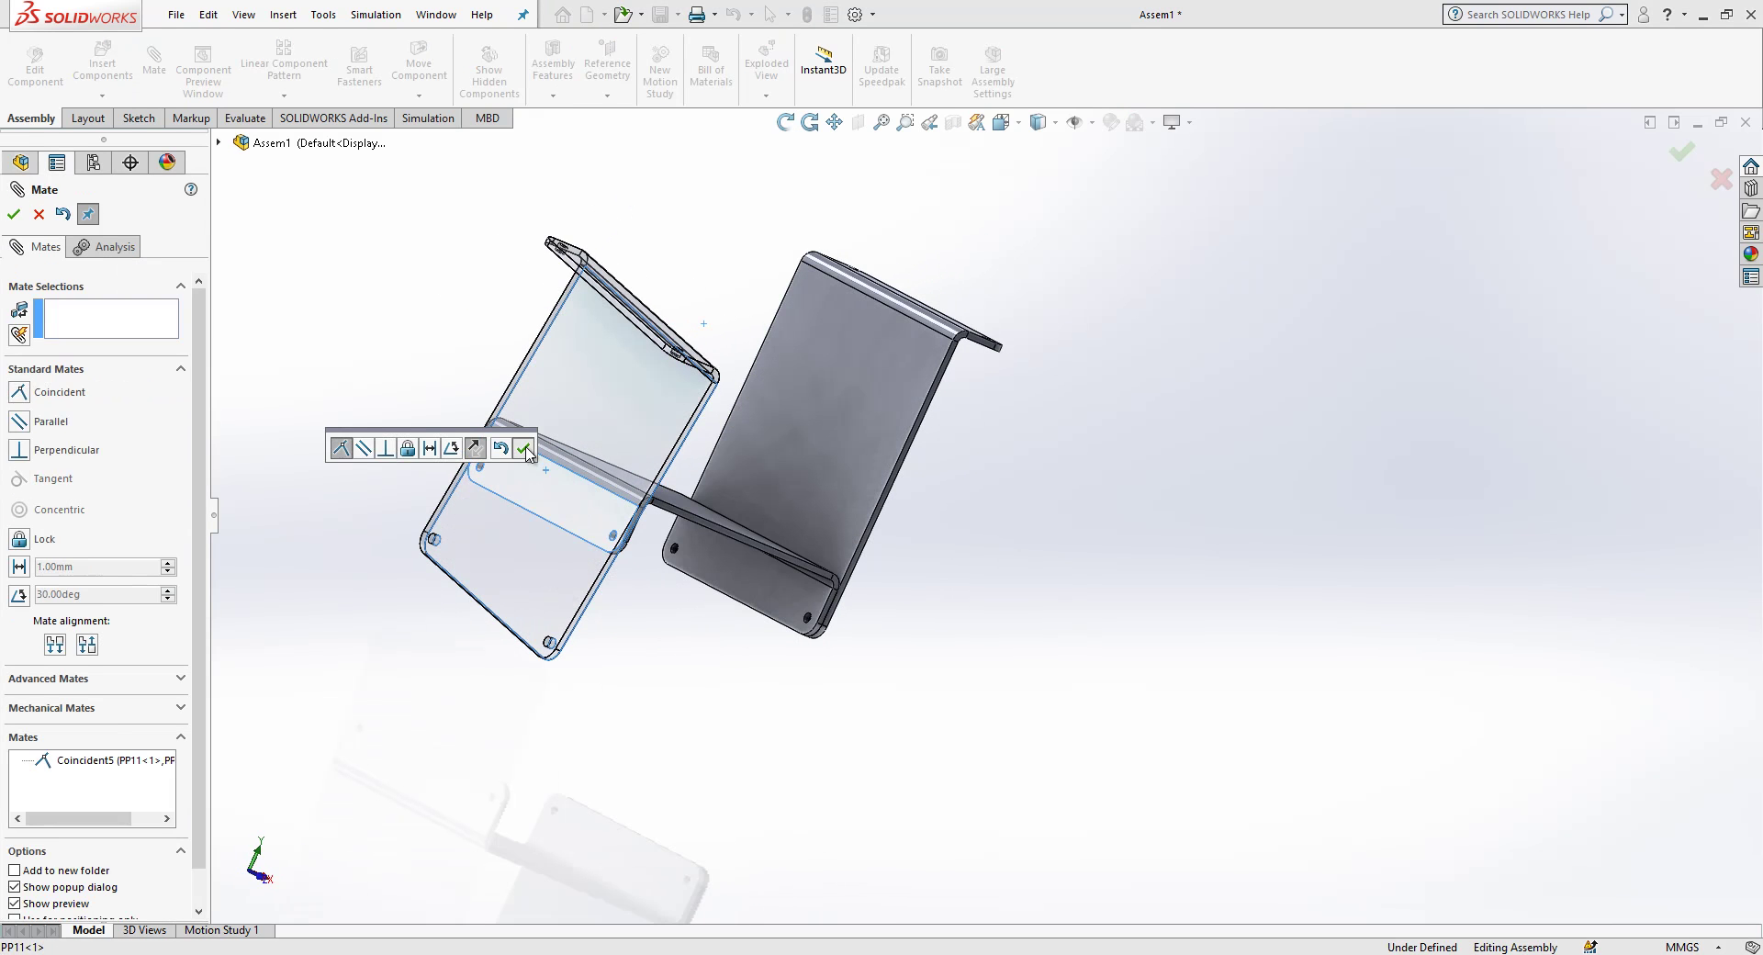
Step: Make two of the new plate's holes concentric with the matching base holes
scroll(512, 500, "down", 4)
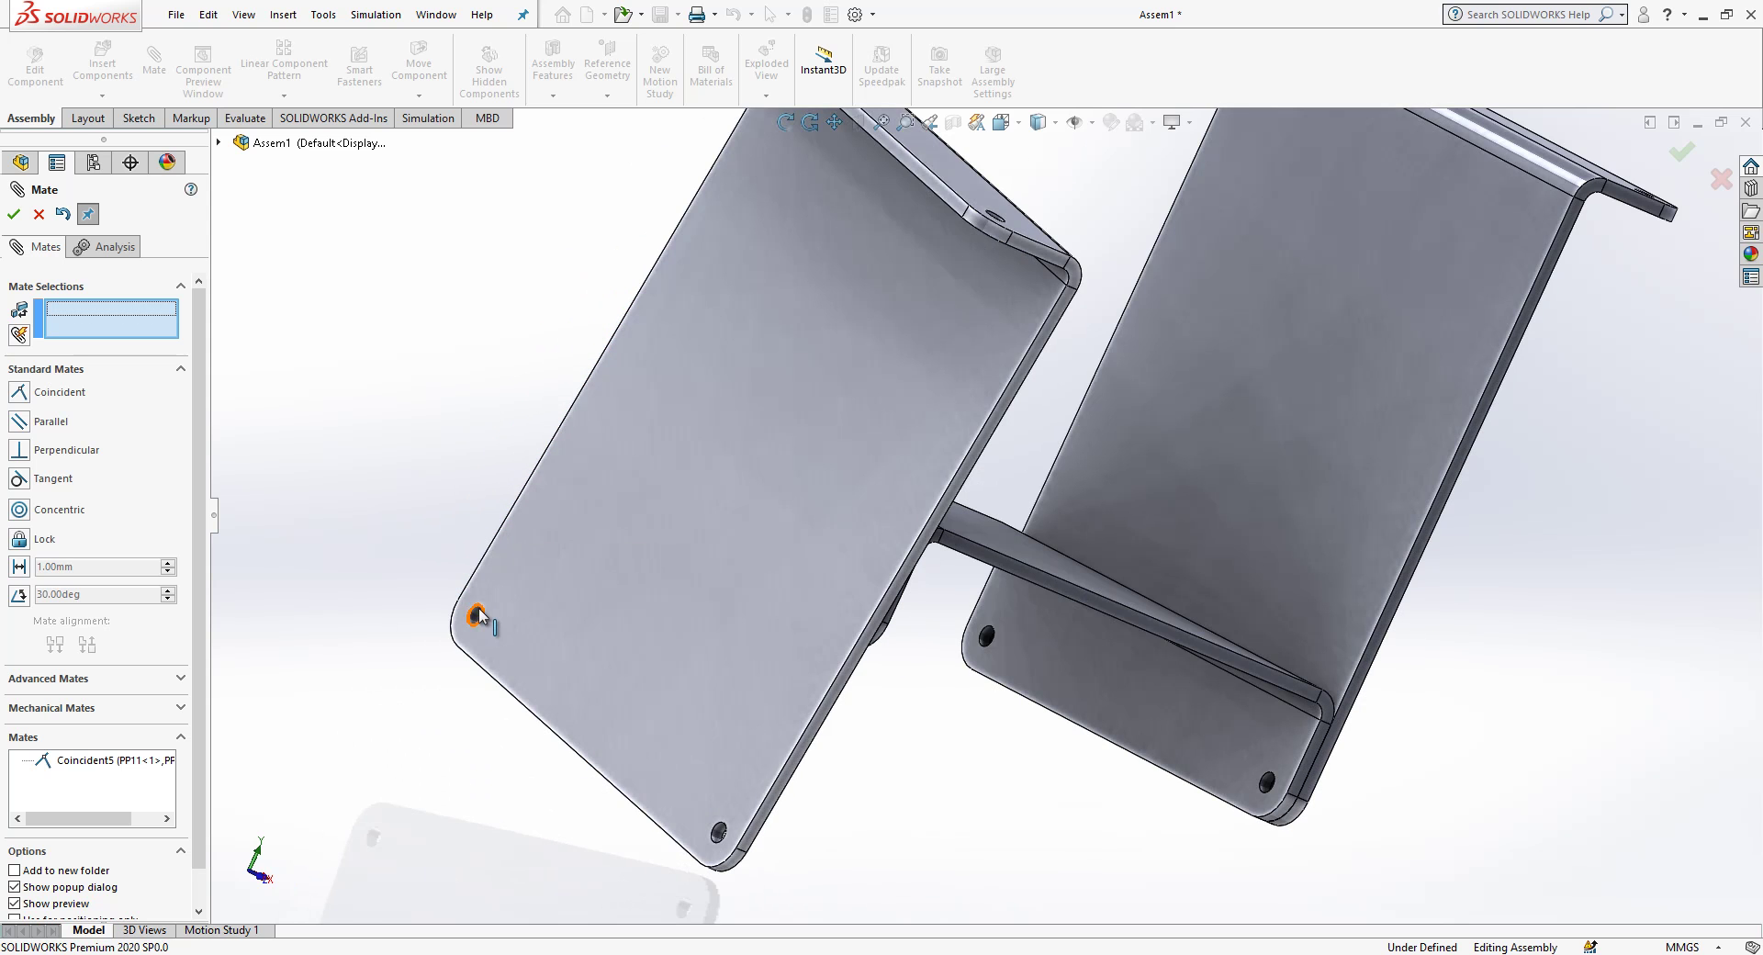
left_click(478, 615)
left_click(571, 469)
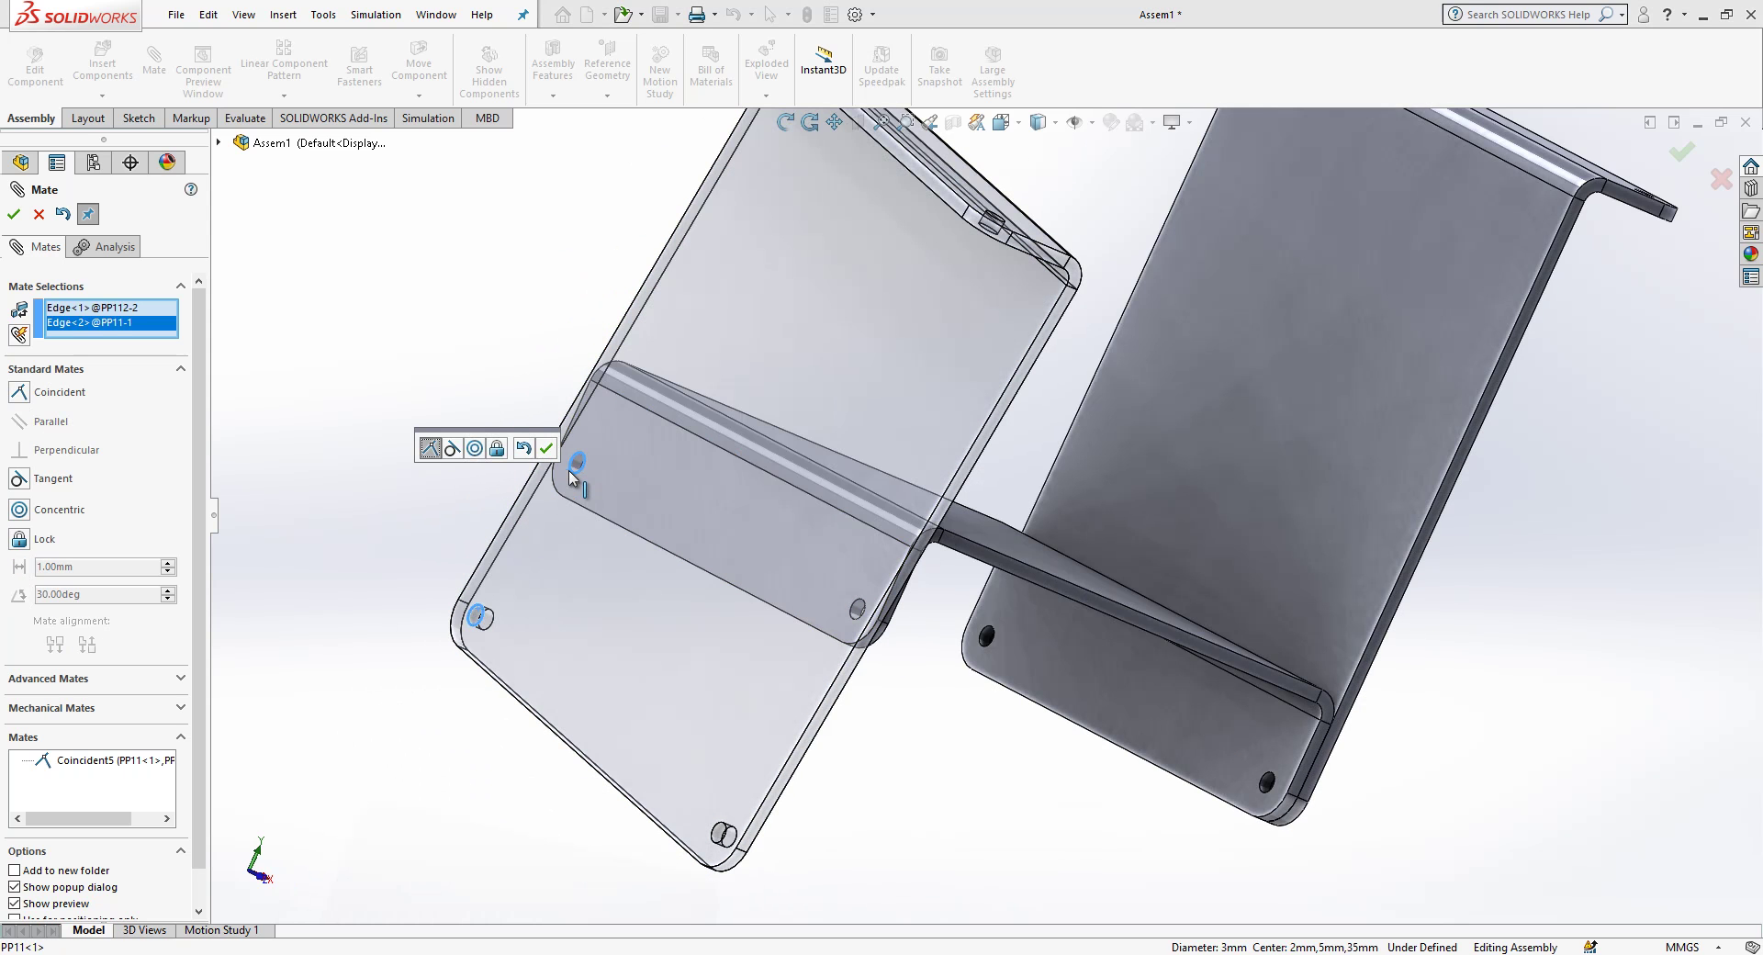
left_click(473, 448)
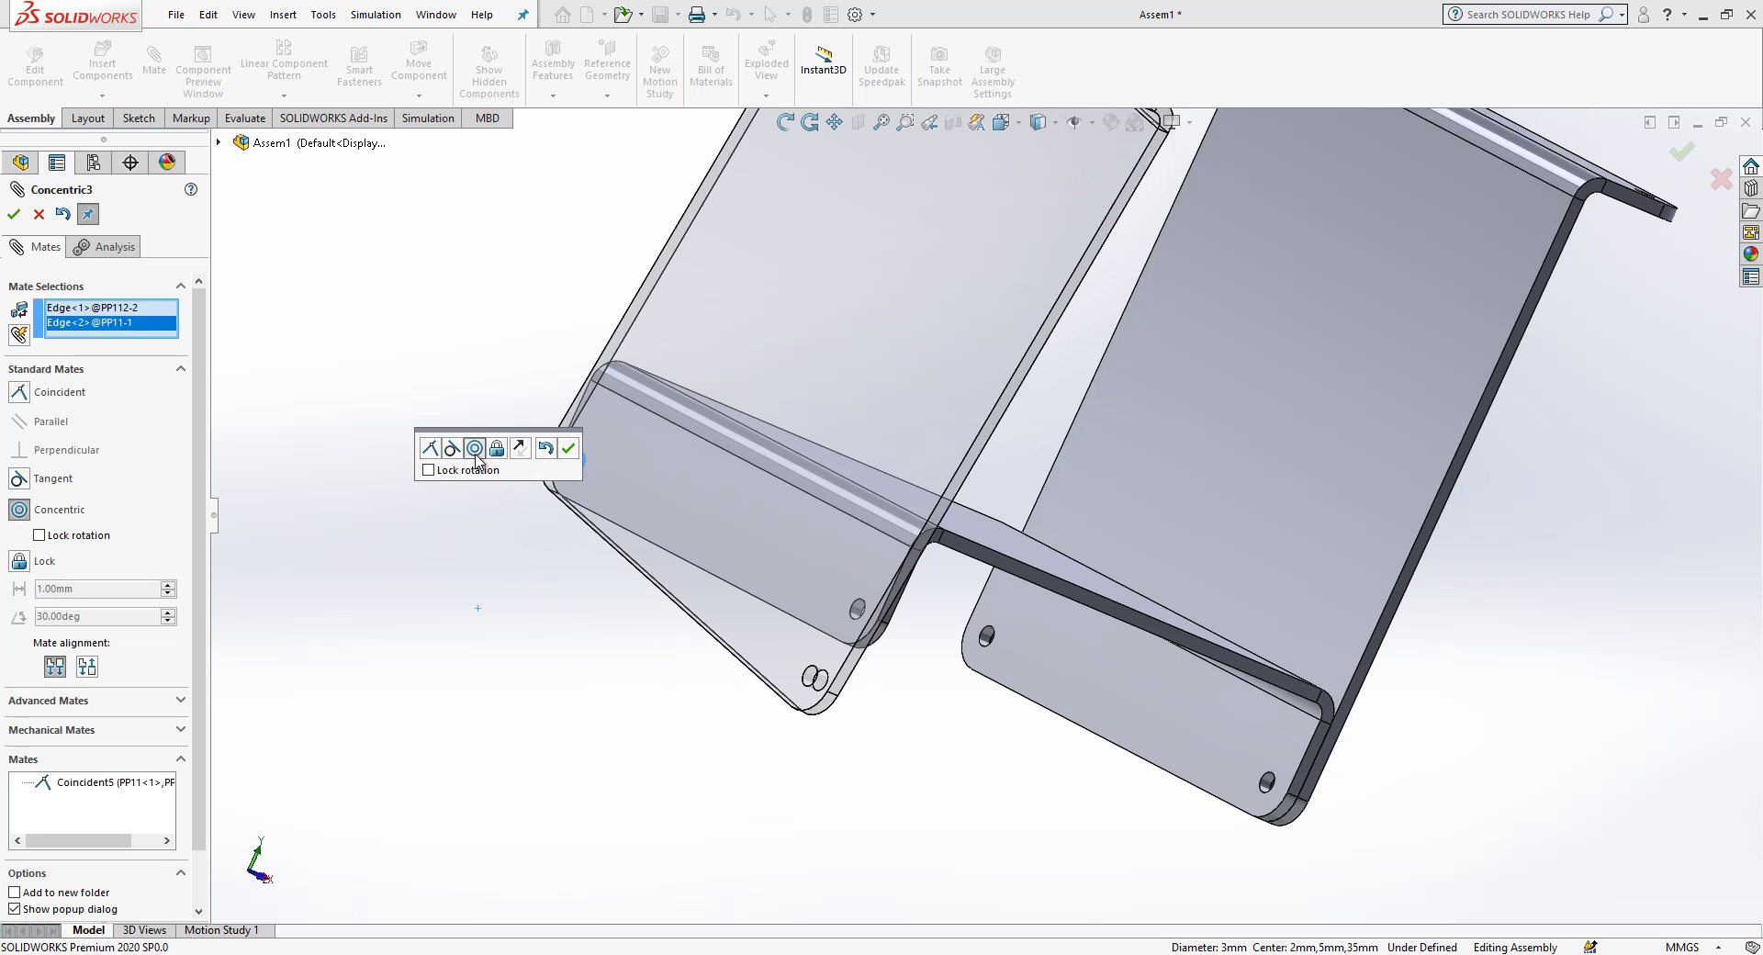
left_click(555, 449)
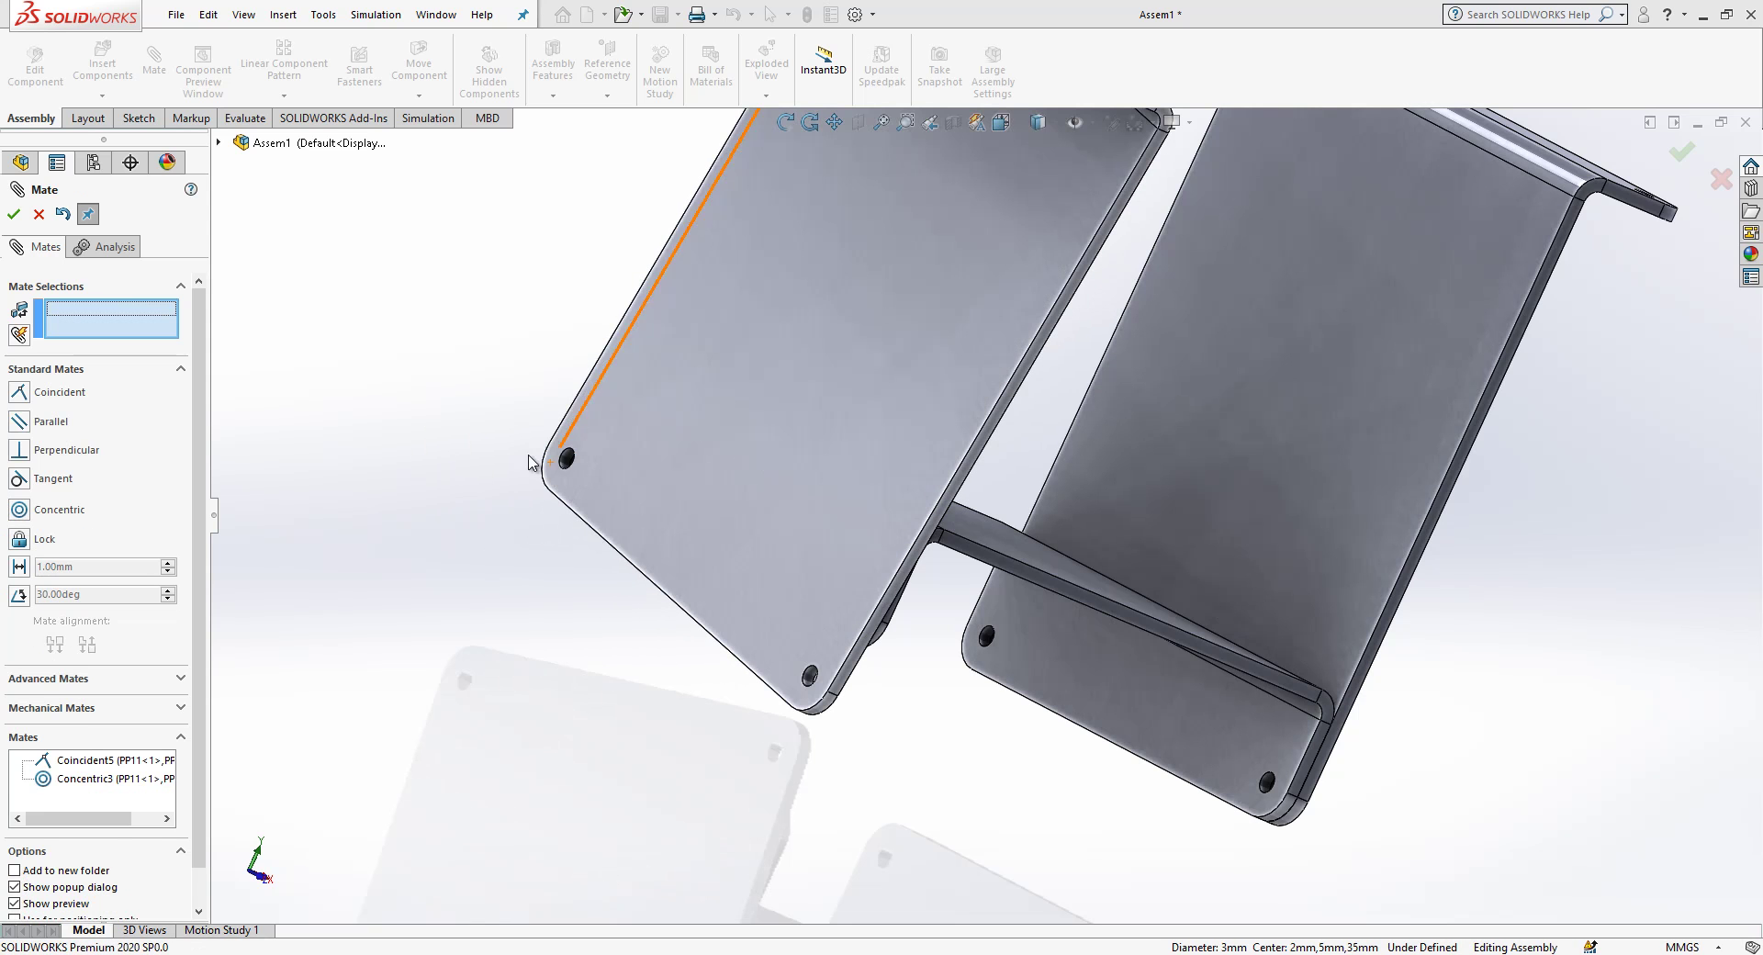
left_click(80, 510)
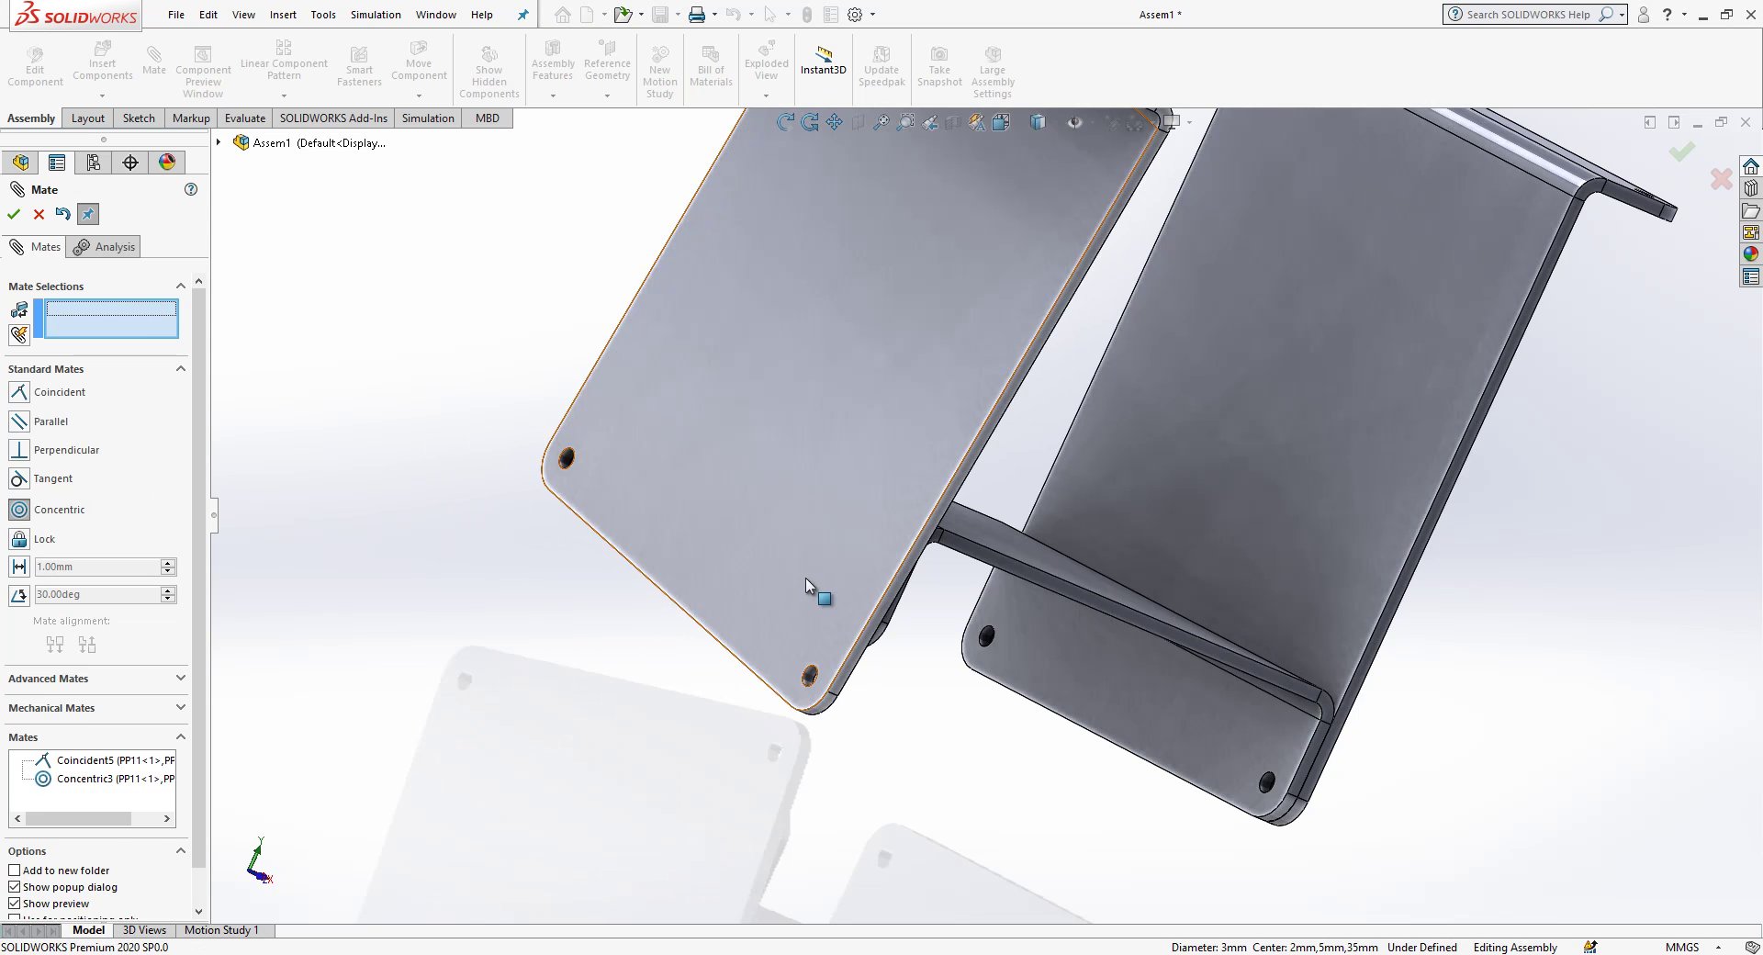
left_click(807, 676)
middle_click_drag(807, 676, 808, 587)
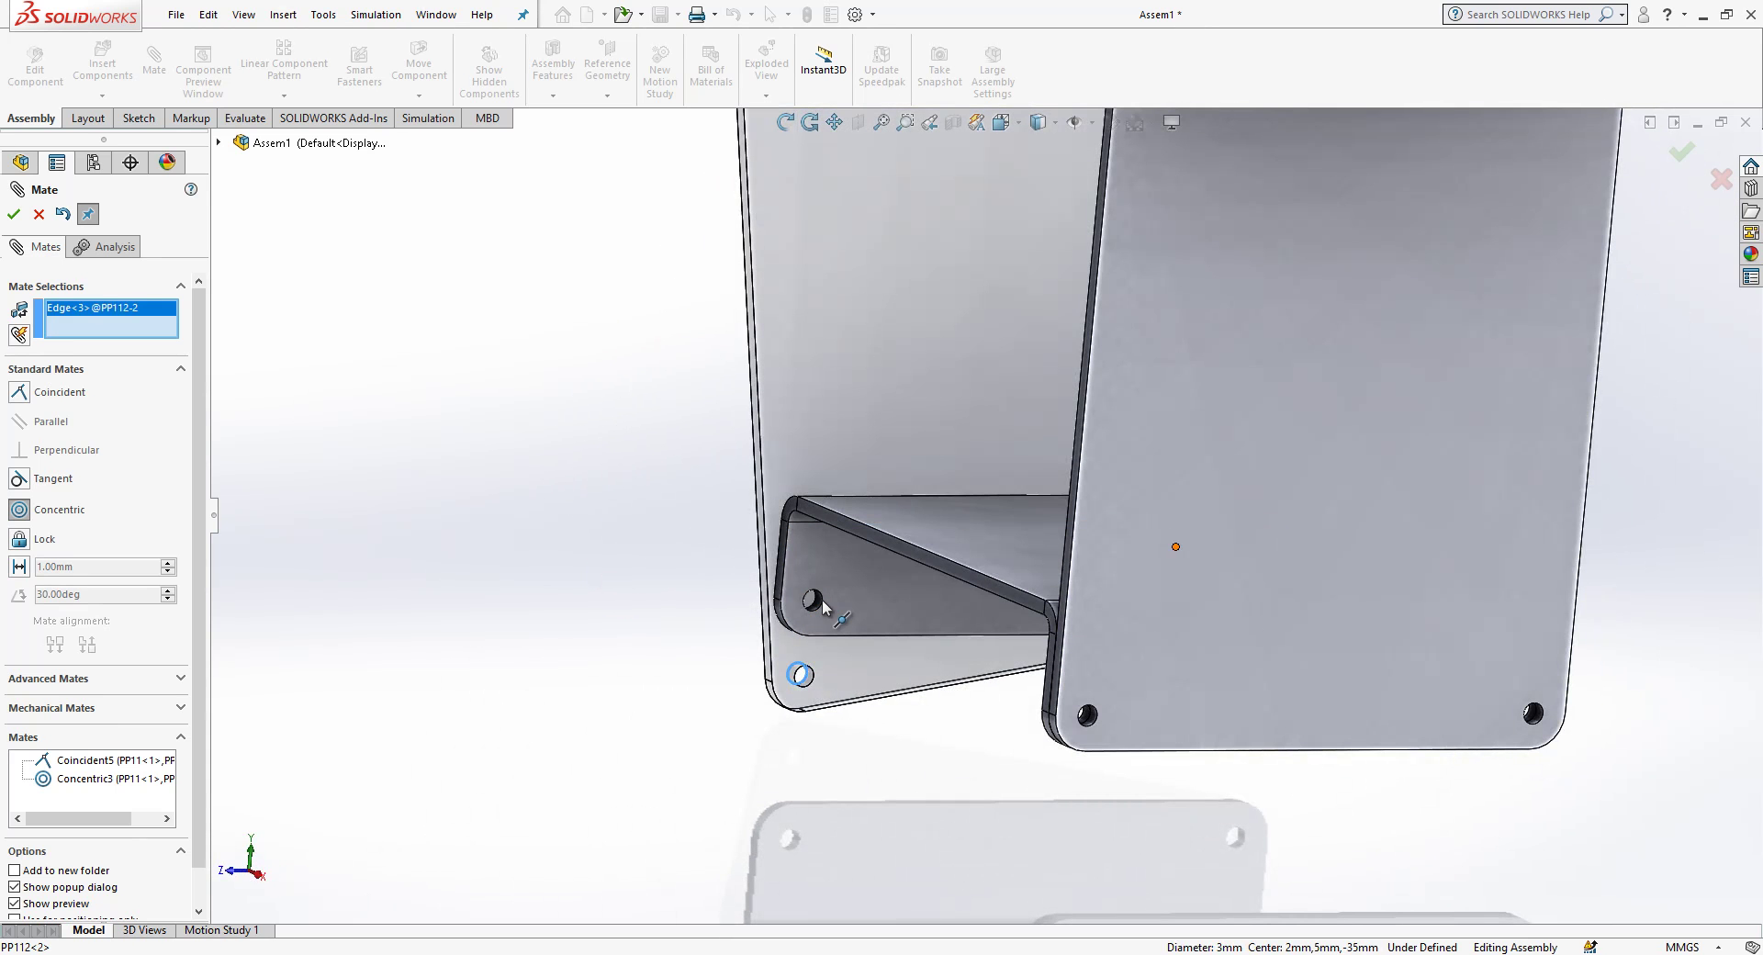
left_click(813, 603)
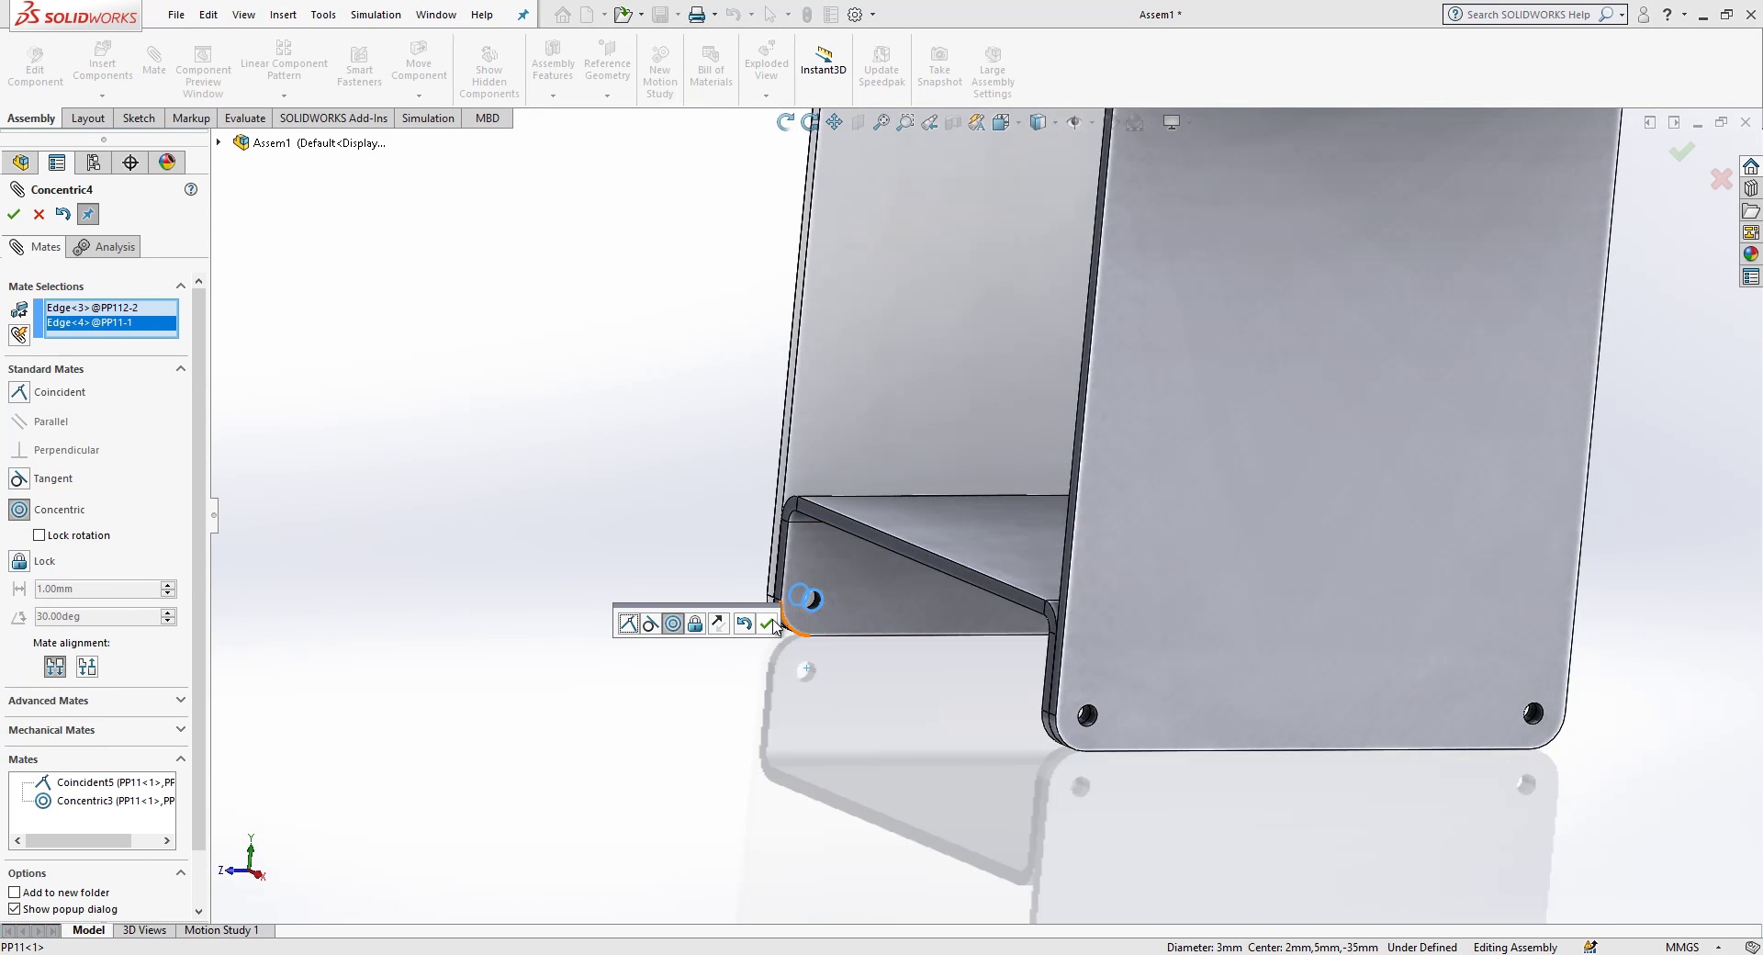
left_click(775, 621)
Step: Add a second PP11 bracket copy, turn it onto its side and move it beside the plates
left_click(14, 214)
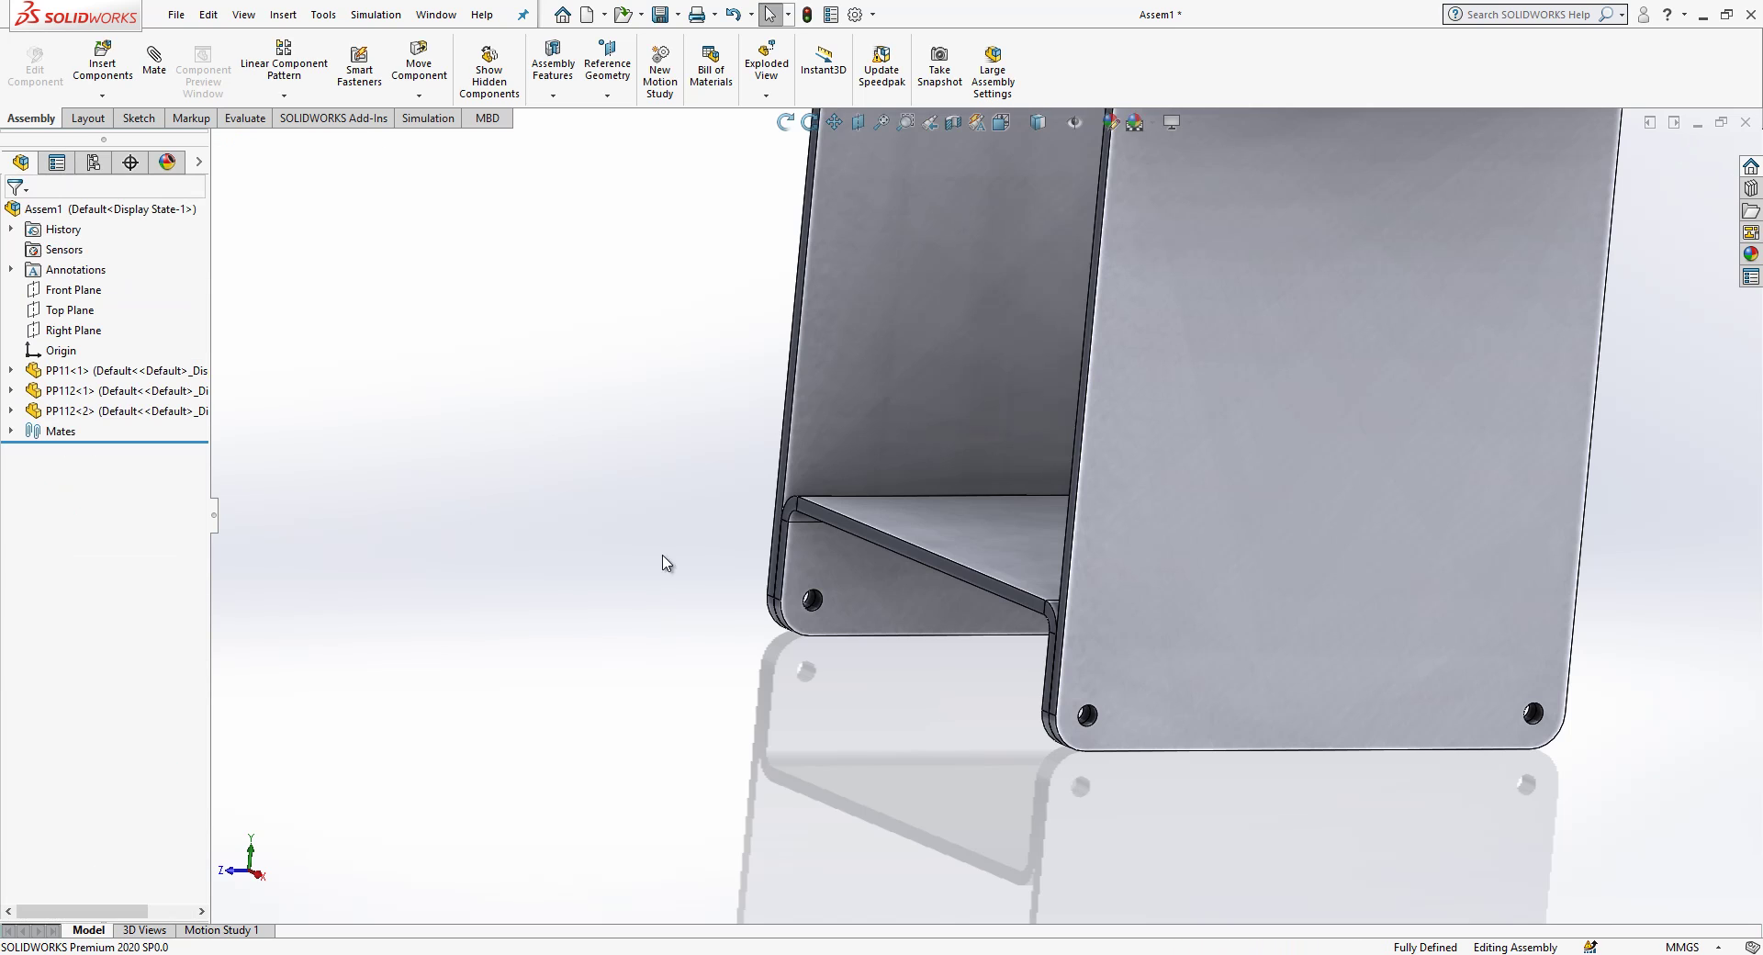
middle_click_drag(661, 563, 818, 657)
left_click(975, 555)
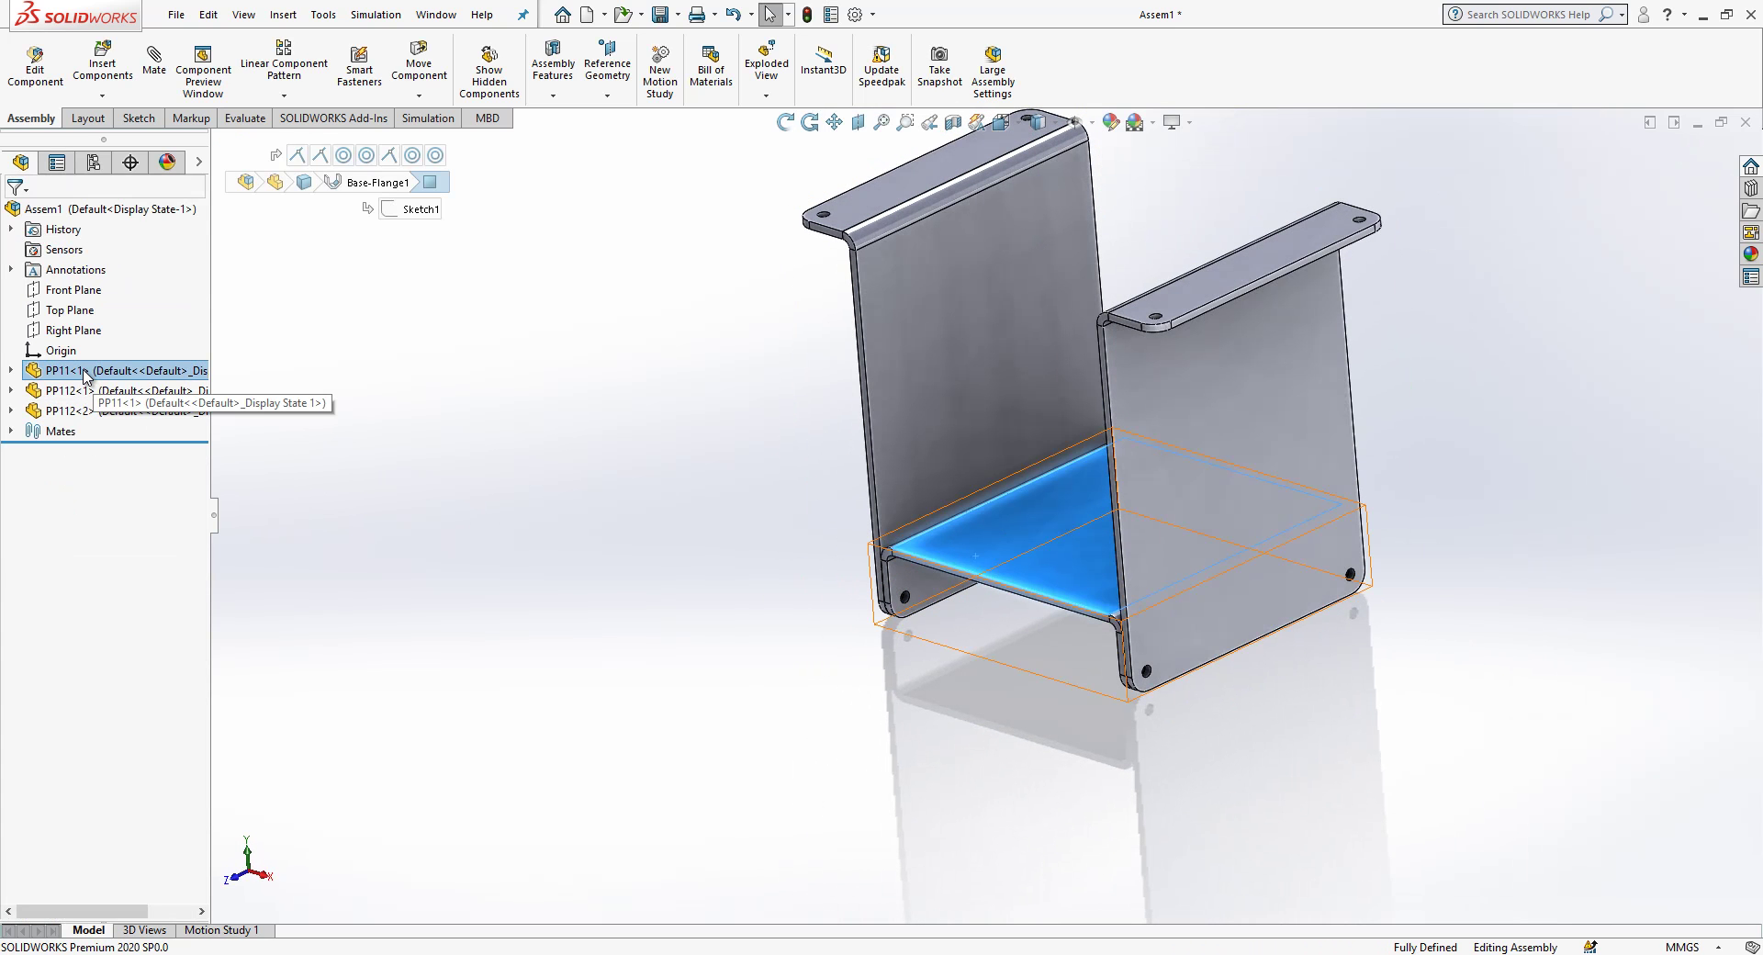
left_click_drag(85, 377, 569, 520, "ctrl")
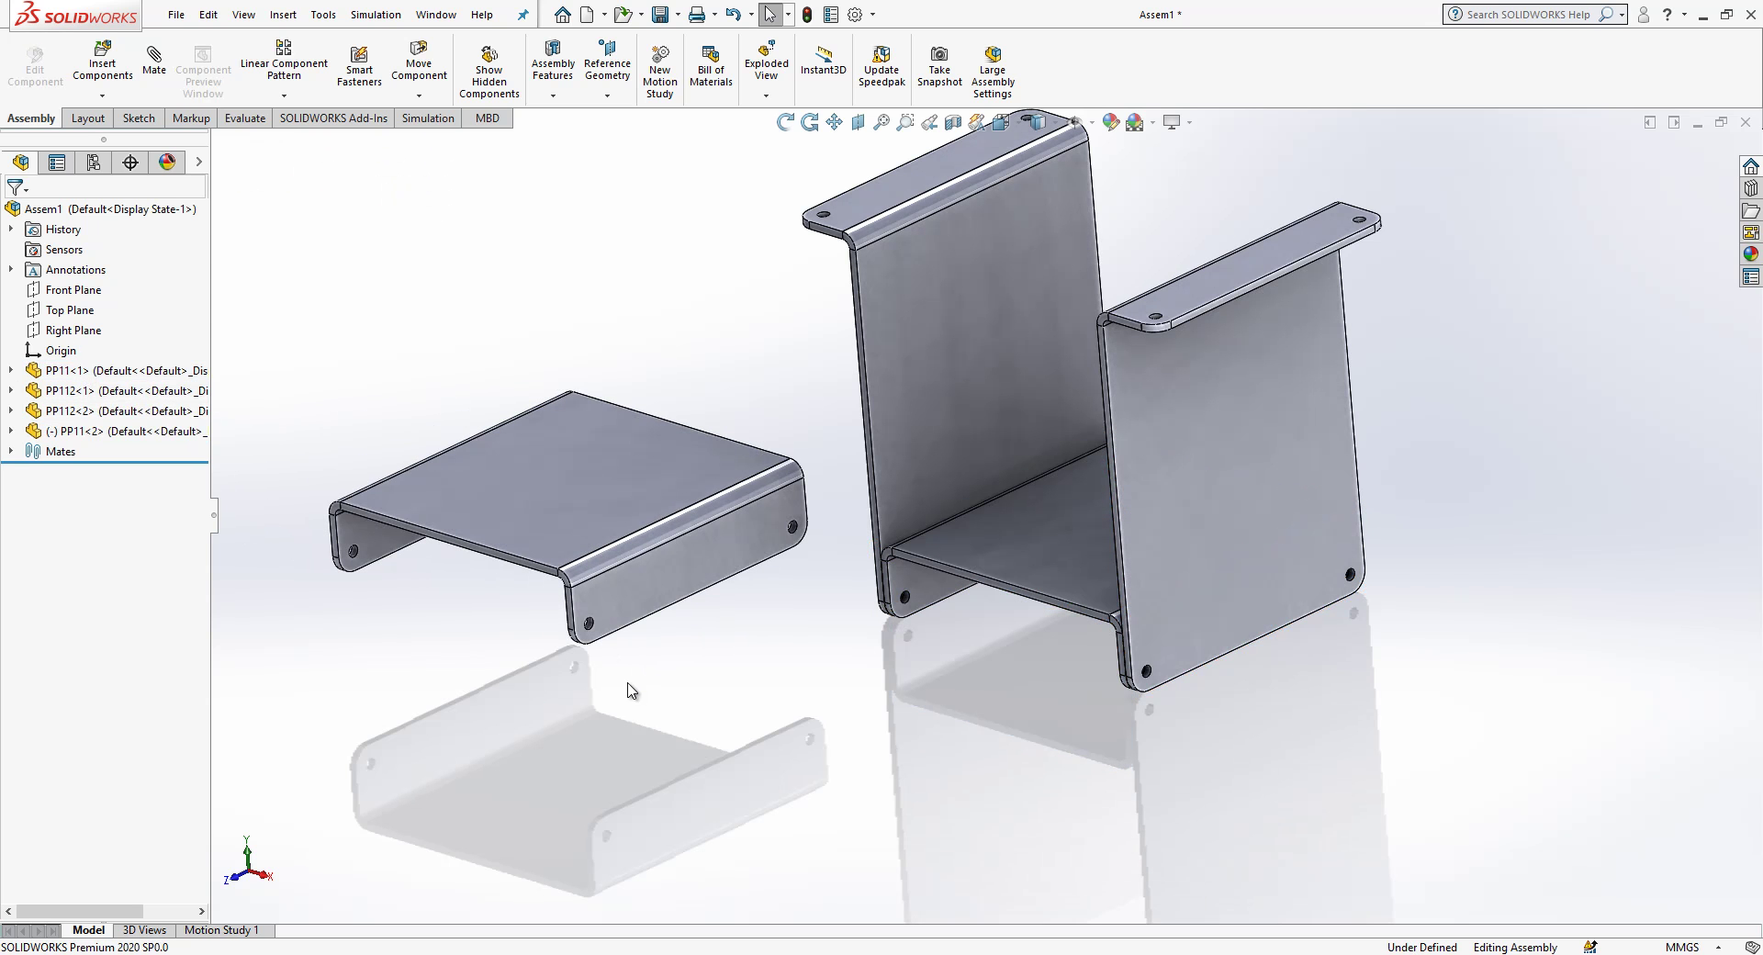
left_click(419, 96)
left_click(505, 138)
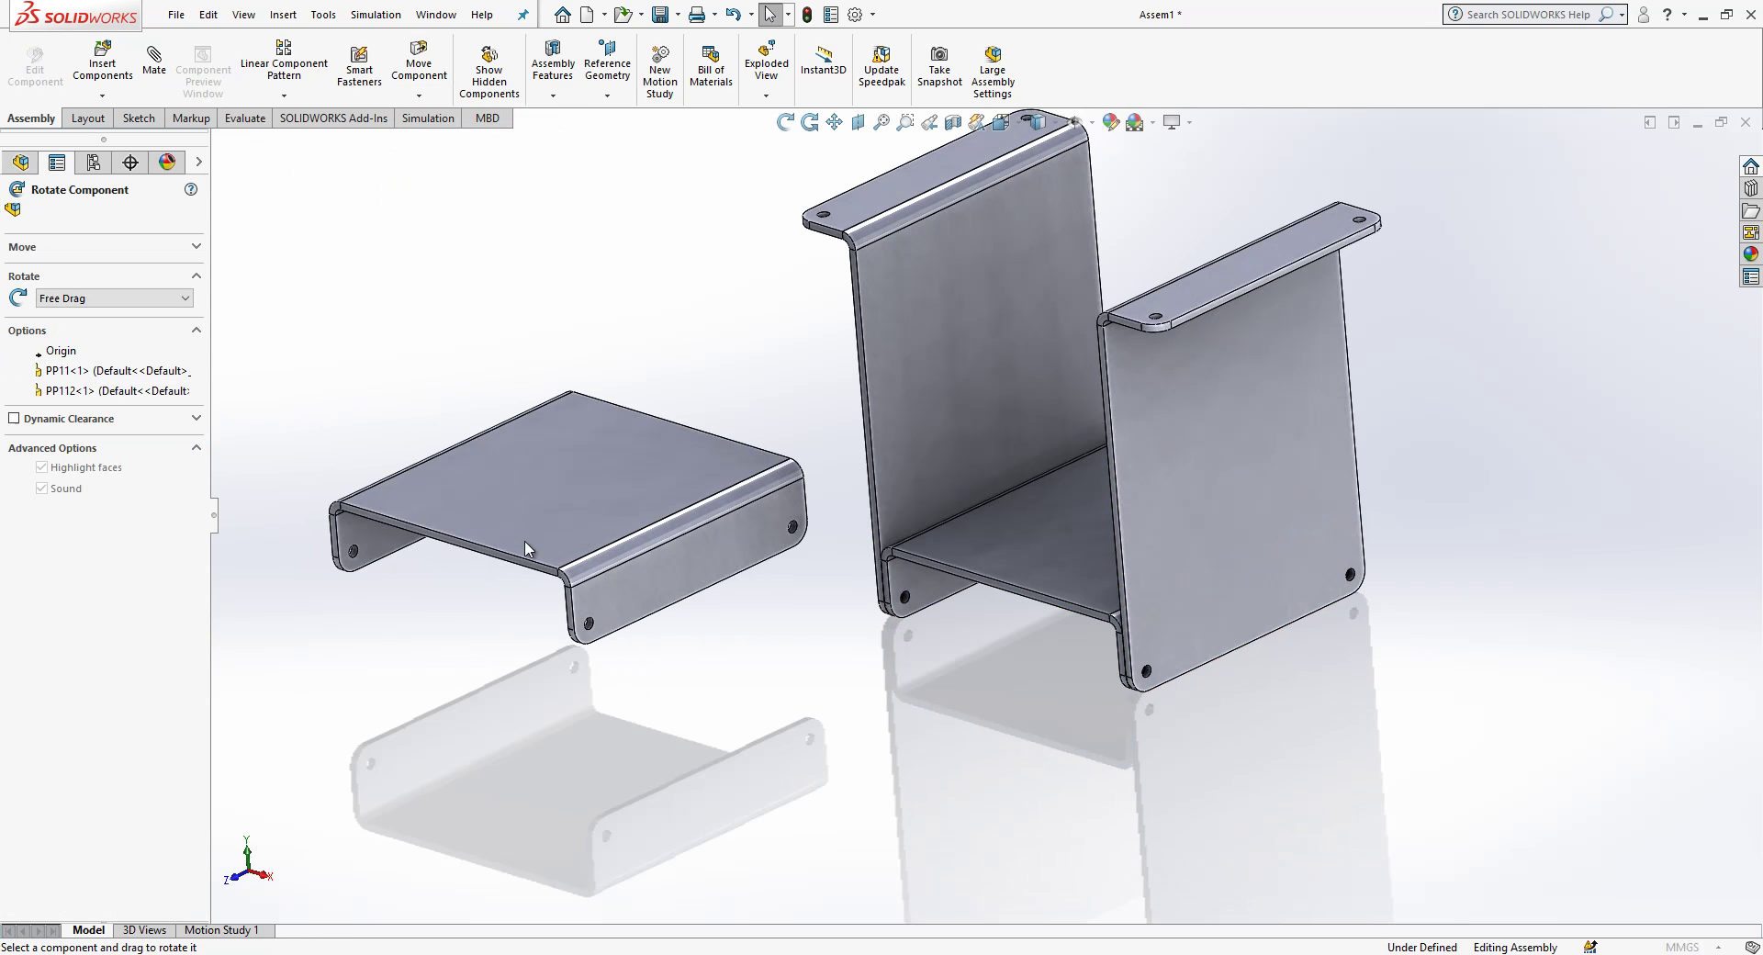
left_click_drag(555, 503, 347, 270)
key("Escape")
left_click_drag(597, 407, 767, 399)
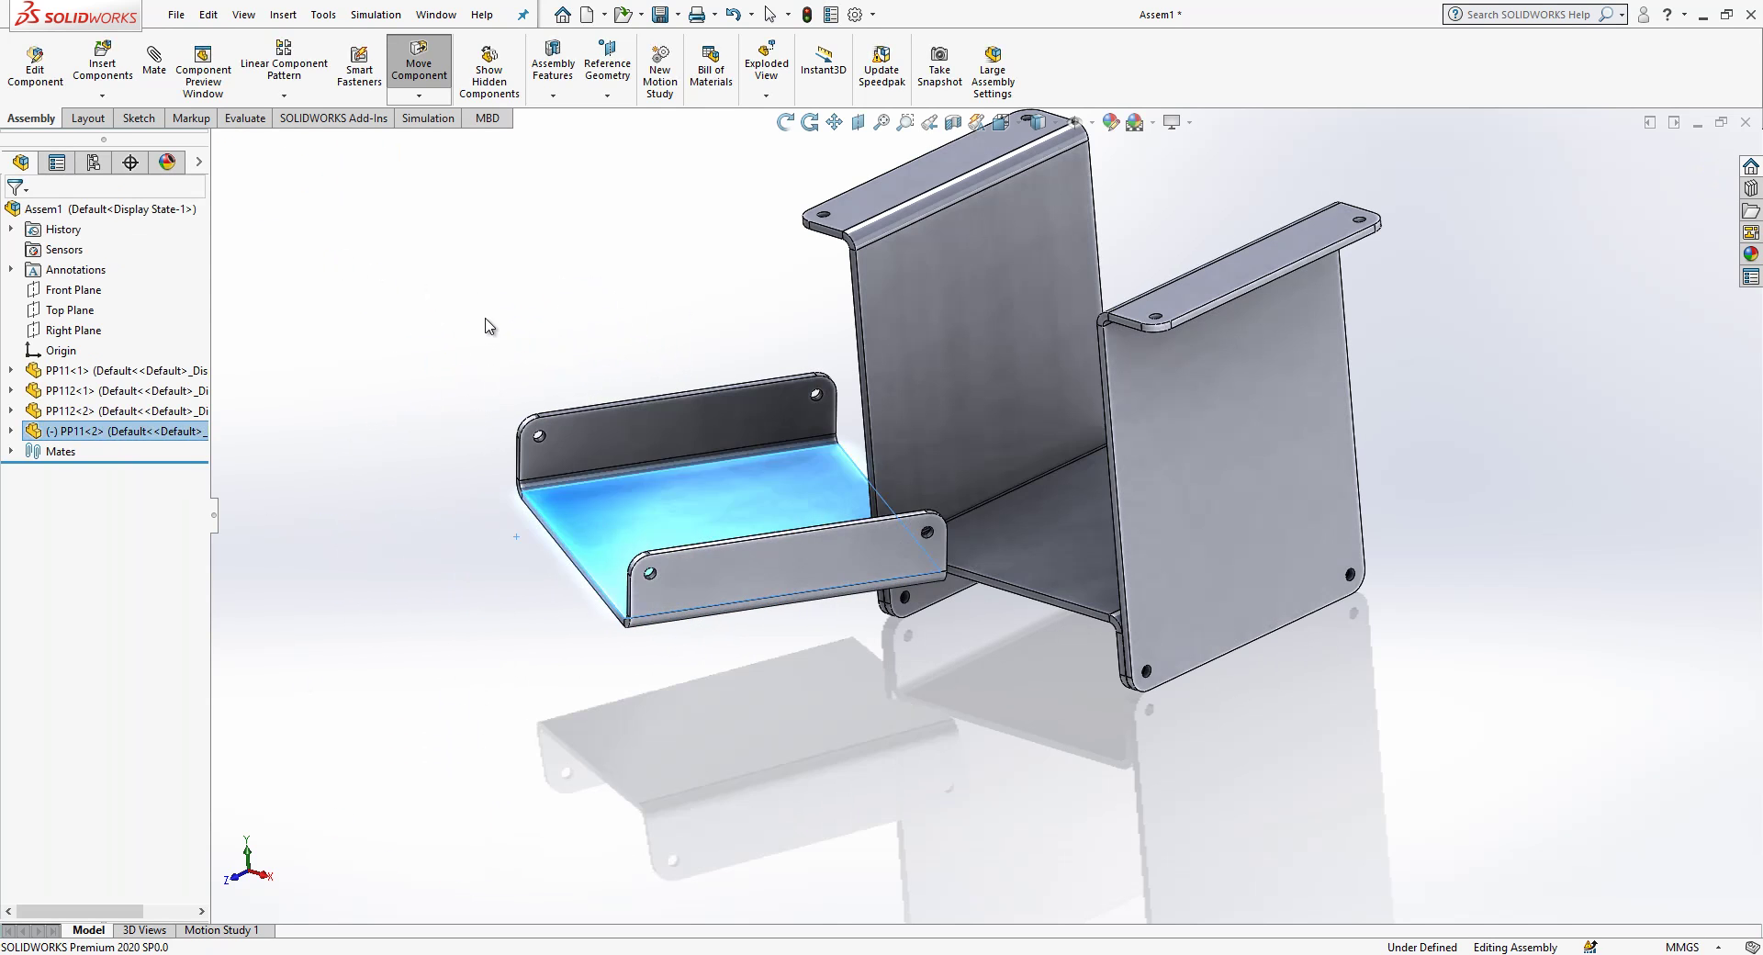
middle_click_drag(768, 399, 862, 415)
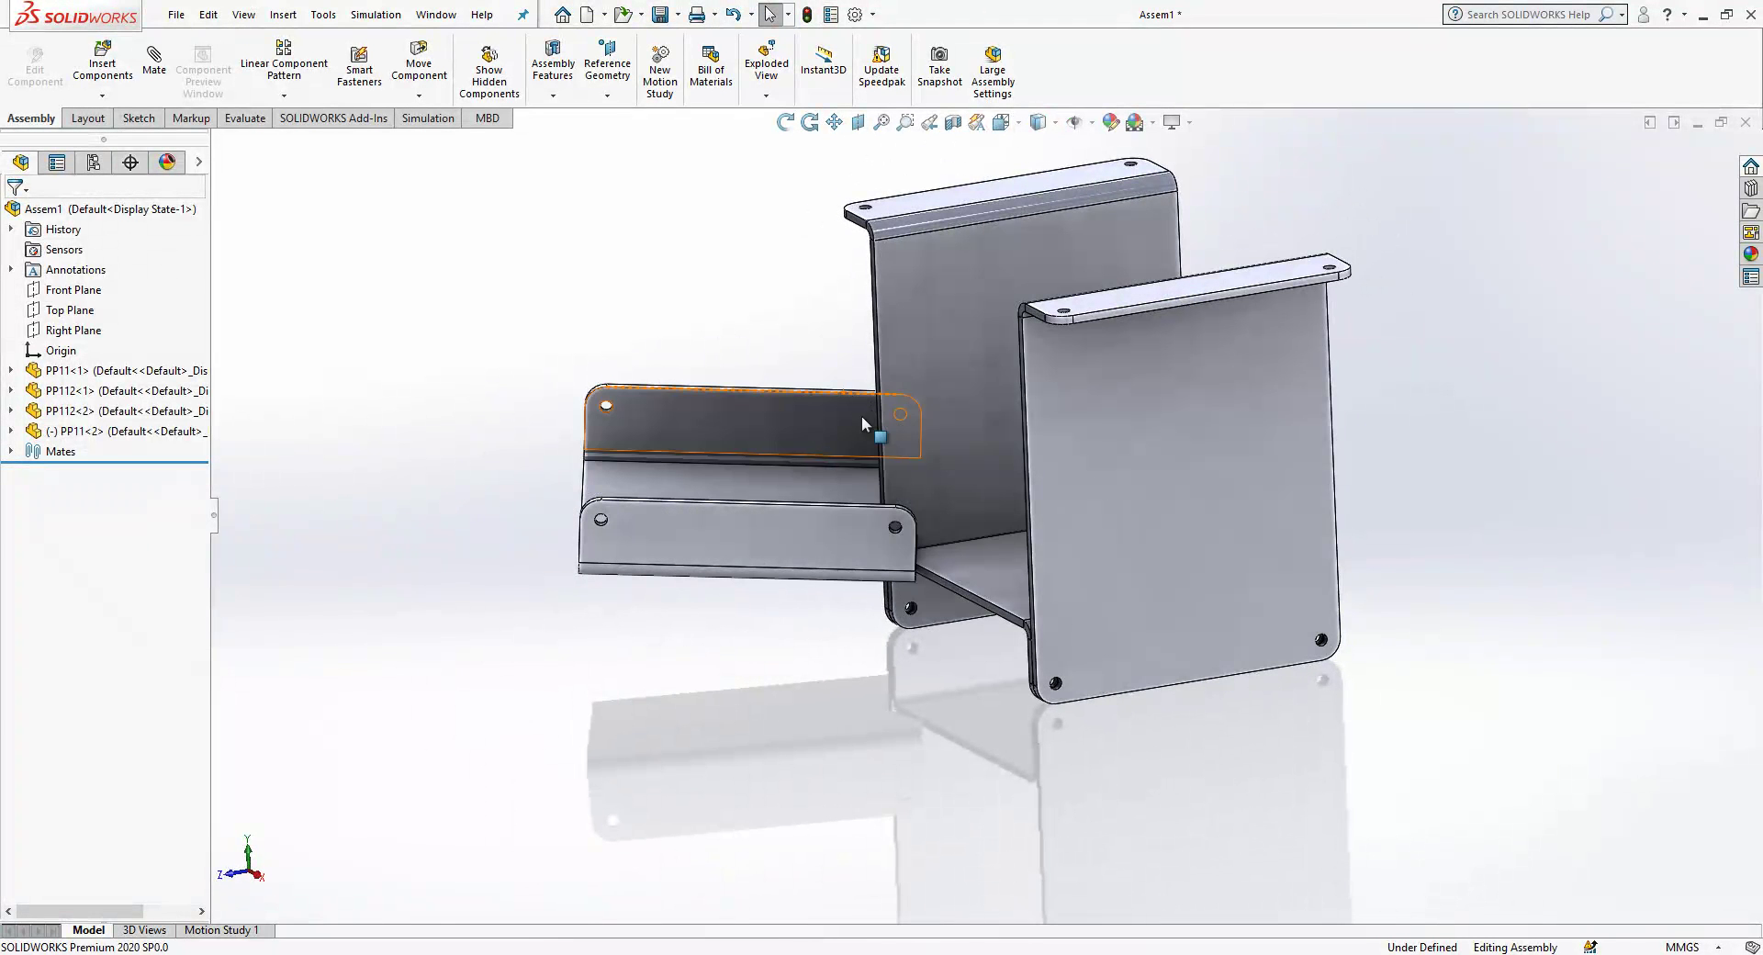
Step: Select the front PP112 plate and start editing it in the assembly
left_click(1056, 684)
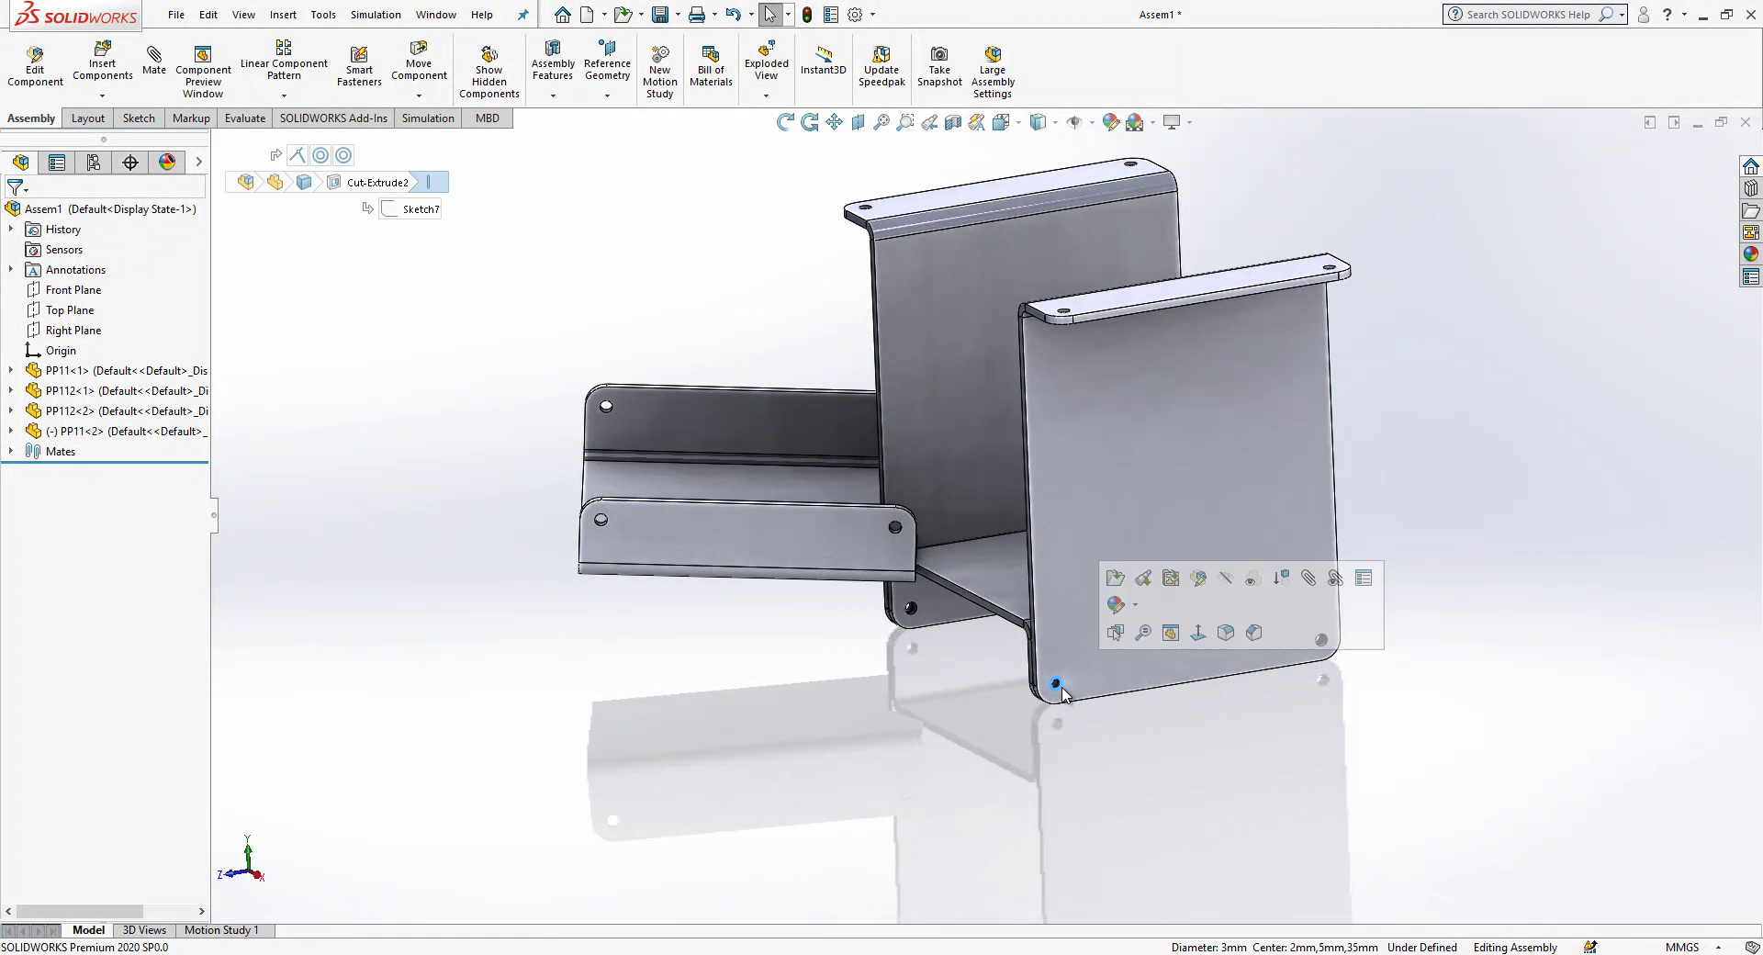
left_click(1094, 457)
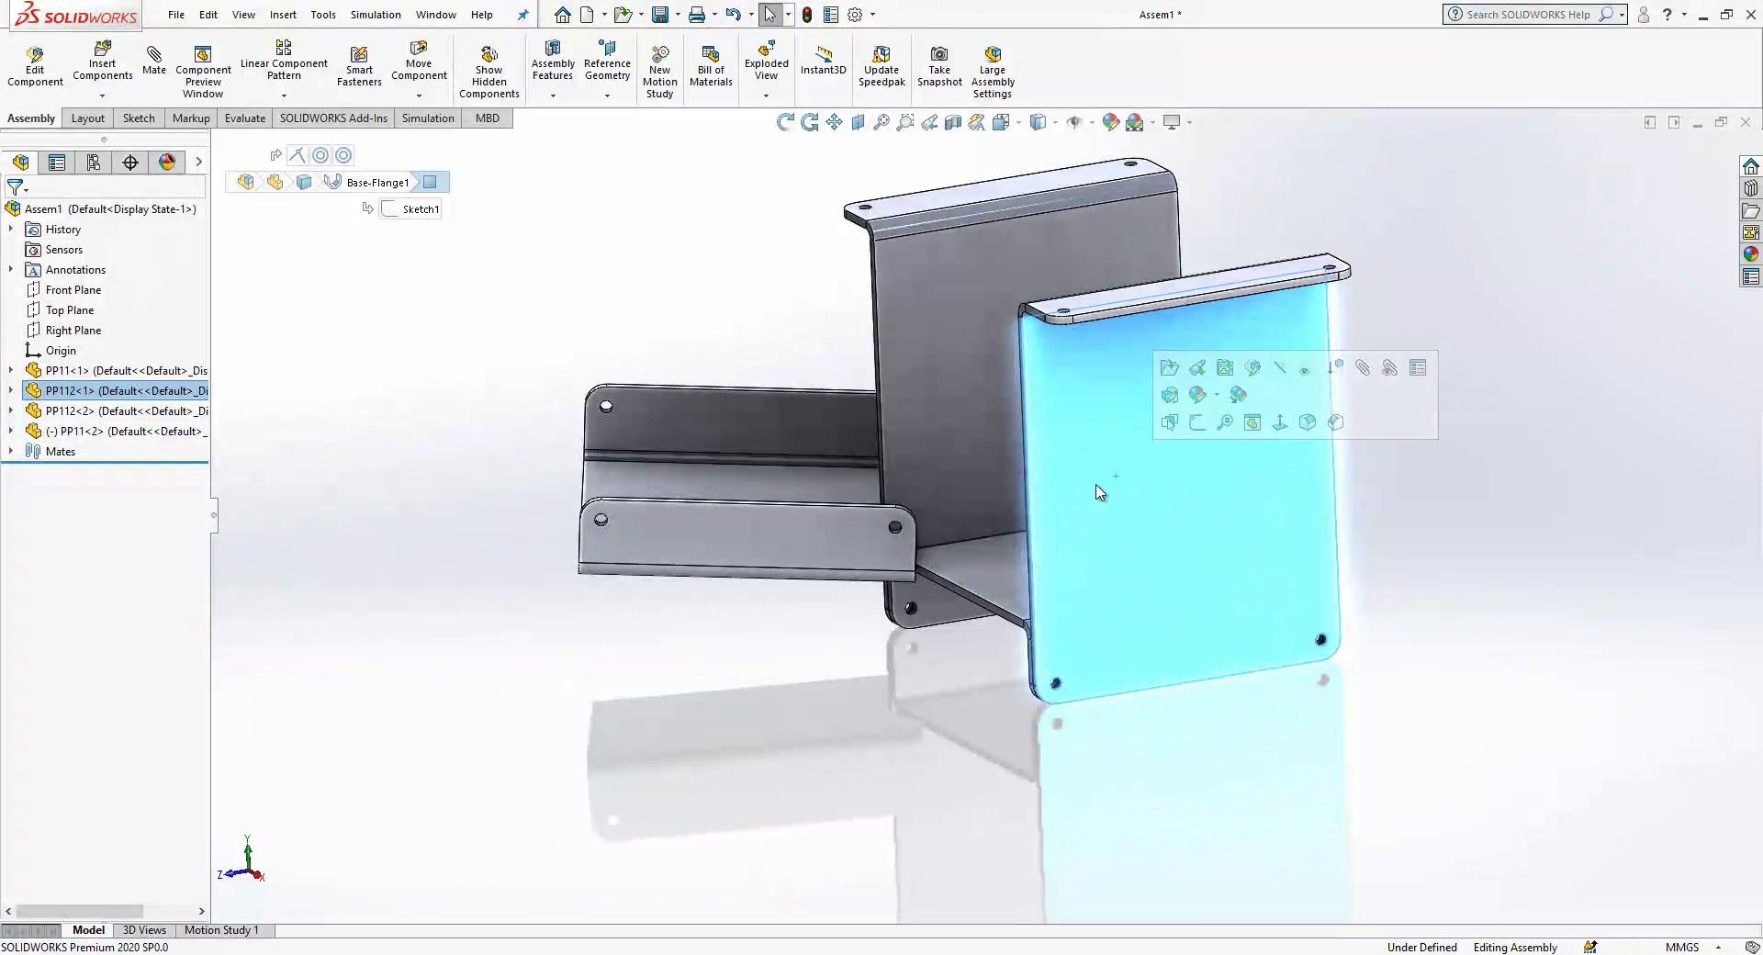
key("Escape")
left_click(1062, 436)
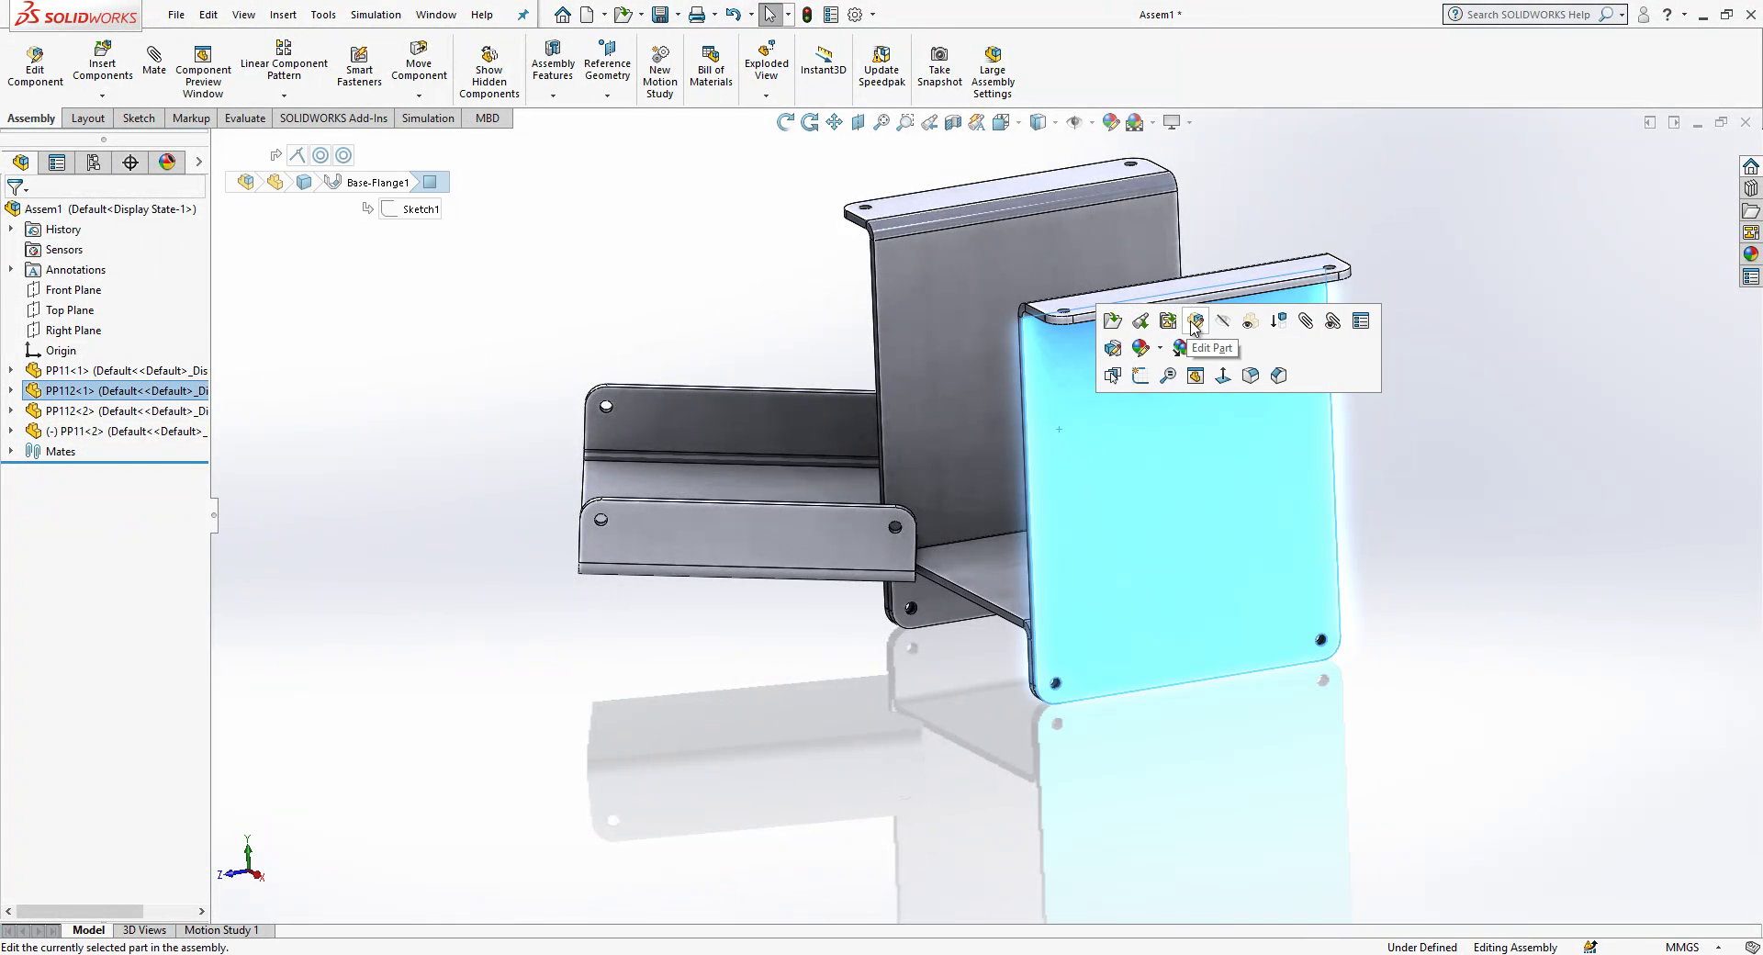
left_click(1193, 321)
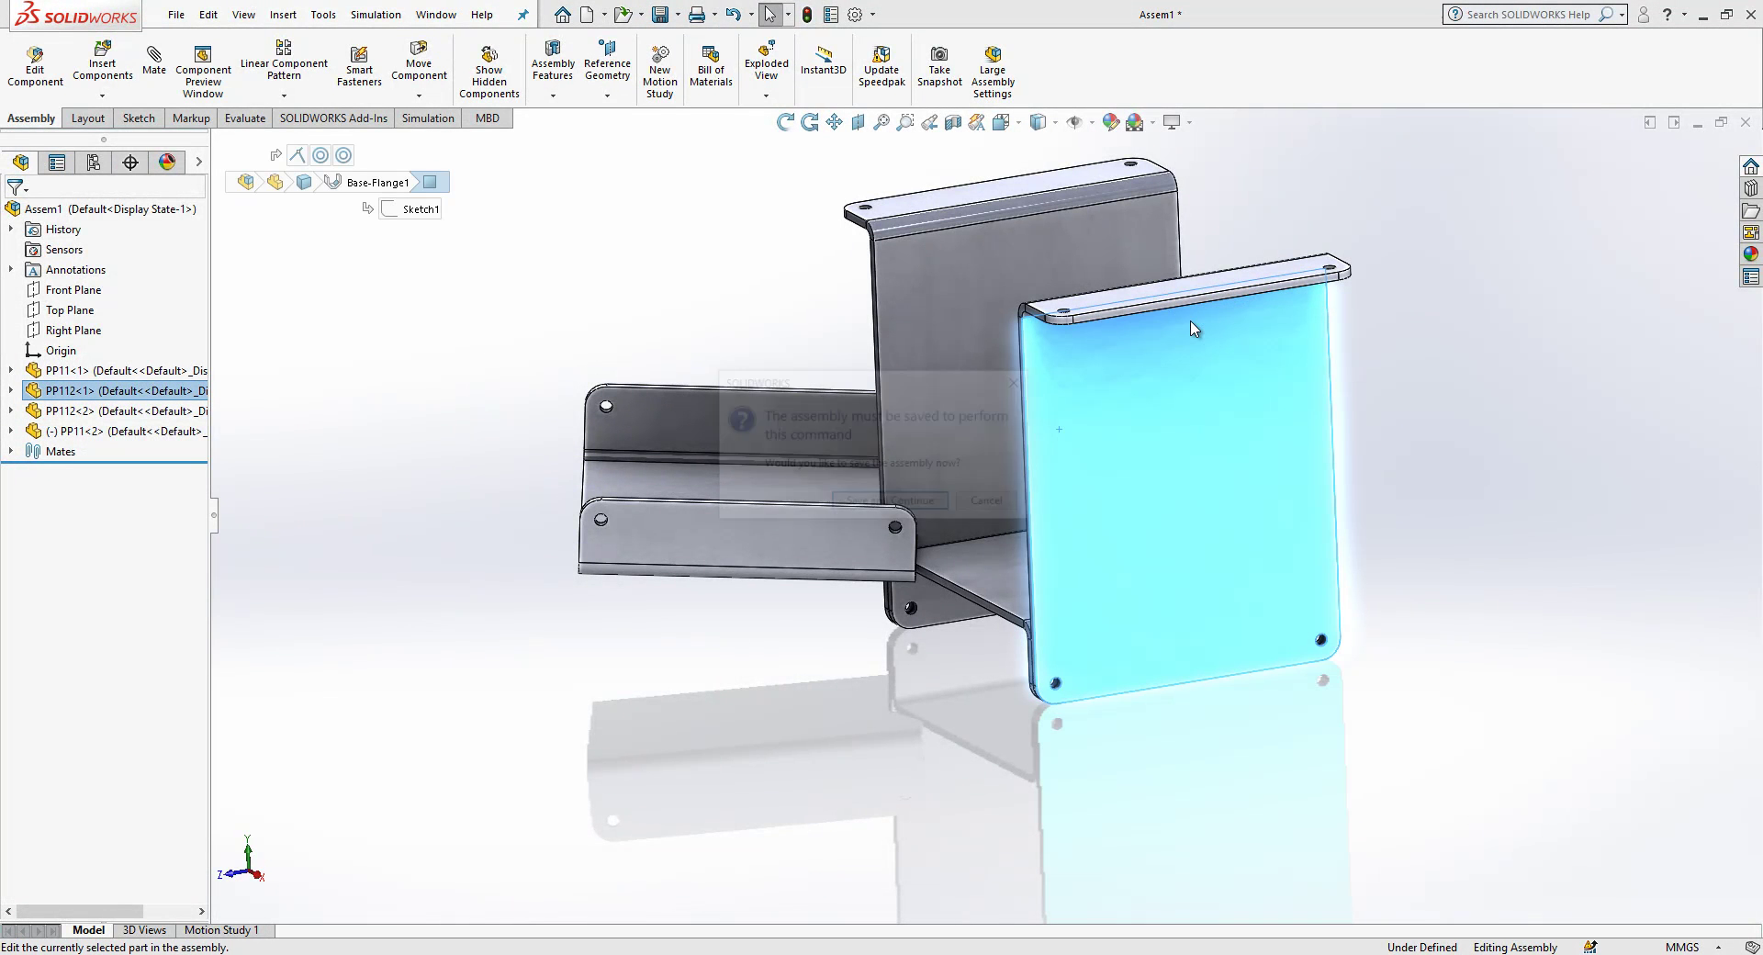
Step: Rebuild and save the assembly as PP00 when prompted
left_click(907, 504)
left_click(872, 424)
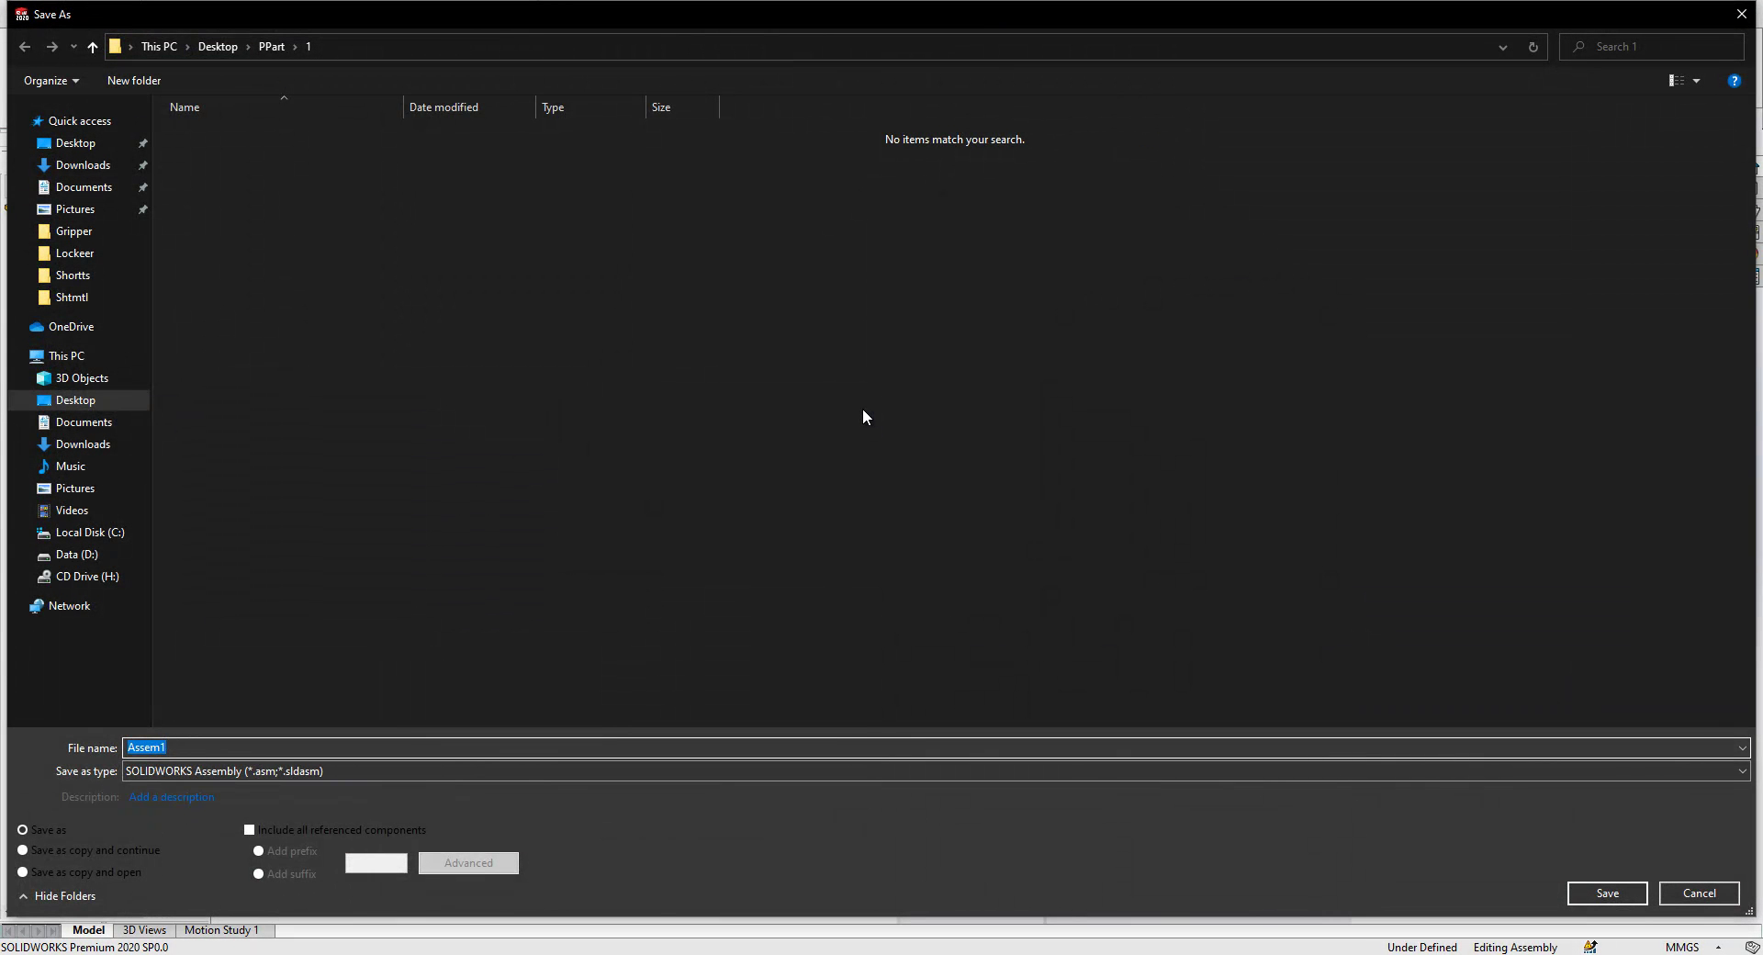
type("PP")
type("AS")
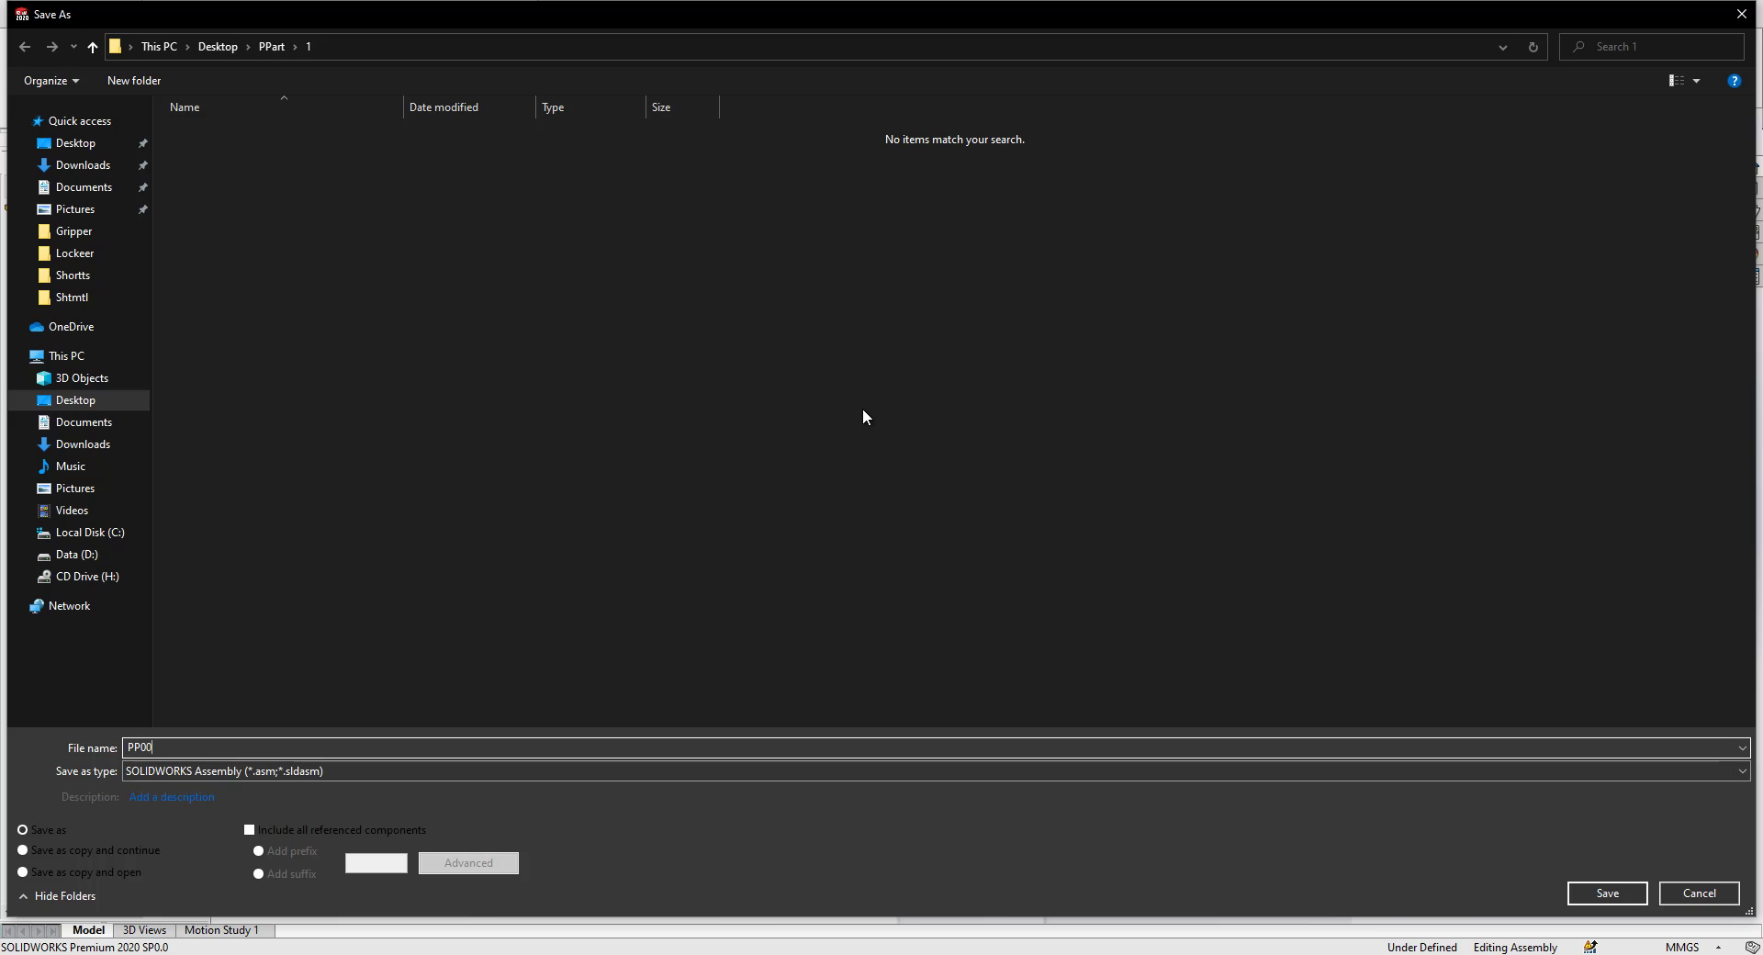
key("Return")
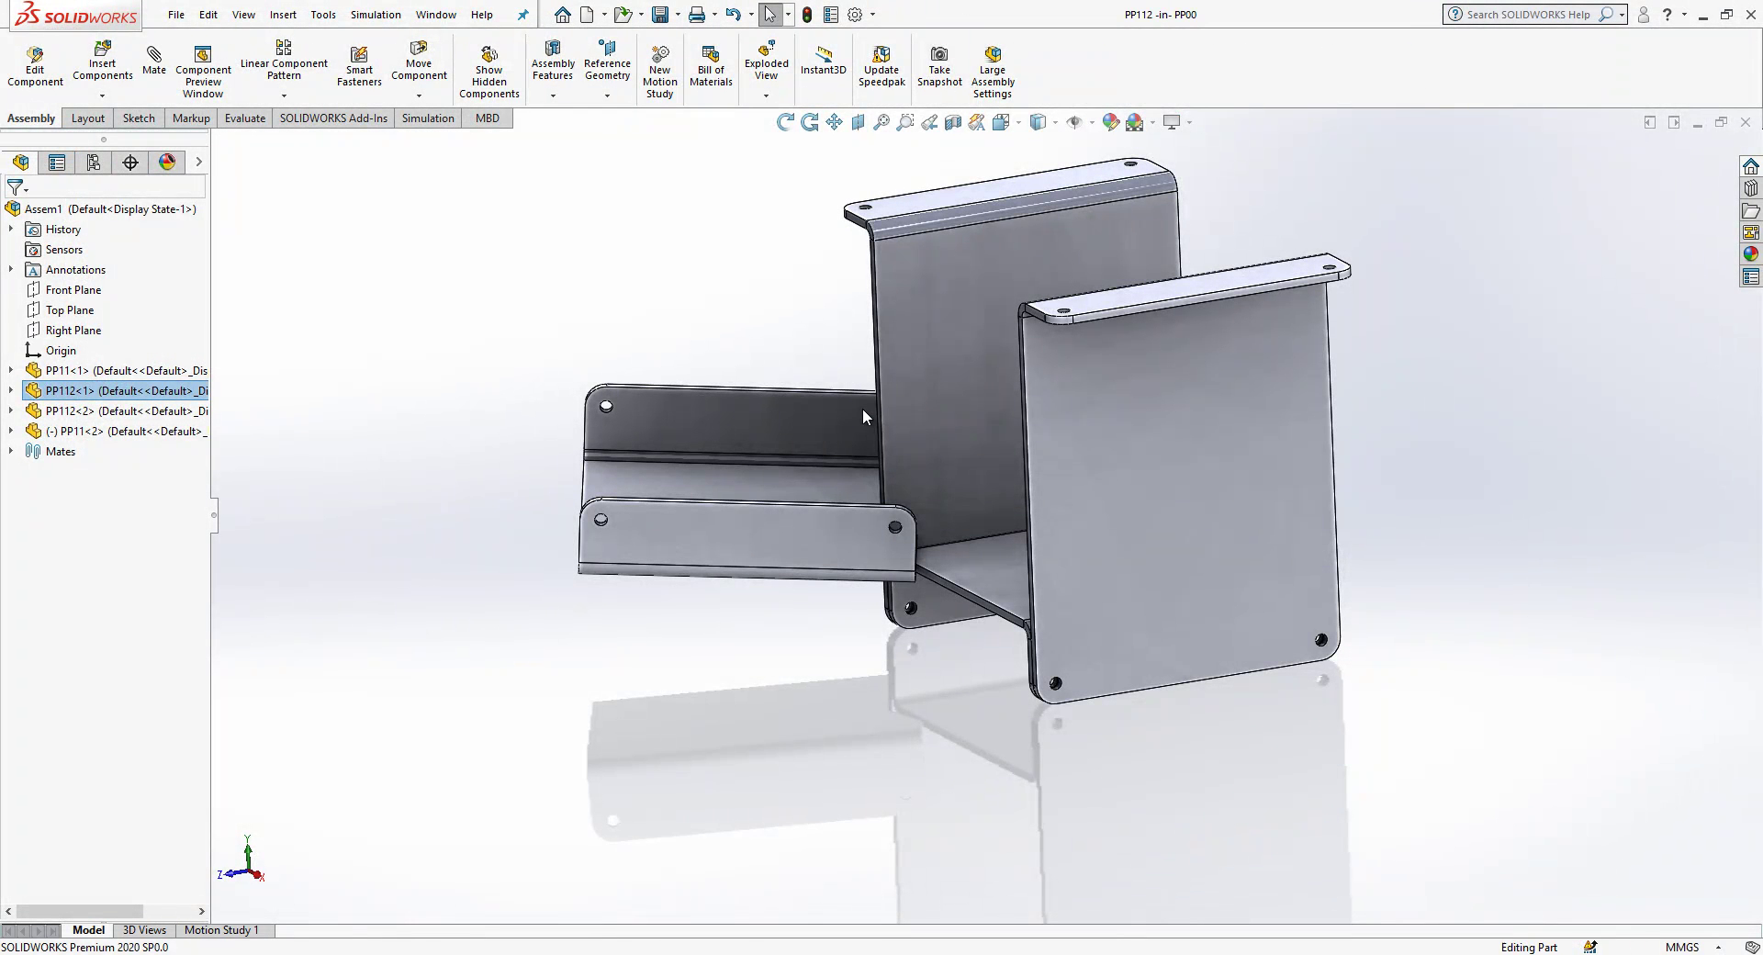
Step: Open the sketch of plate PP112's bottom-left hole for editing and view the whole plate
left_click(1182, 441)
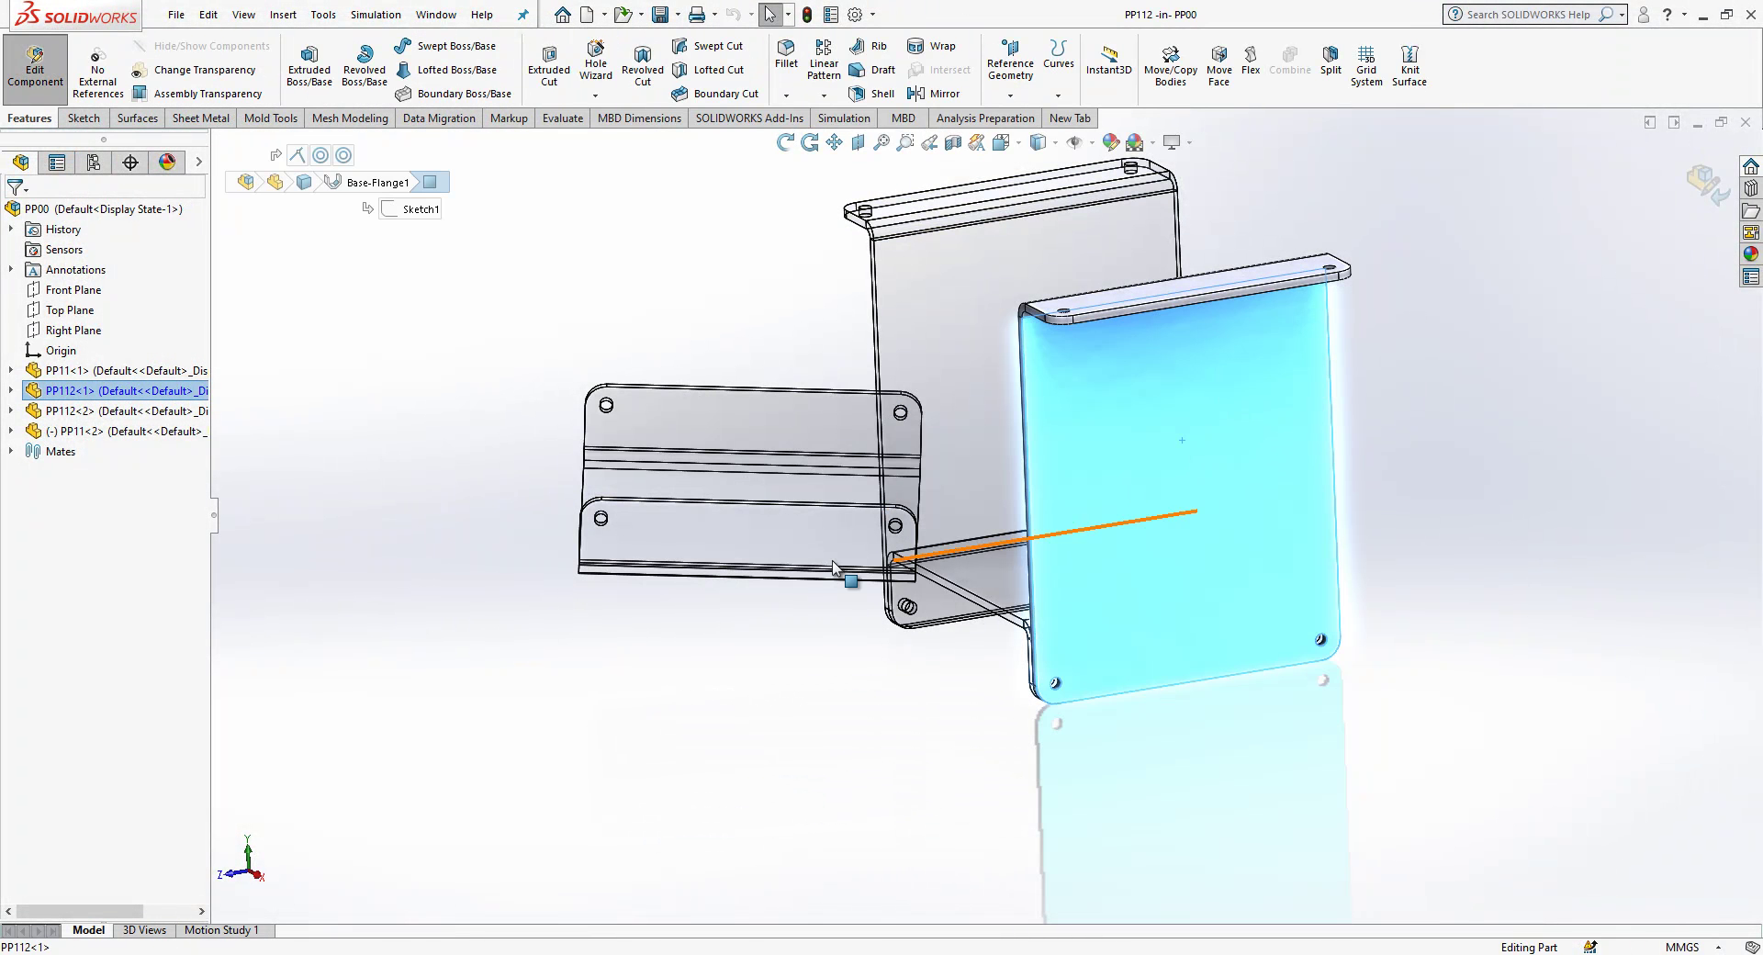
scroll(1066, 669, "down", 8)
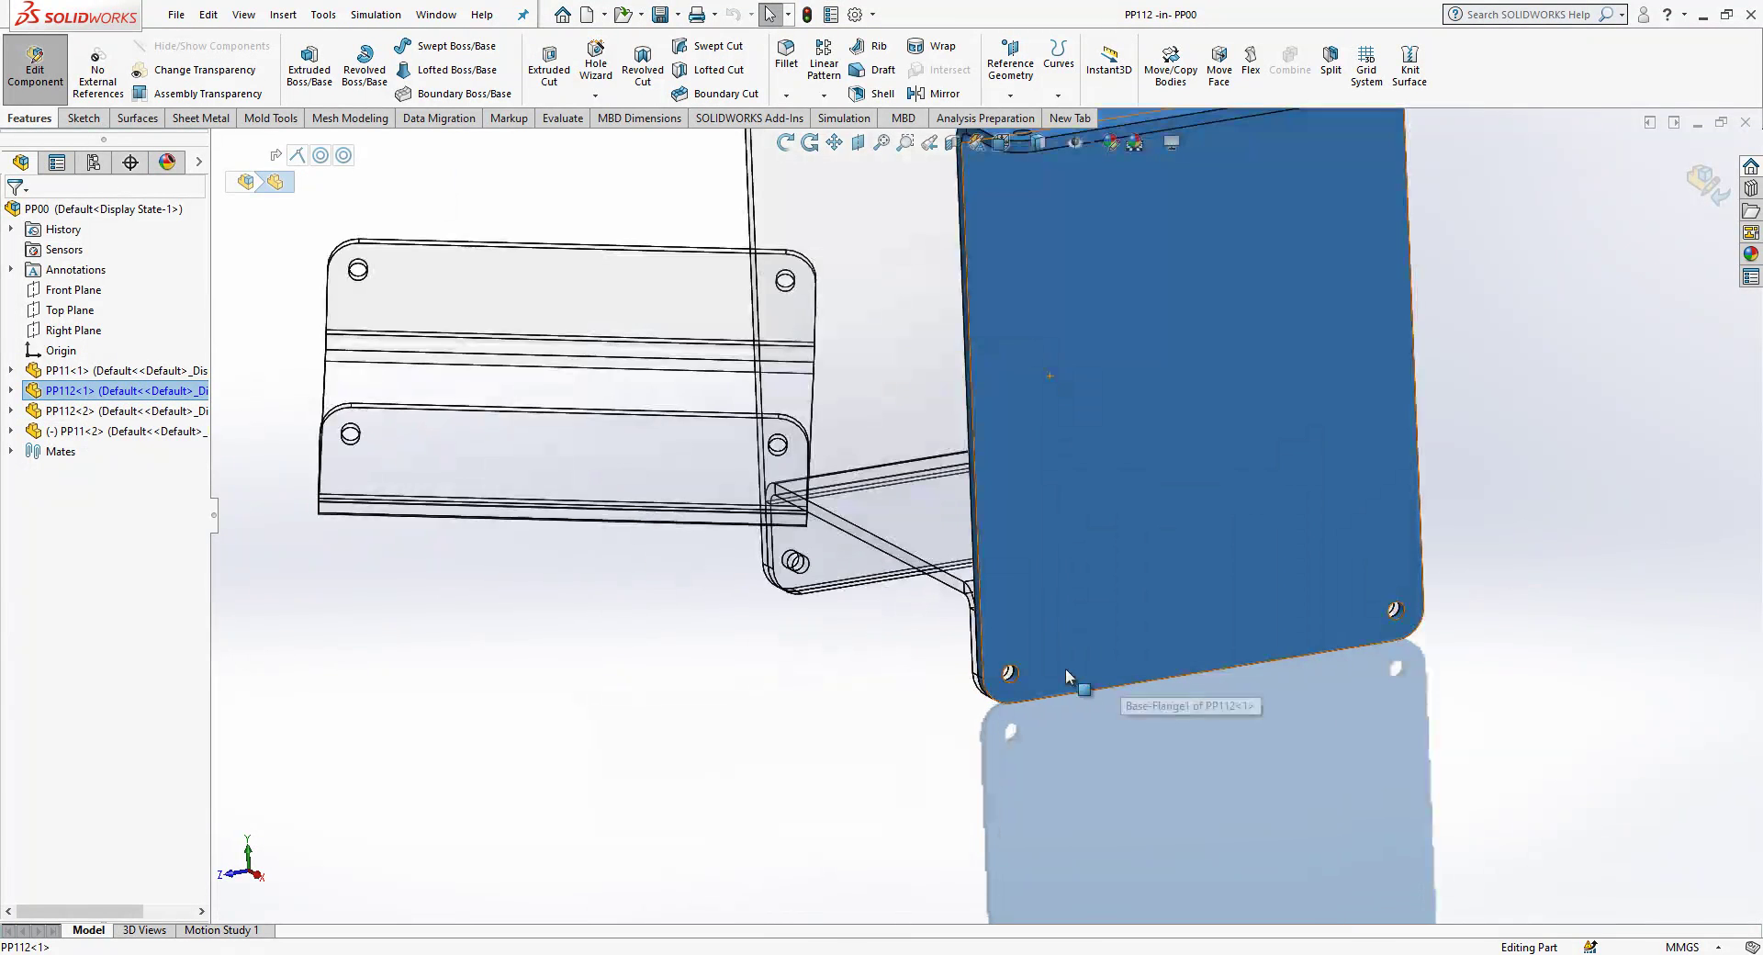
left_click(939, 609)
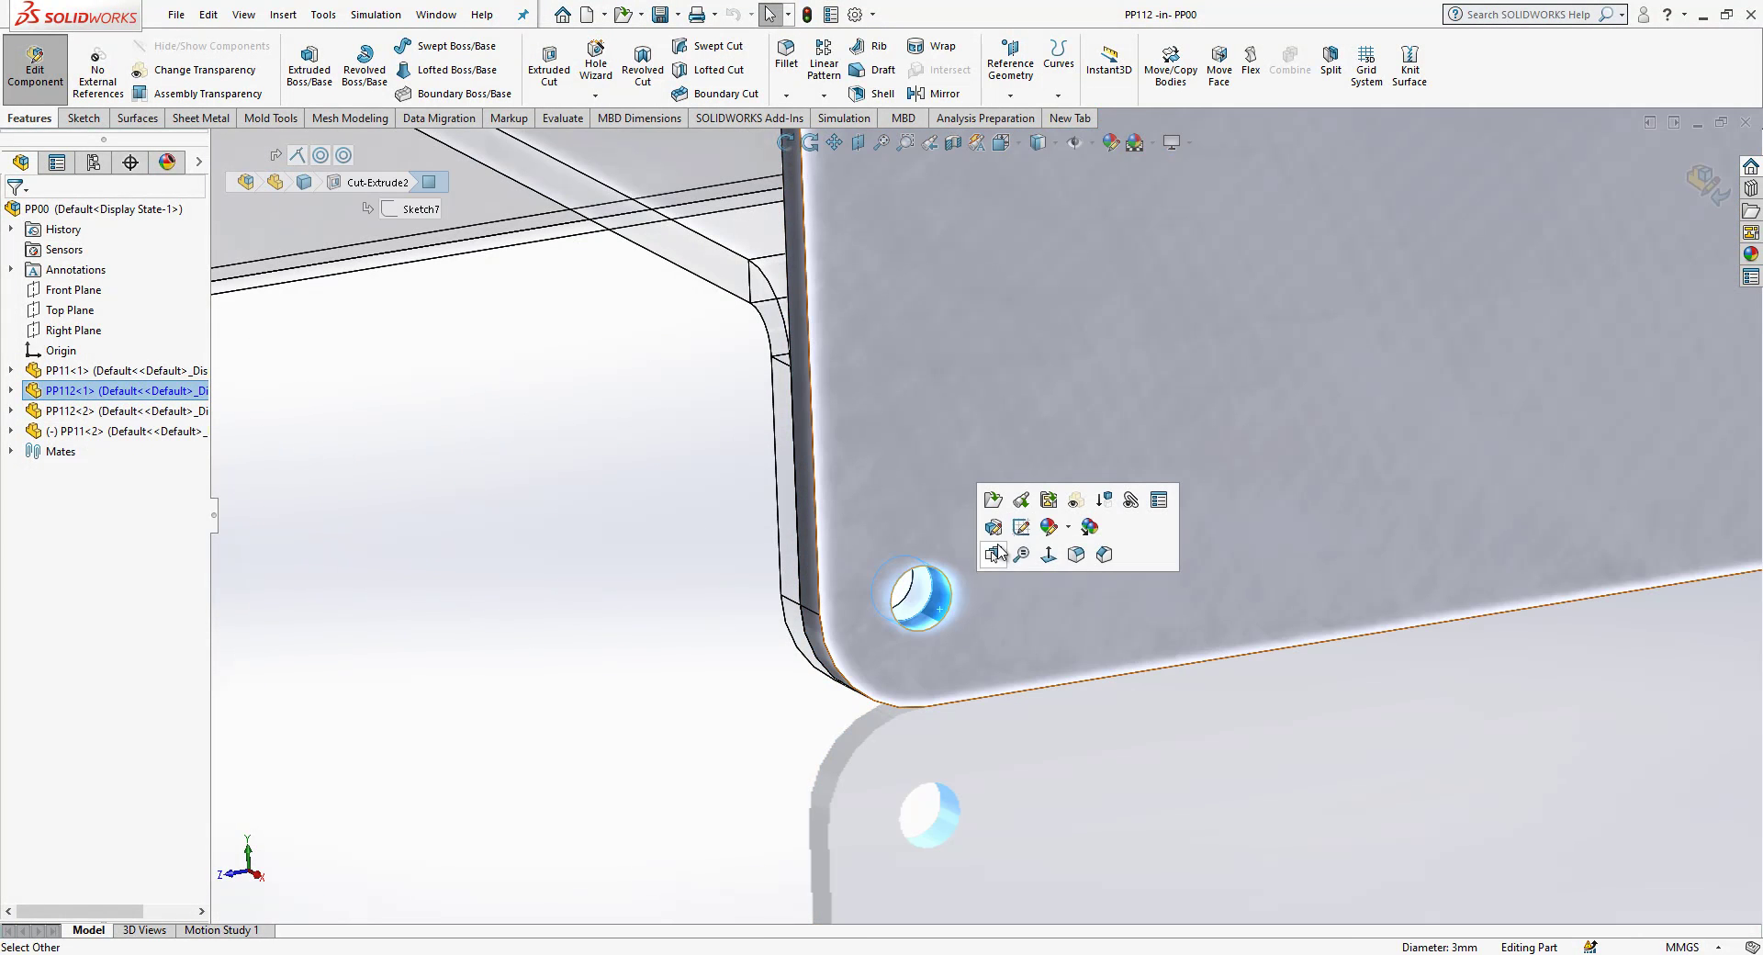
left_click(1023, 530)
scroll(1003, 720, "up", 10)
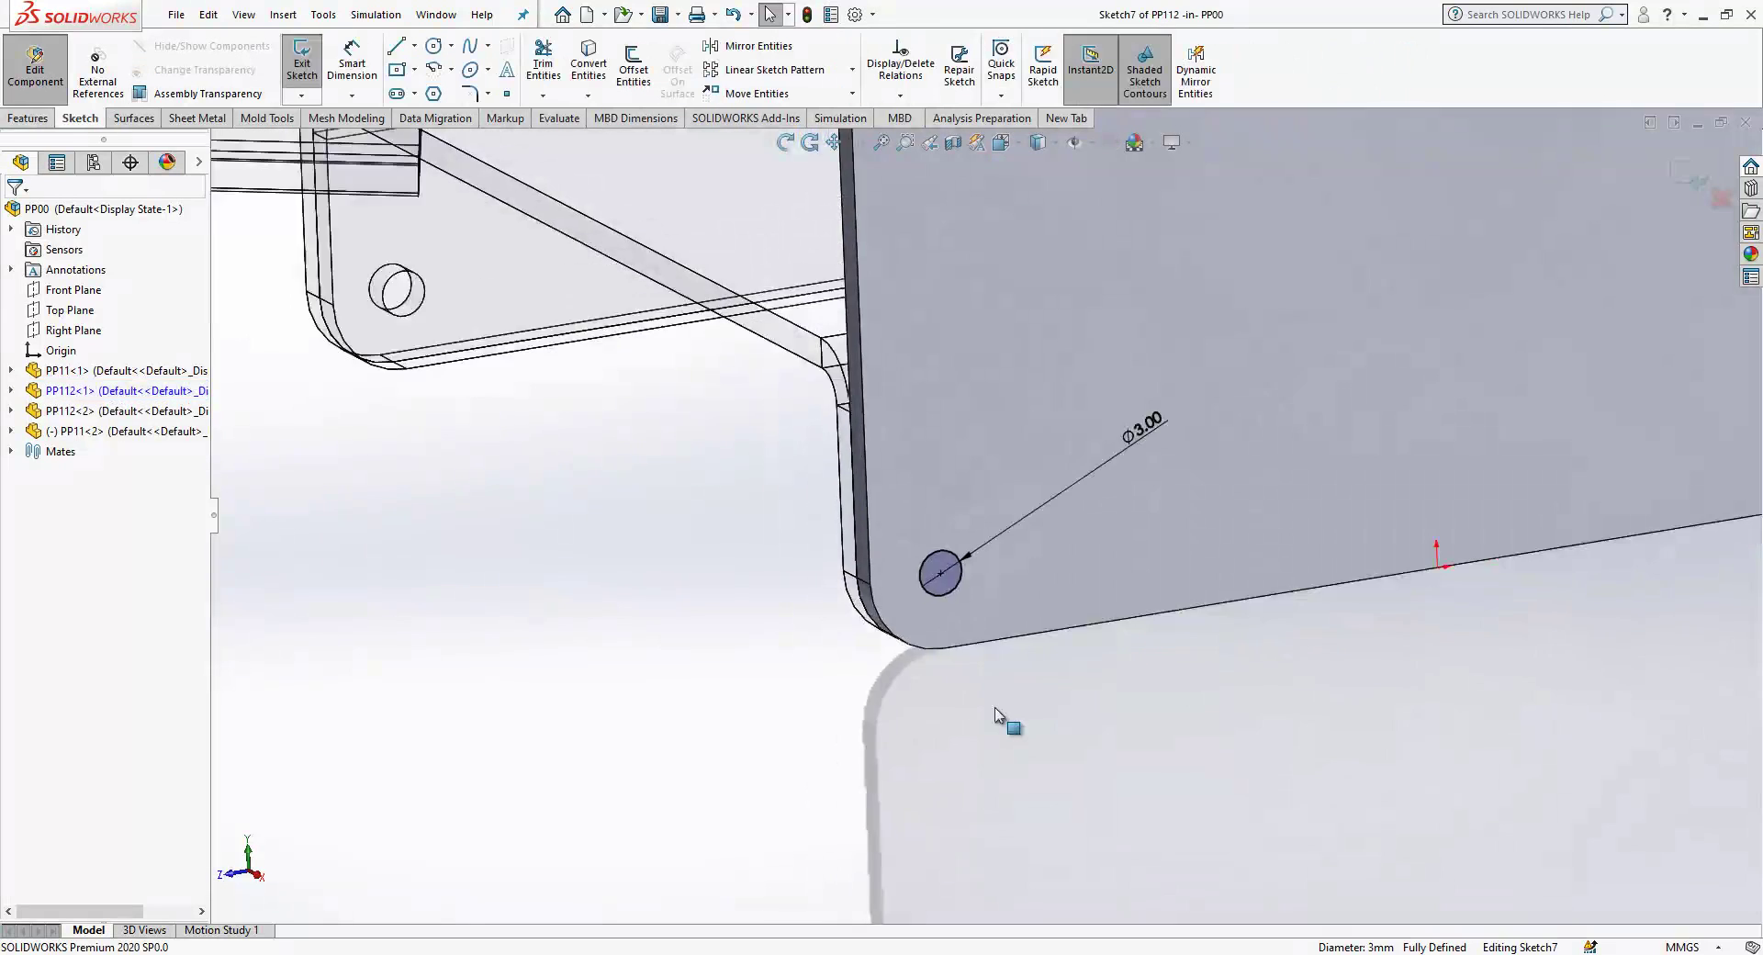
key("ctrl+shift+z")
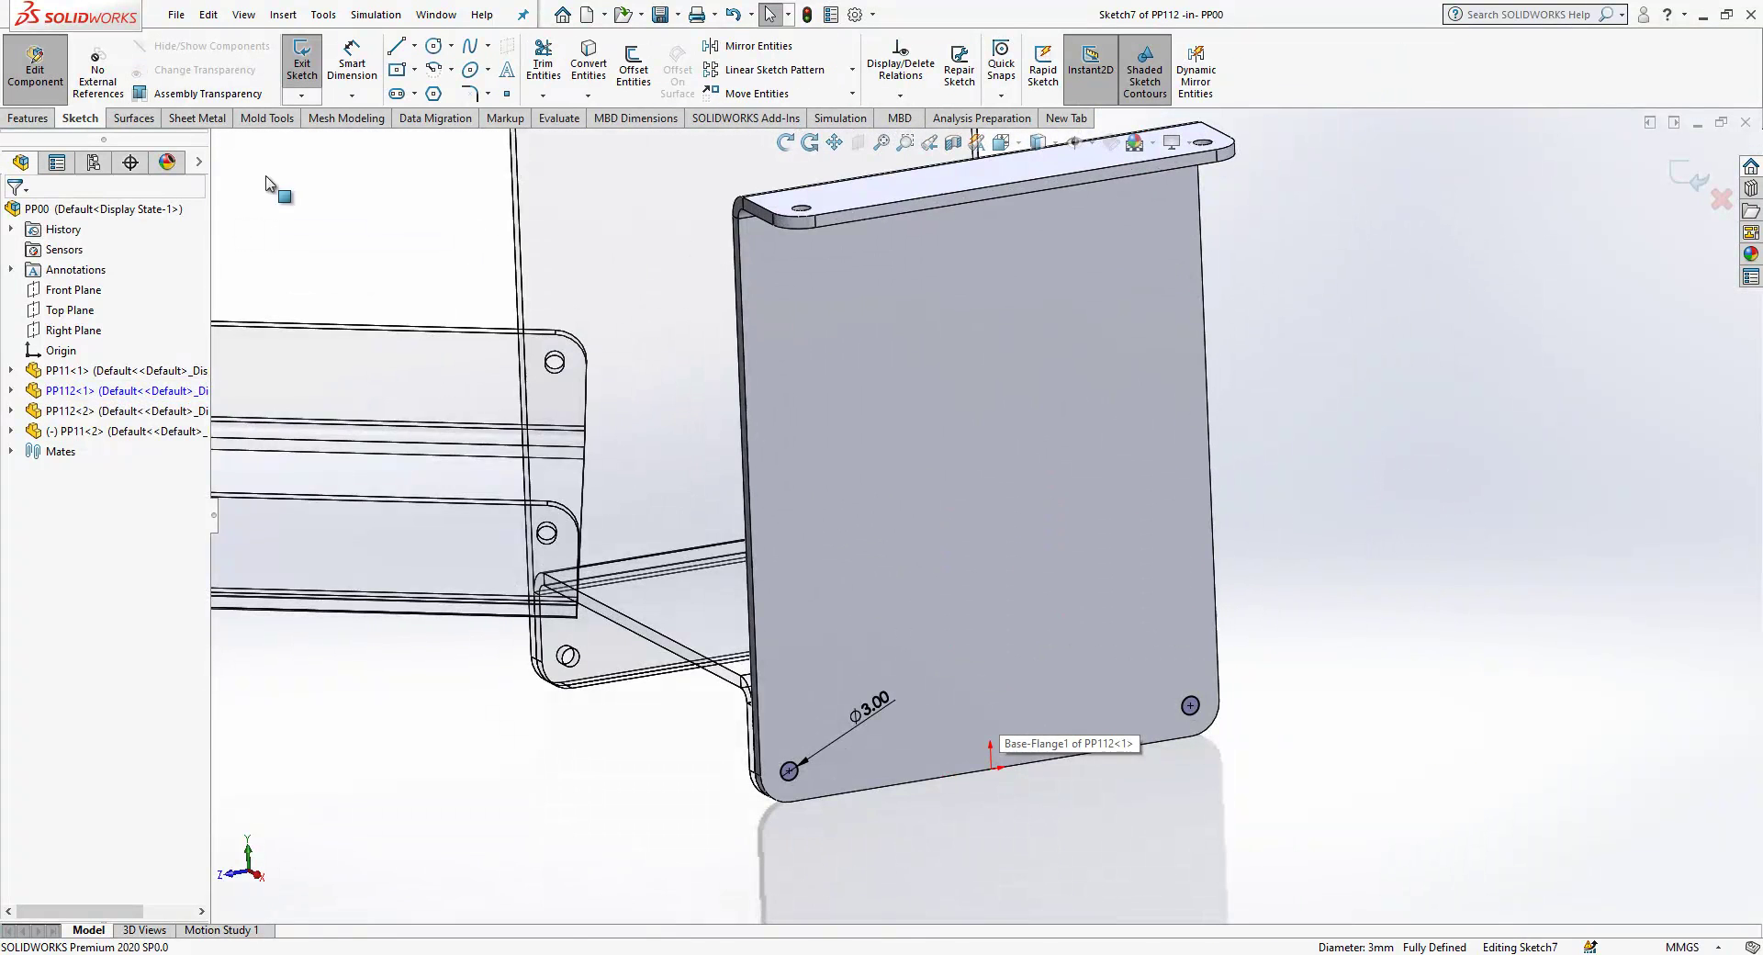
Step: Draw three construction lines from the bottom-left hole centre up, across and down to the right hole
left_click(397, 49)
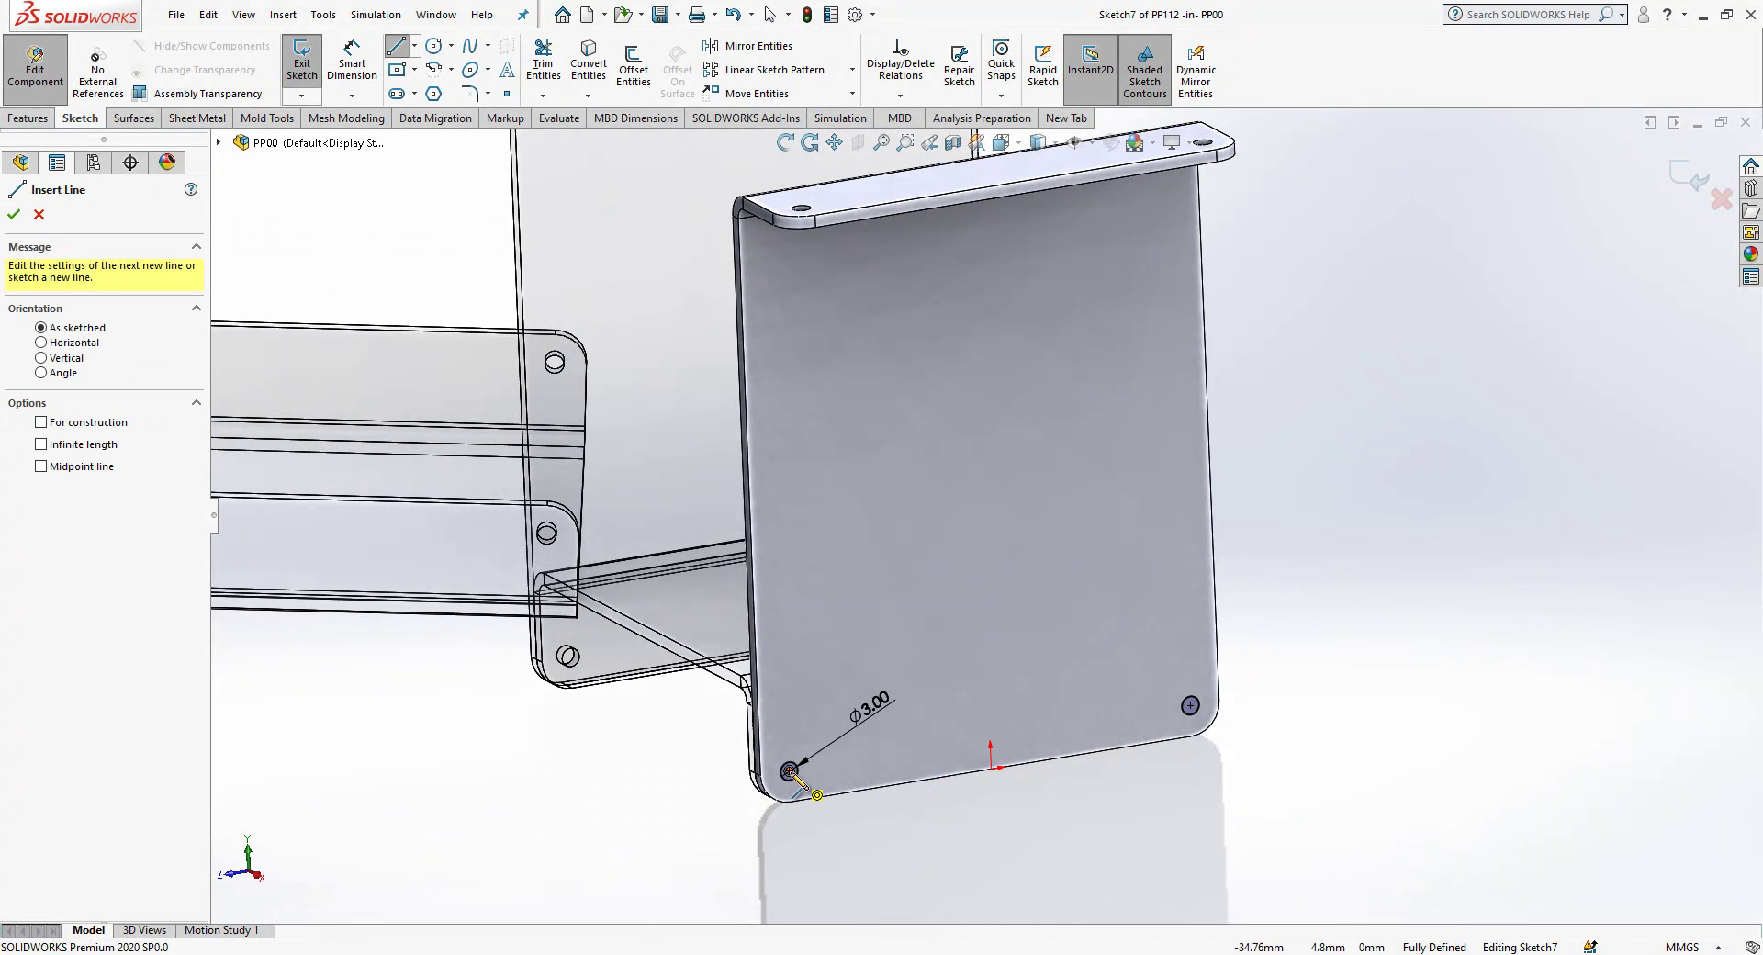
left_click(789, 772)
left_click(774, 410)
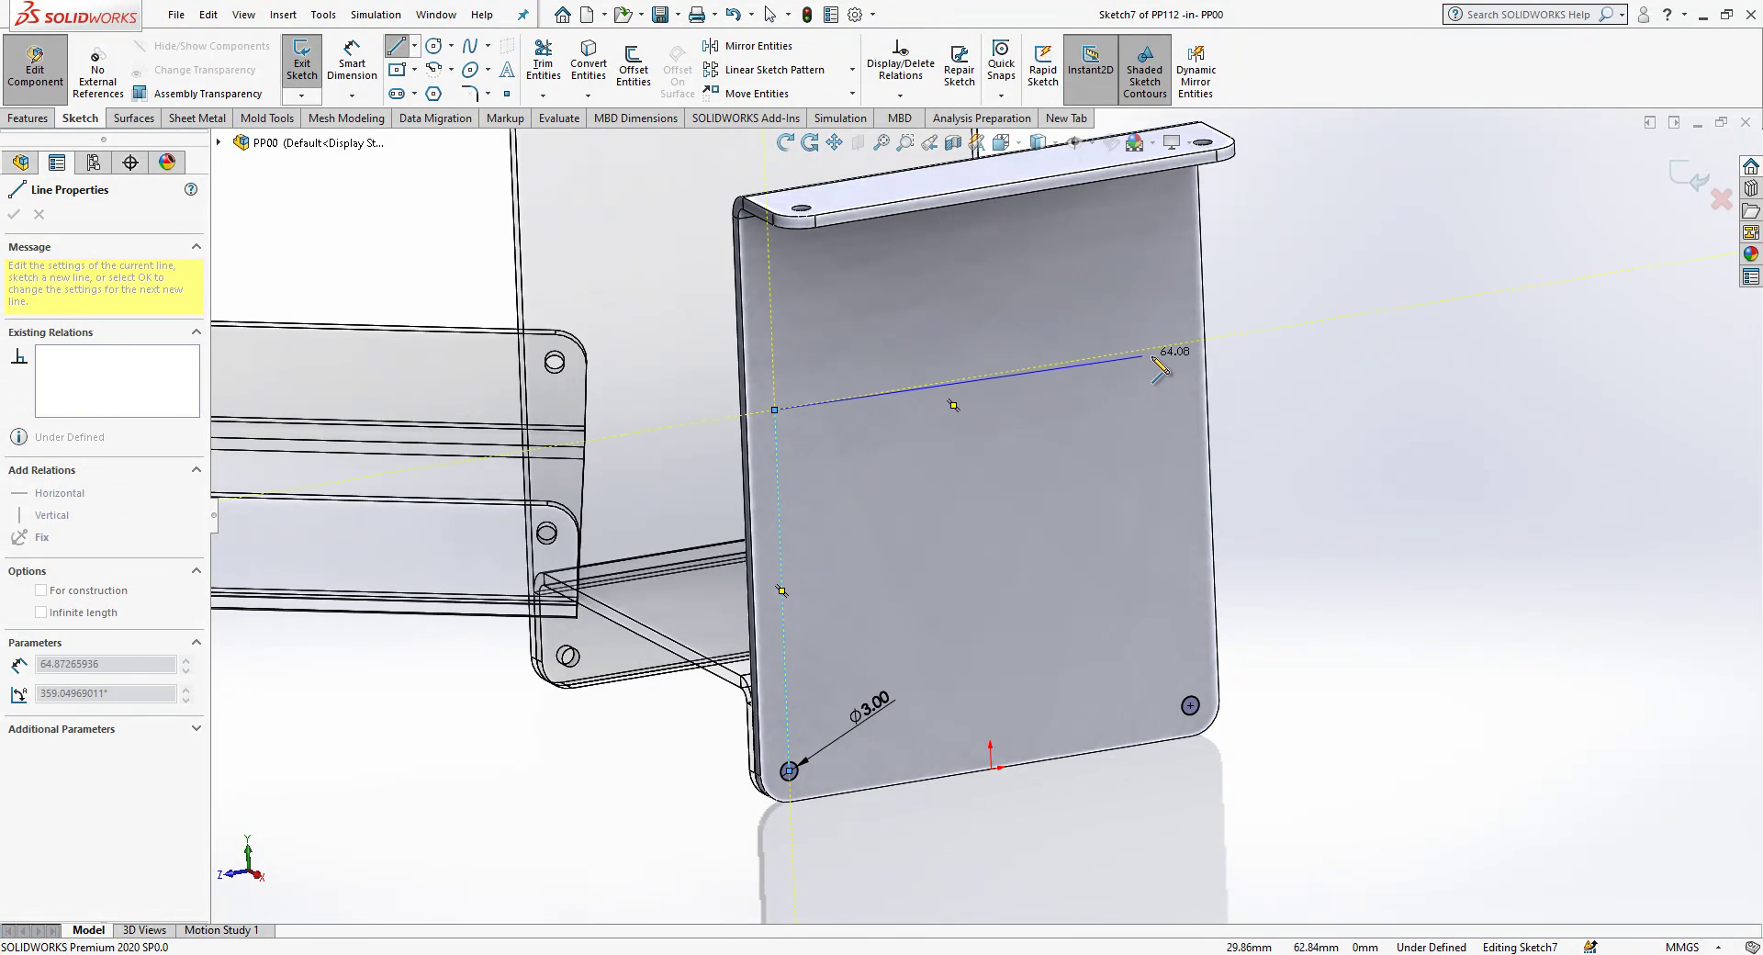
left_click(1176, 344)
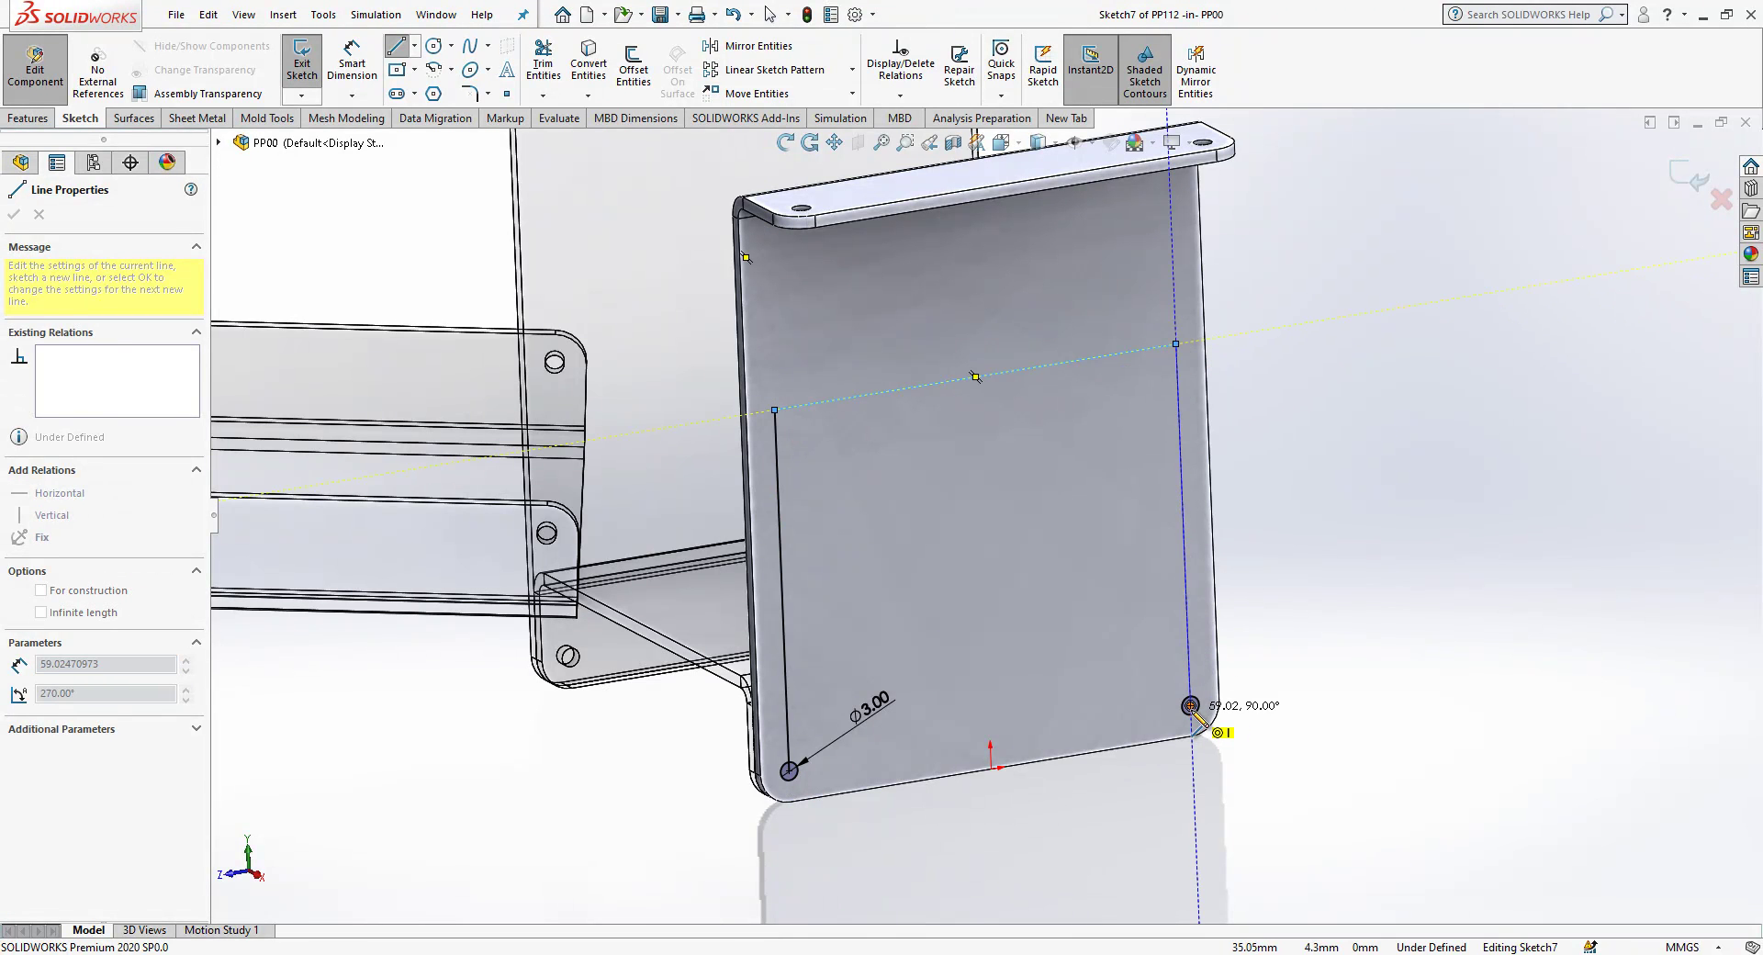
left_click(1190, 705)
key("Escape")
left_click_drag(1299, 305, 787, 435)
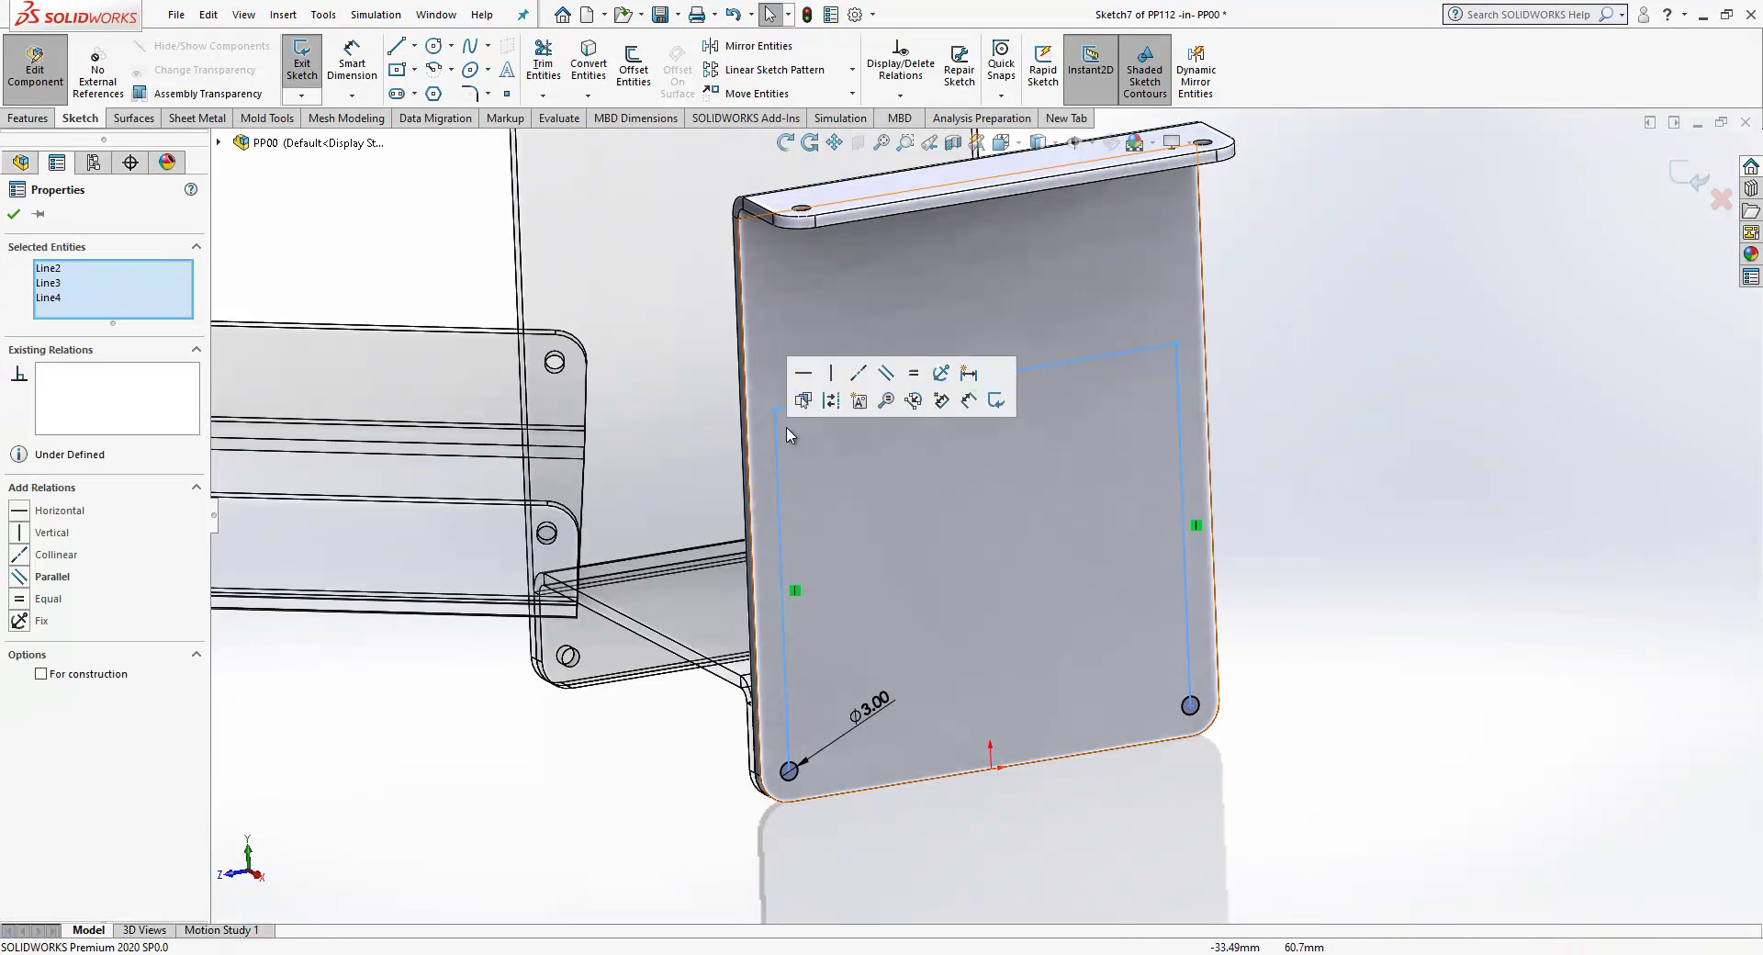
left_click(831, 400)
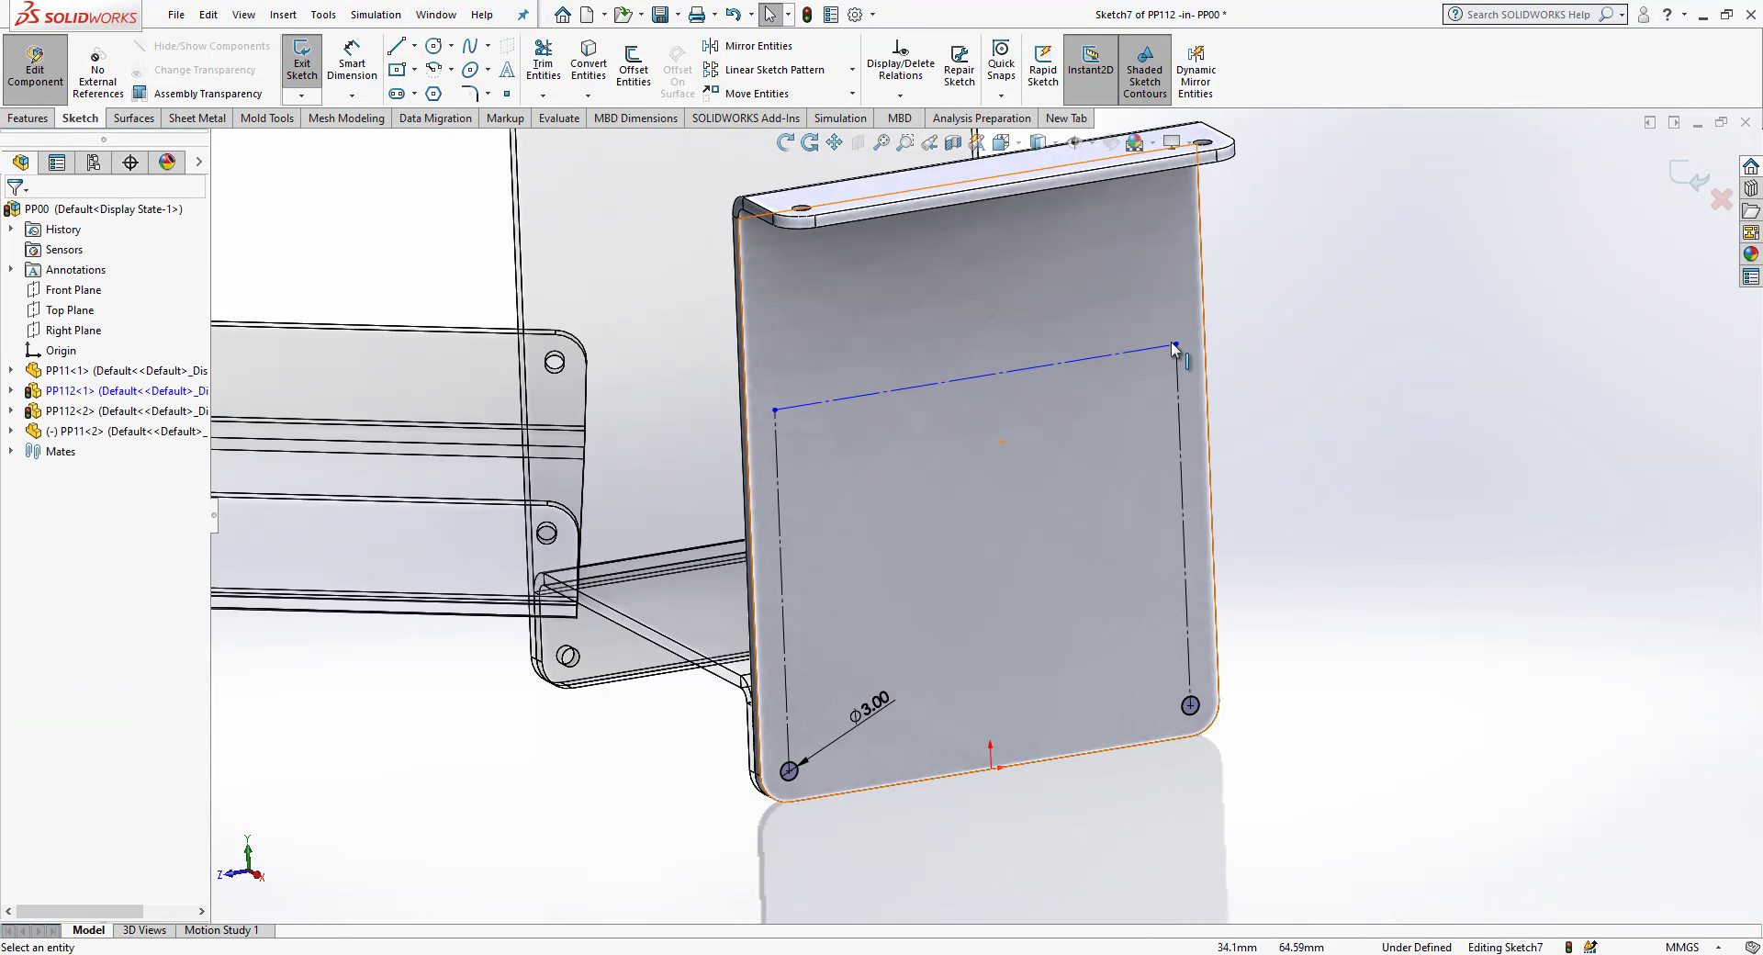
left_click_drag(1176, 345, 1176, 357)
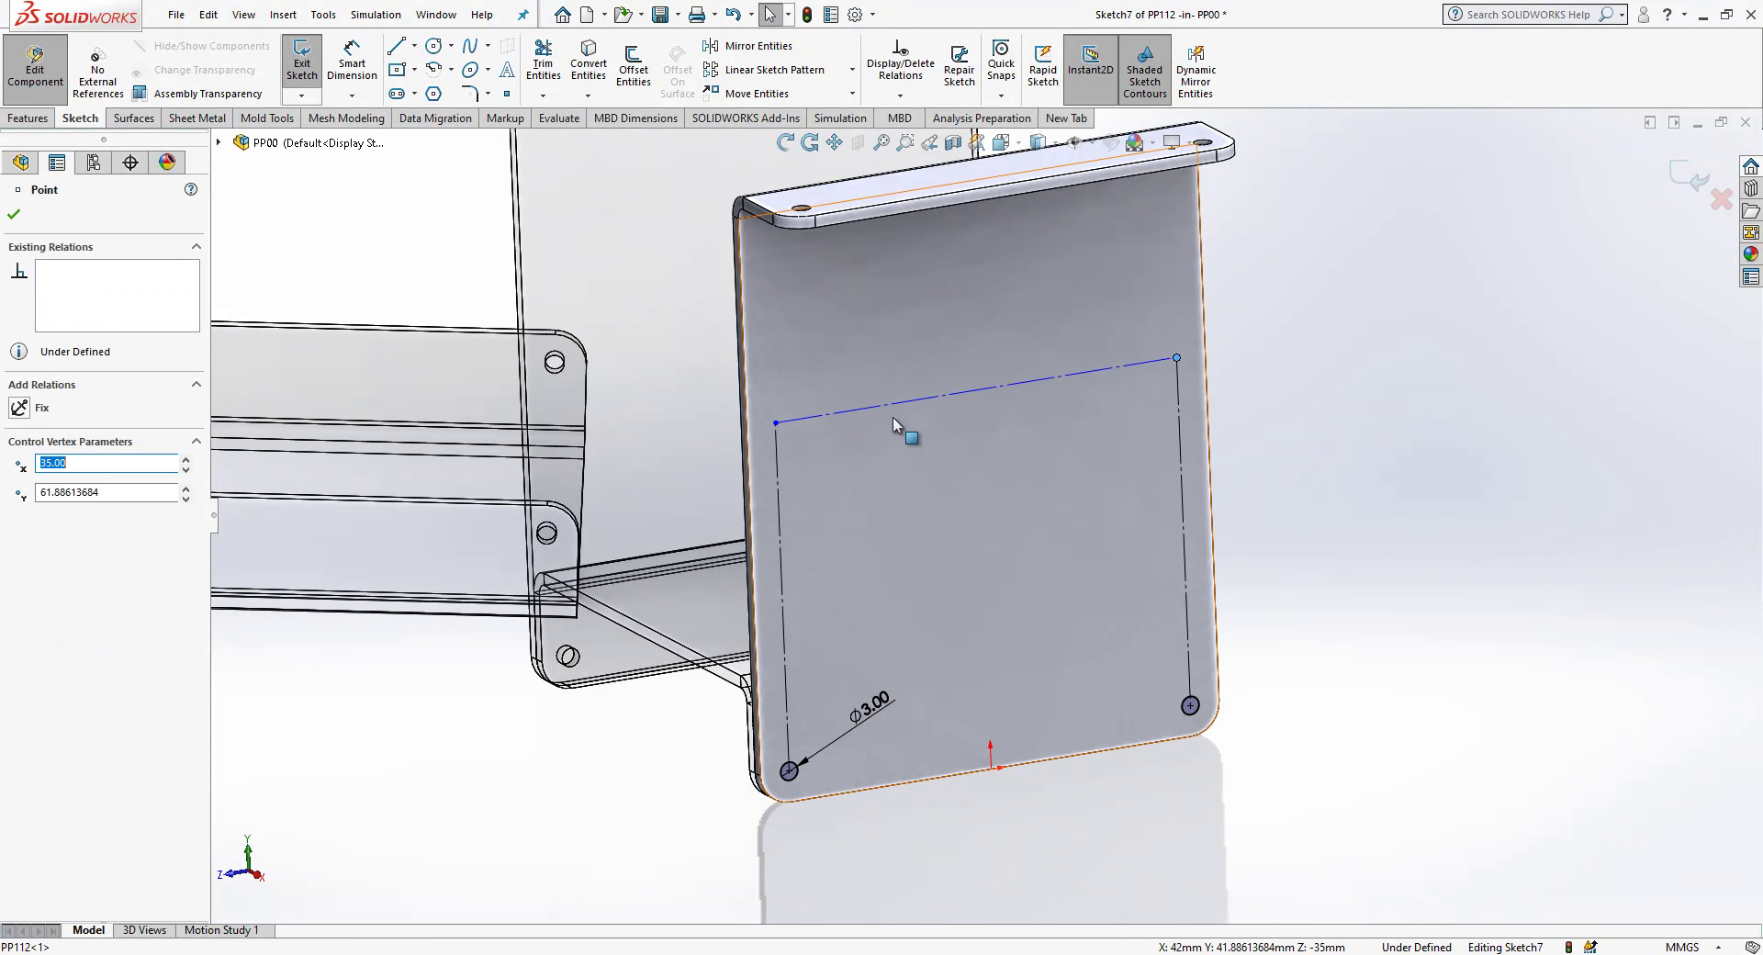
left_click(1019, 528)
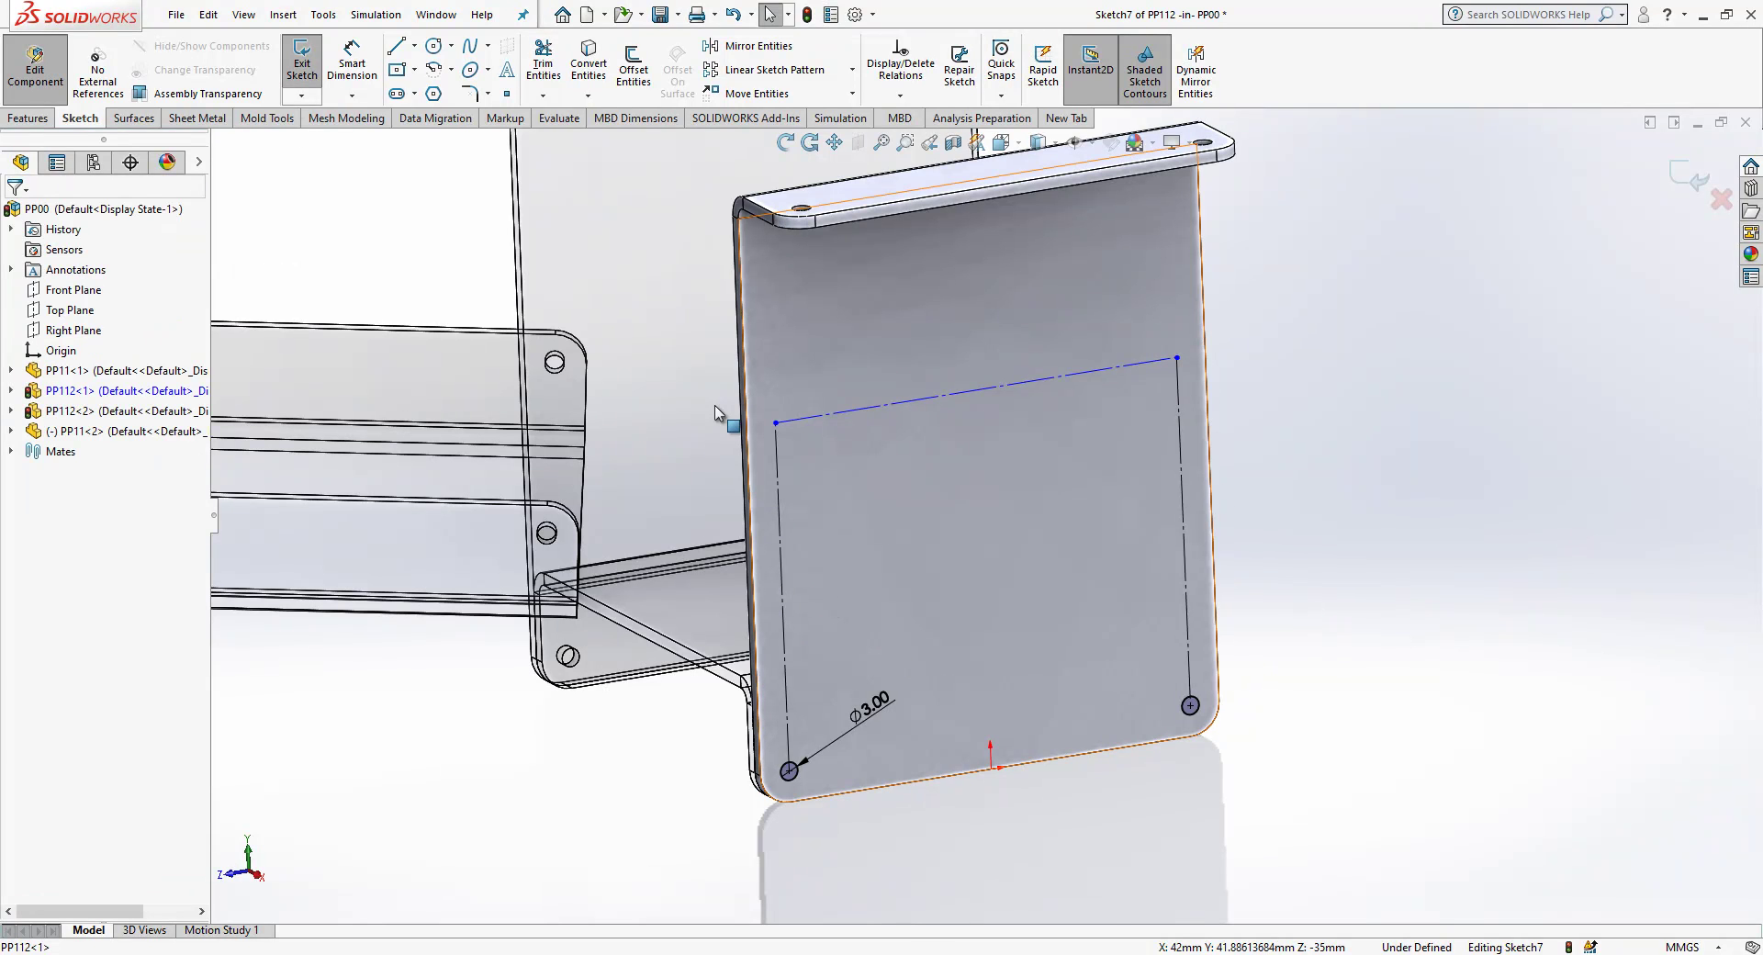
Step: Add two circles at the top construction corners and dimension their height 68 mm above the holes
left_click(436, 46)
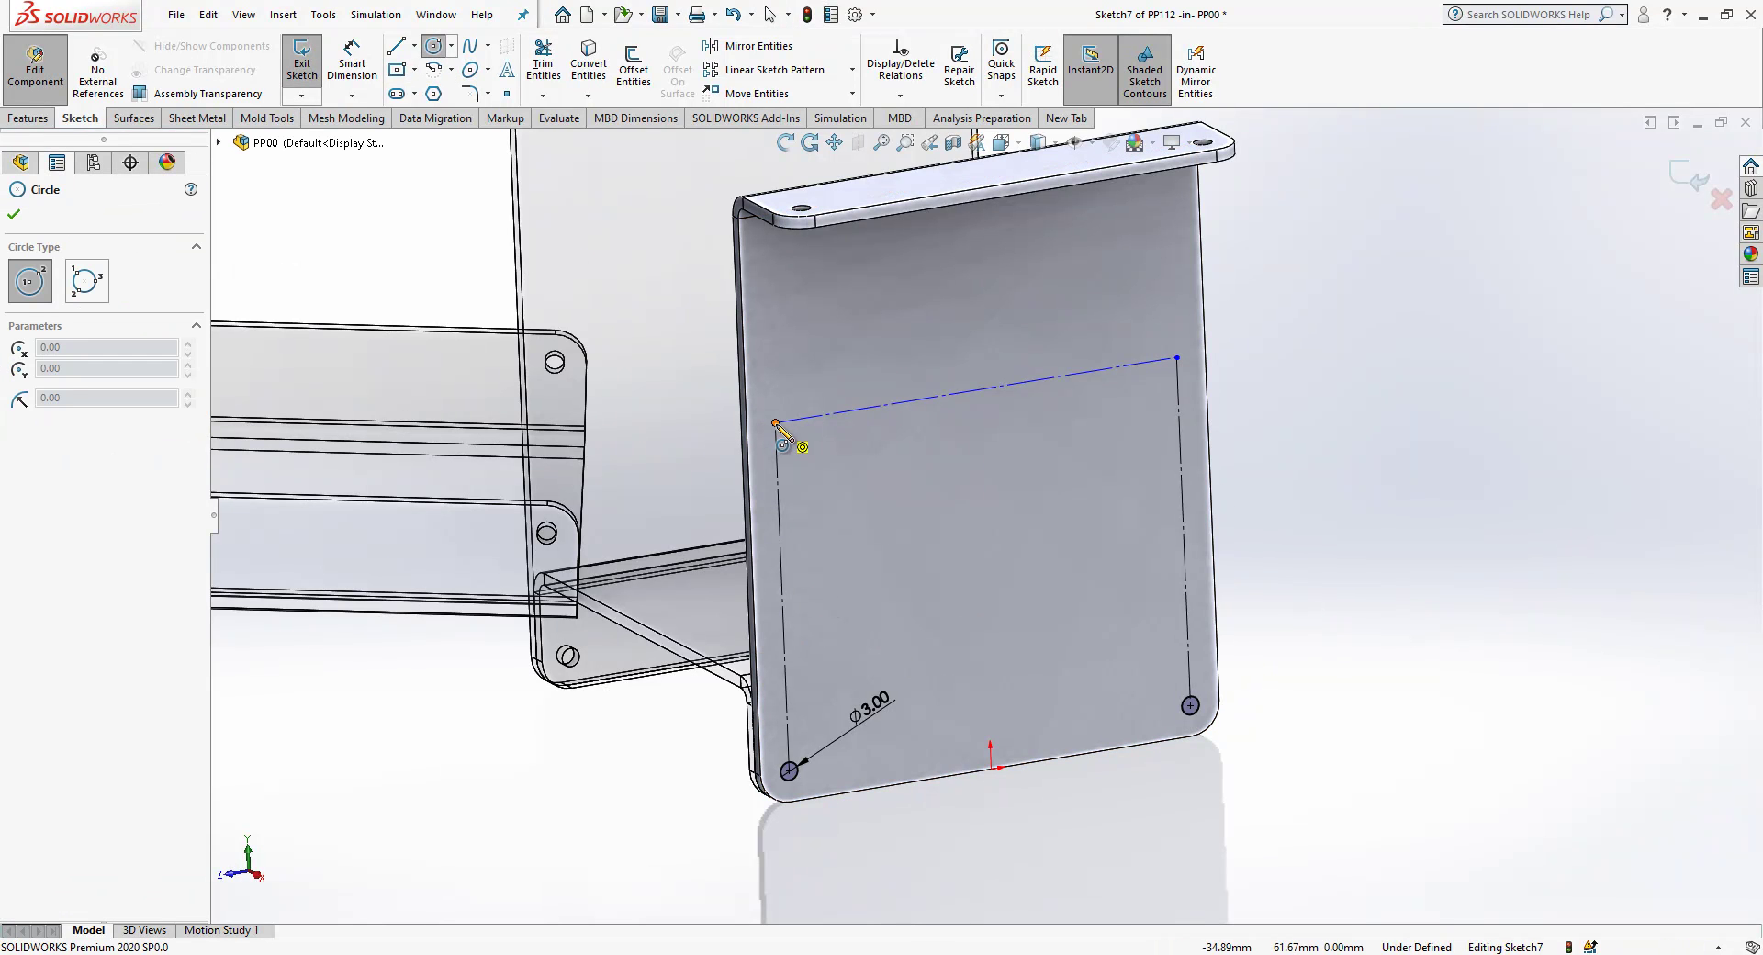
left_click_drag(776, 423, 800, 420)
left_click_drag(1177, 358, 1210, 353)
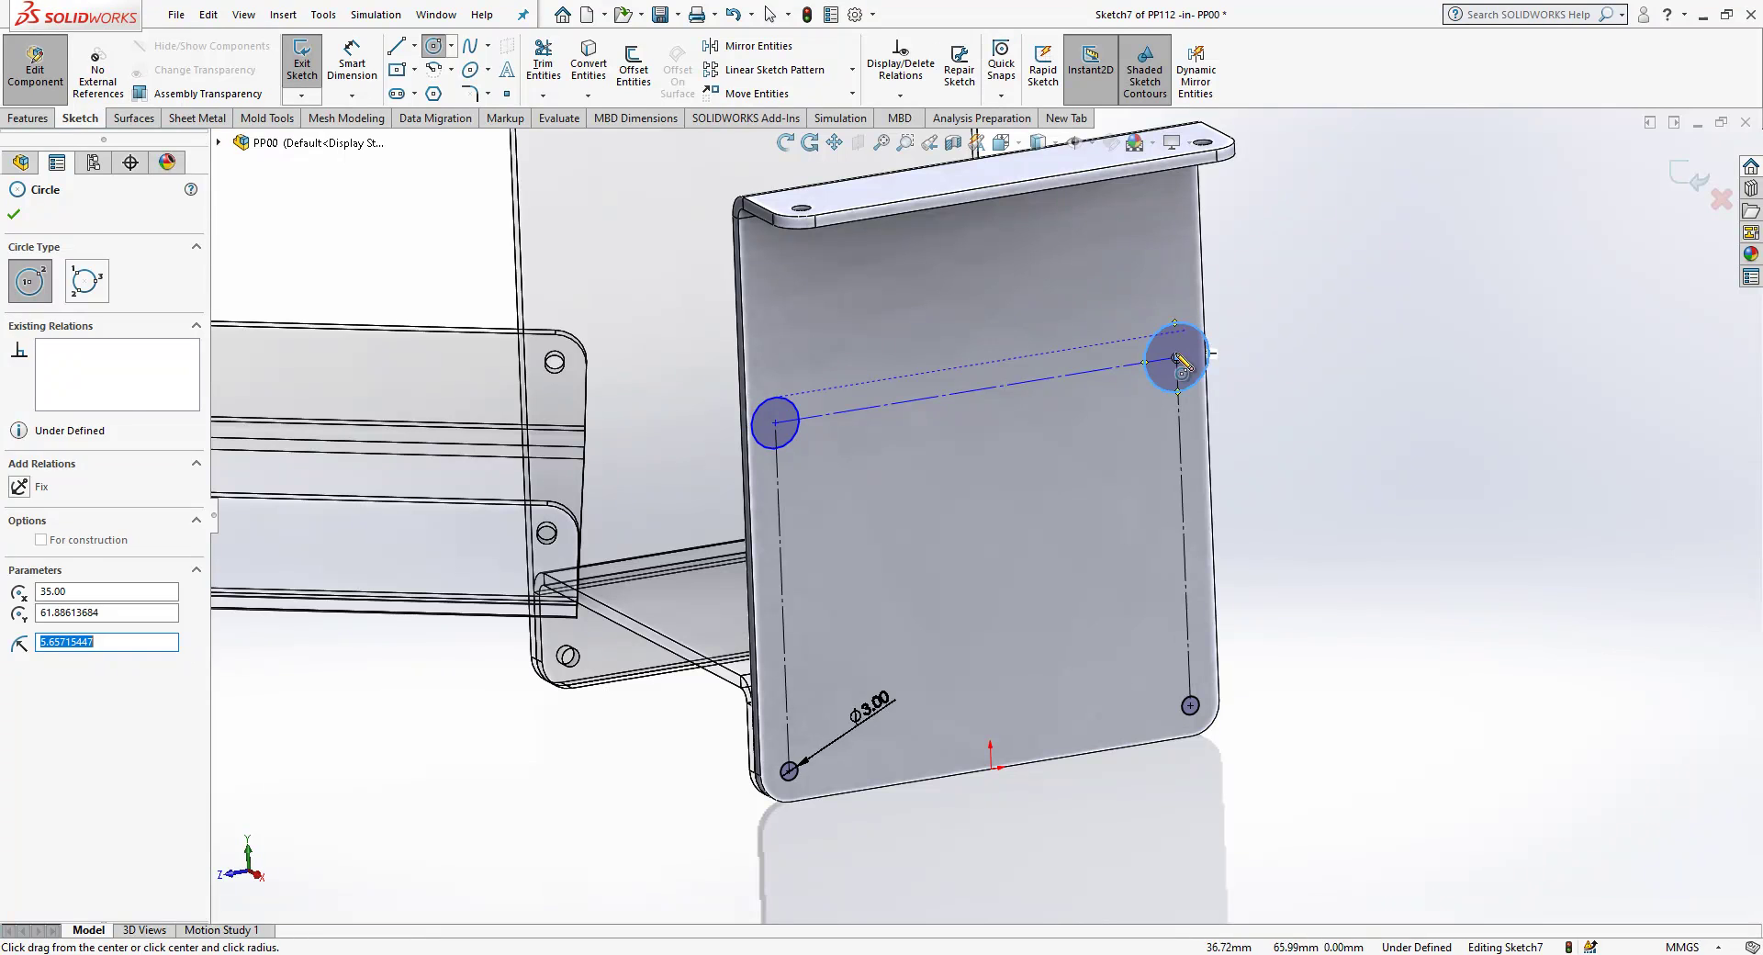
key("Escape")
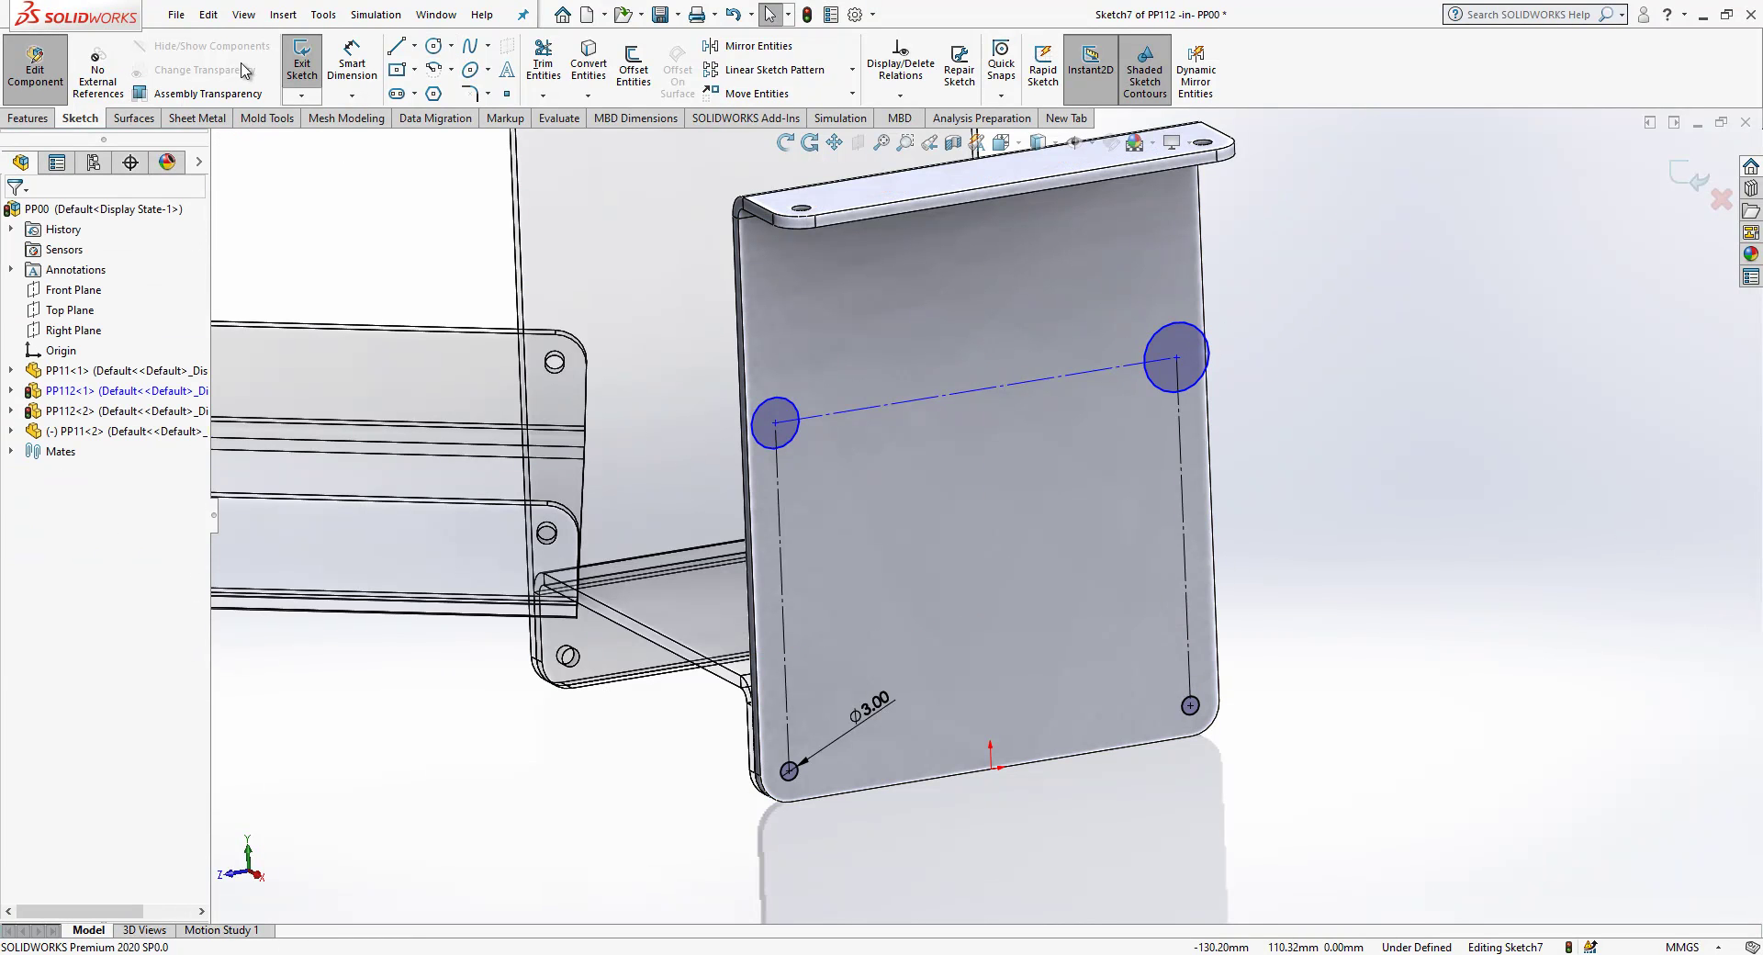
left_click(353, 57)
left_click(1178, 487)
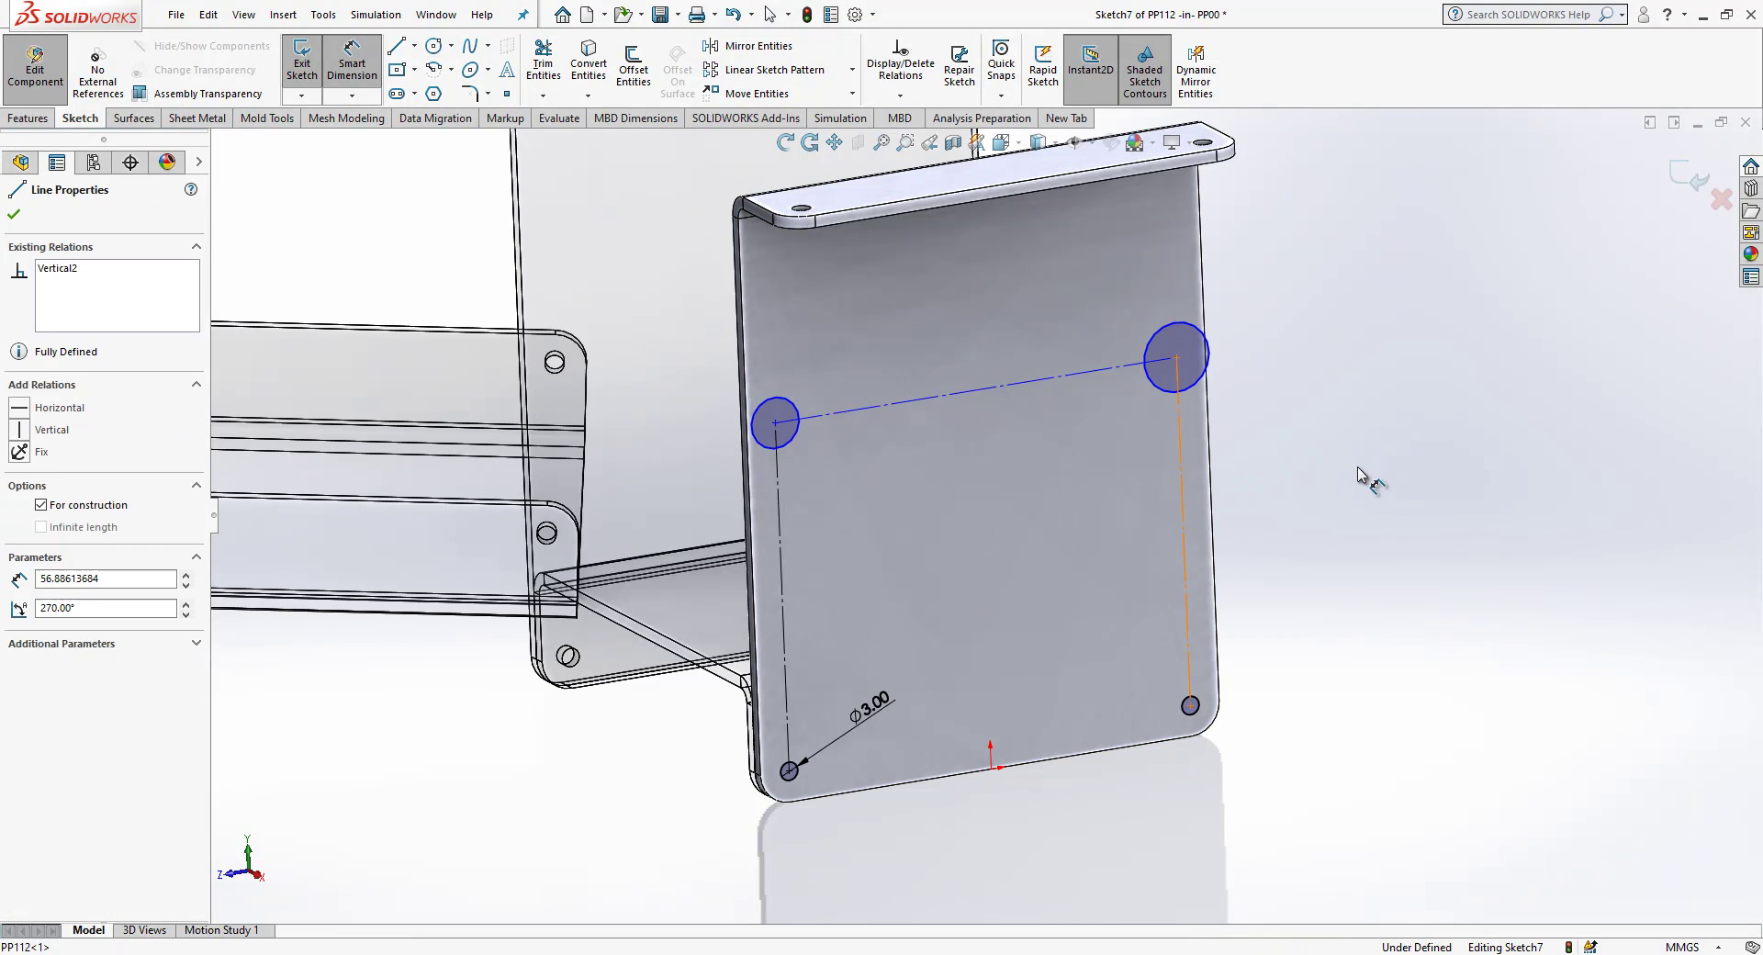
left_click(1368, 479)
type("68")
key("Return")
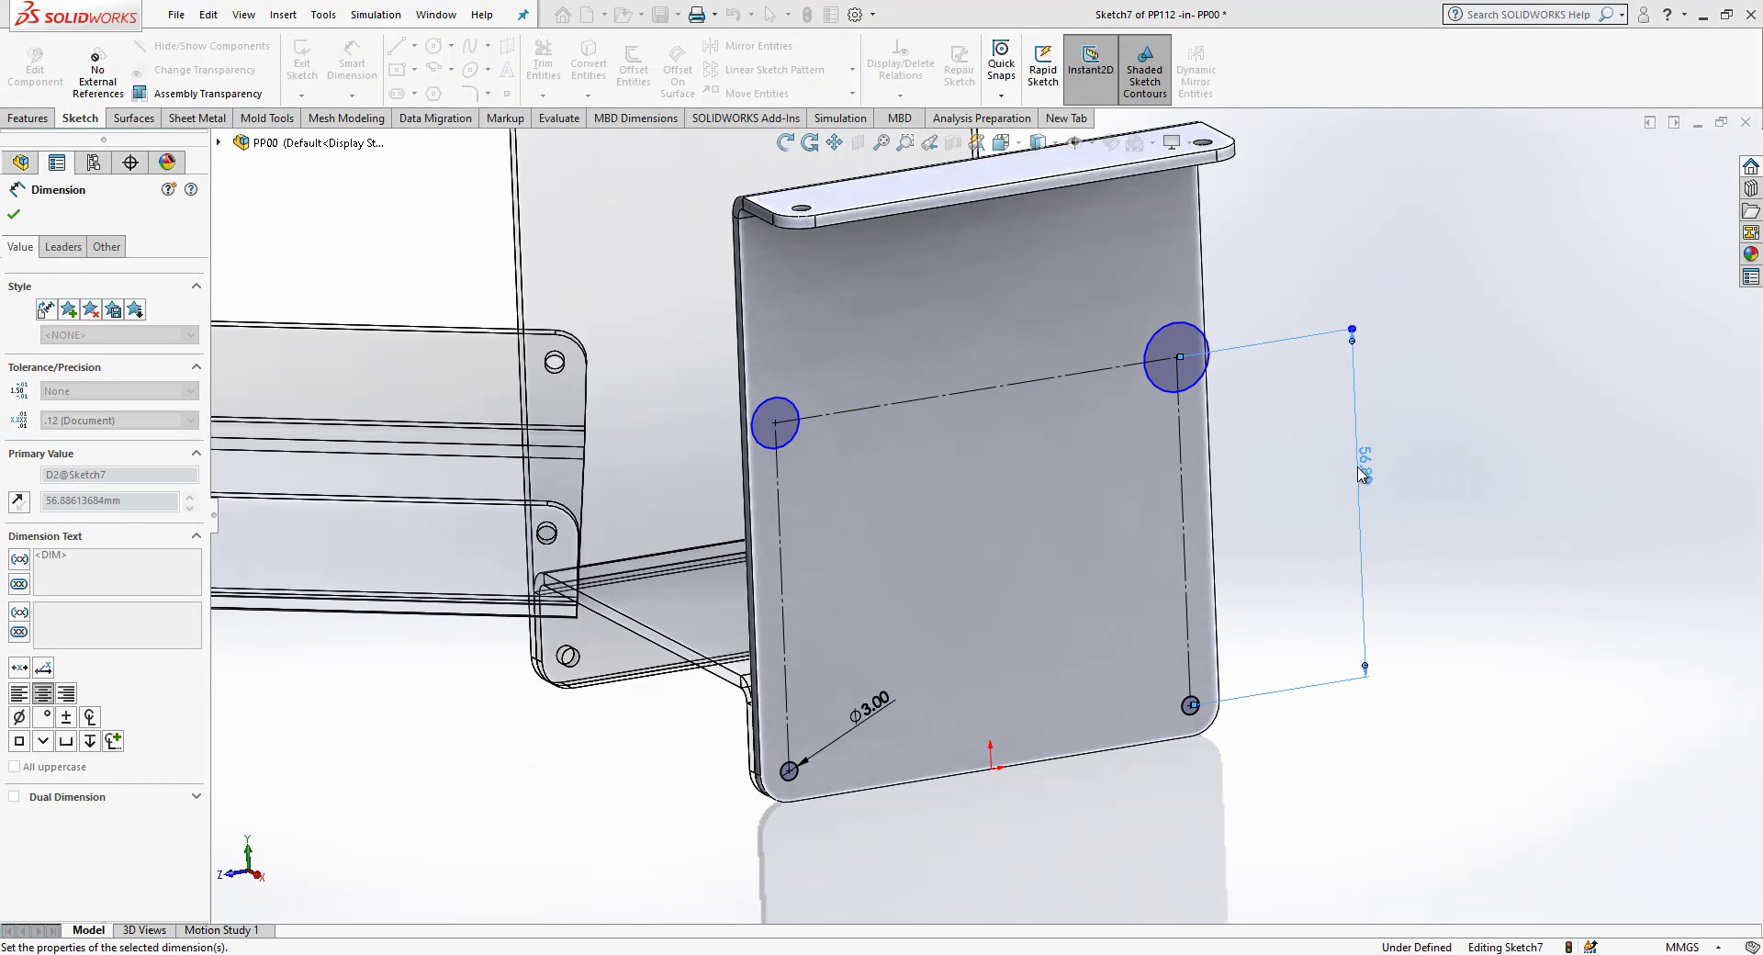
key("Escape")
Step: Make both new circles Equal to the Ø3 hole, then exit the sketch and return to PP00
left_click(1199, 323)
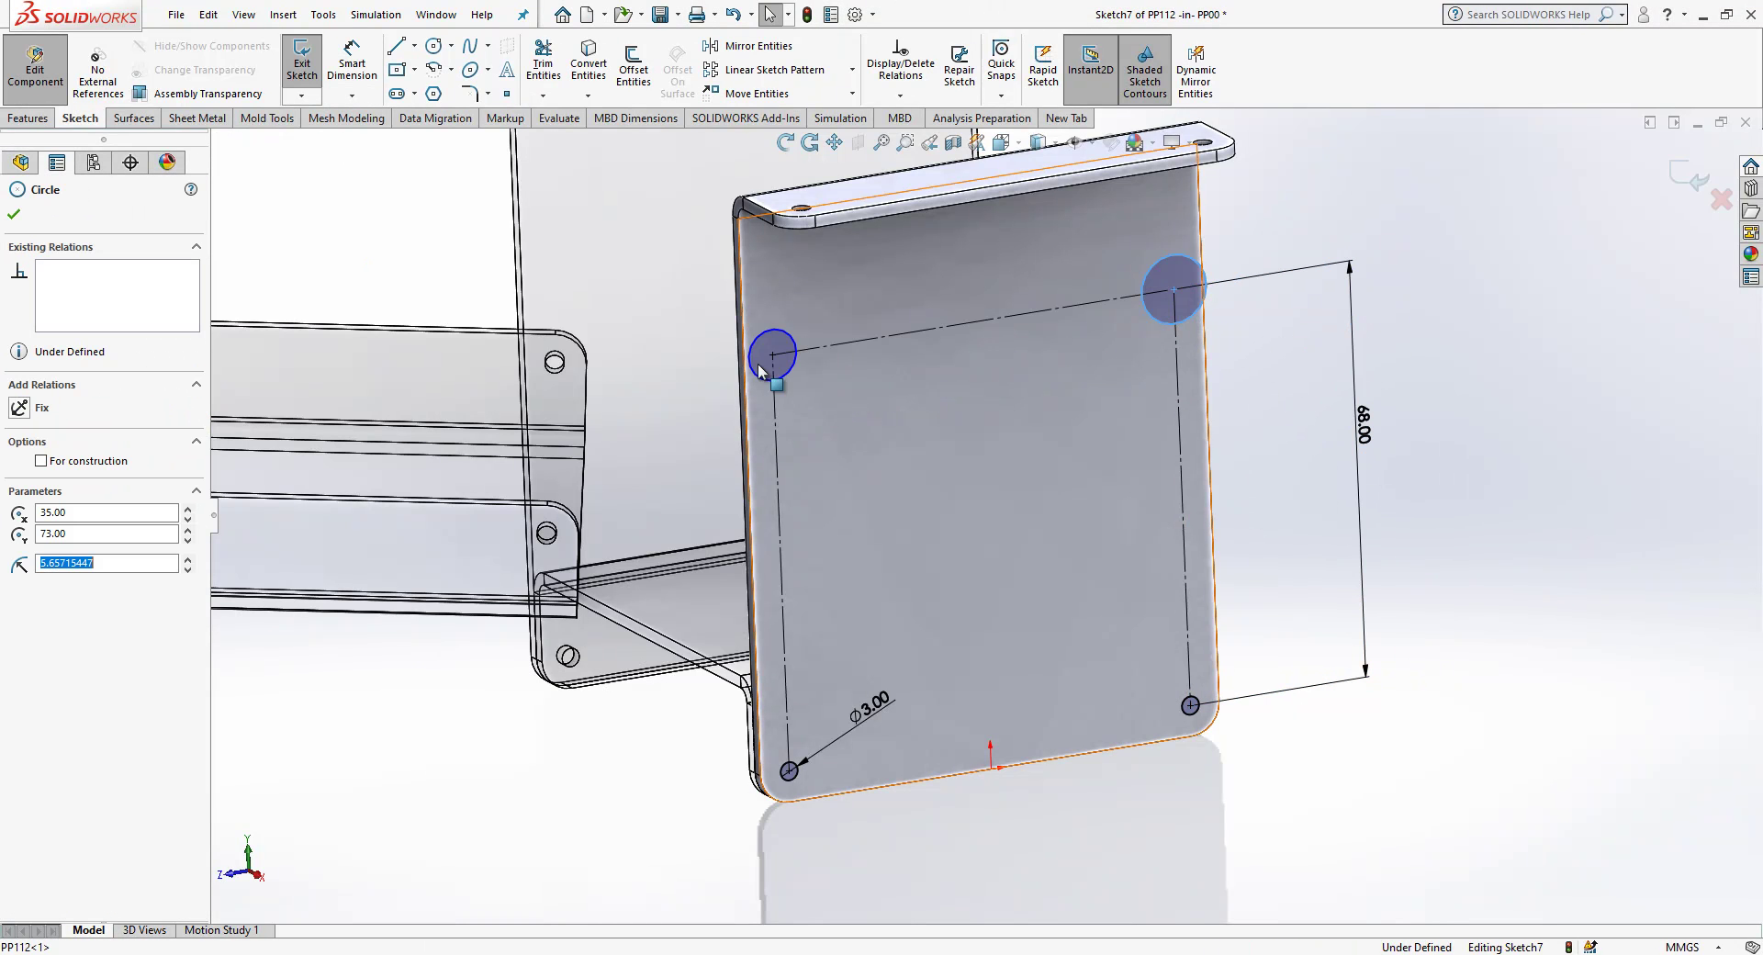
left_click(786, 371, "ctrl")
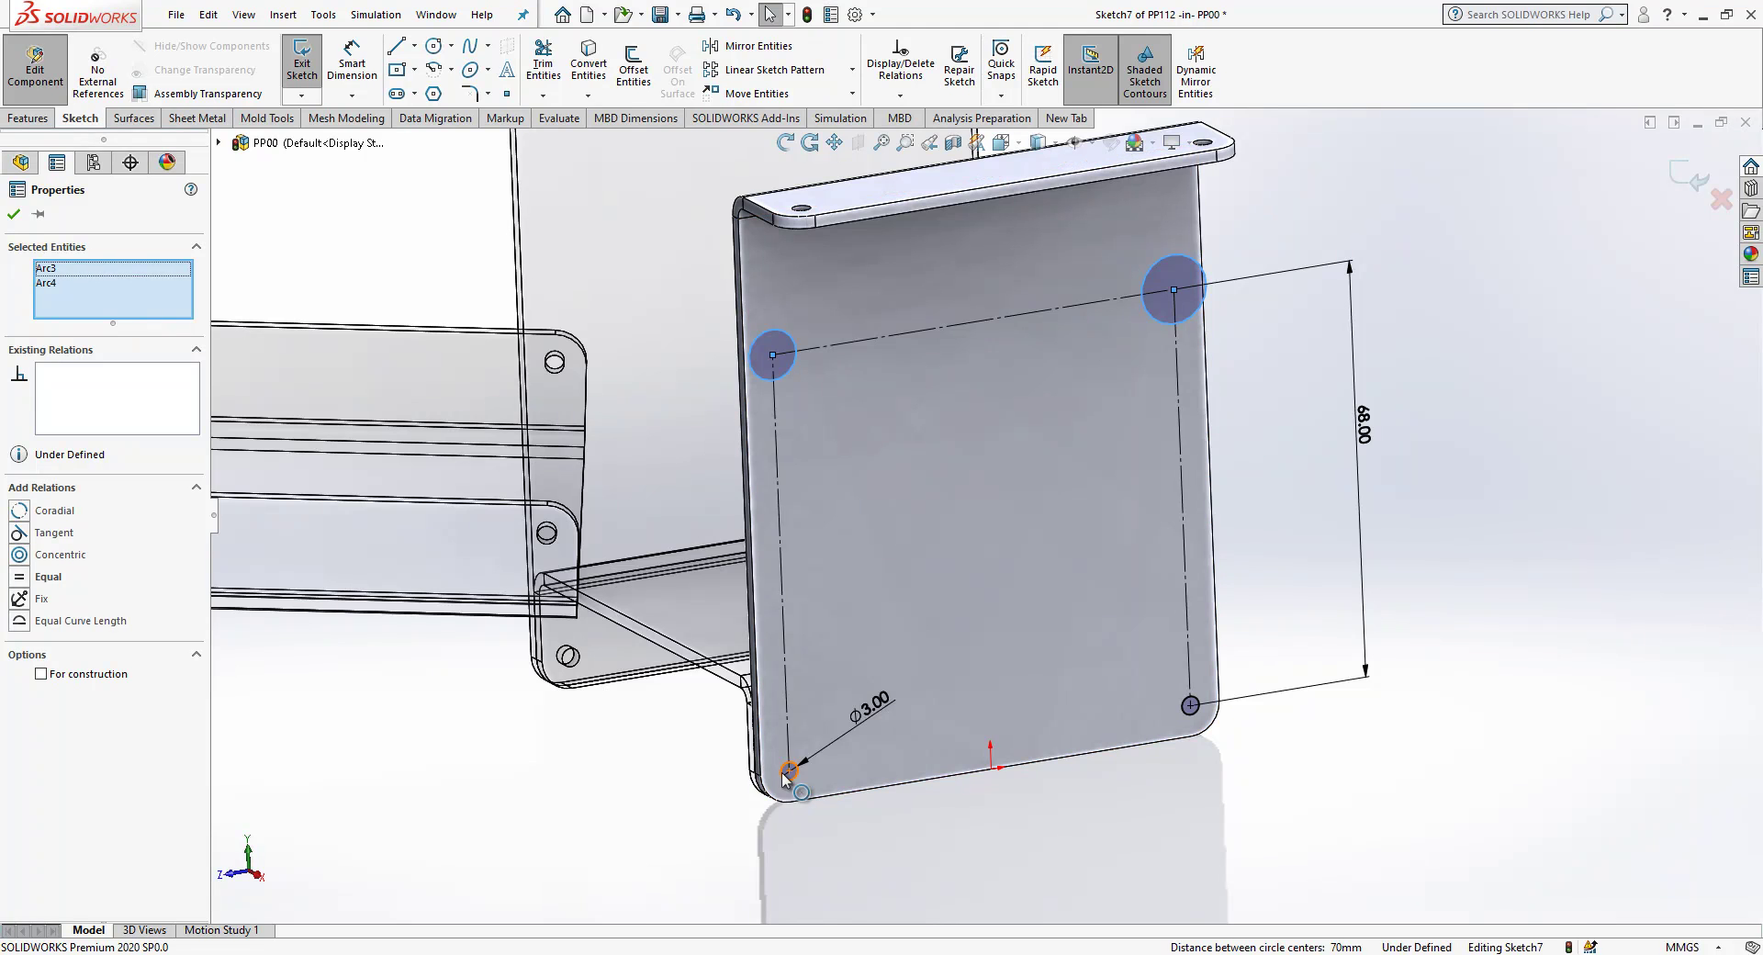
left_click(788, 771, "ctrl")
left_click(47, 577)
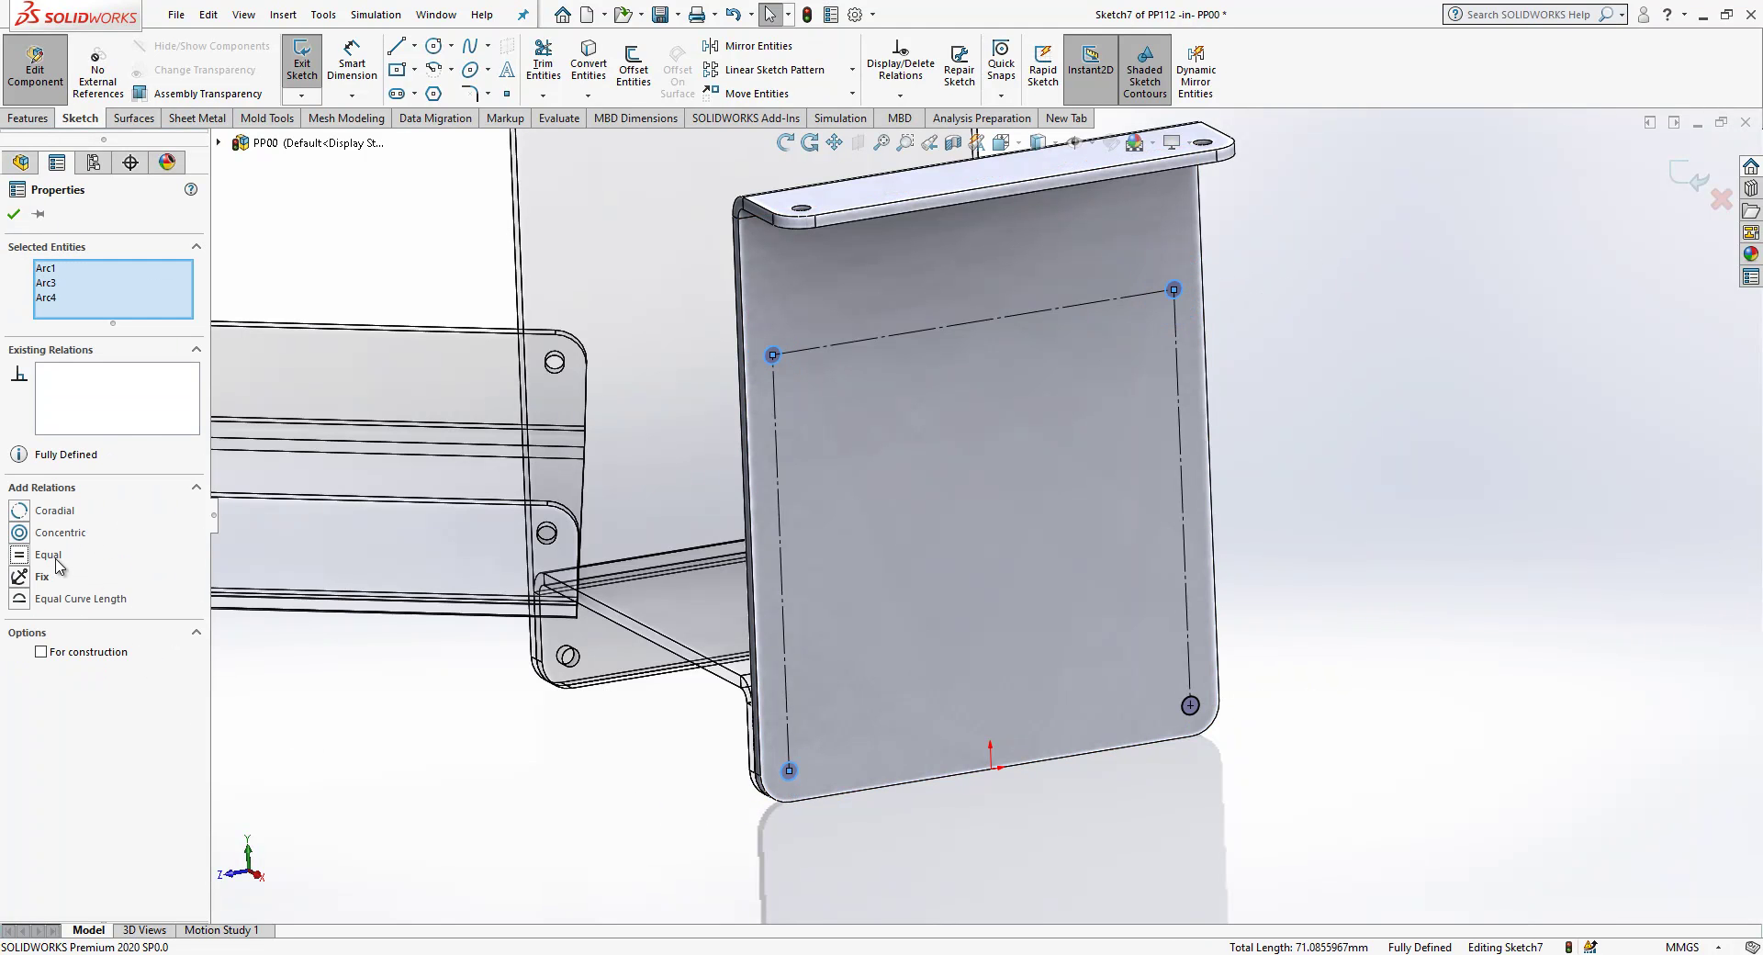
key("Escape")
key("f")
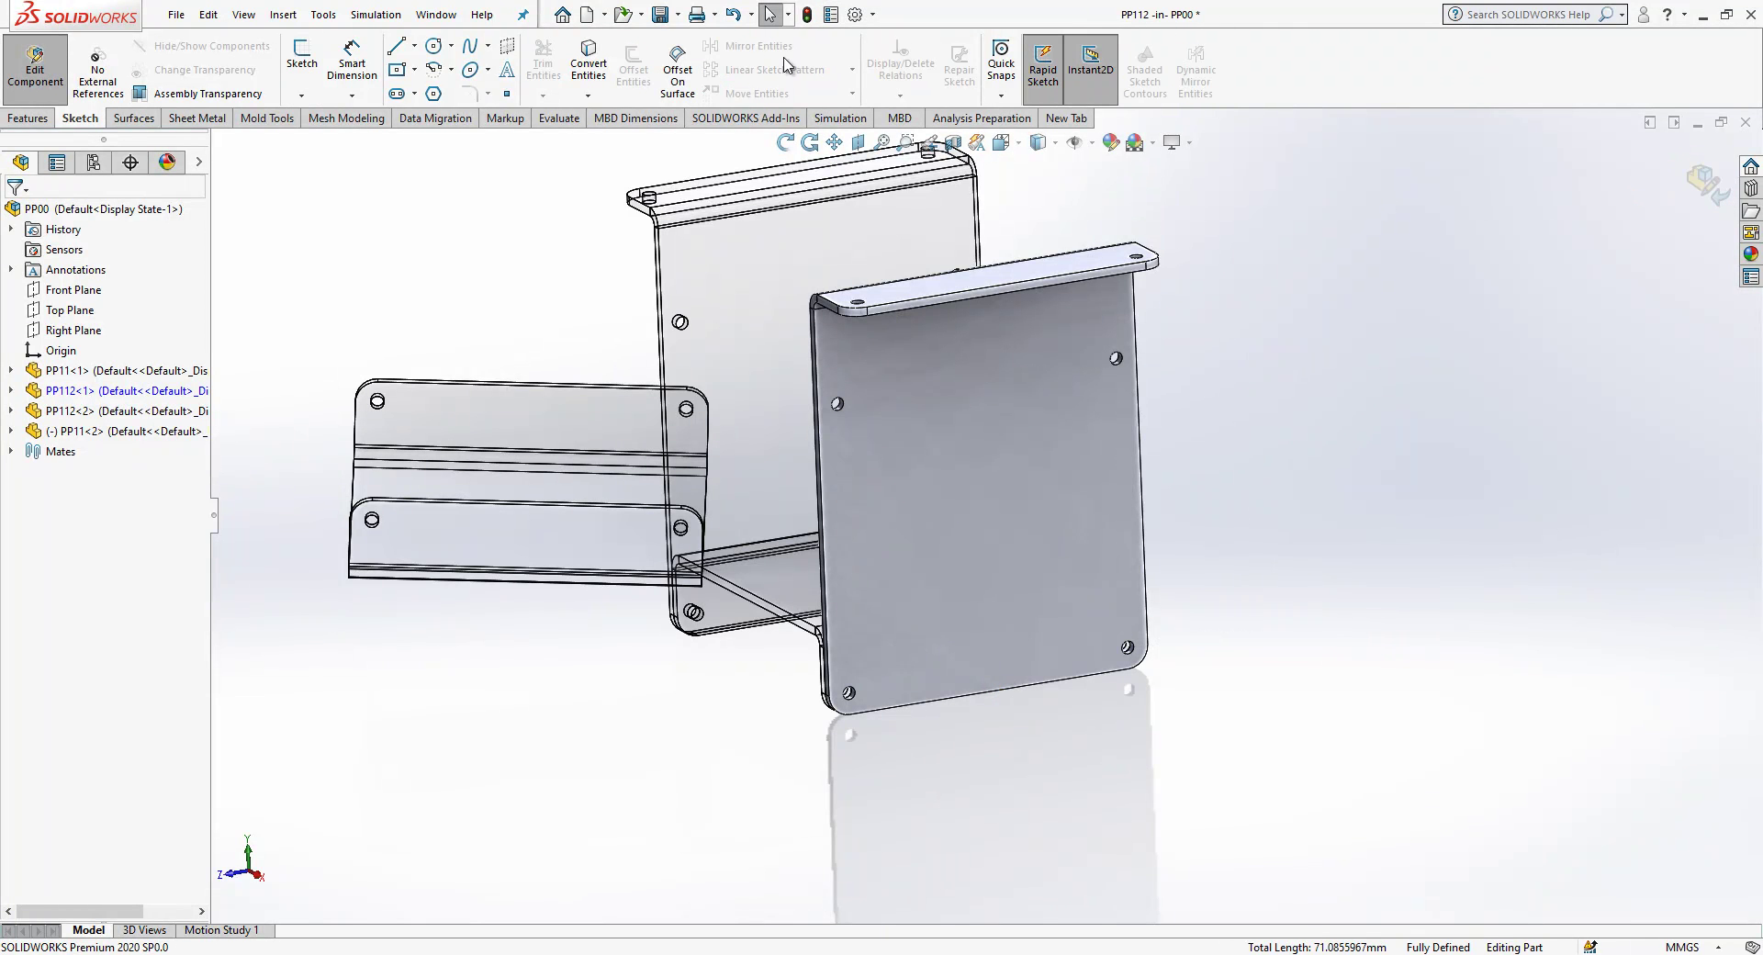
left_click(1690, 181)
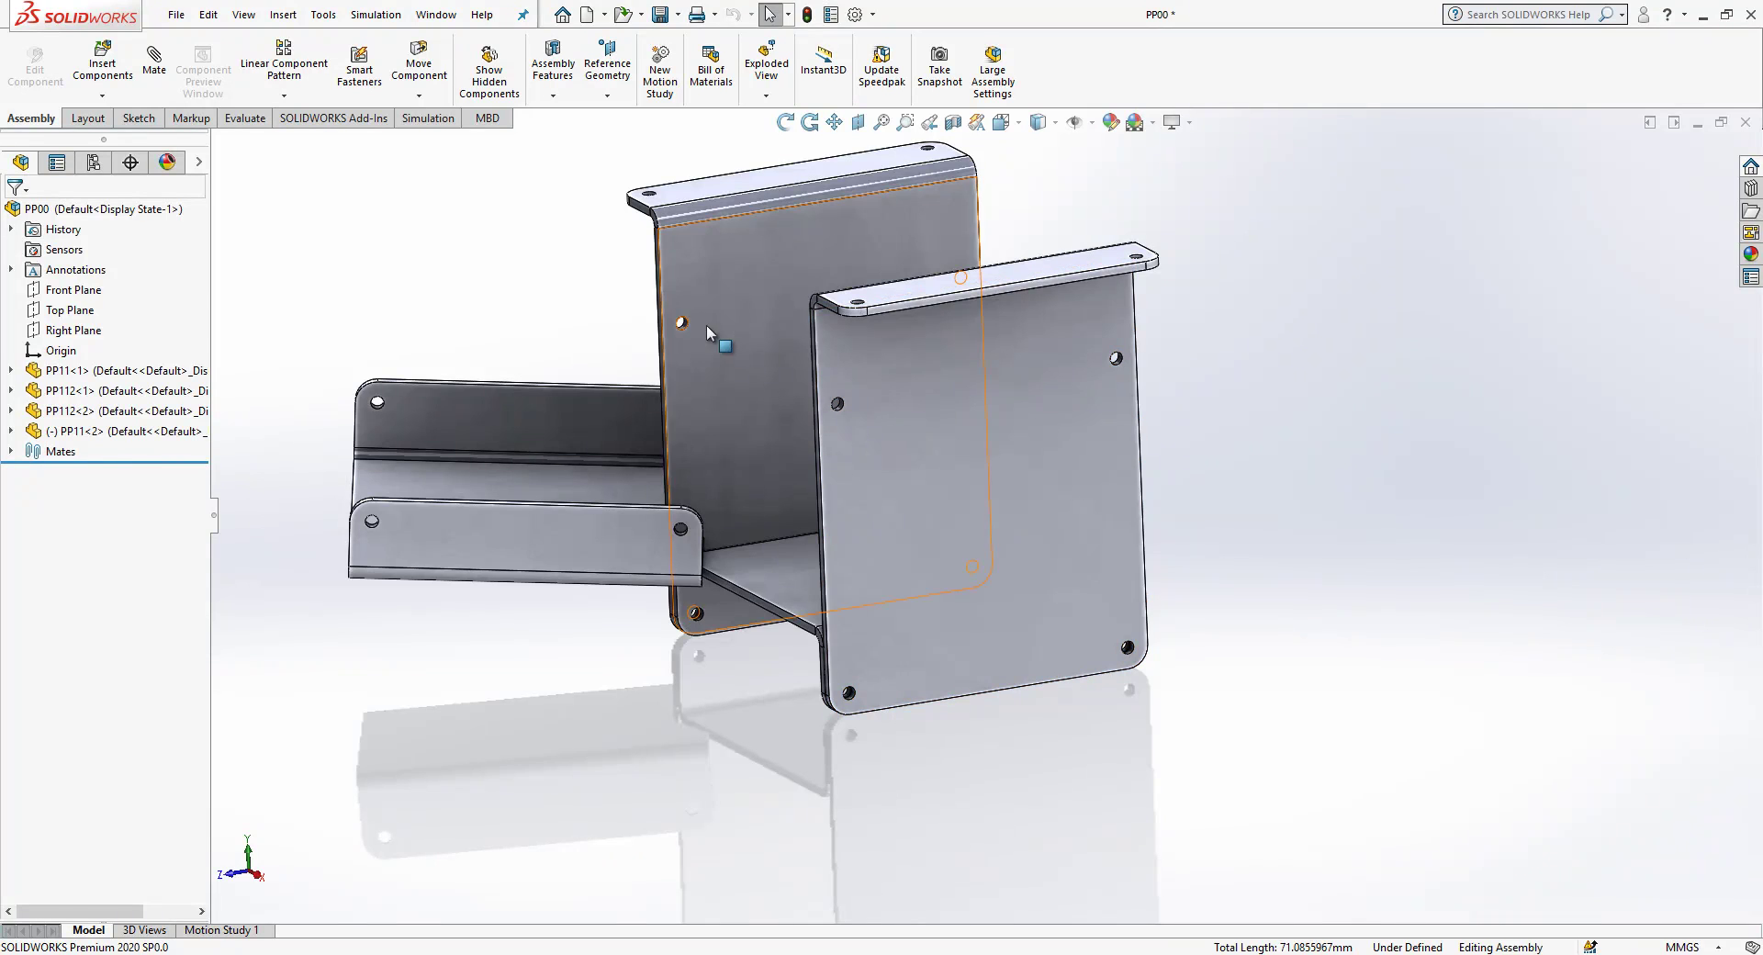
Step: Drag the lower PP11<2> bracket away from the stand to its left and orbit for a higher view
scroll(749, 432, "down", 2)
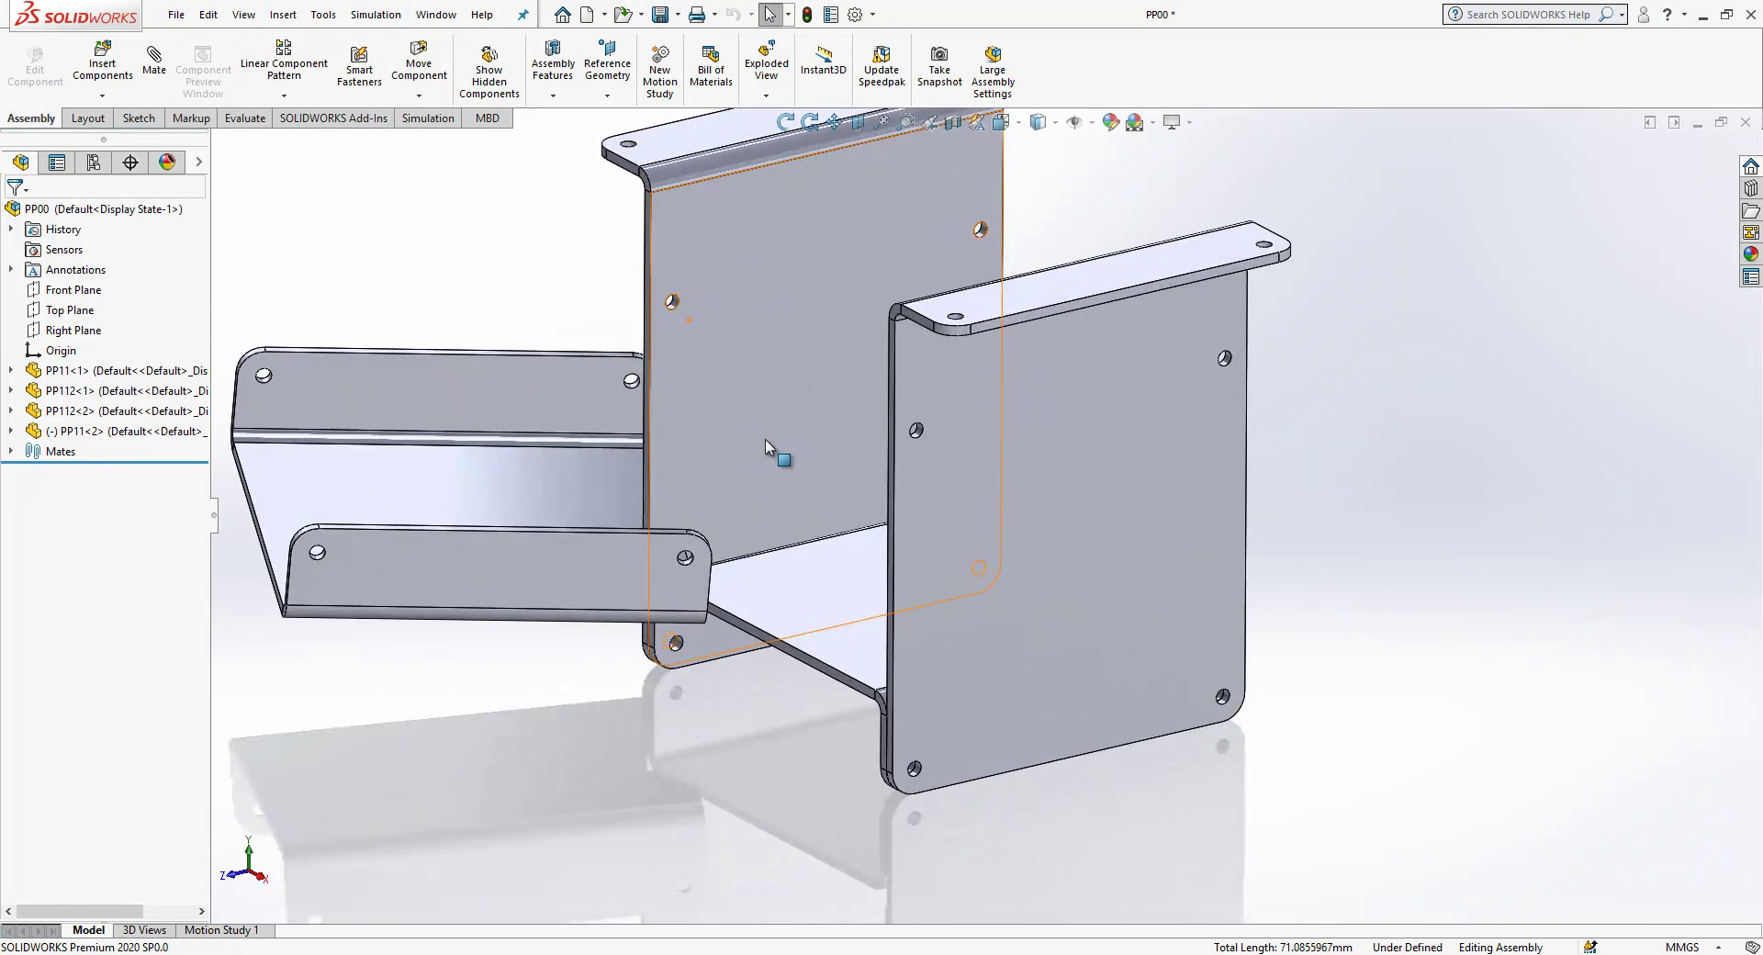
left_click(608, 556)
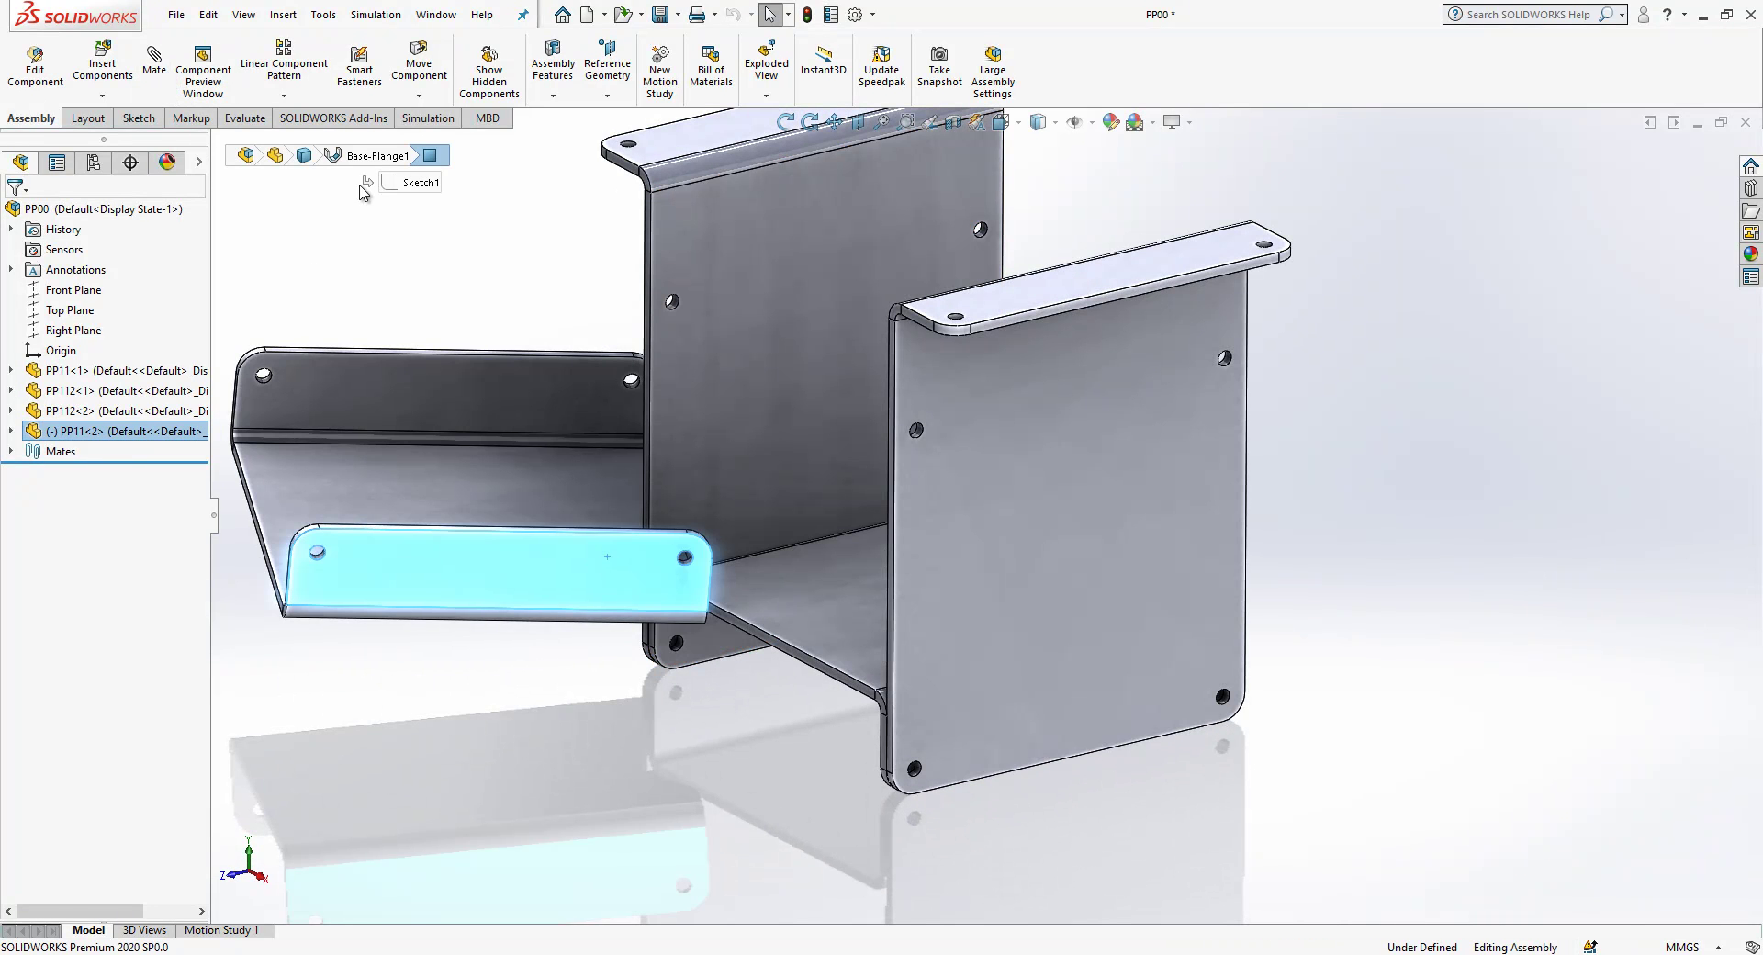
left_click(565, 273)
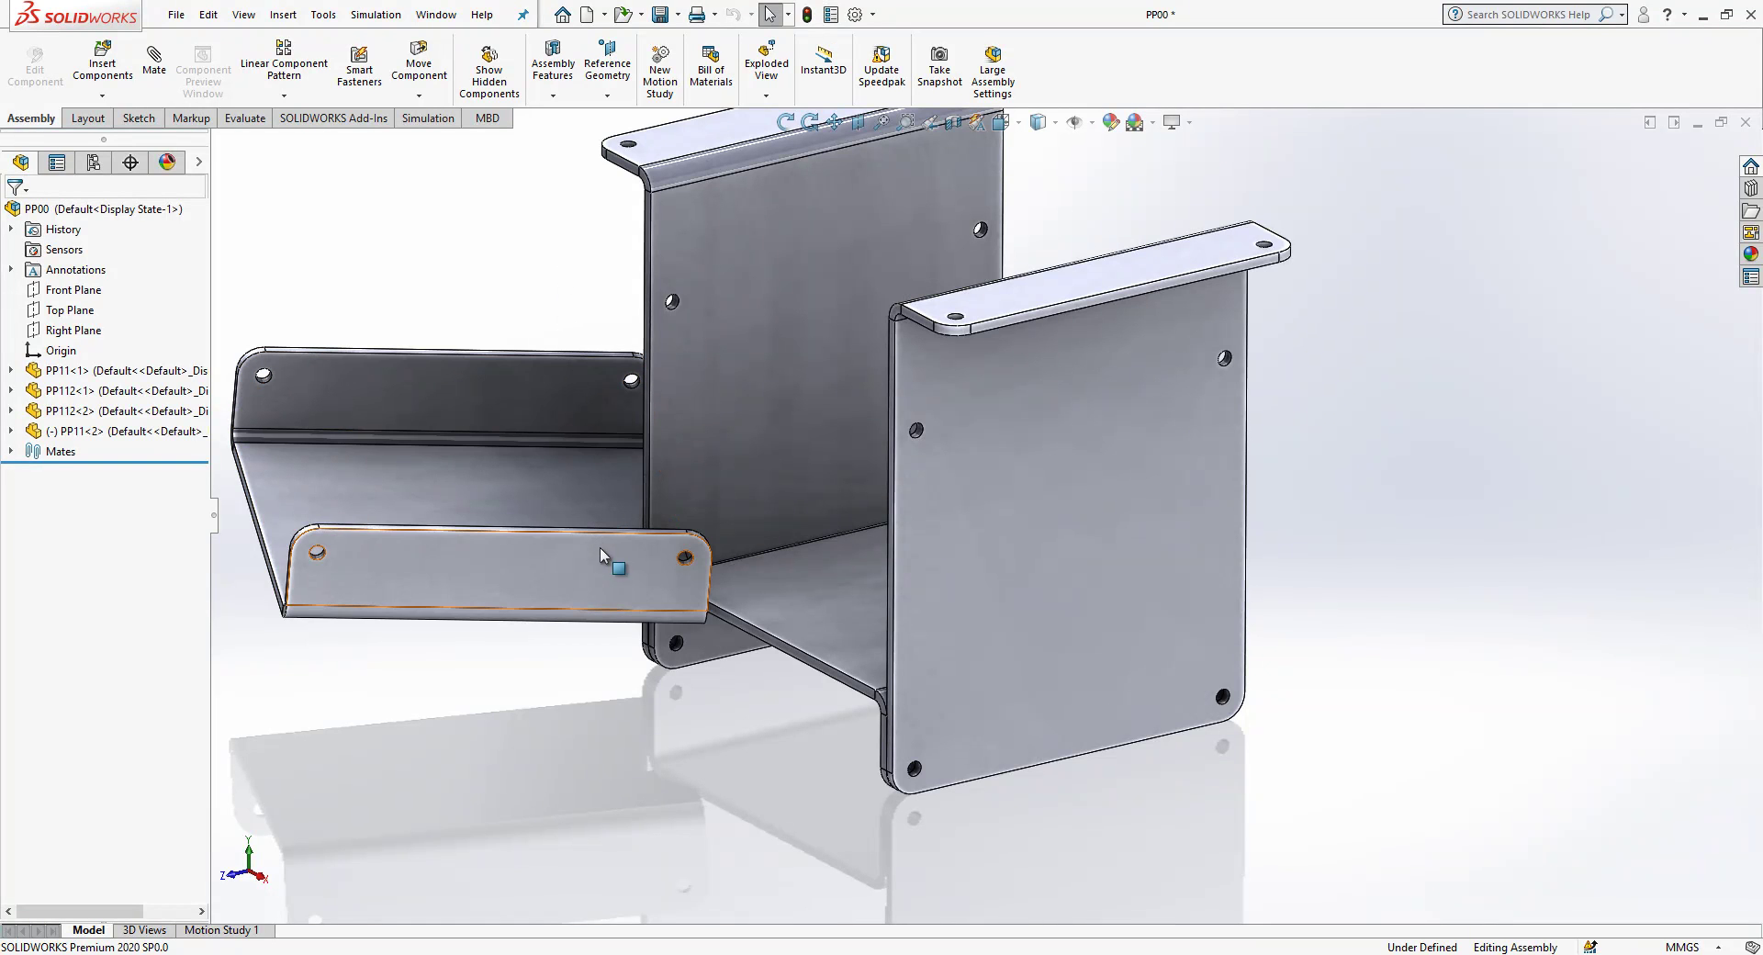
left_click_drag(598, 548, 550, 323)
left_click(550, 324)
mouse_move(610, 422)
middle_mouse_down()
mouse_move(669, 539)
mouse_move(790, 472)
mouse_move(761, 523)
mouse_move(520, 448)
middle_mouse_up()
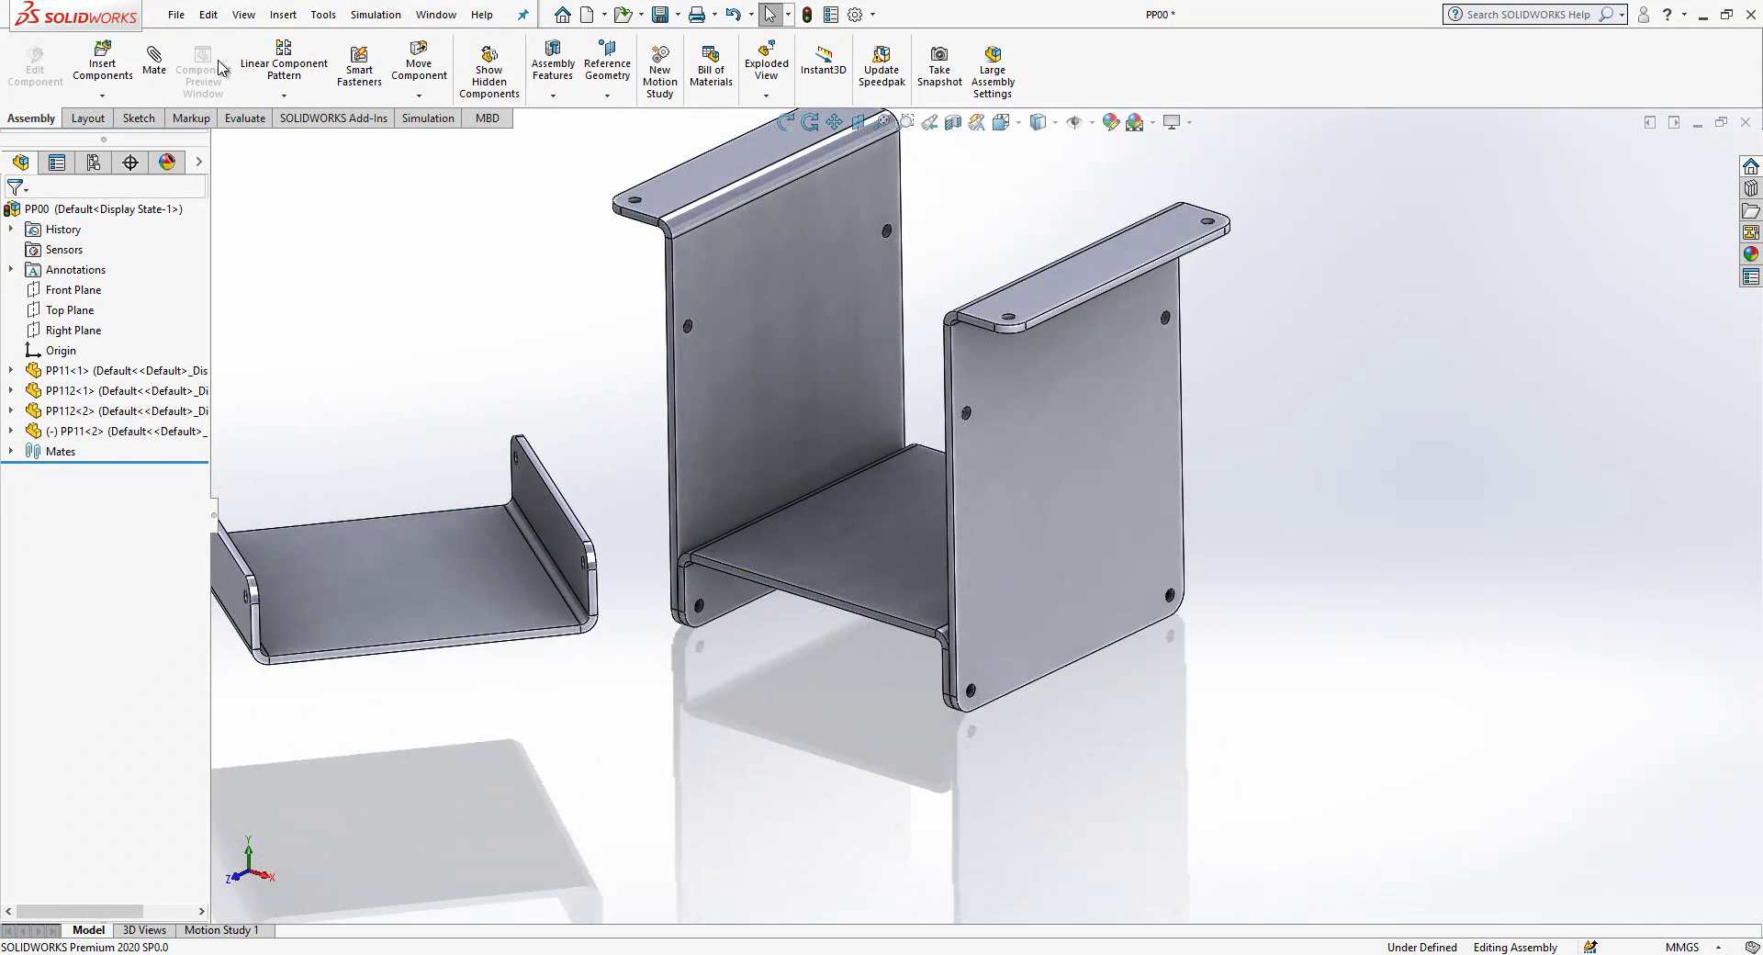
left_click(102, 64)
Step: Mate the bracket face coincident to the tall panel and its first hole to the panel hole
left_click(39, 216)
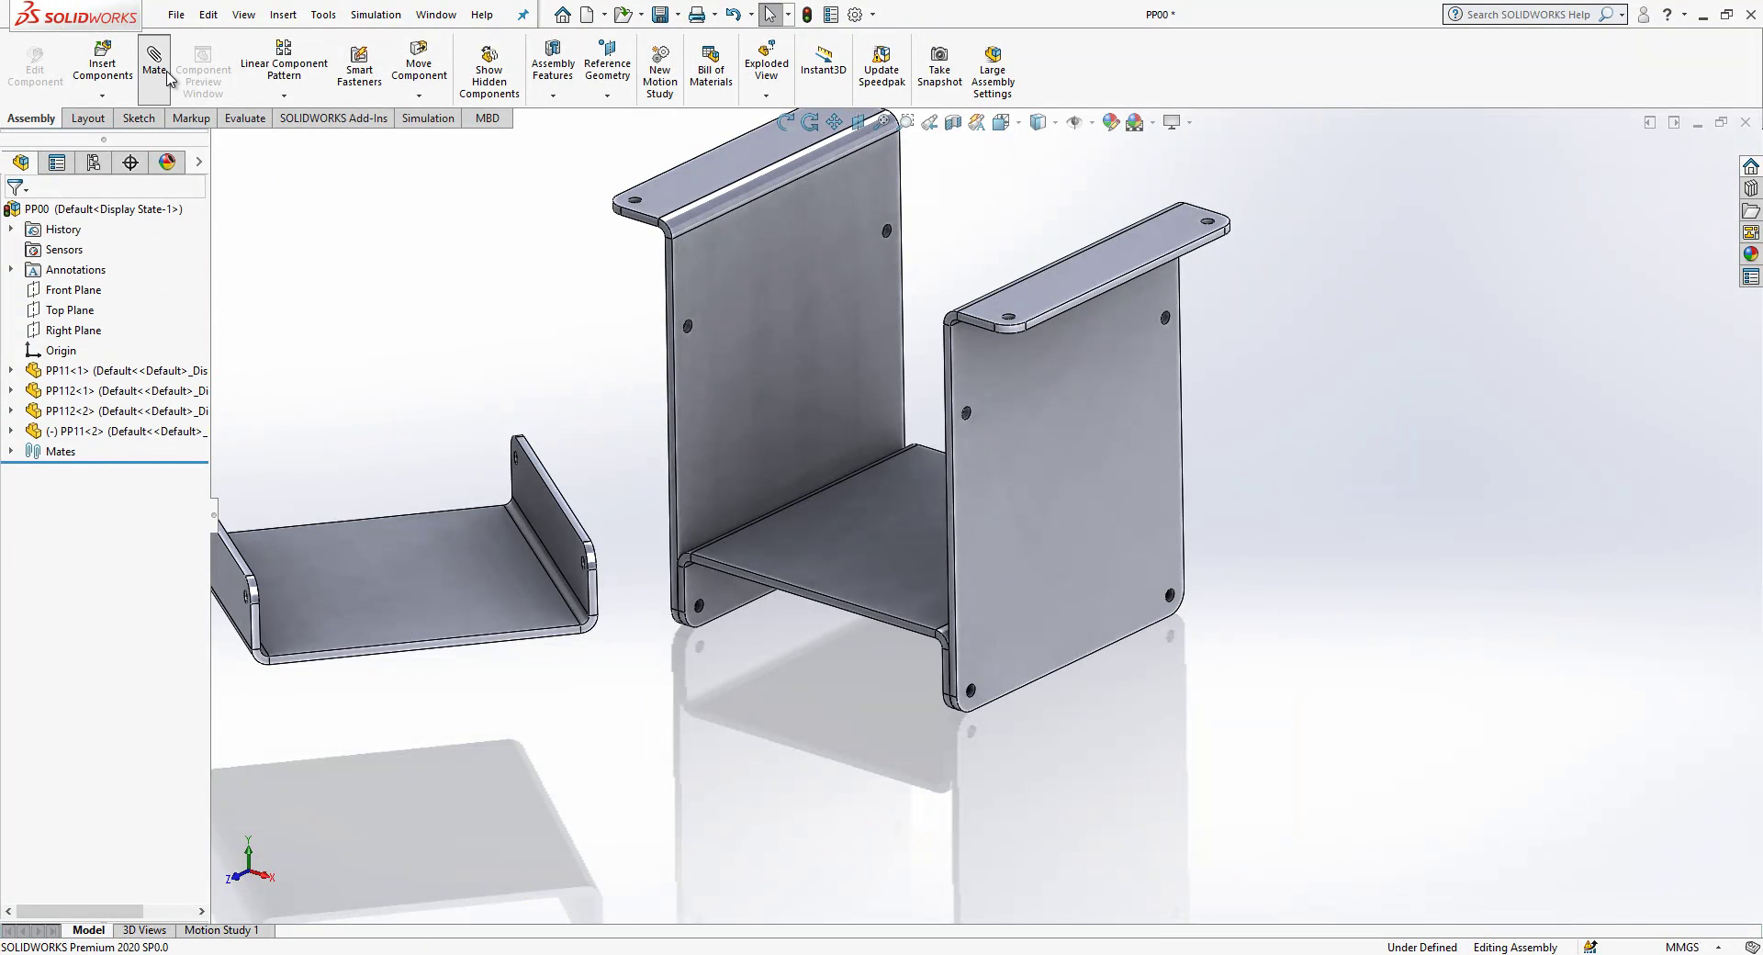
left_click(810, 346)
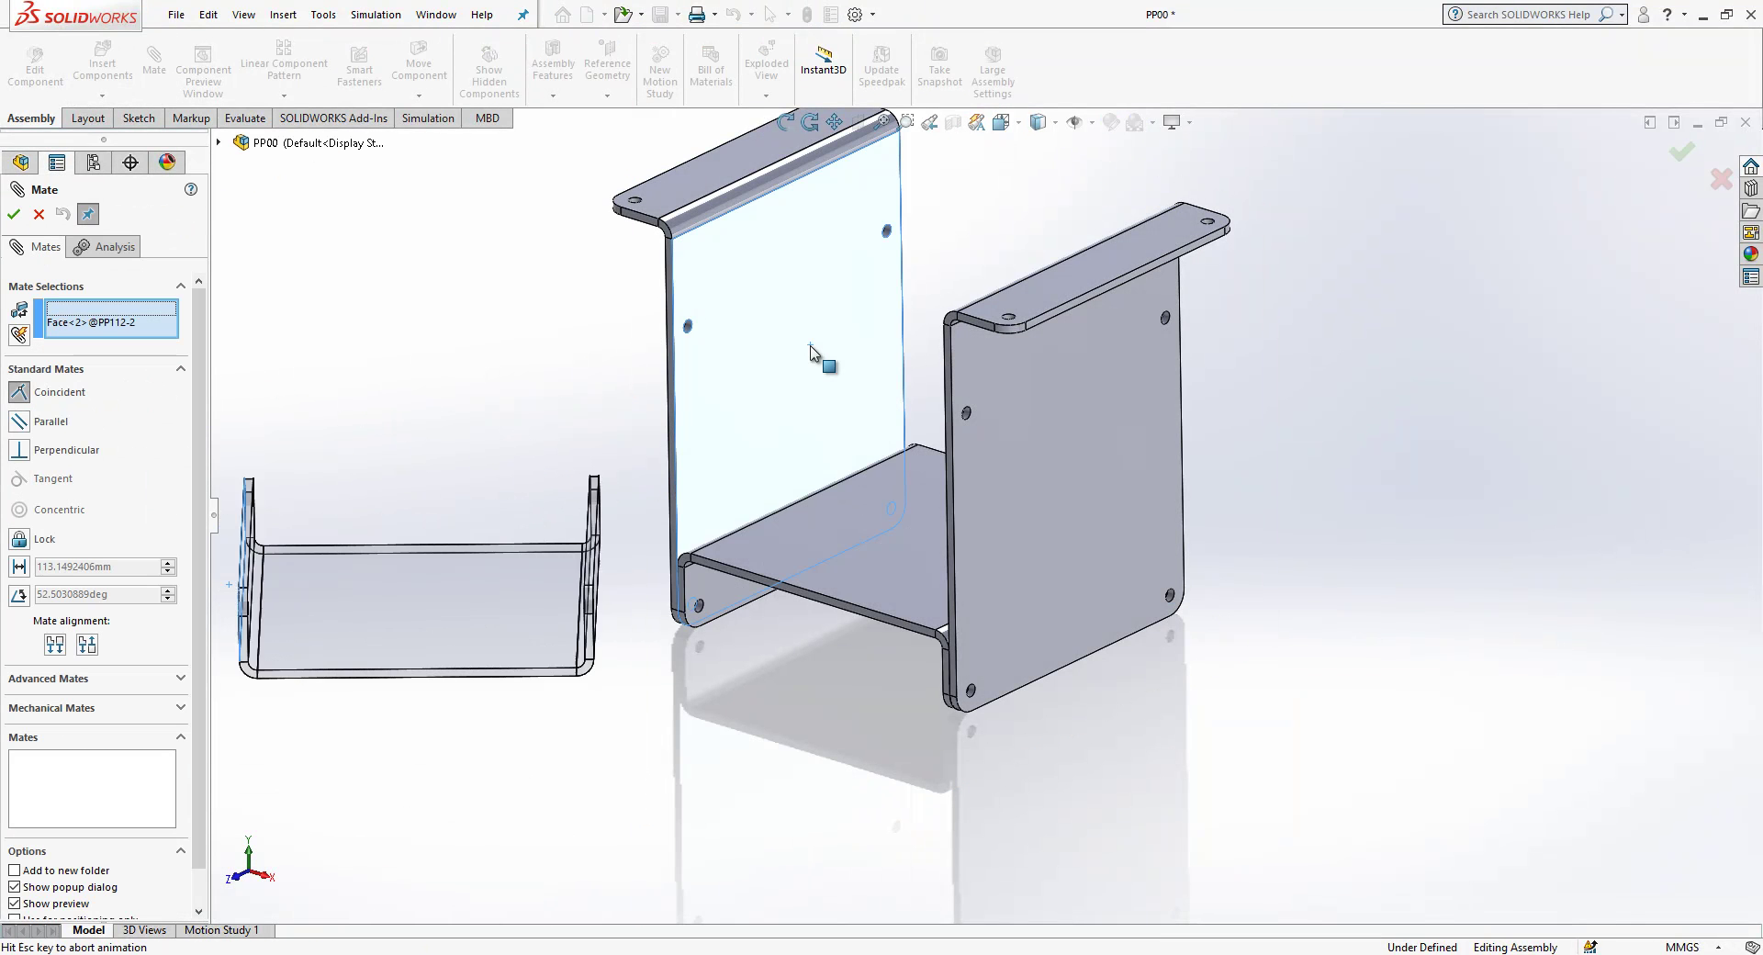
left_click(788, 323)
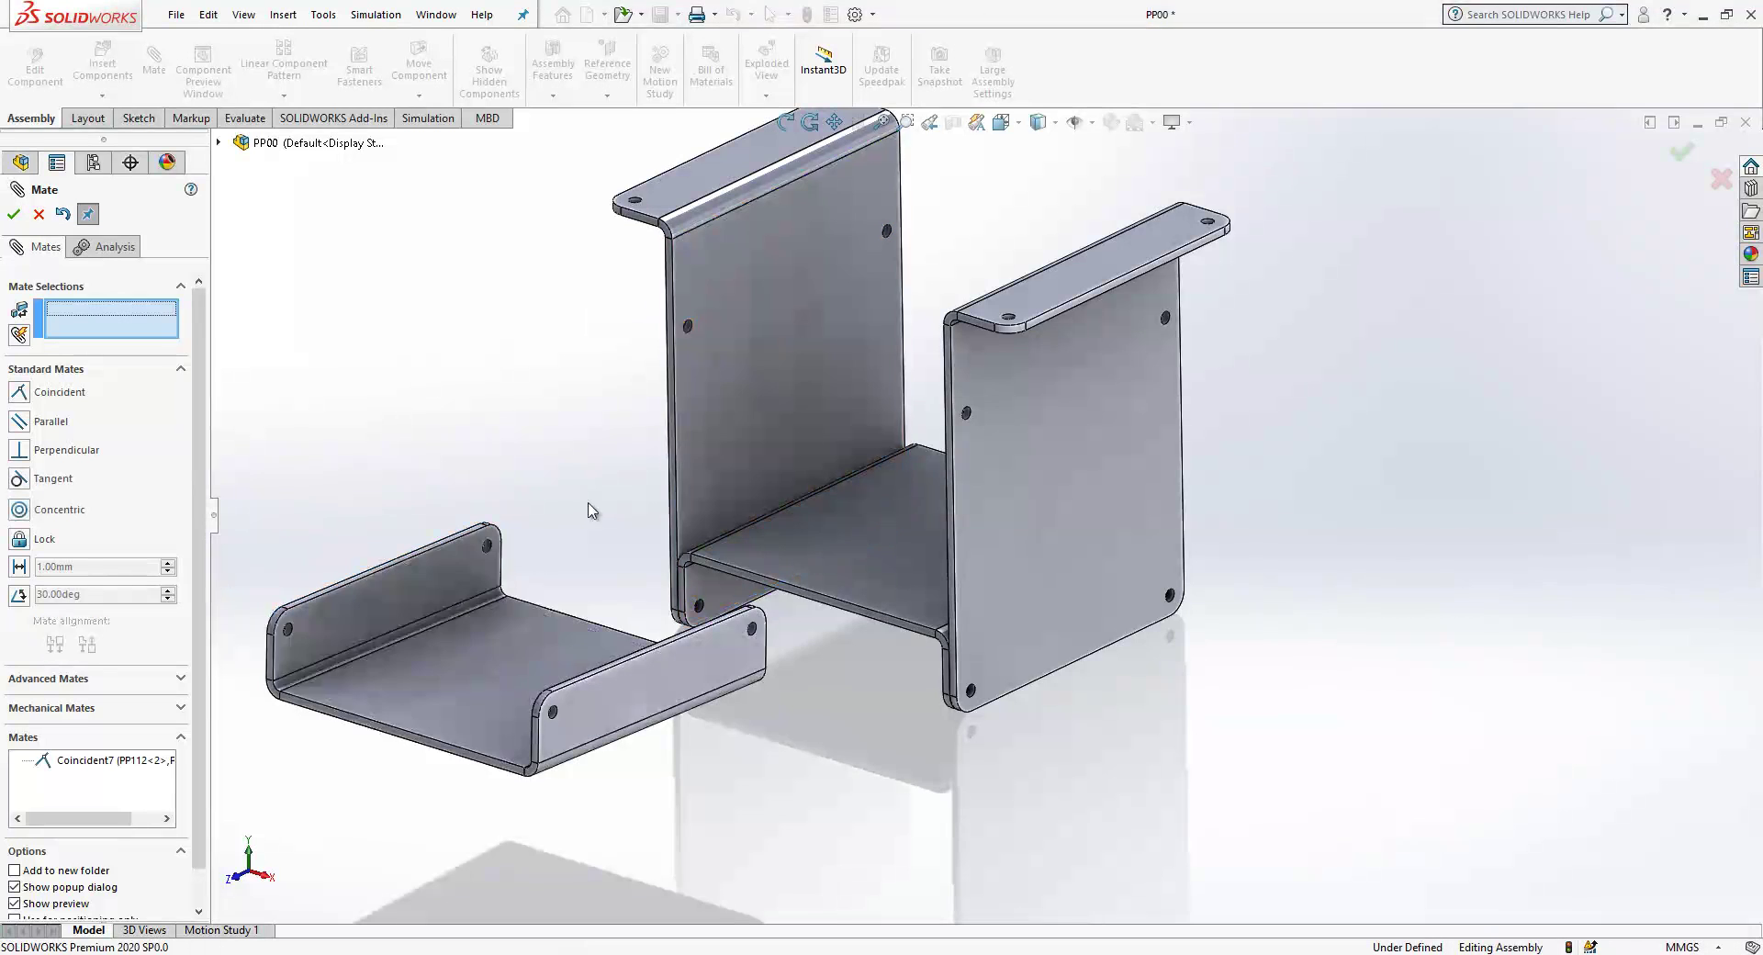
left_click(486, 549)
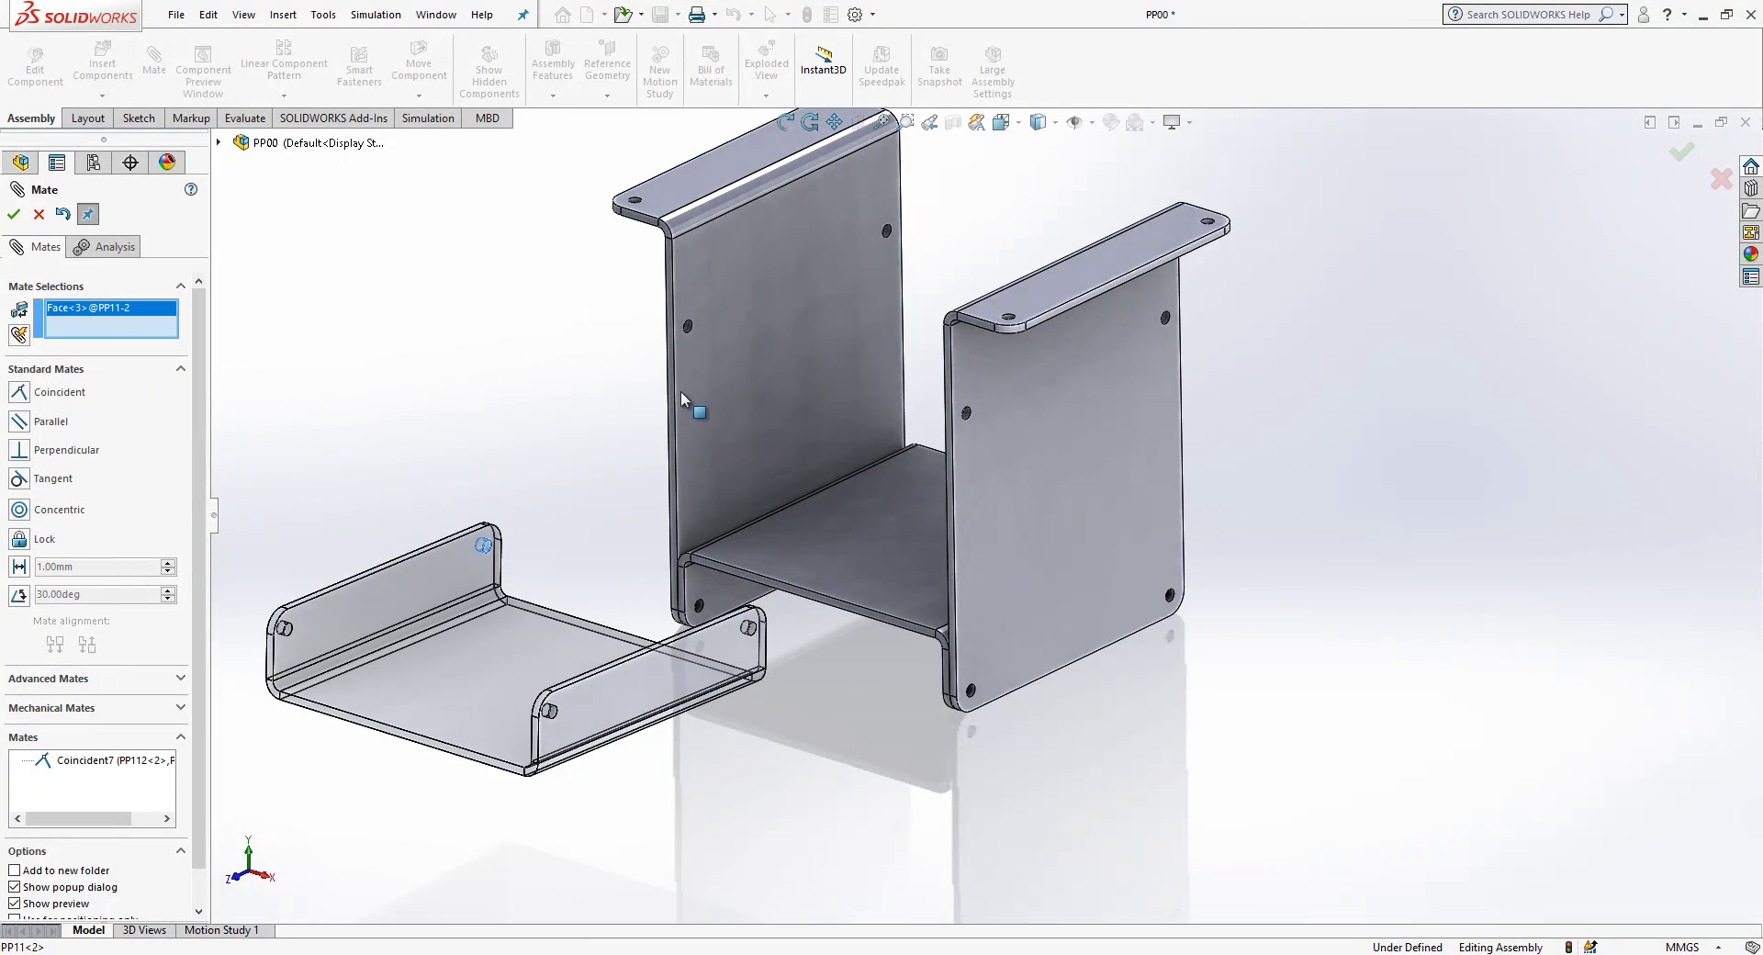
left_click(886, 233)
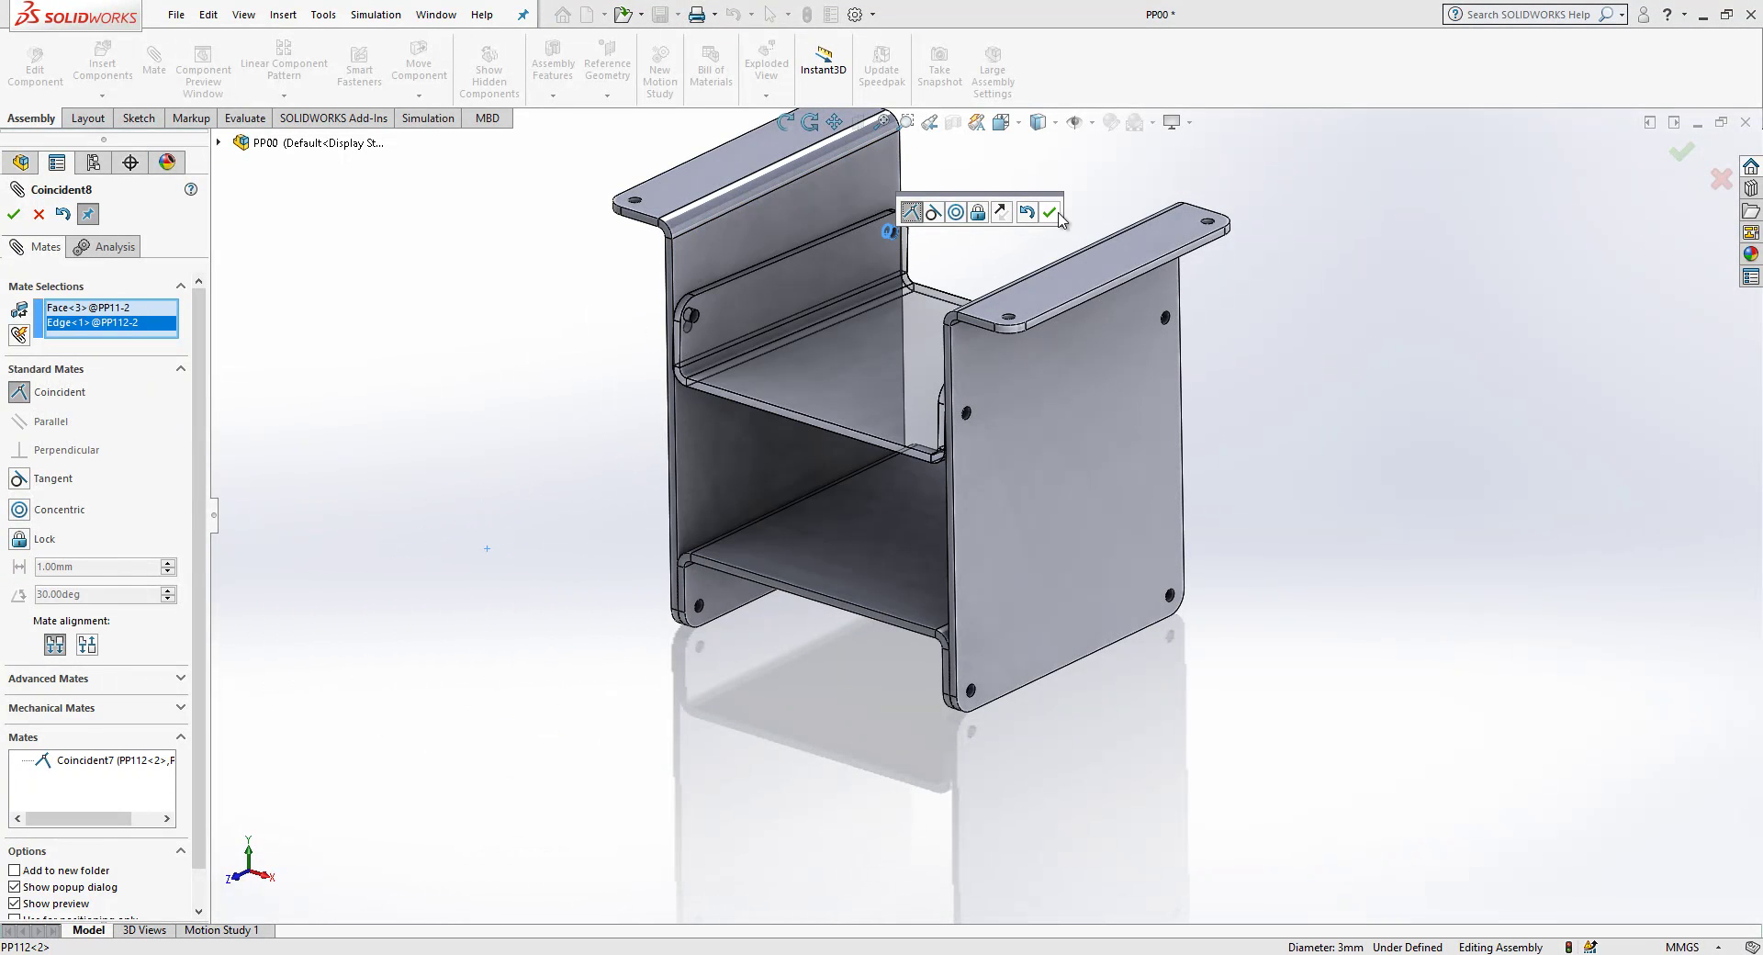
left_click(1050, 213)
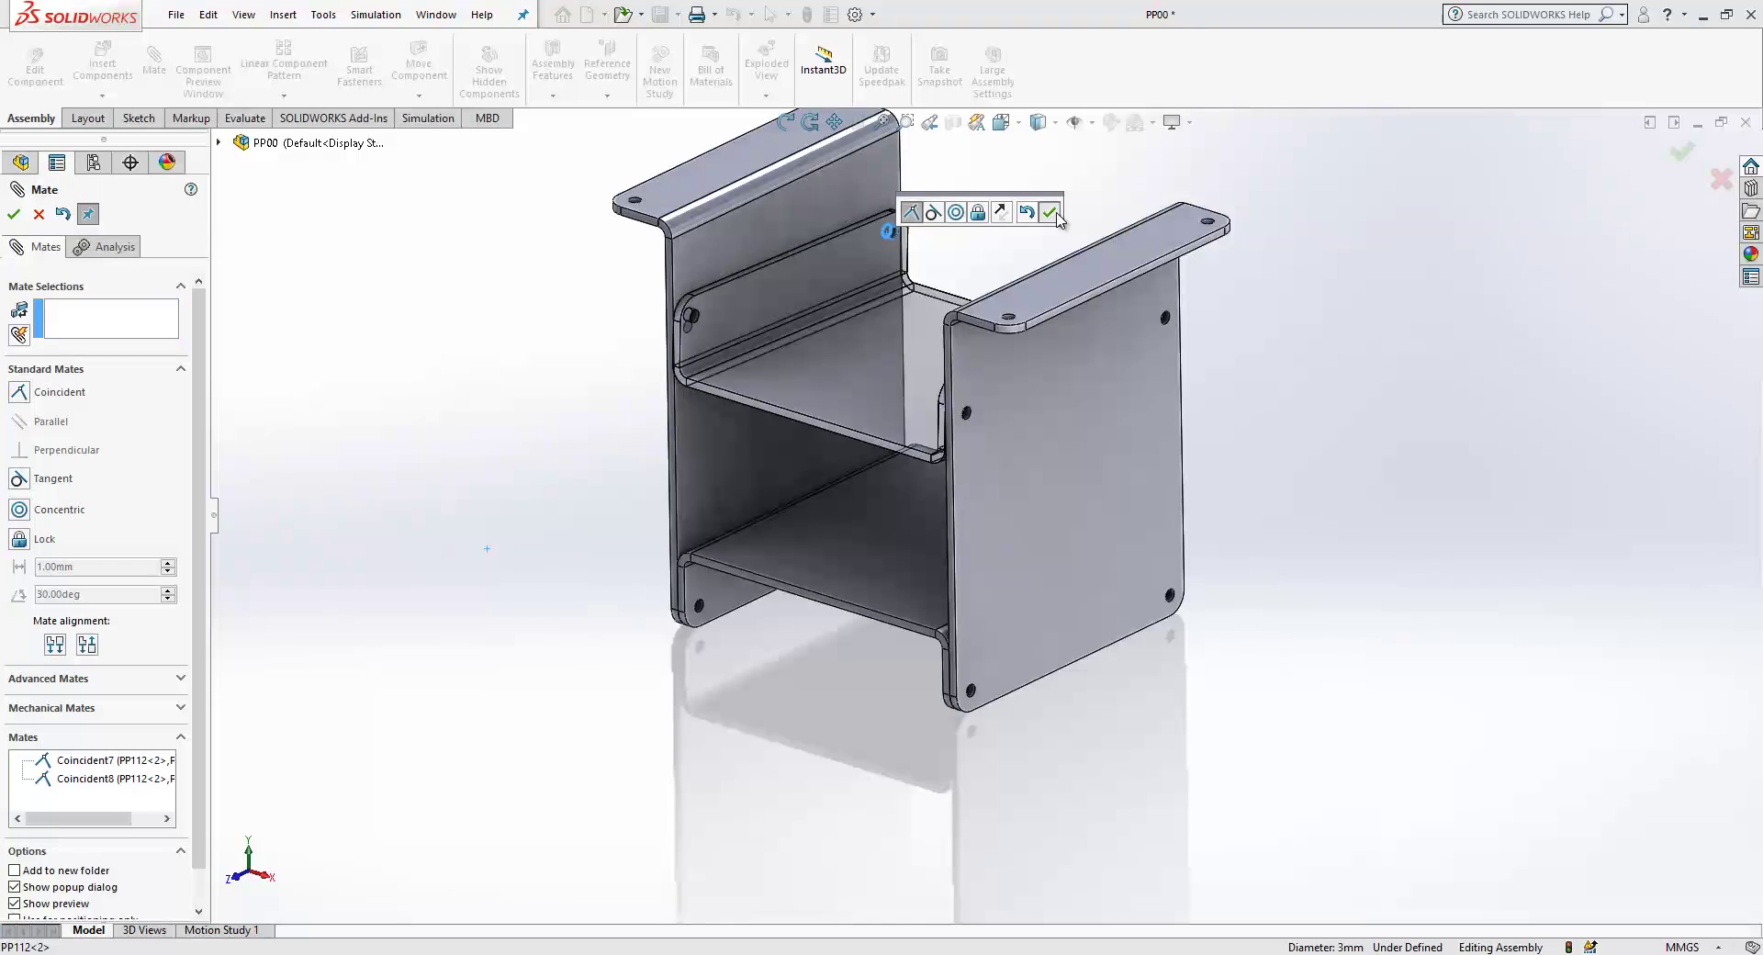
Step: Mate the next bracket hole coincident to the plate hole and close the Mate PropertyManager
left_click(696, 321)
scroll(748, 381, "down", 6)
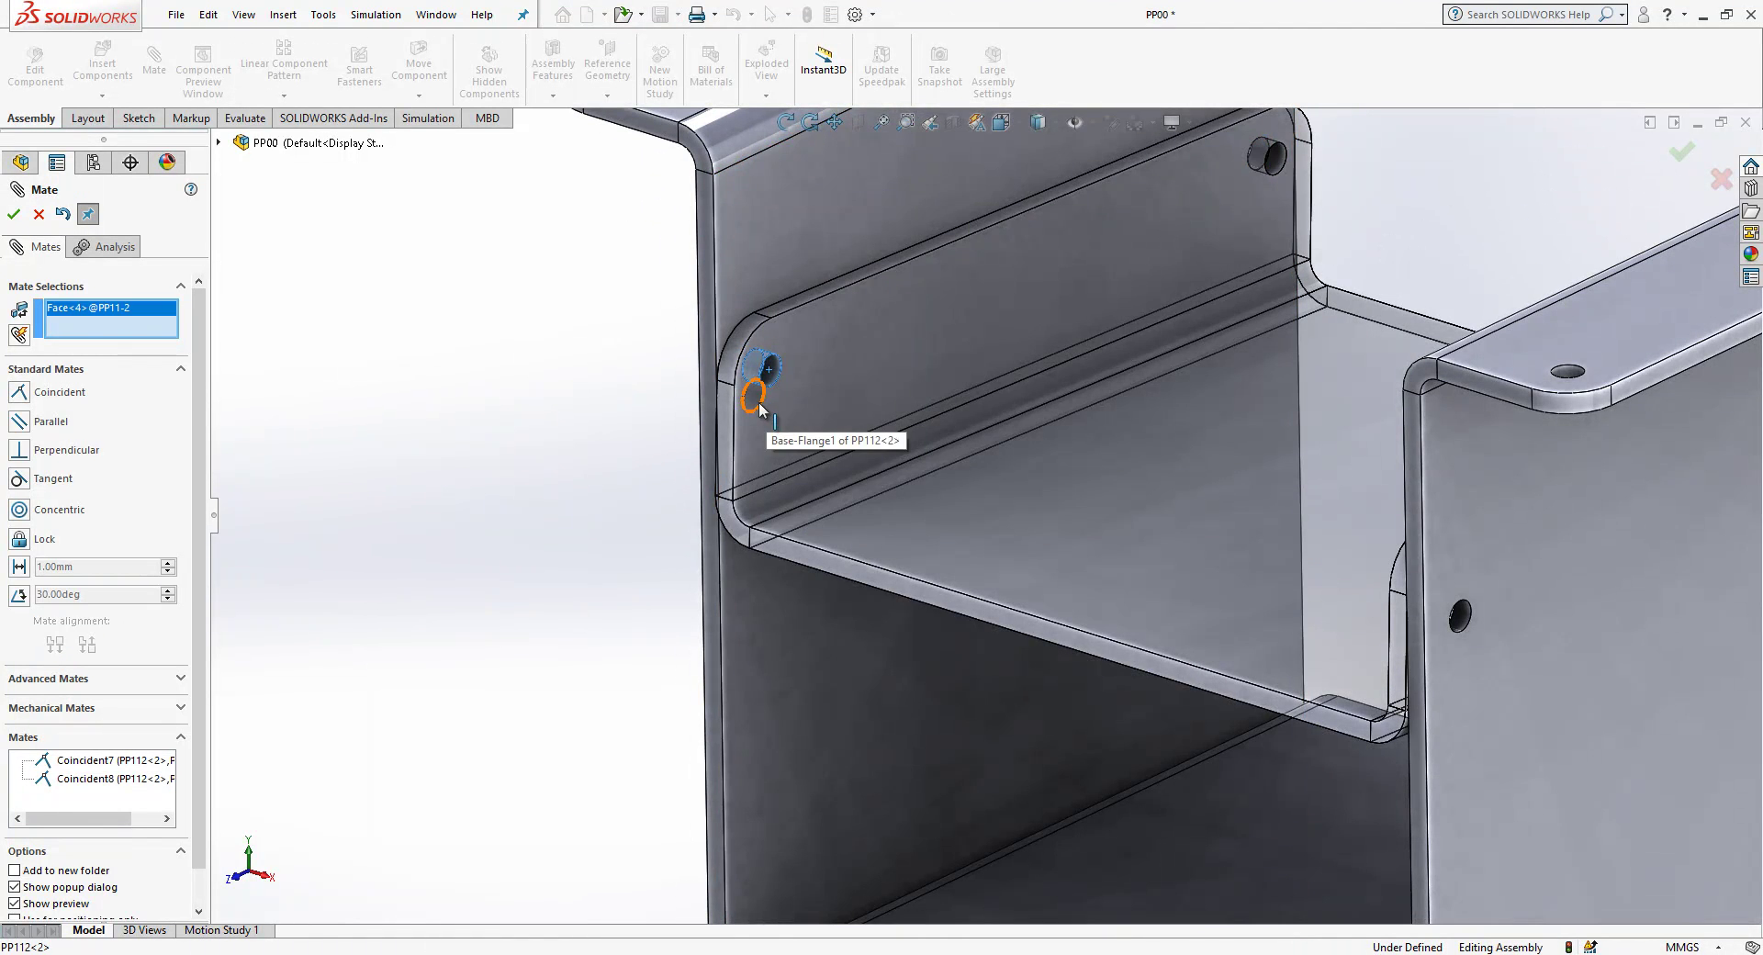
left_click(759, 405)
left_click(748, 380)
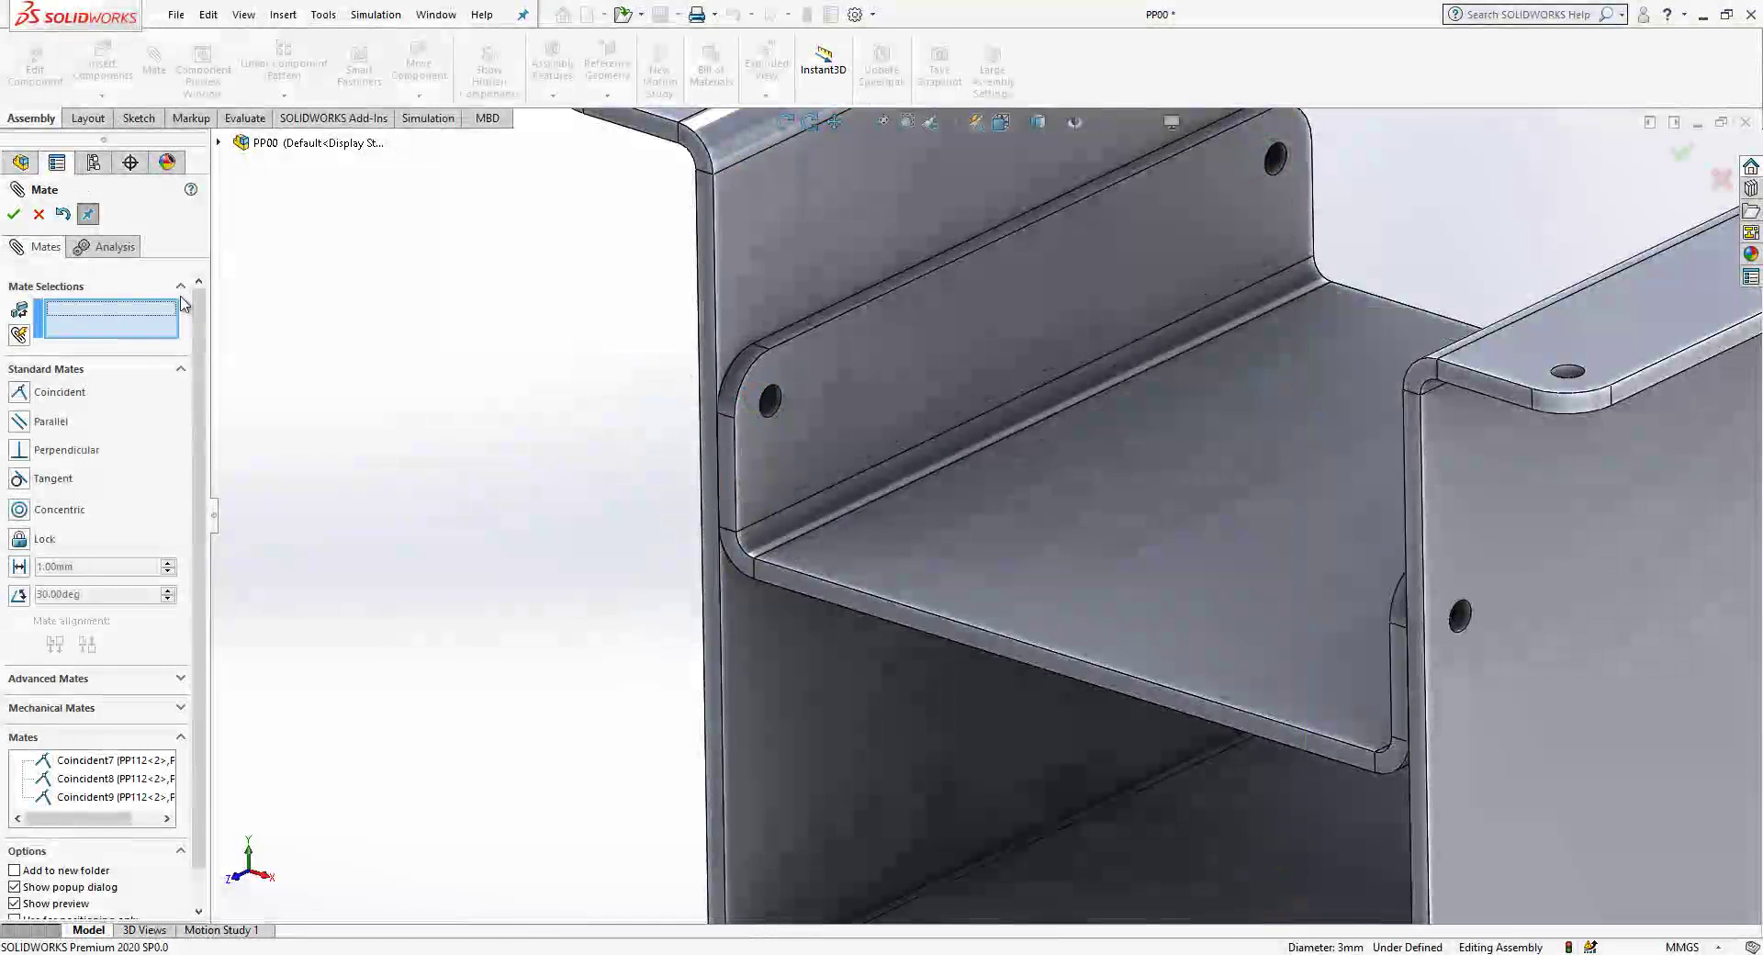
left_click(13, 214)
scroll(524, 452, "up", 5)
middle_click_drag(524, 452, 920, 324)
left_click(1143, 401)
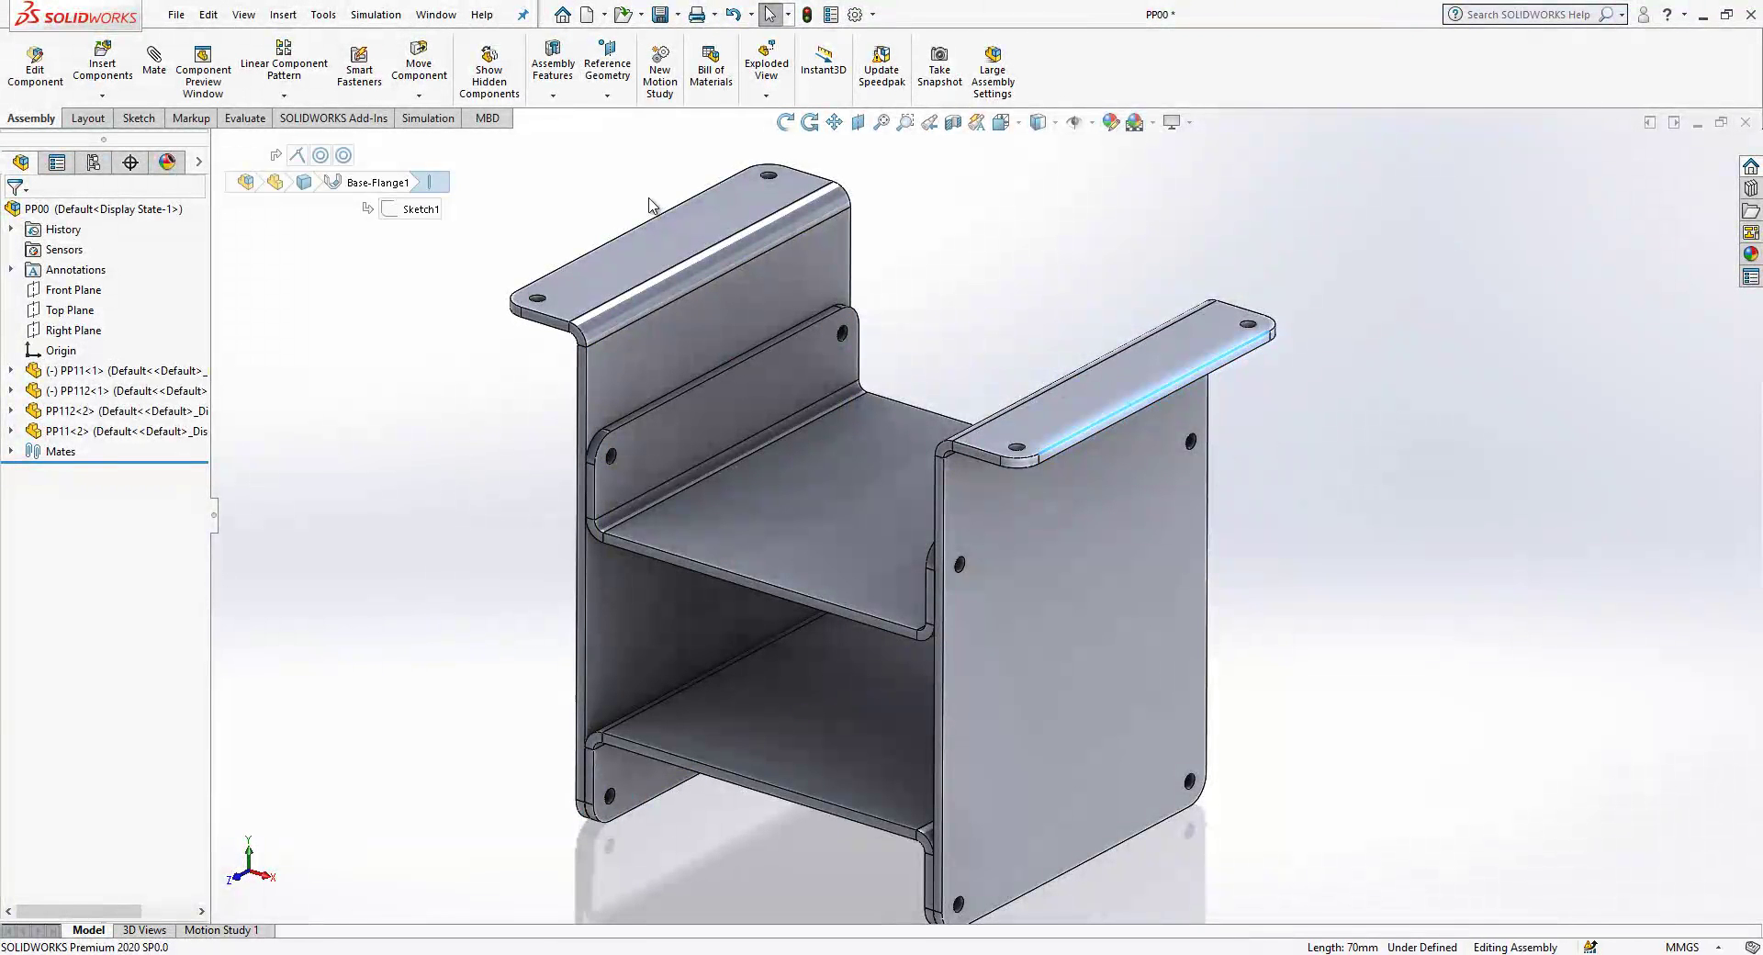
key("Escape")
left_click(1155, 397)
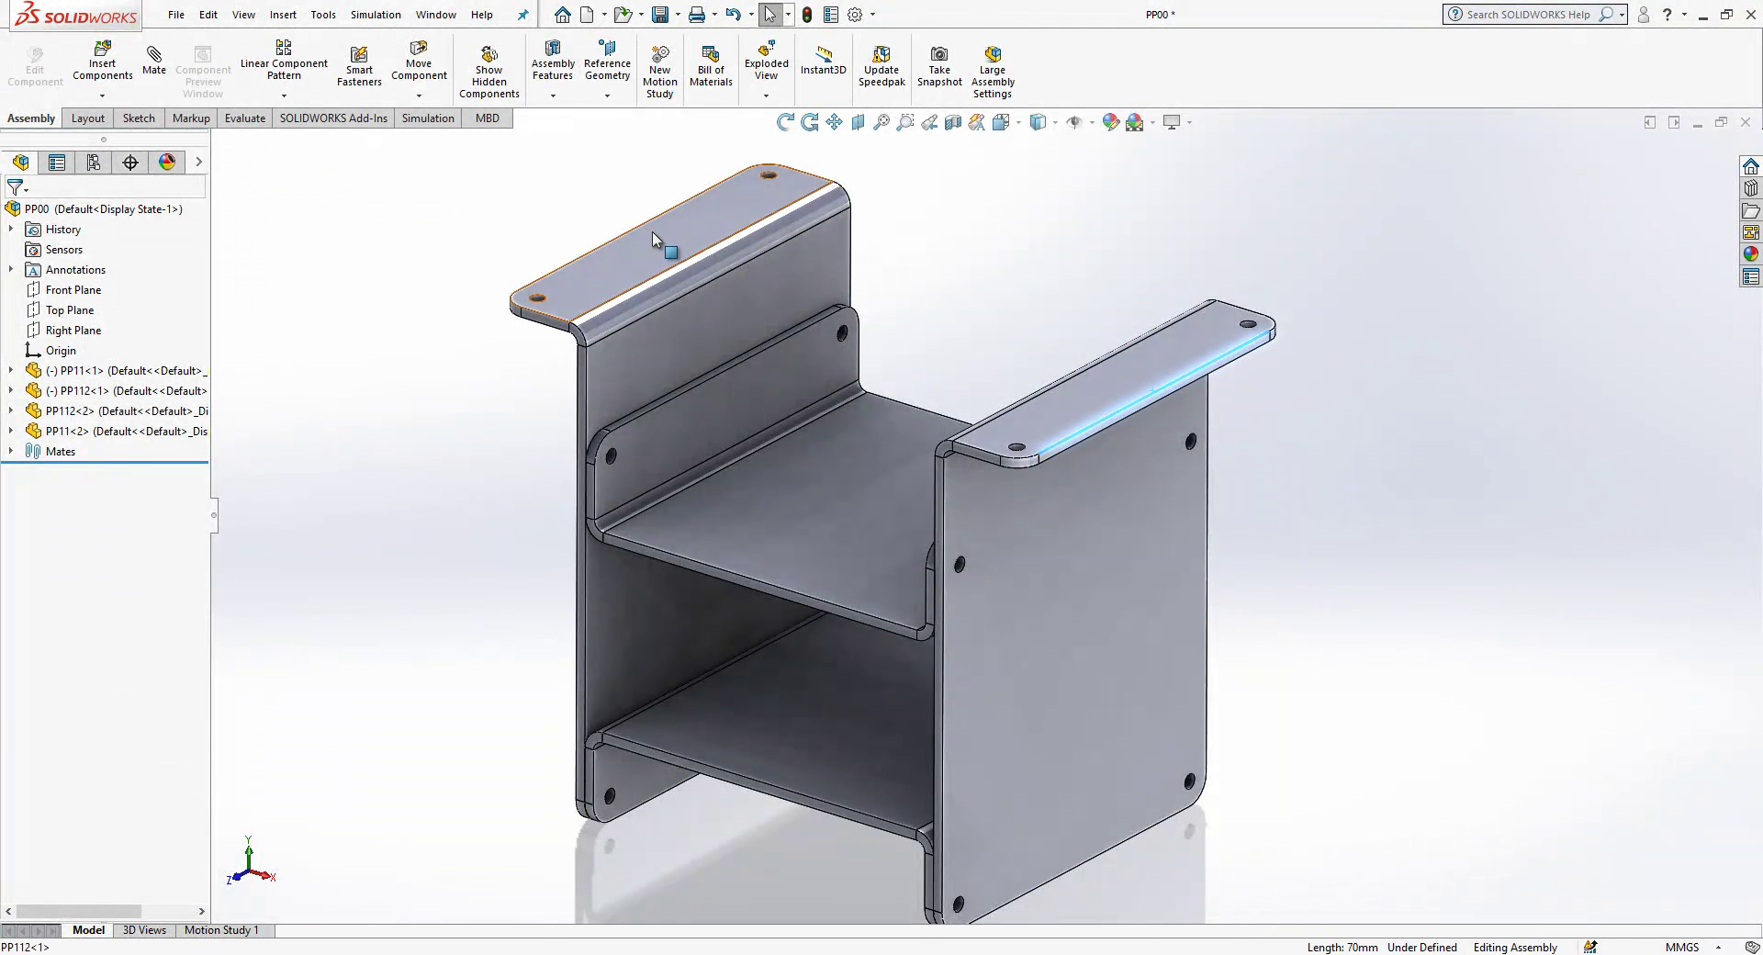
left_click(647, 227, "ctrl")
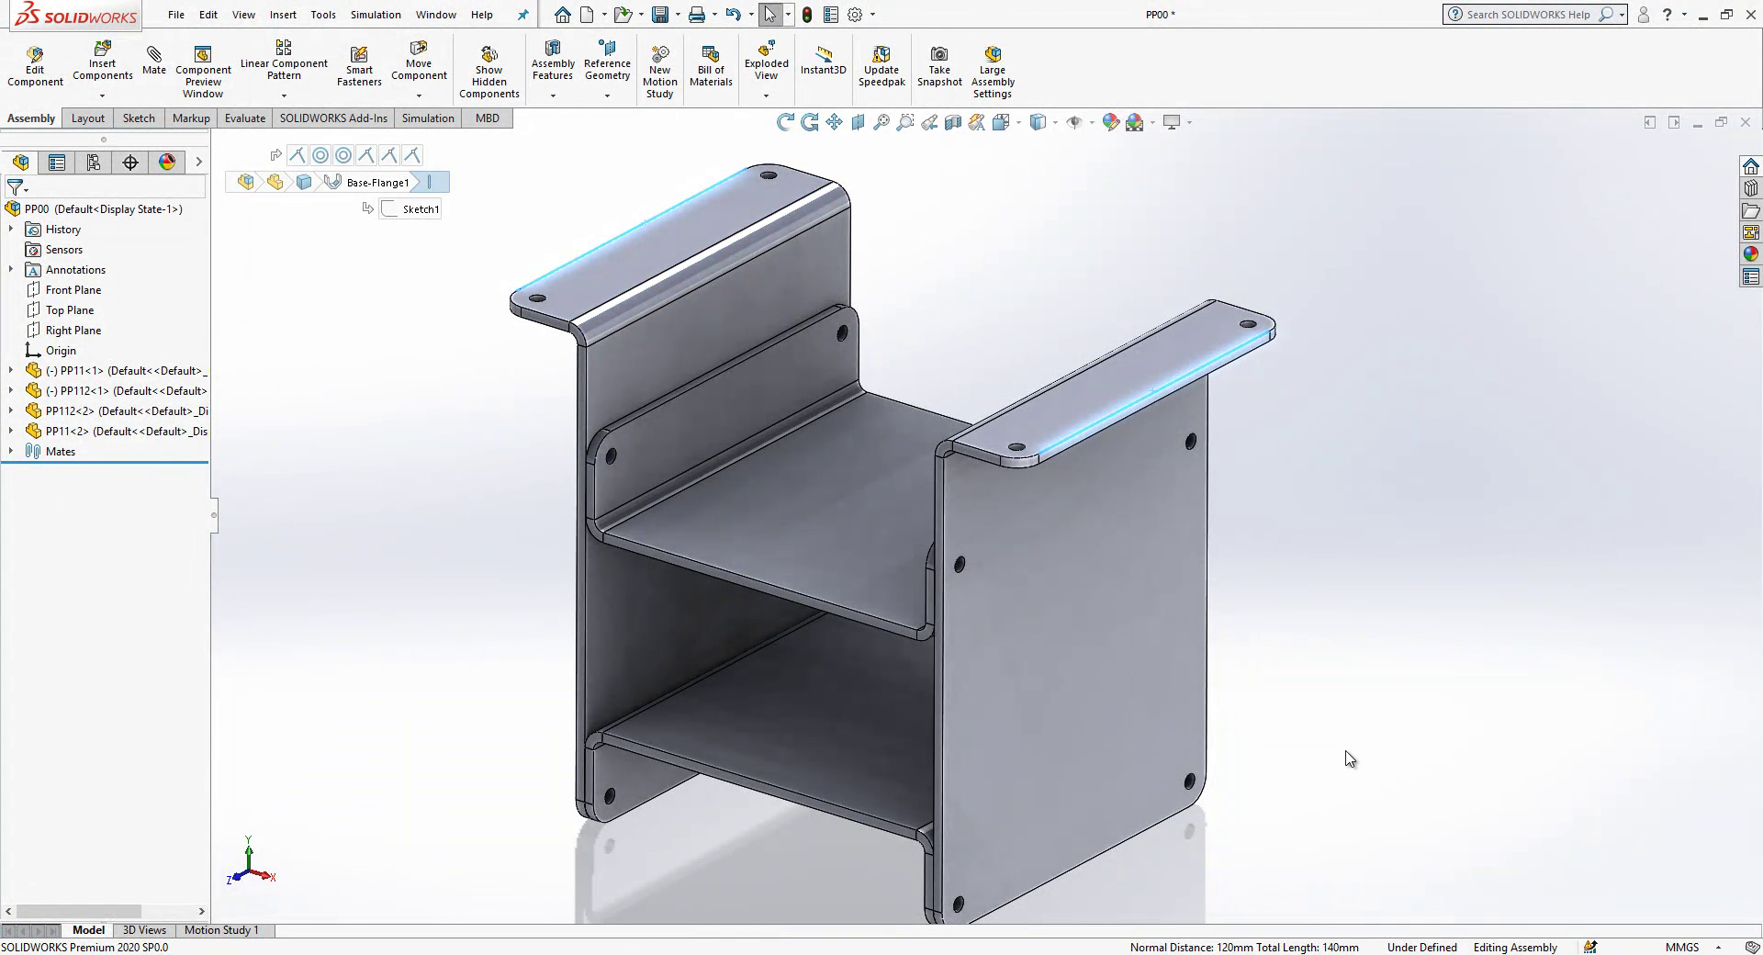
key("Escape")
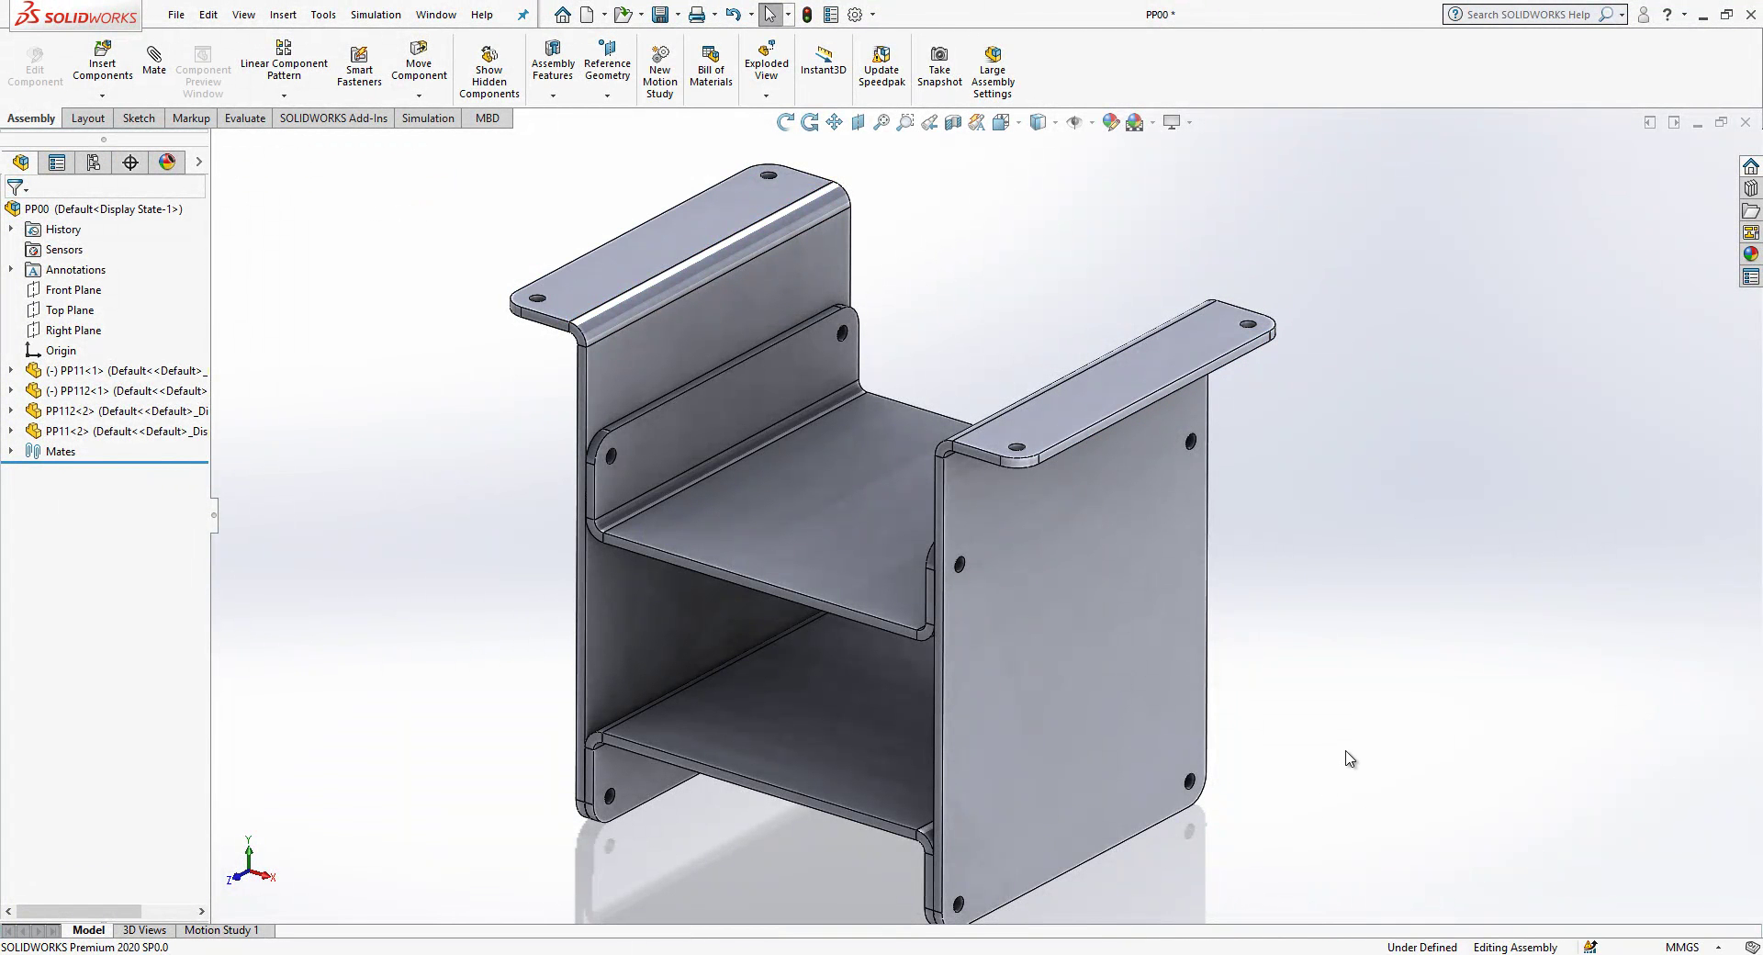
Step: Create a new part and sketch a center rectangle at the origin on the Front Plane
left_click(586, 14)
left_click(326, 543)
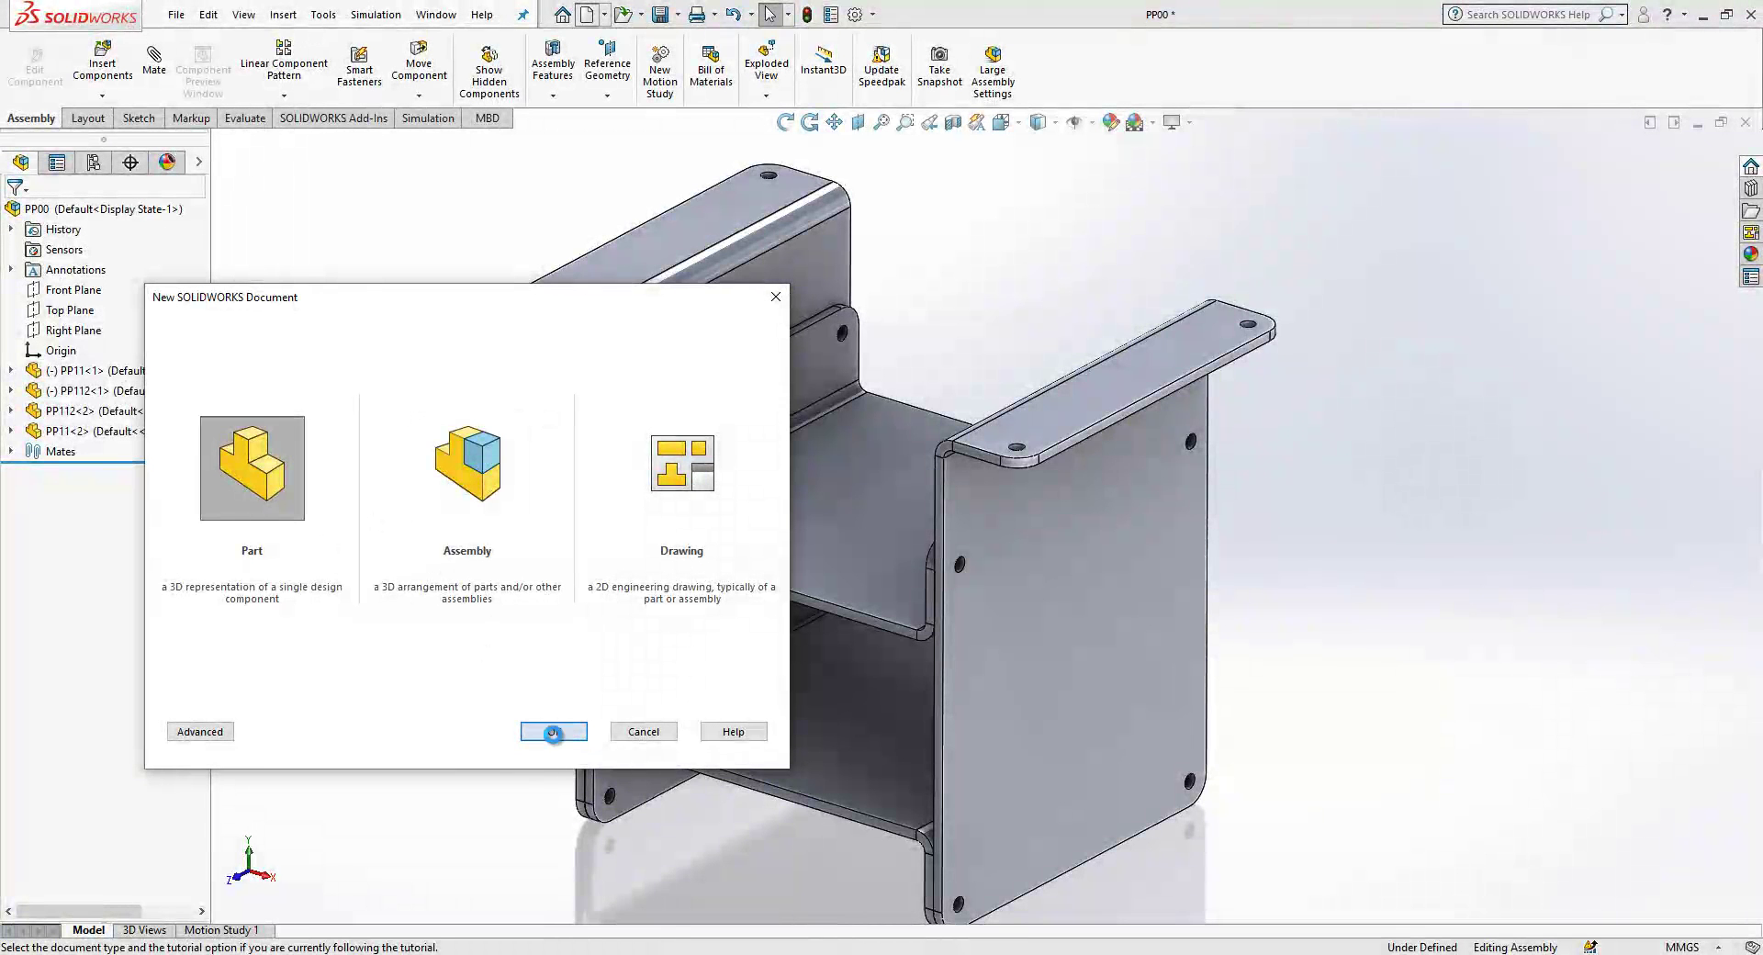
left_click(553, 732)
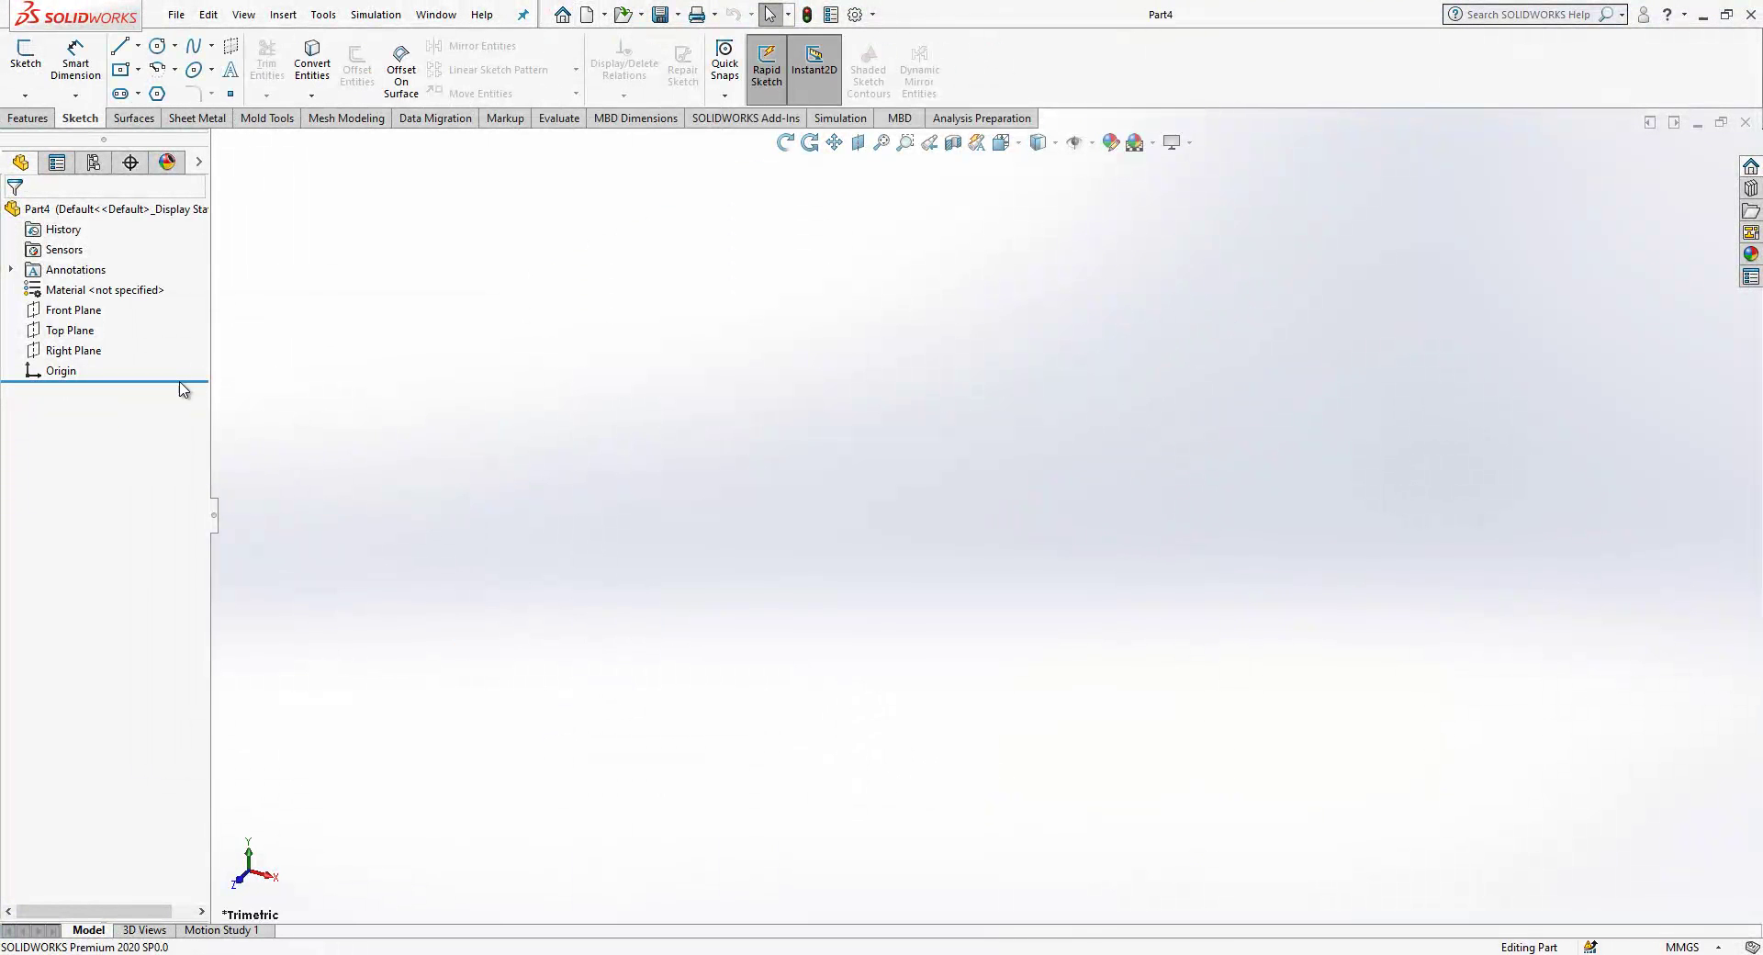
left_click(72, 309)
left_click(110, 287)
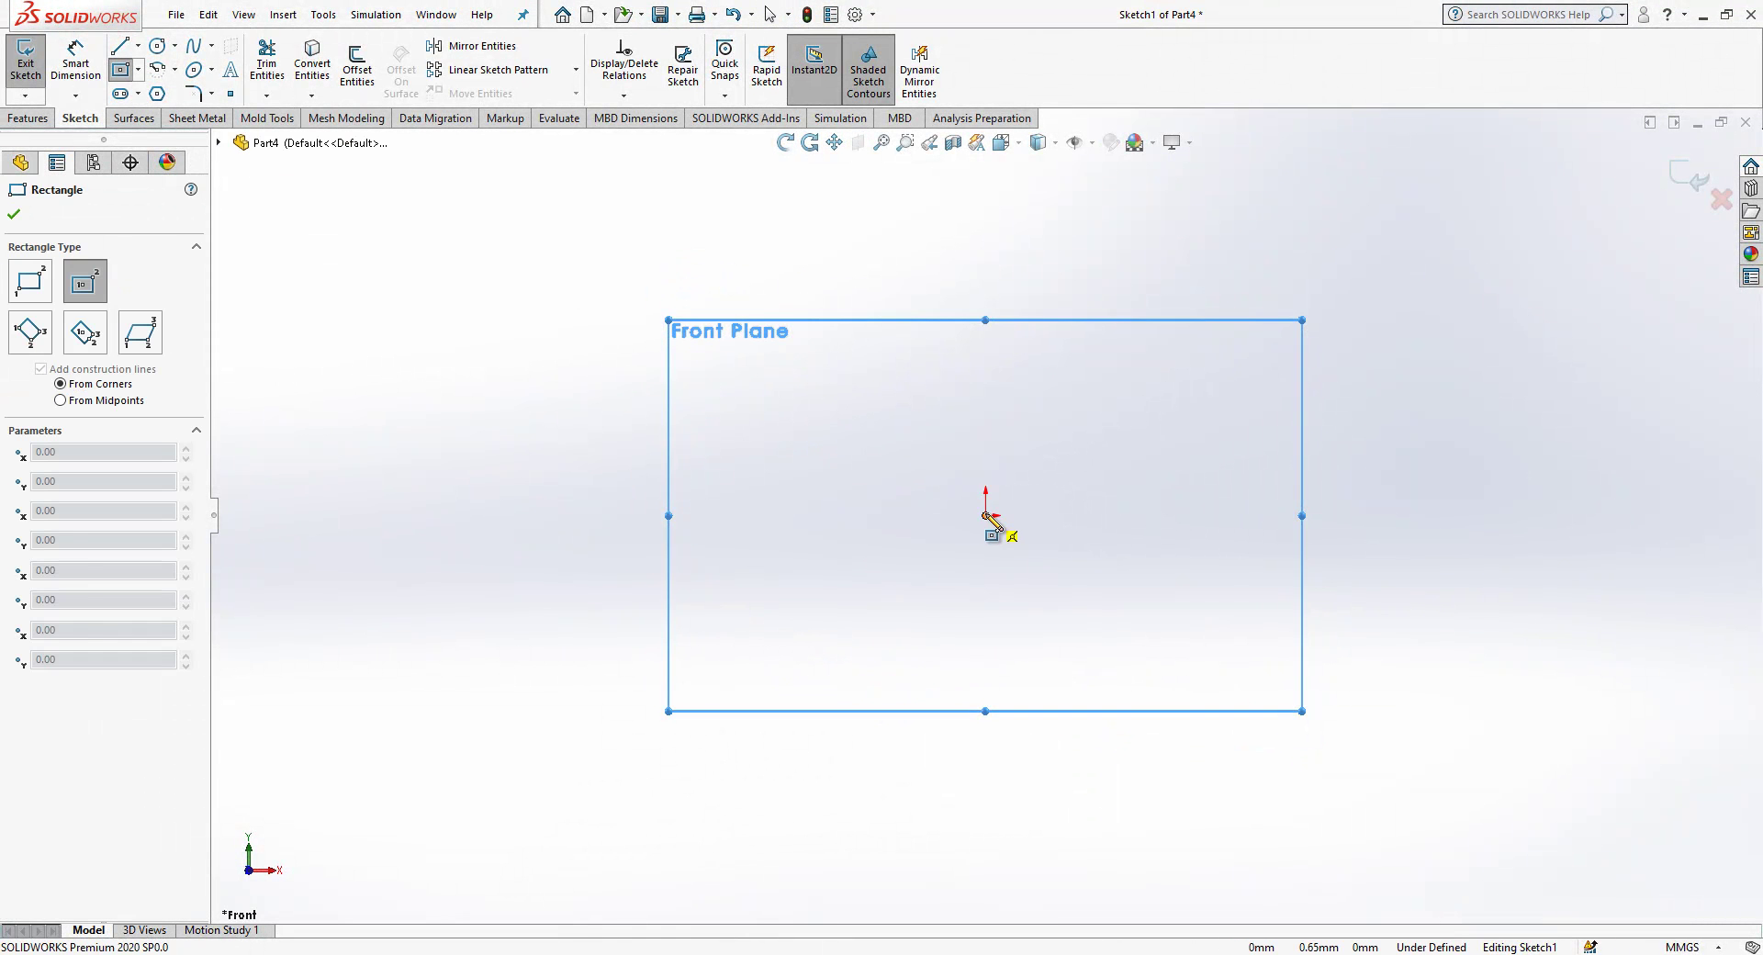
left_click(987, 515)
left_click(1289, 325)
key("Escape")
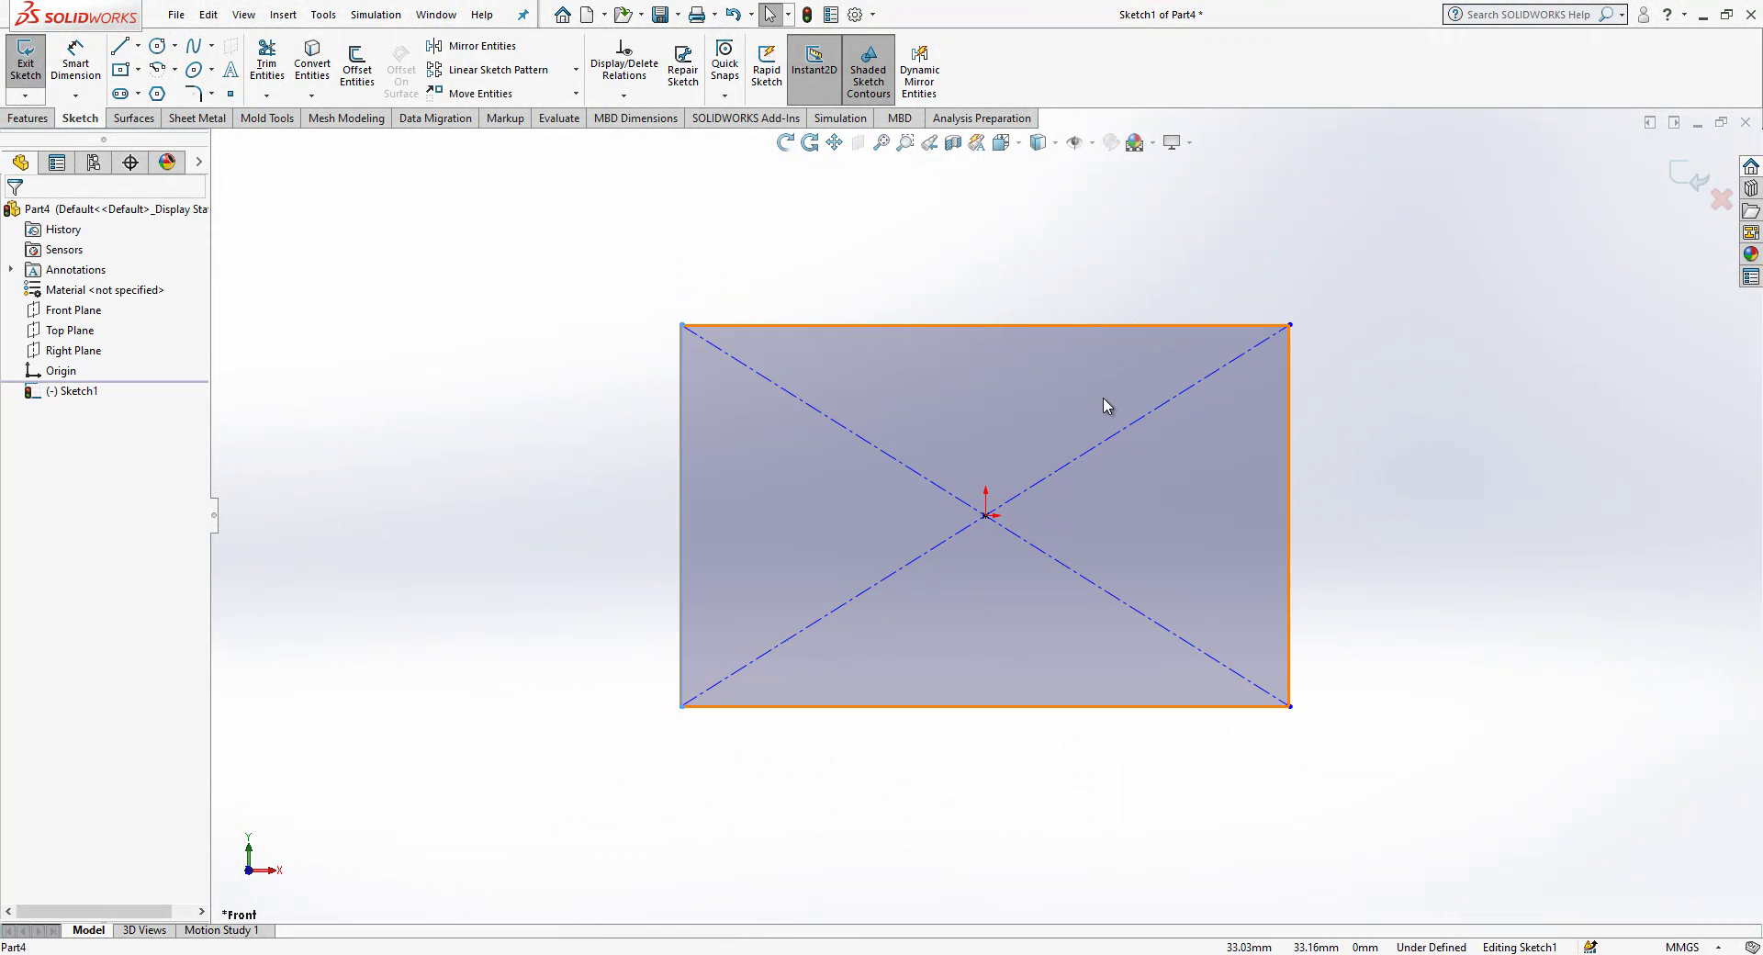
left_click(563, 390)
Step: Dimension the rectangle 120 mm wide and 80 mm high
key("d")
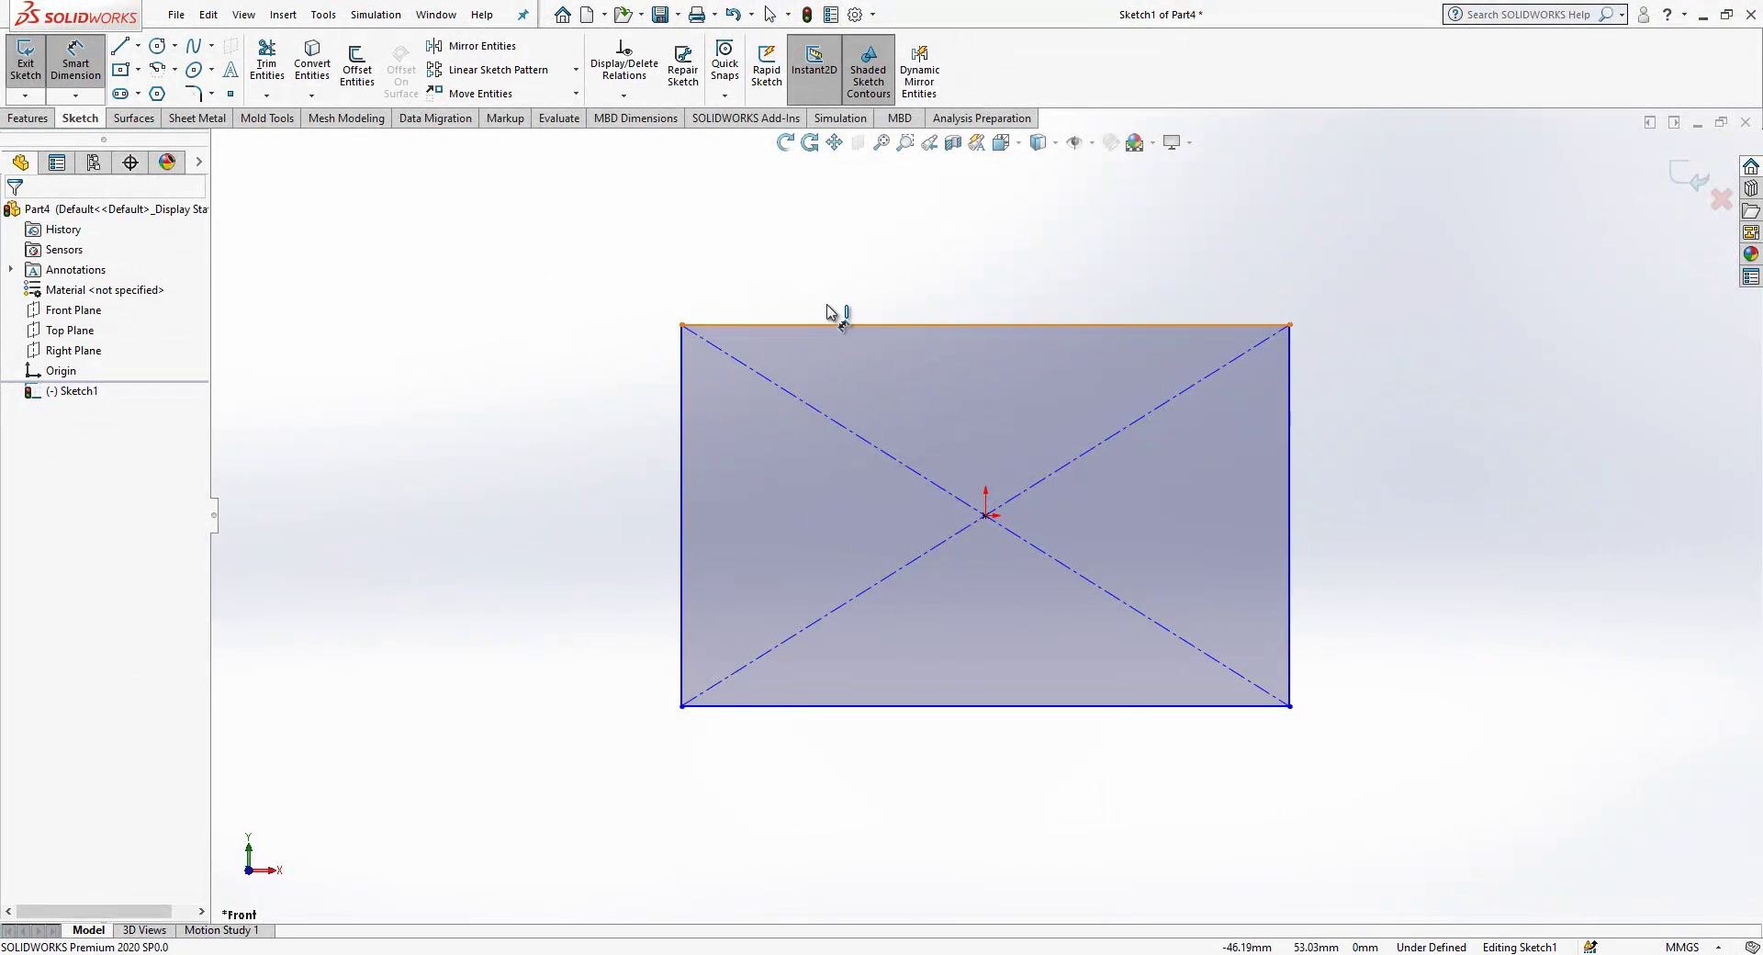
left_click(833, 317)
left_click(830, 287)
type("120")
key("Return")
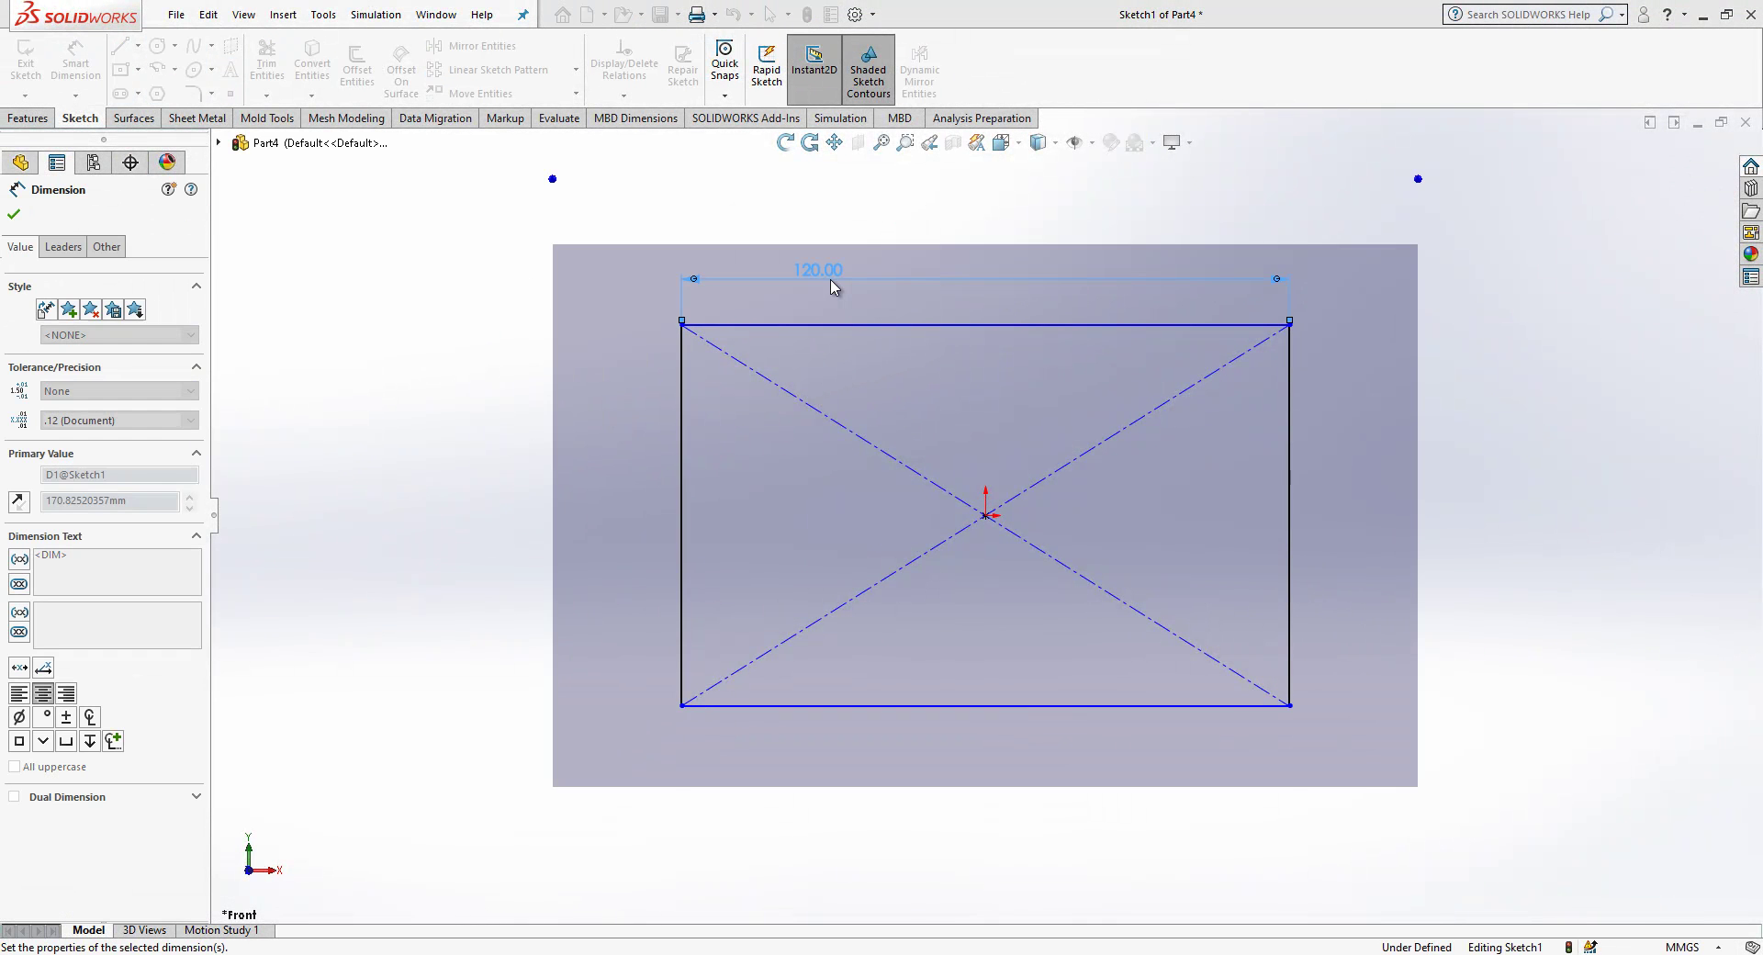
left_click(1289, 514)
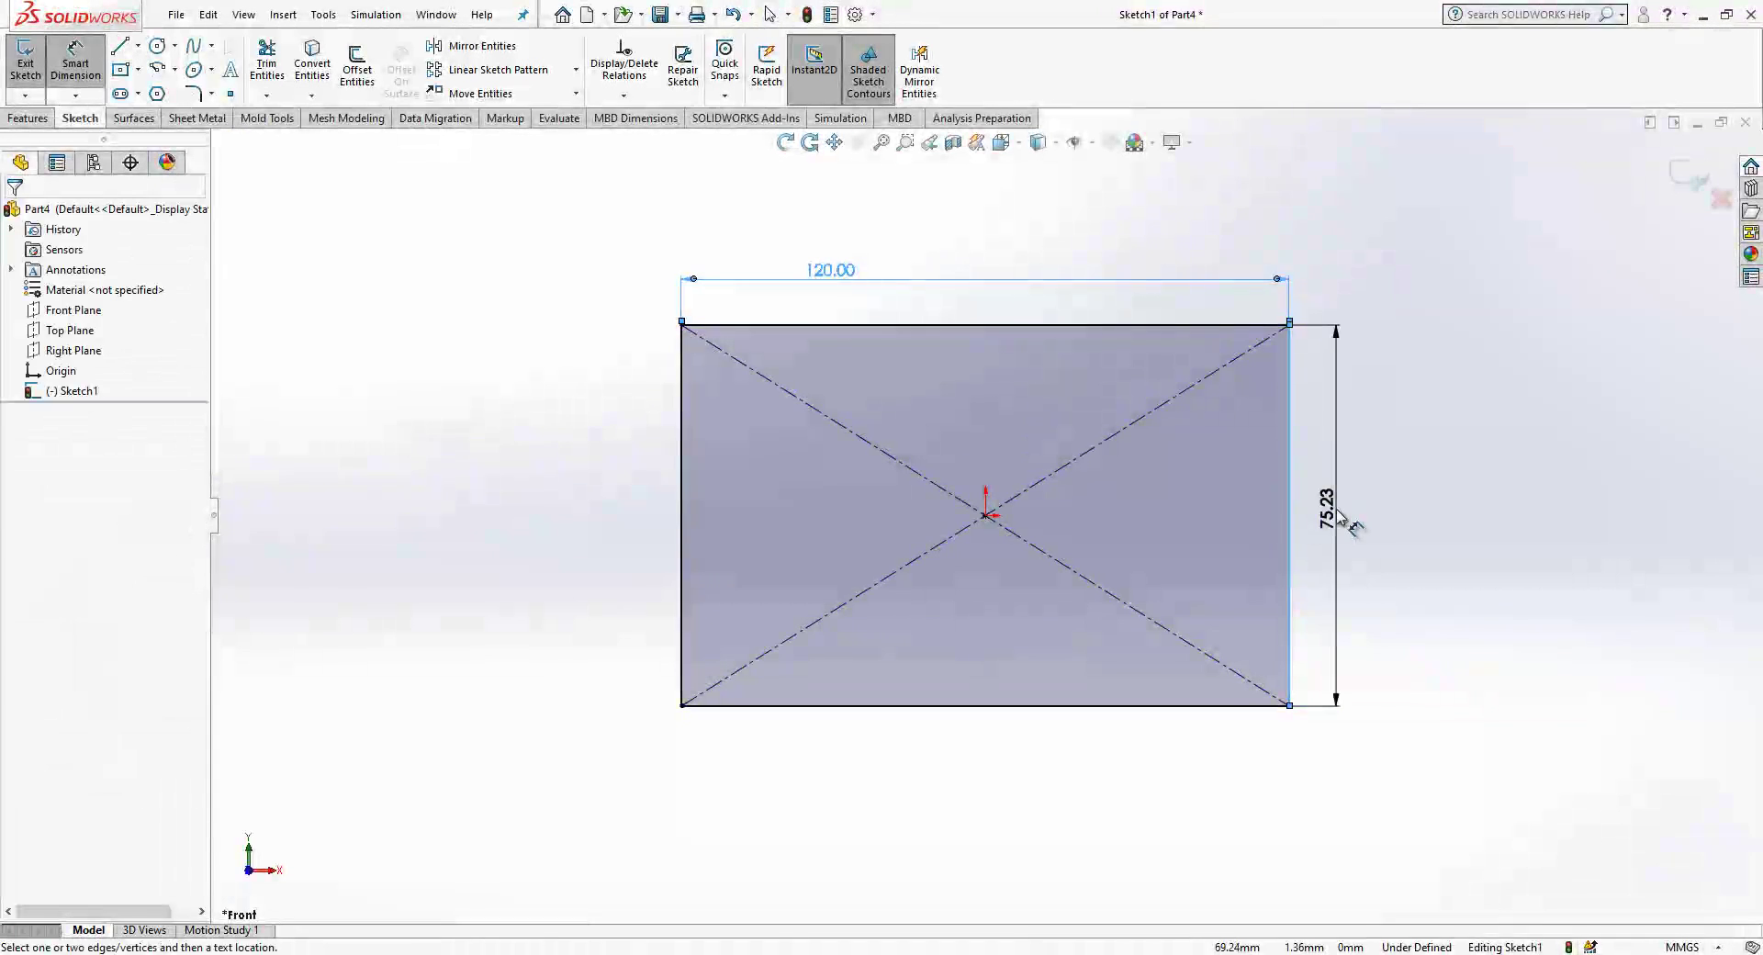
left_click(1341, 519)
type("80")
key("Return")
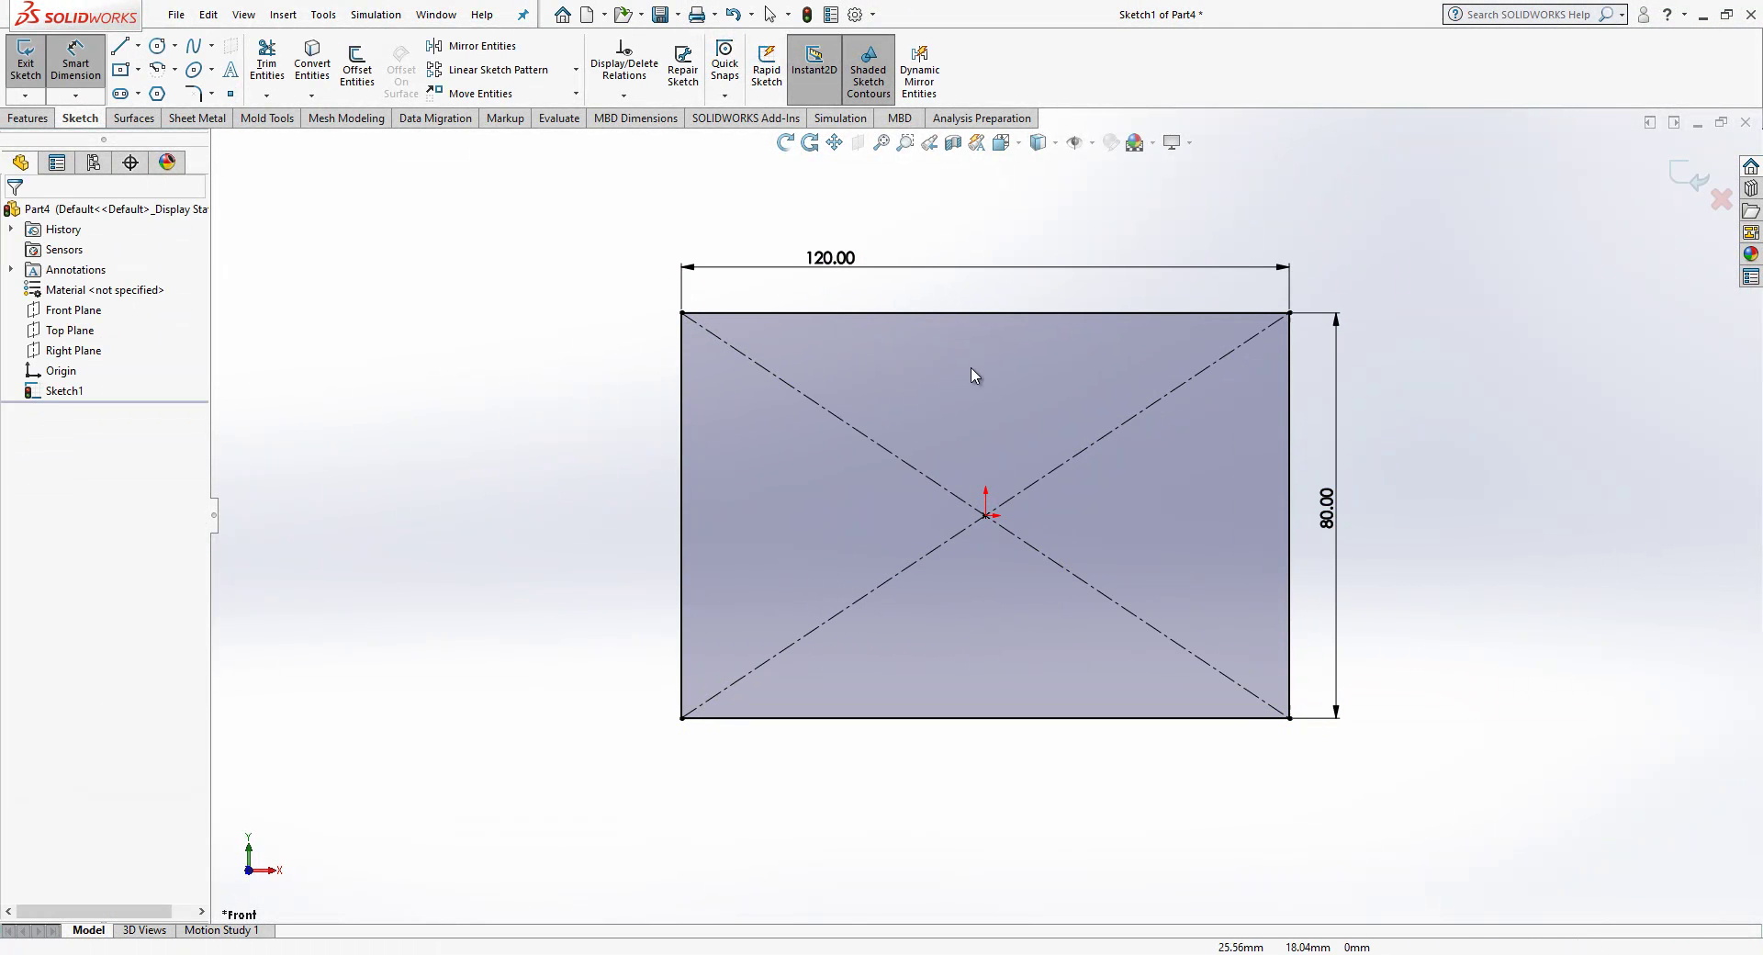
key("Escape")
Step: Round all four rectangle corners with a 5 mm sketch fillet
left_click(195, 93)
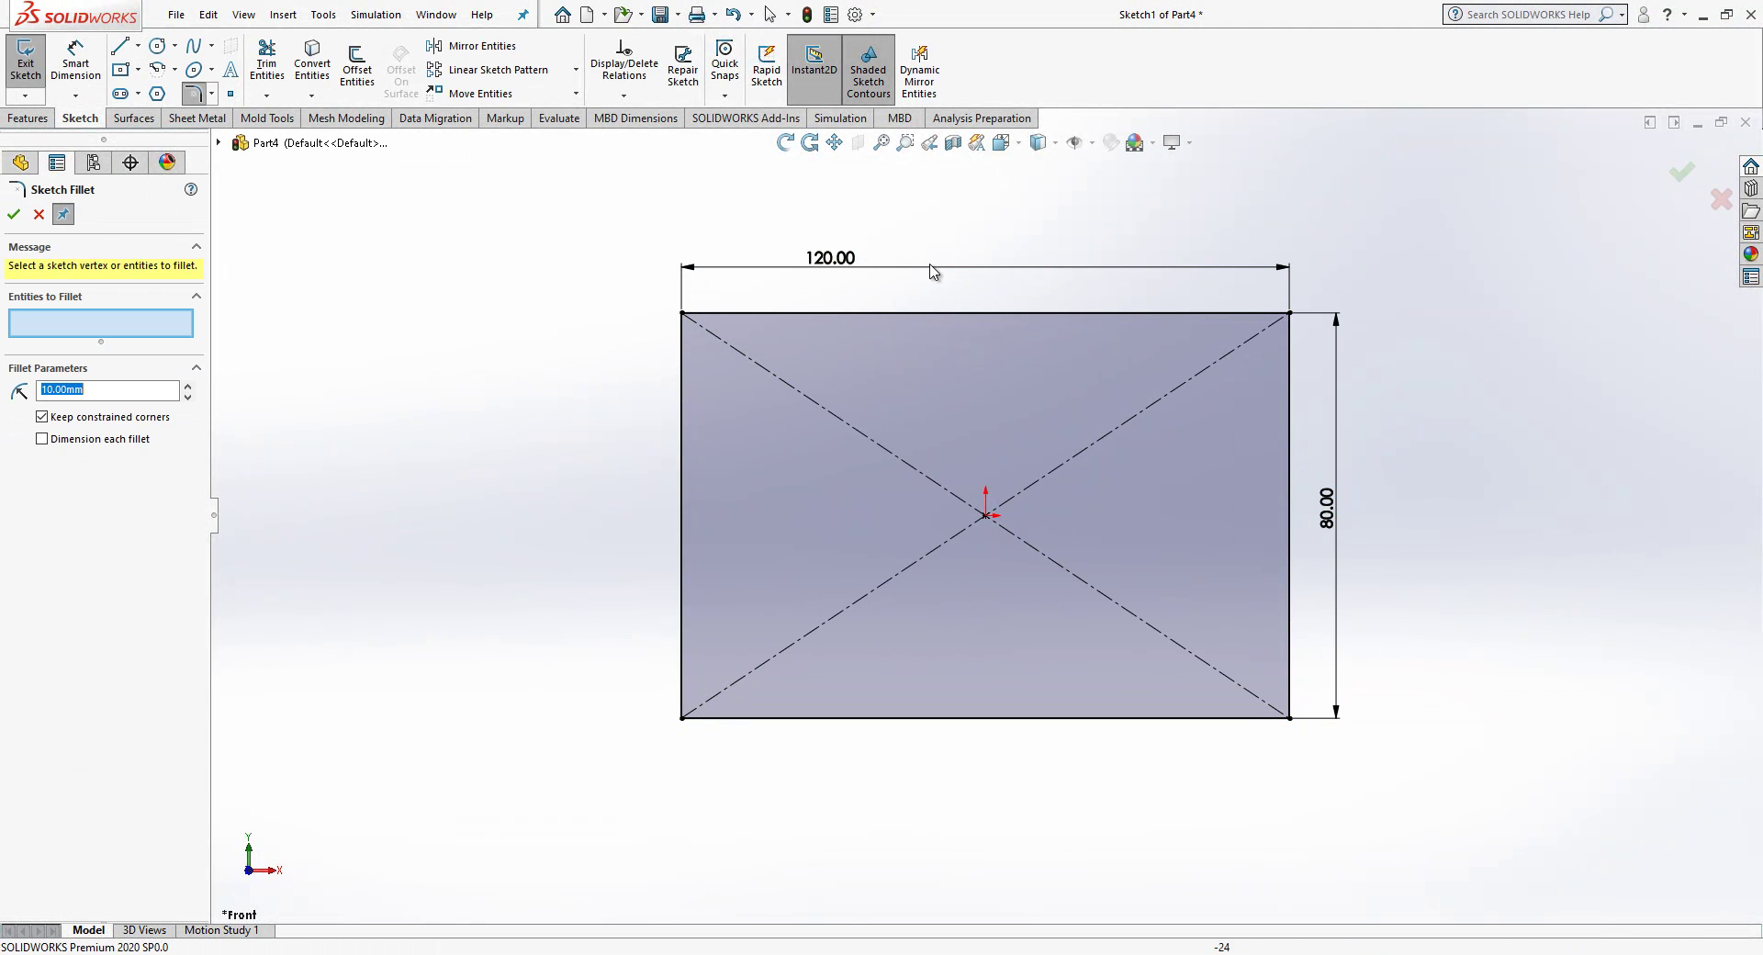
left_click_drag(1397, 240, 584, 743)
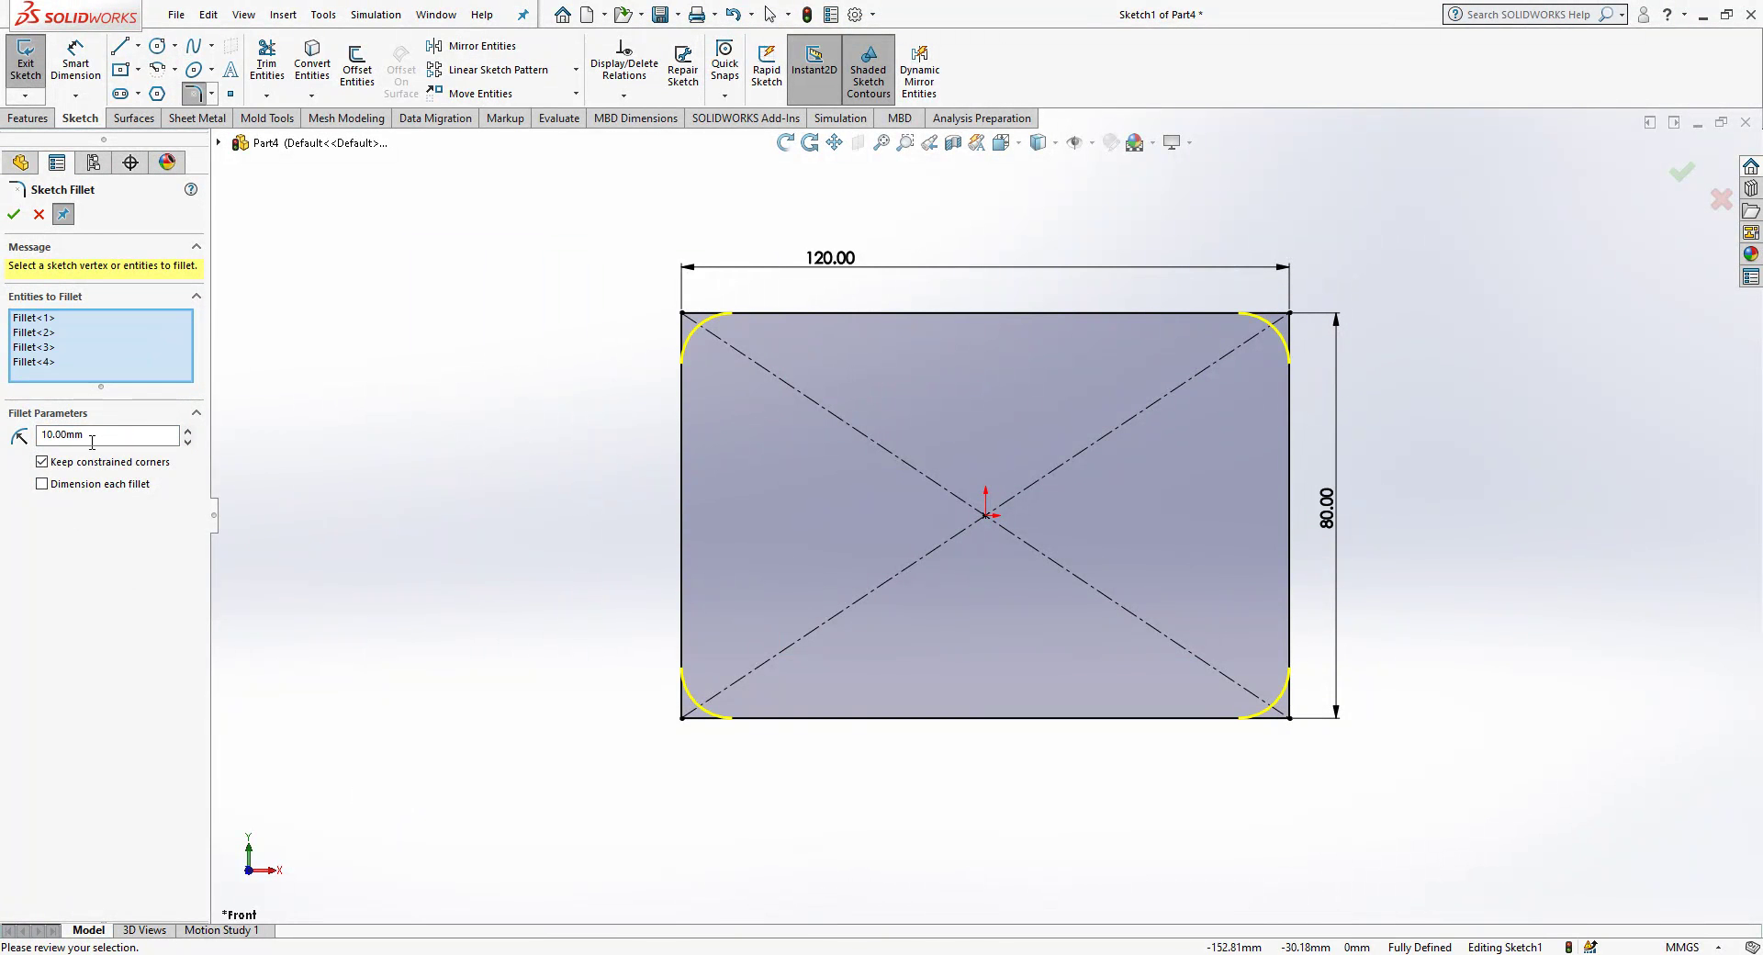
left_click(14, 214)
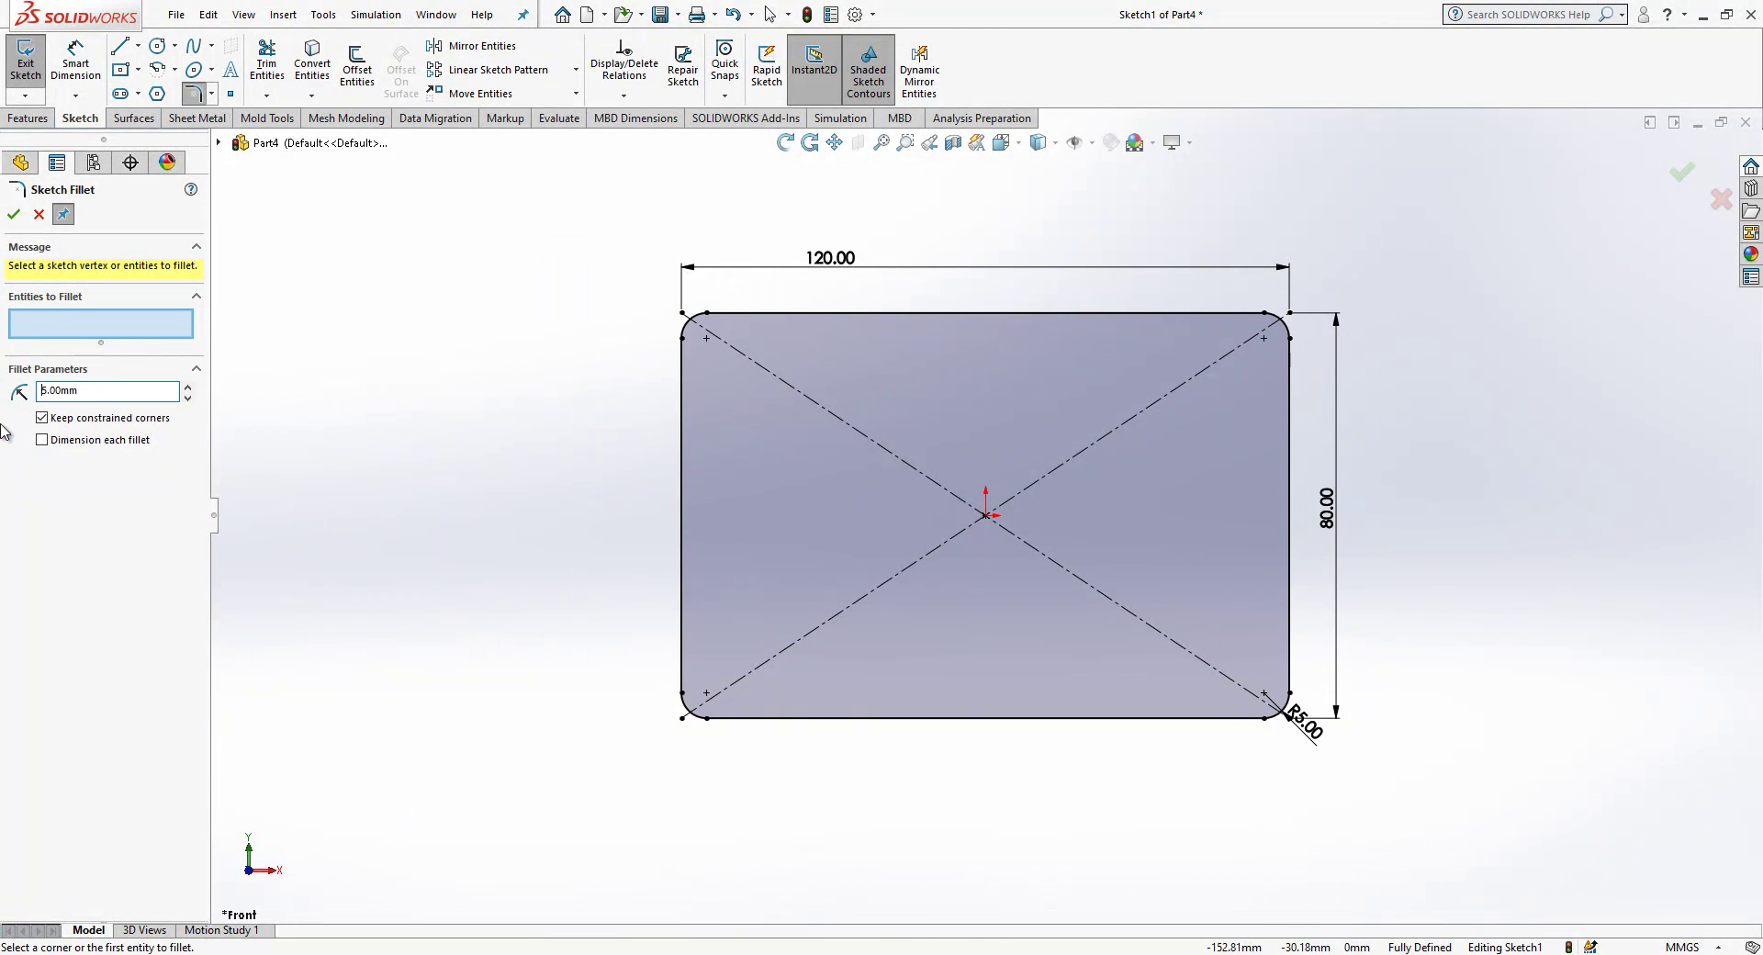
left_click(16, 213)
Step: Draw four circles at the fillet arc centres and make them all Equal
left_click(157, 45)
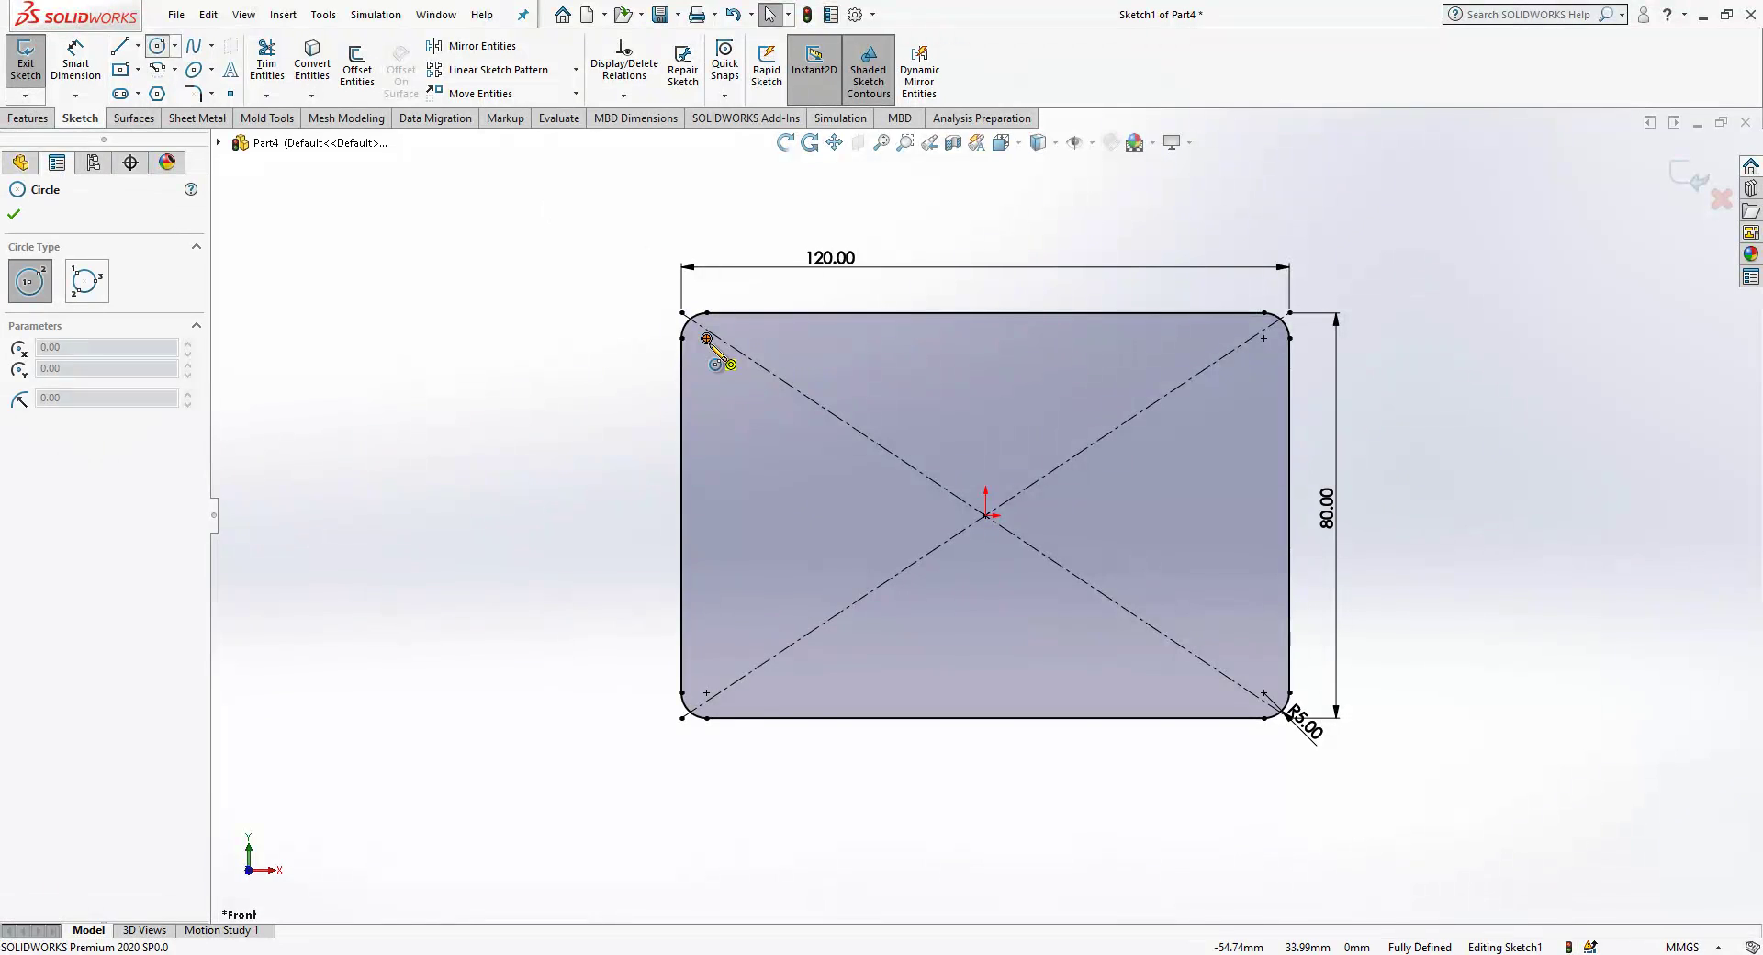
left_click_drag(706, 338, 733, 365)
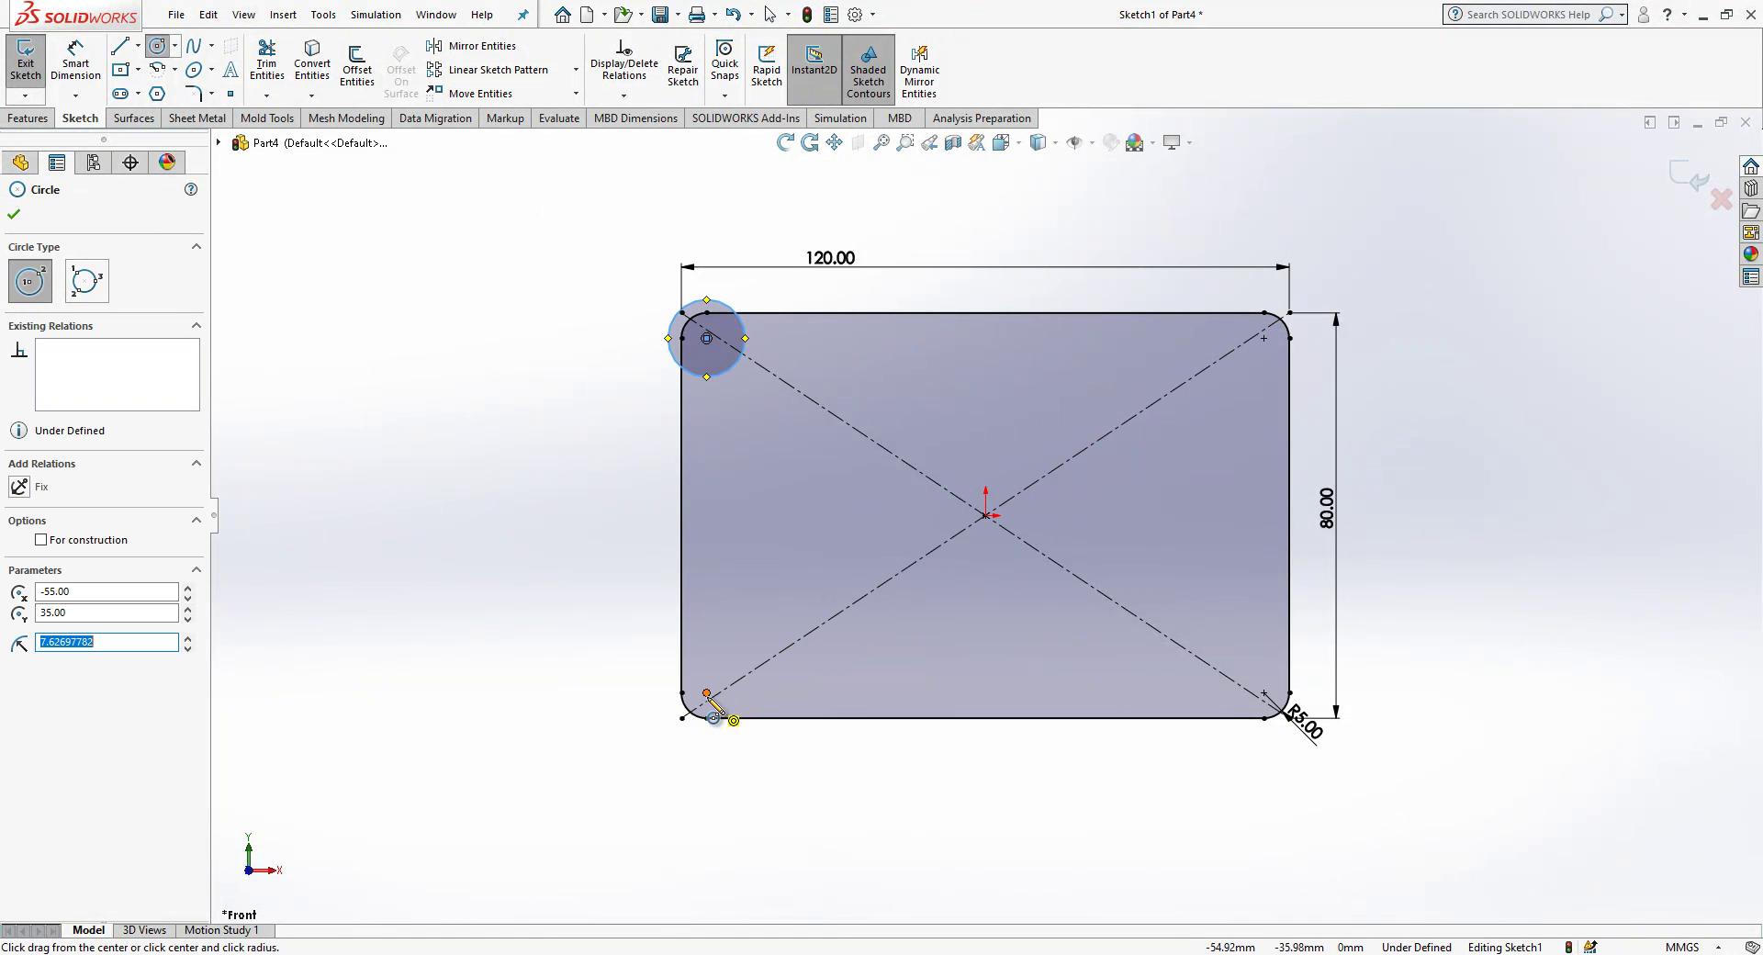
left_click_drag(707, 694, 770, 591)
left_click_drag(1264, 338, 1329, 415)
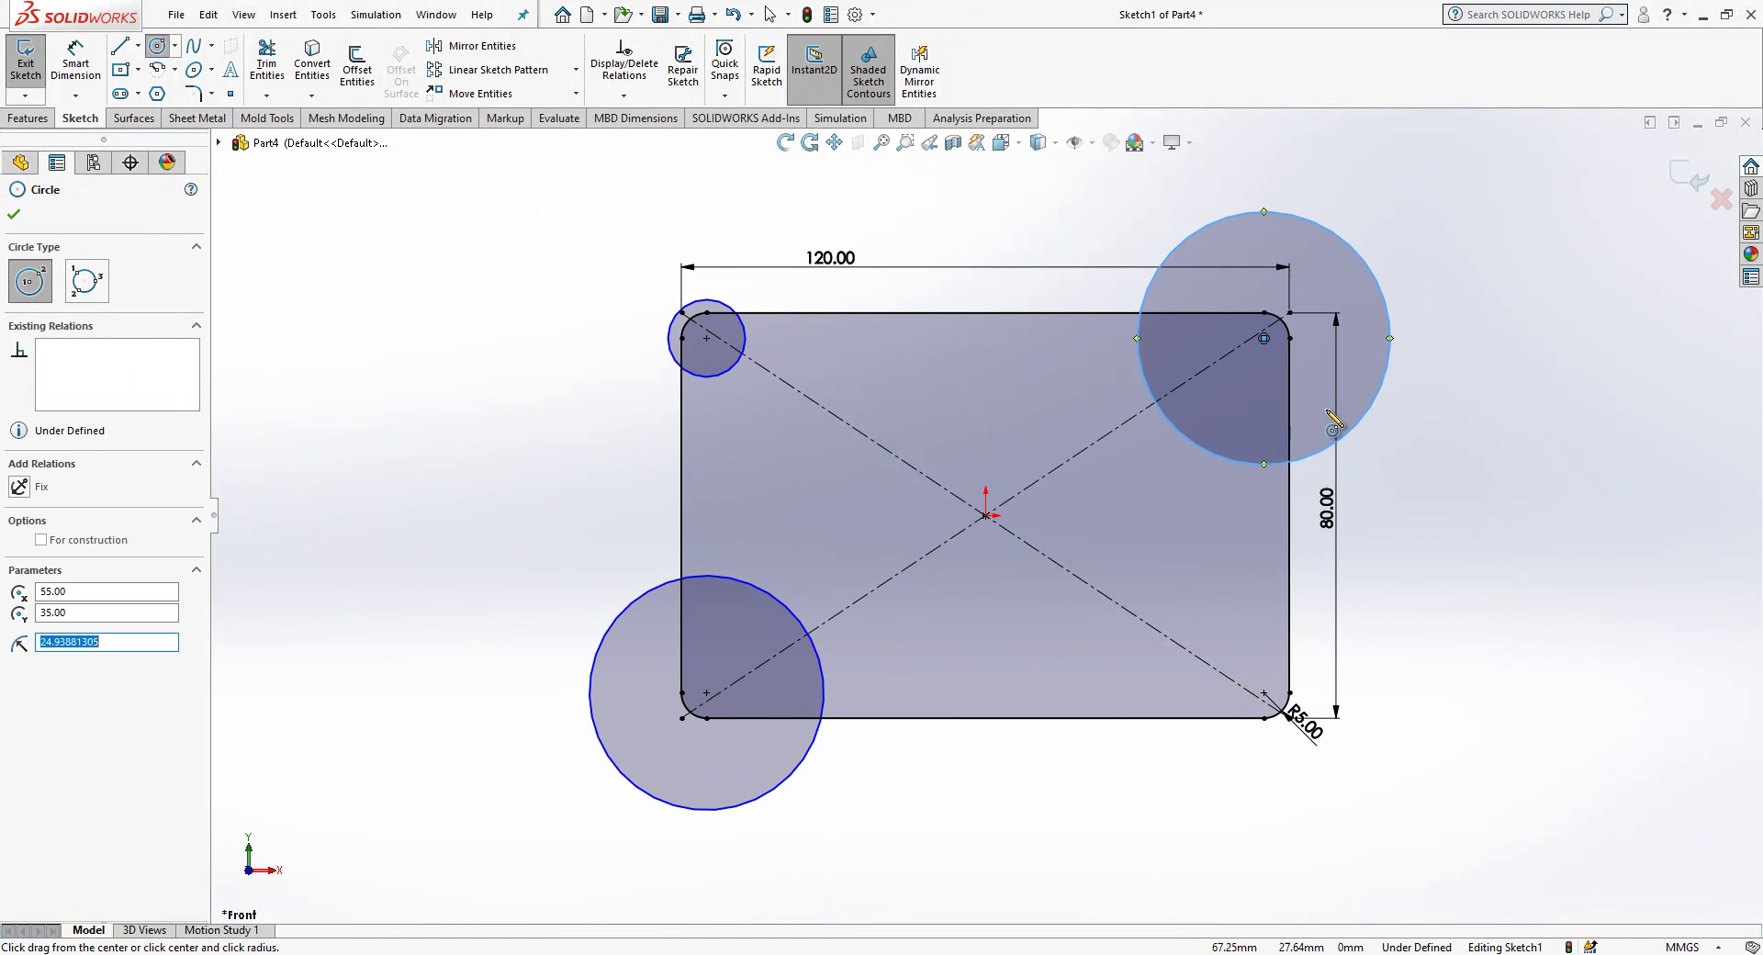
left_click_drag(1264, 693, 1359, 629)
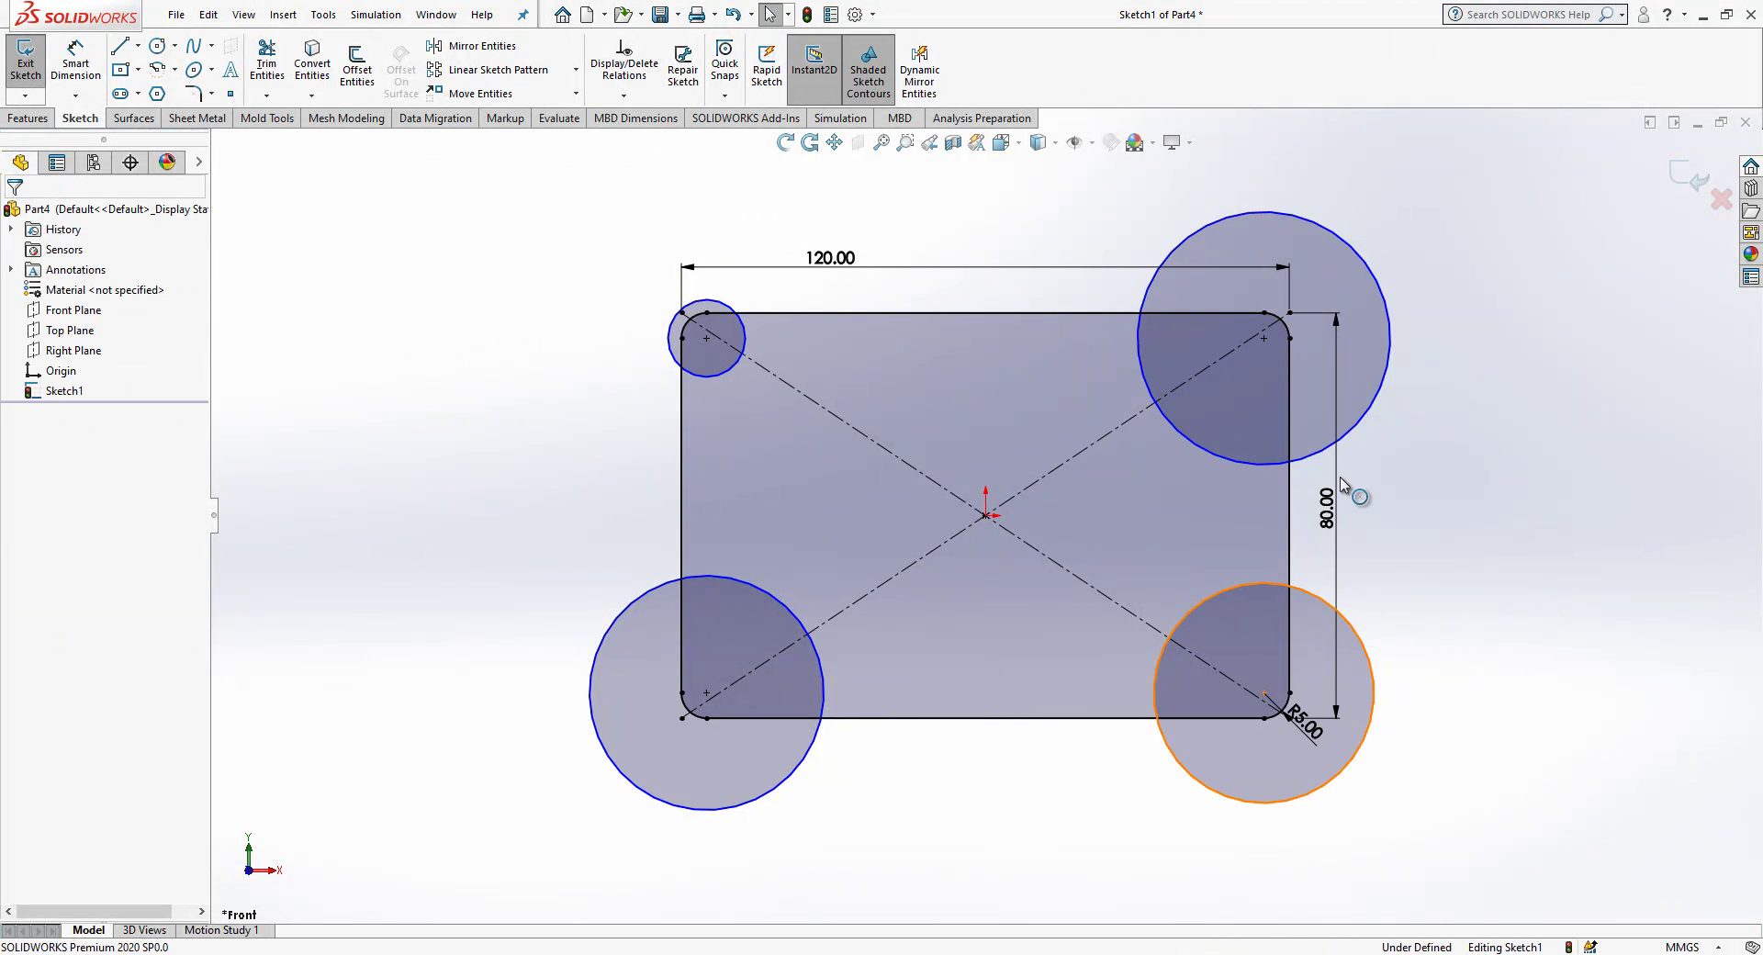
key("Escape")
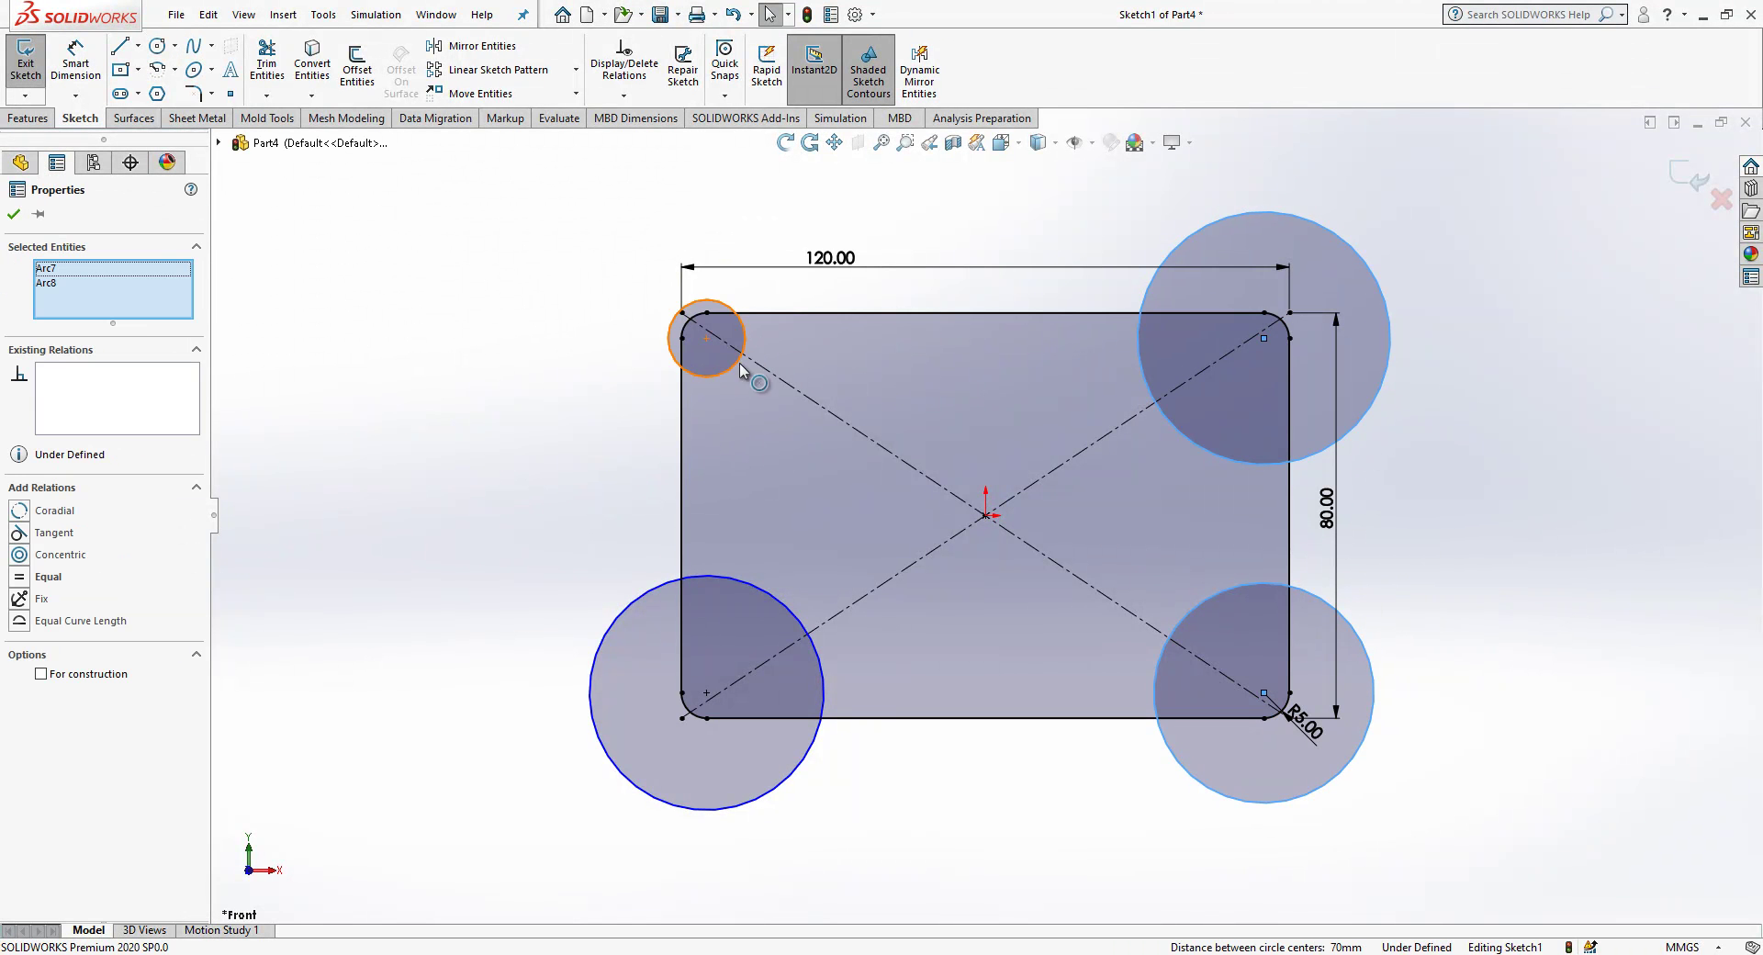
left_click(742, 371, "ctrl")
left_click(740, 583, "ctrl")
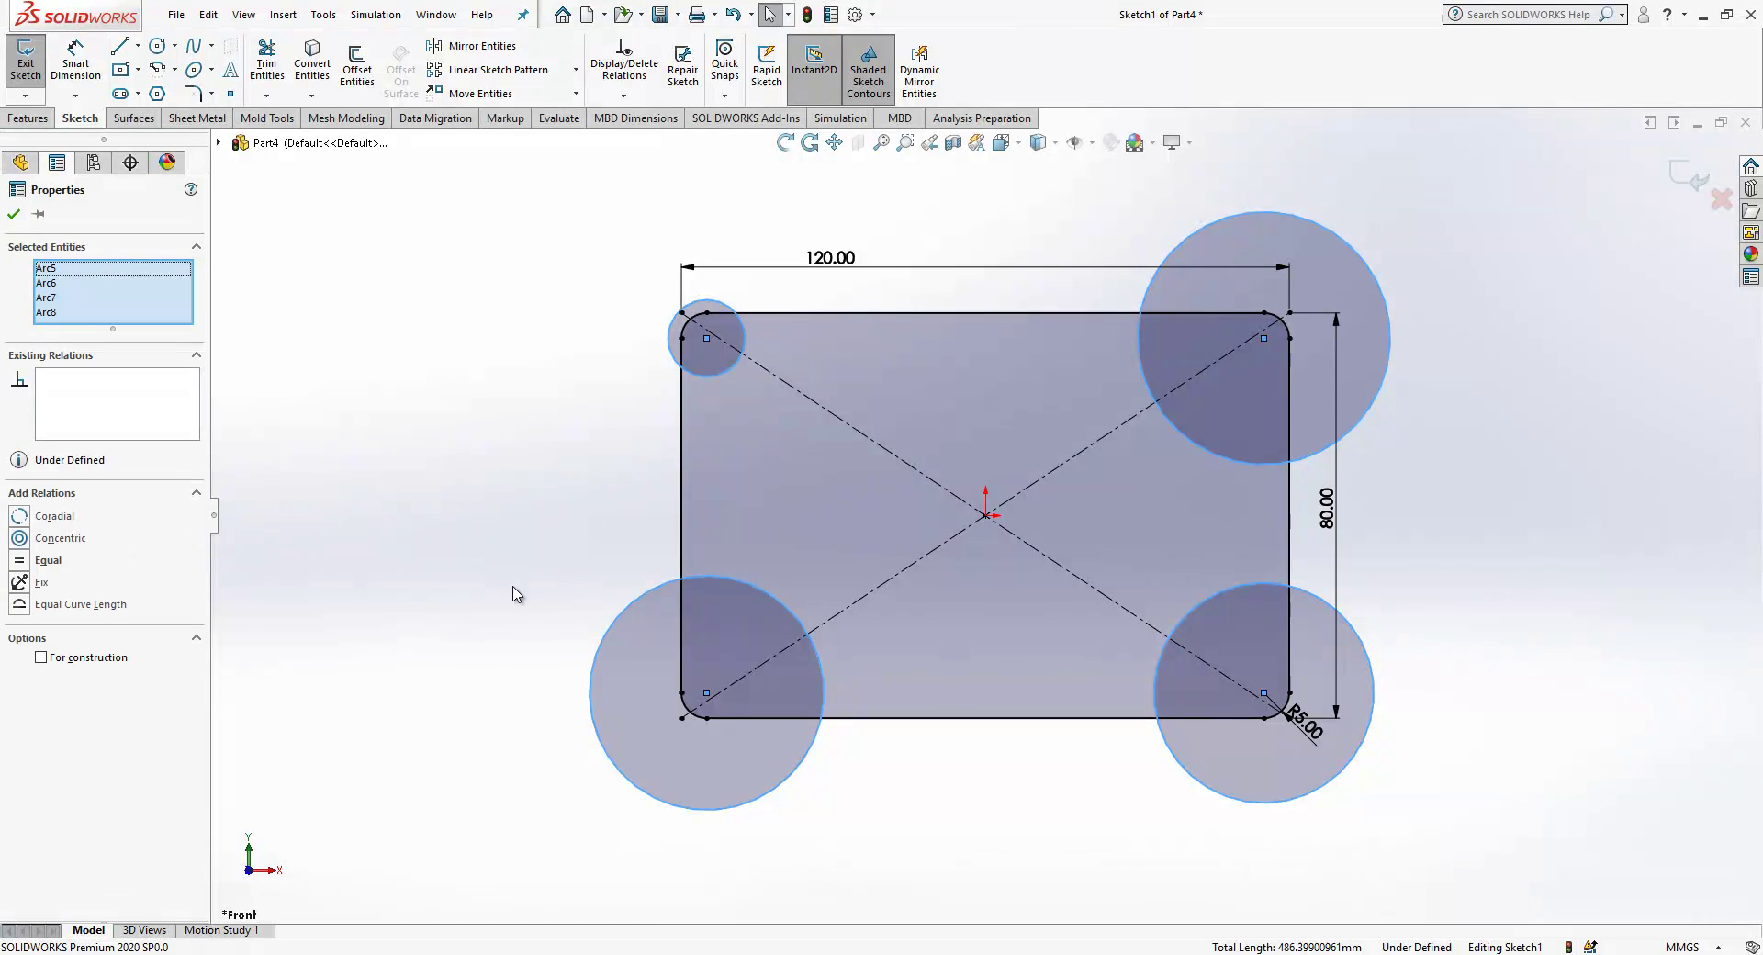
left_click(51, 562)
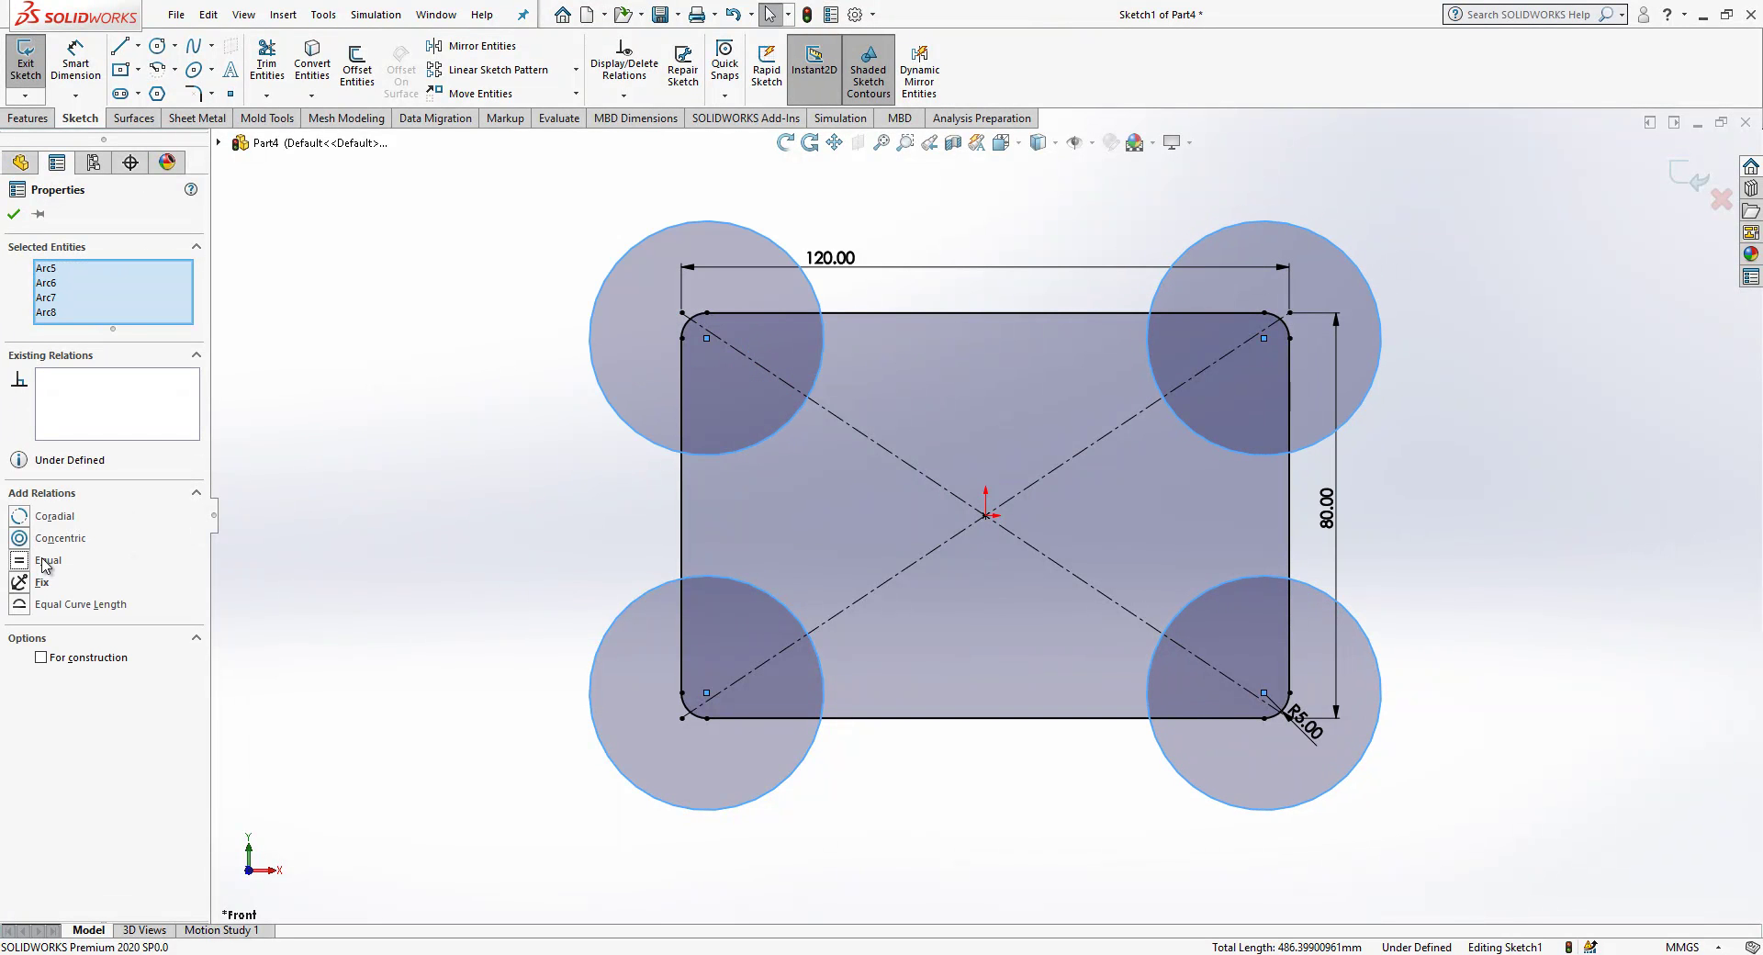
Step: Dimension the corner circles to Ø3 mm and exit the sketch
left_click(73, 88)
left_click(754, 218)
left_click(779, 188)
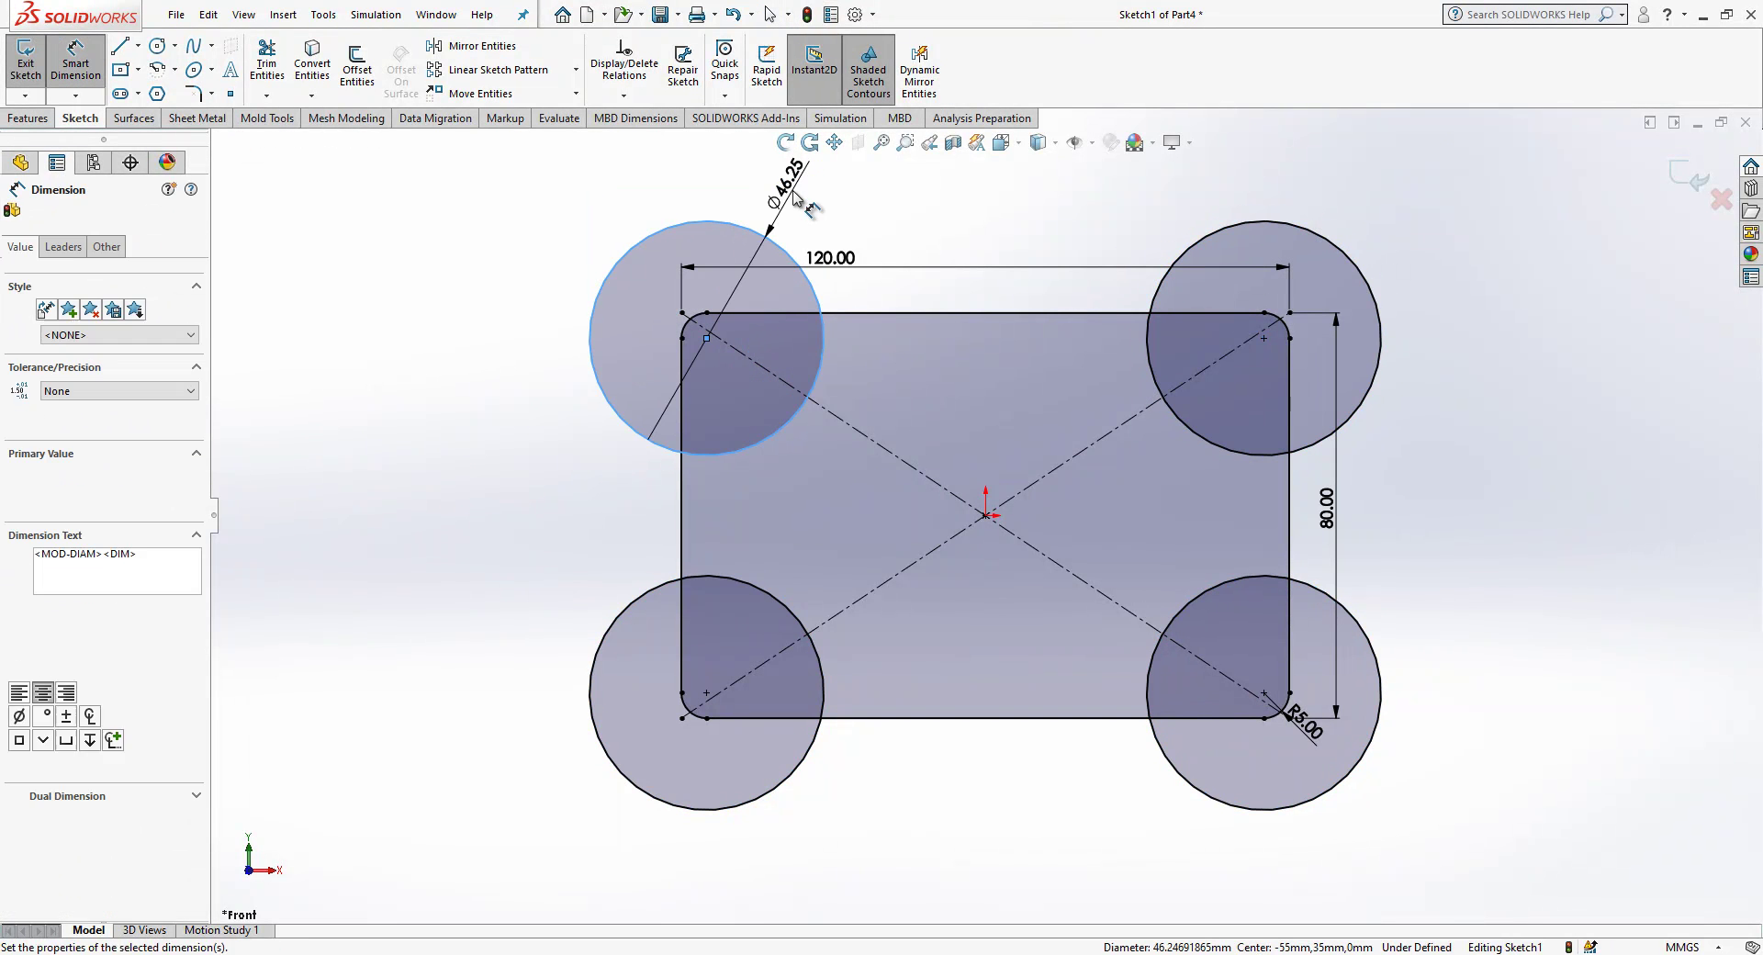
type("3")
key("Return")
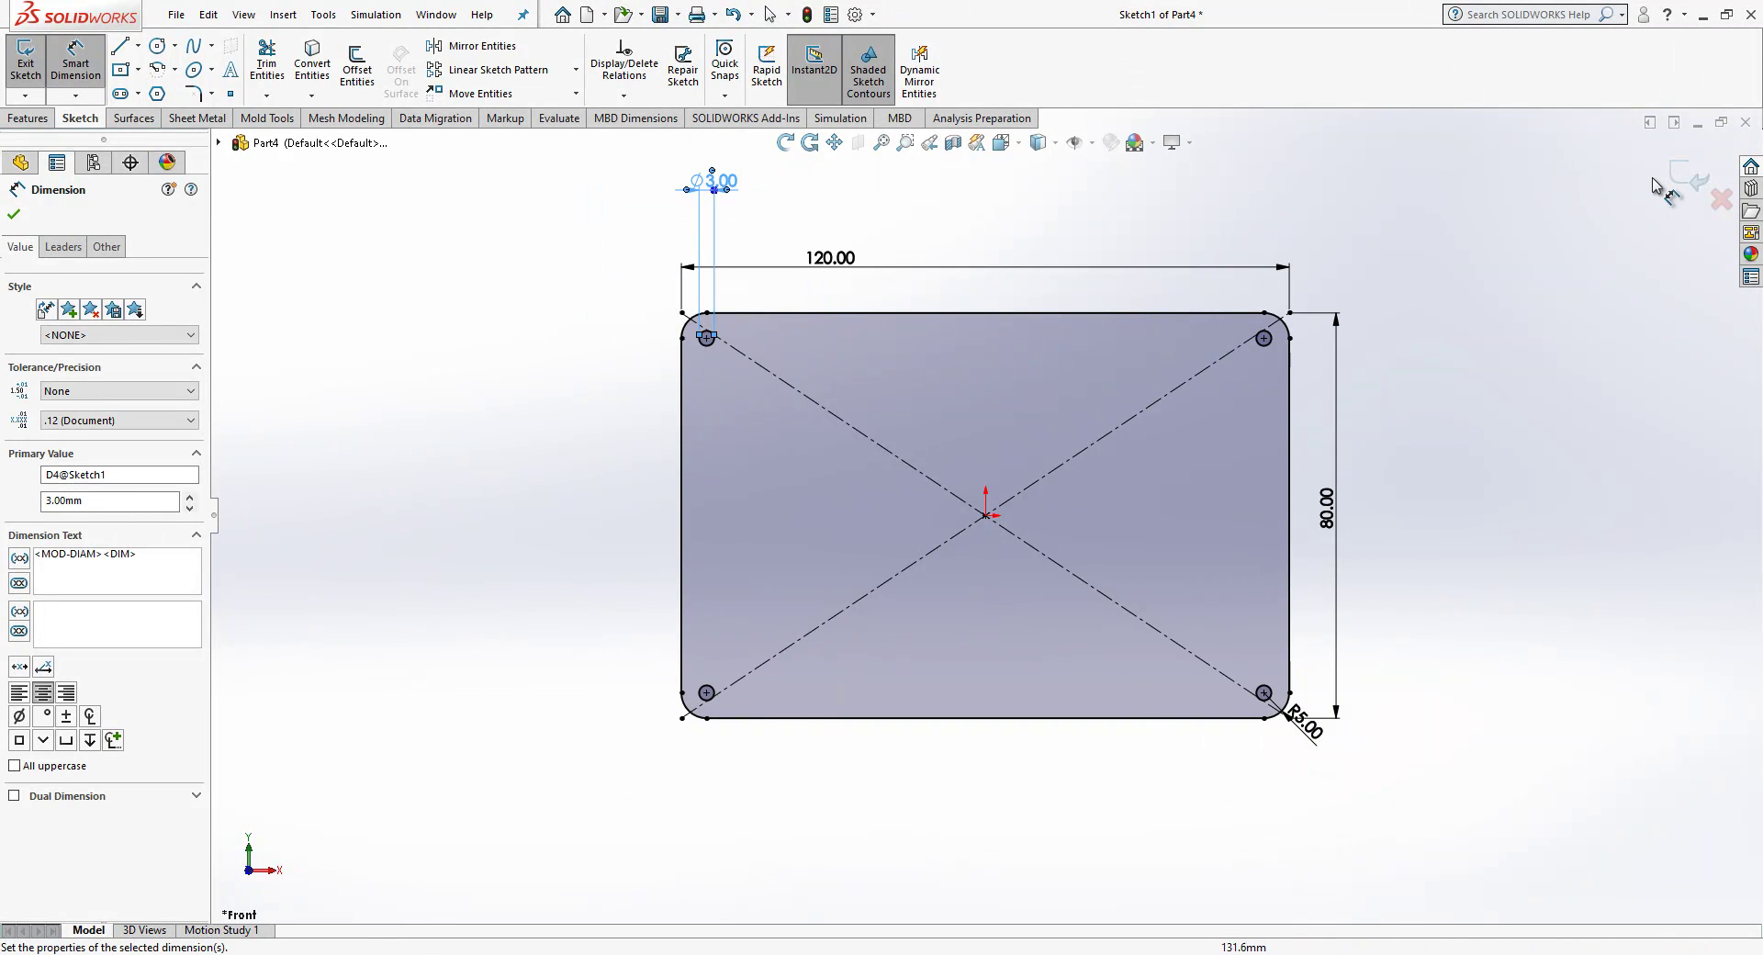
left_click(1667, 184)
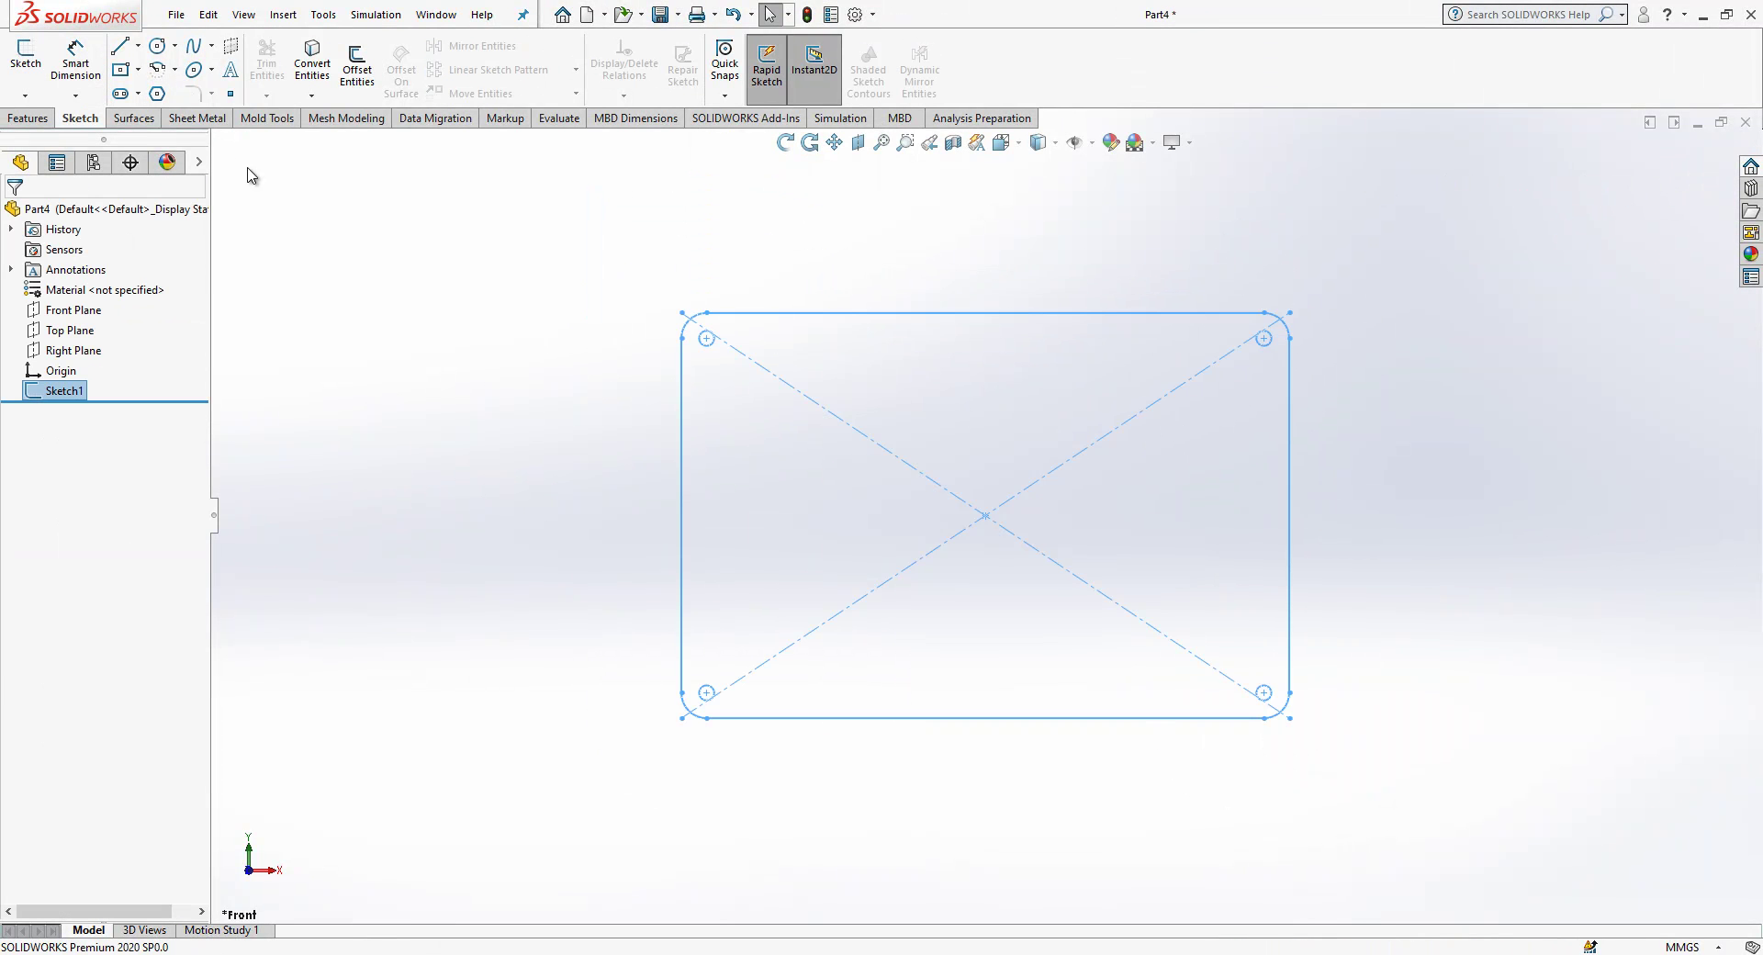
Step: Turn the plate sketch into a 2 mm sheet-metal Base Flange
left_click(147, 118)
left_click(195, 118)
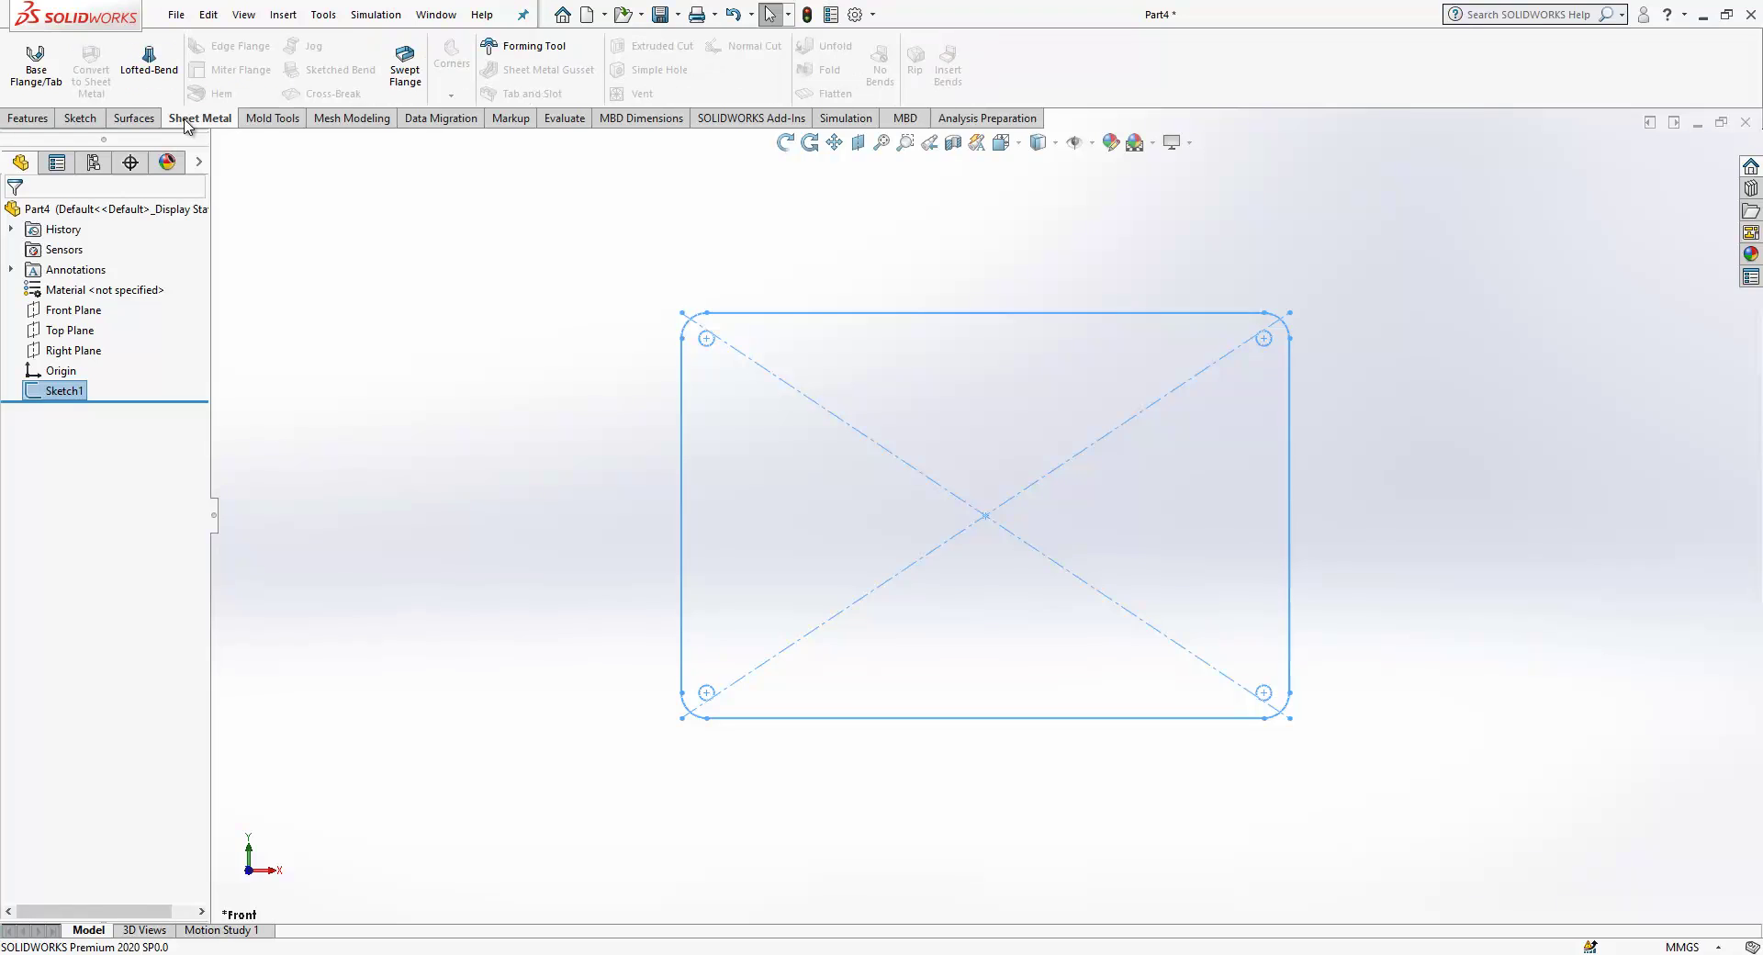
left_click(58, 68)
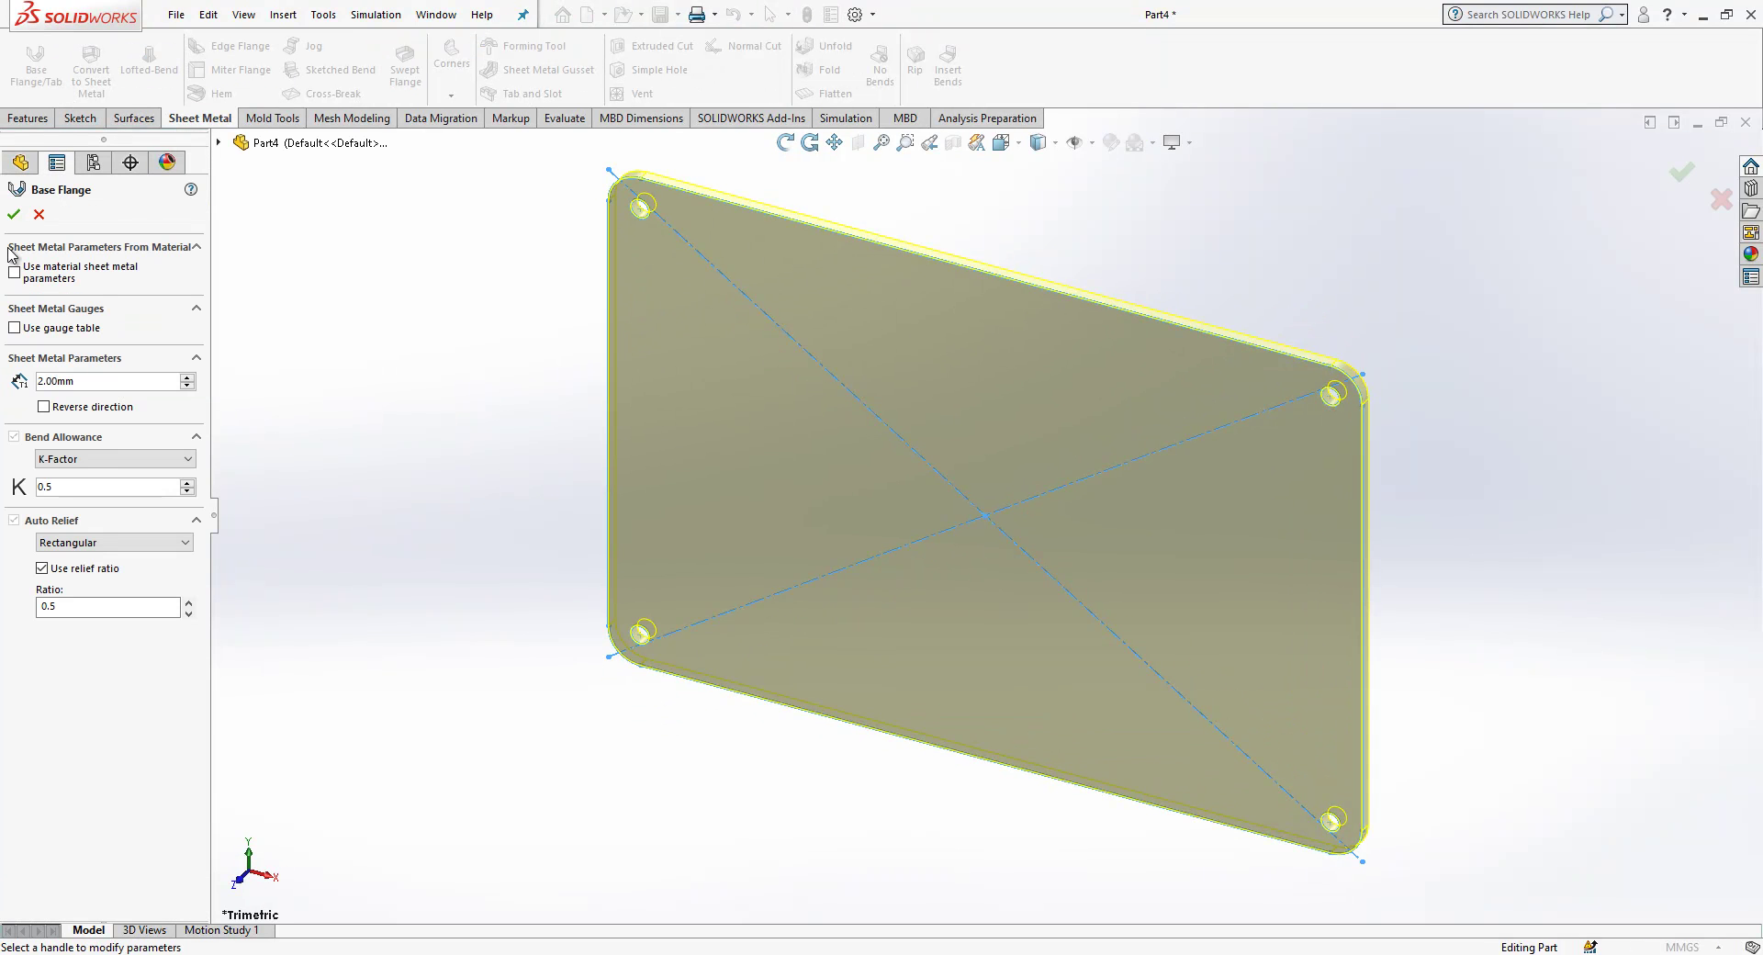
left_click(12, 213)
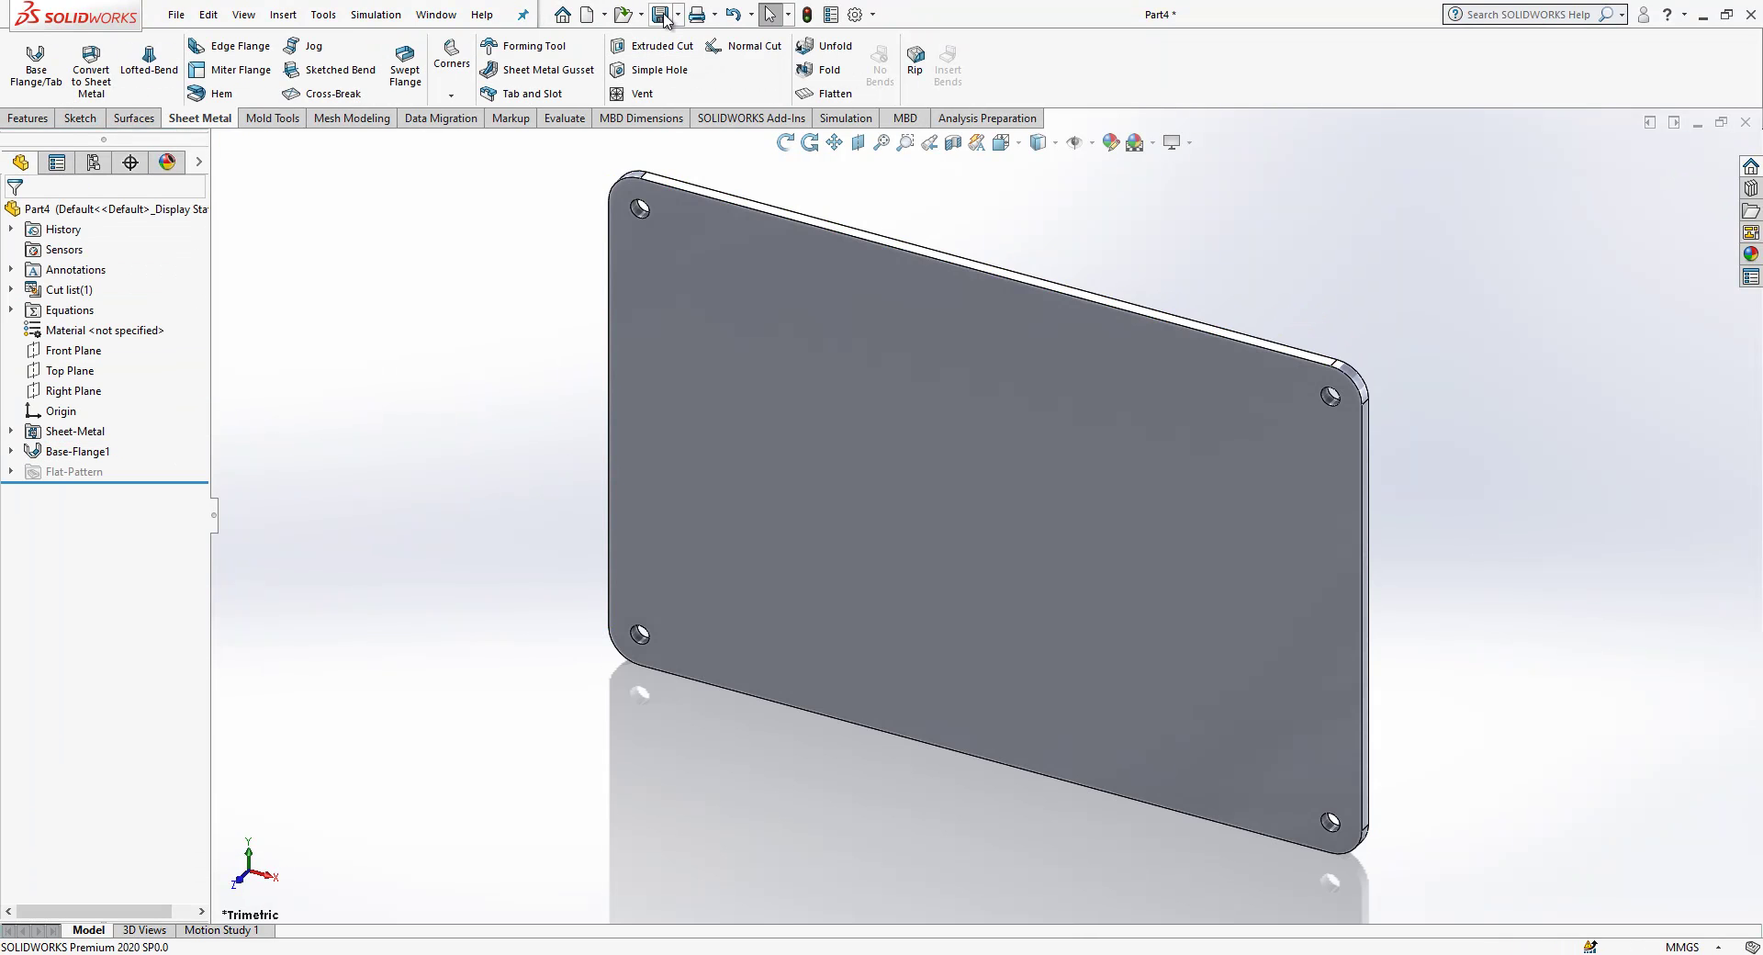
Step: Save the part as PP13
key("ctrl+s")
left_click(231, 154)
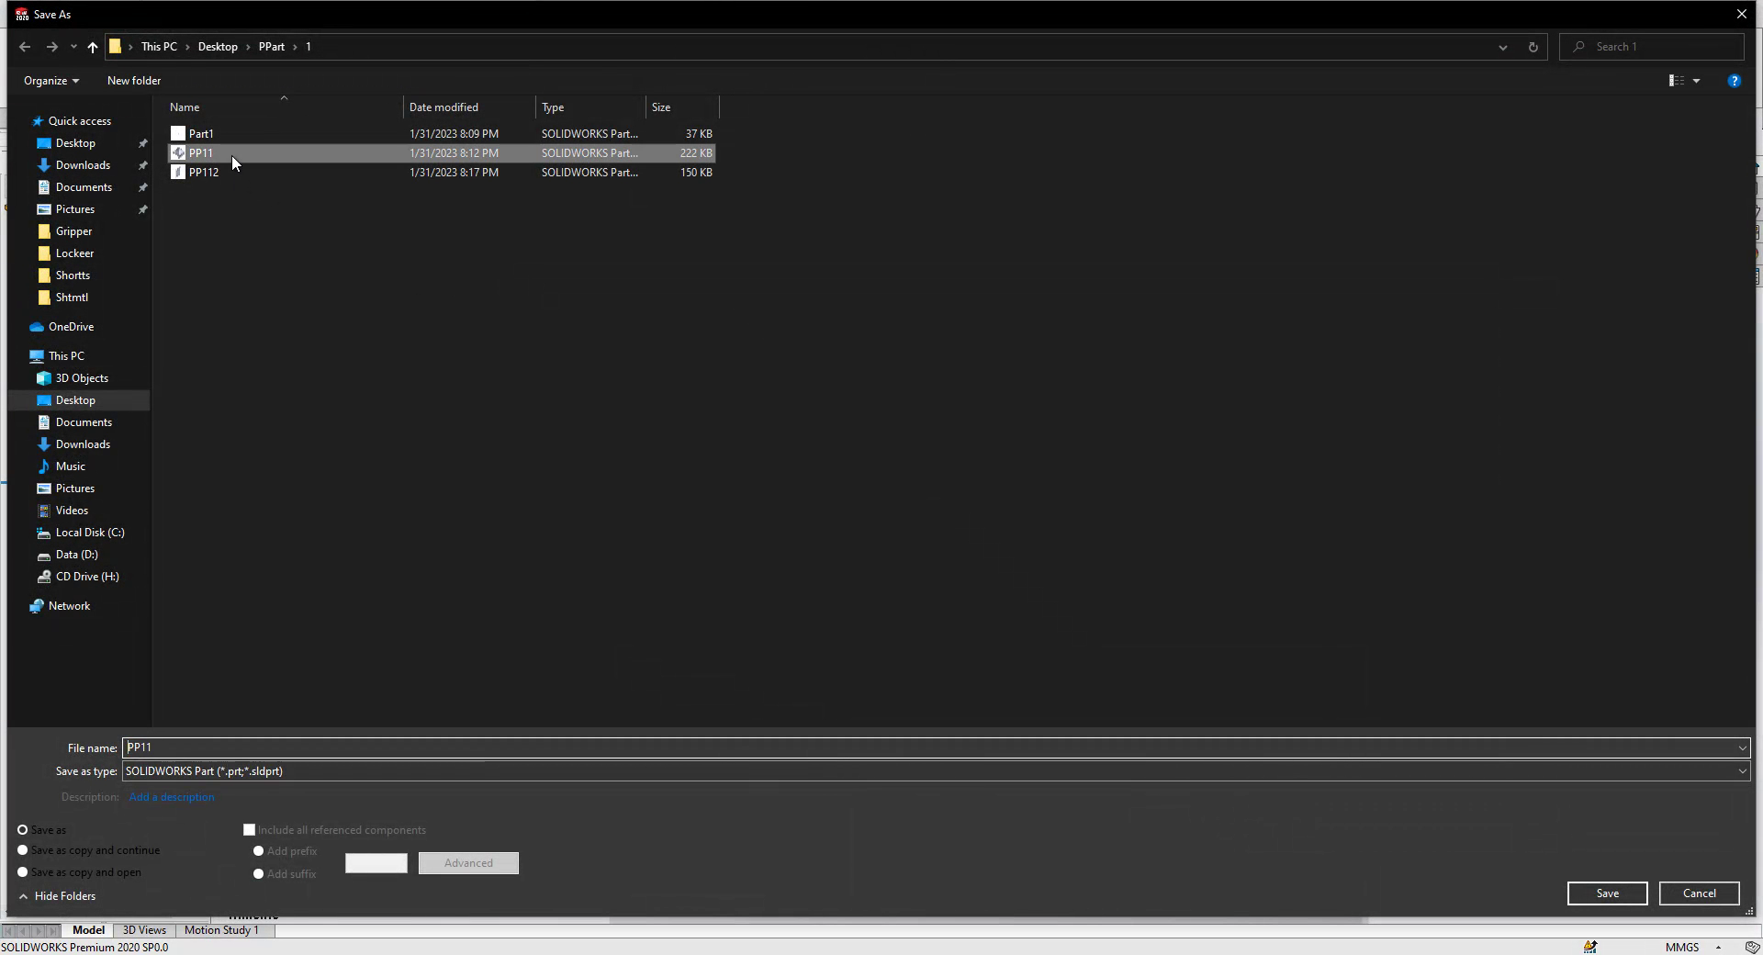
left_click(164, 746)
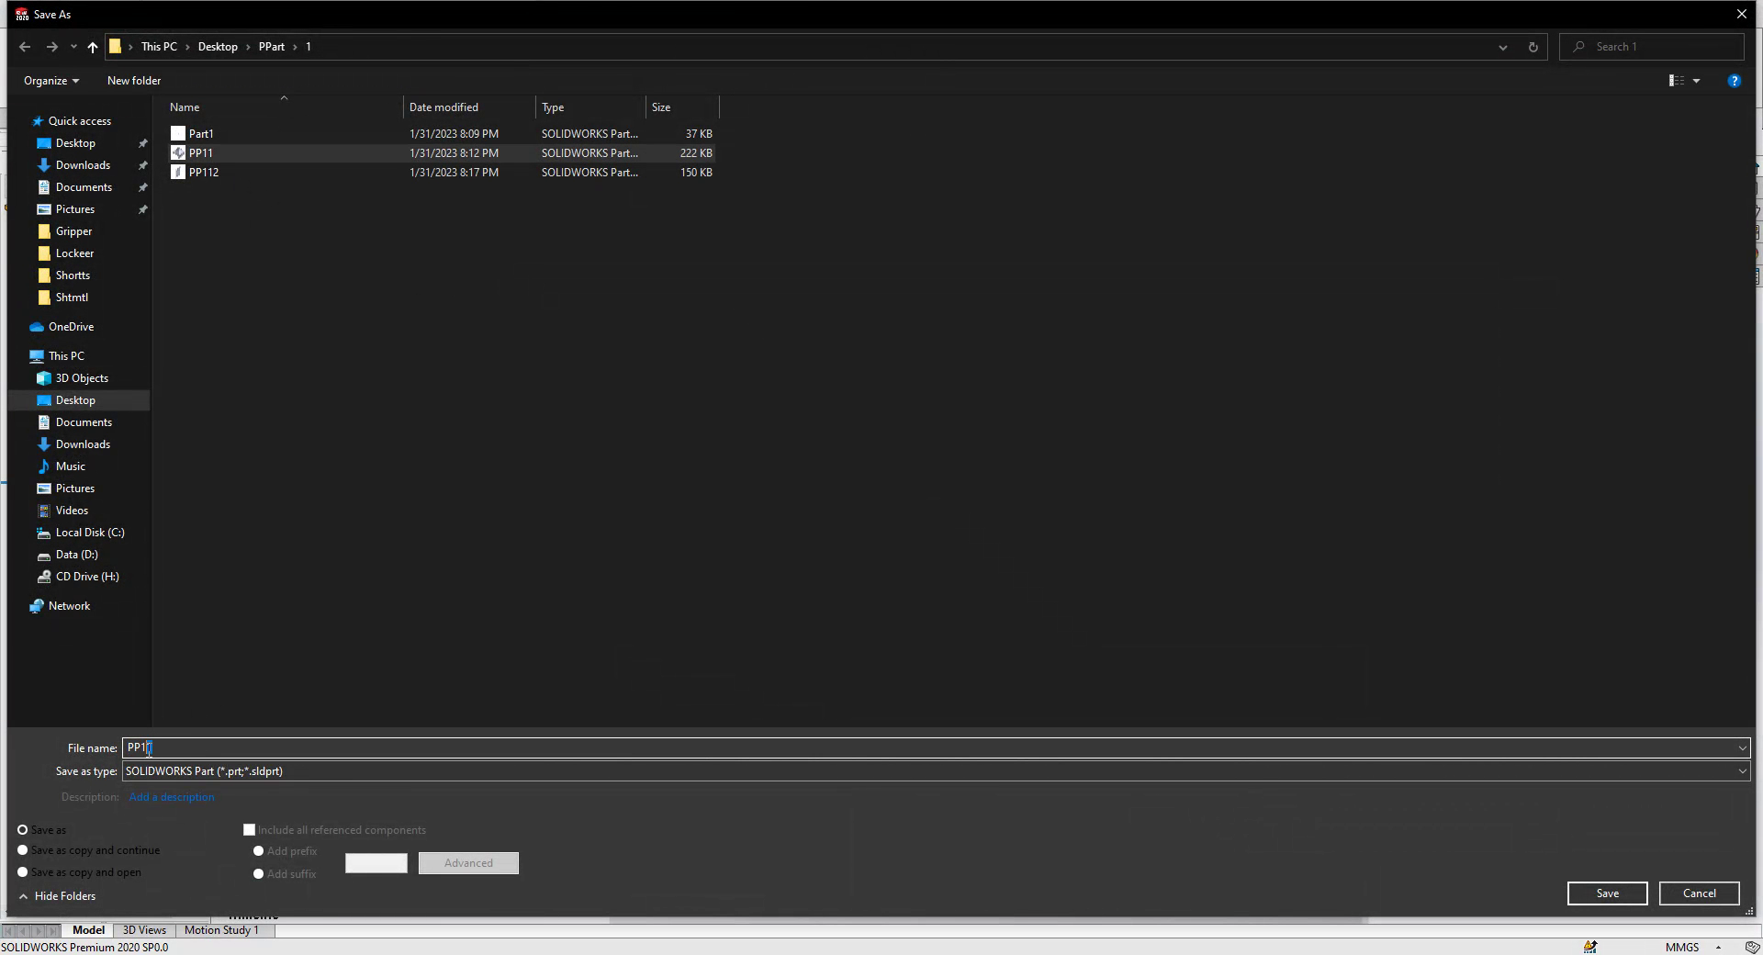
key("Return")
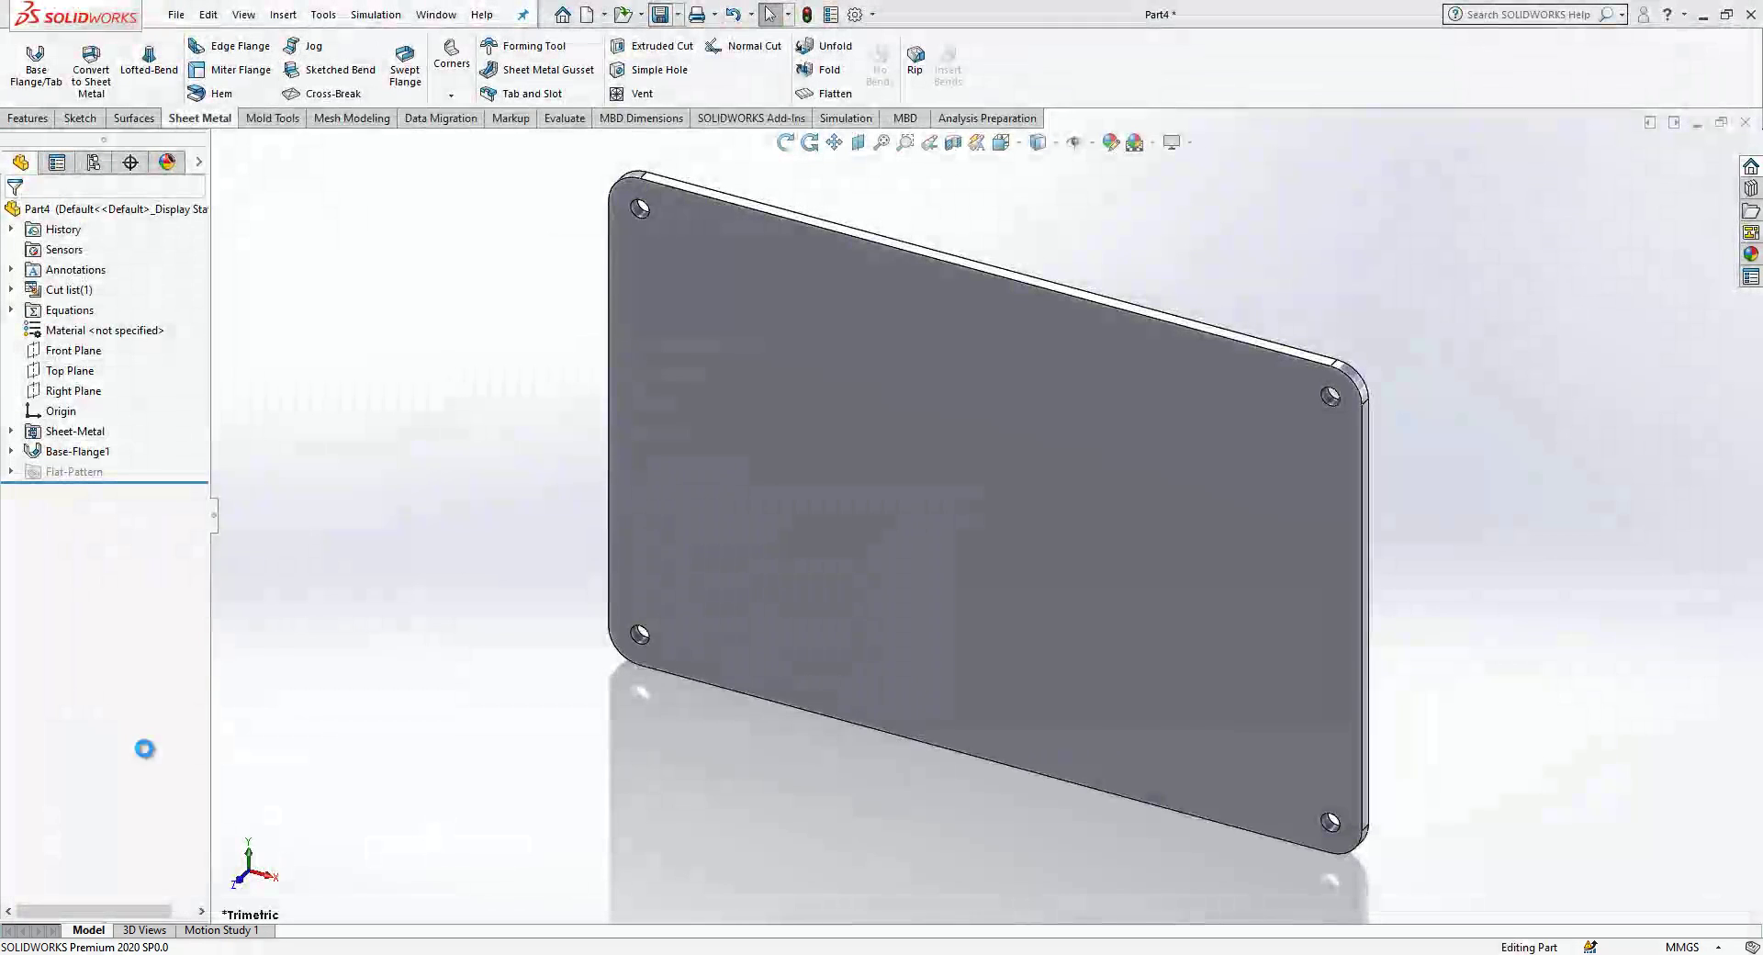
Step: Switch to the PP00 assembly and insert the PP13 plate above the stand
left_click(437, 15)
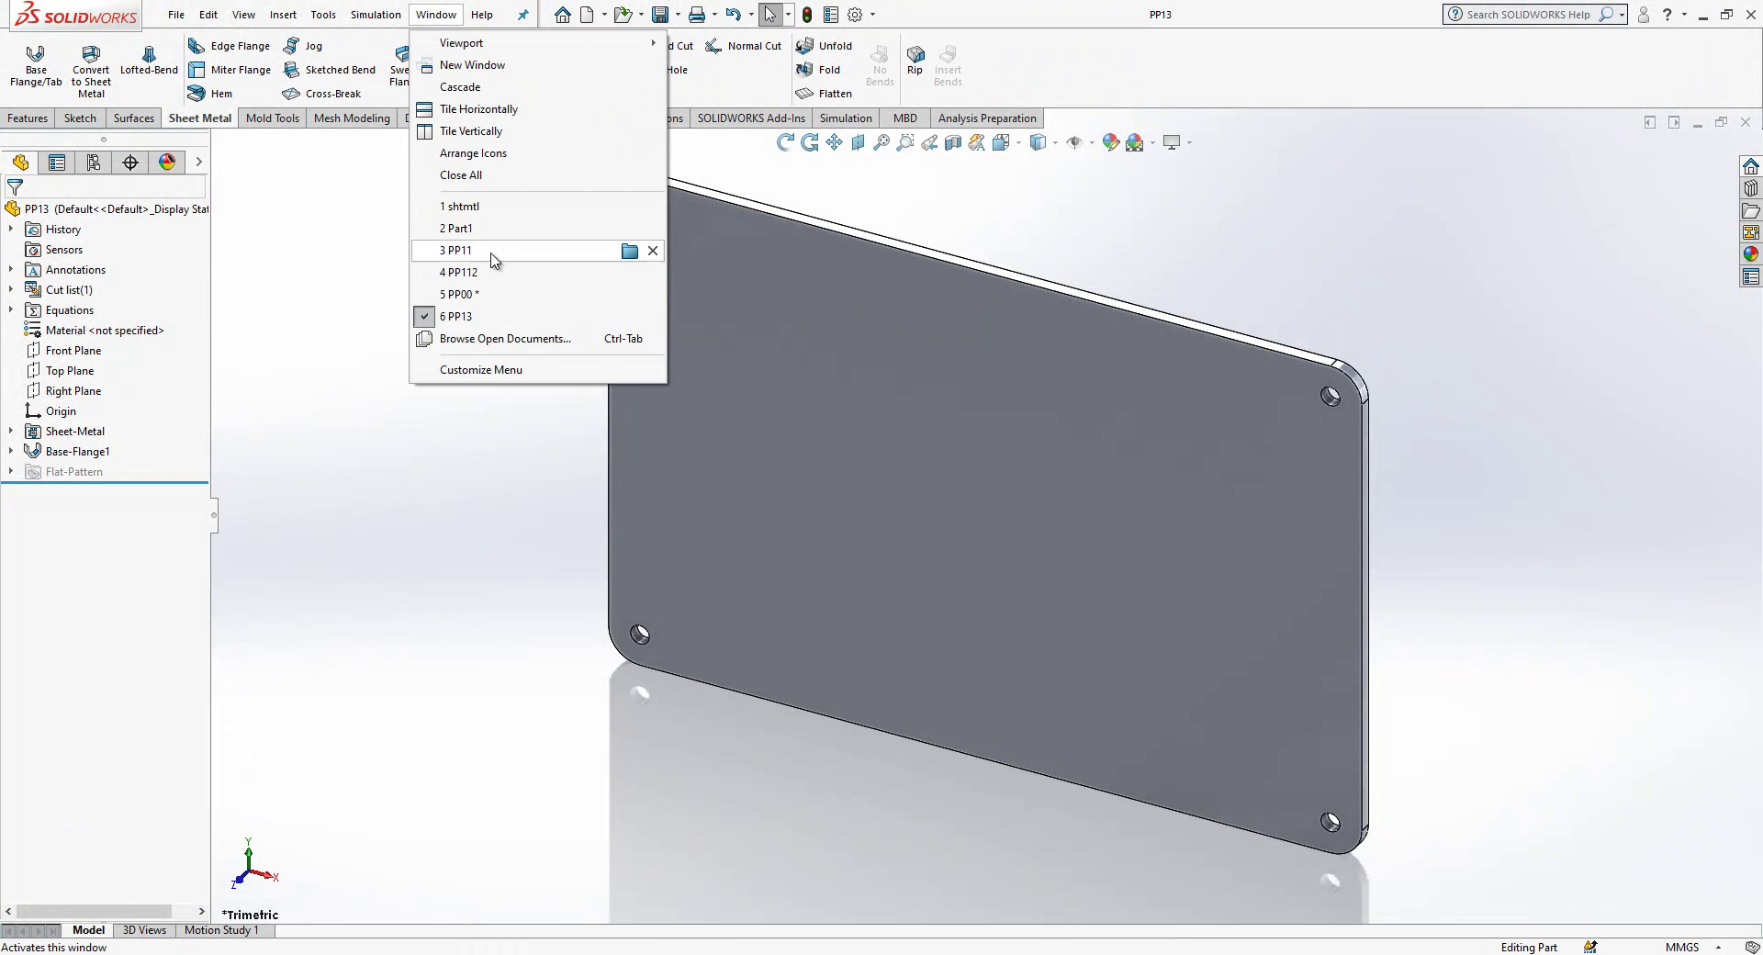
left_click(500, 294)
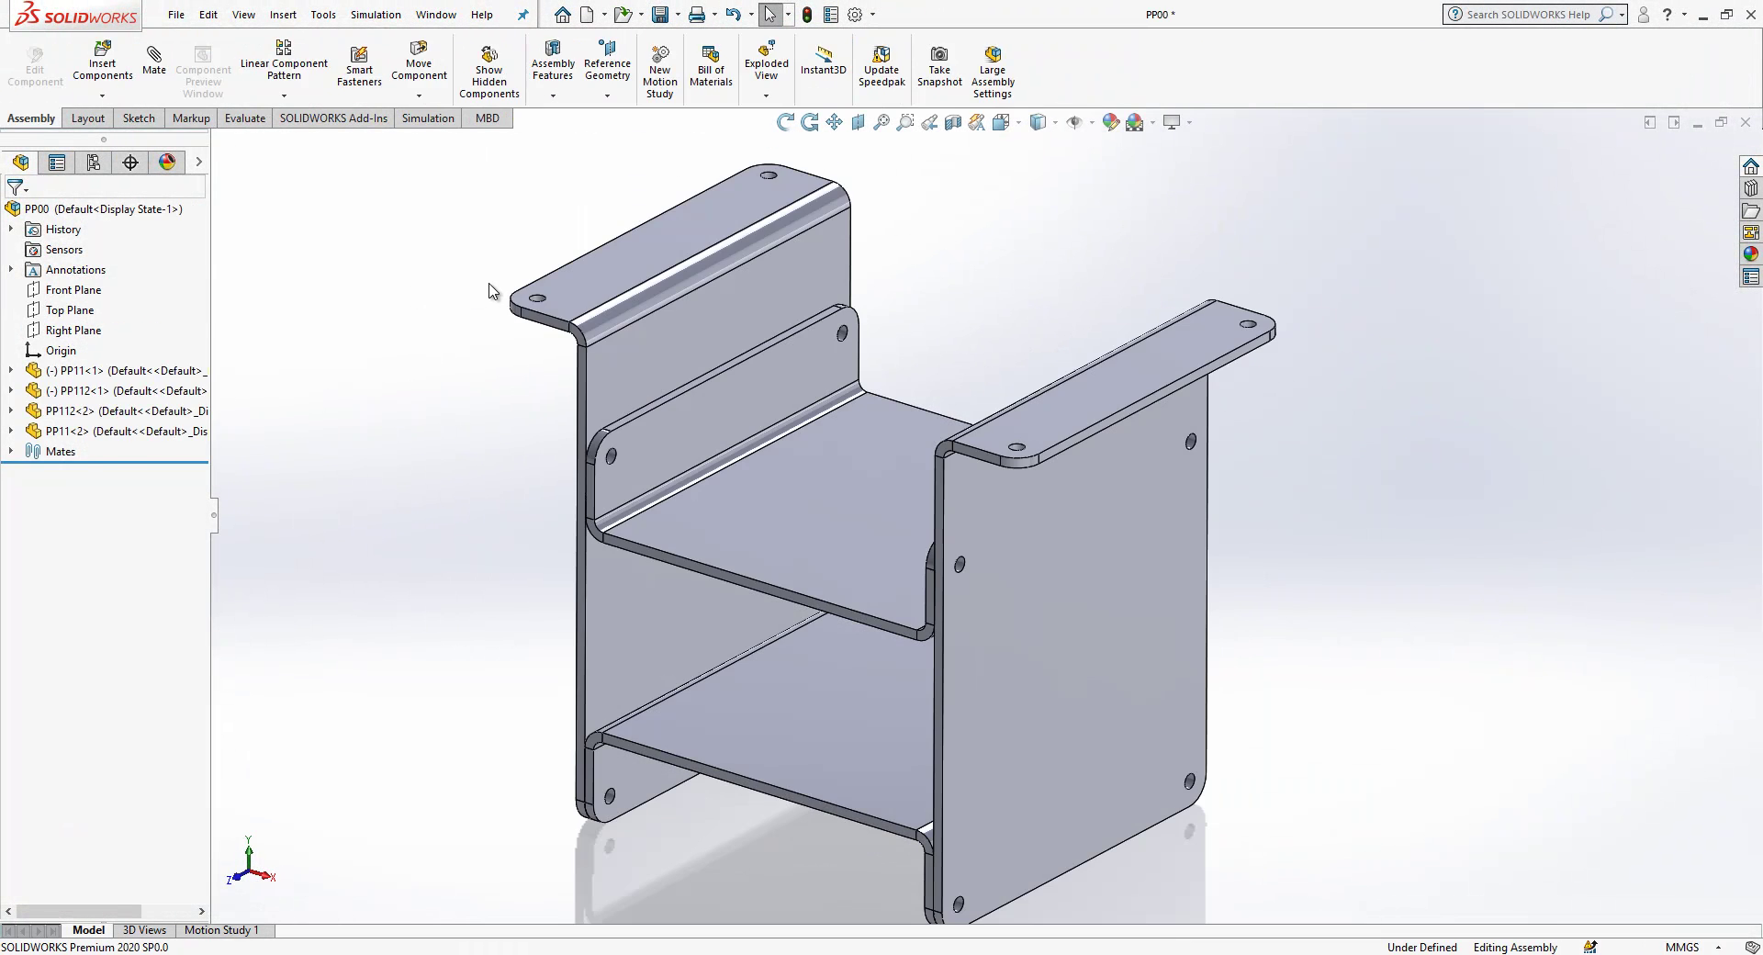
left_click(103, 69)
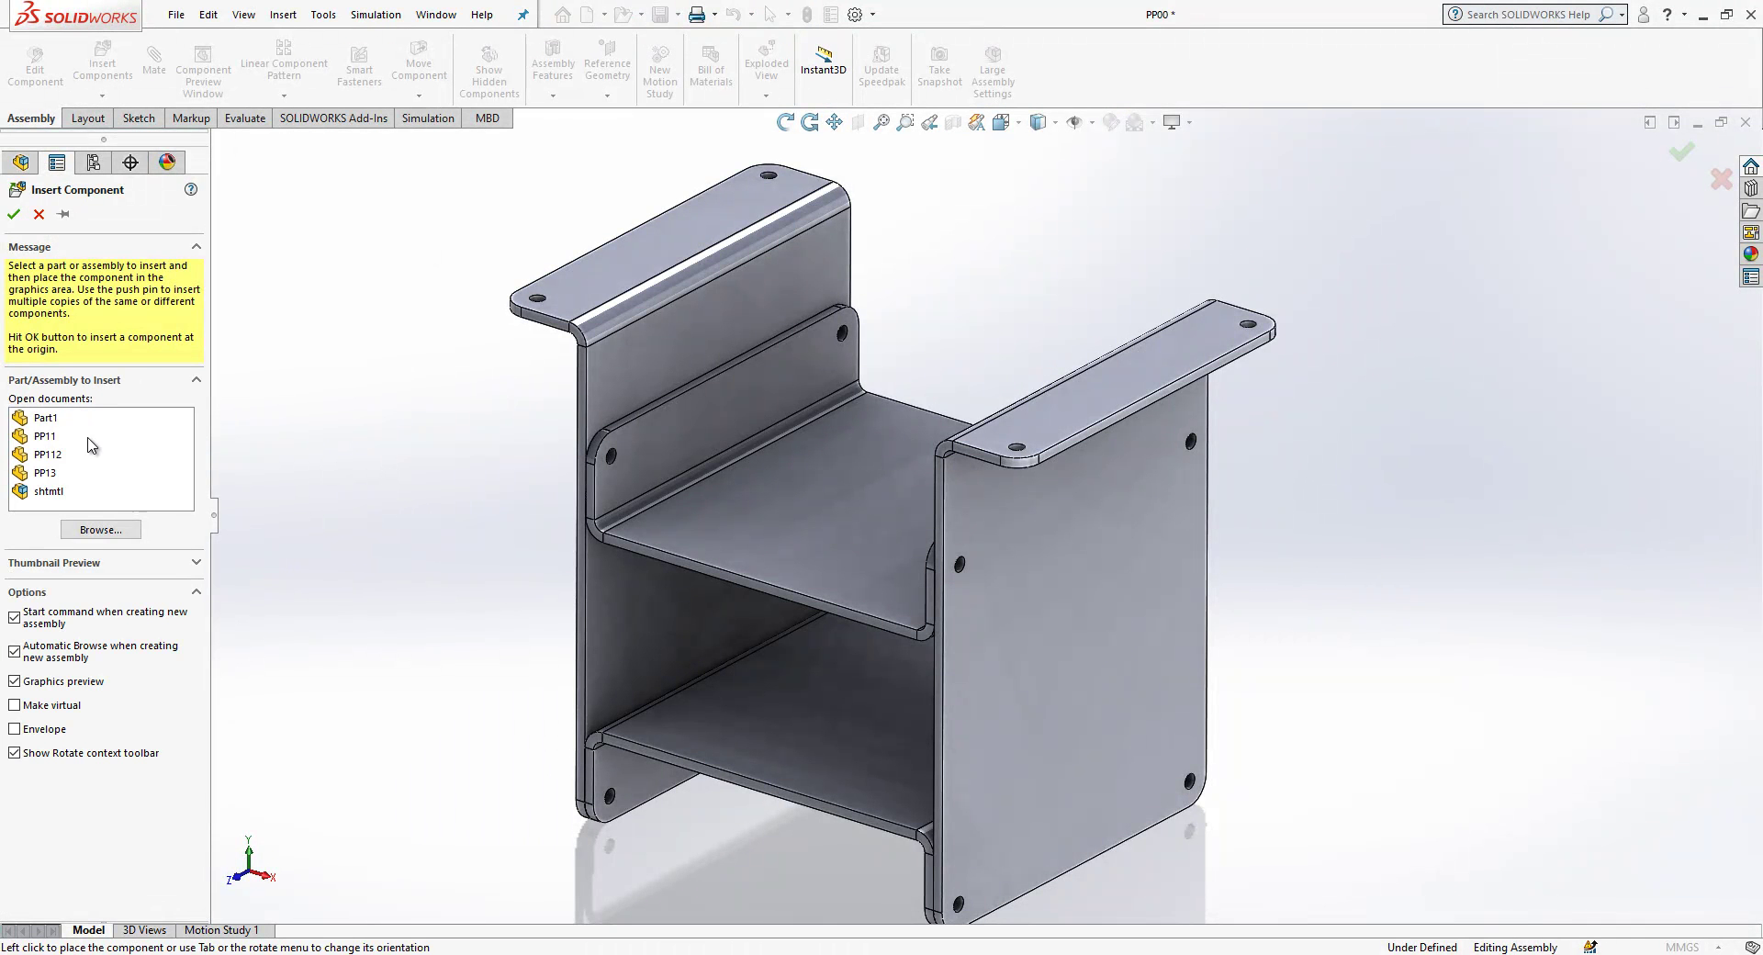
scroll(841, 389, "up", 3)
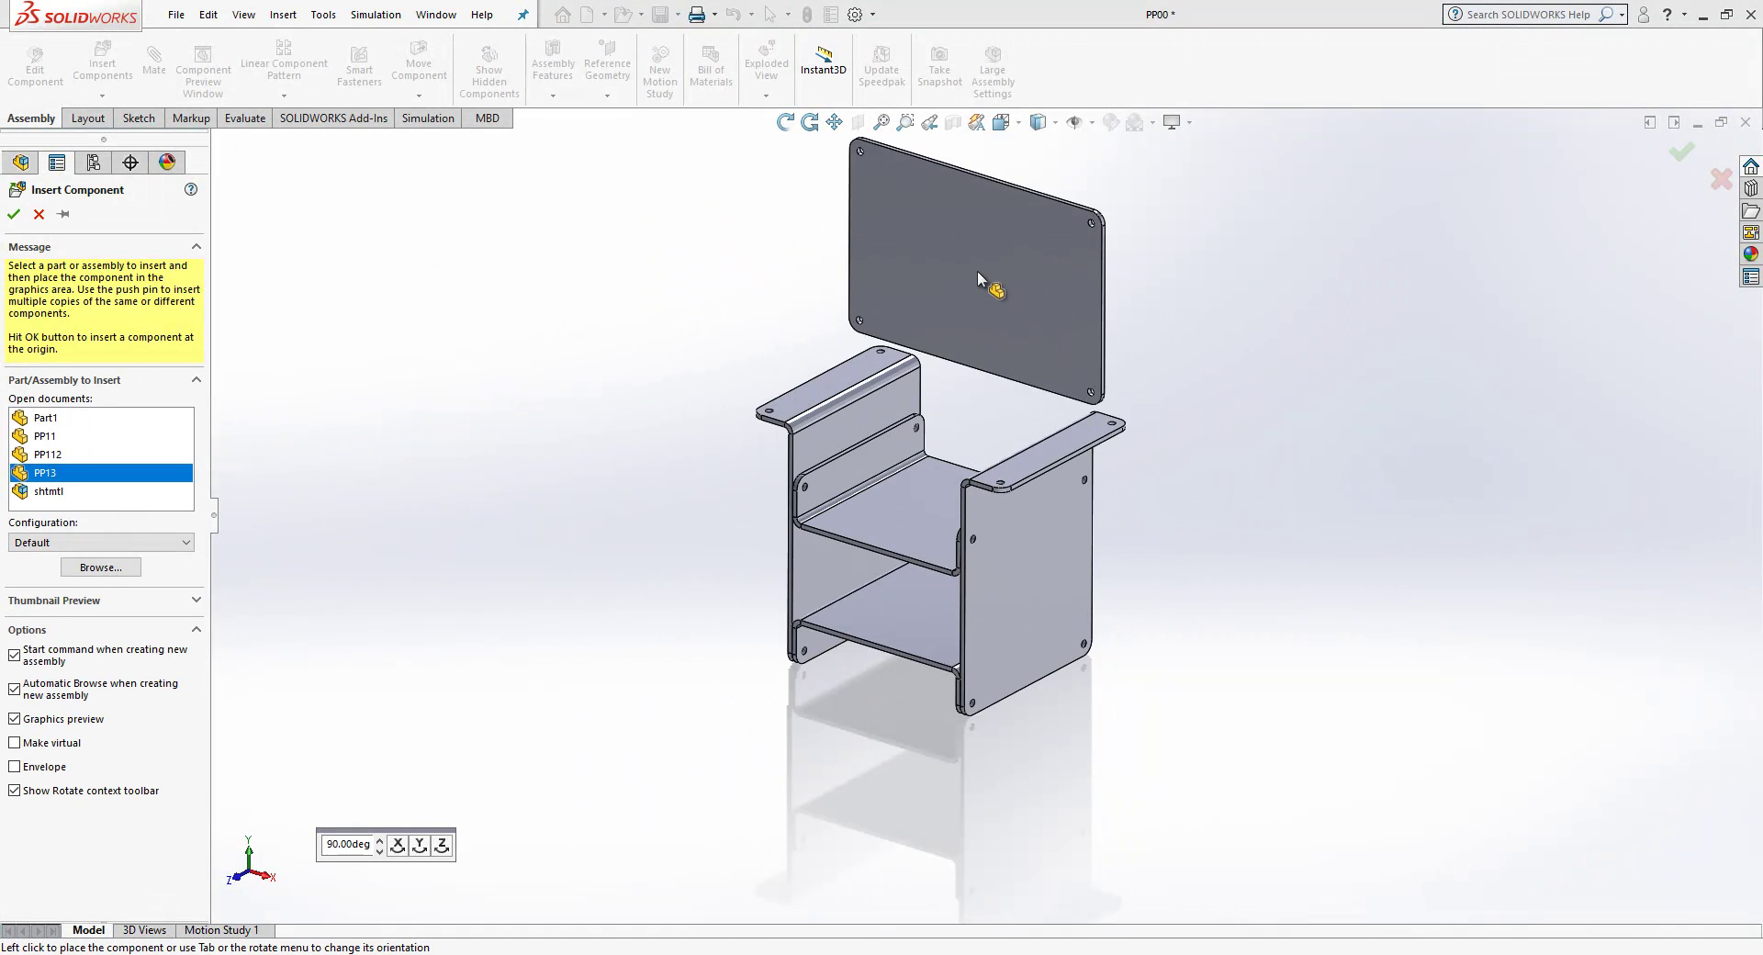
scroll(977, 270, "down", 4)
left_click(956, 320)
Step: Mate the PP13 plate face coincident to the bracket's top flange face
left_click(950, 336)
scroll(950, 336, "down", 2)
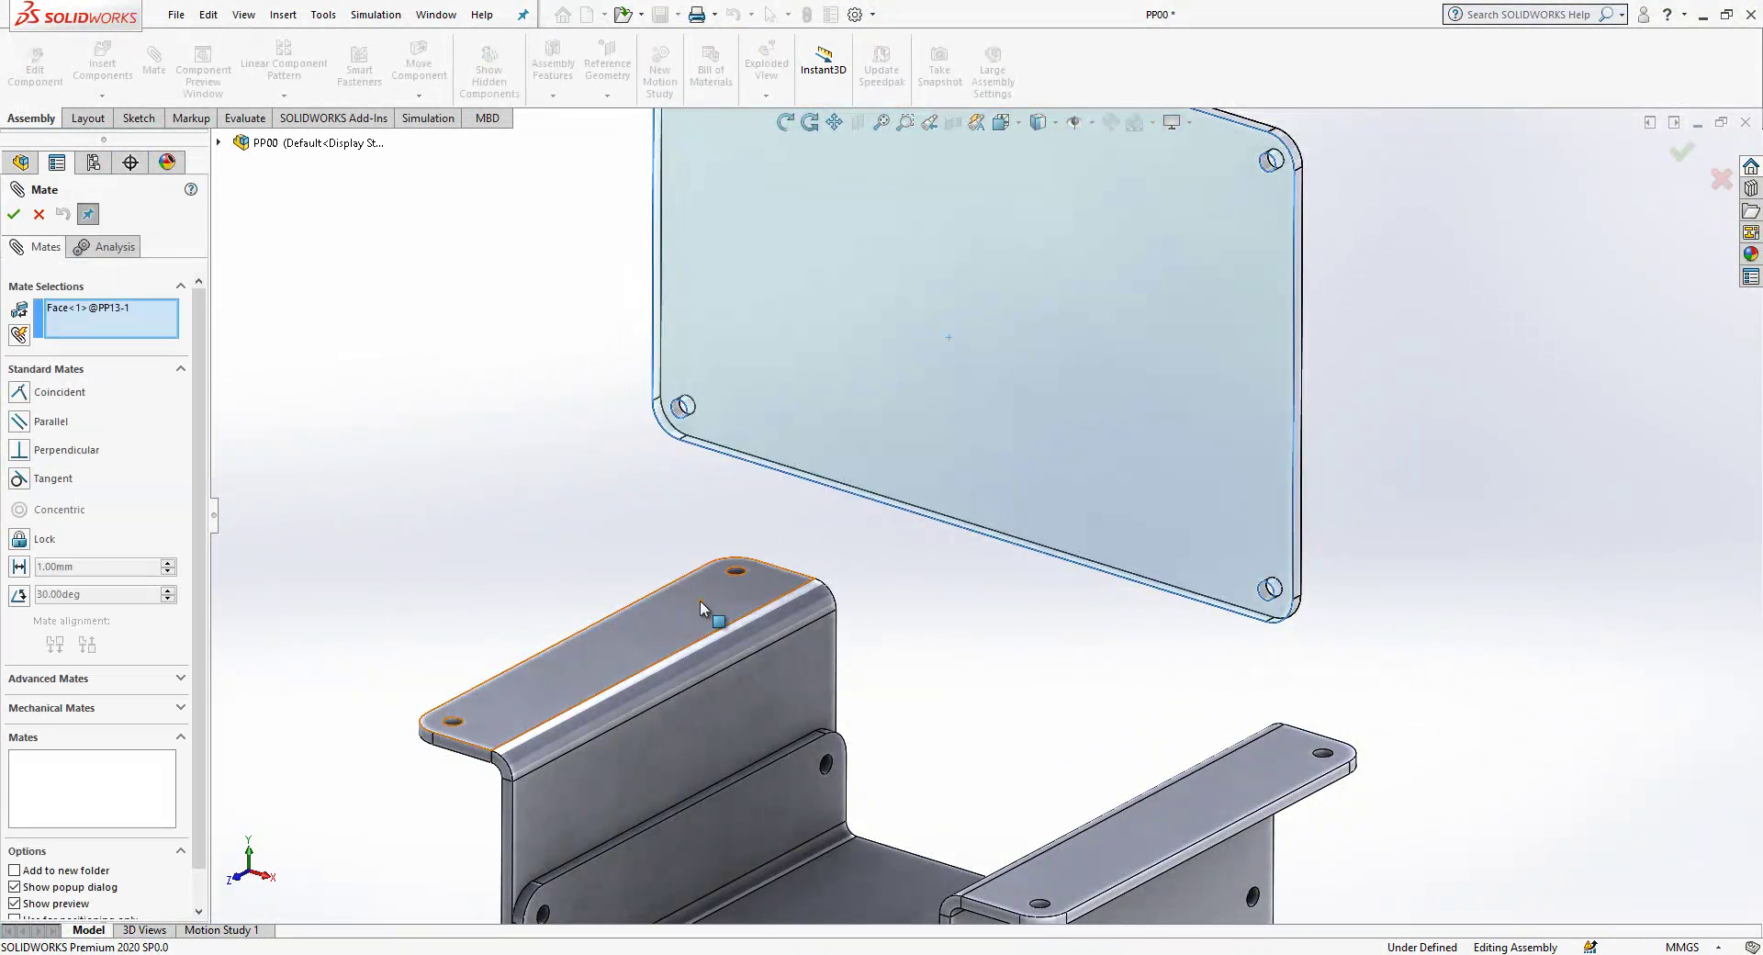
left_click(700, 600)
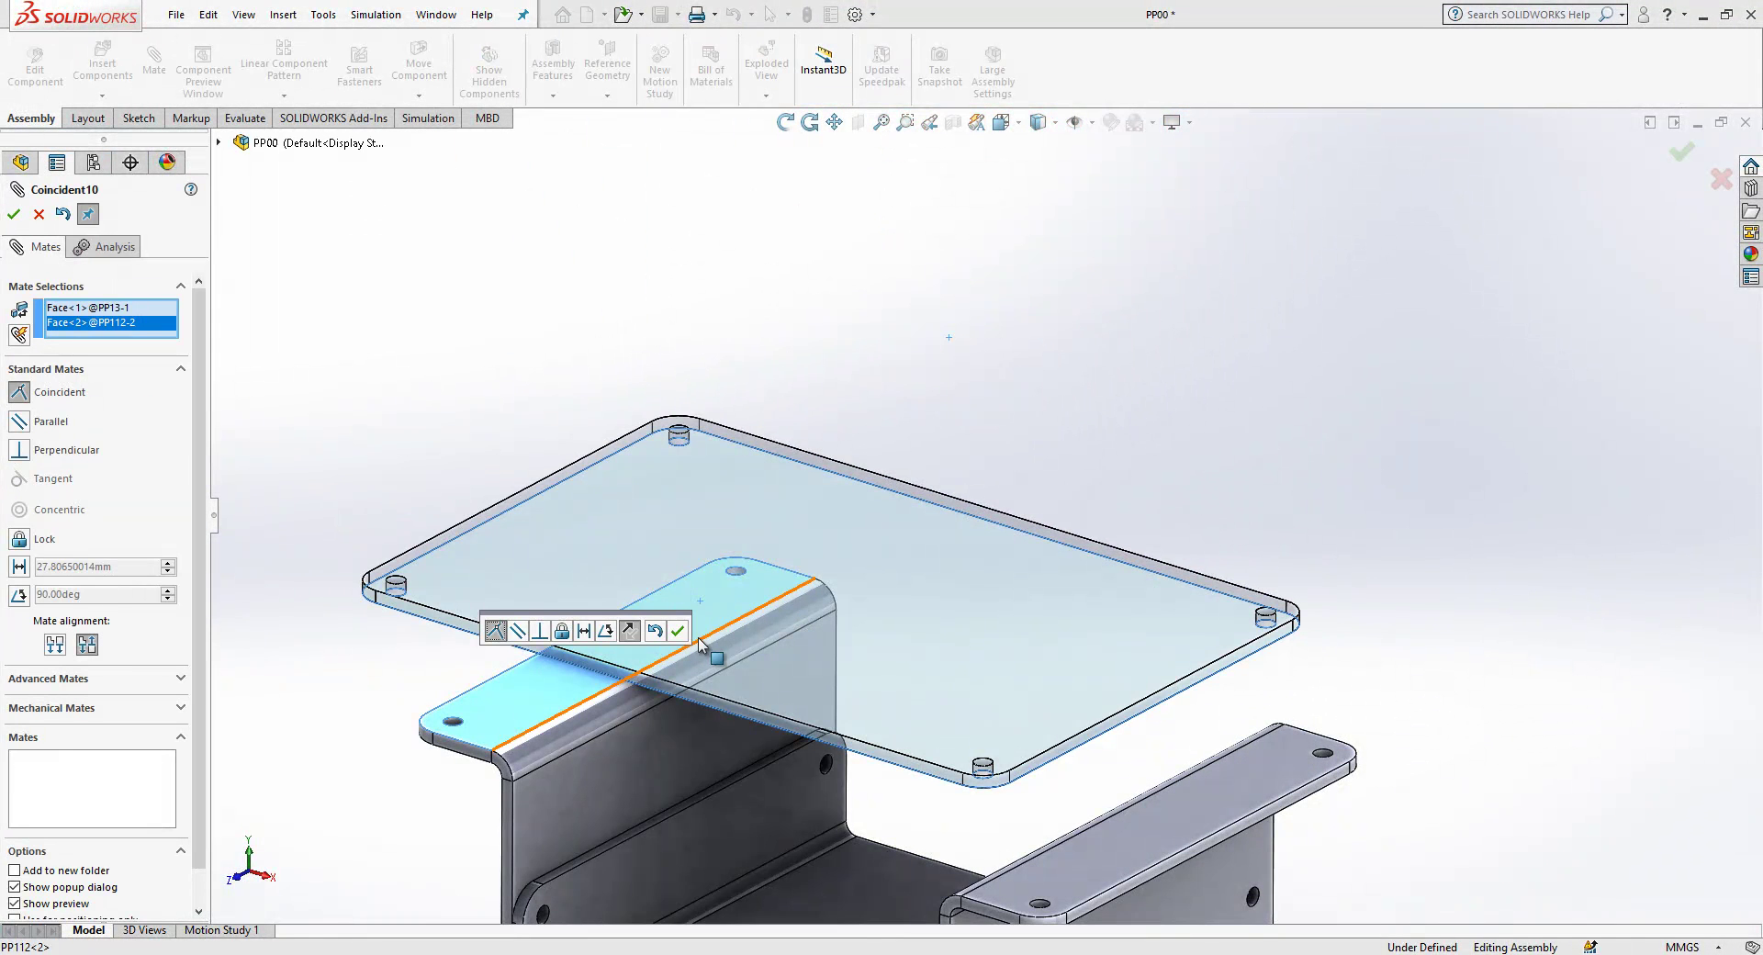
left_click(677, 630)
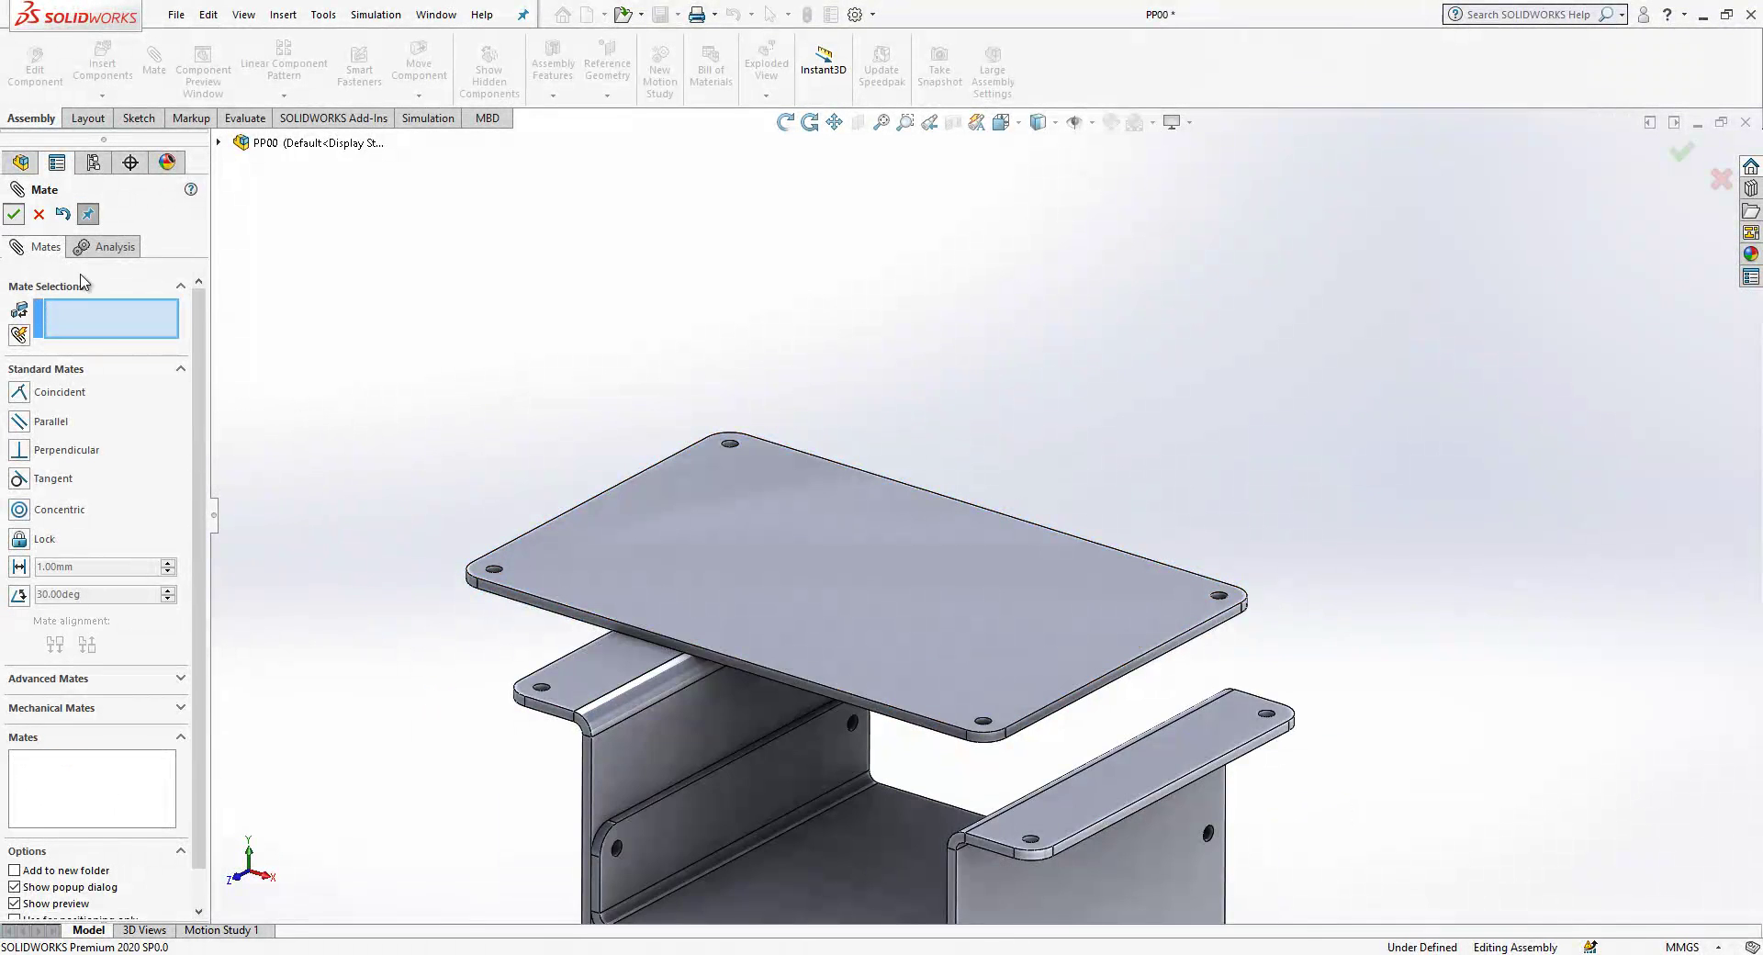
Step: SmartMate a plate corner hole concentric to a flange hole
key("Escape")
scroll(1101, 862, "down", 5)
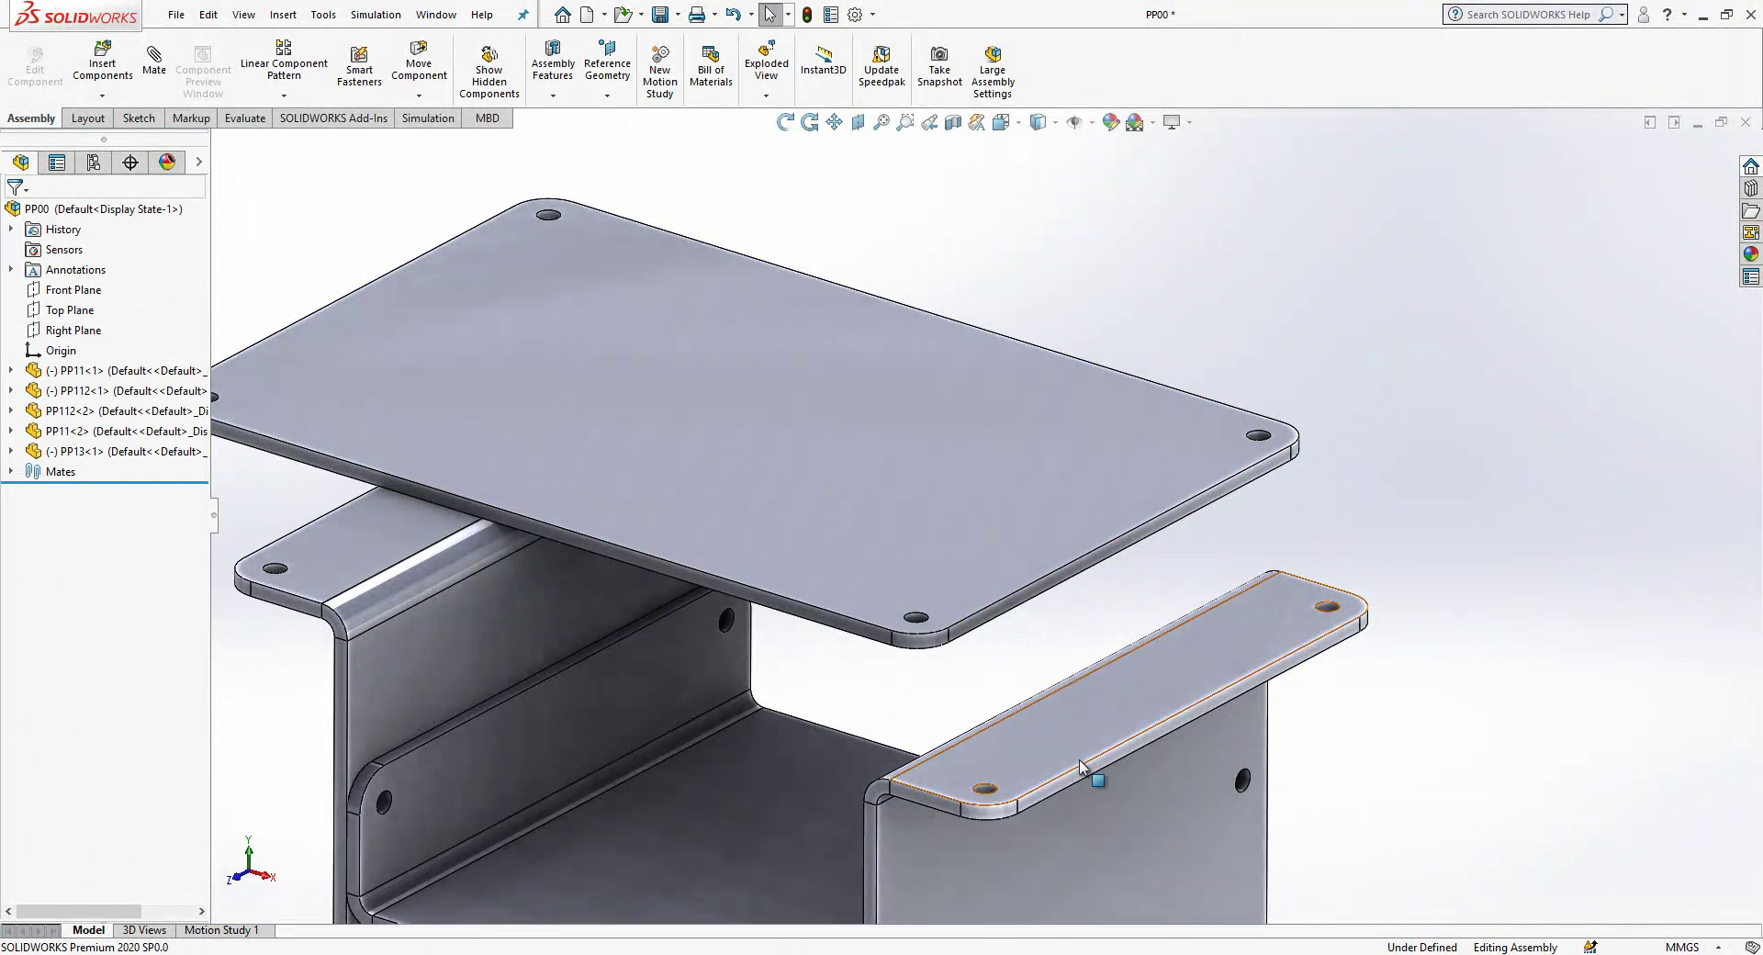
scroll(876, 583, "down", 2)
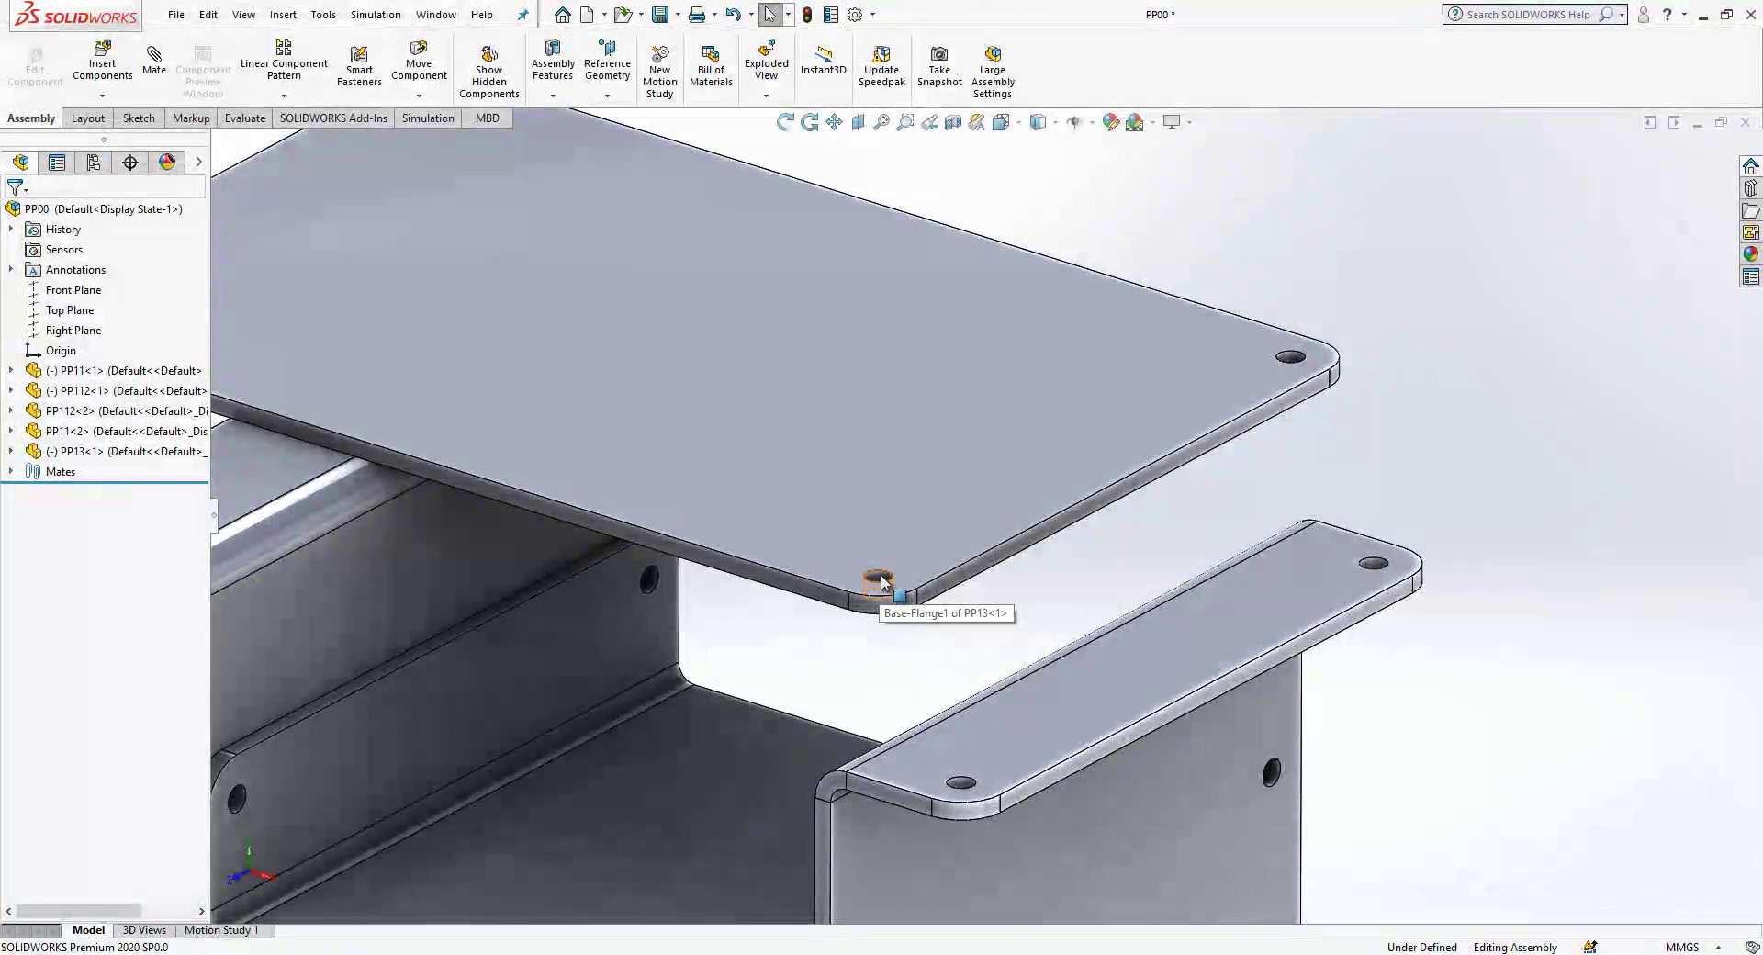
left_click_drag(880, 581, 977, 789)
left_click(1202, 811)
Step: Snap a second plate hole concentric to its flange hole, fully defining the assembly
scroll(1177, 781, "up", 5)
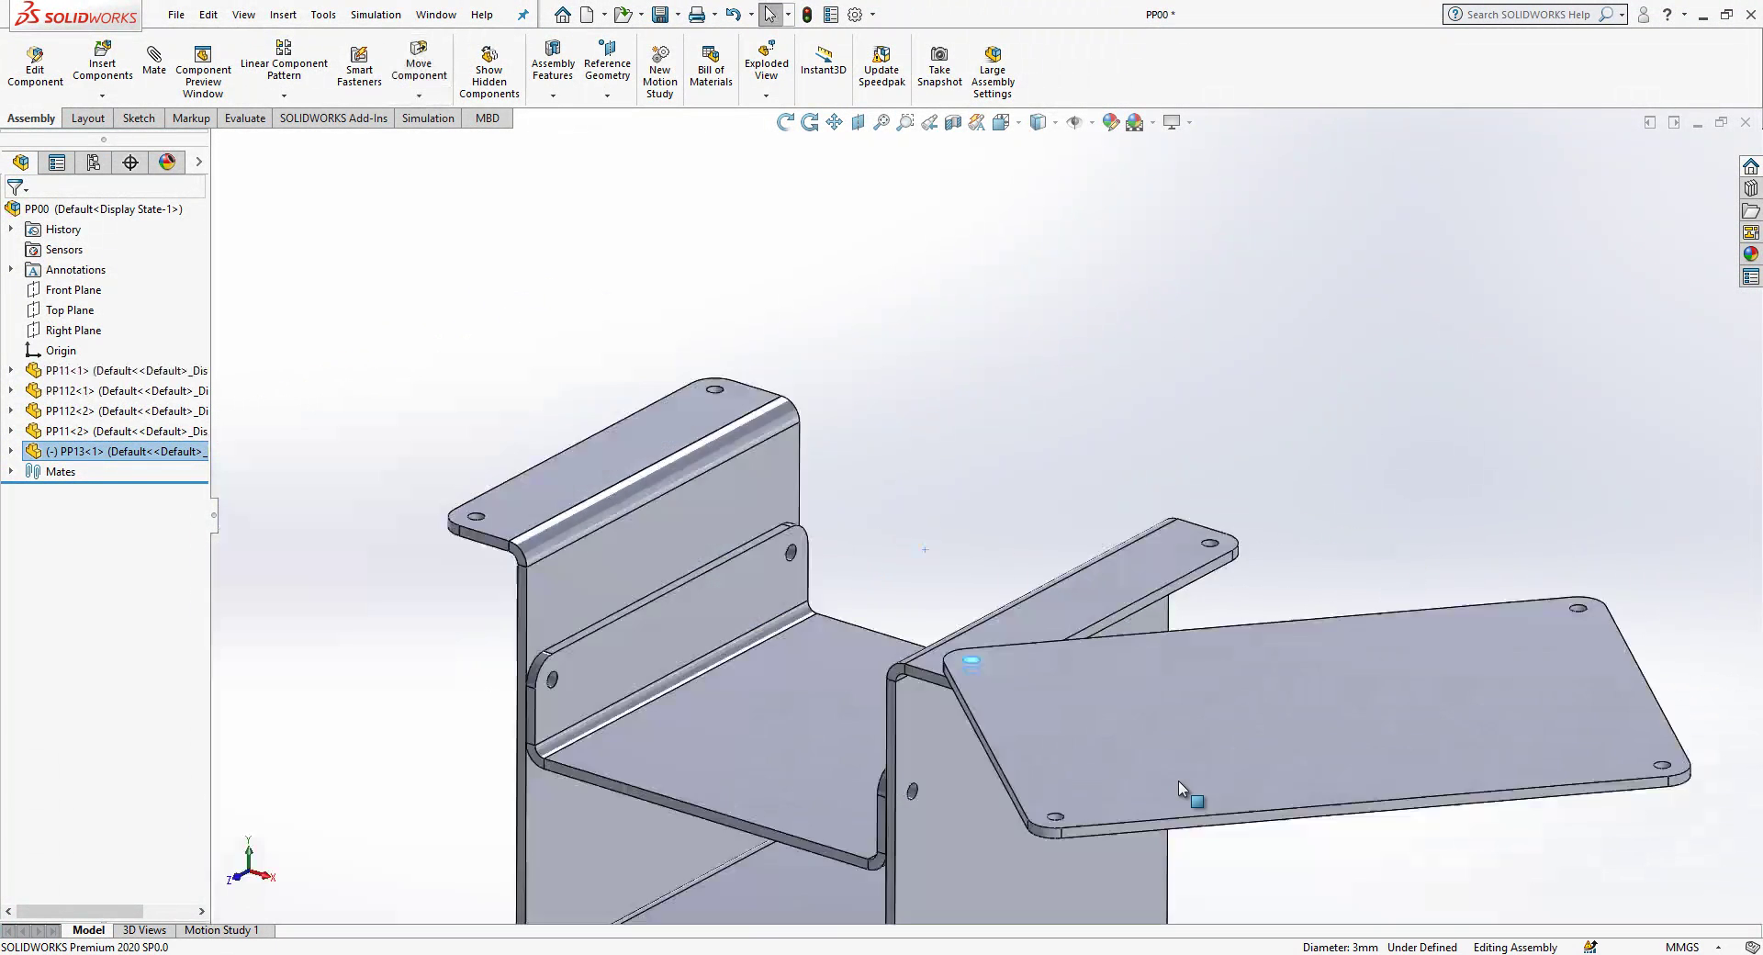
left_click(1249, 595)
middle_click_drag(1249, 595, 673, 315)
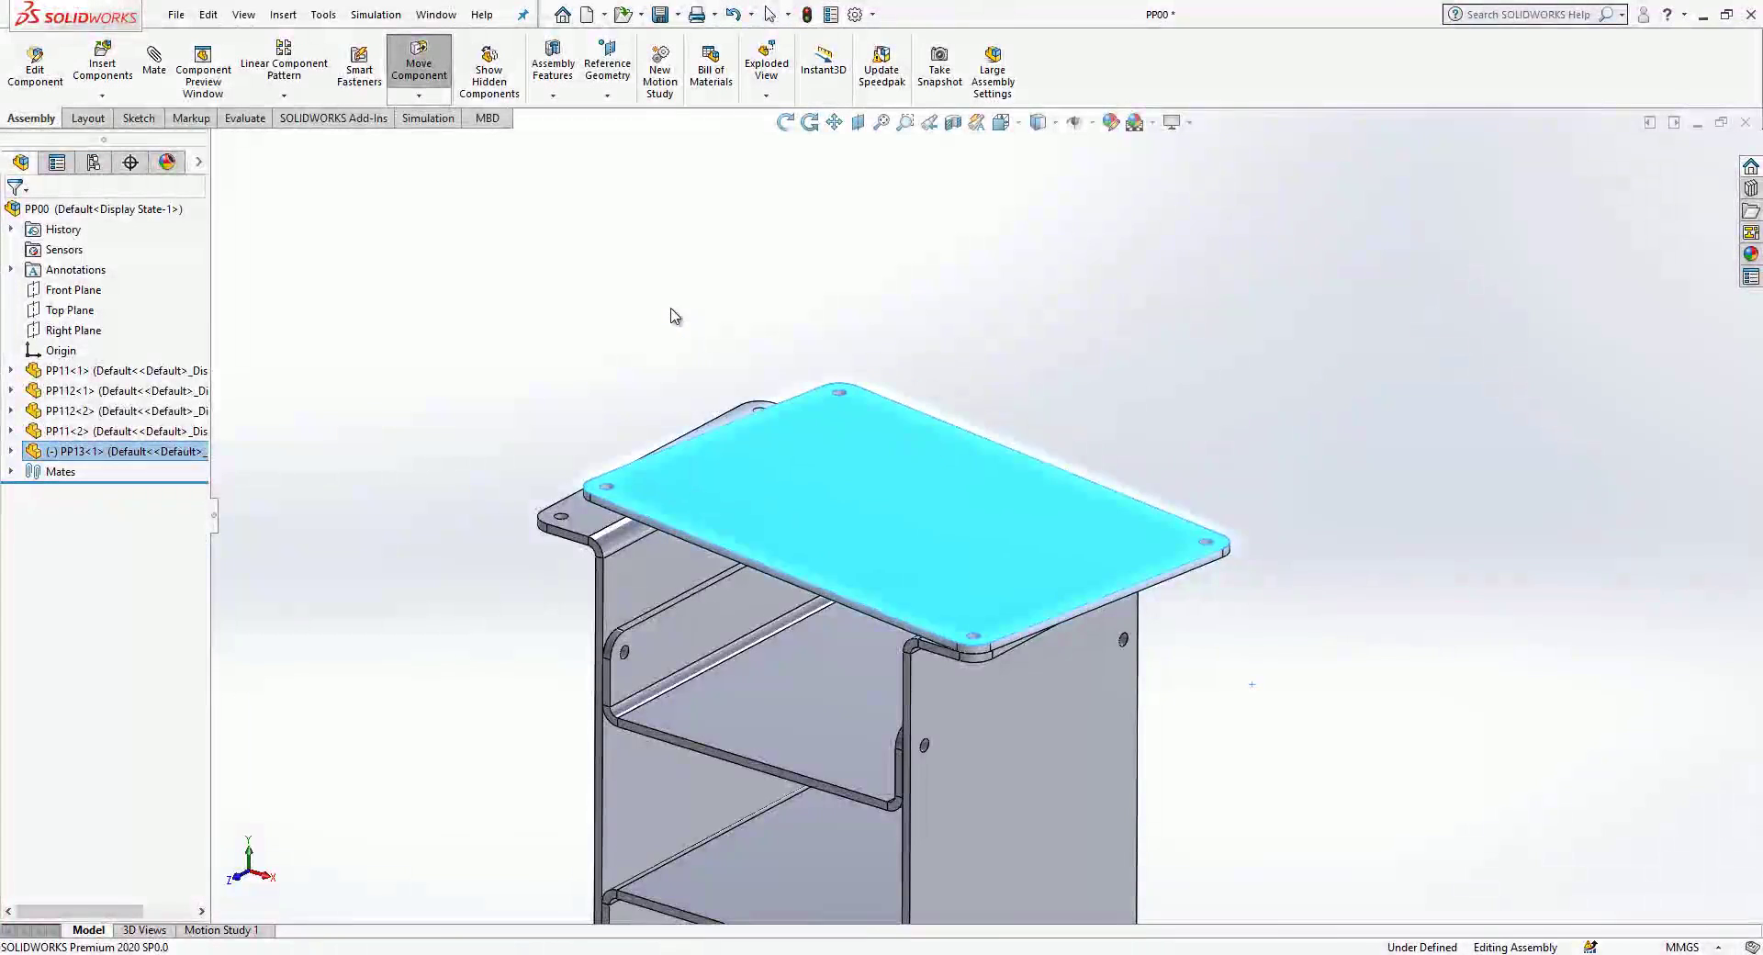
left_click(673, 315)
scroll(685, 516, "down", 6)
left_click_drag(805, 432, 670, 521, "alt")
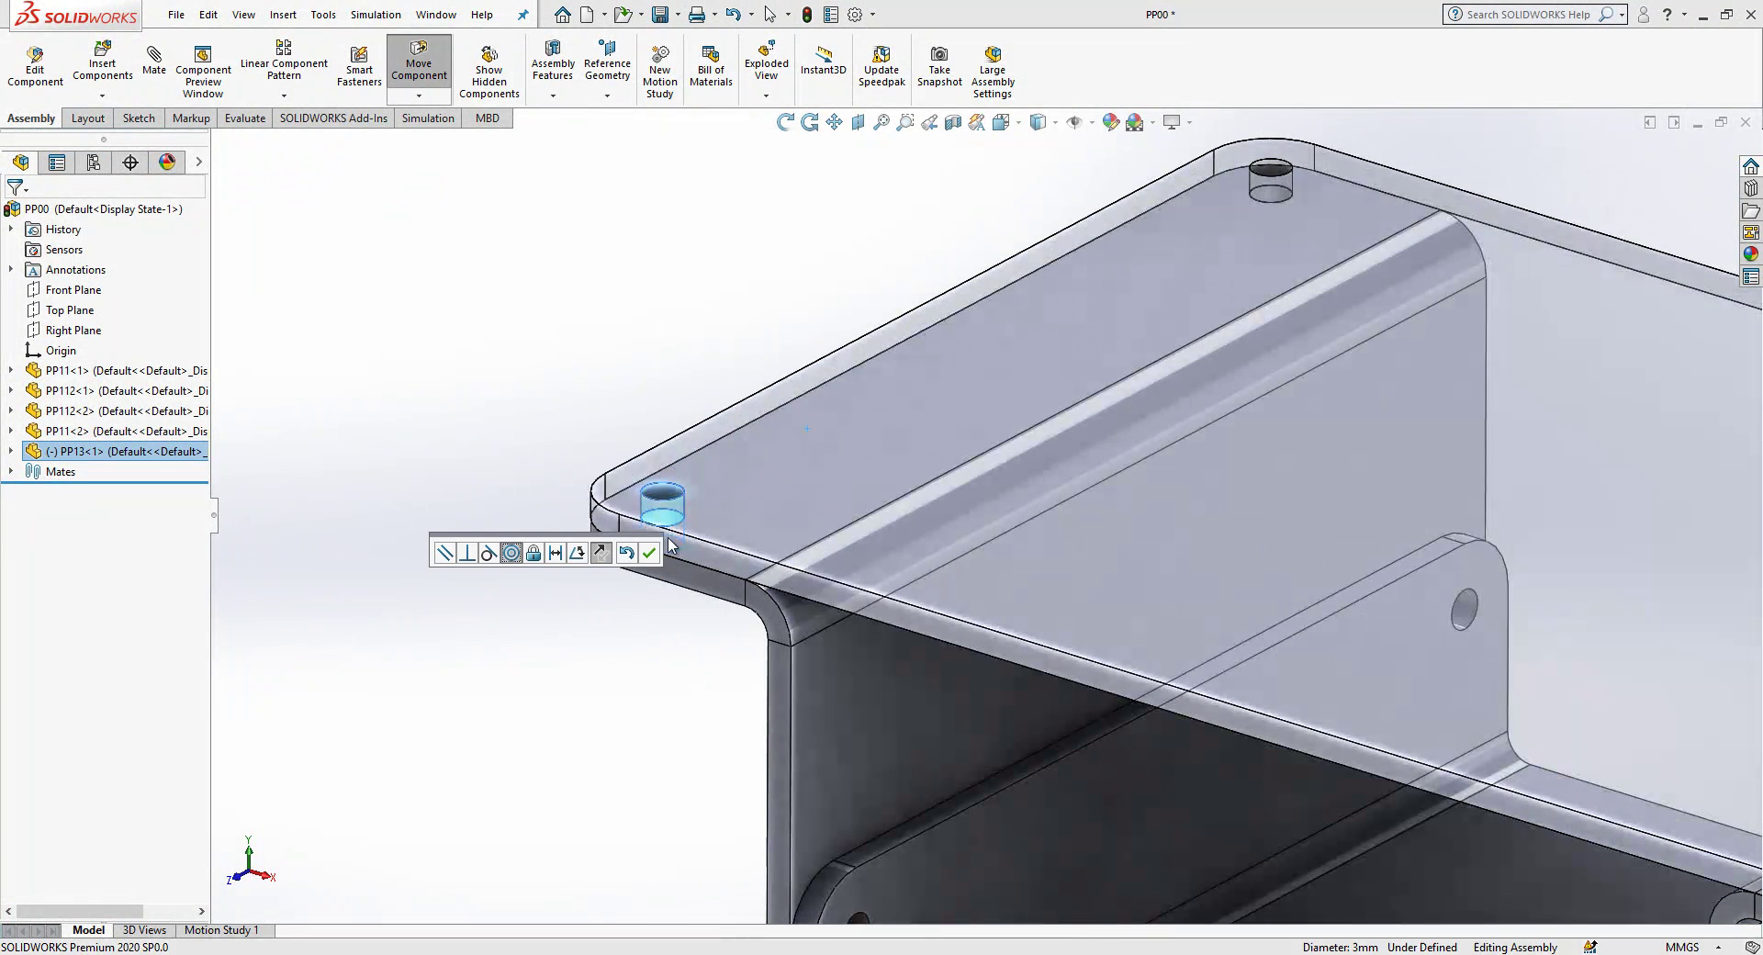
left_click(657, 555)
scroll(628, 651, "up", 8)
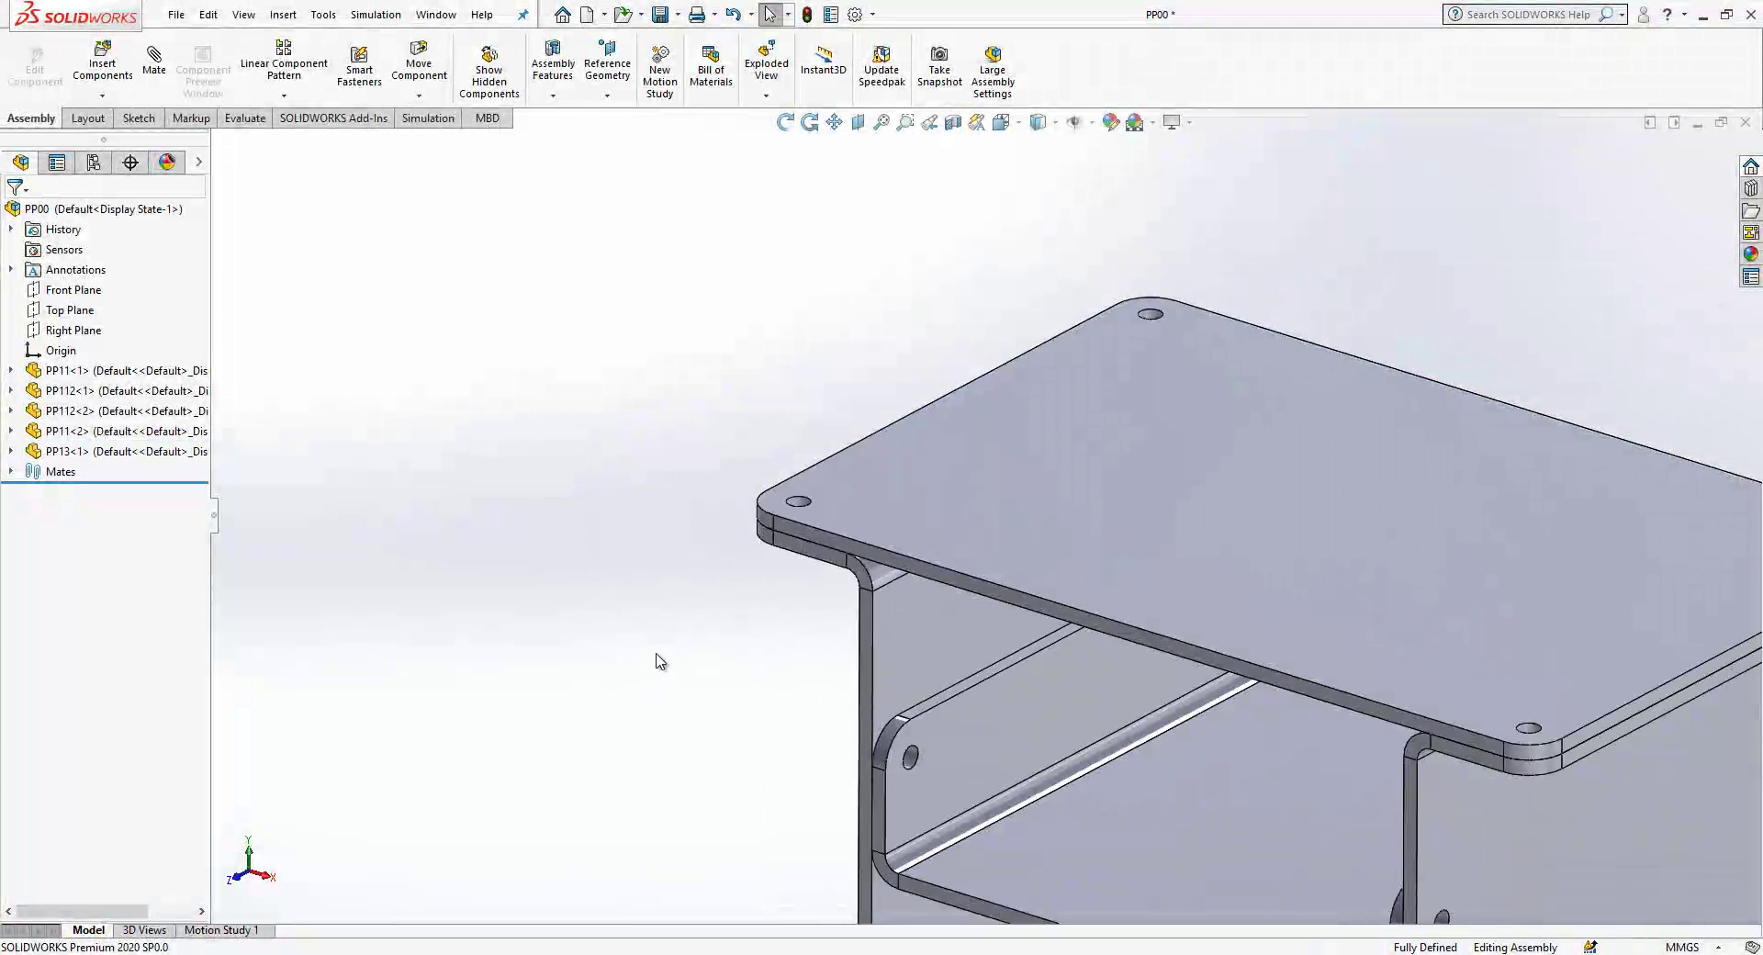
scroll(1258, 732, "down", 2)
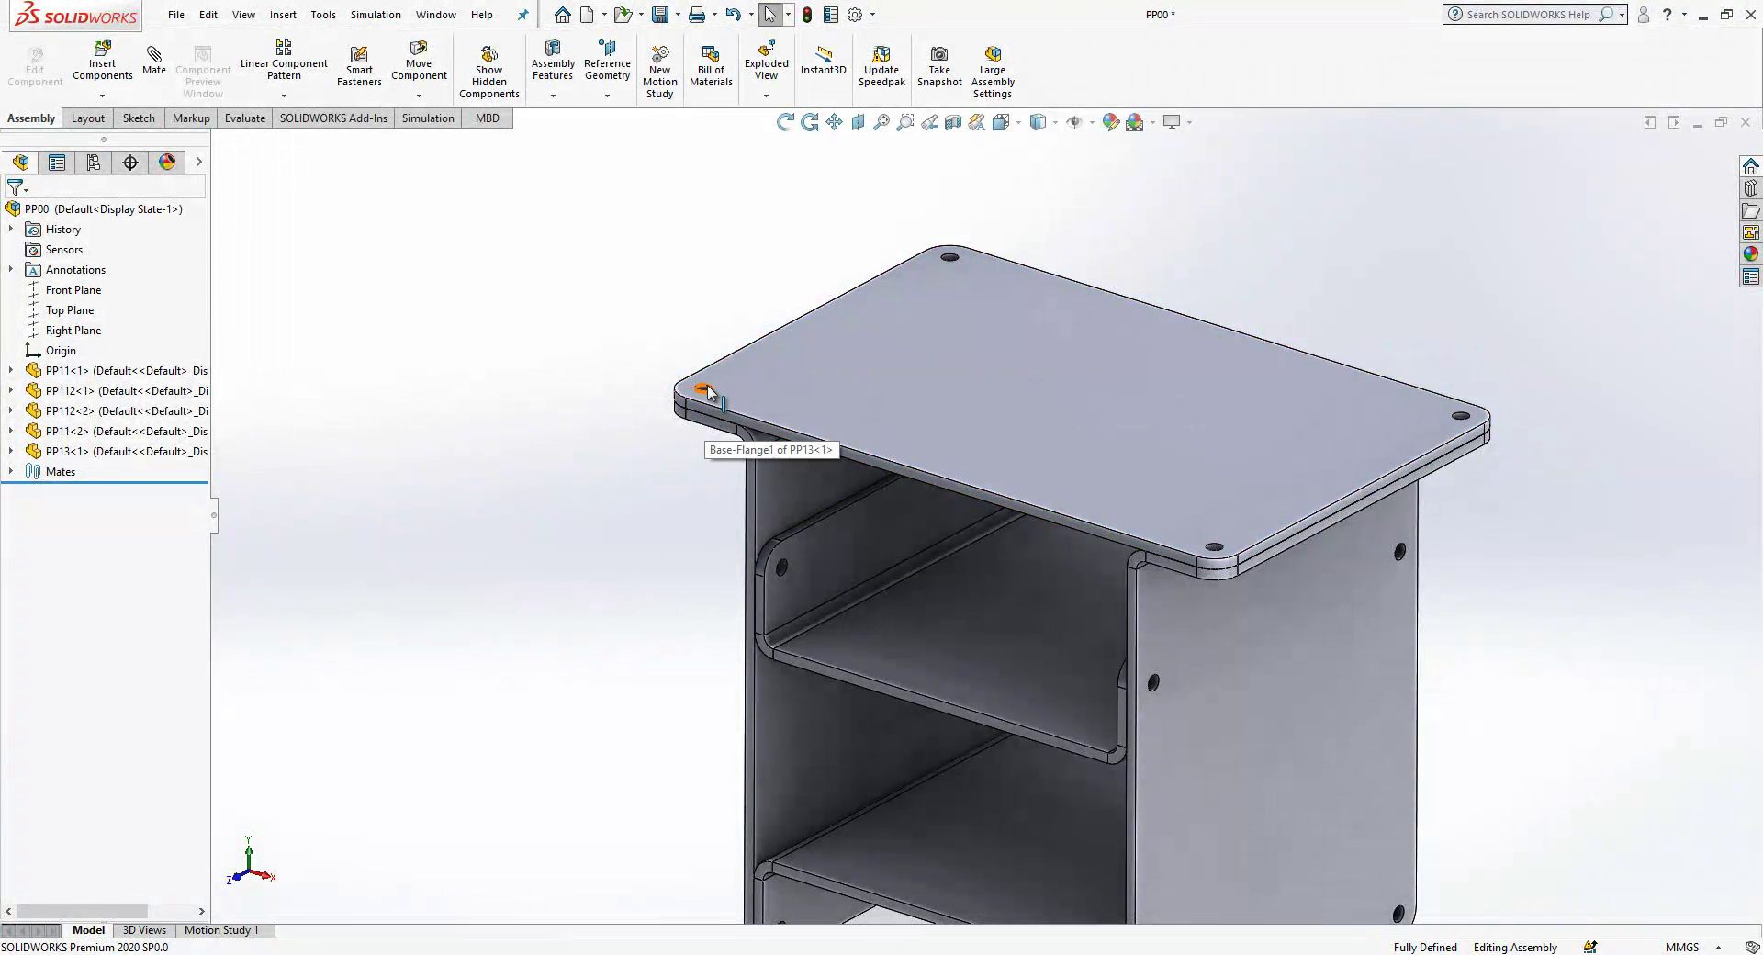
scroll(712, 399, "down", 2)
scroll(1277, 615, "up", 2)
scroll(1139, 571, "down", 3)
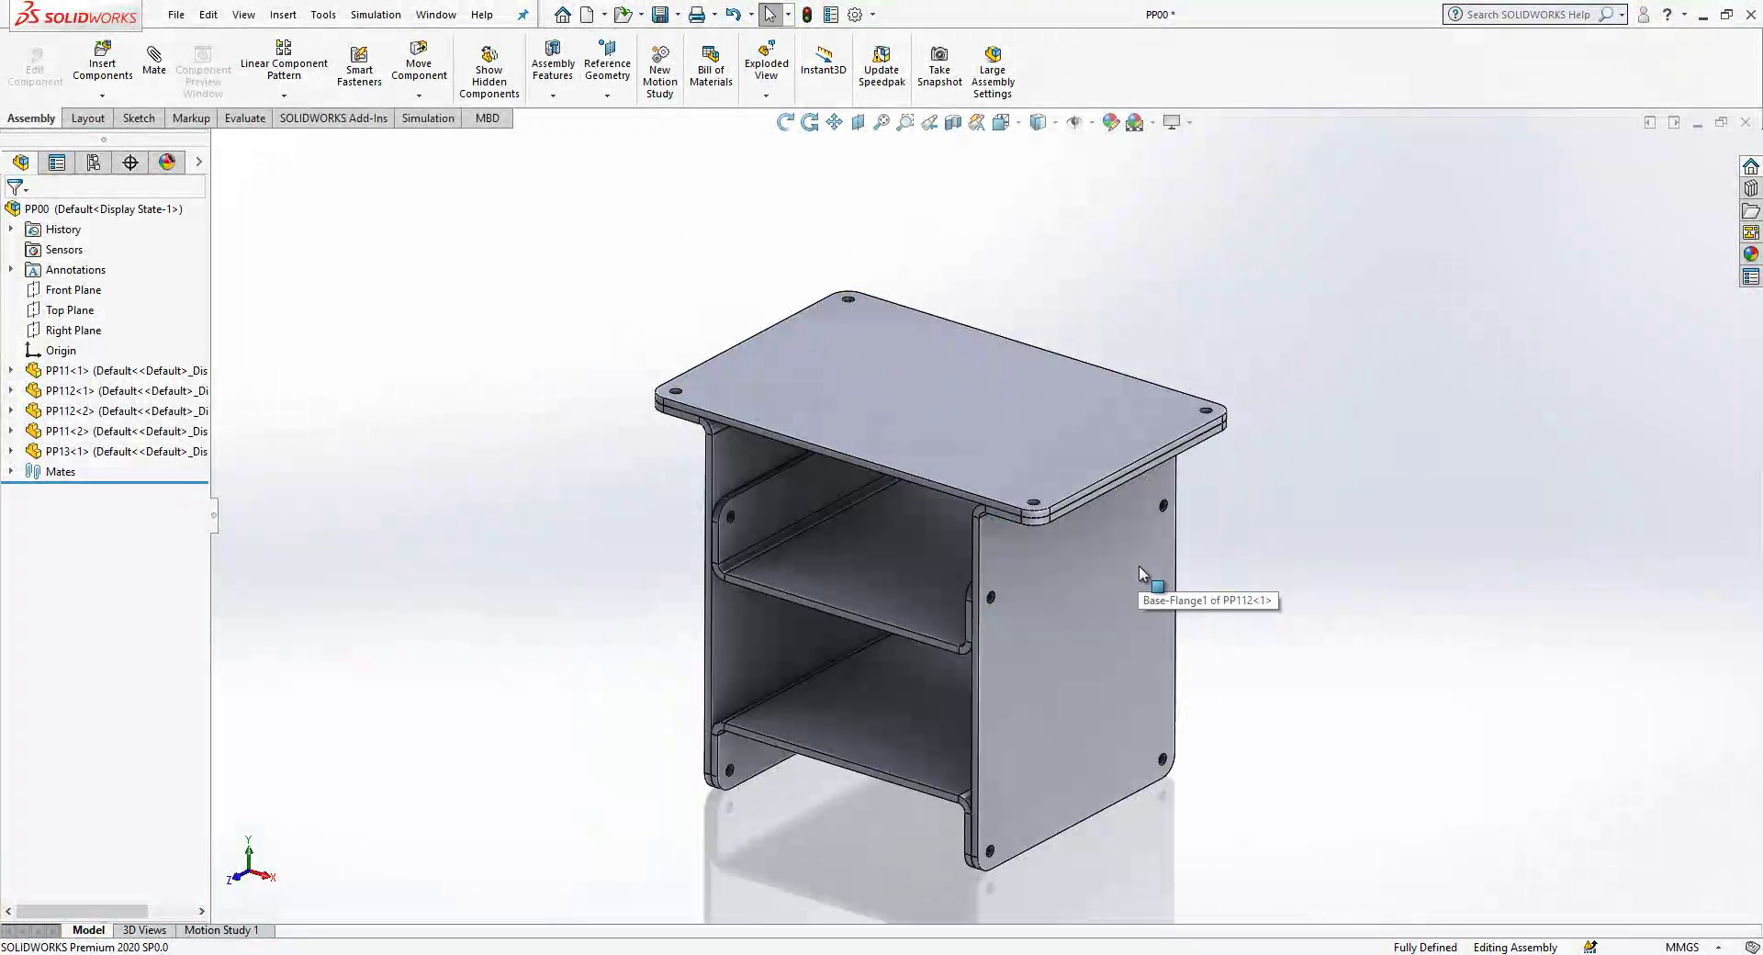
scroll(1033, 507, "up", 2)
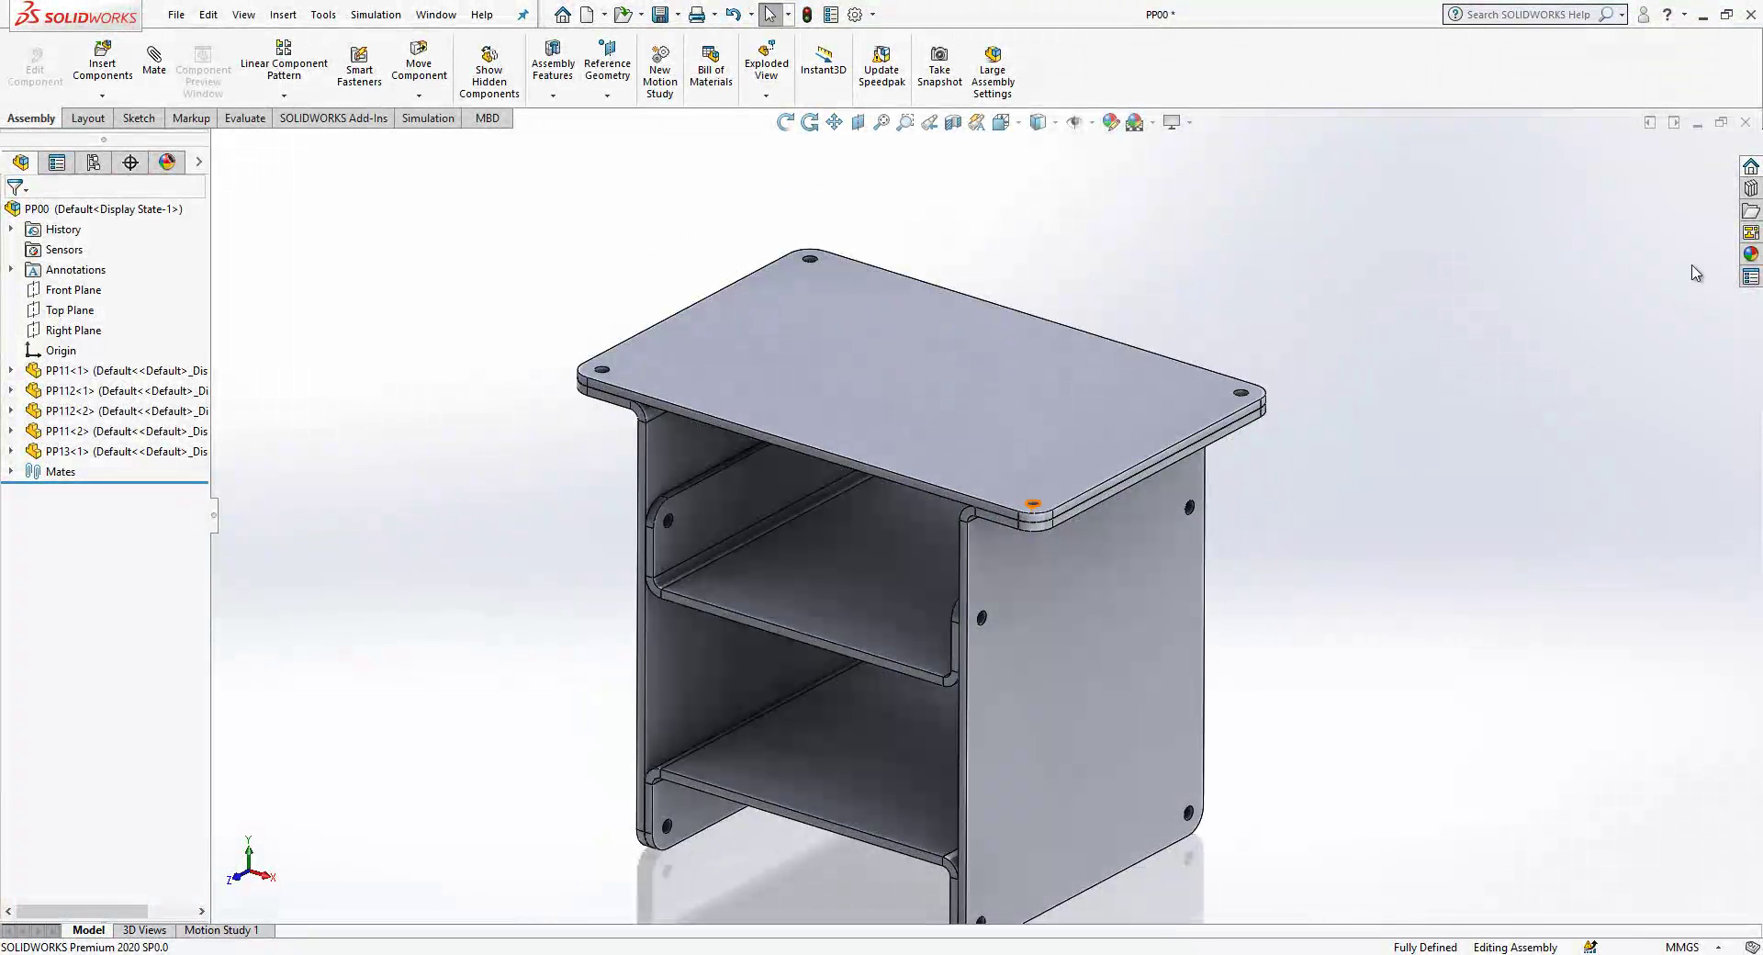
Step: Create a part from Toolbox DIN > Pins > Rivets > Rivet (Tubular) DIN 7340
left_click(1751, 189)
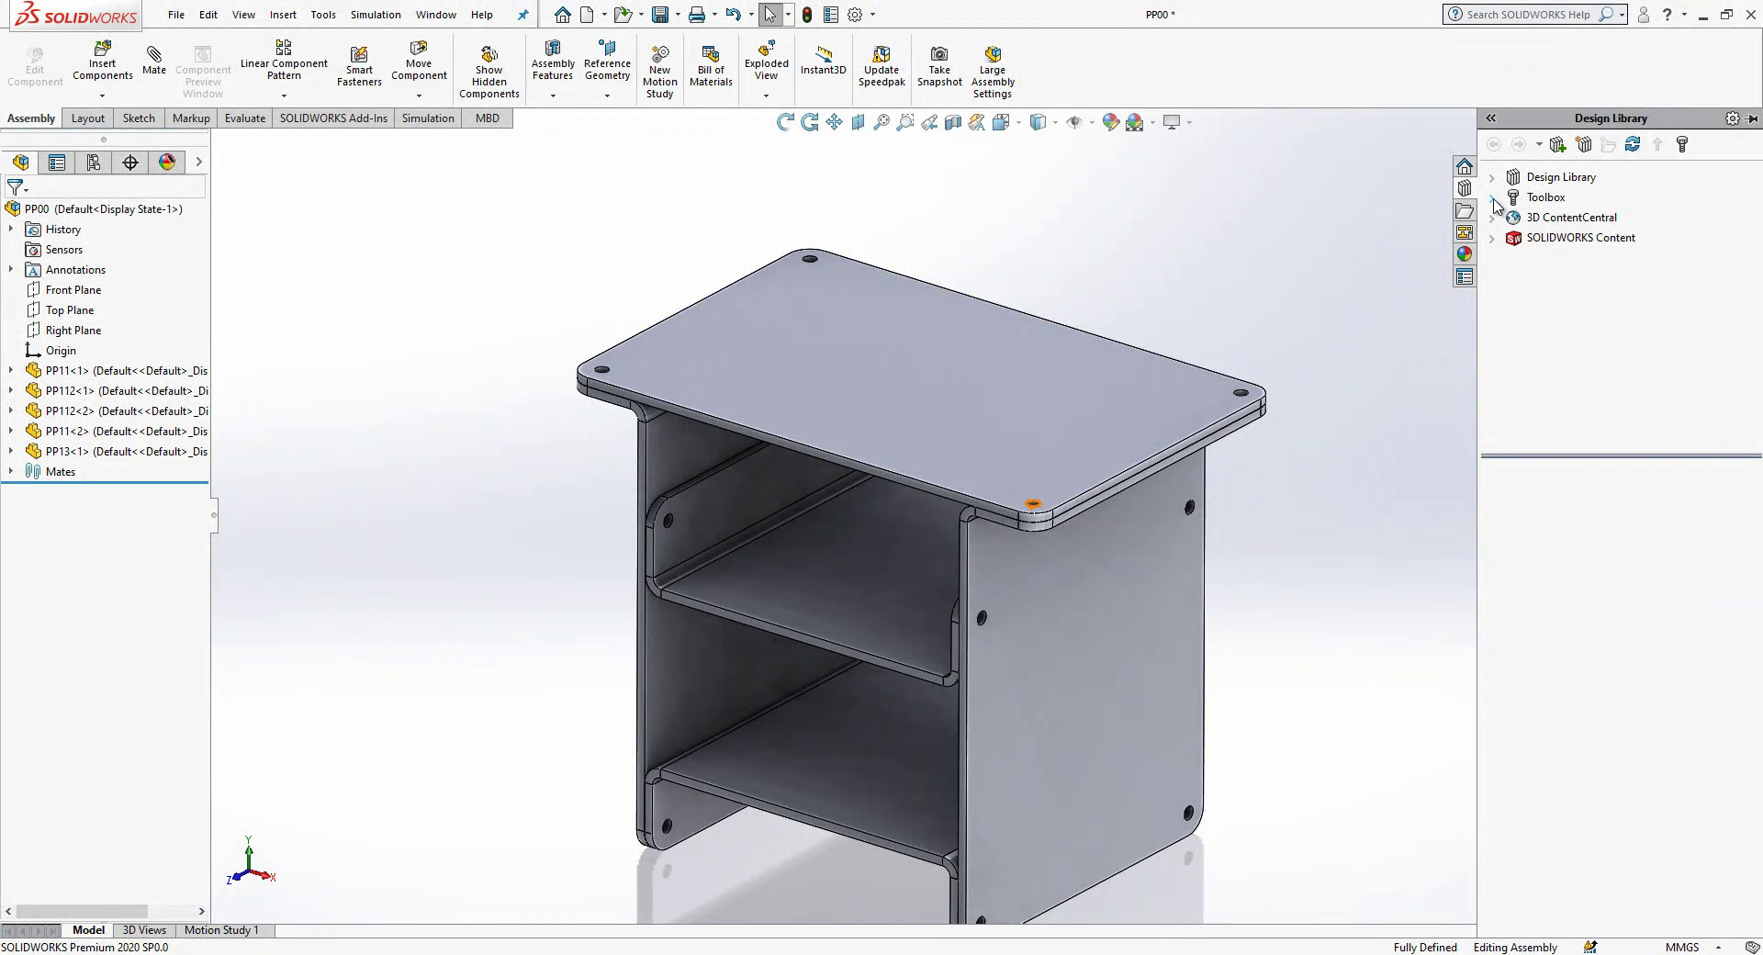
left_click(1495, 202)
left_click(1554, 317)
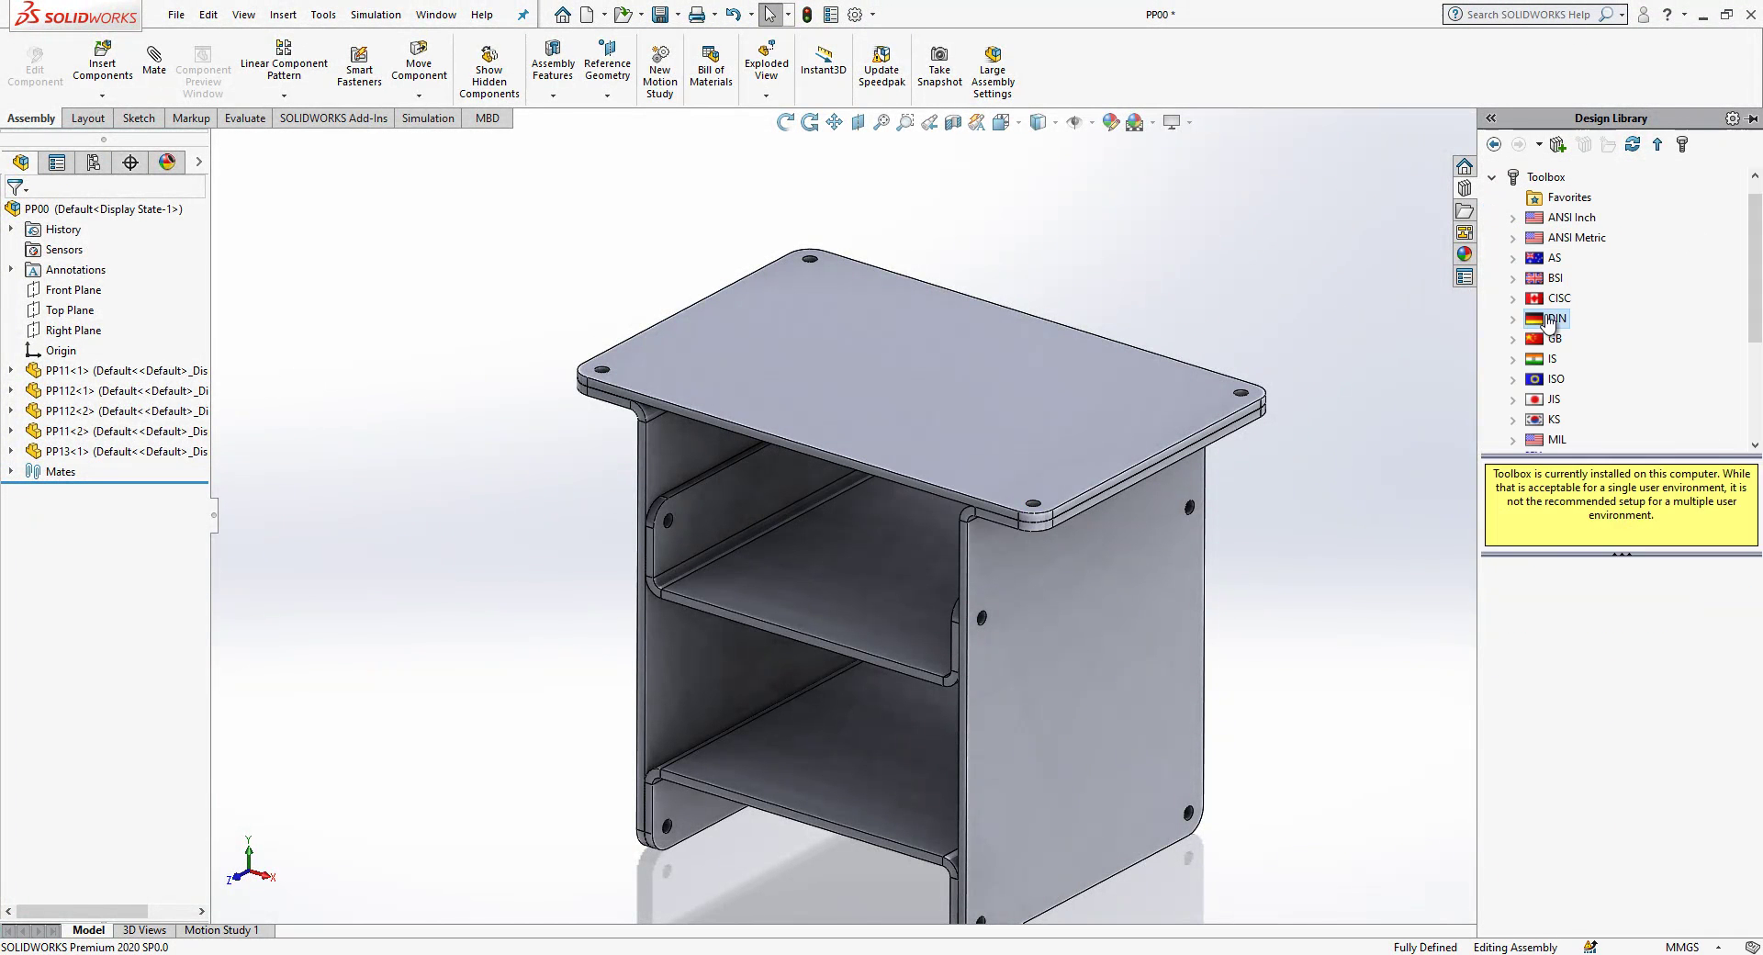
double_click(1634, 790)
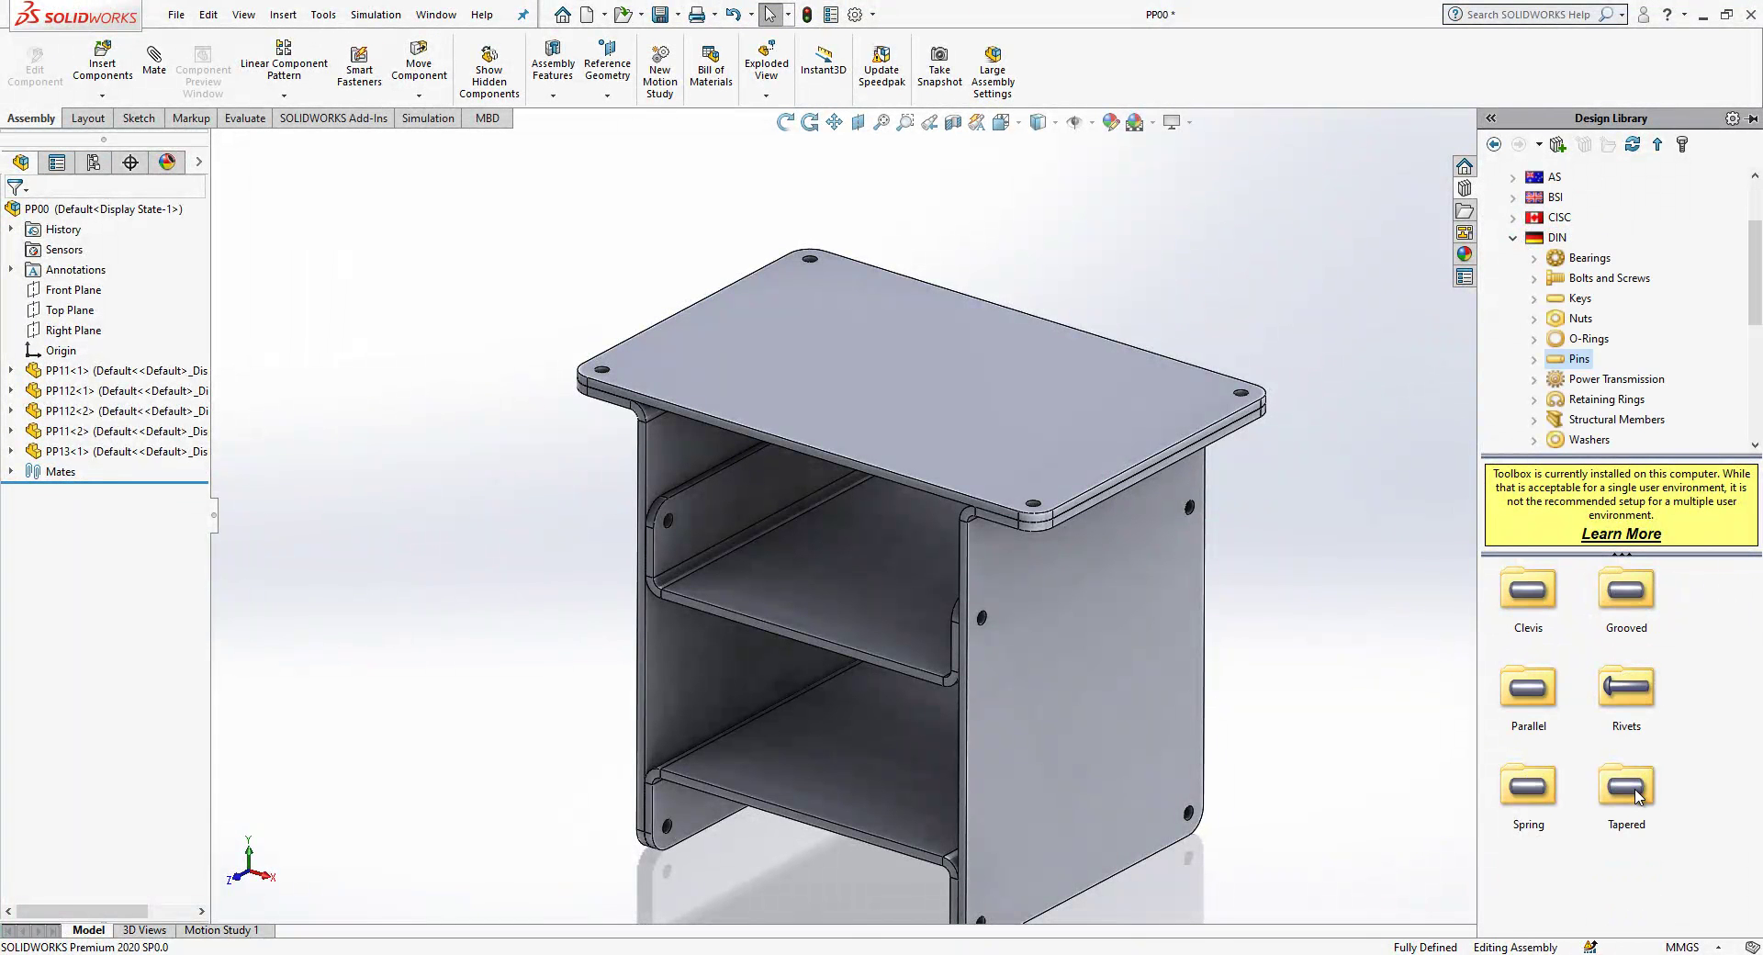
double_click(1643, 738)
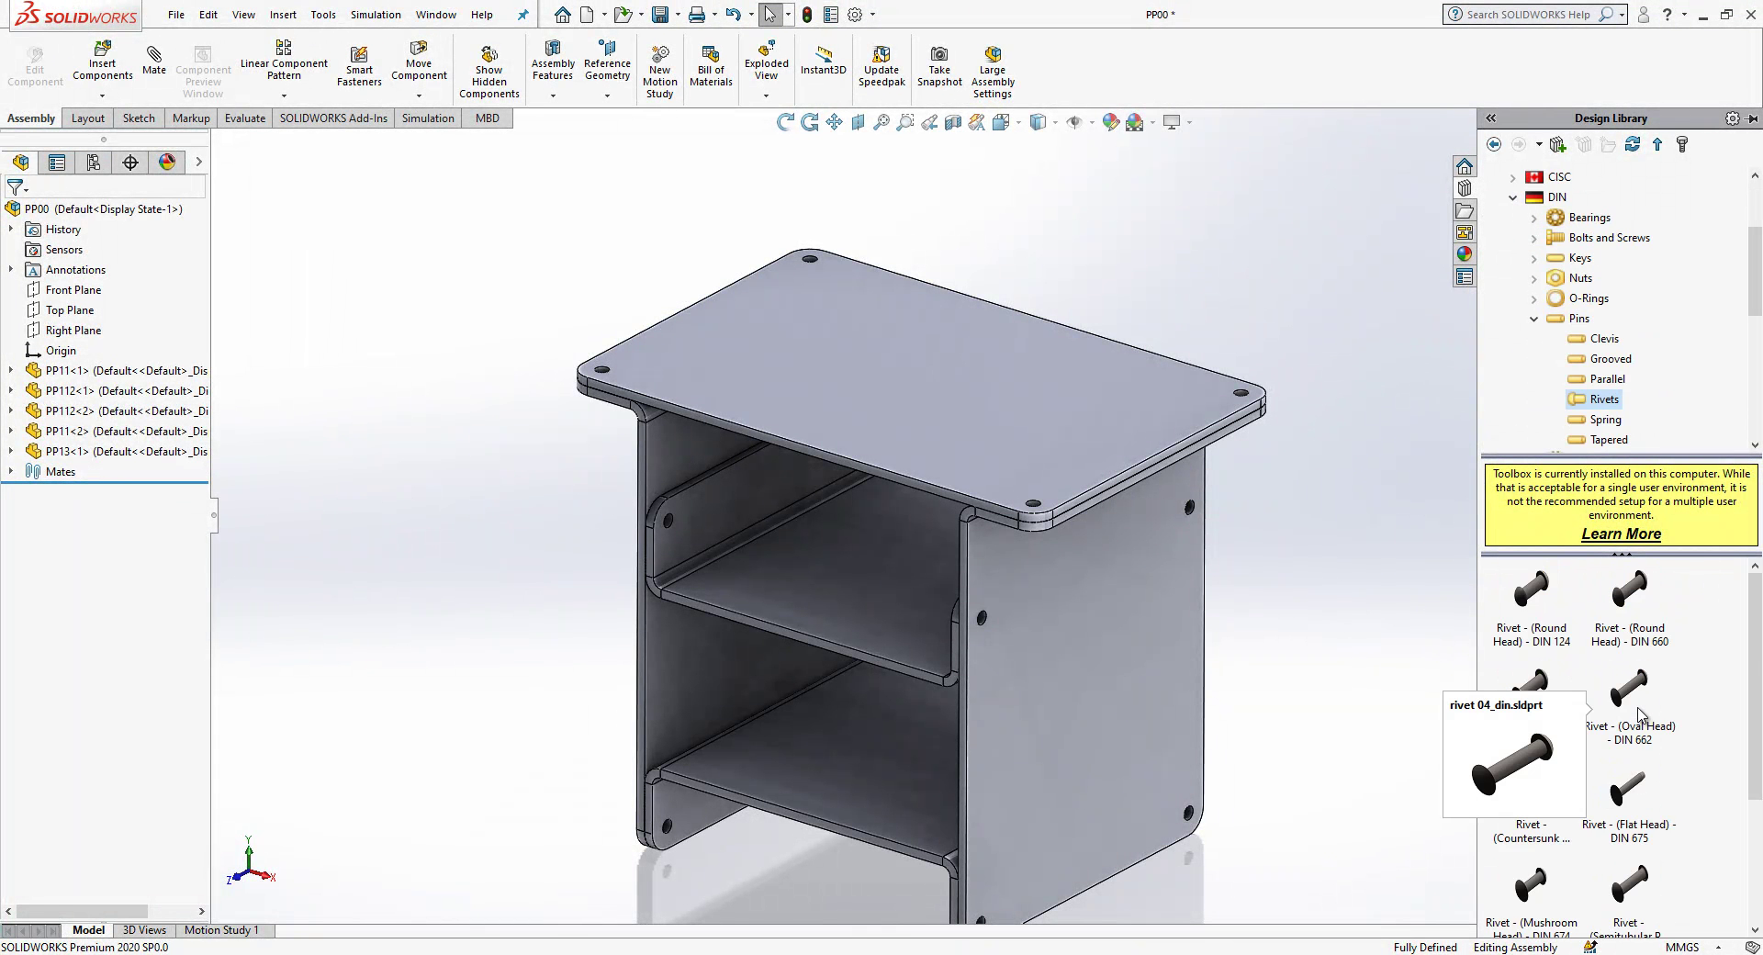
scroll(1642, 730, "down", 3)
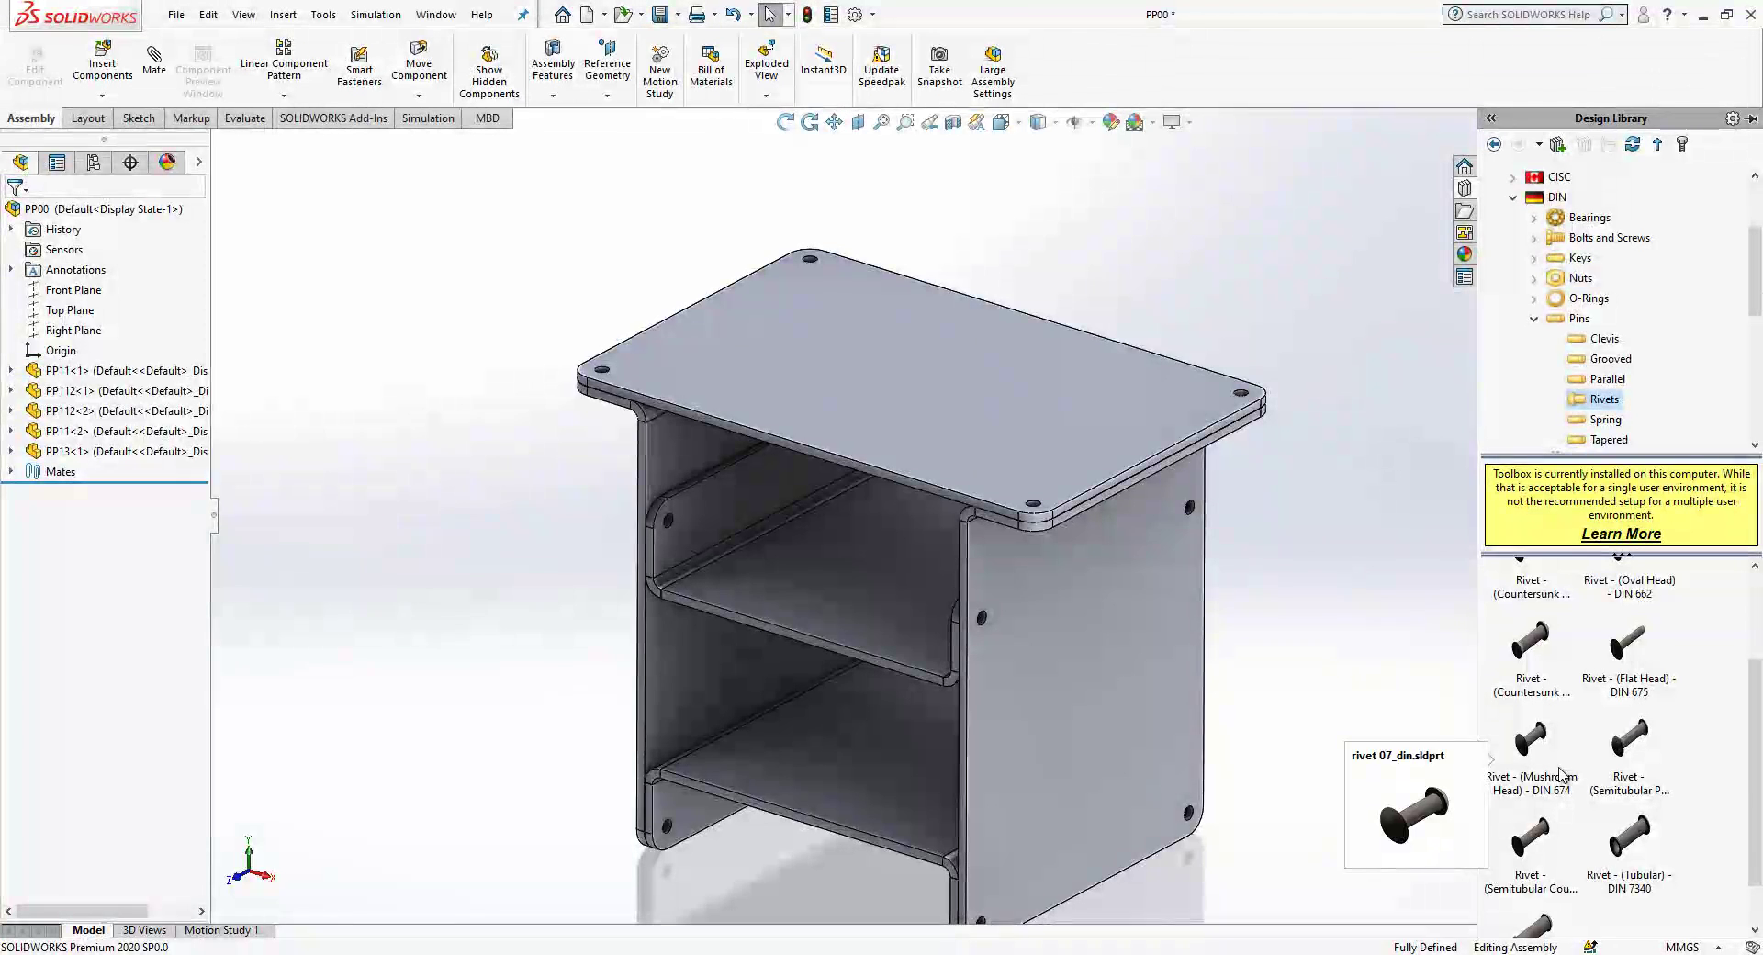
left_click(1549, 888)
left_click(1625, 867)
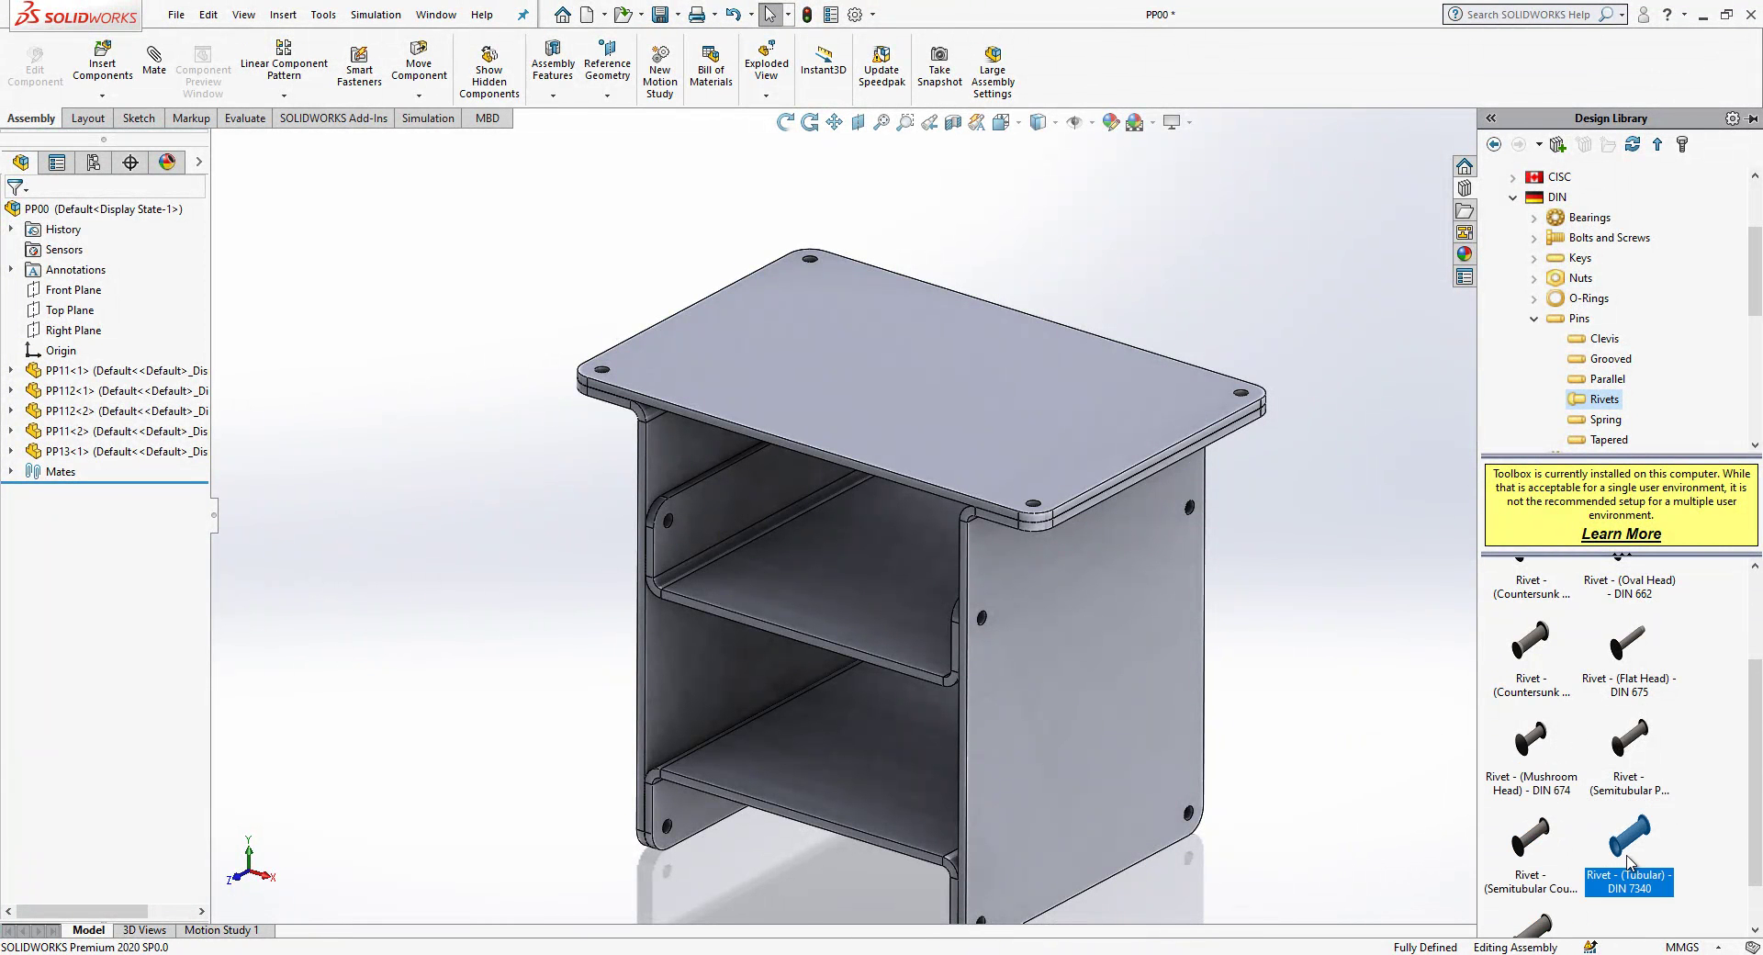
right_click(1628, 860)
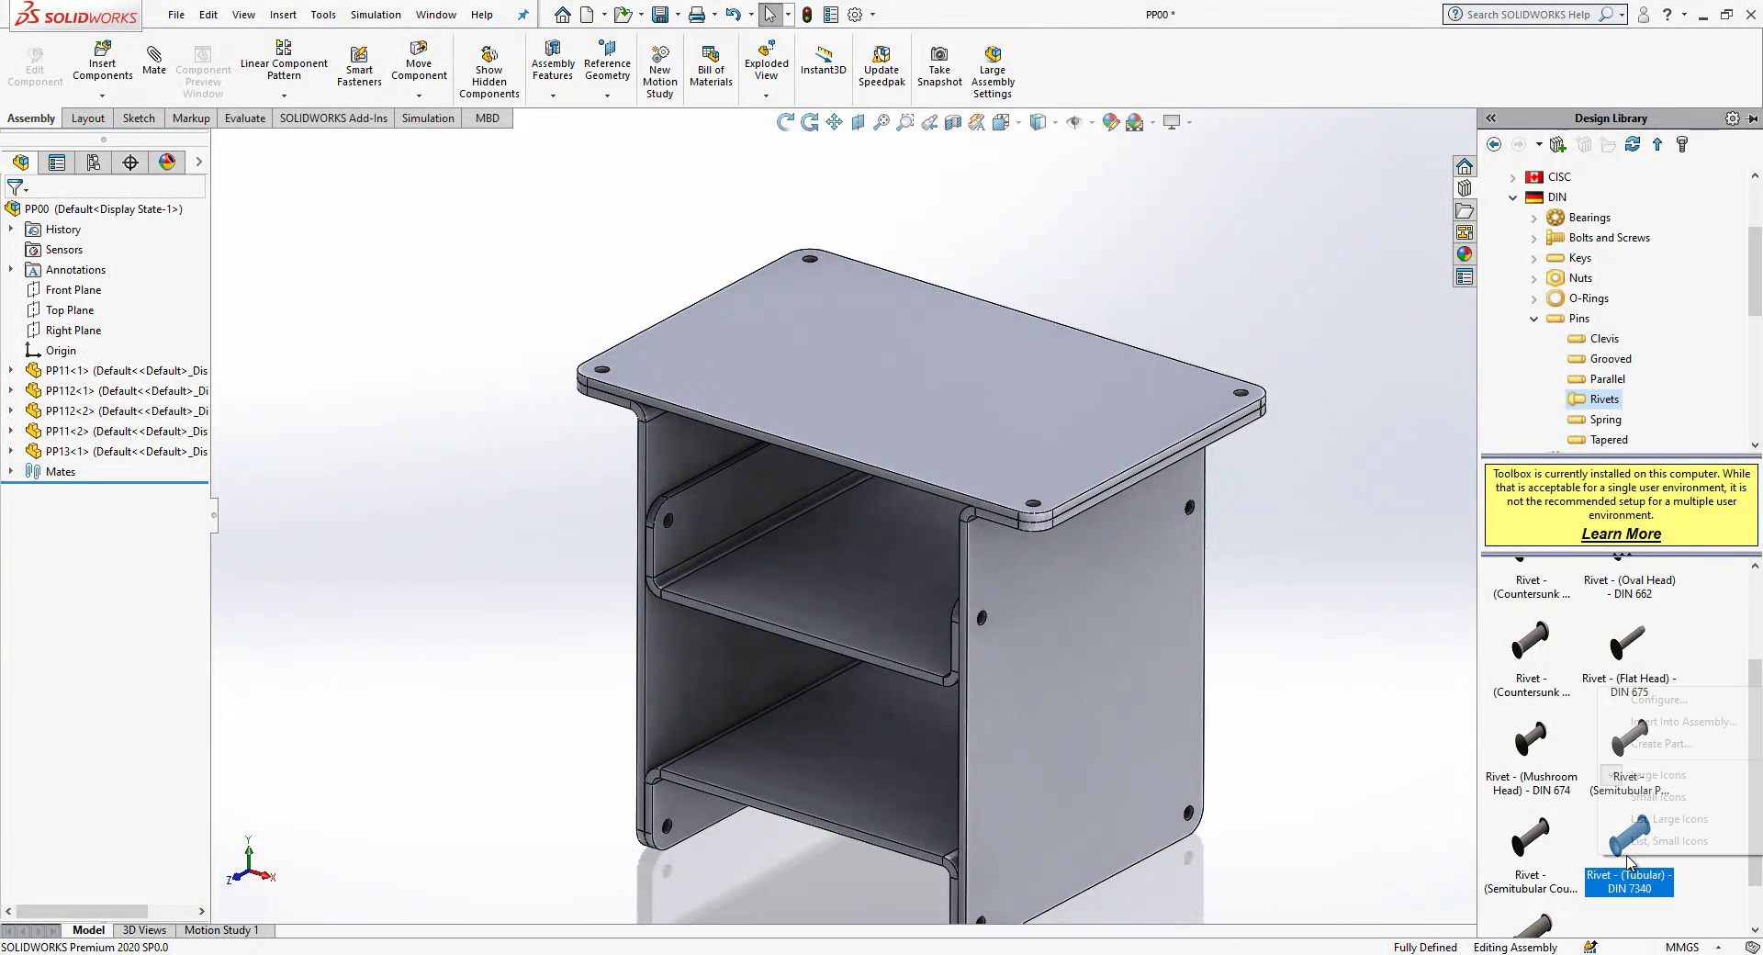
left_click(1654, 745)
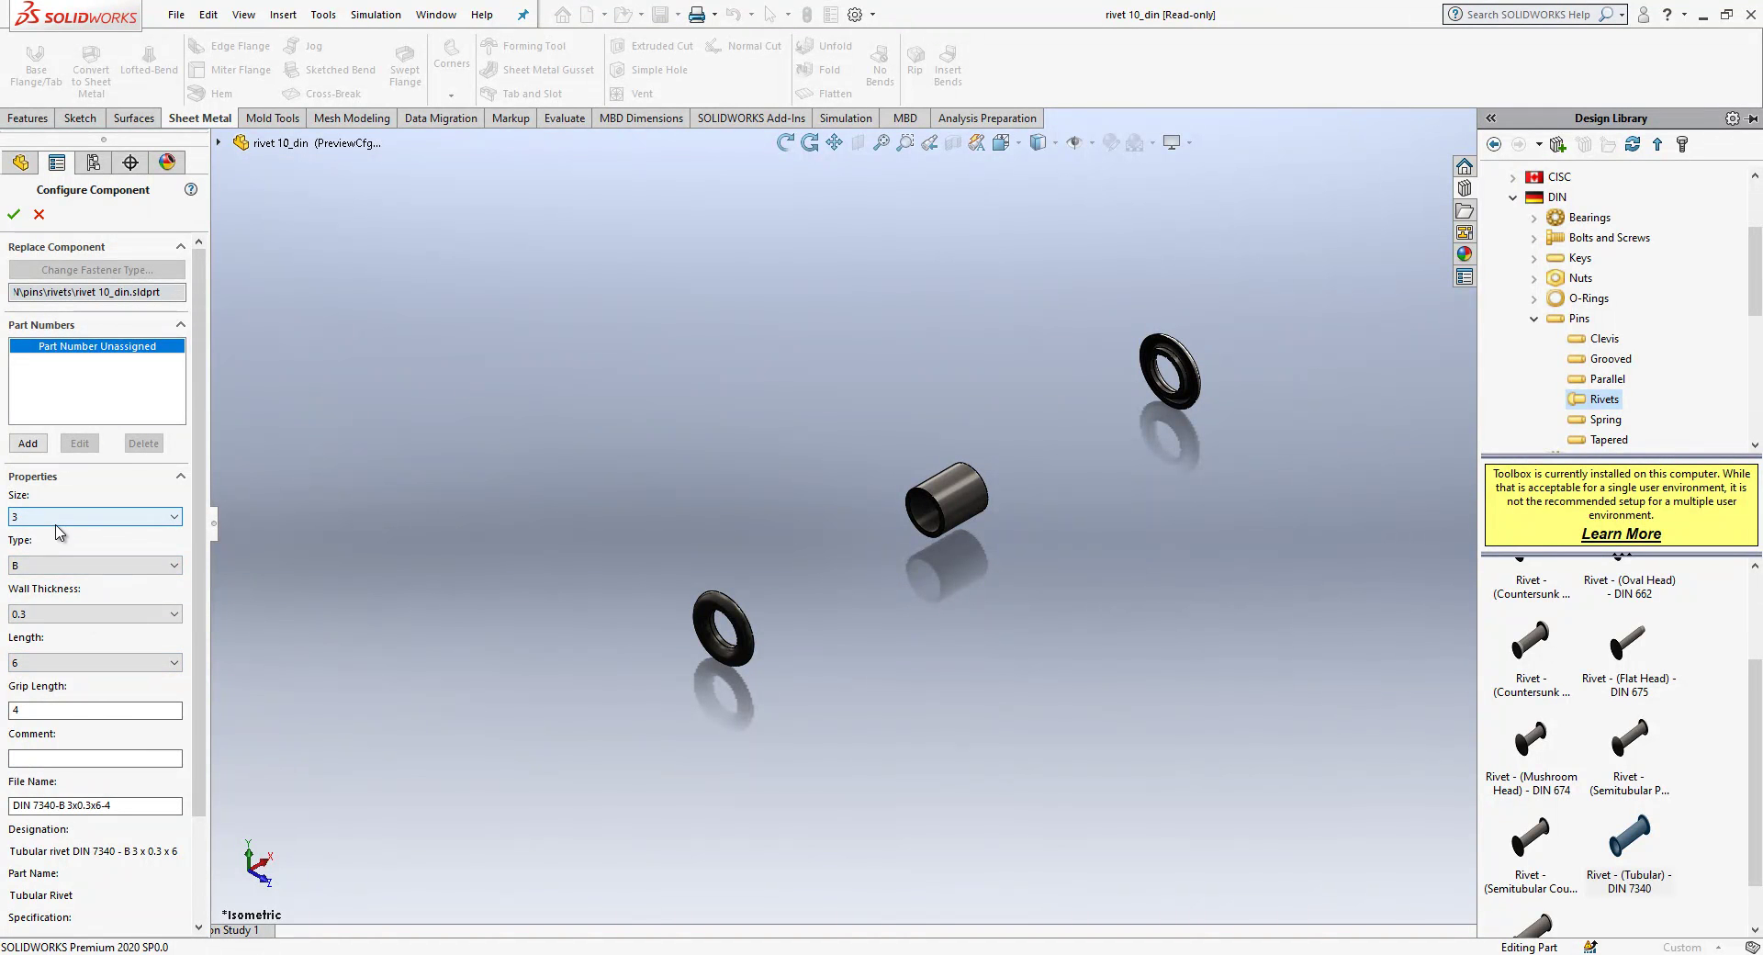
Step: Inspect the rivet and start inserting the DIN 7340-B rivet as a component
left_click(43, 566)
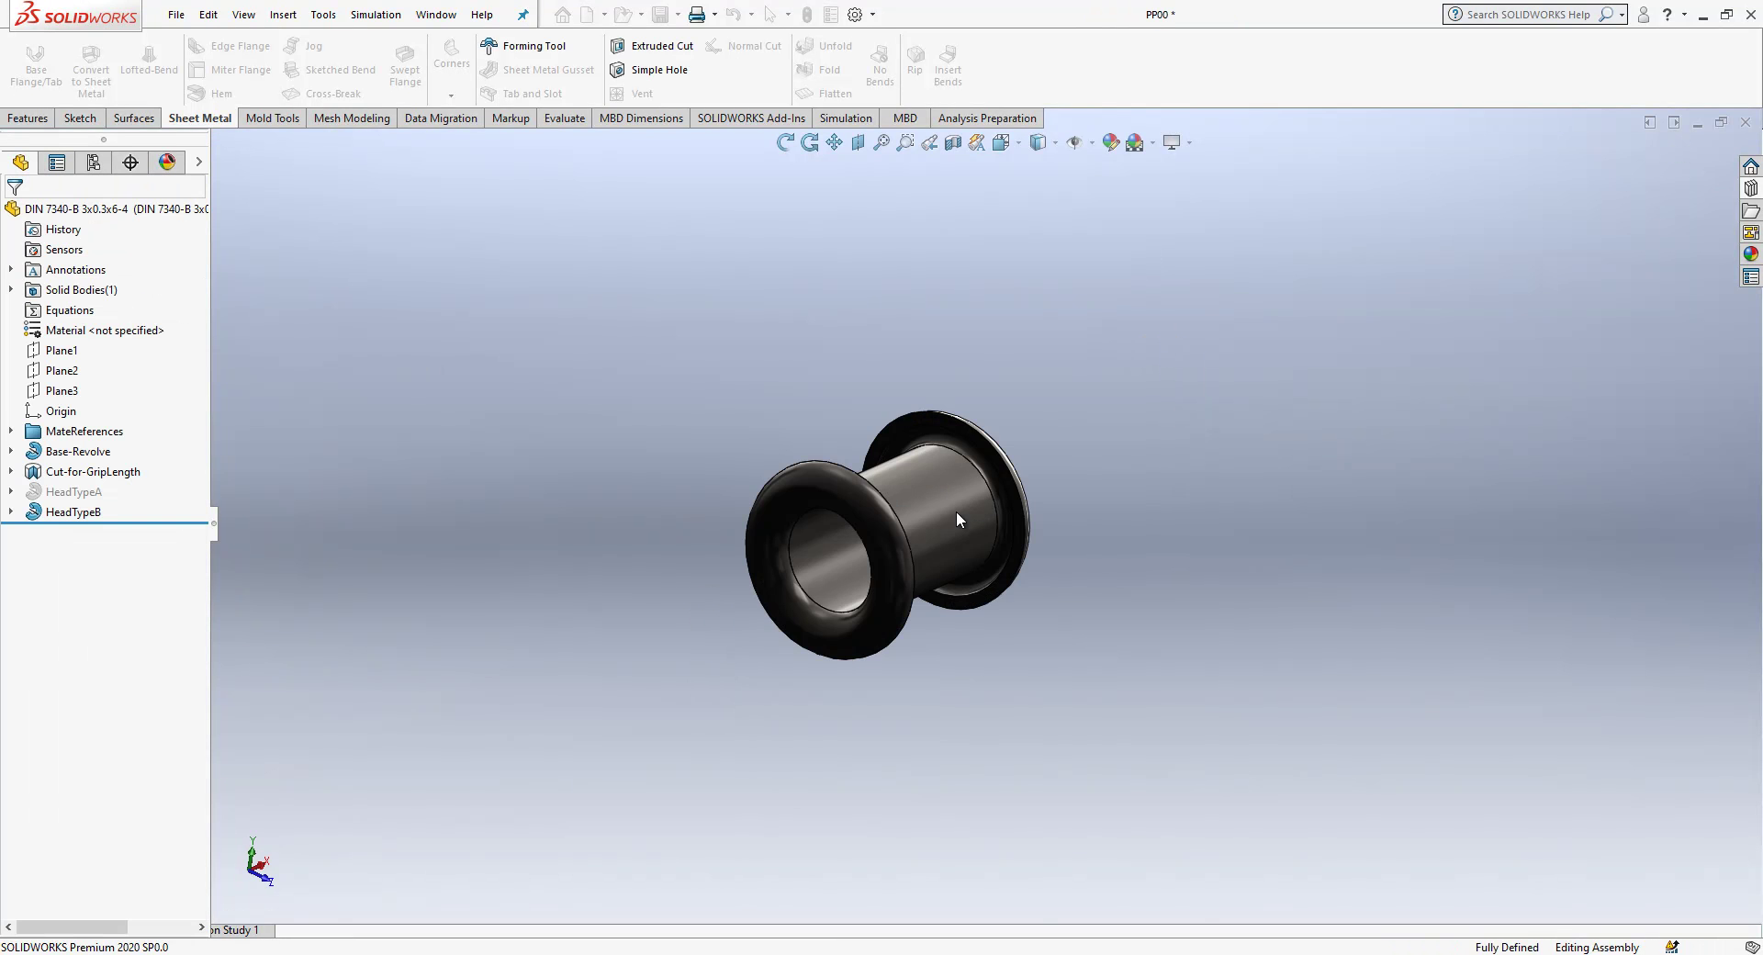
middle_click_drag(956, 510, 905, 560)
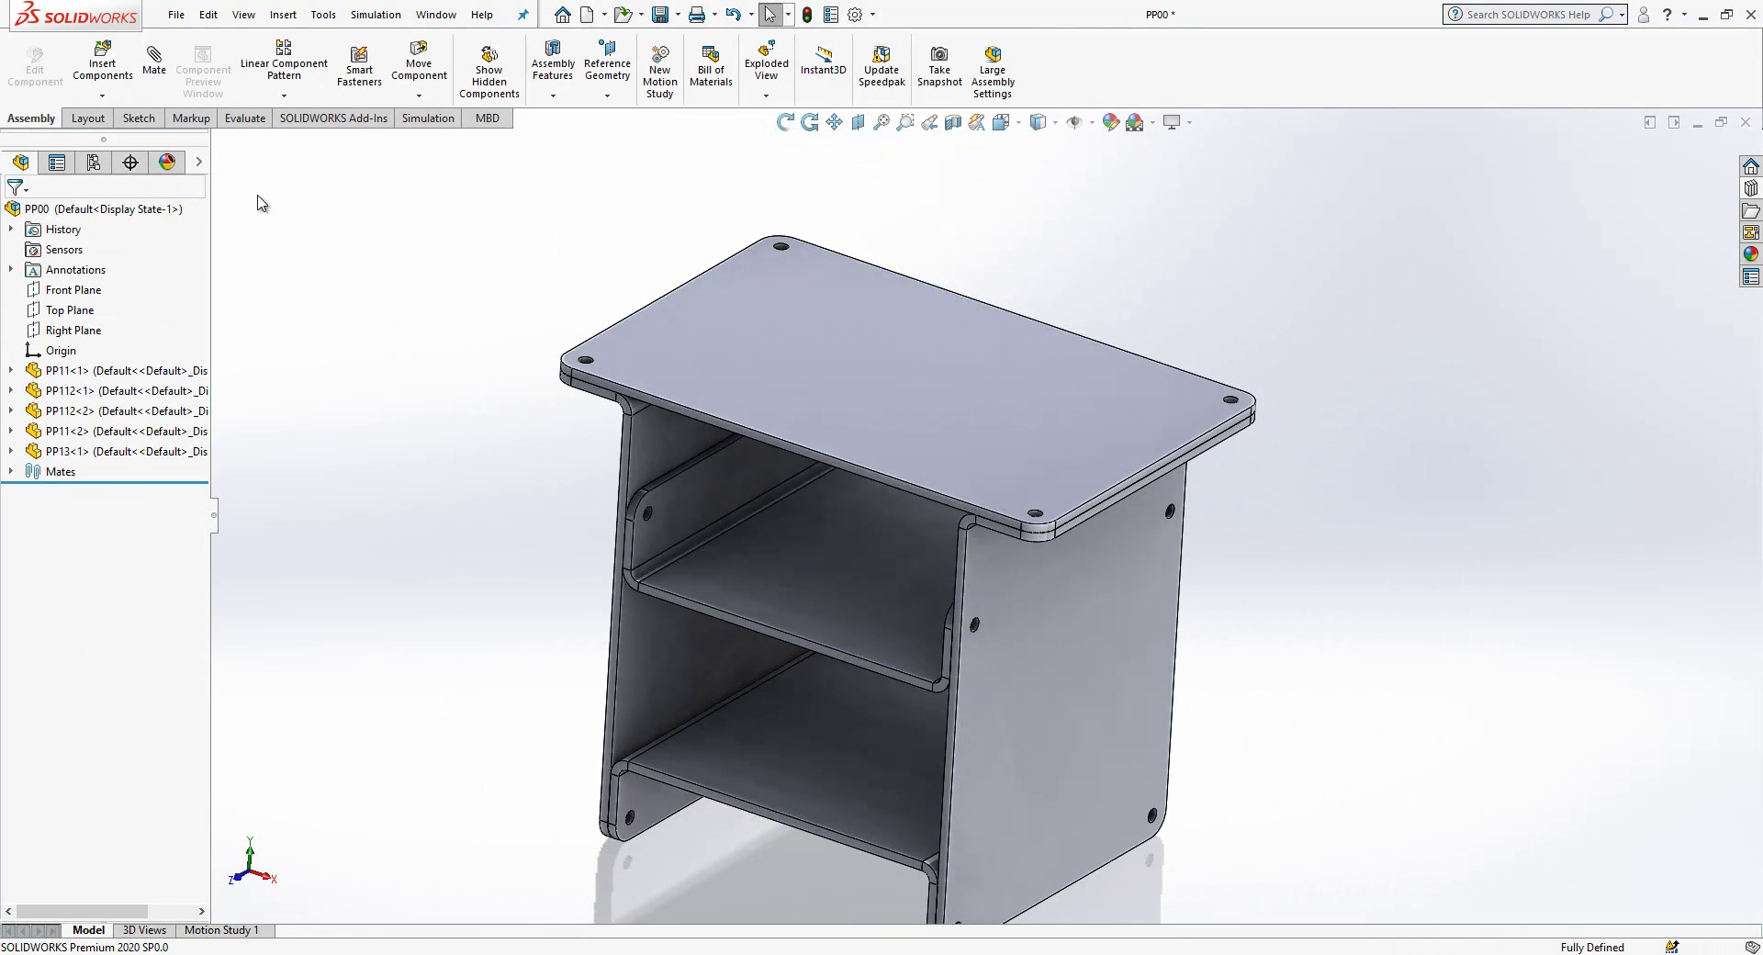
left_click(94, 81)
left_click(136, 421)
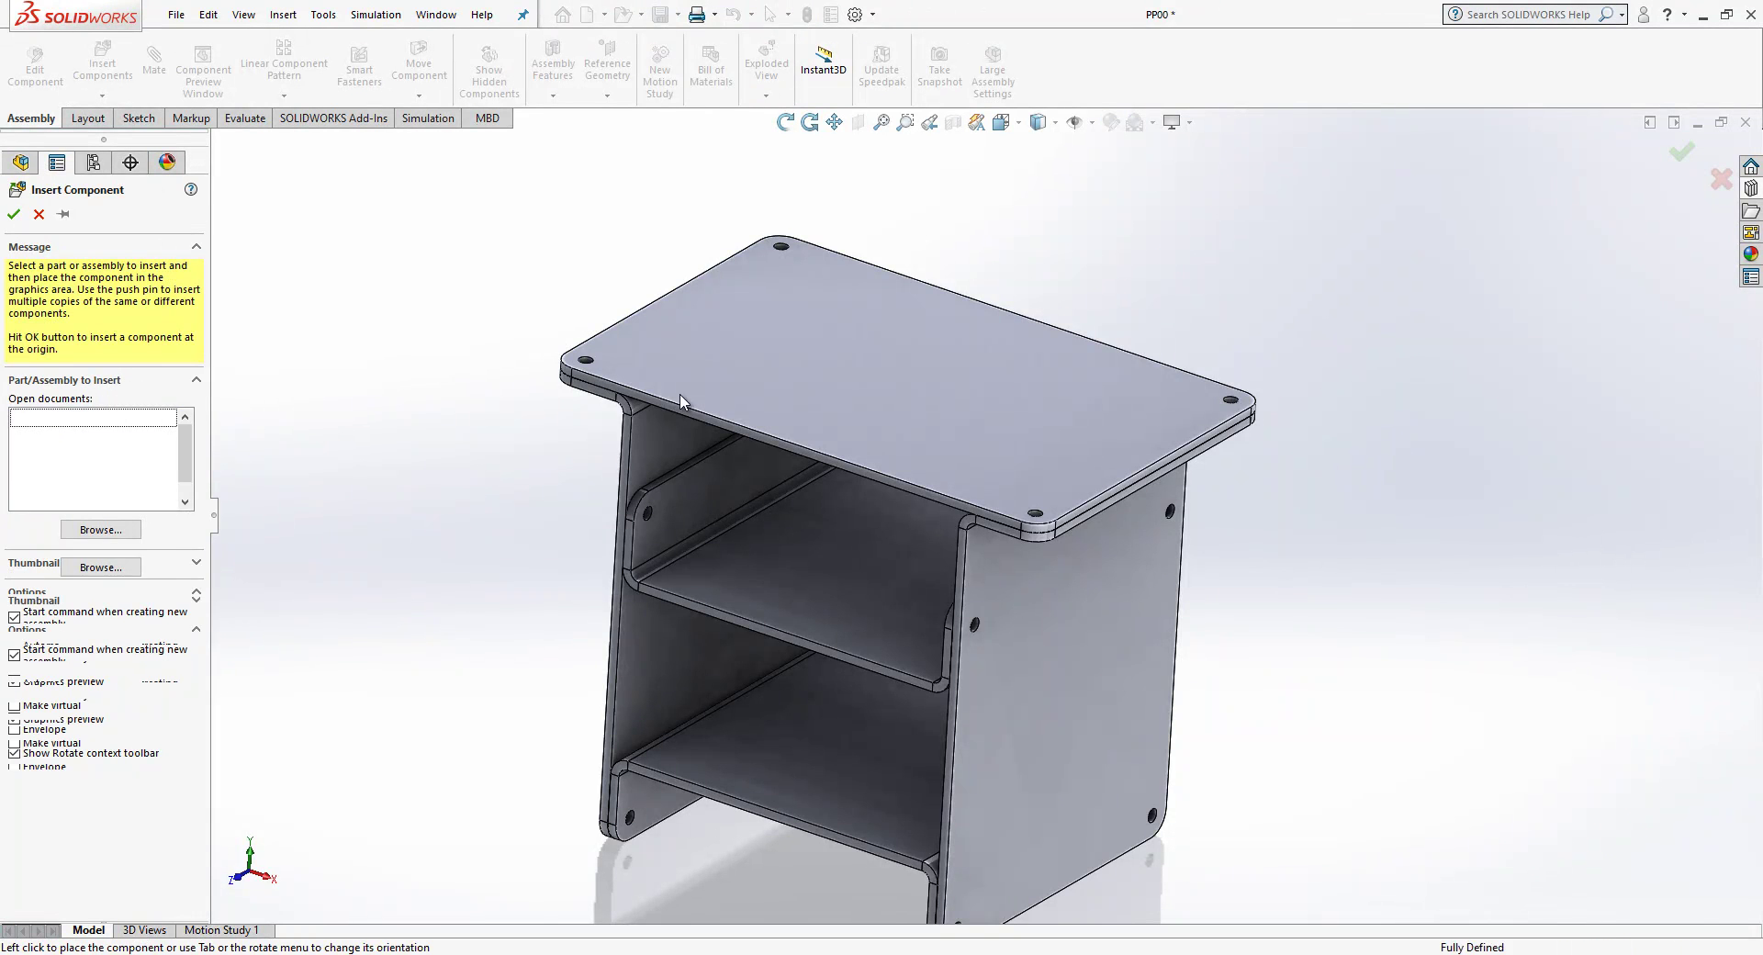
scroll(1038, 519, "down", 8)
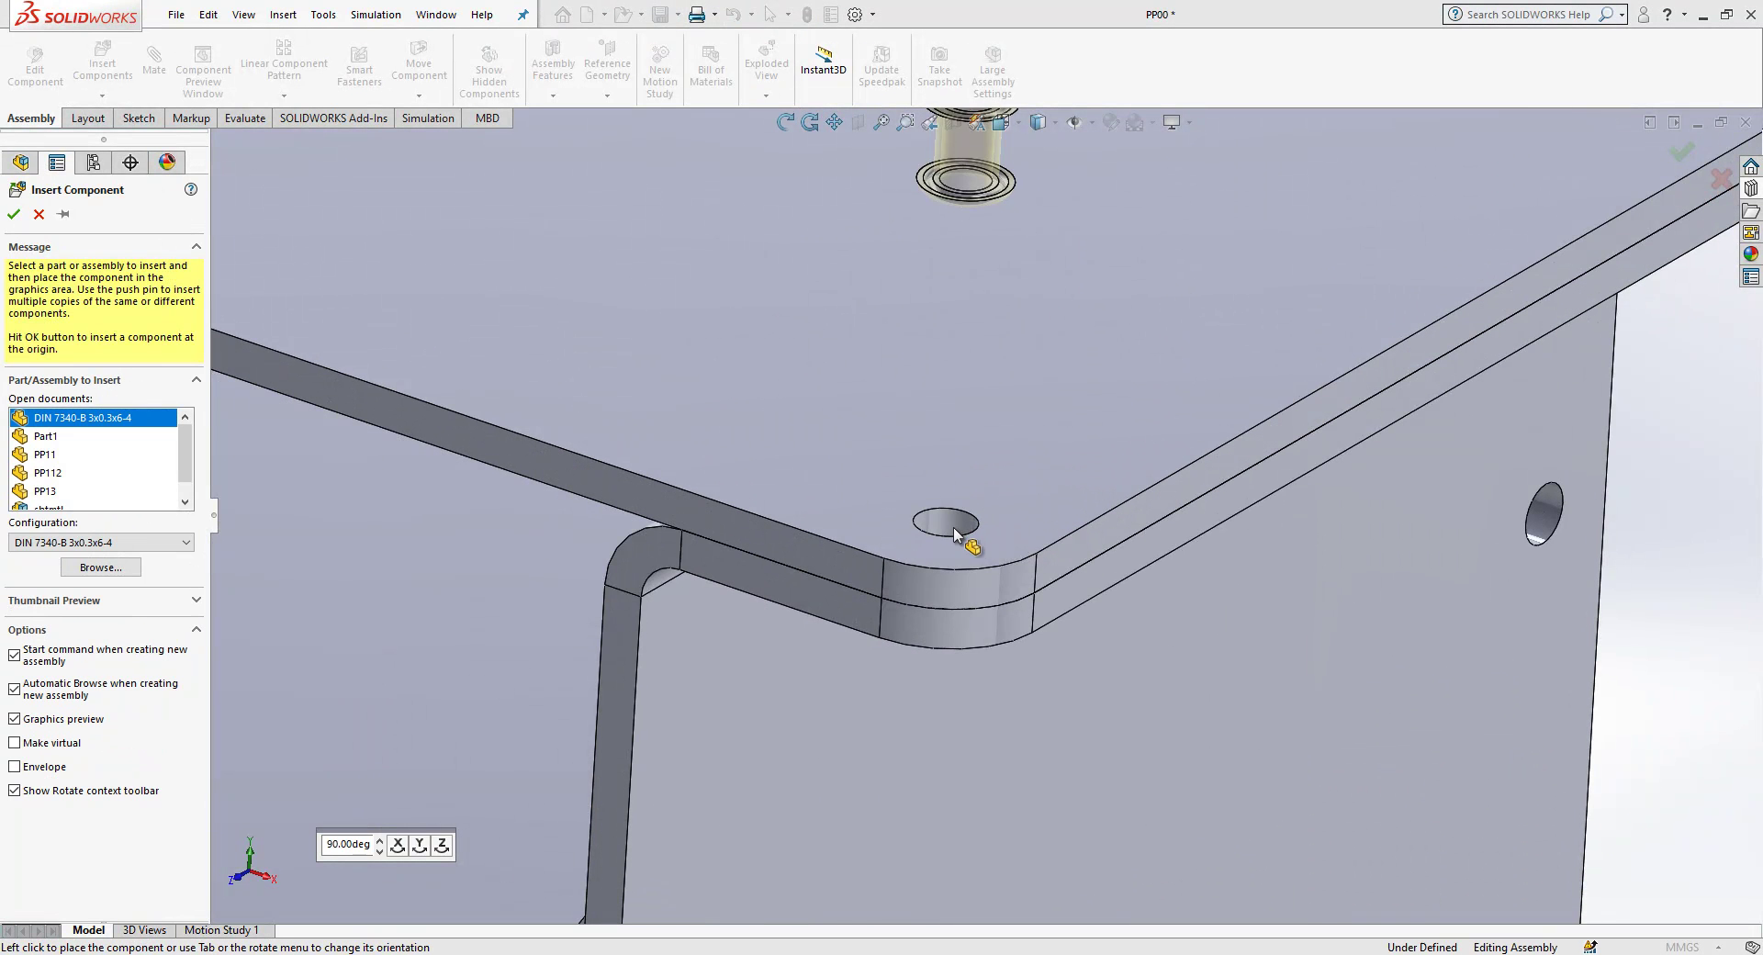
scroll(951, 525, "up", 5)
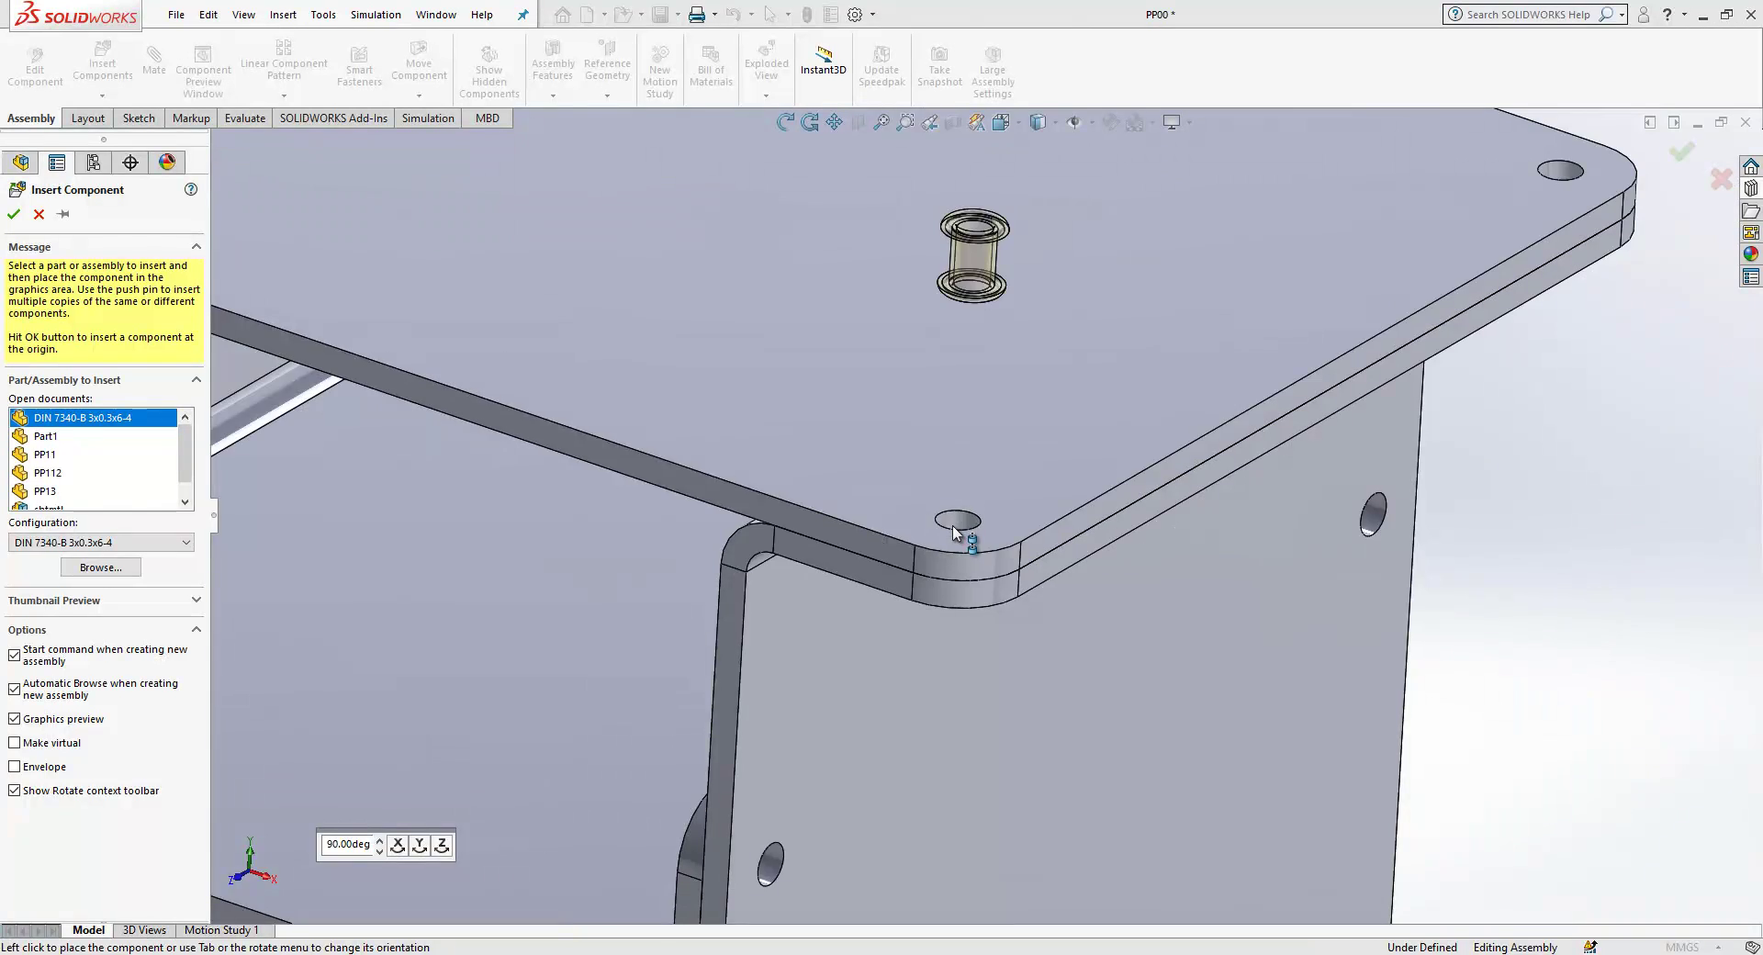
Step: Cancel the rivet insertion and open the Design Library's Toolbox DIN rivets
key("Escape")
scroll(1616, 320, "down", 3)
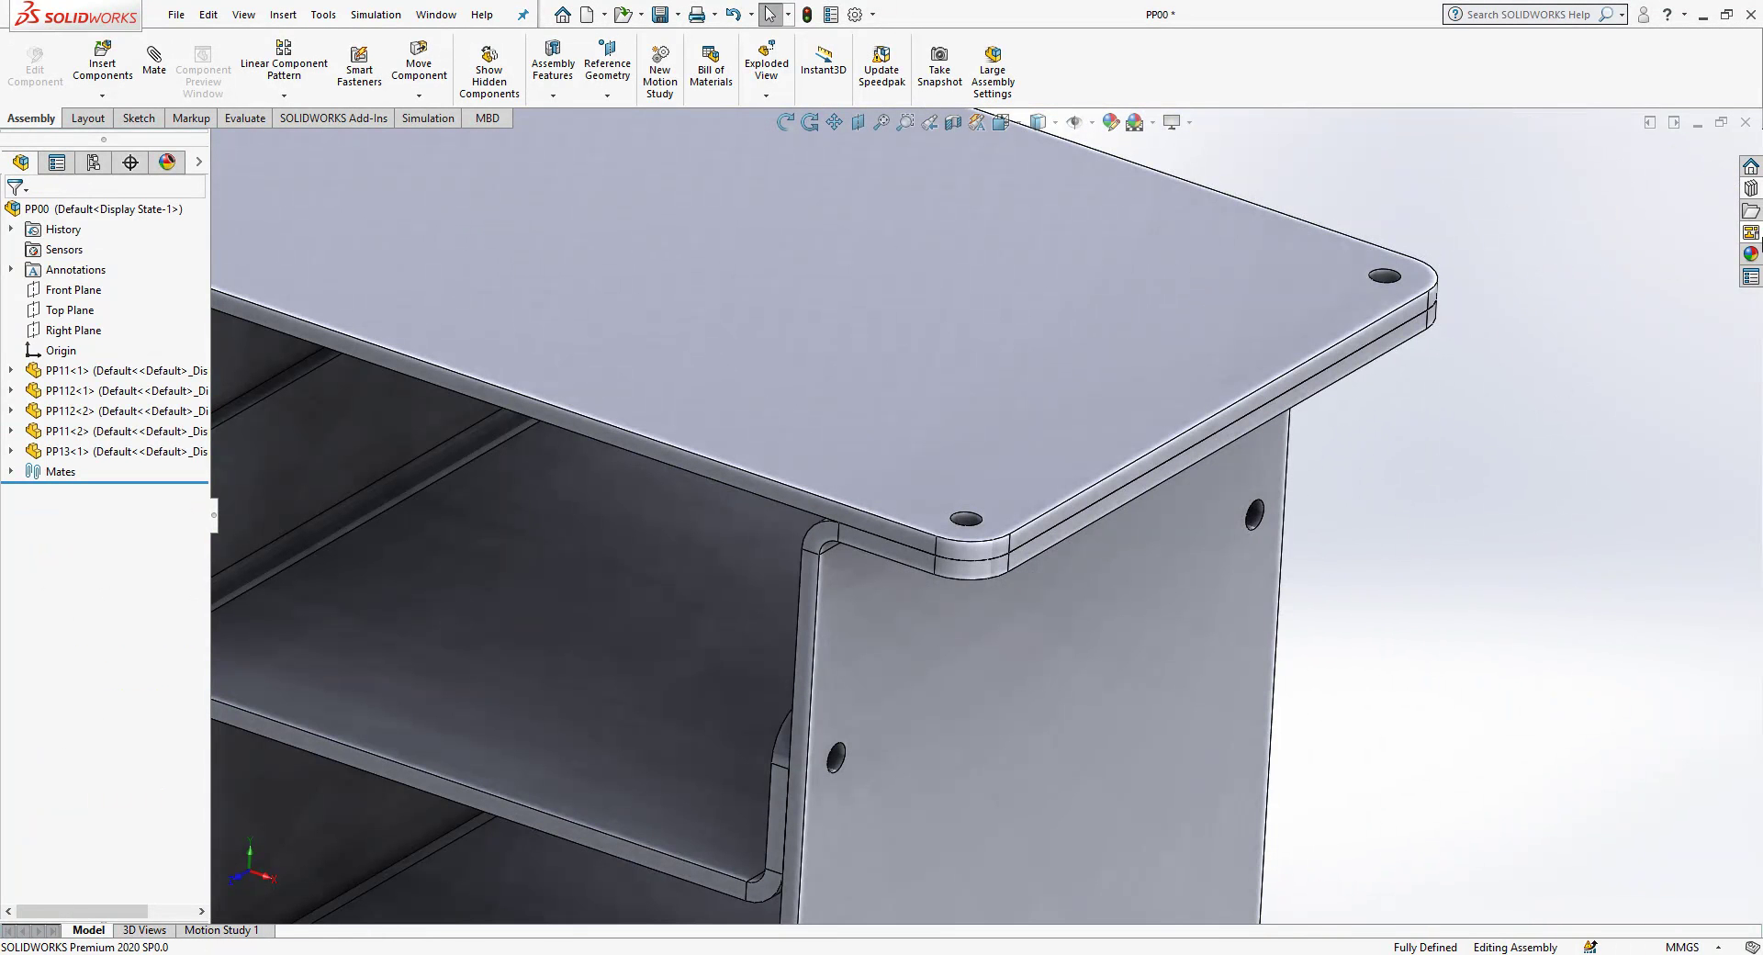
left_click(1750, 188)
Step: Create a DIN 7340 tubular rivet part: size 3, wall thickness 0.3, length 6
right_click(1628, 831)
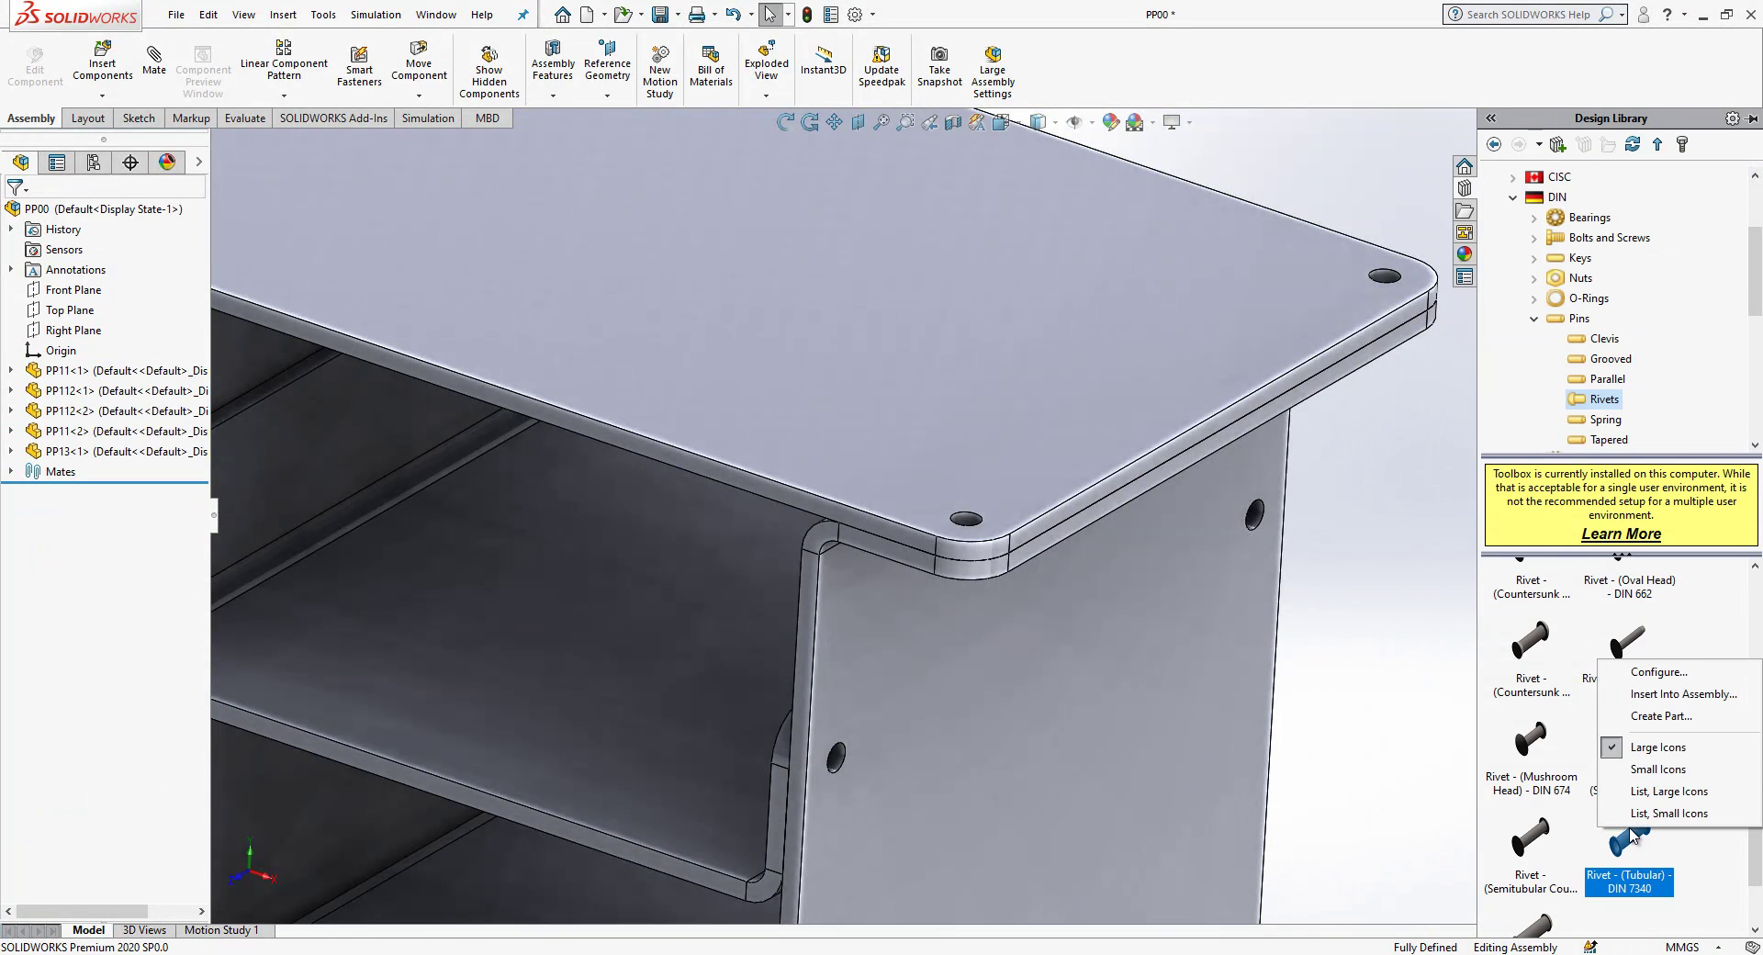
left_click(1684, 716)
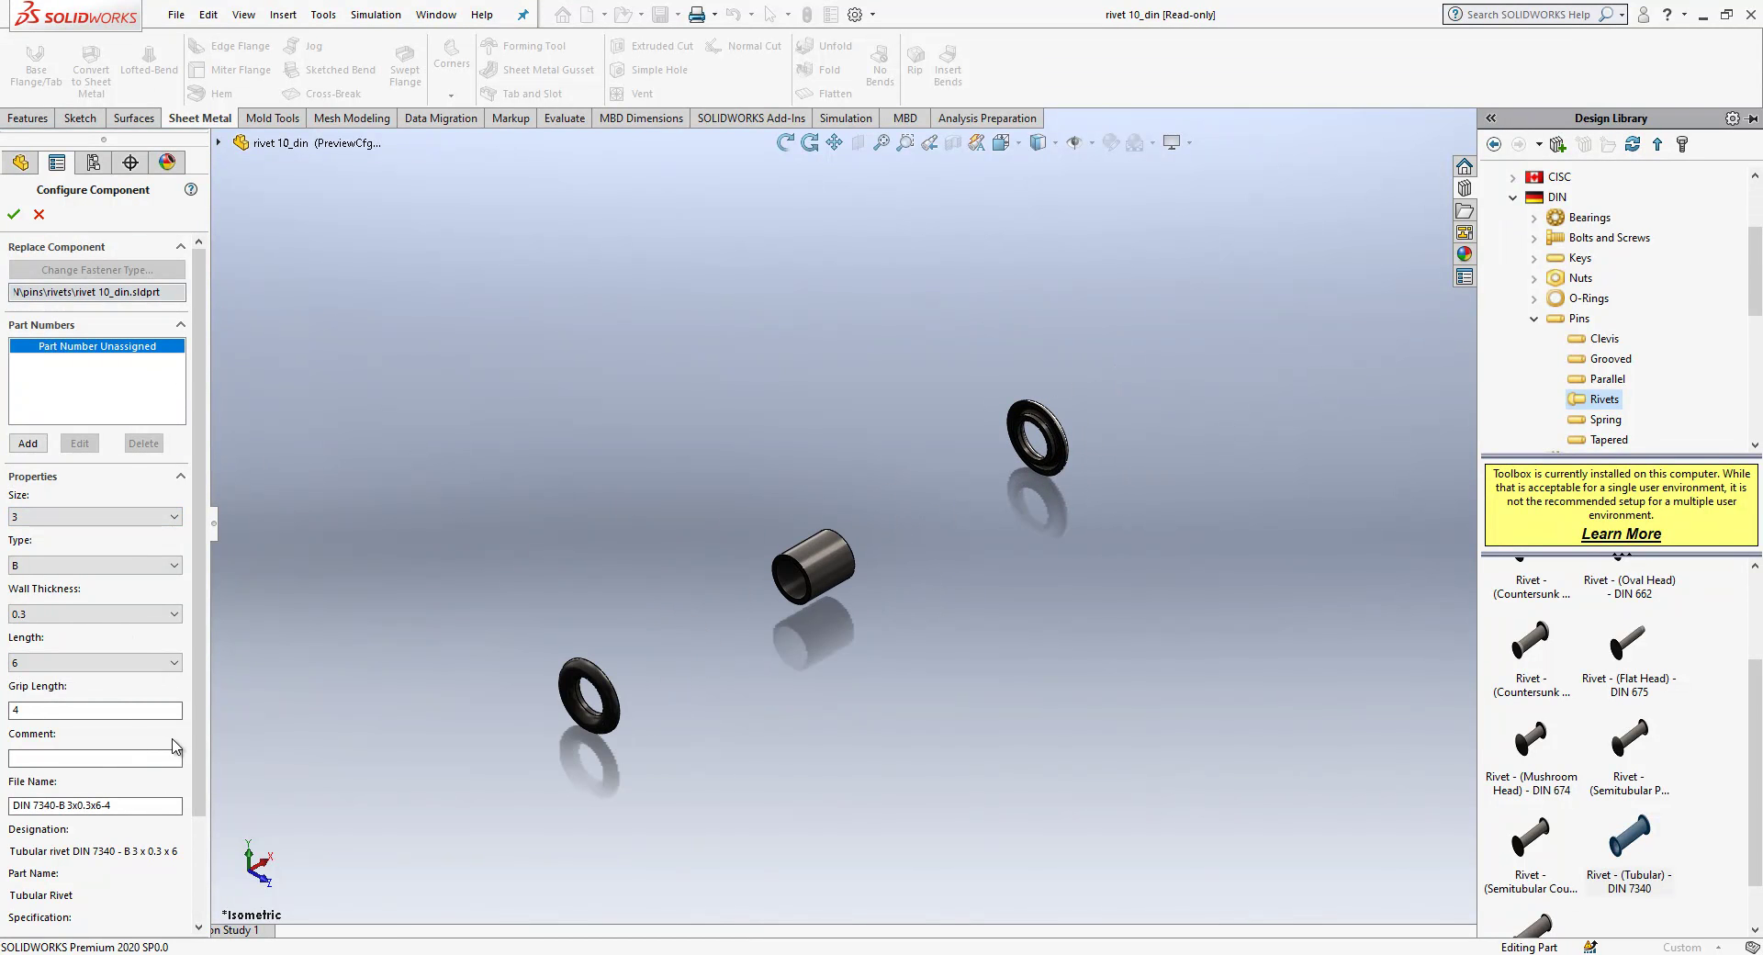
left_click(114, 613)
left_click(96, 630)
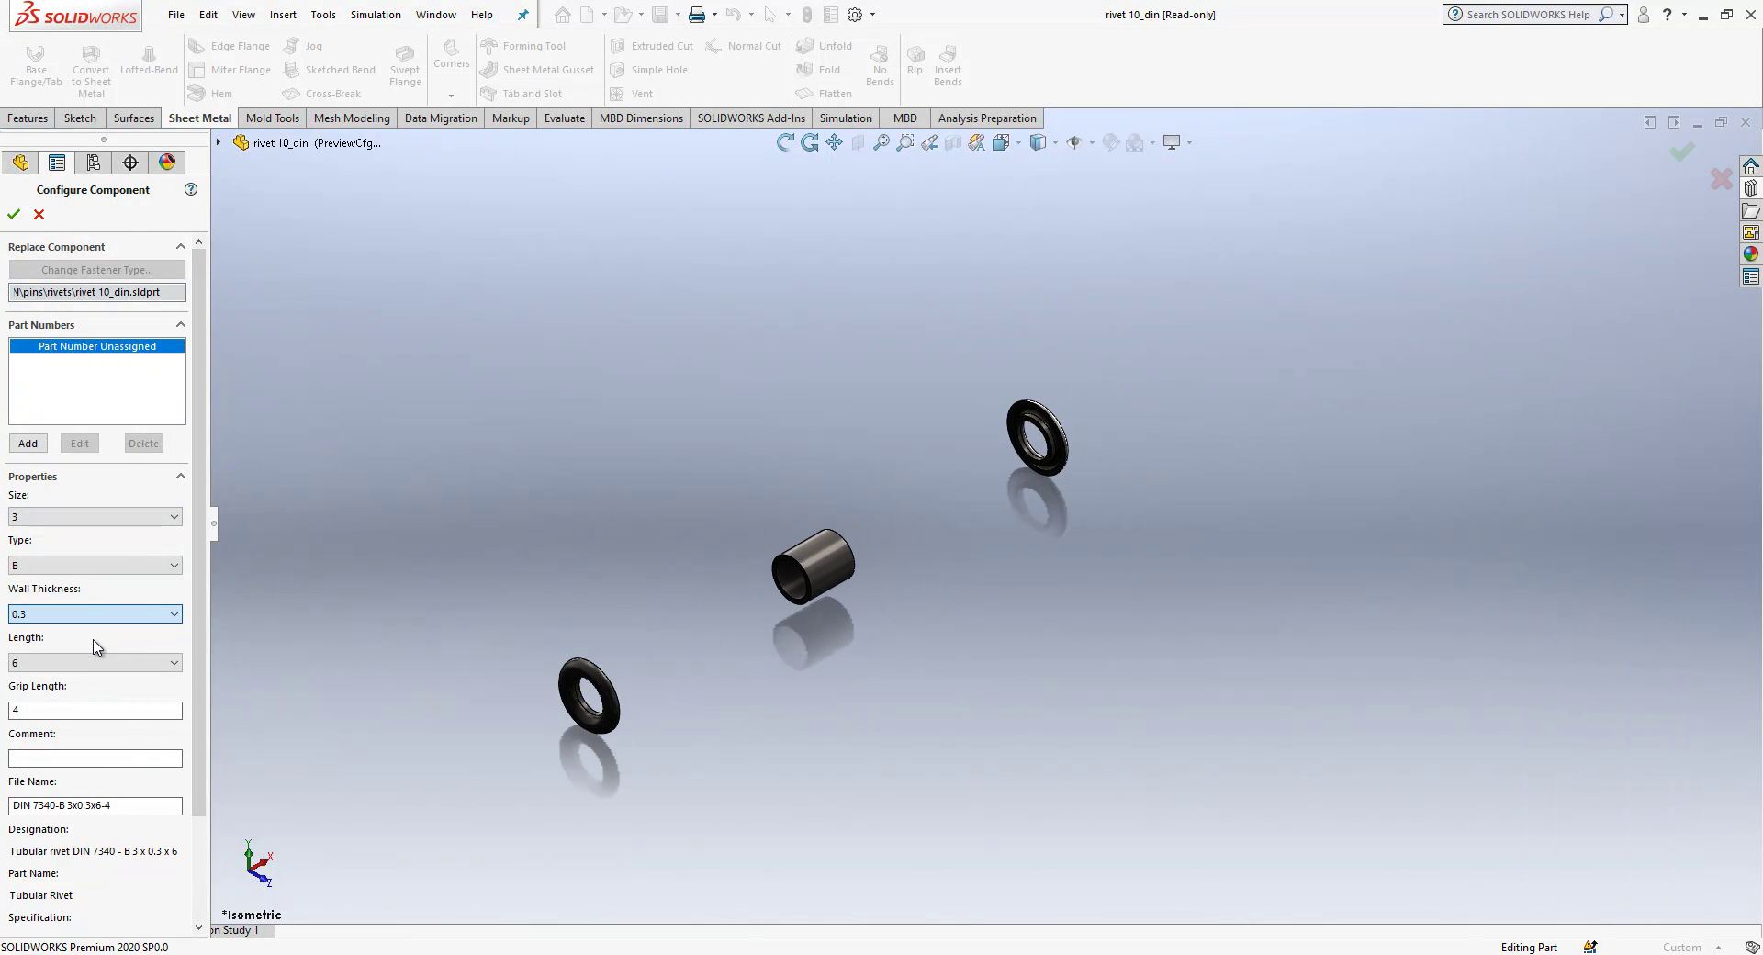
left_click(107, 615)
left_click(104, 653)
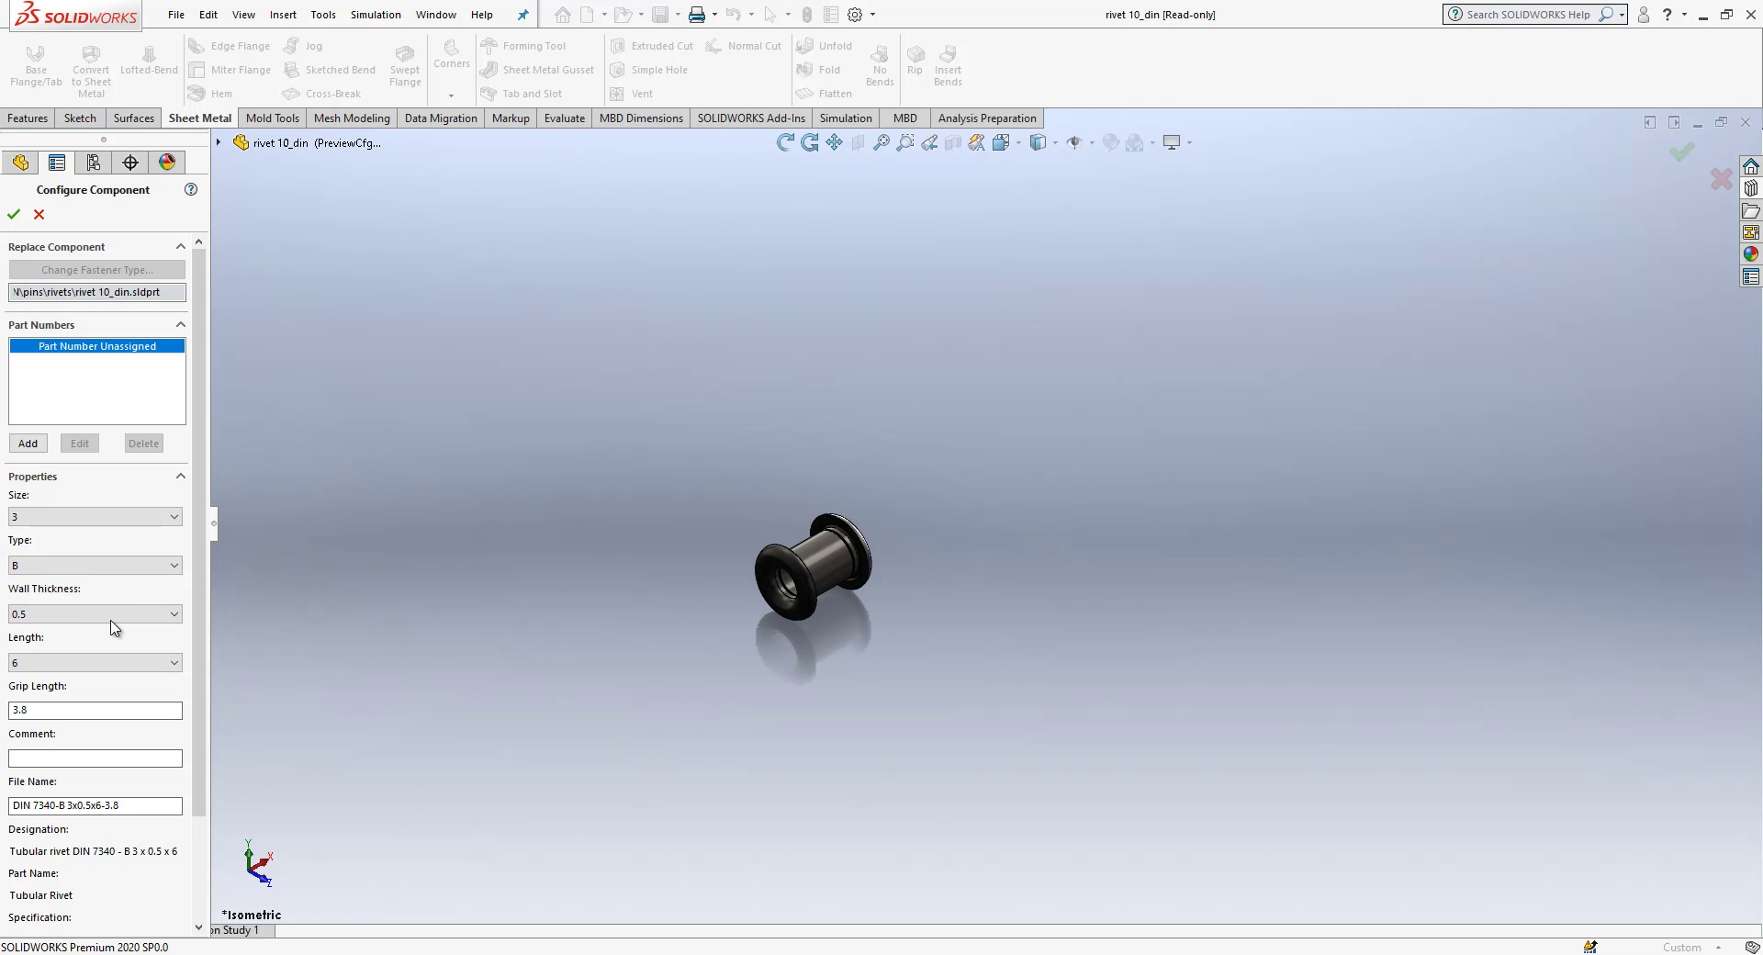
left_click(112, 617)
left_click(104, 640)
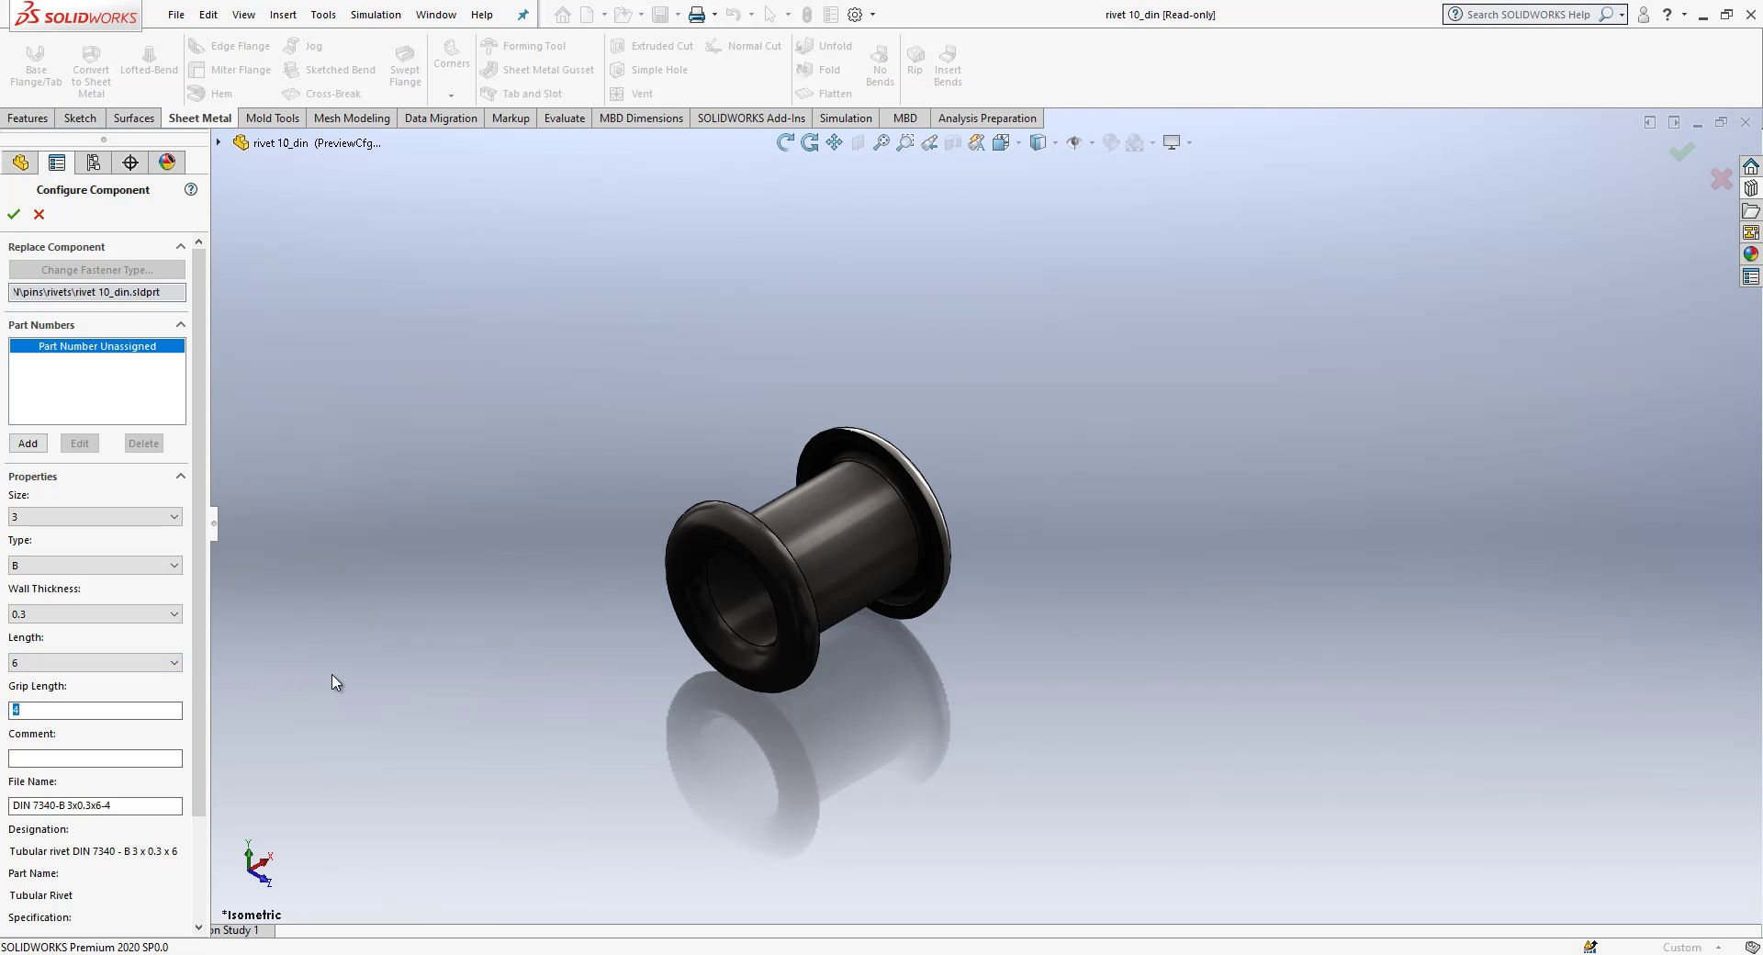
left_click(15, 215)
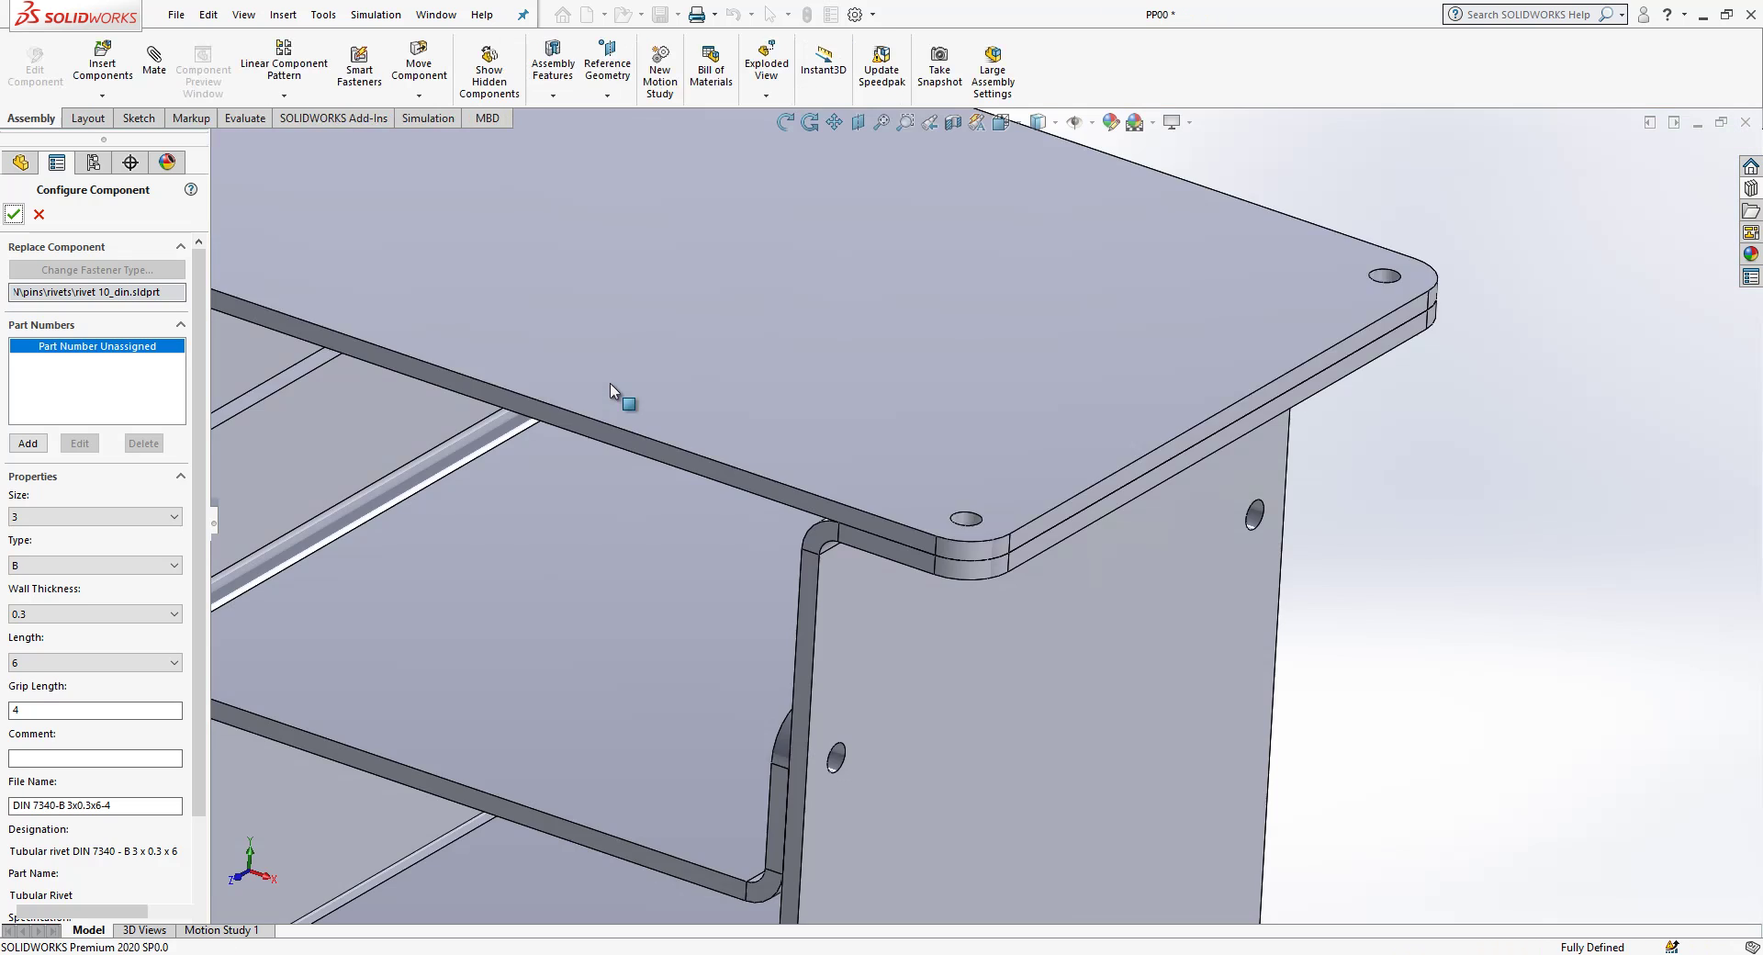
Step: Insert the DIN 7340-B 3x0.3x6-4 rivet into the top plate's front corner hole
left_click(102, 95)
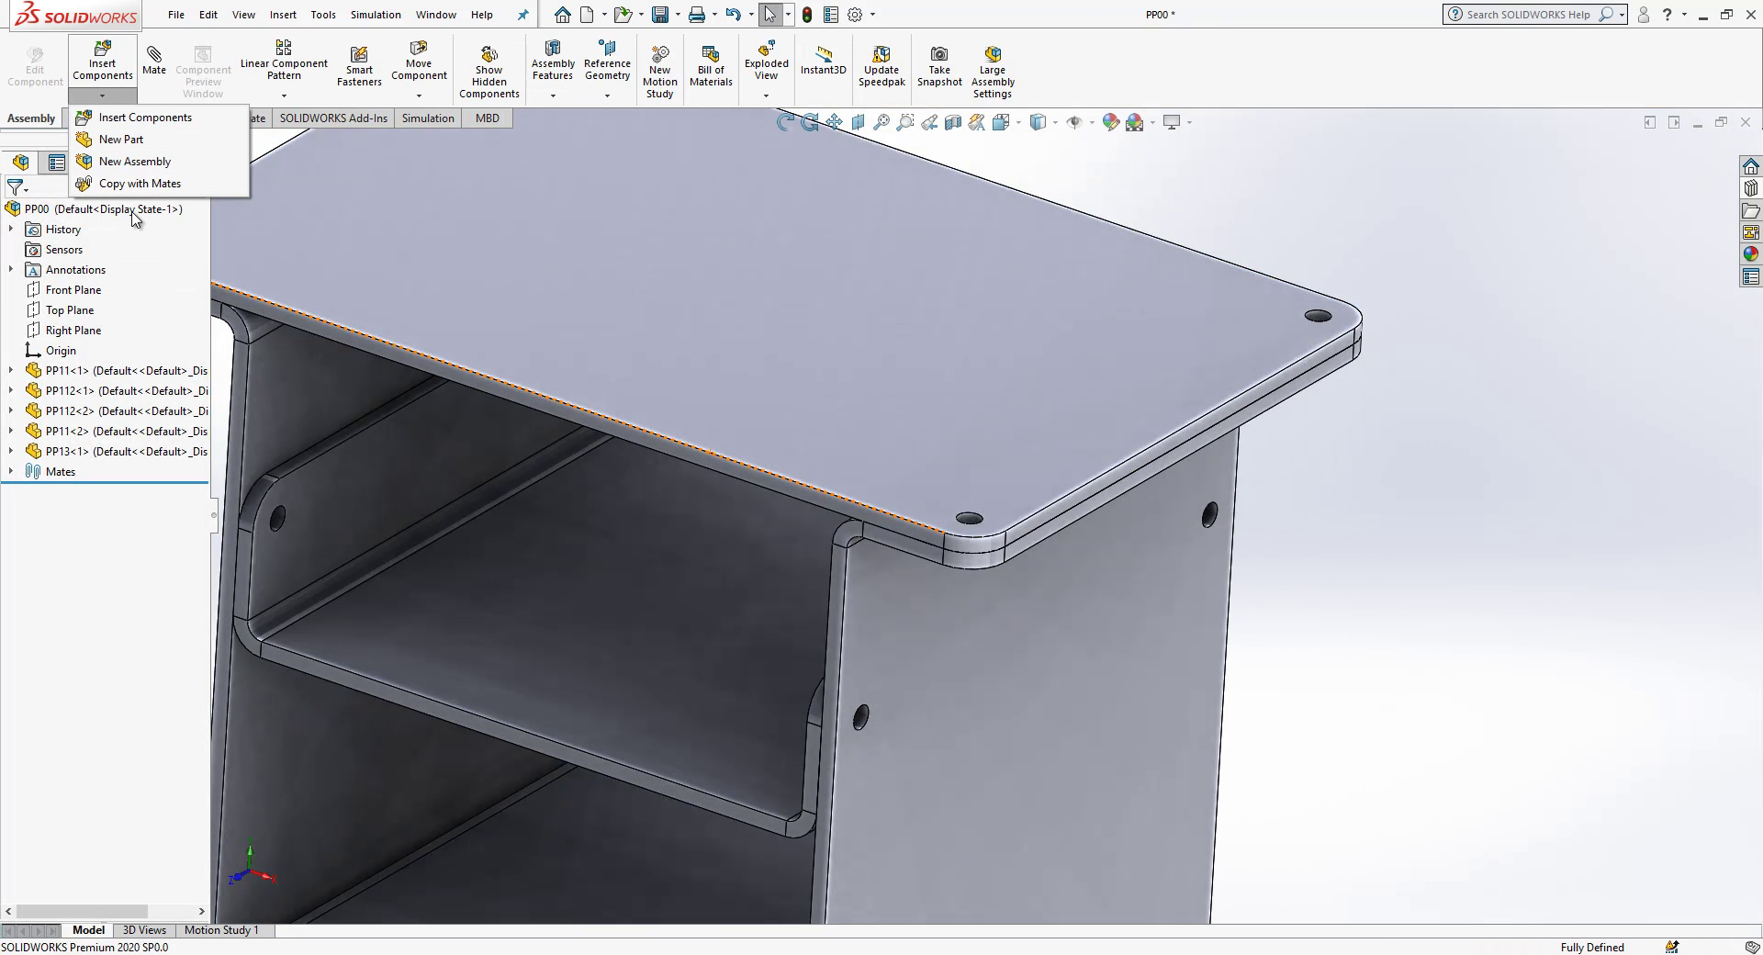
left_click(112, 79)
left_click(87, 418)
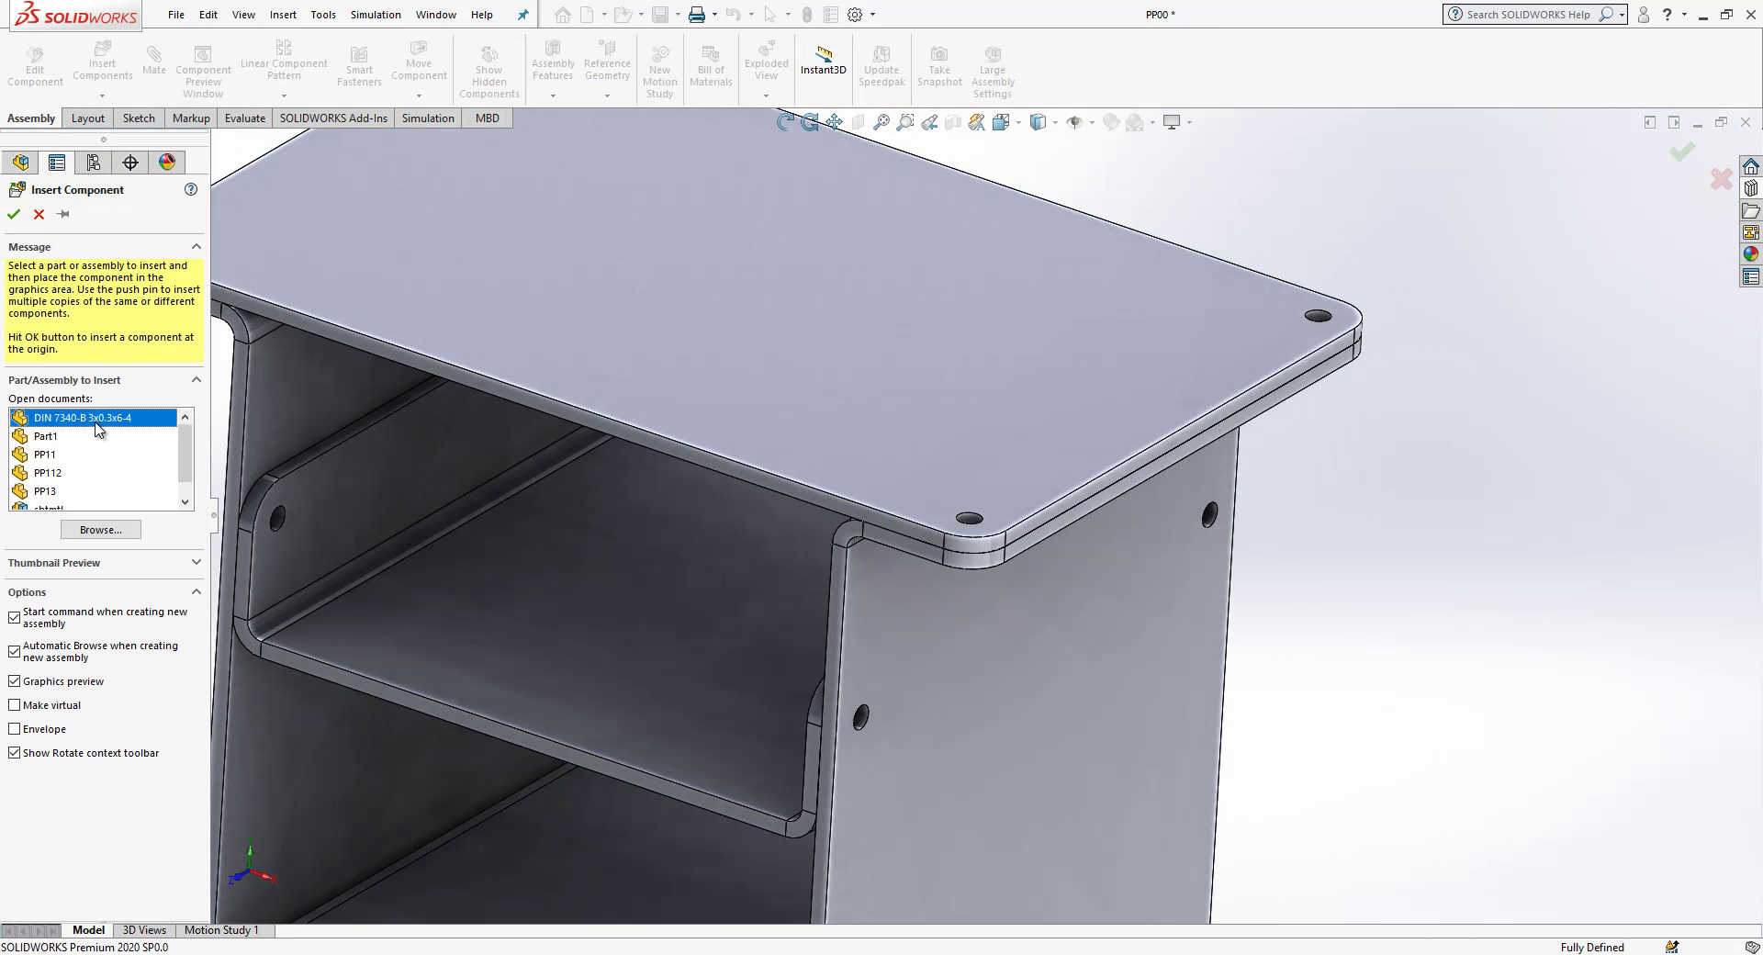
scroll(968, 528, "down", 4)
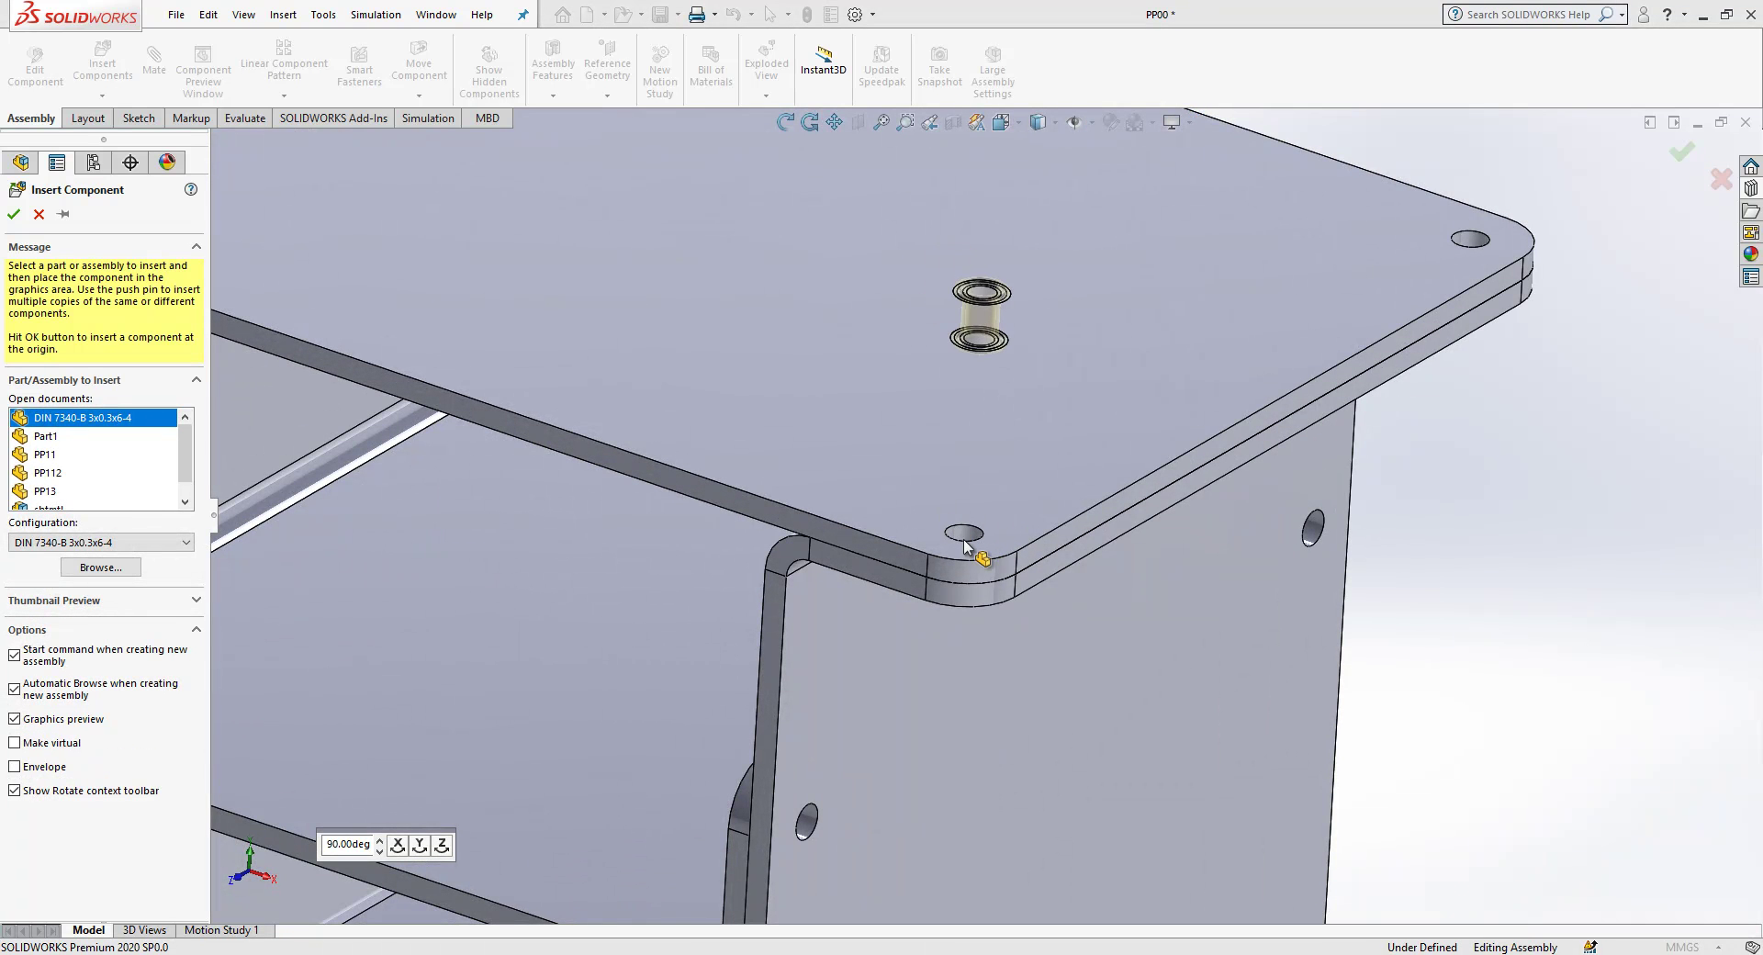
left_click(962, 532)
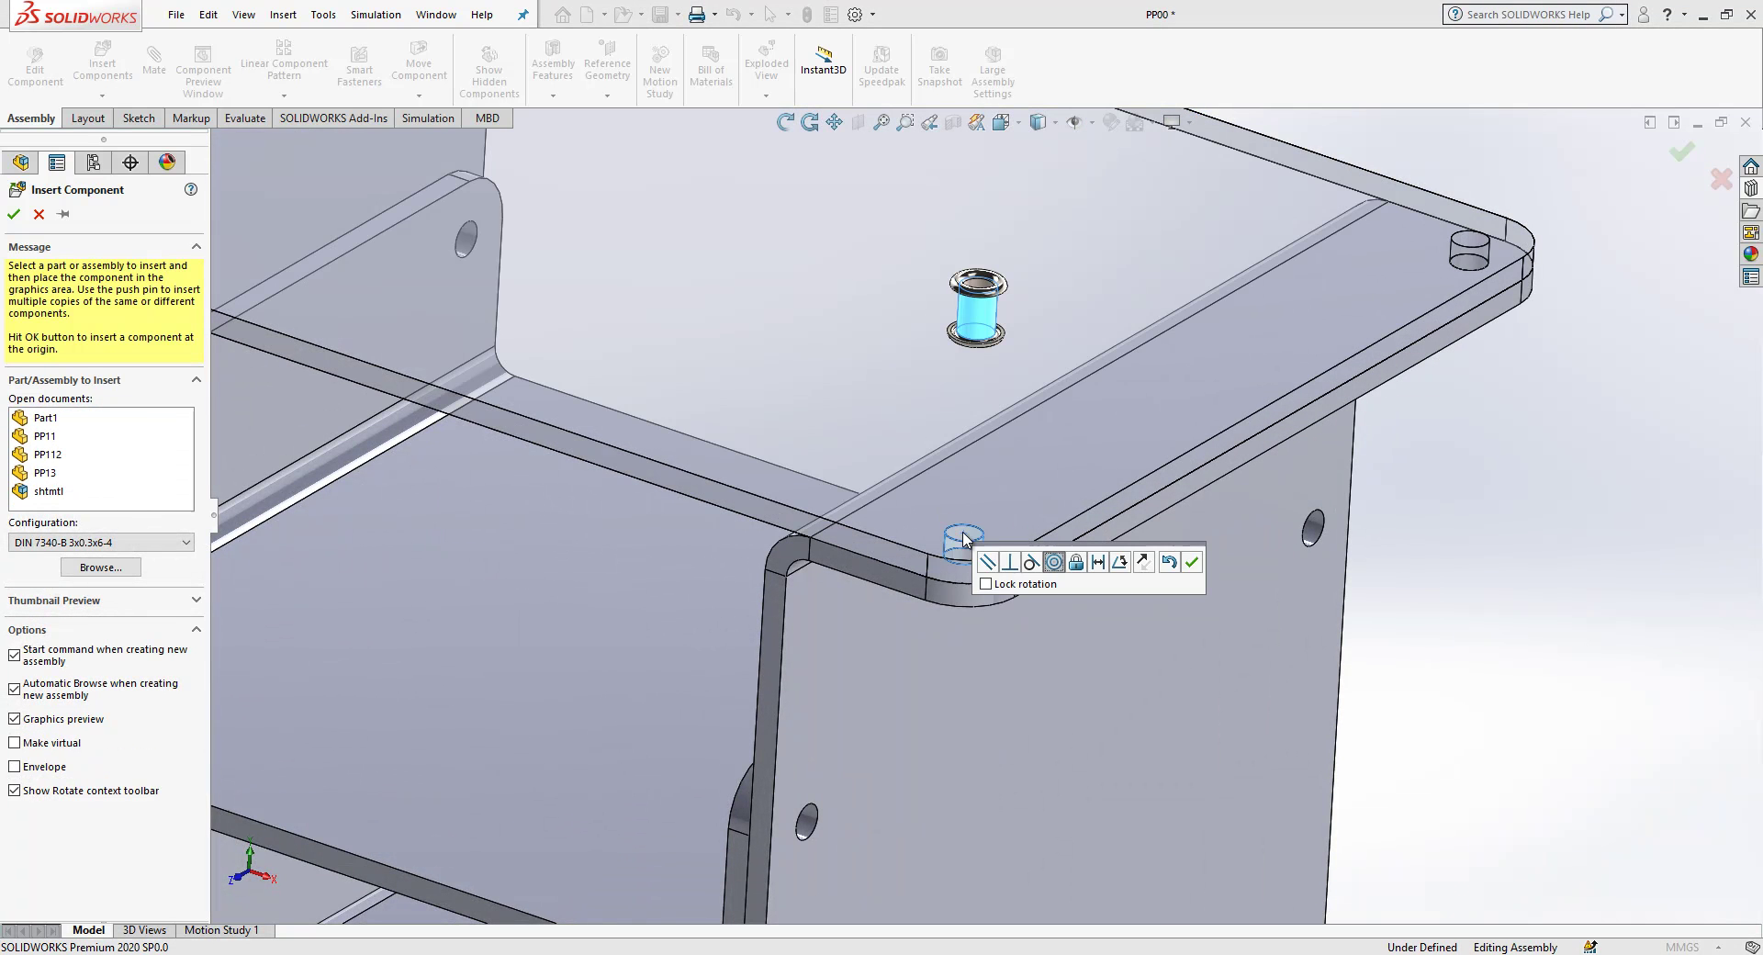
left_click(1191, 562)
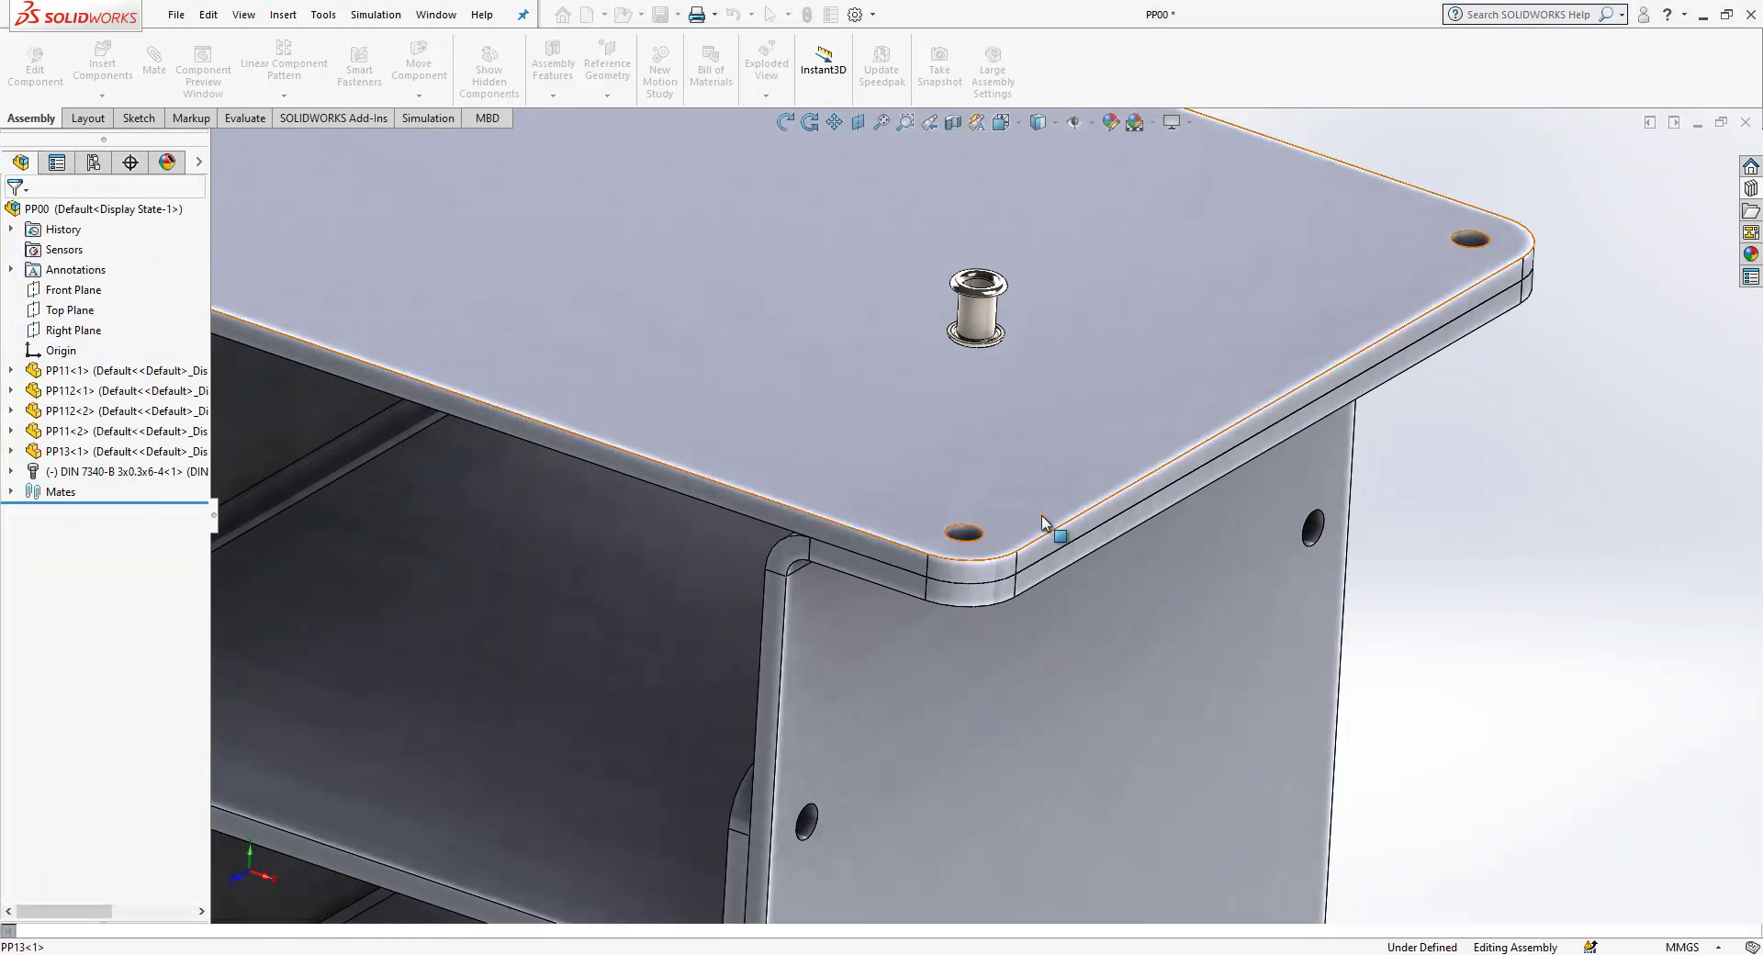
Step: Mate the rivet edge coincident to the top plate's upper face and fit the view
left_click(1041, 516)
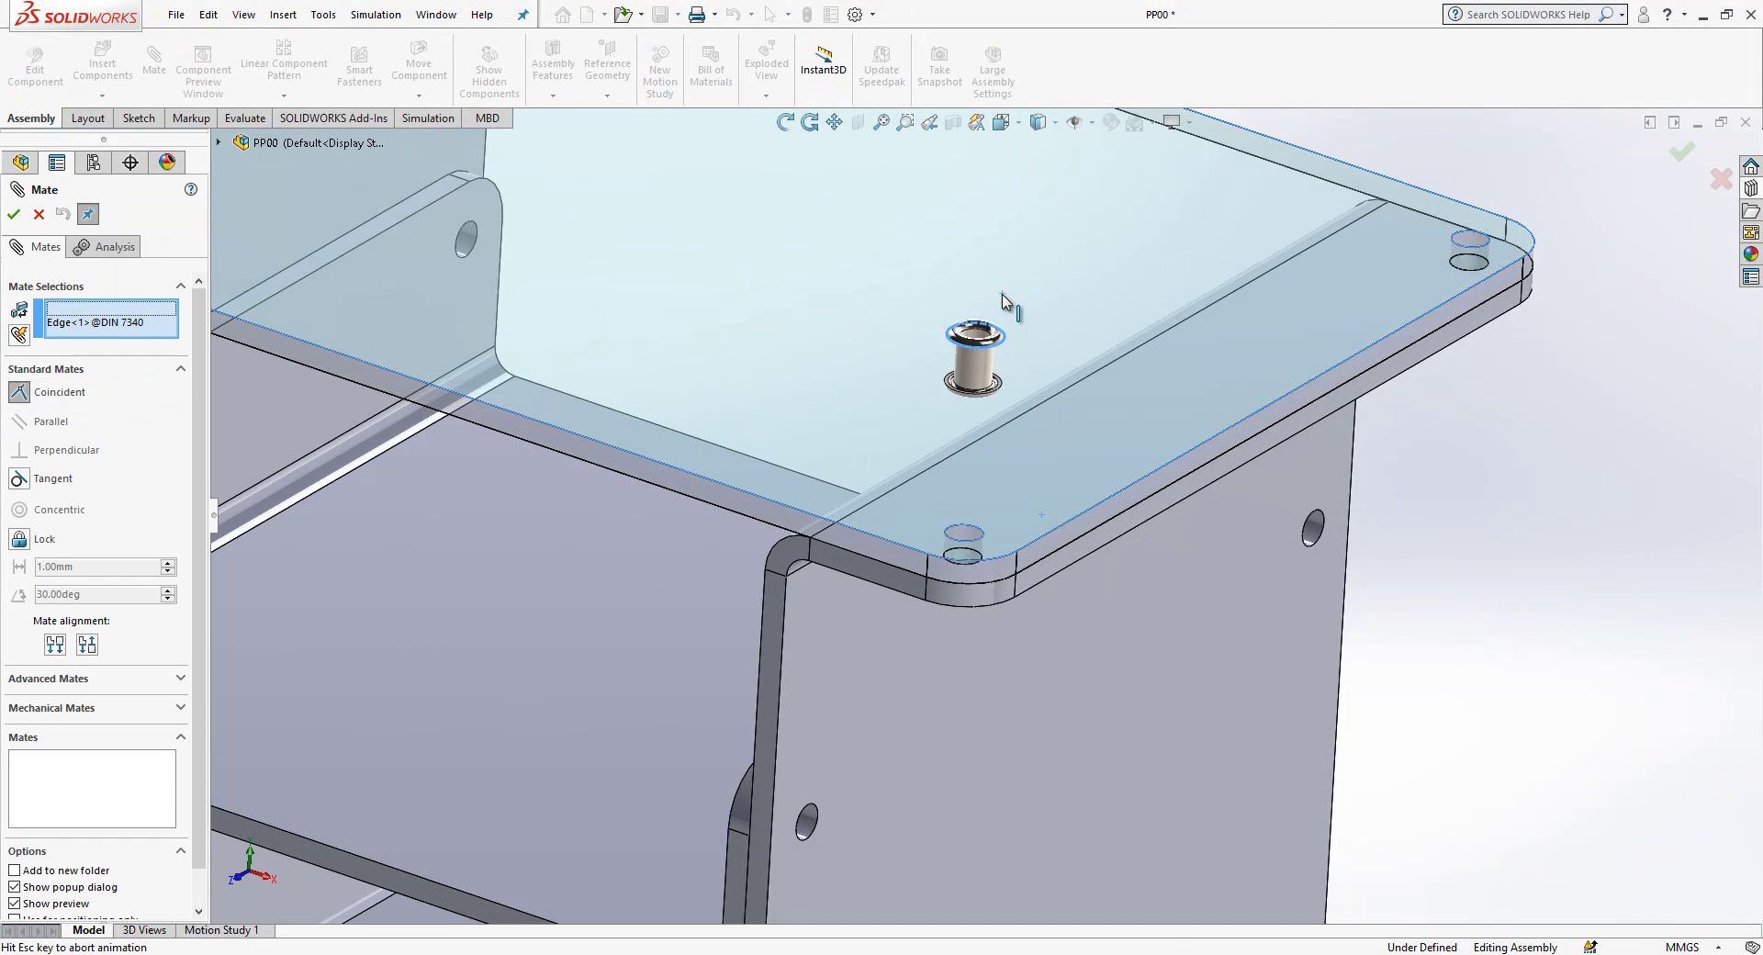
left_click(1003, 296)
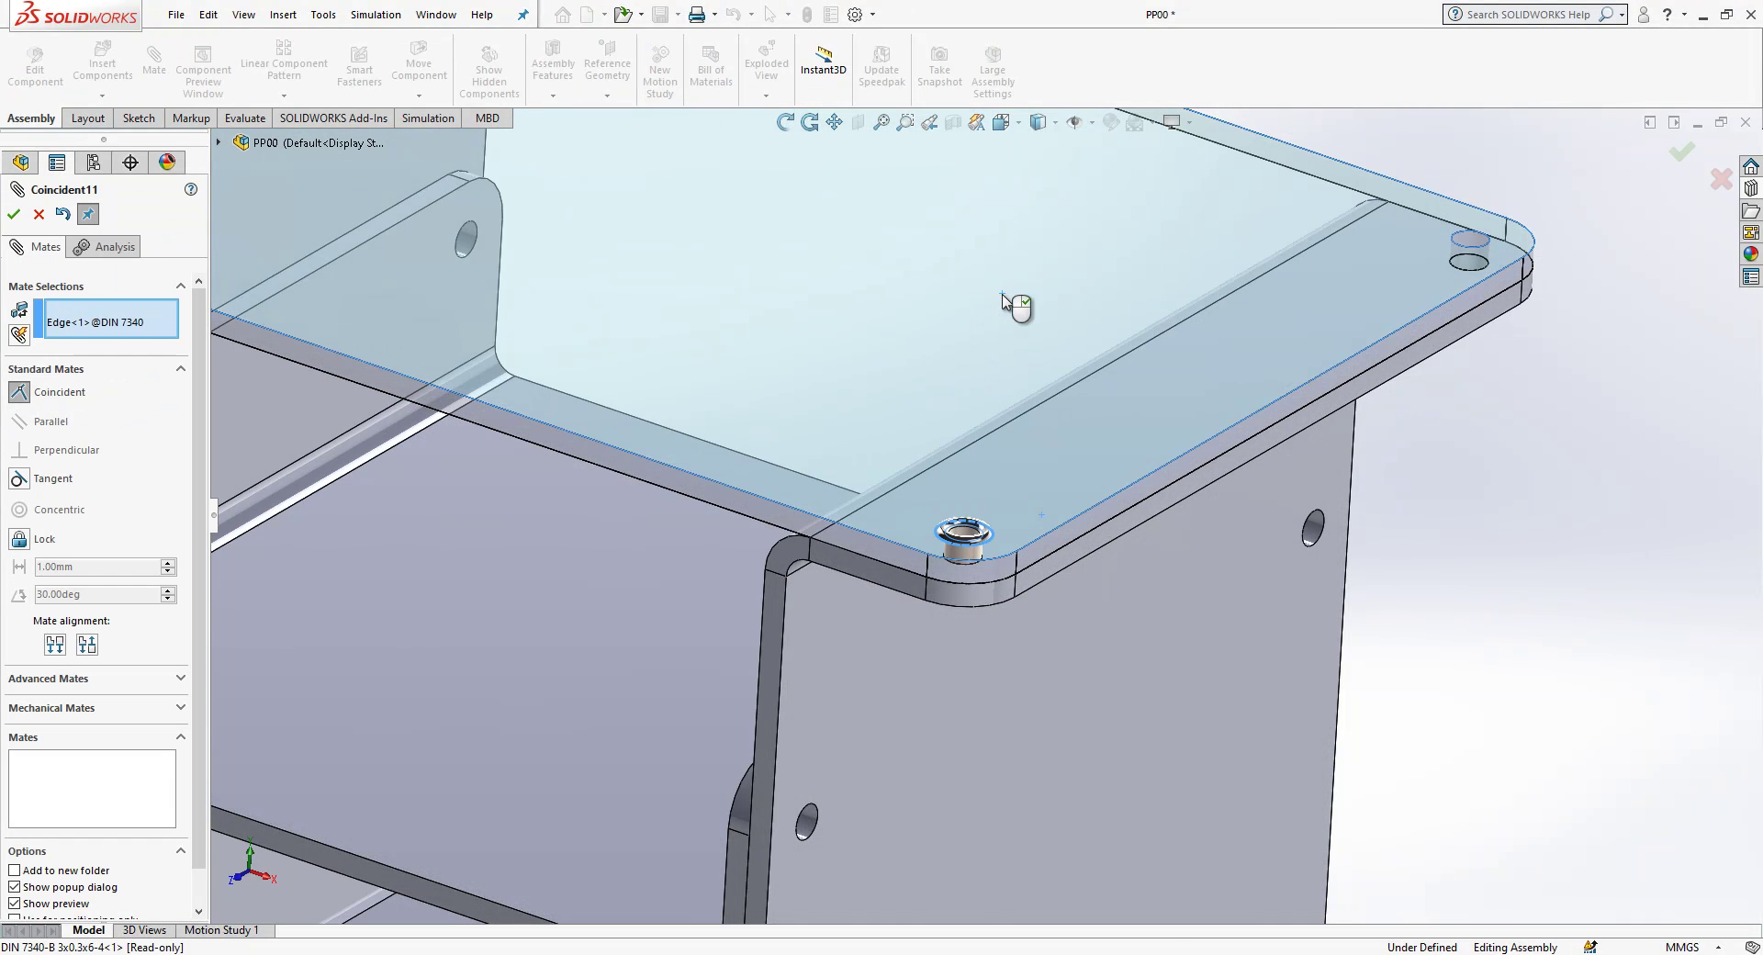
key("Return")
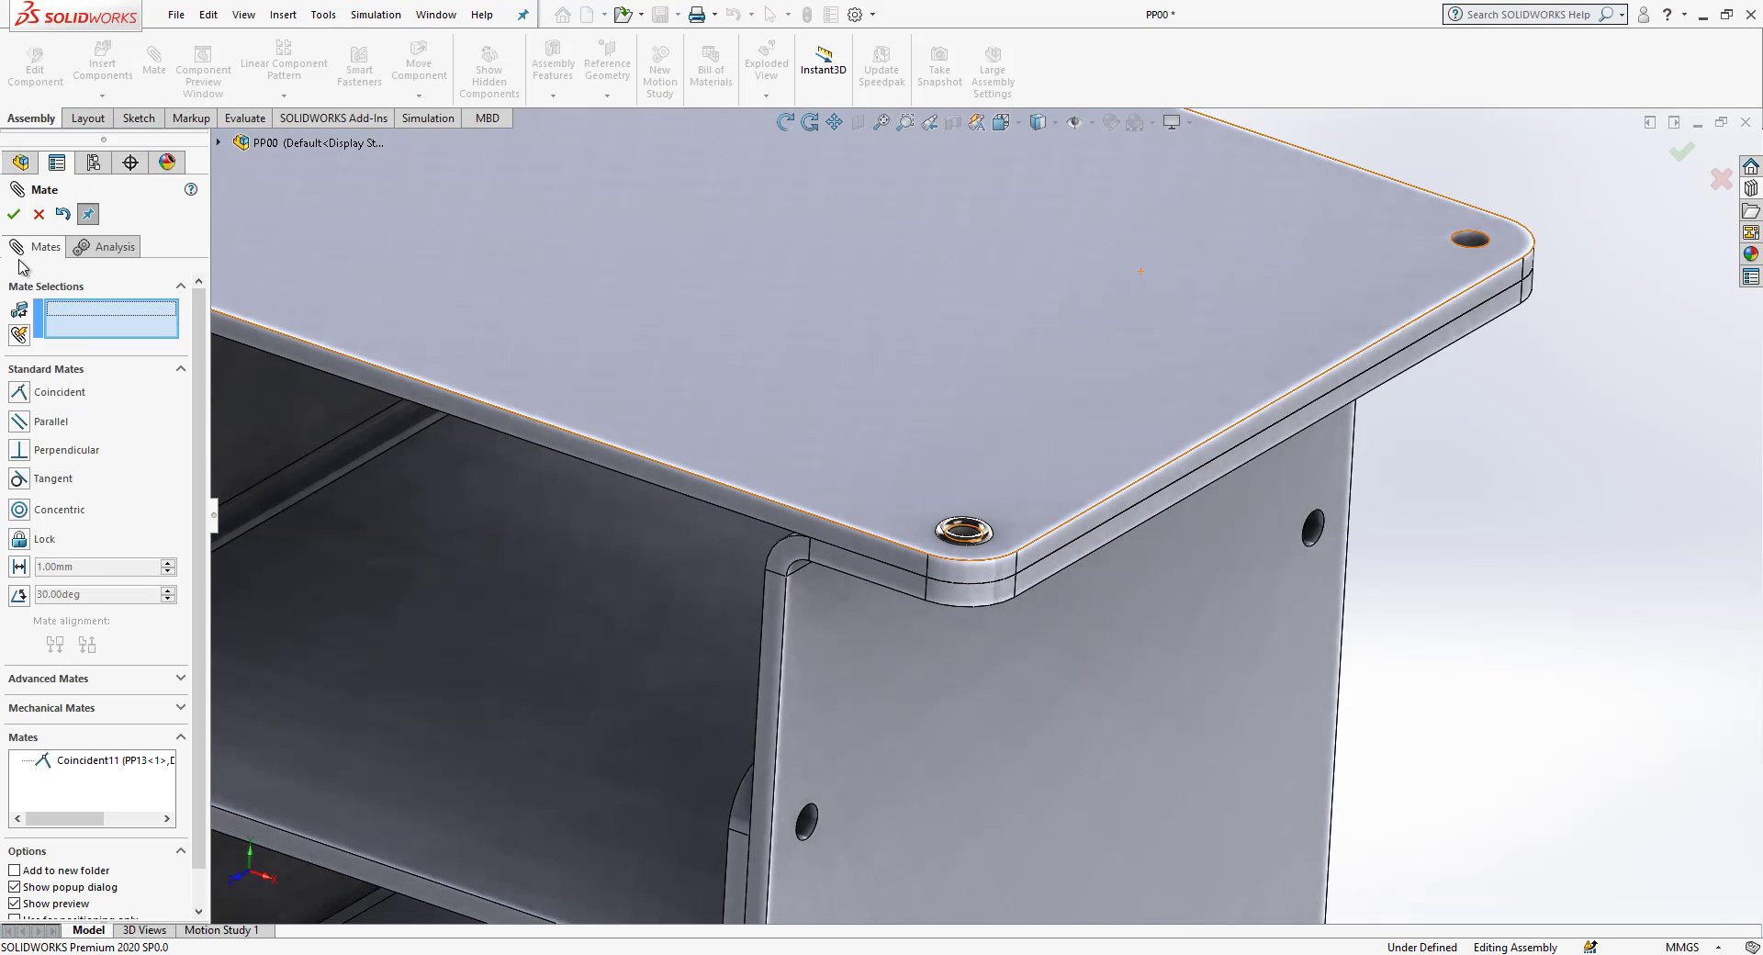
key("Return")
key("f")
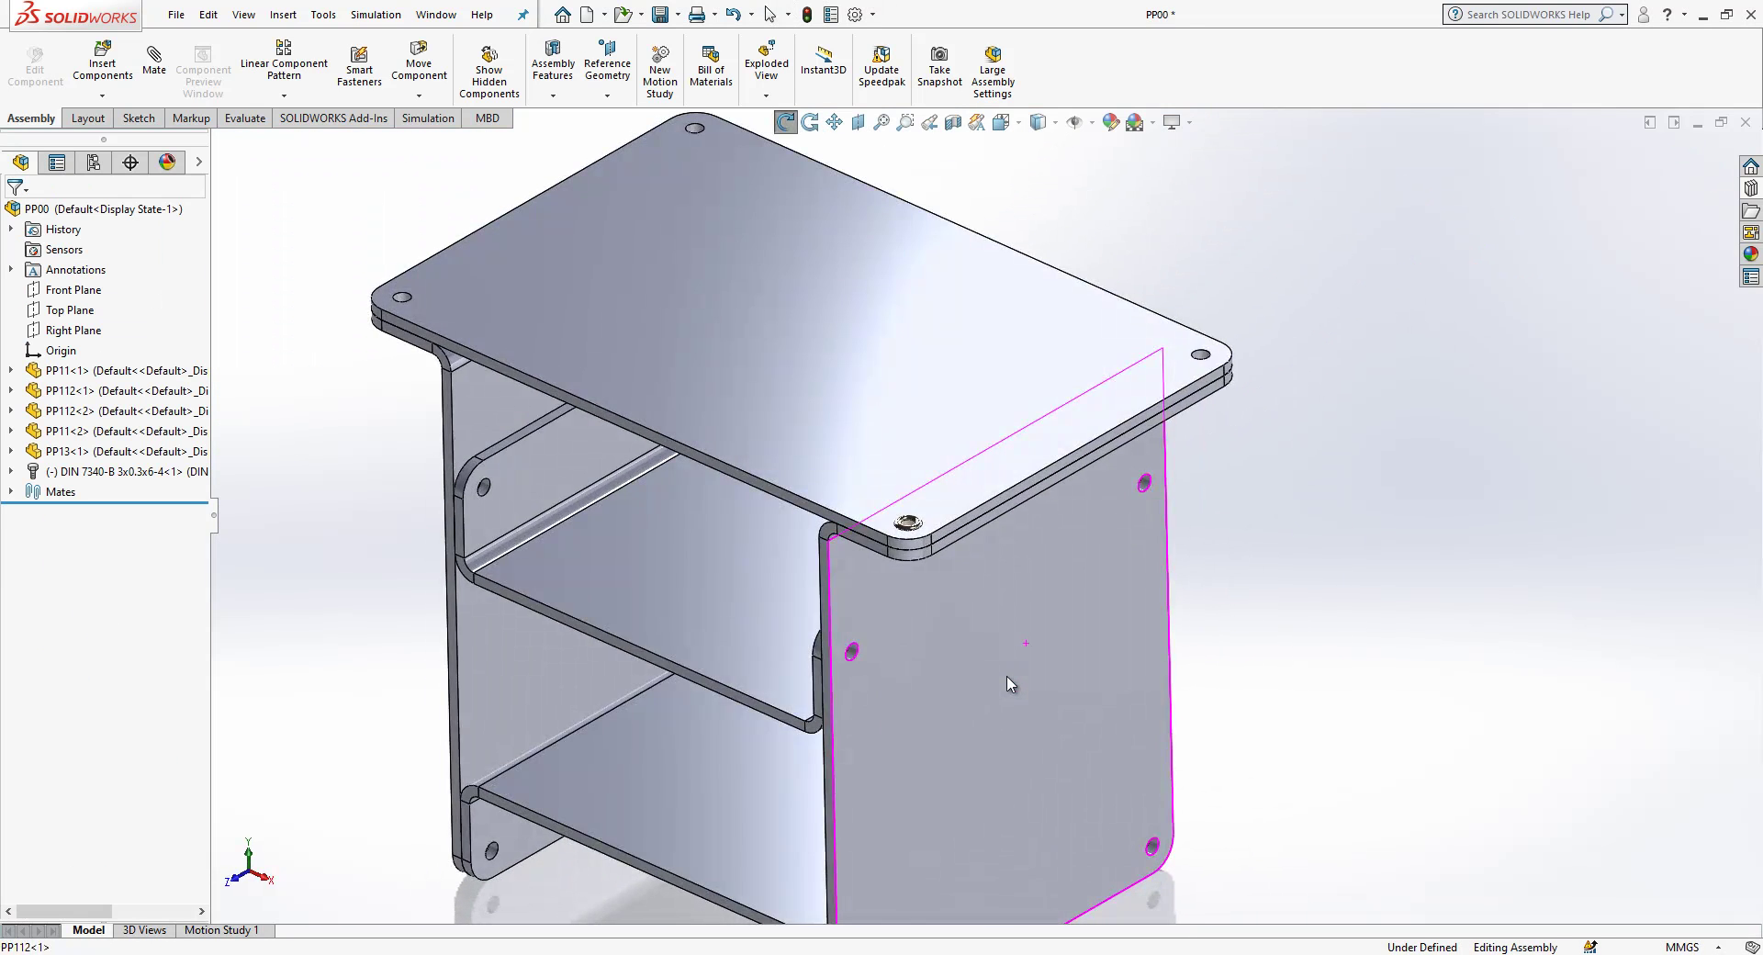
scroll(900, 408, "down", 8)
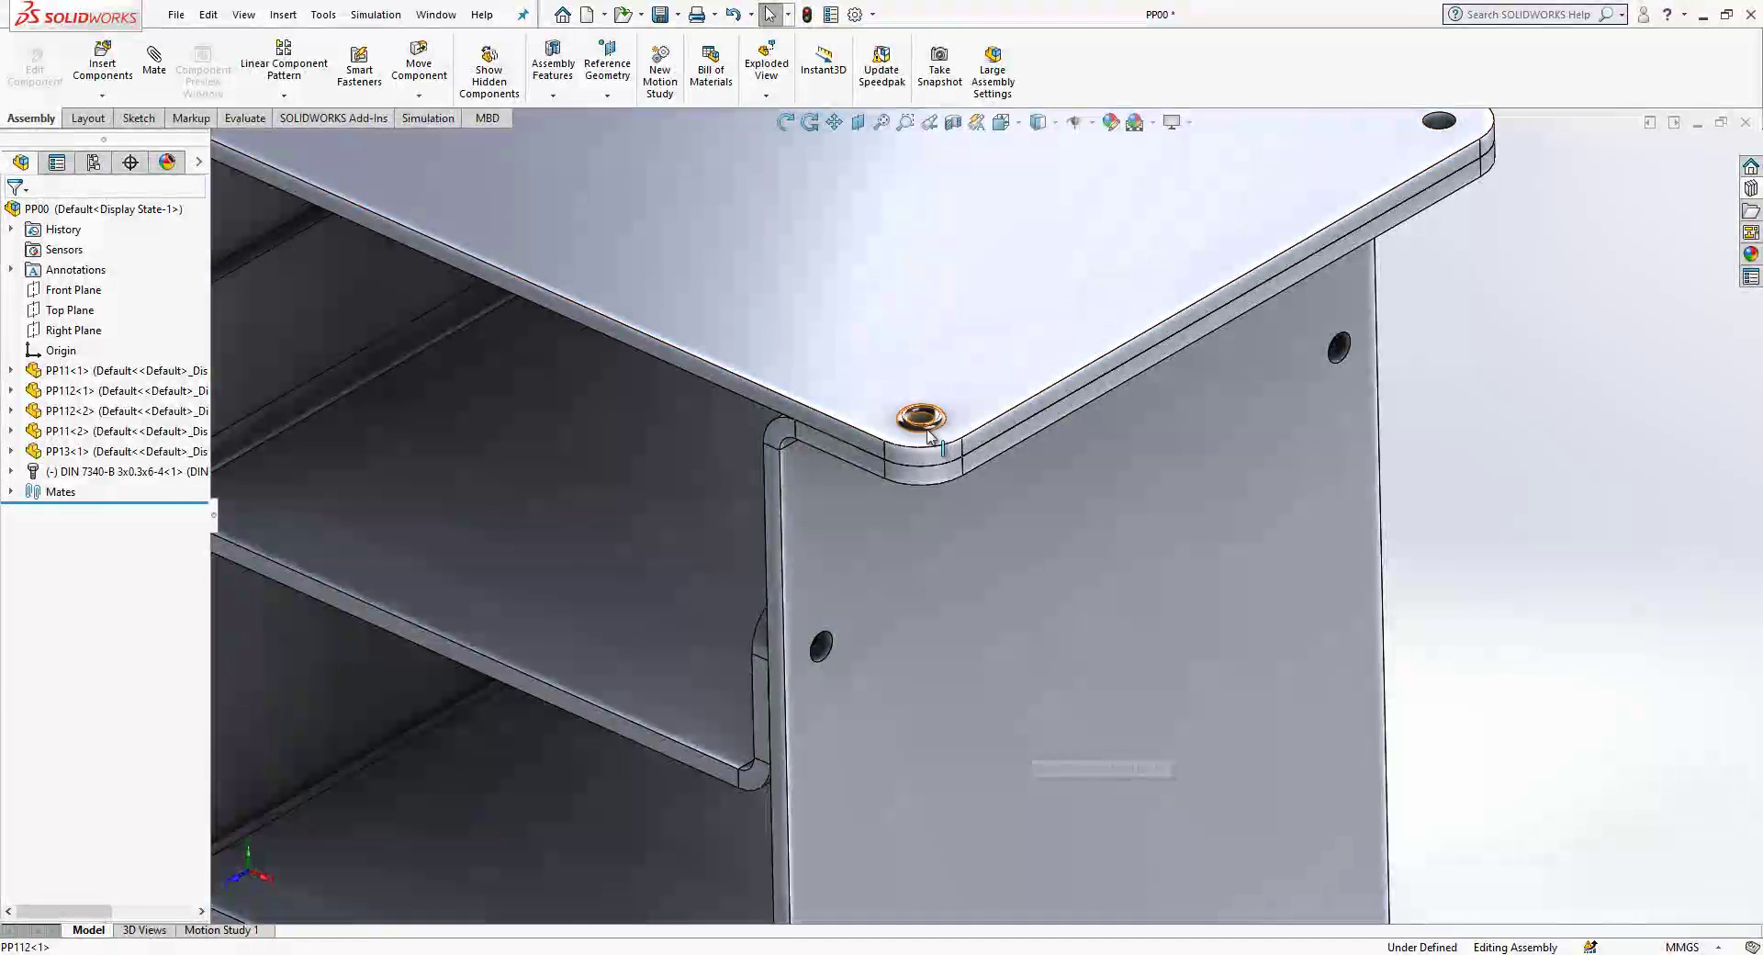
Step: Copy the rivet into the PP112 side panel's upper hole, mated coincident to its face
left_click_drag(923, 424, 825, 646, "ctrl")
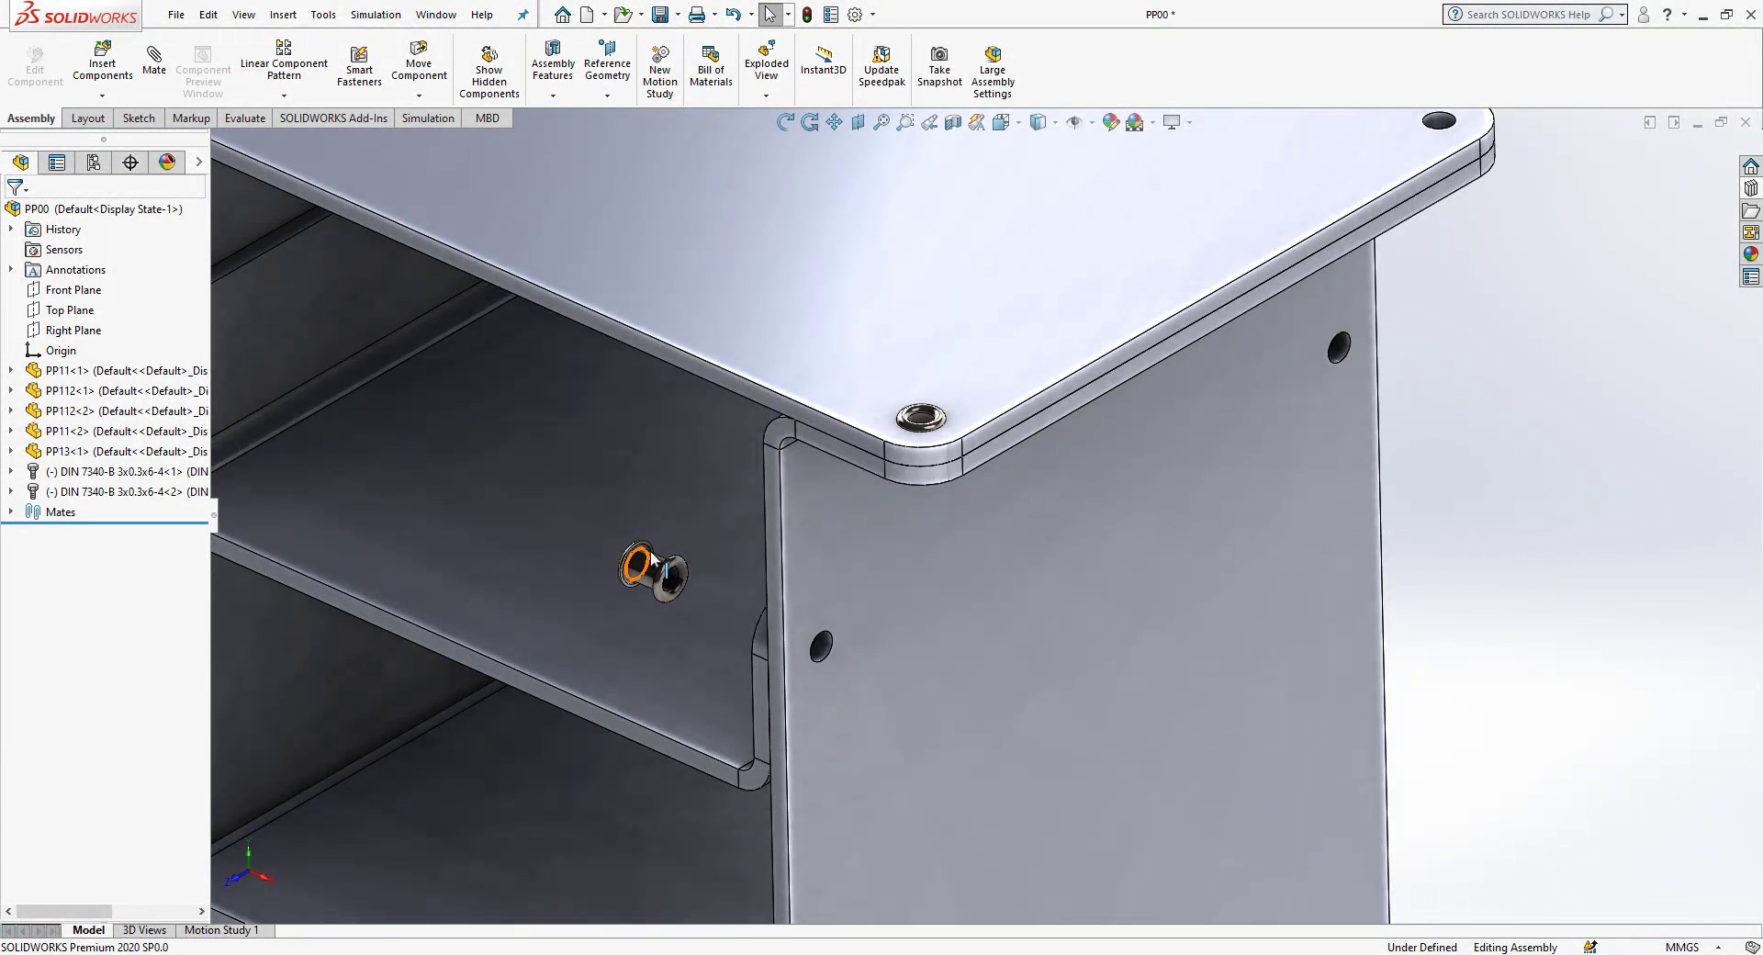
left_click(678, 565)
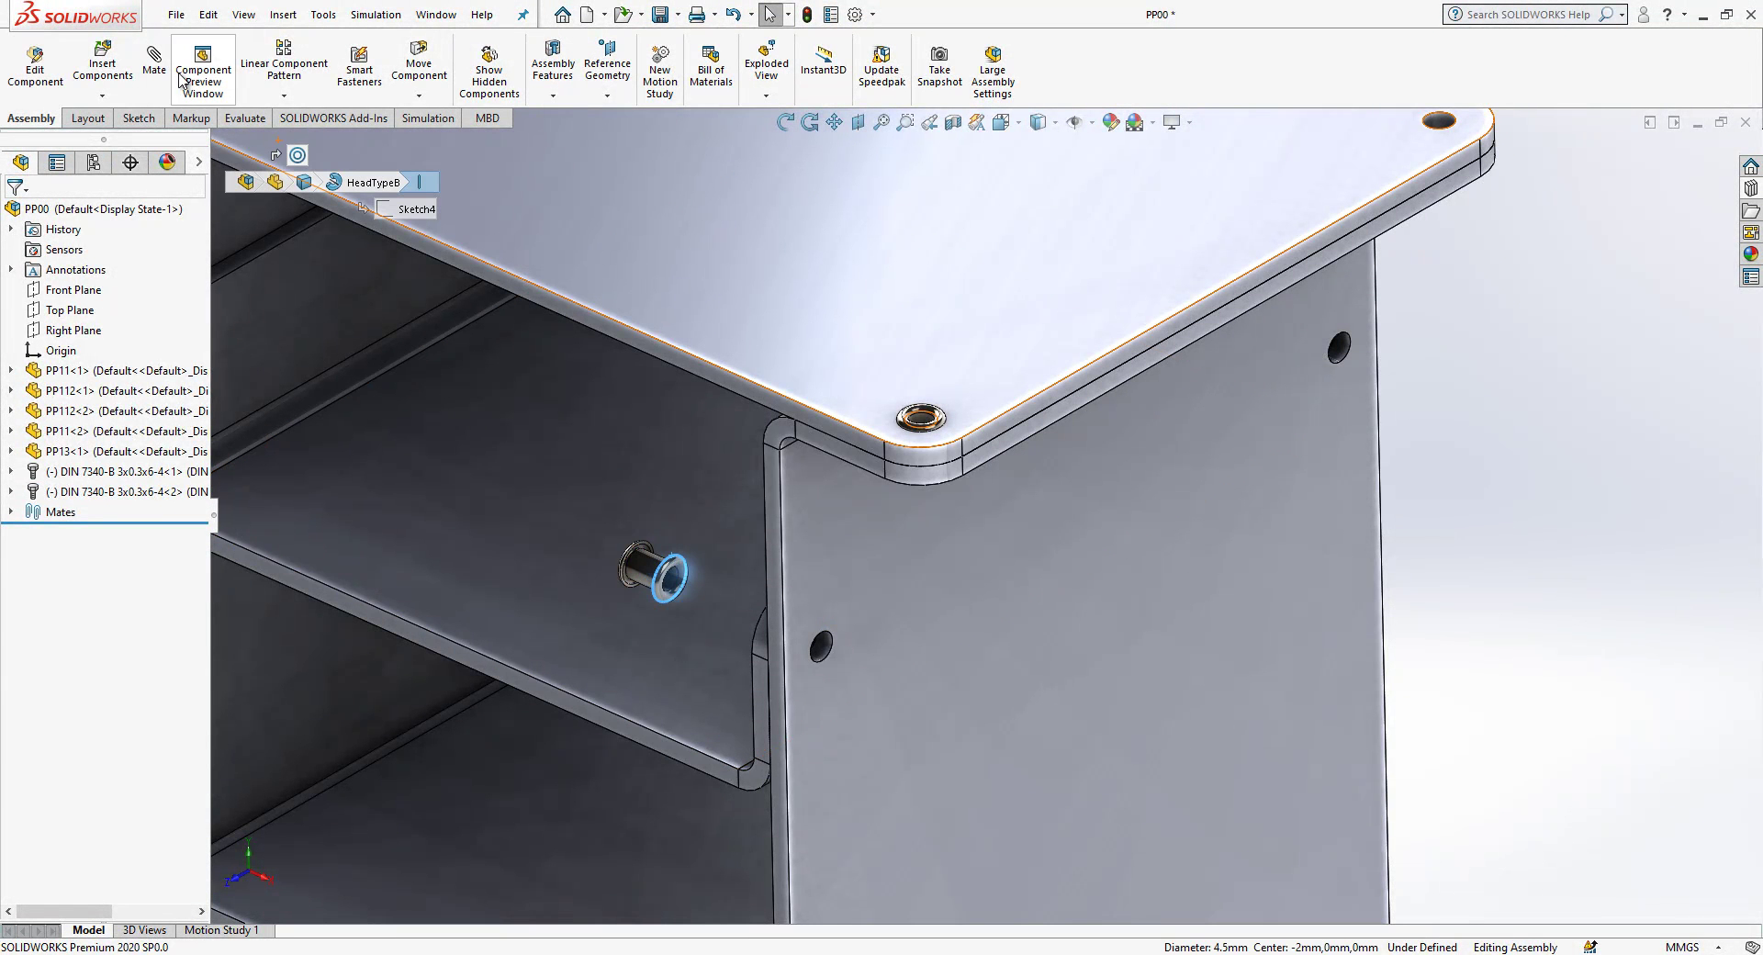
left_click(155, 61)
left_click(939, 593)
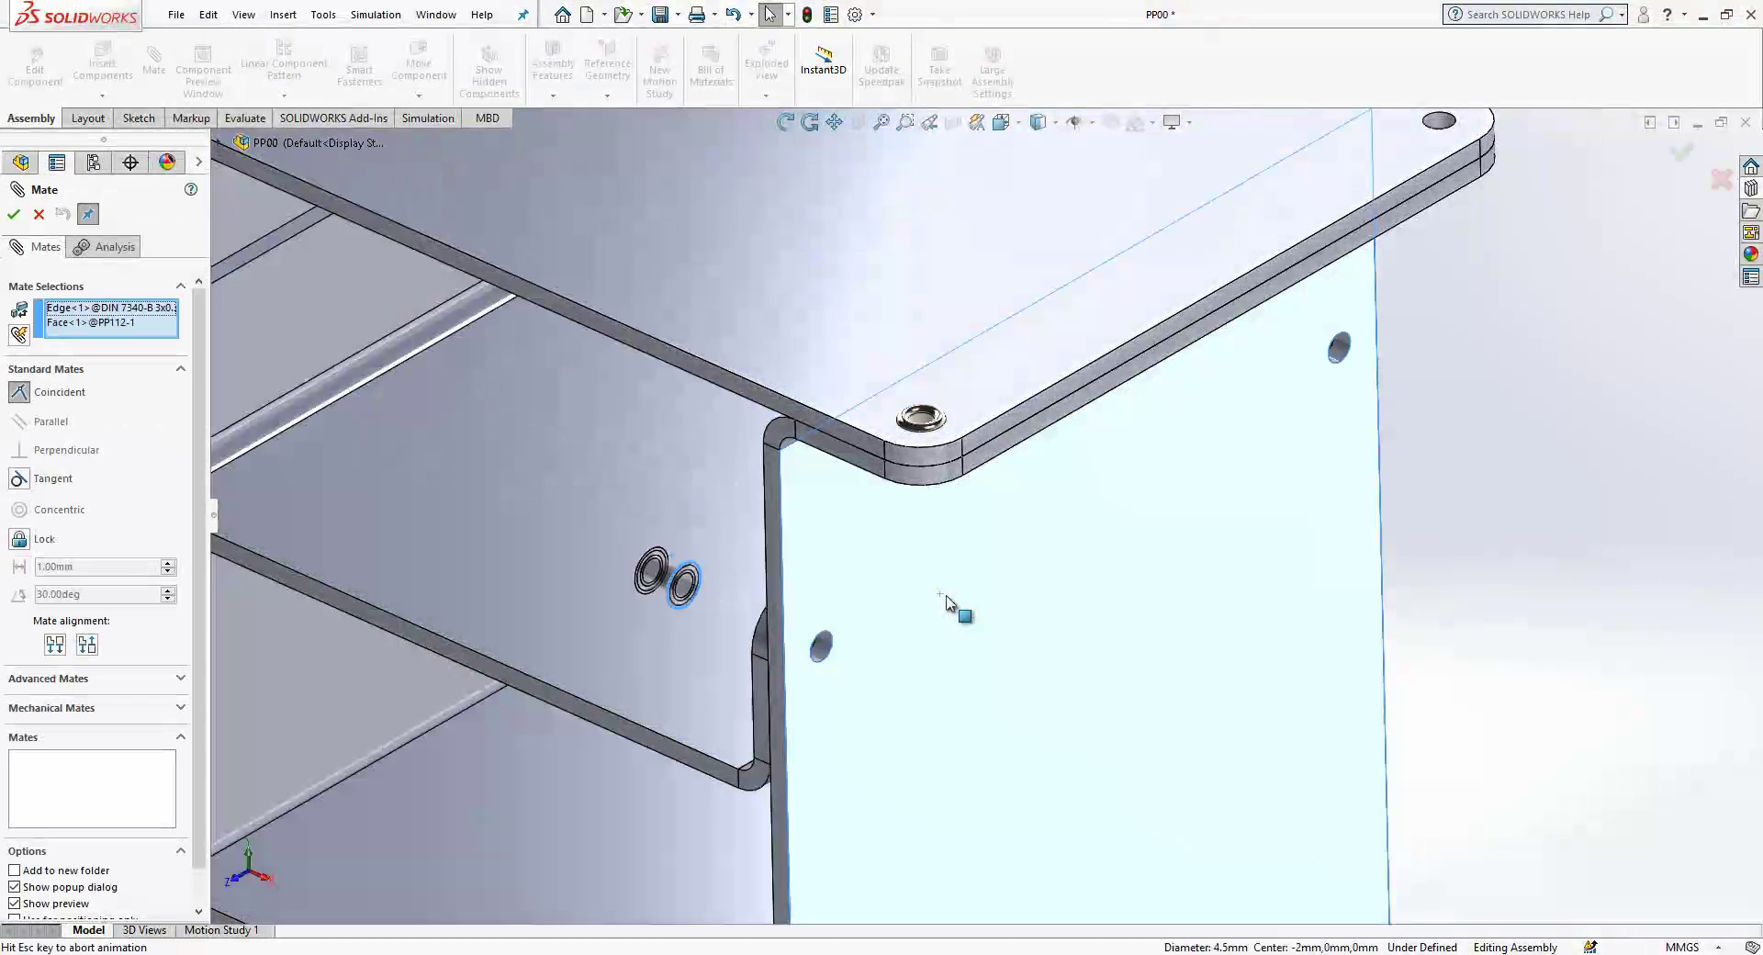
left_click(1089, 627)
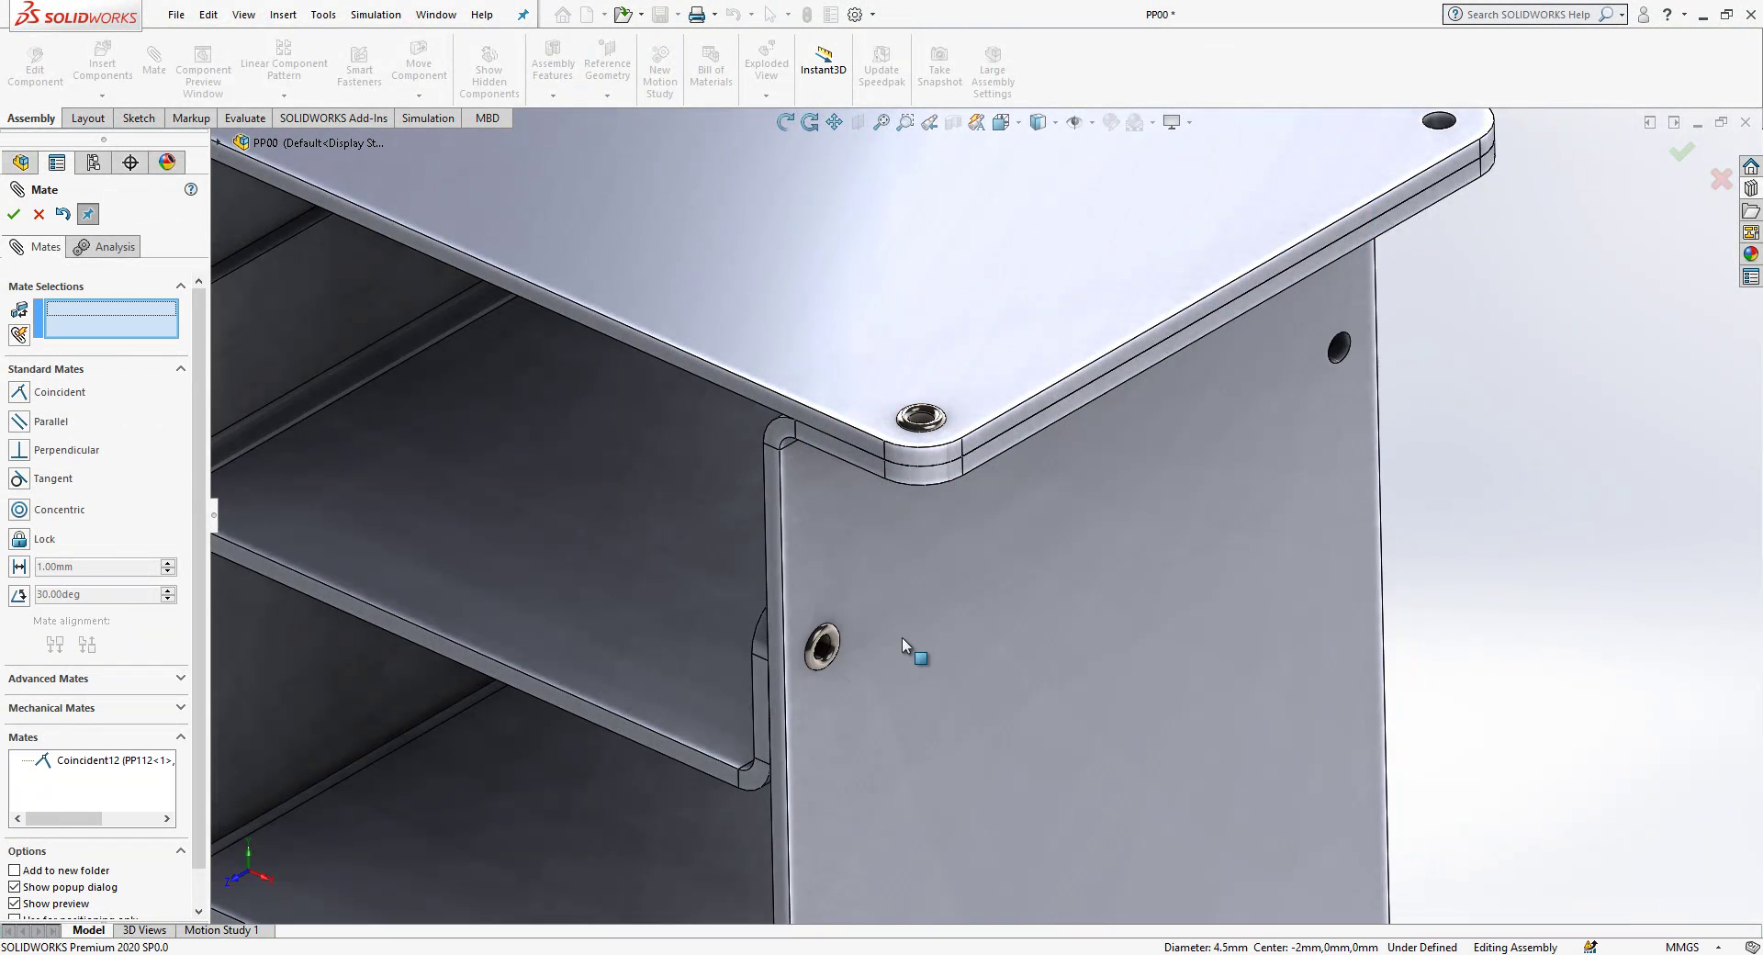
scroll(829, 634, "down", 5)
scroll(830, 633, "up", 5)
key("Escape")
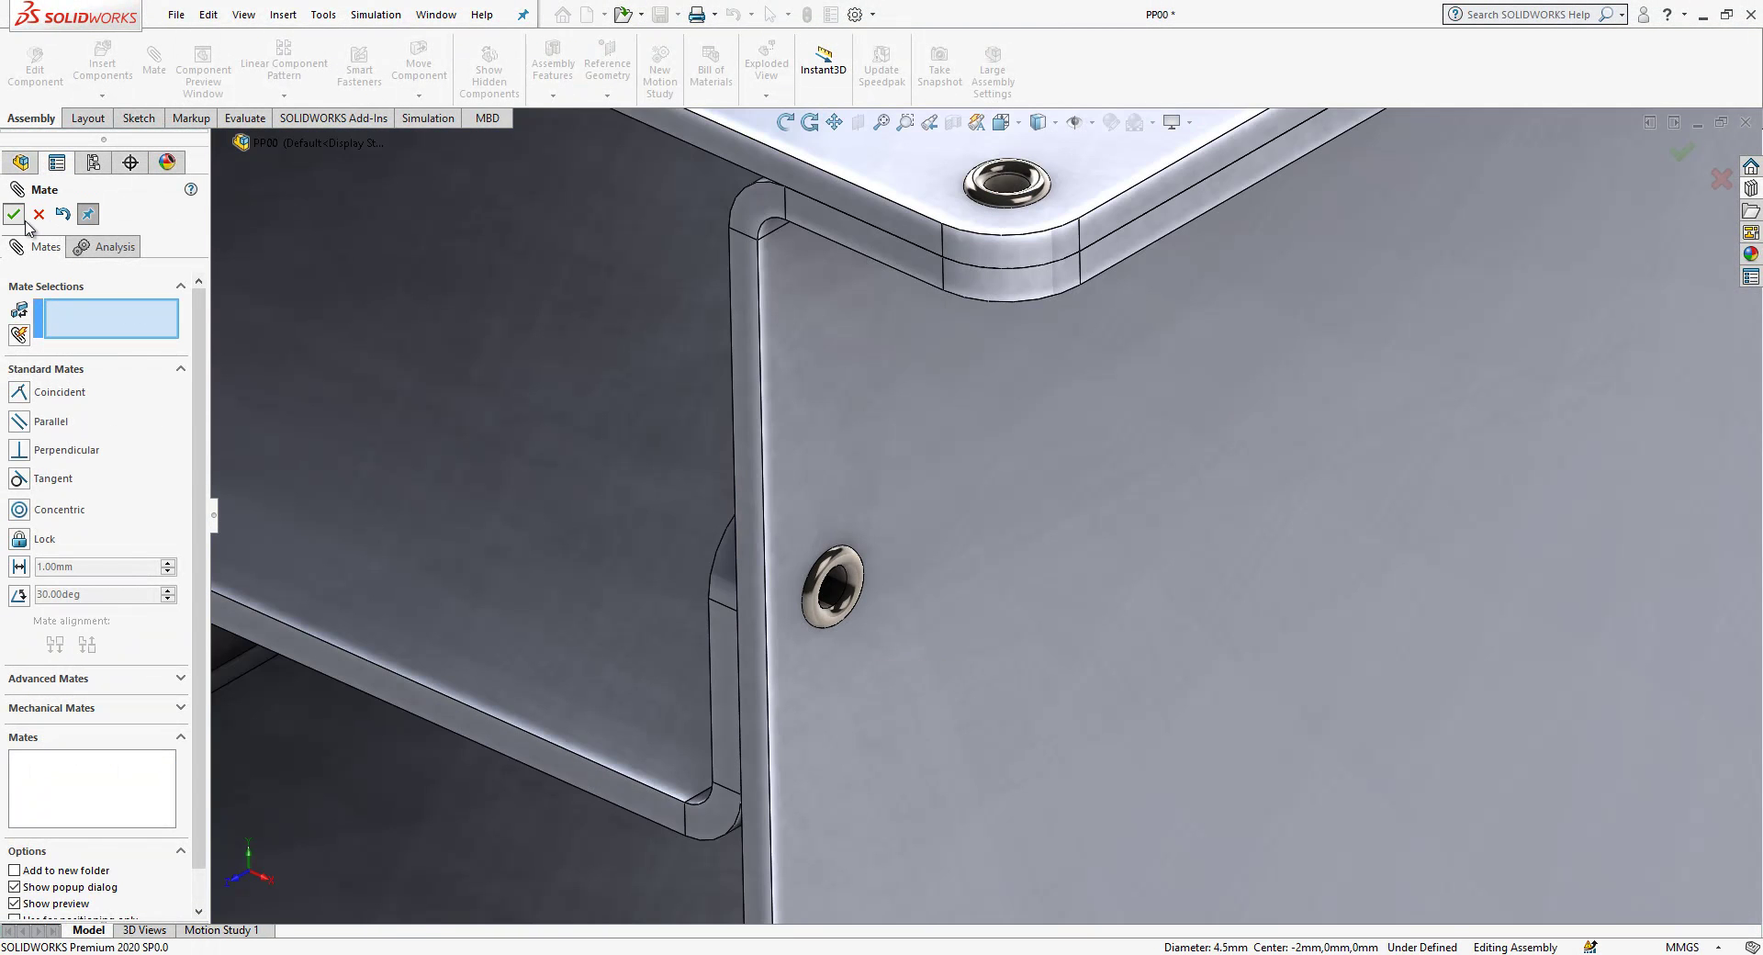
scroll(949, 606, "up", 5)
scroll(1040, 744, "down", 5)
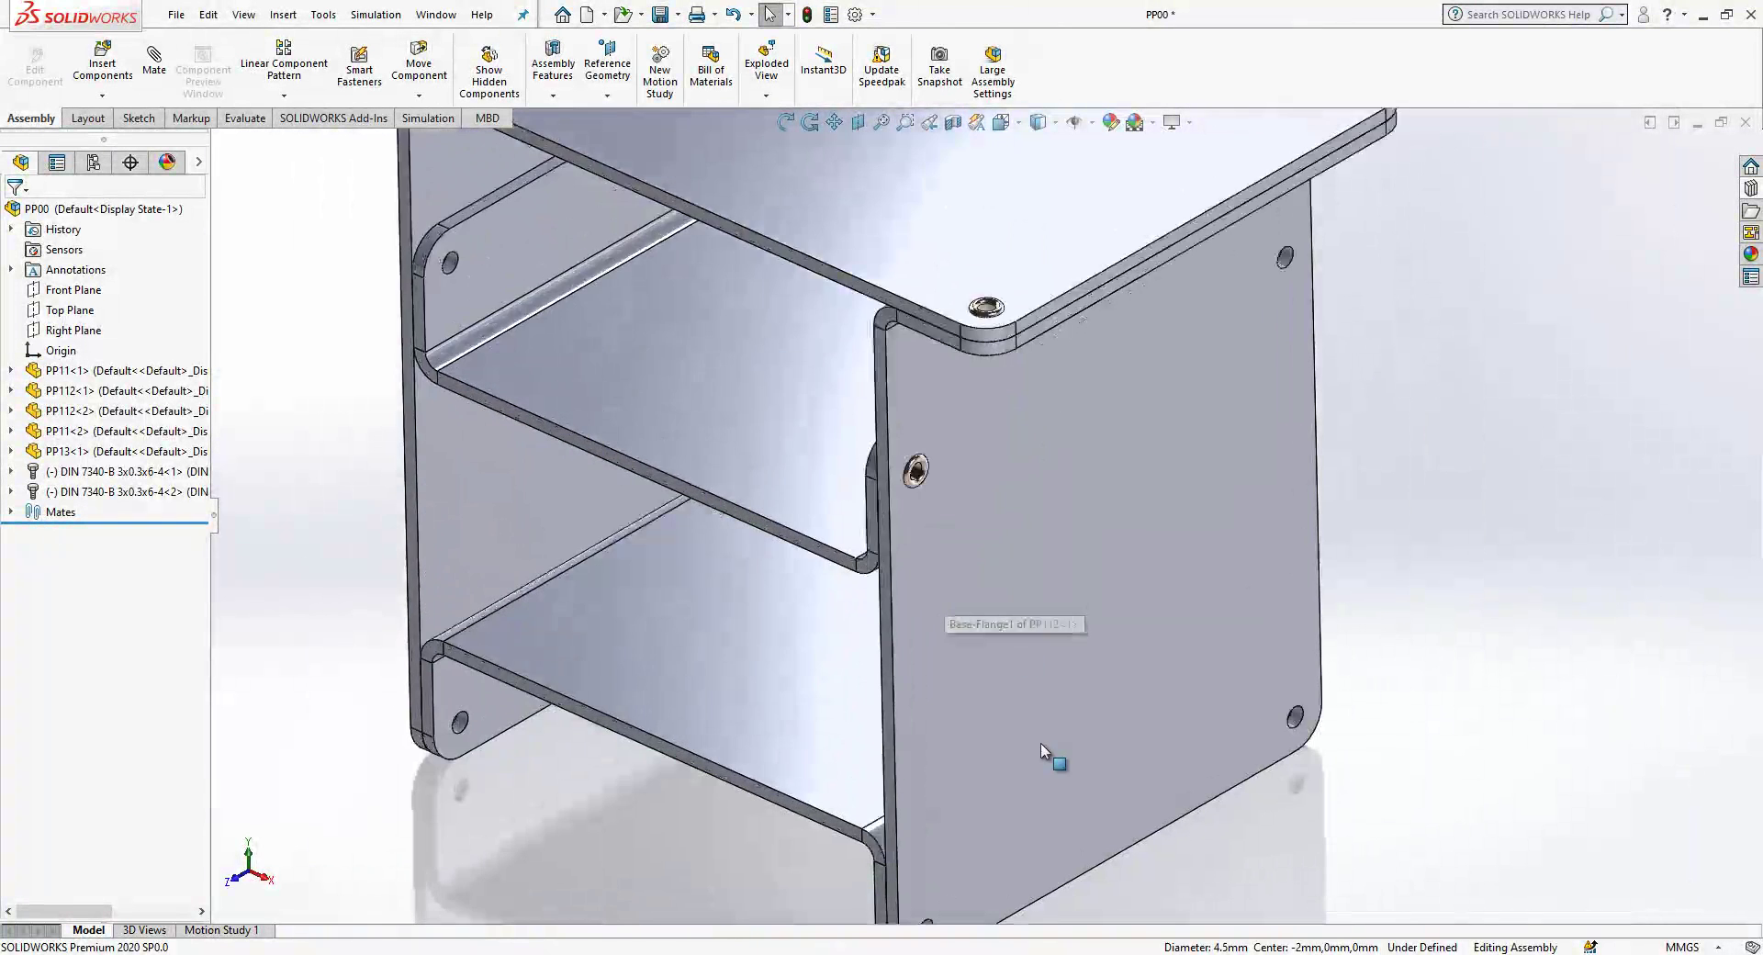
scroll(1094, 796, "up", 5)
scroll(1027, 637, "down", 5)
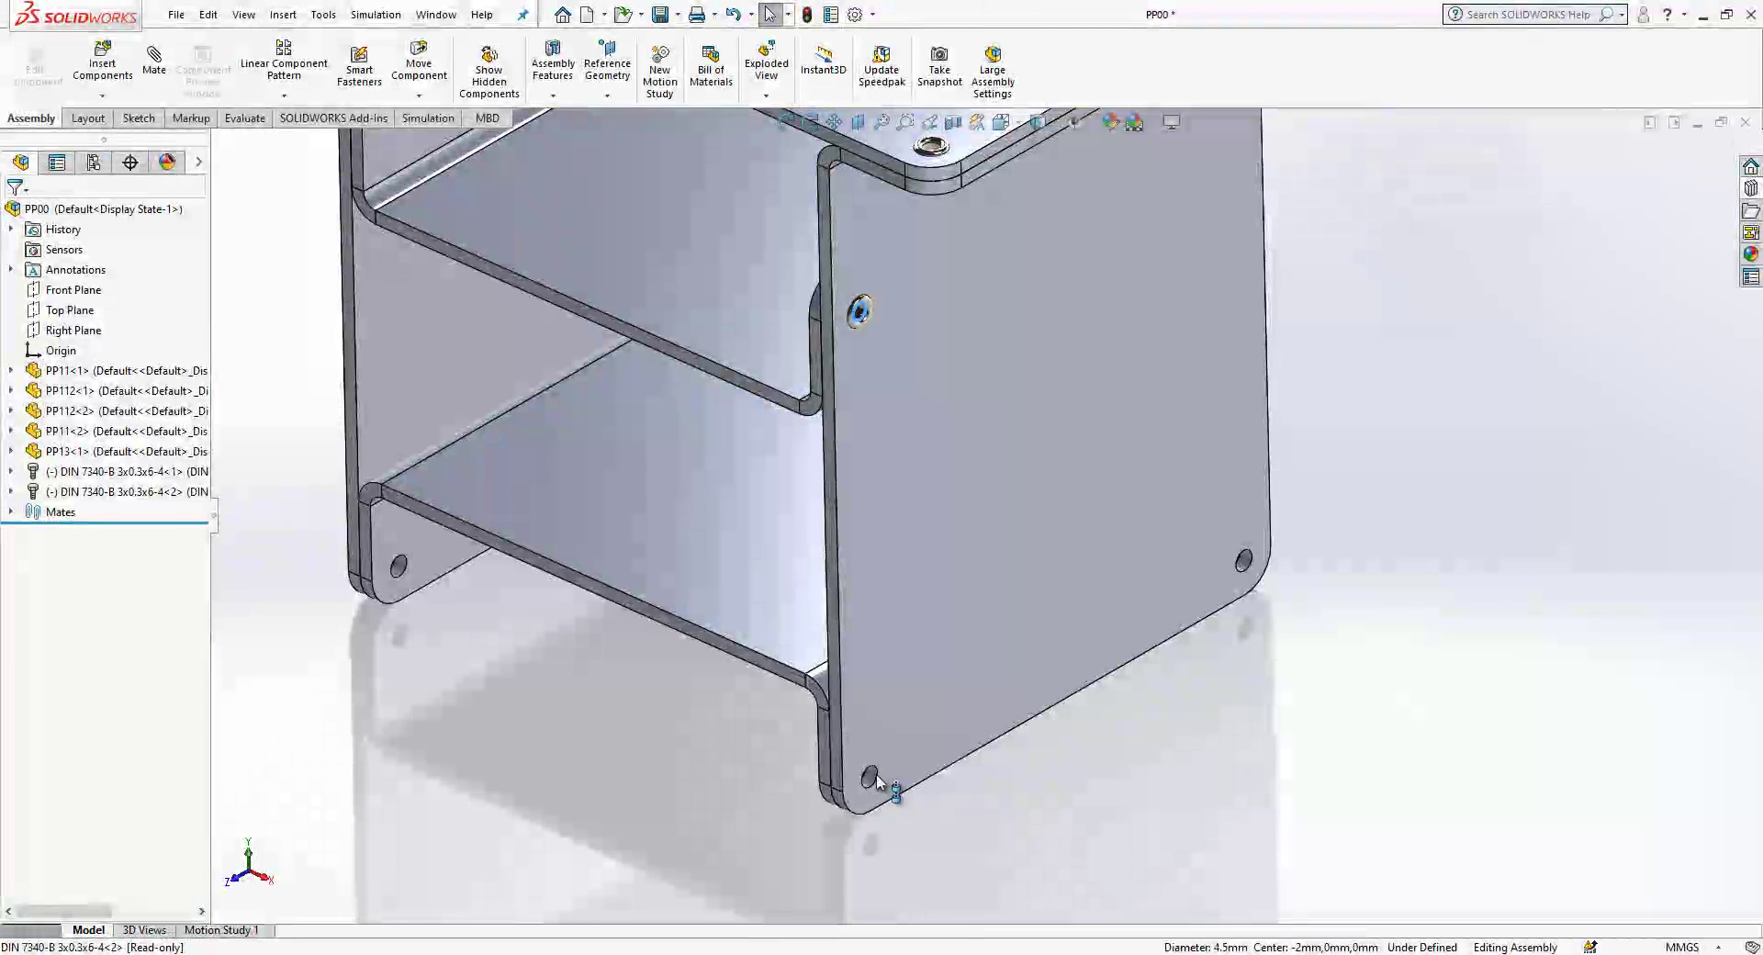
Step: Place a third rivet in the side panel's lower hole with a coincident mate to the panel
left_click_drag(872, 780, 872, 779)
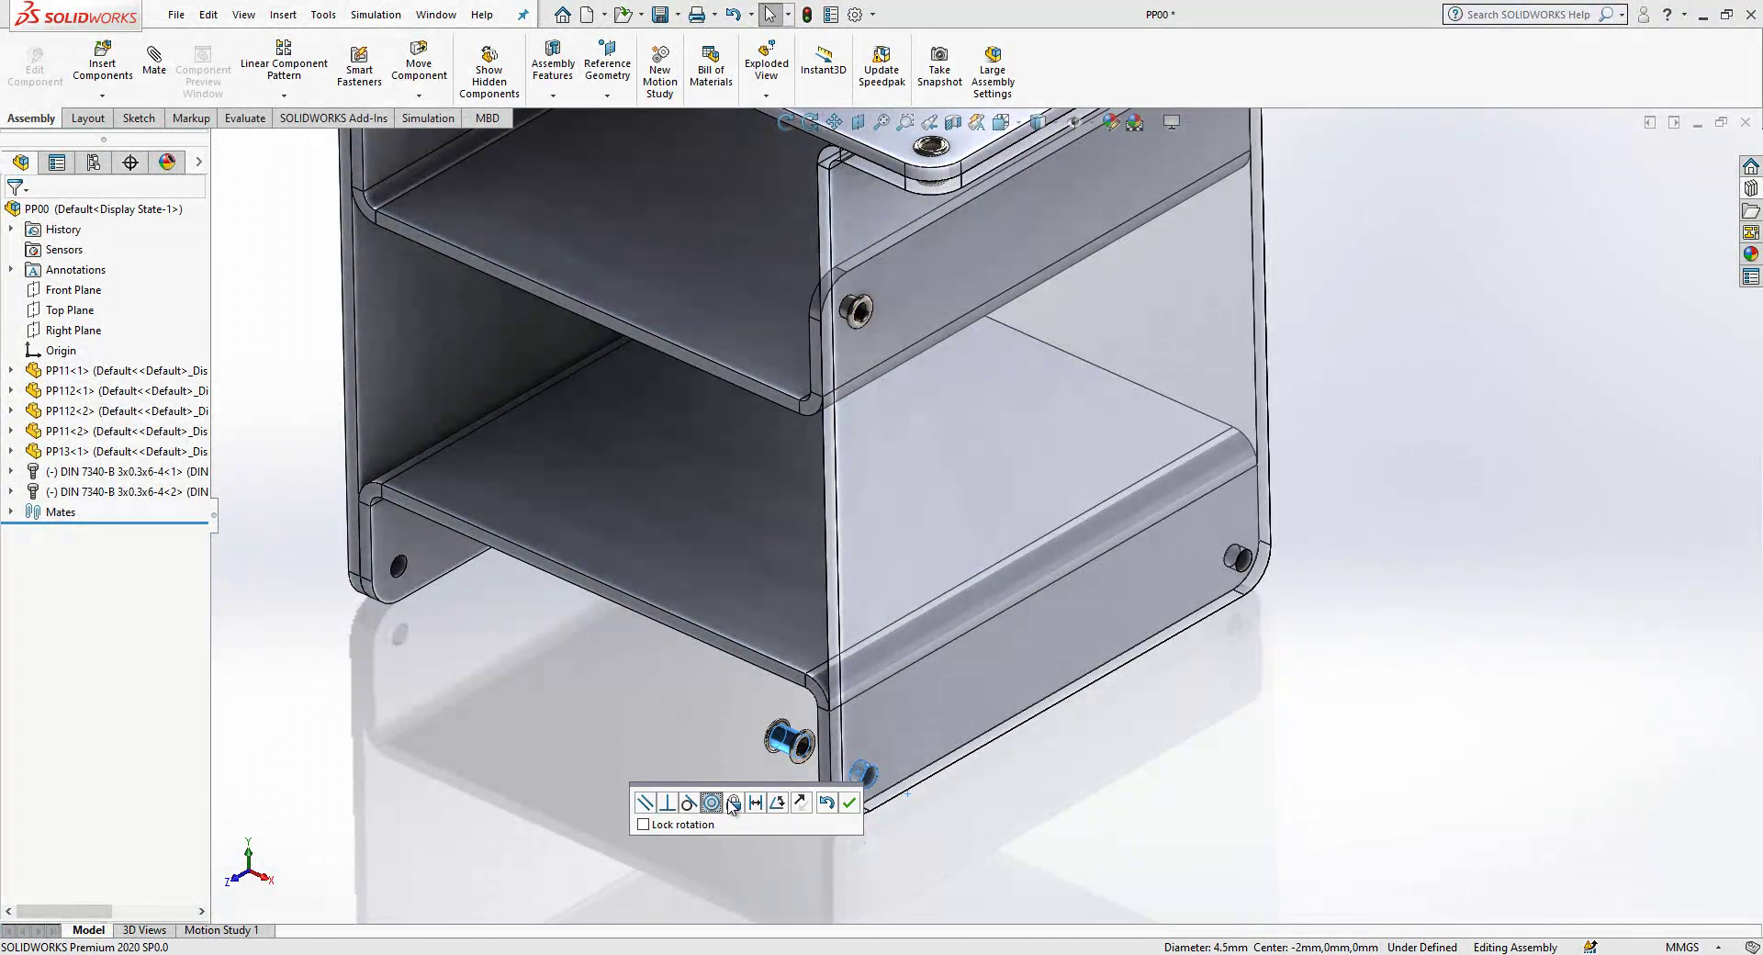
left_click(850, 799)
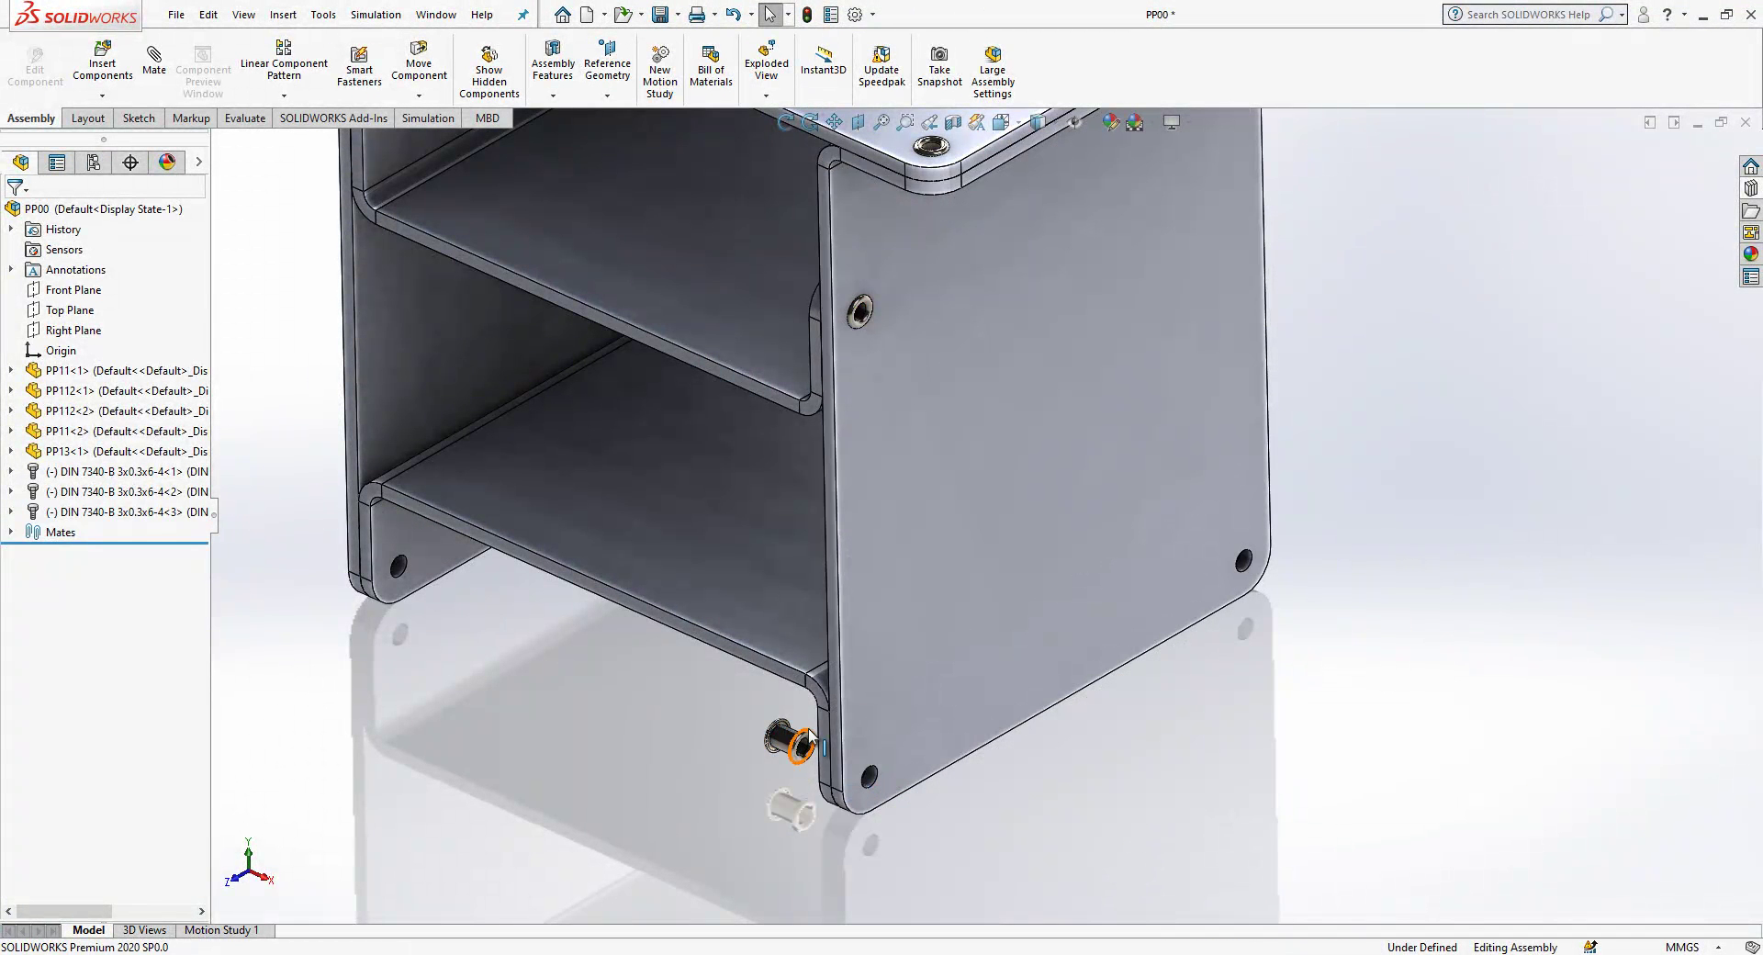
left_click(863, 742)
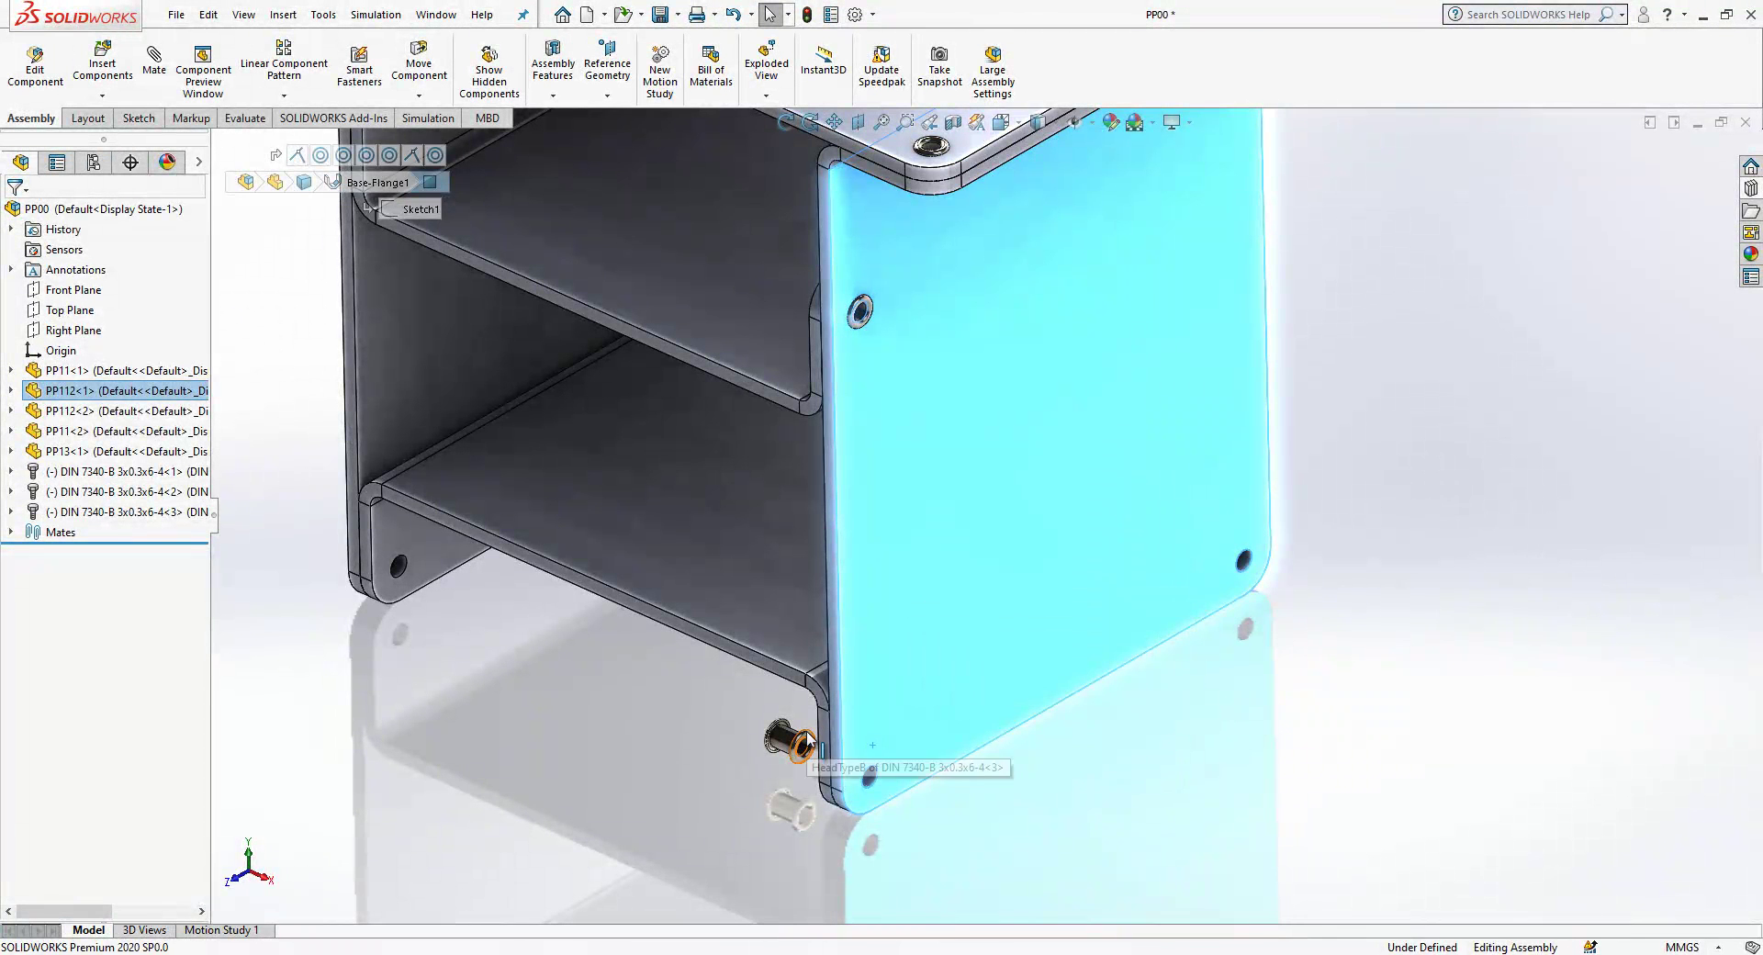
left_click(806, 741)
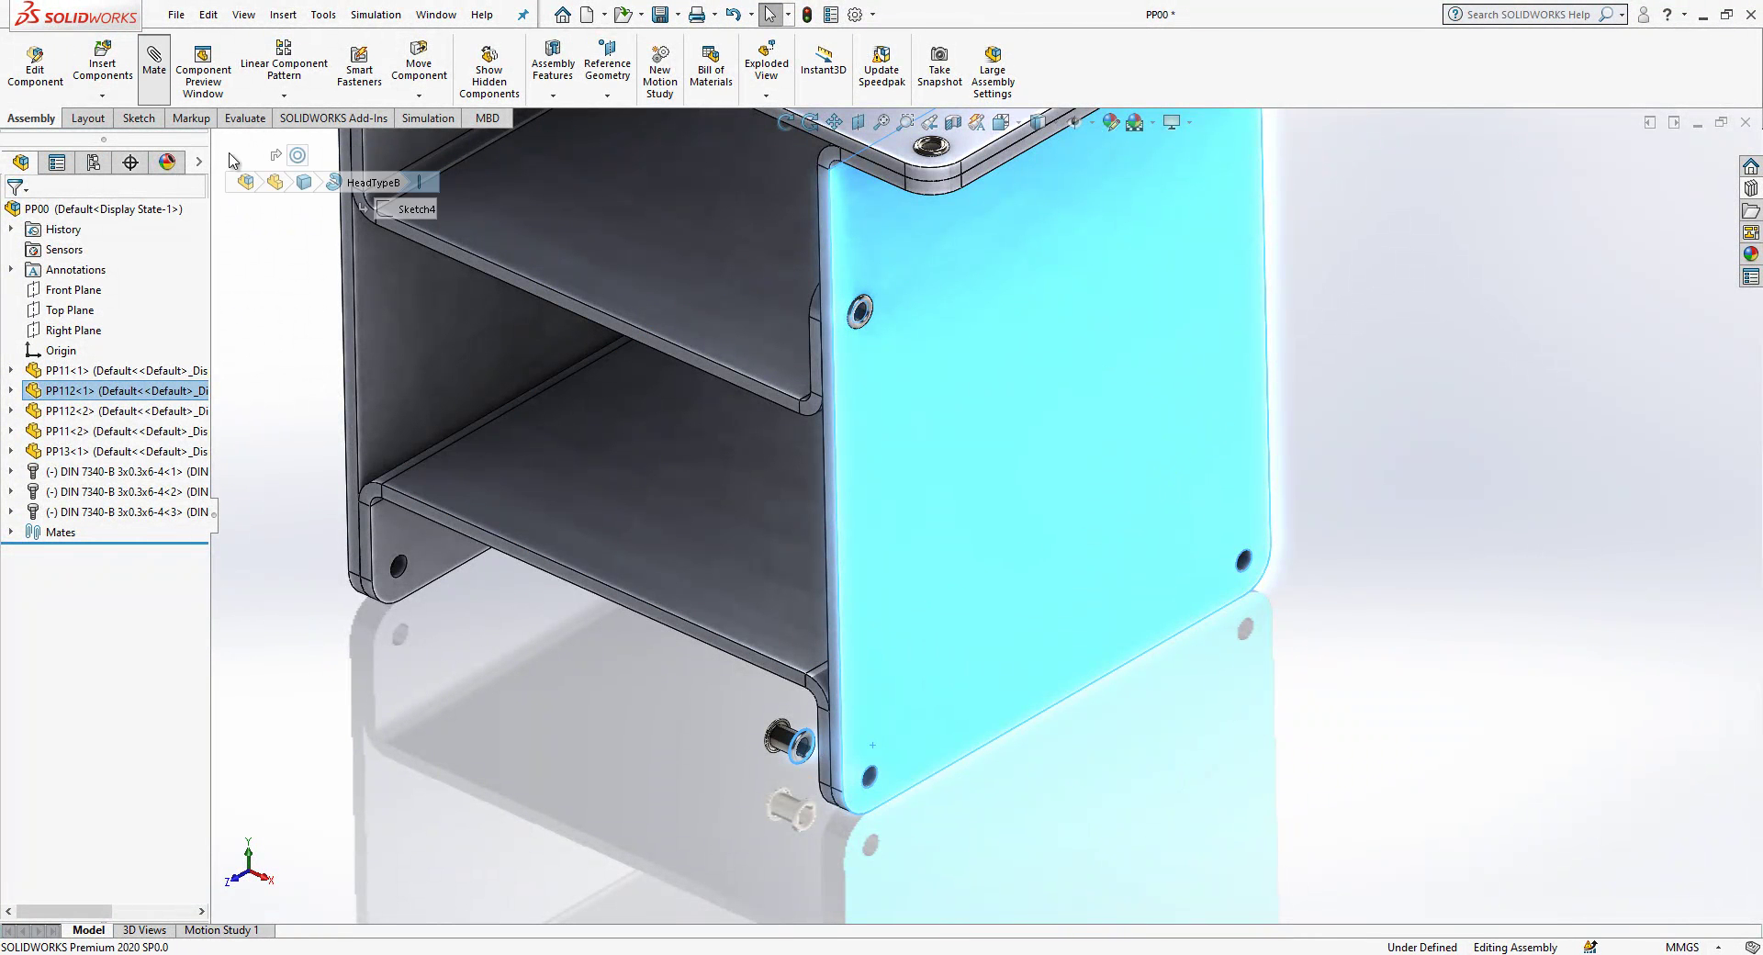
left_click(155, 60)
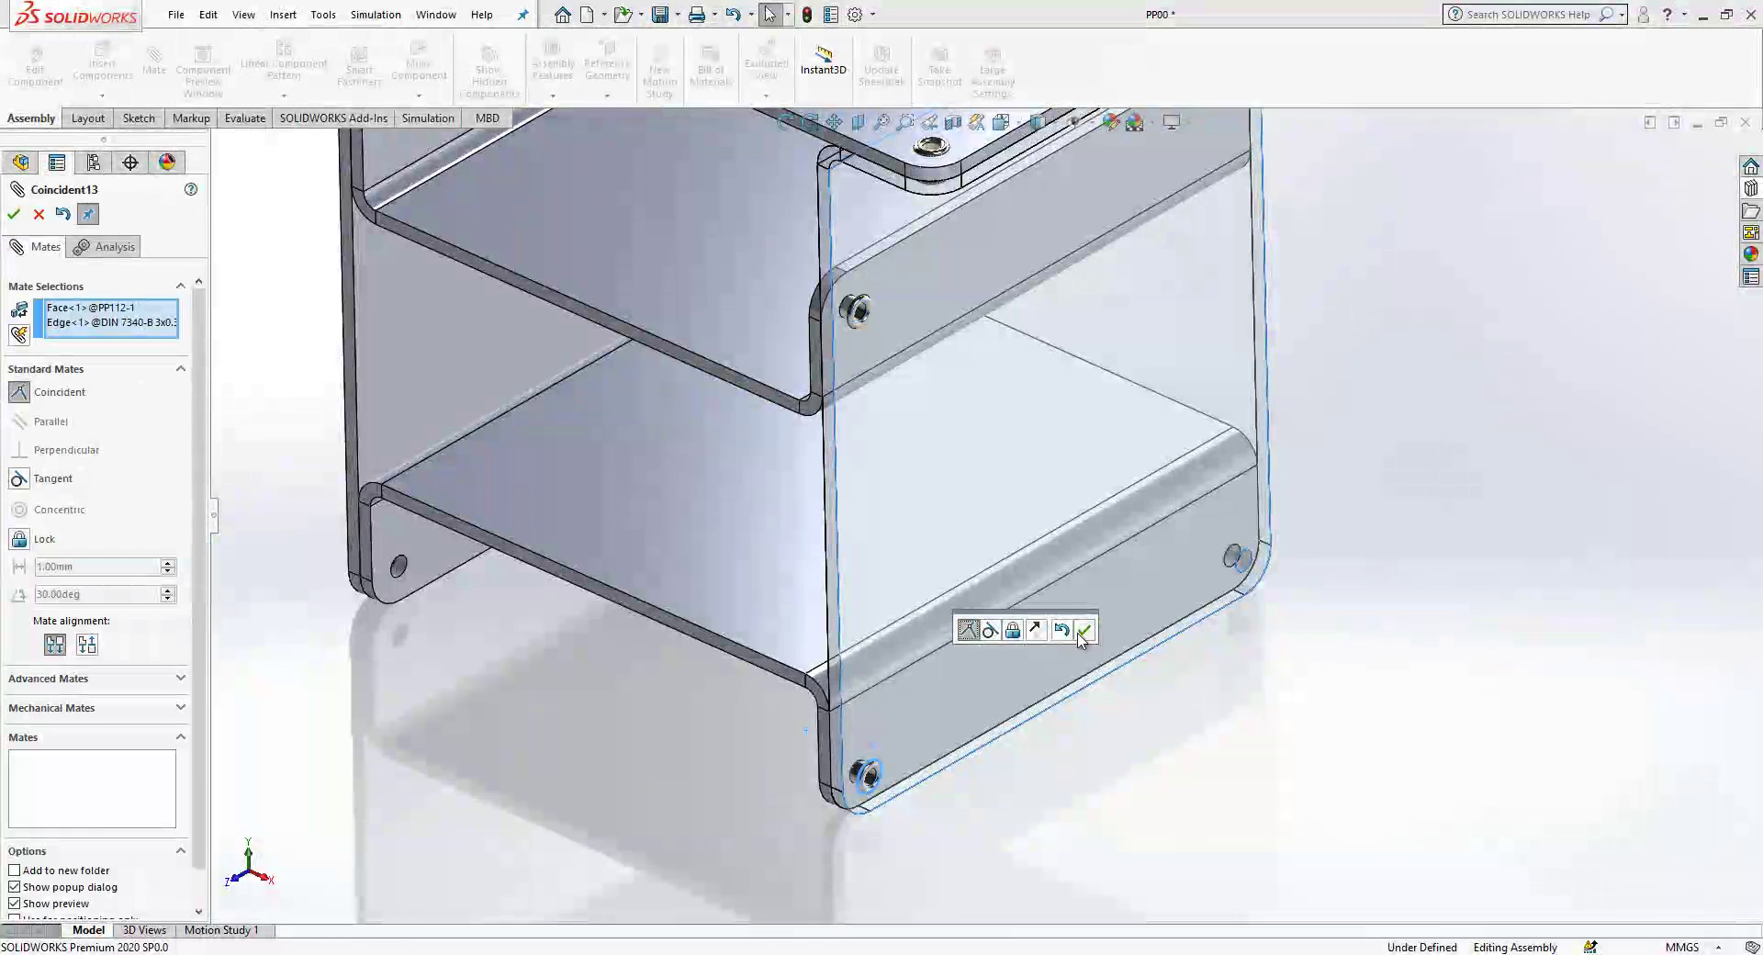
left_click(1081, 632)
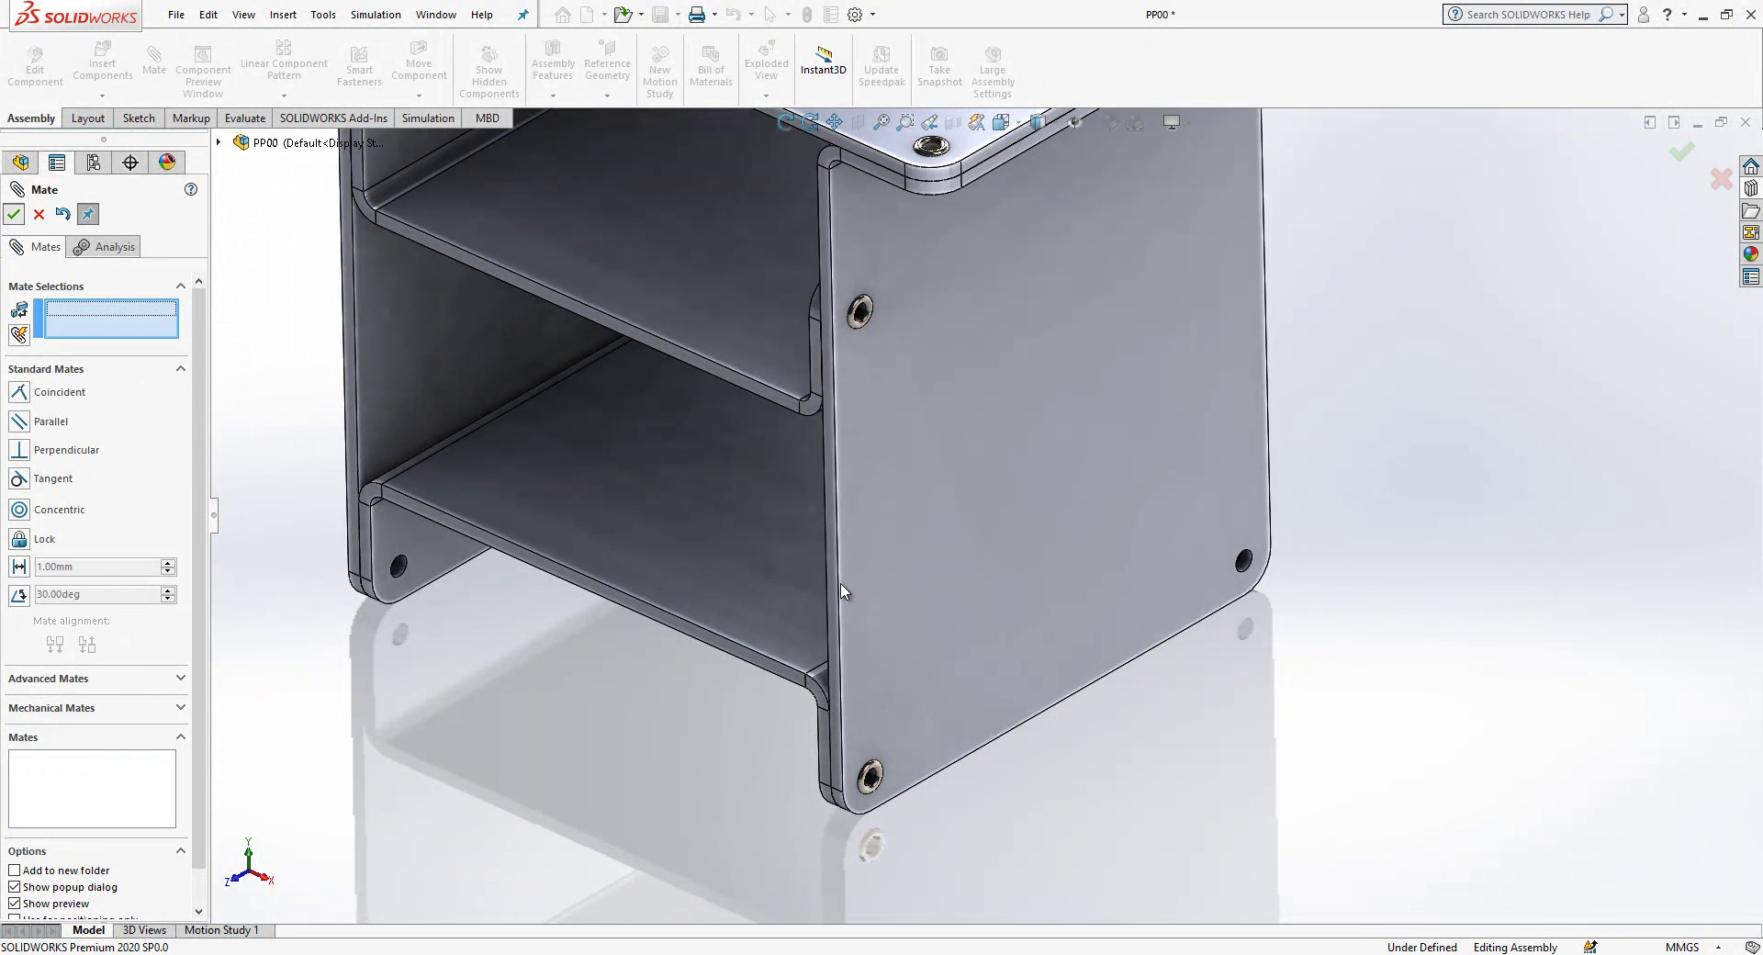
key("Escape")
key("ctrl+7")
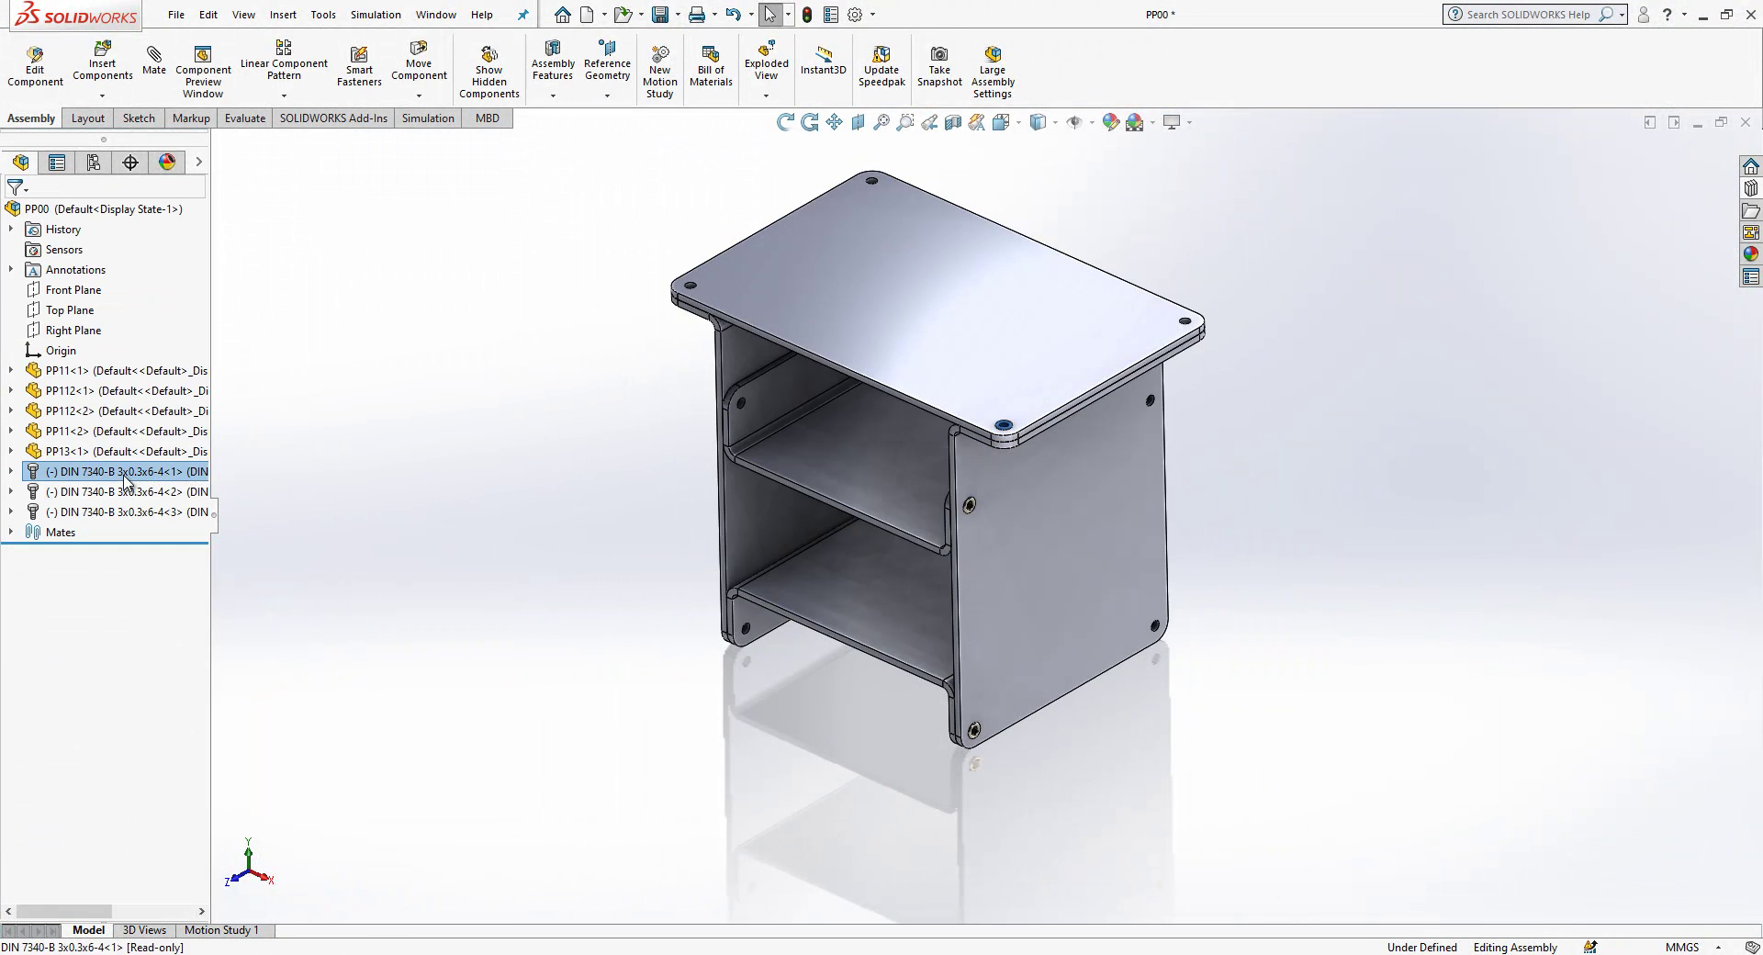
Step: Mirror the three DIN 7340-B rivets about the Front Plane as MirrorComponent1
left_click(126, 514, "shift")
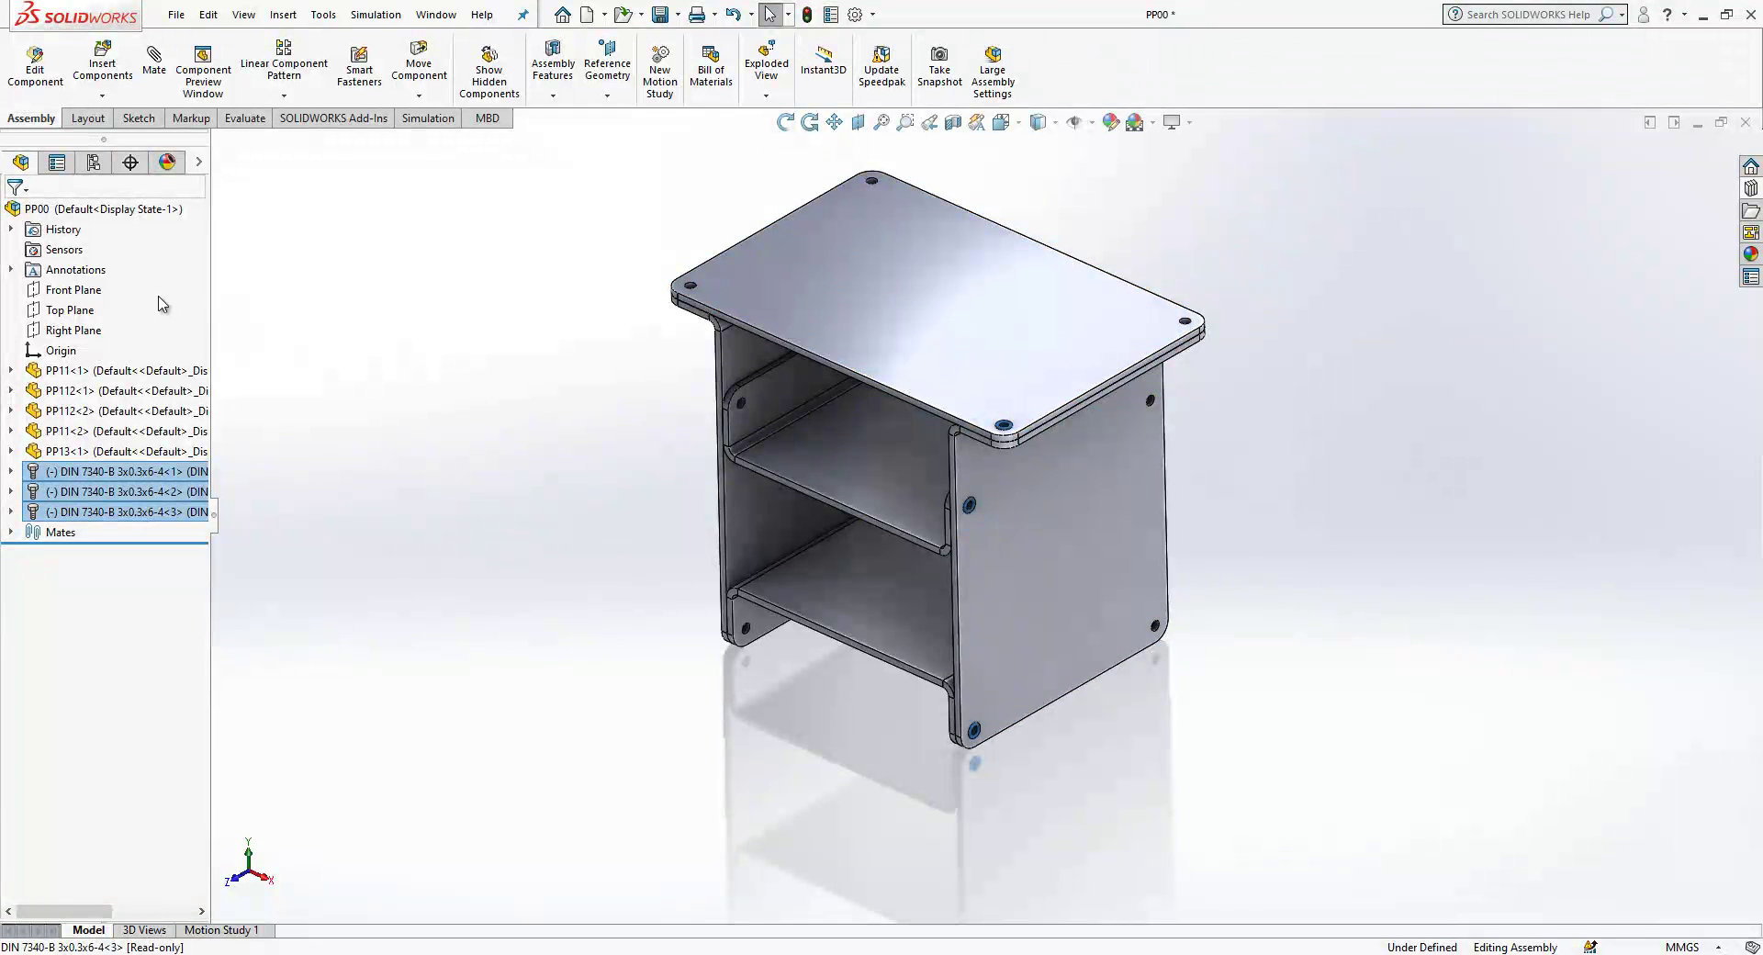
left_click(81, 292, "ctrl")
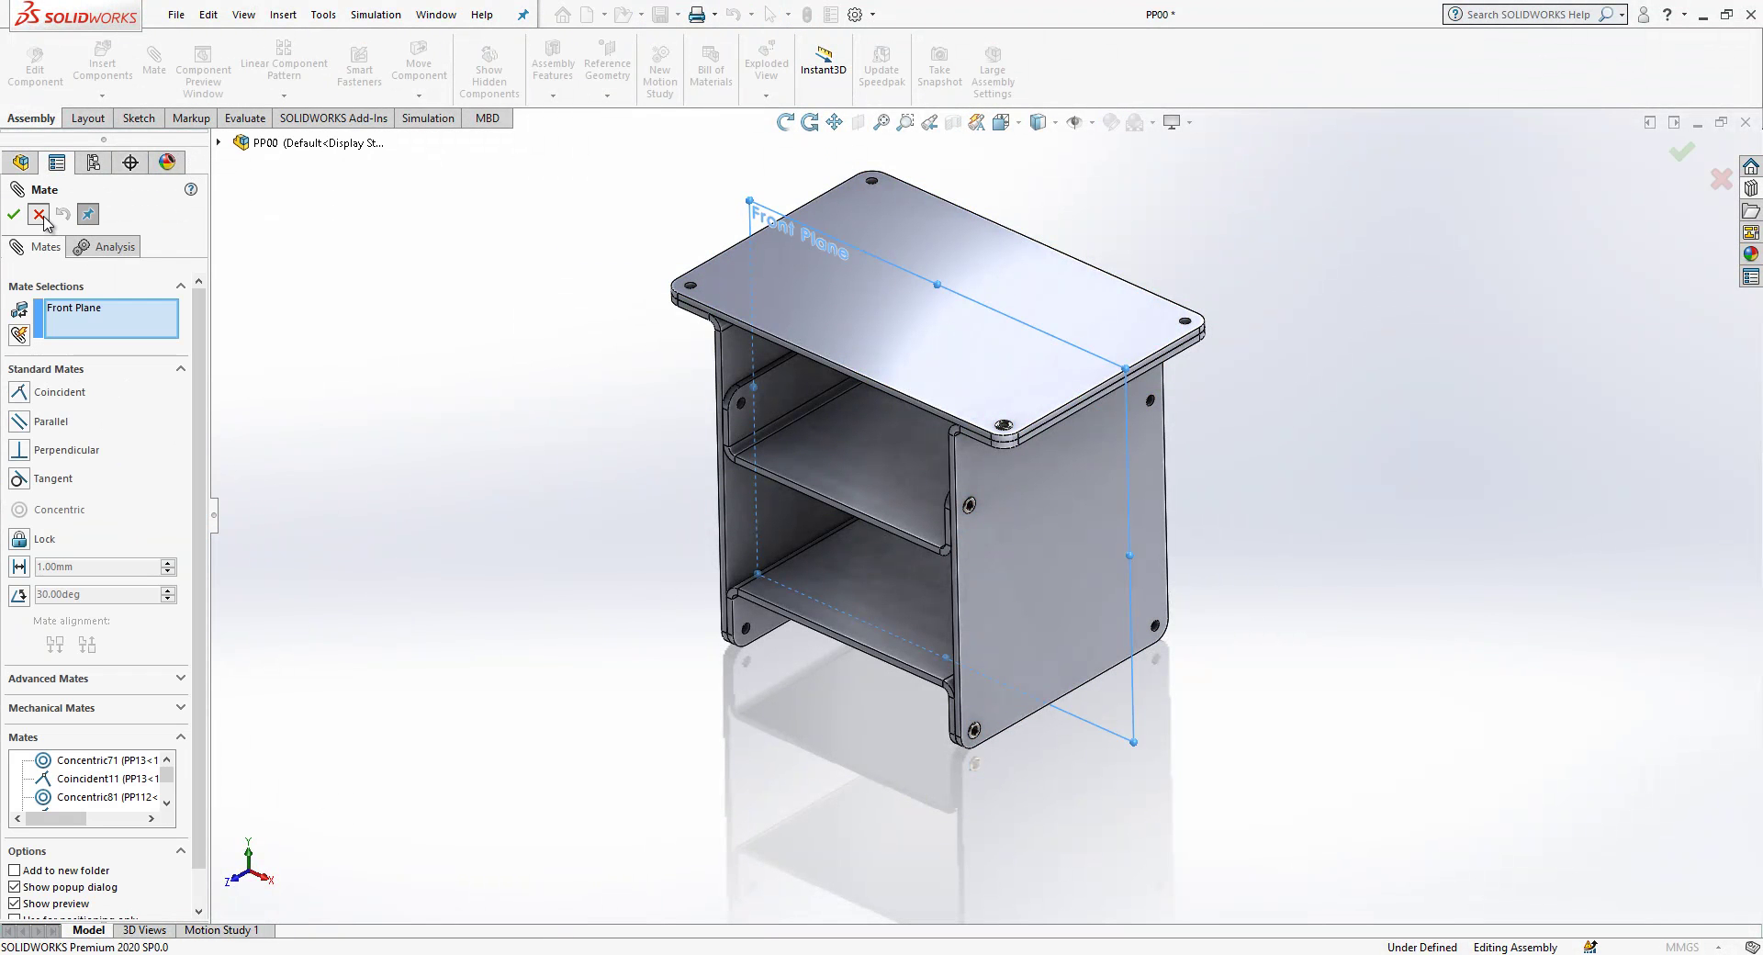
left_click(38, 214)
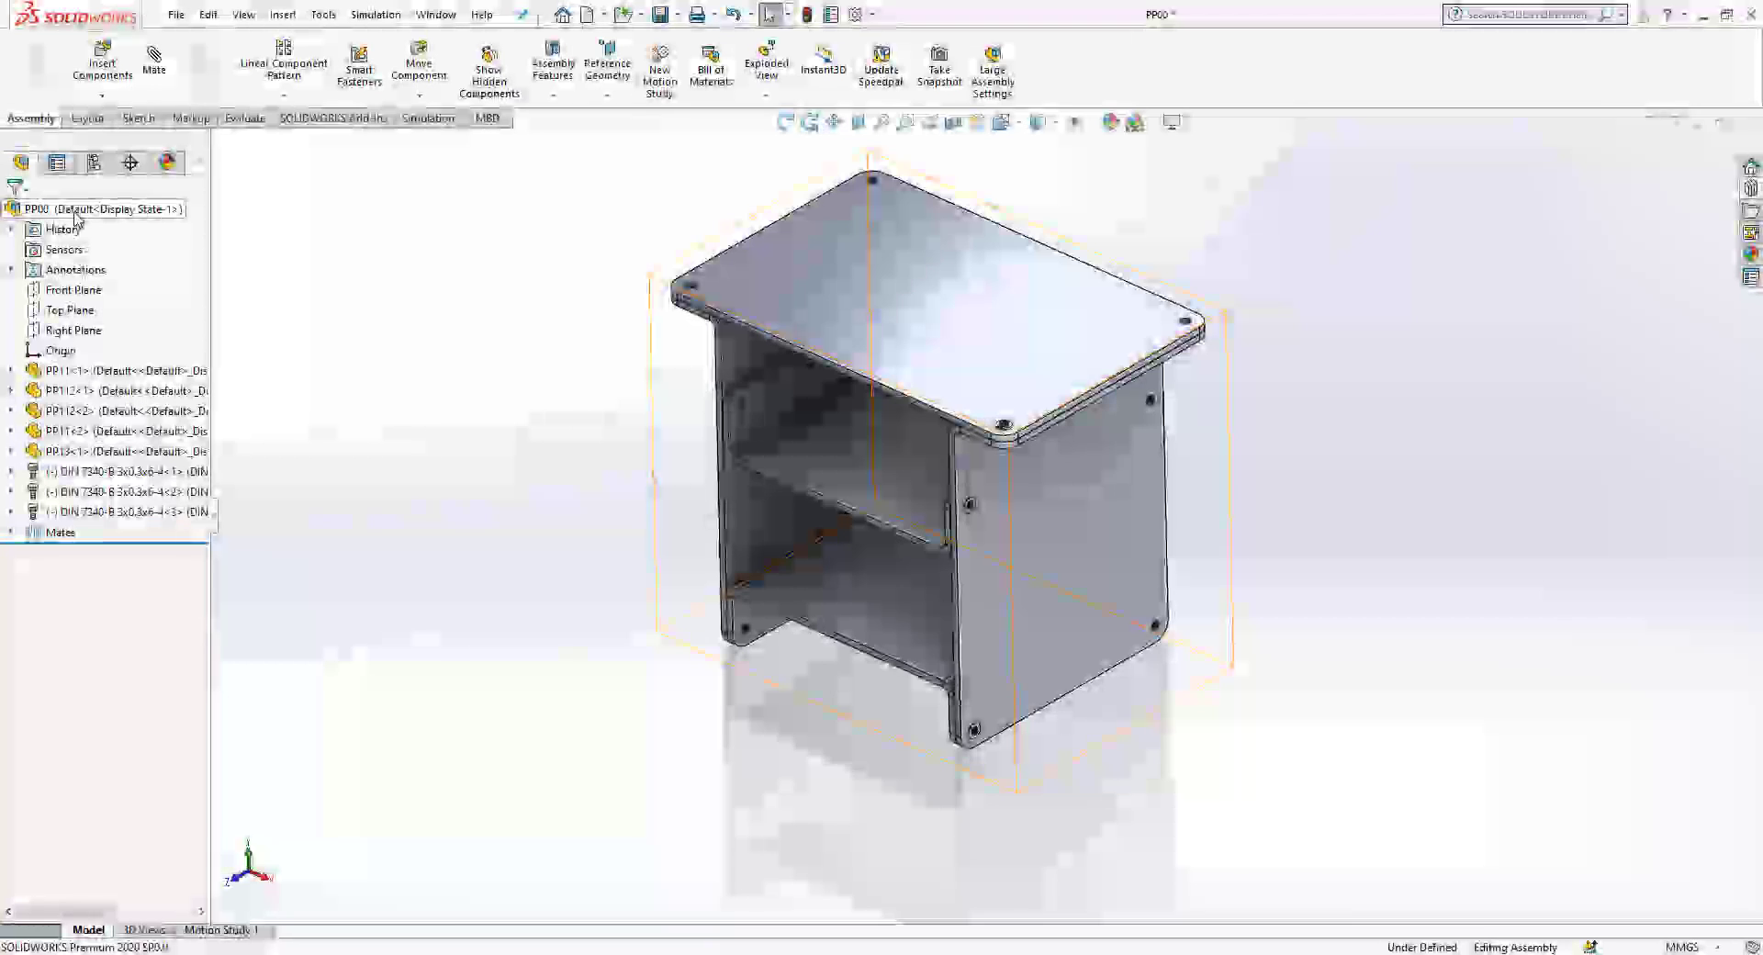
left_click(94, 512, "ctrl")
left_click(73, 290, "ctrl")
left_click(284, 94)
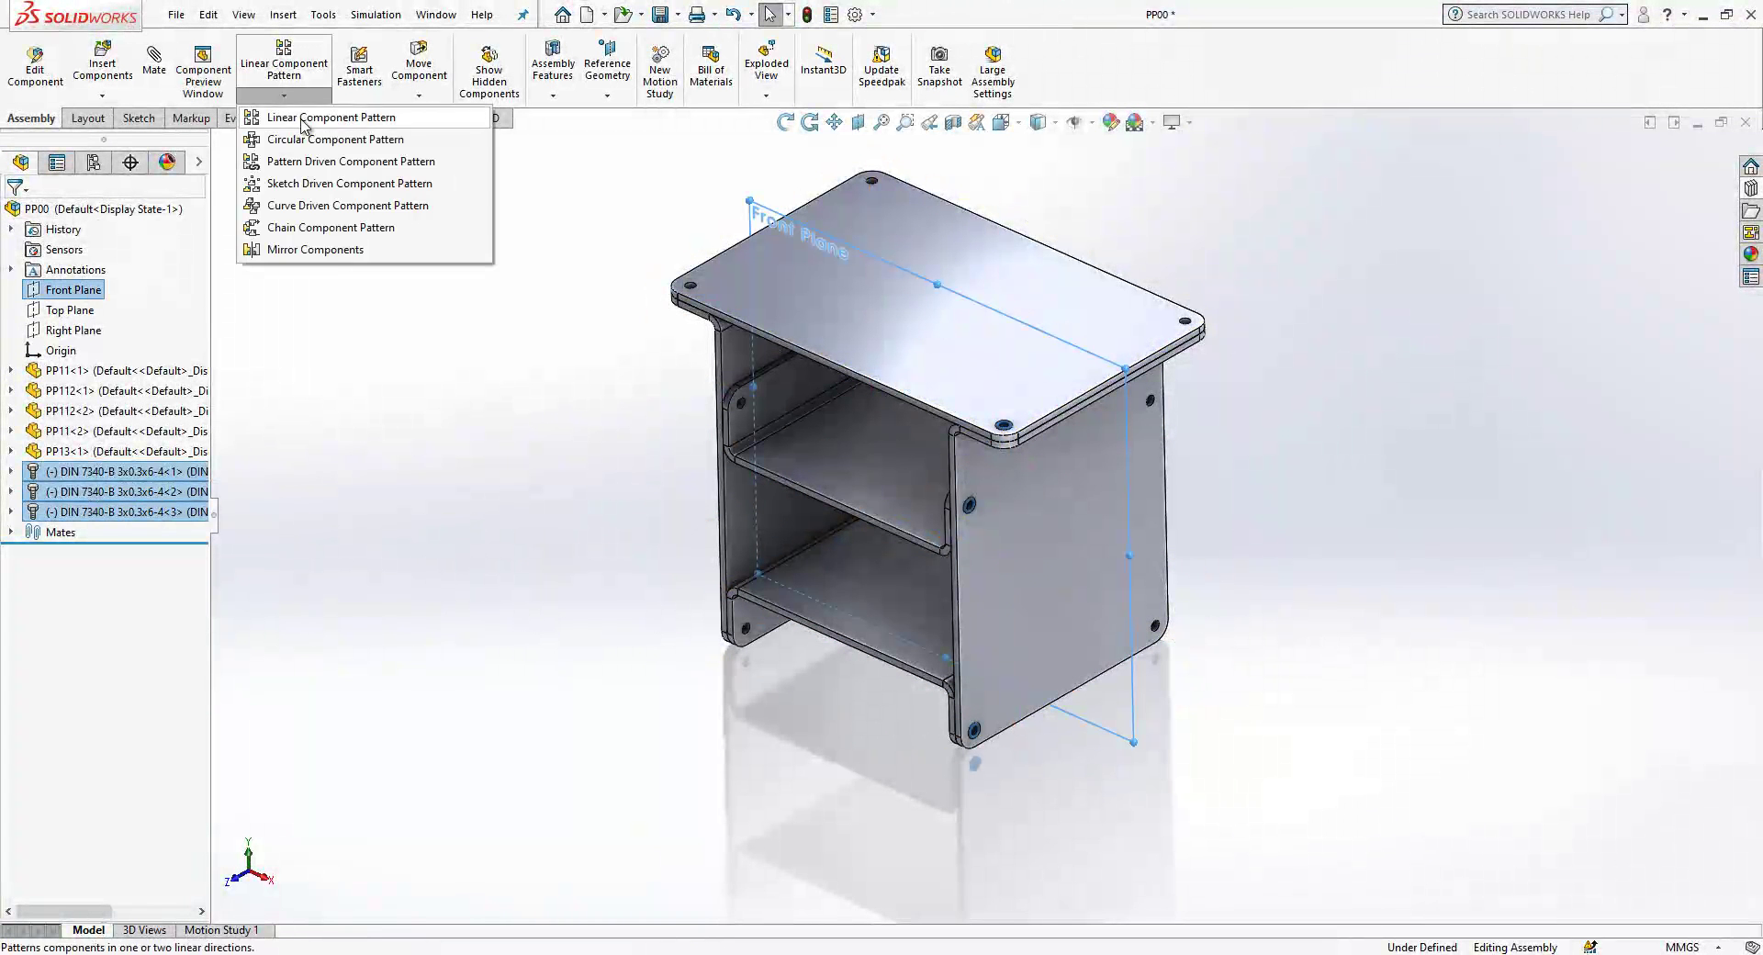
left_click(322, 251)
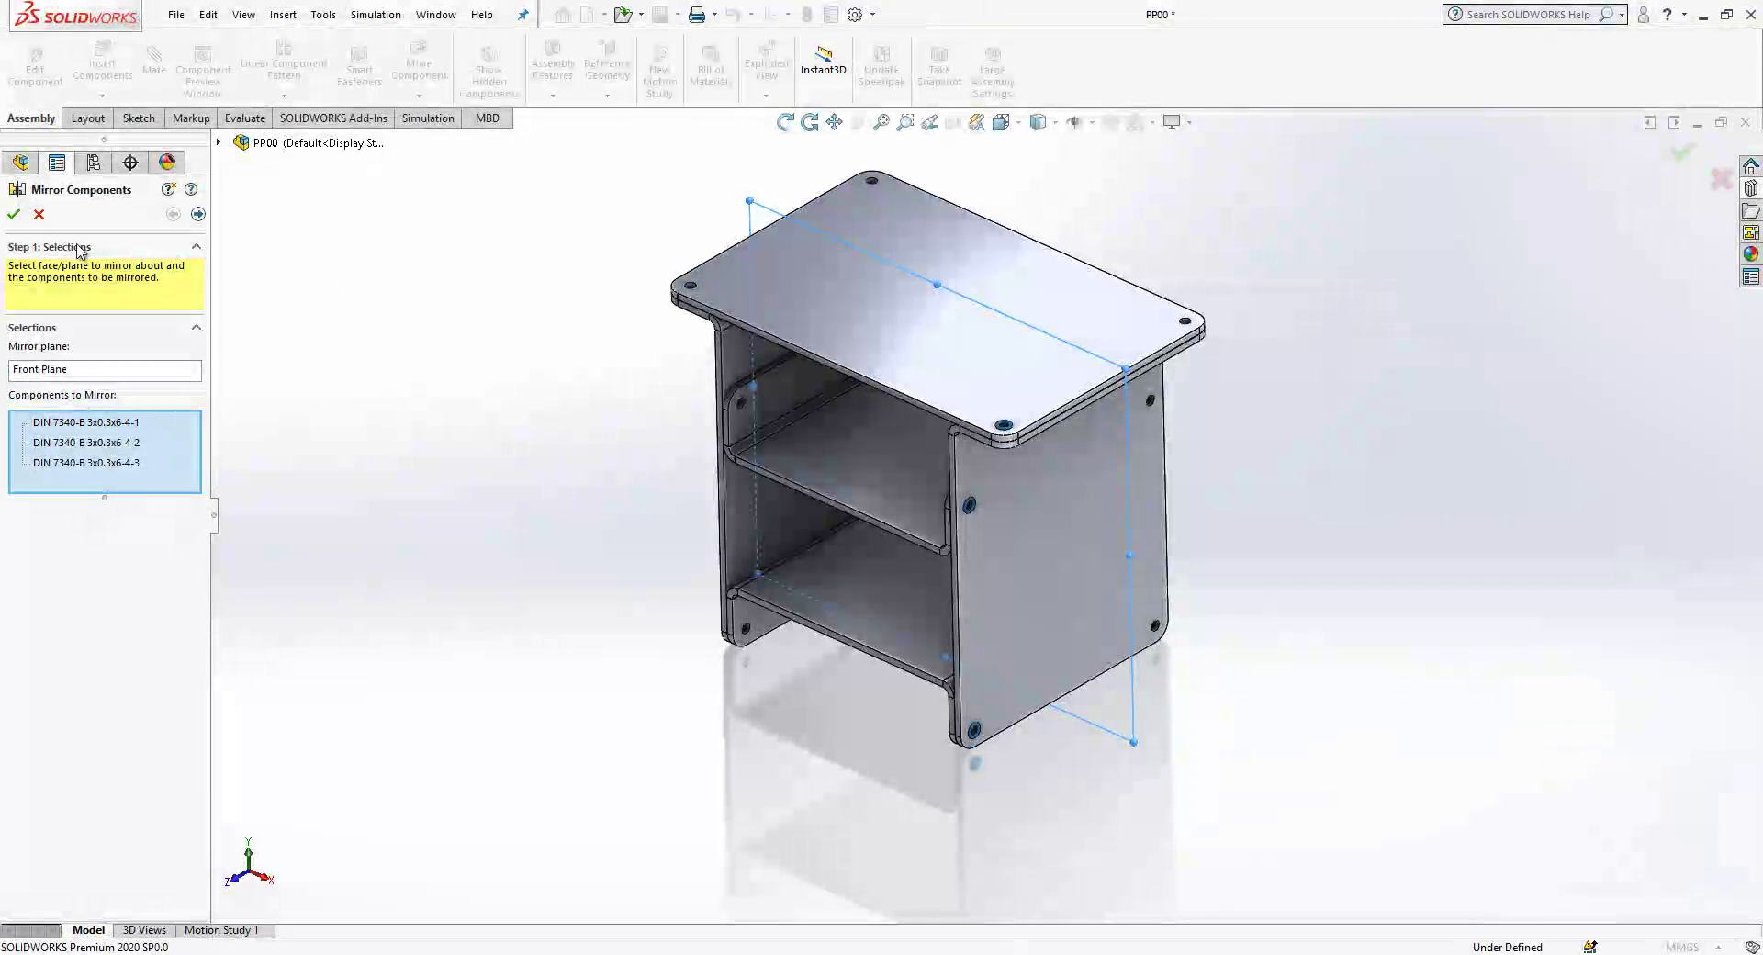
left_click(198, 214)
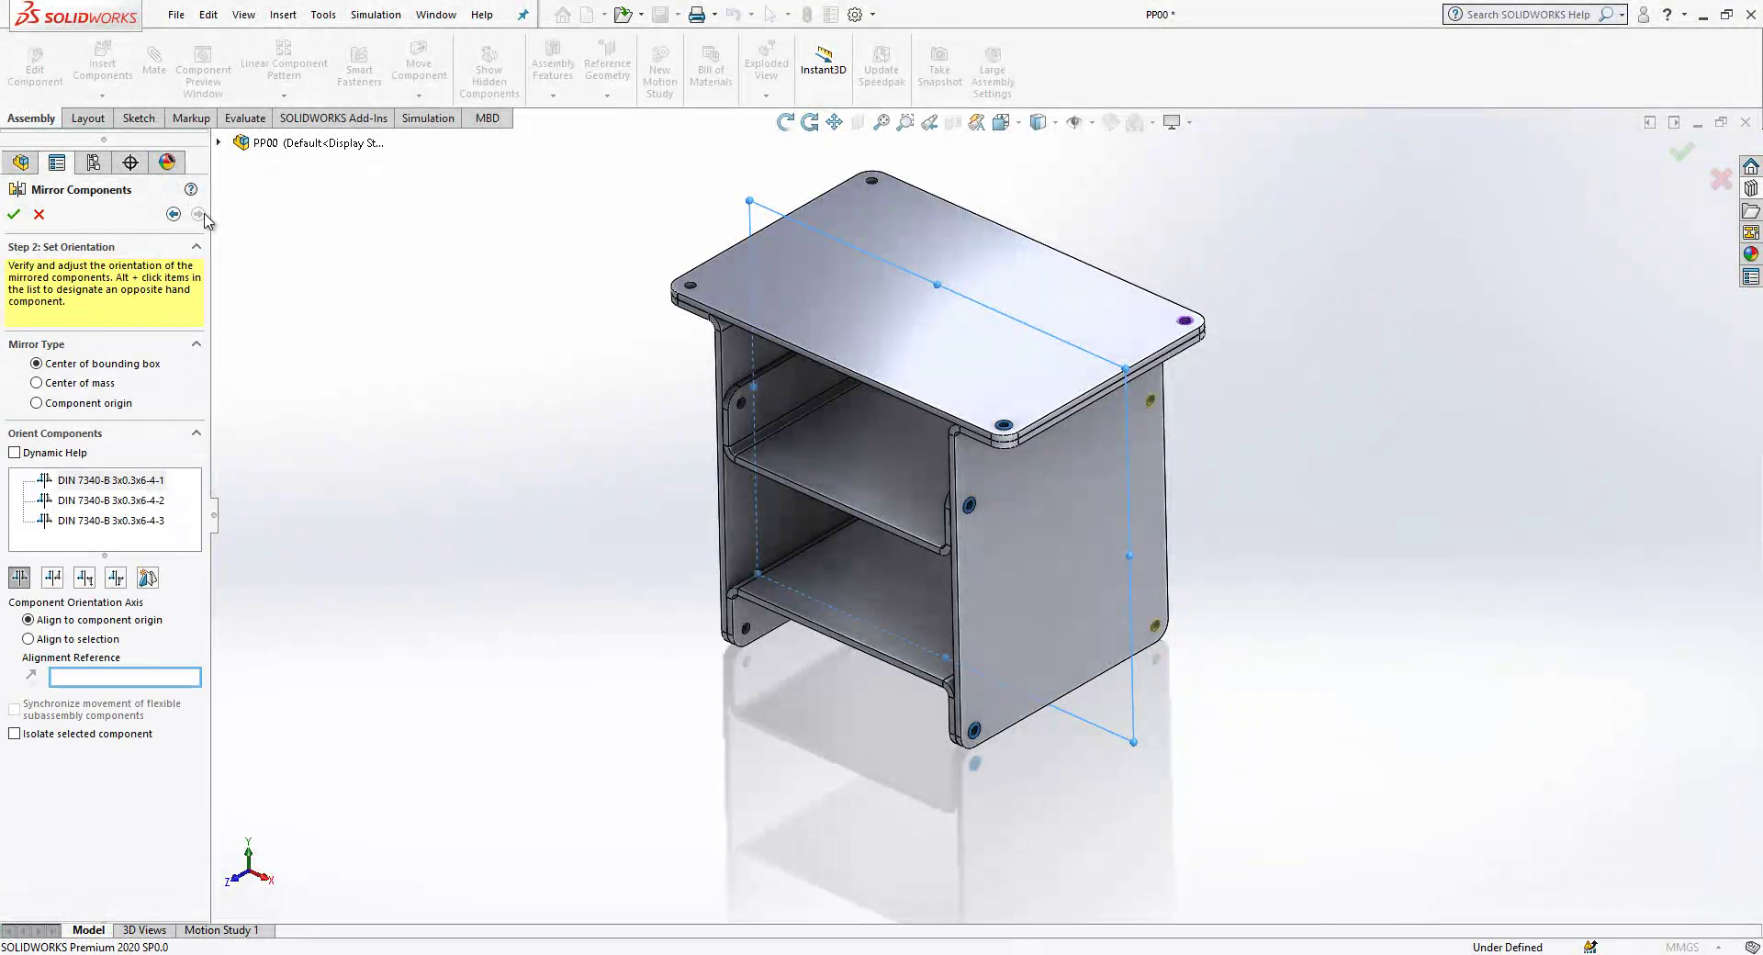
left_click(13, 215)
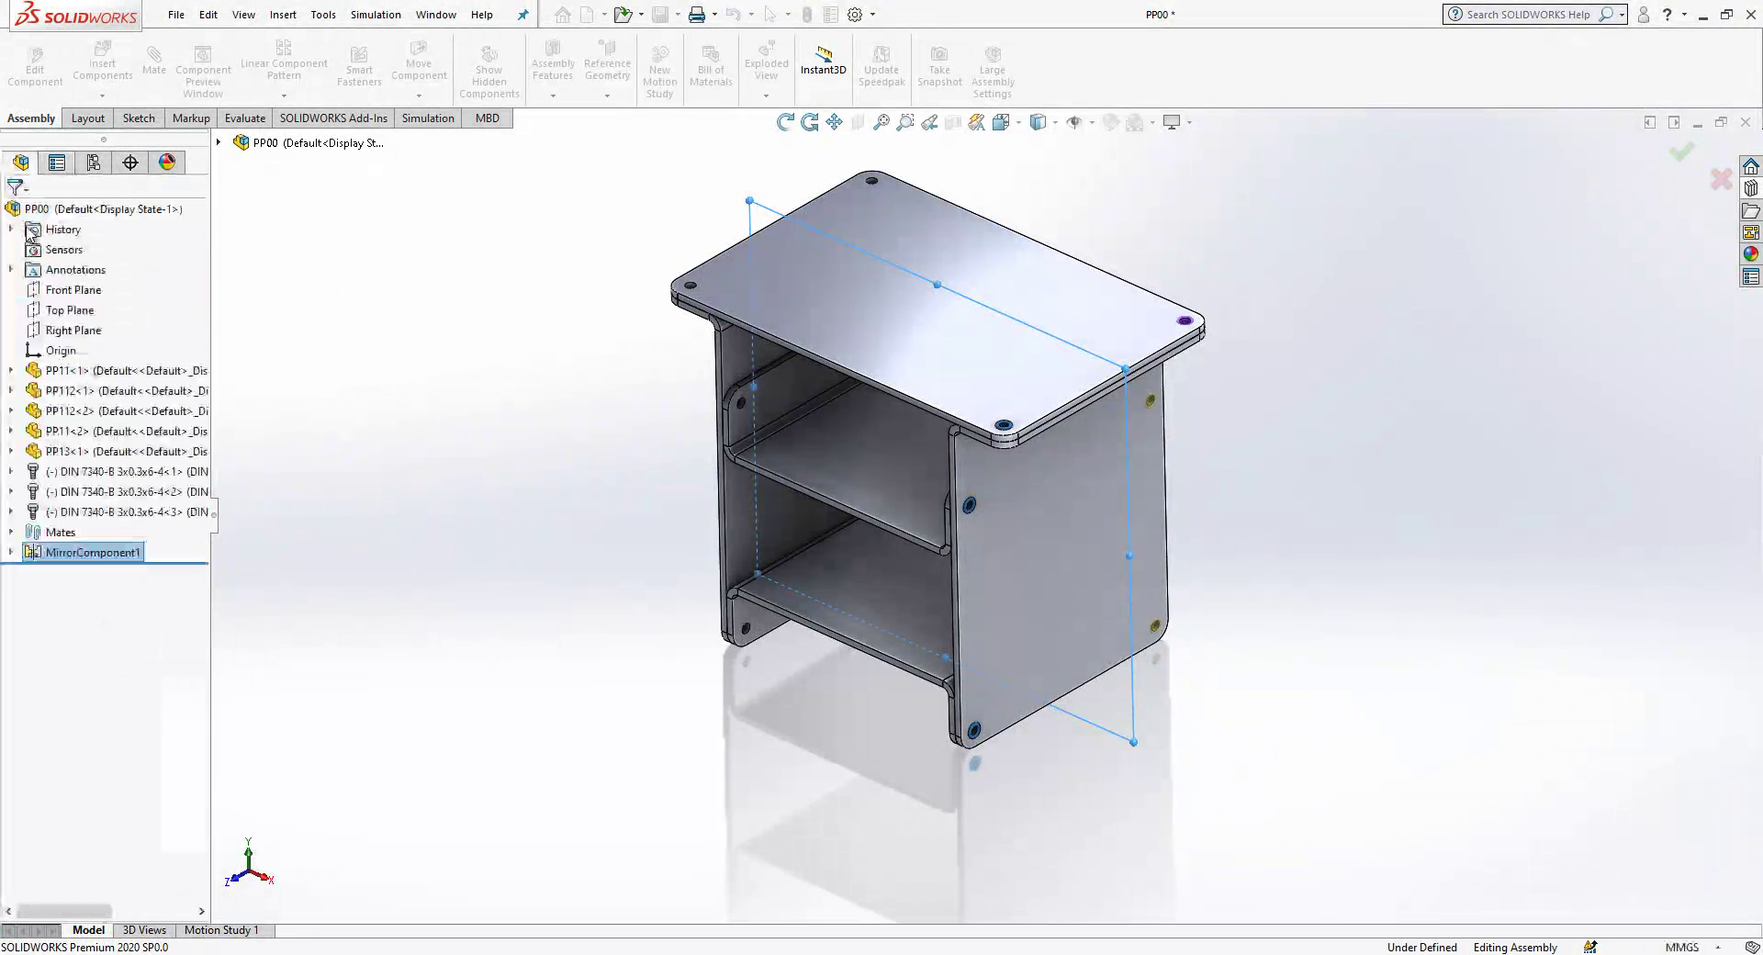
Step: Mirror the DIN rivets about the Right Plane as MirrorComponent2, then orbit to check
left_click(81, 472)
left_click(81, 512, "shift")
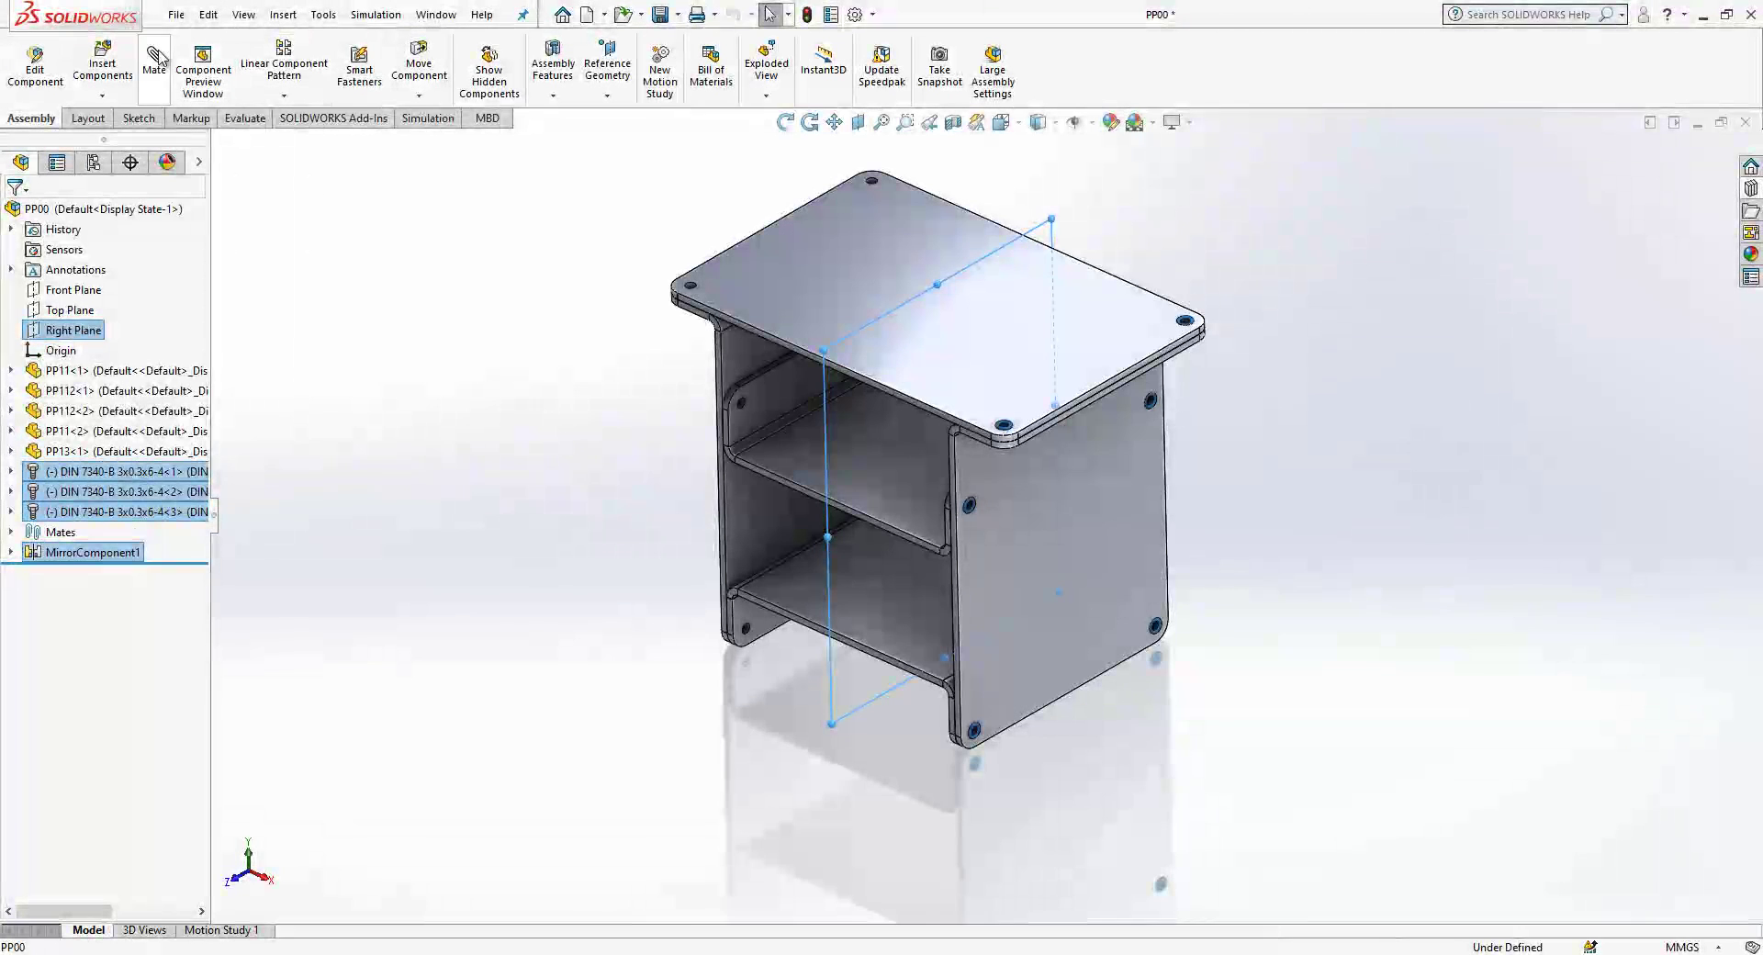
left_click(276, 96)
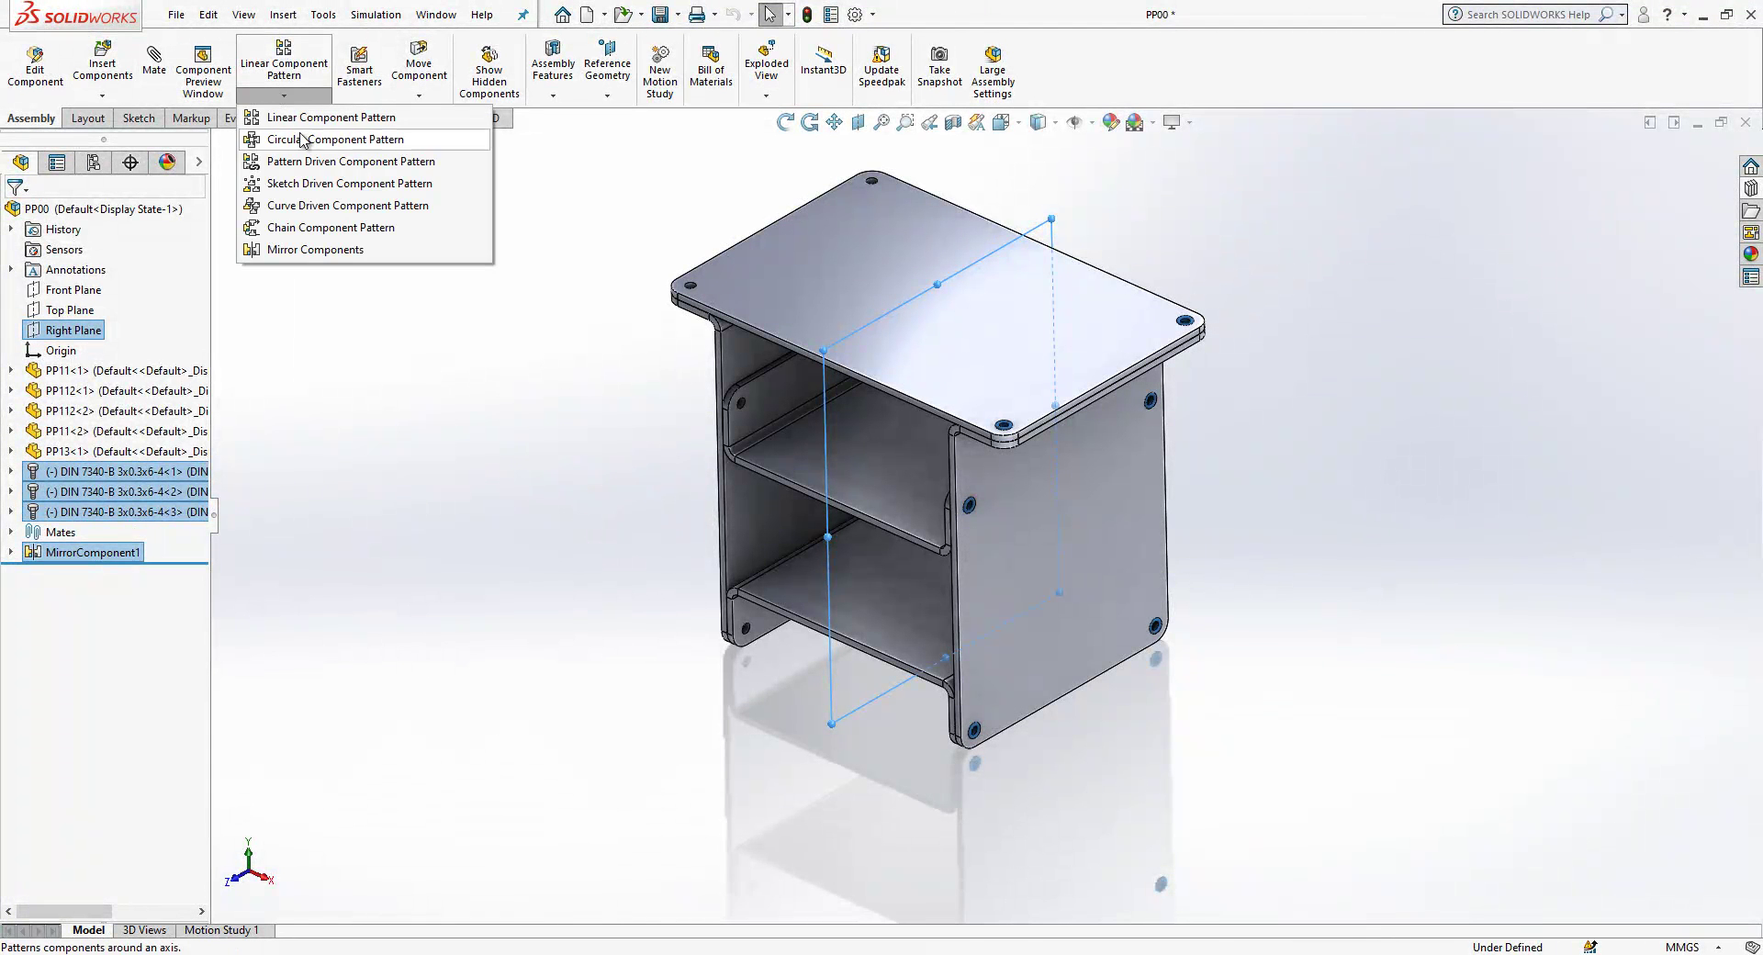
left_click(315, 250)
left_click(198, 214)
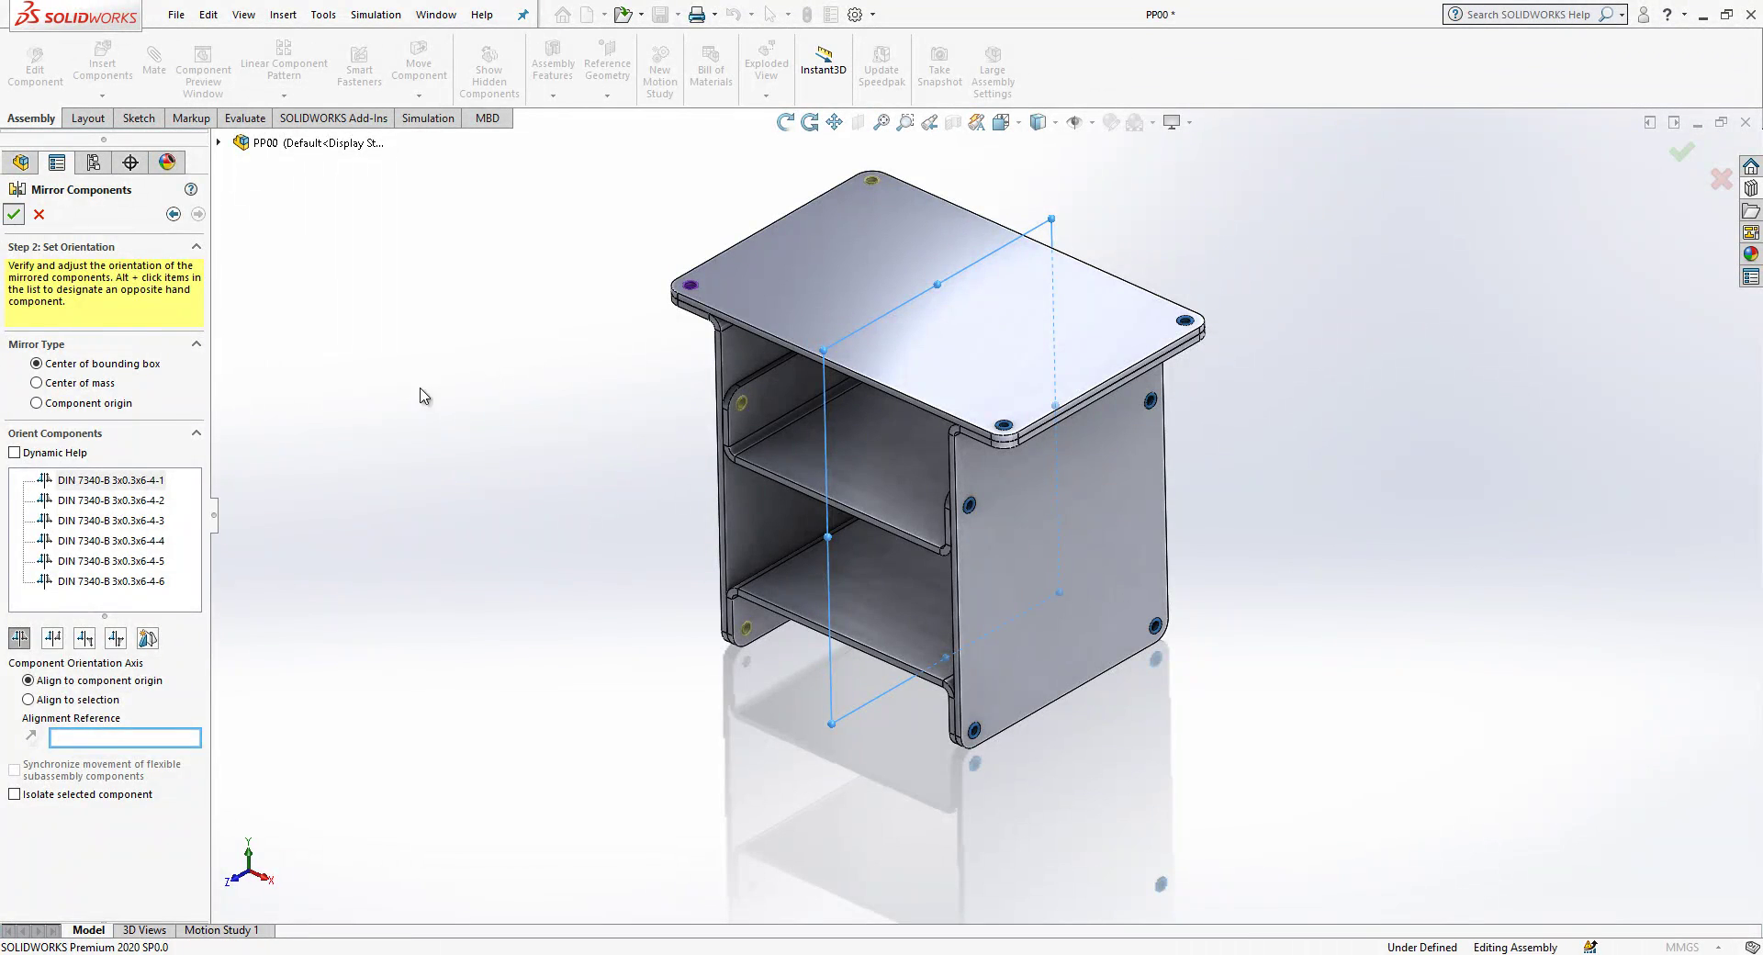
key("Return")
middle_click_drag(500, 445, 909, 494)
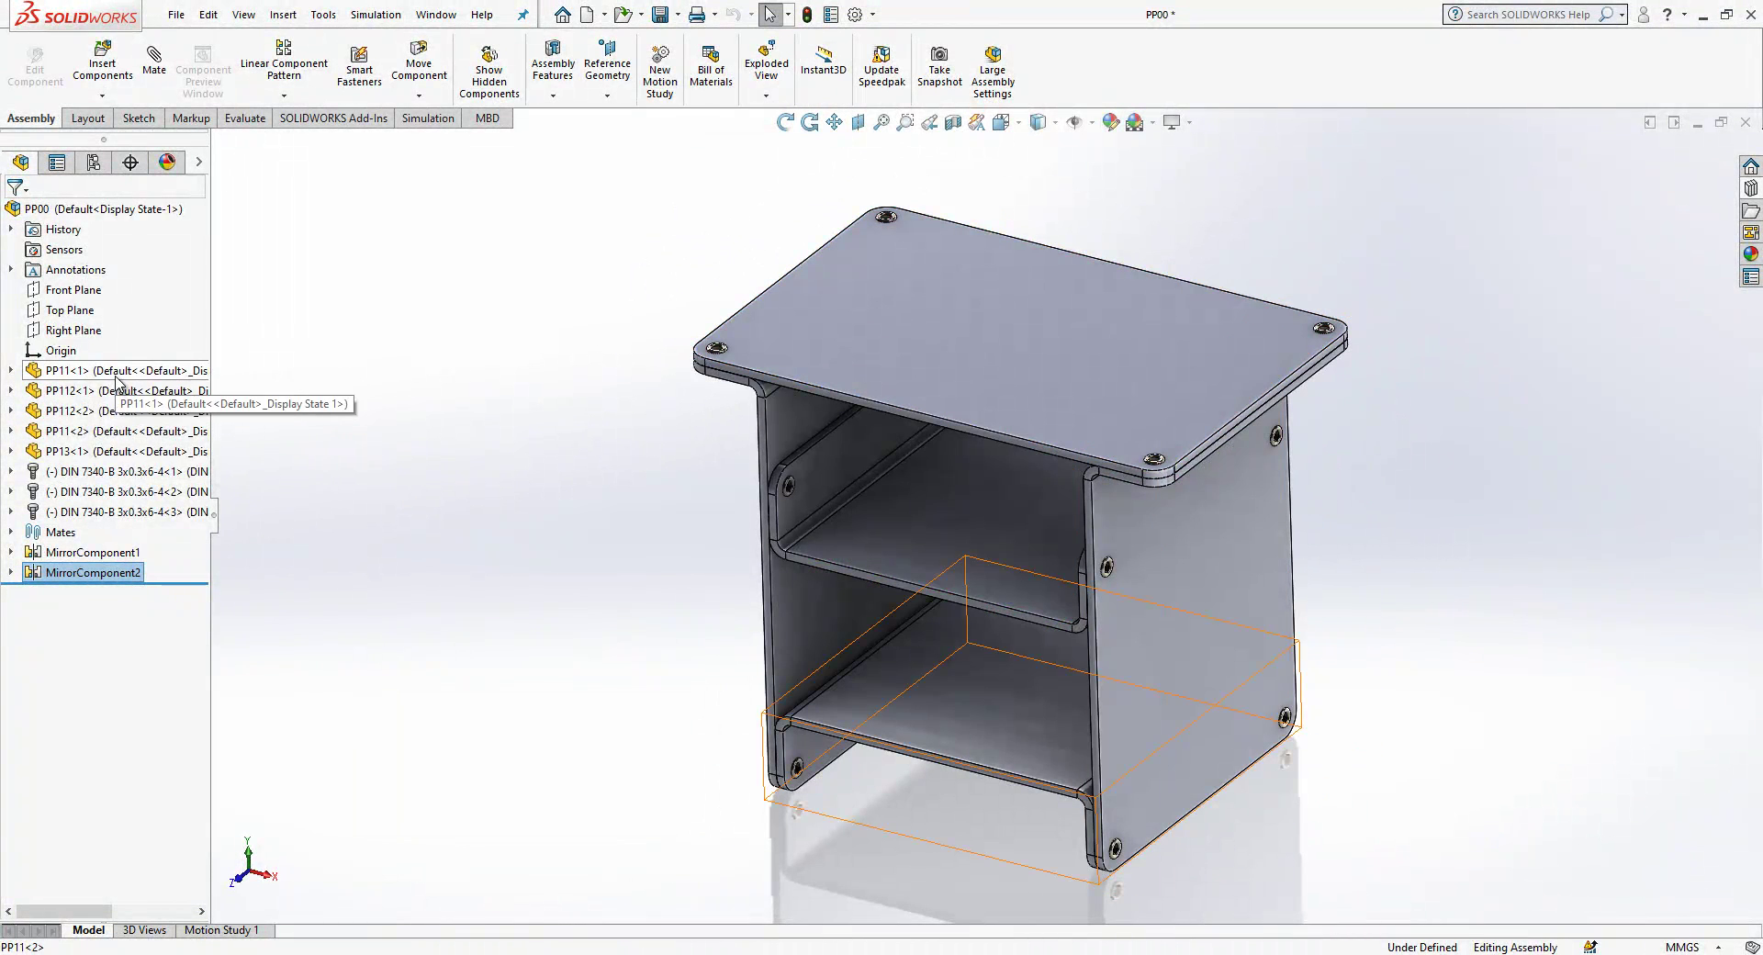
left_click(144, 475)
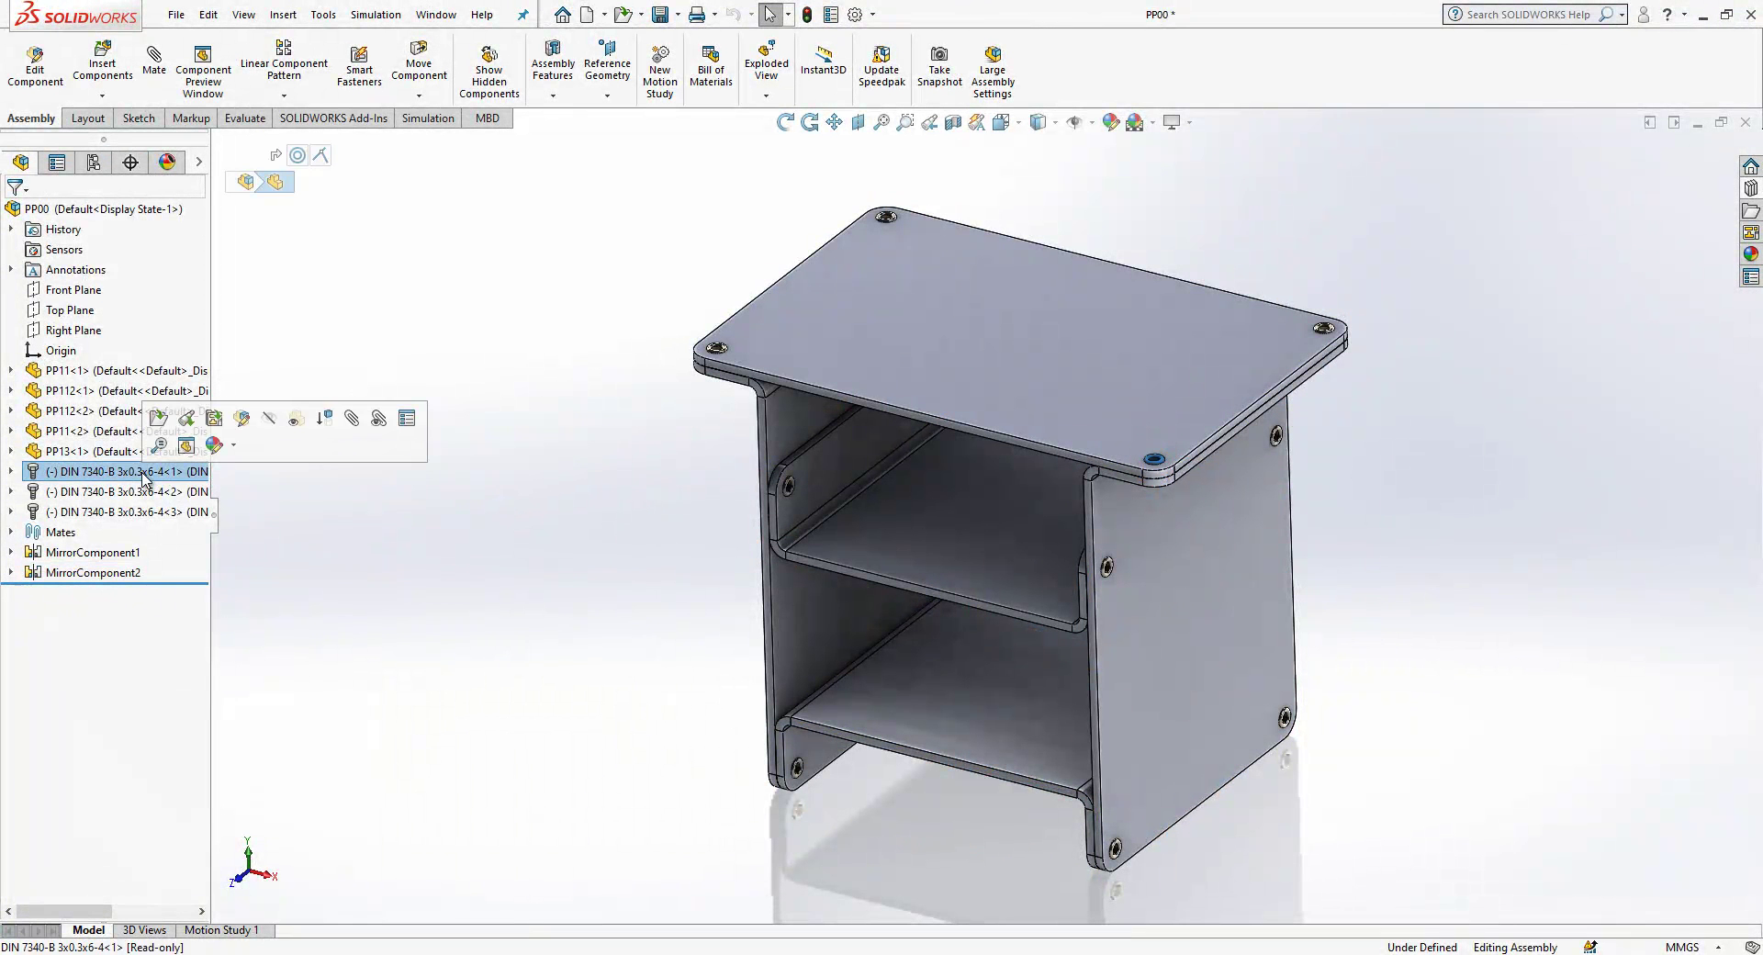
left_click(75, 496)
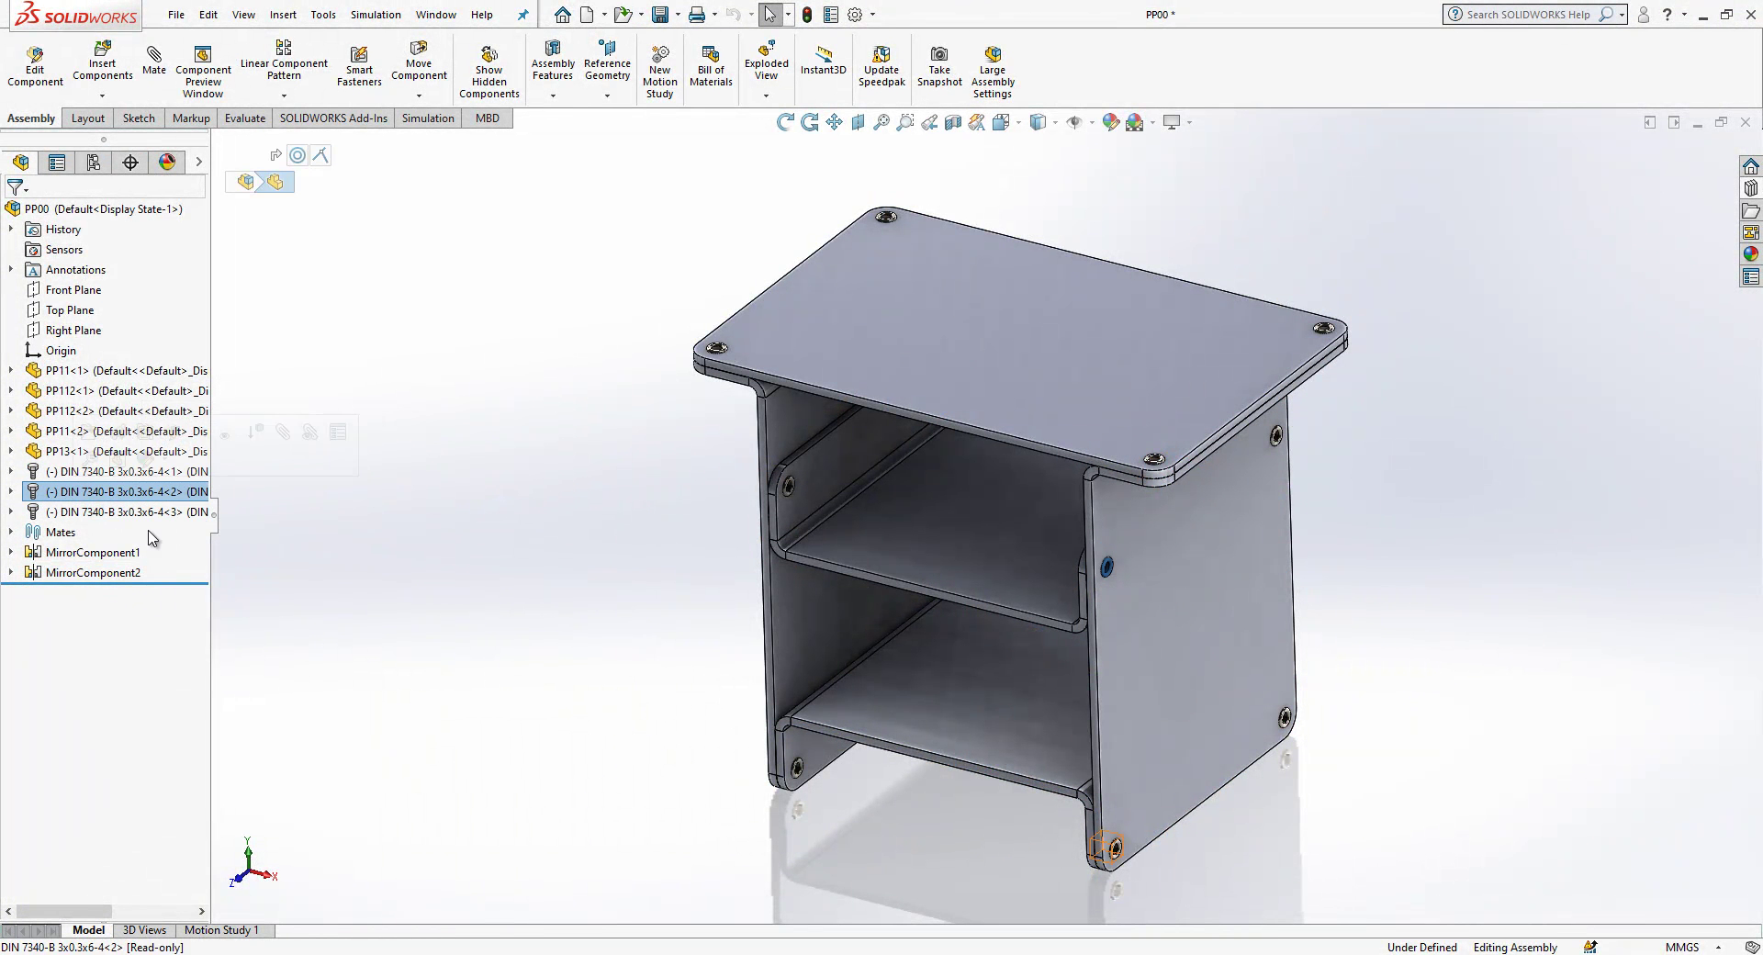
left_click(265, 611)
middle_click_drag(1074, 604, 1091, 544)
scroll(1010, 546, "down", 8)
middle_click_drag(937, 542, 909, 496)
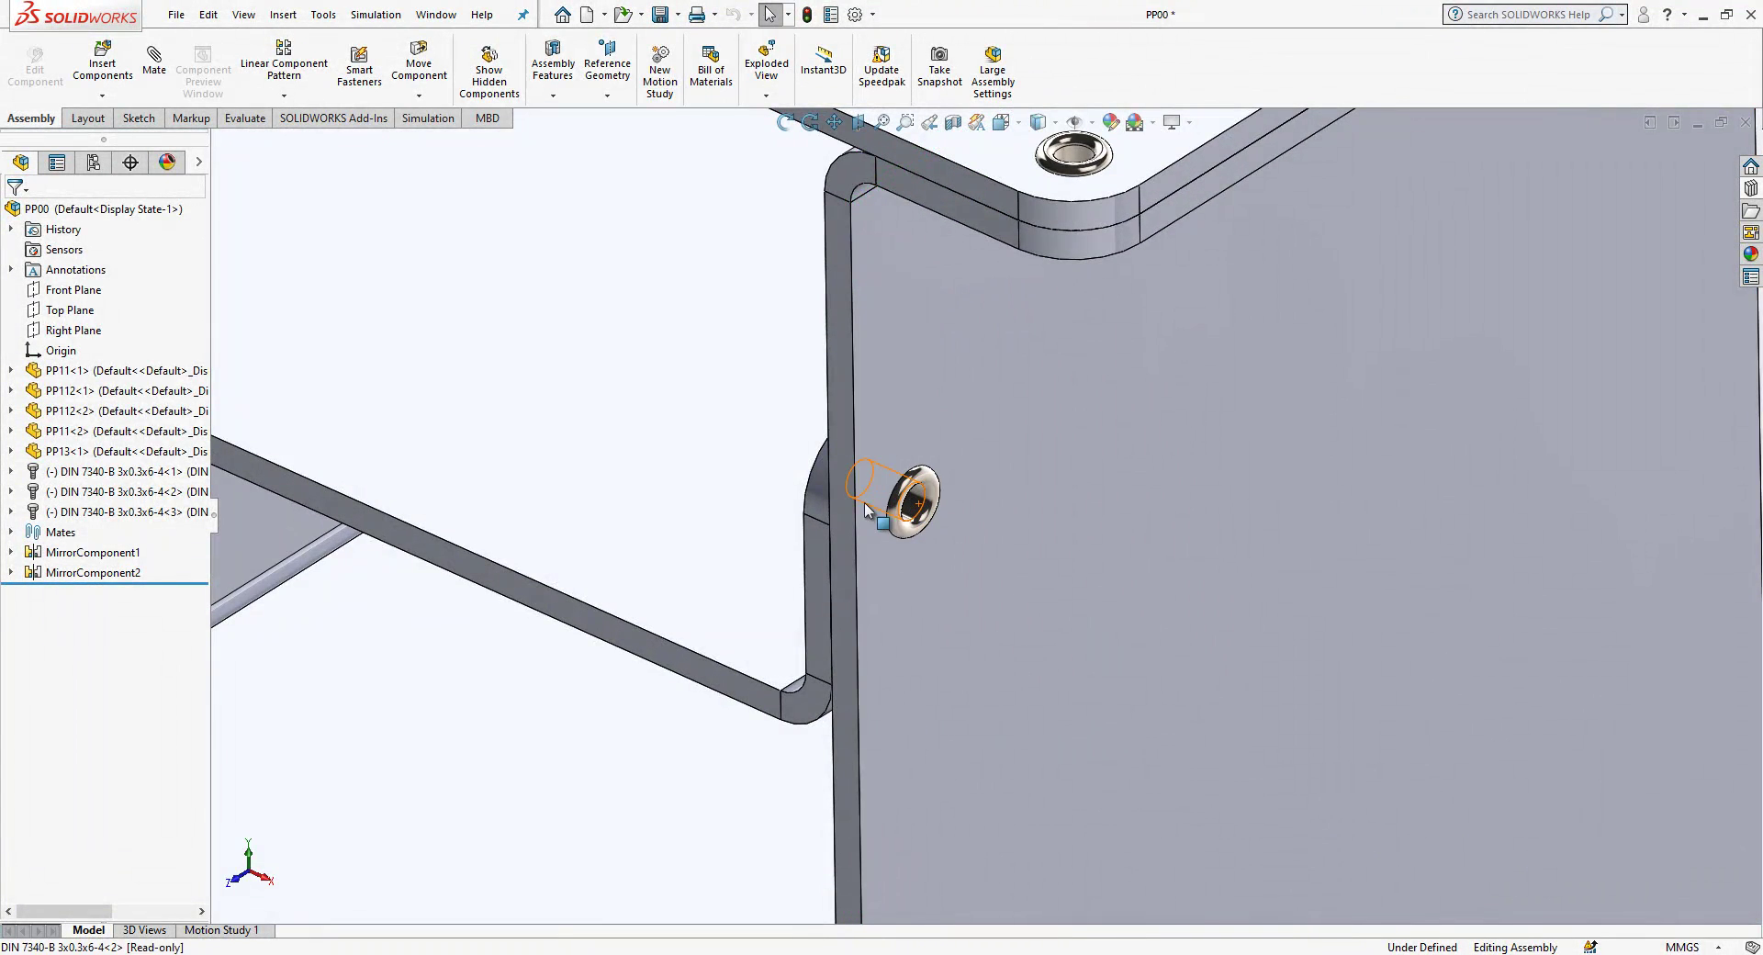
left_click(932, 477)
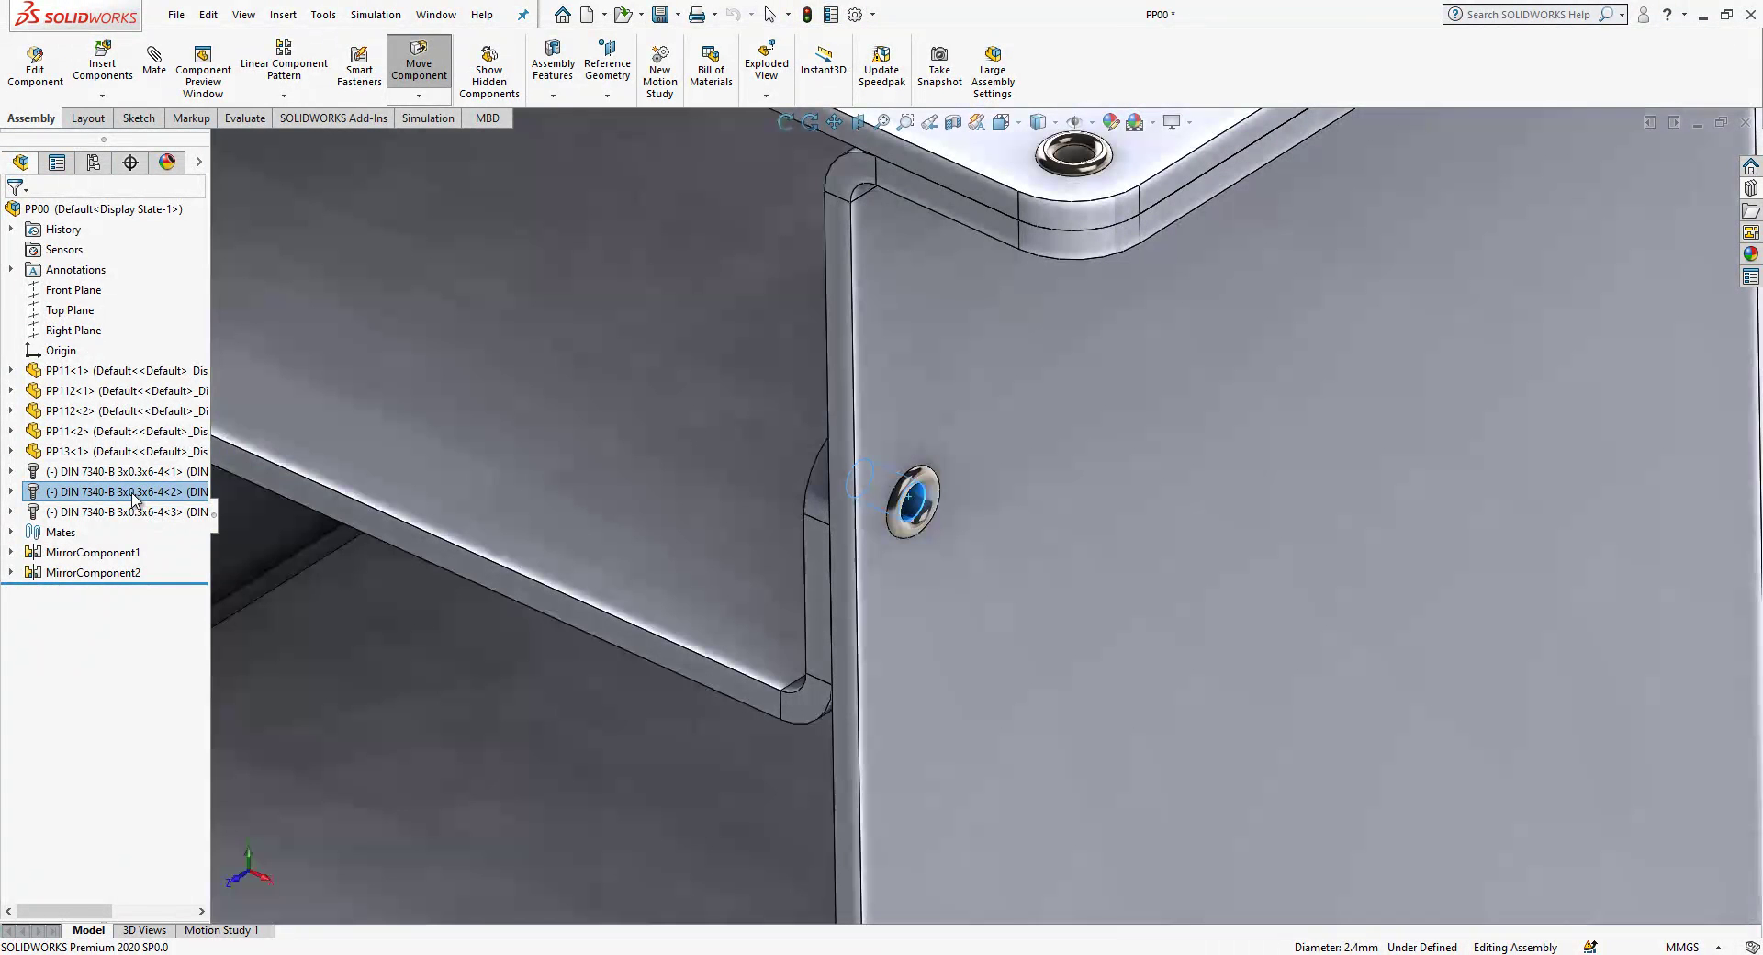
left_click(135, 496)
key("f")
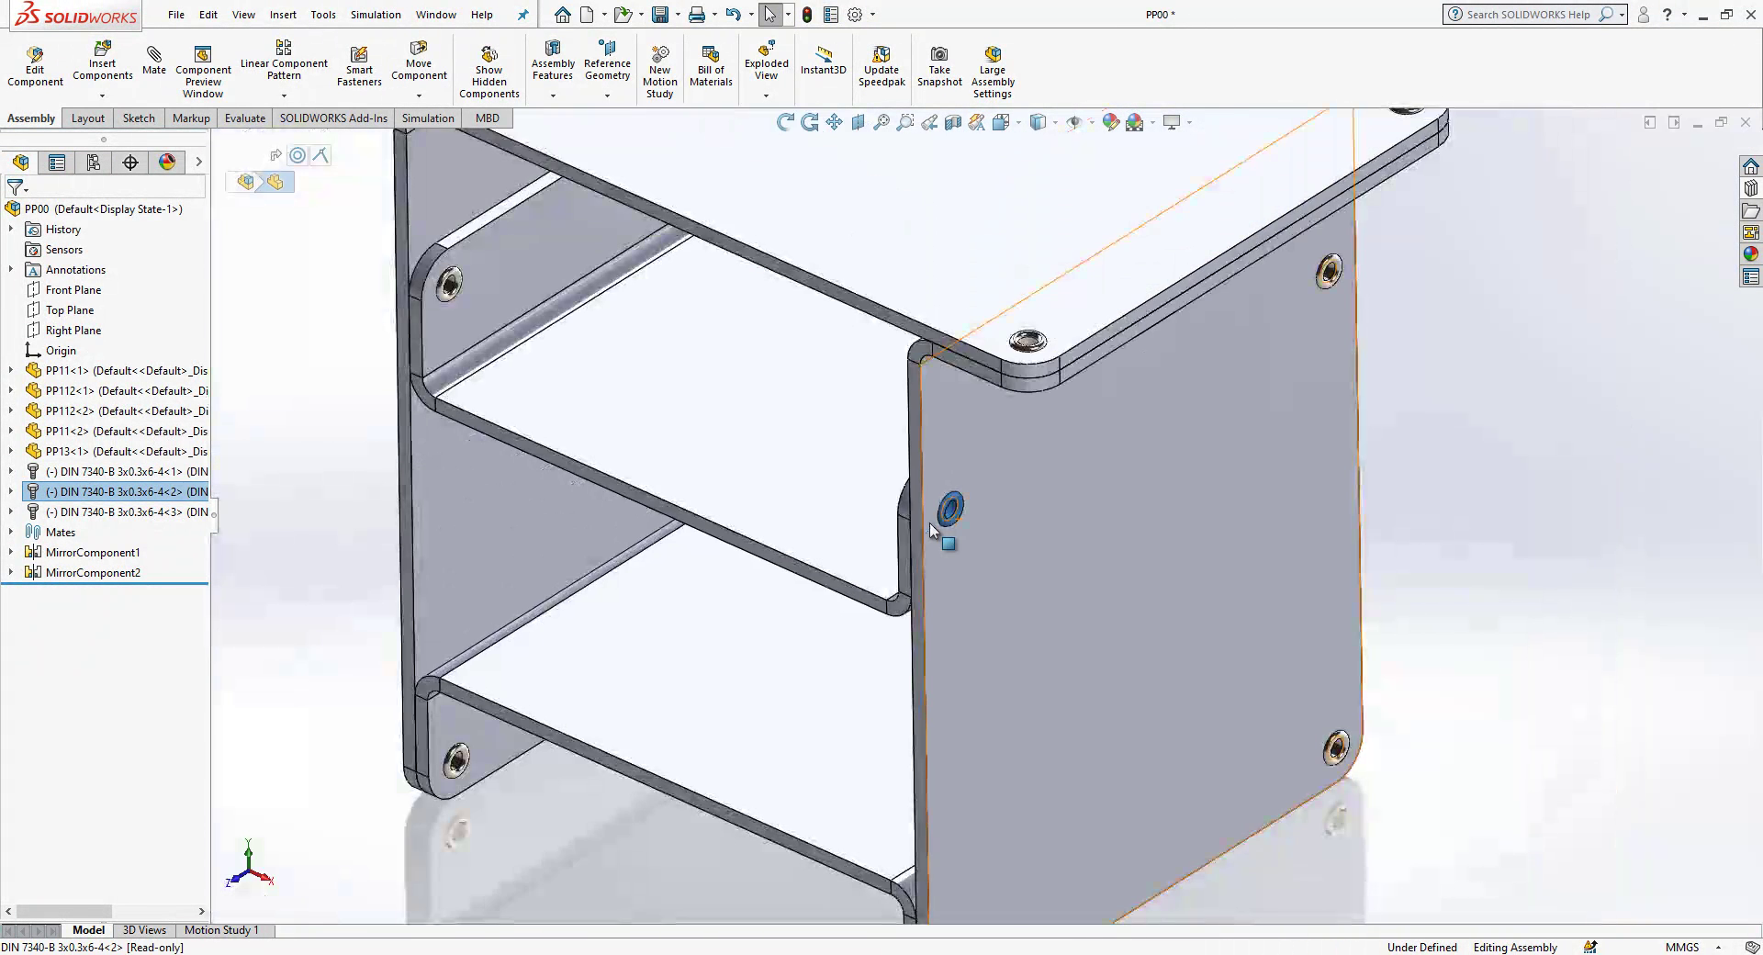
left_click(88, 477)
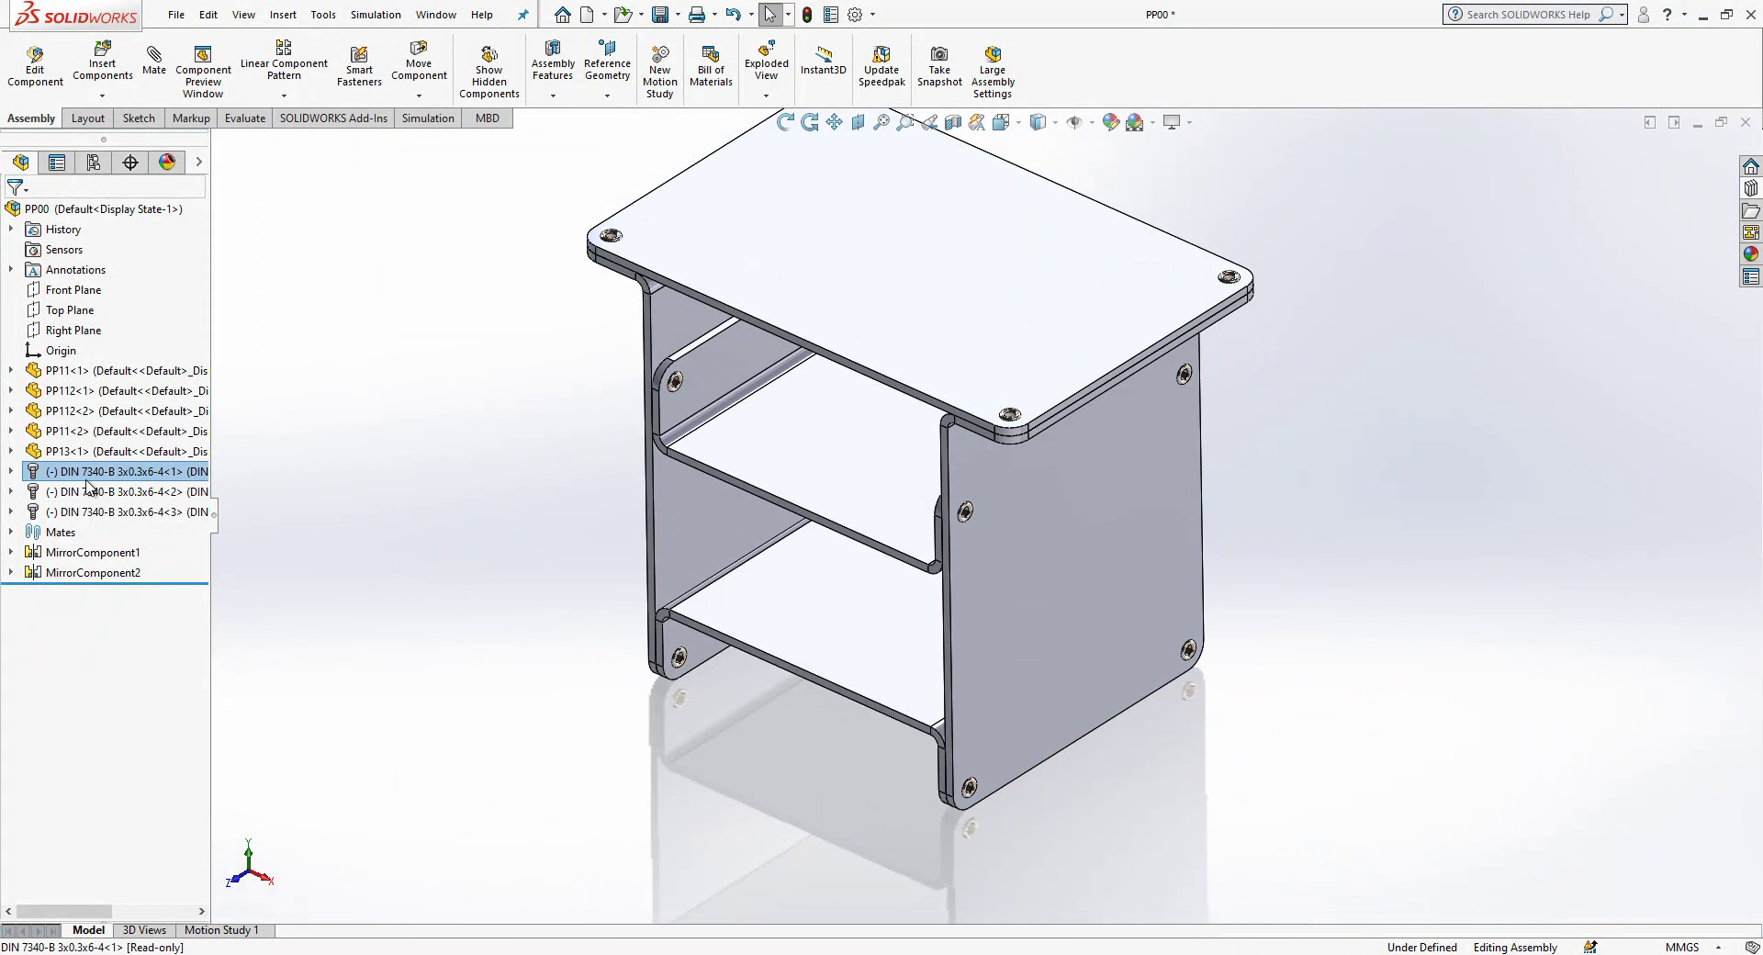
left_click(10, 472)
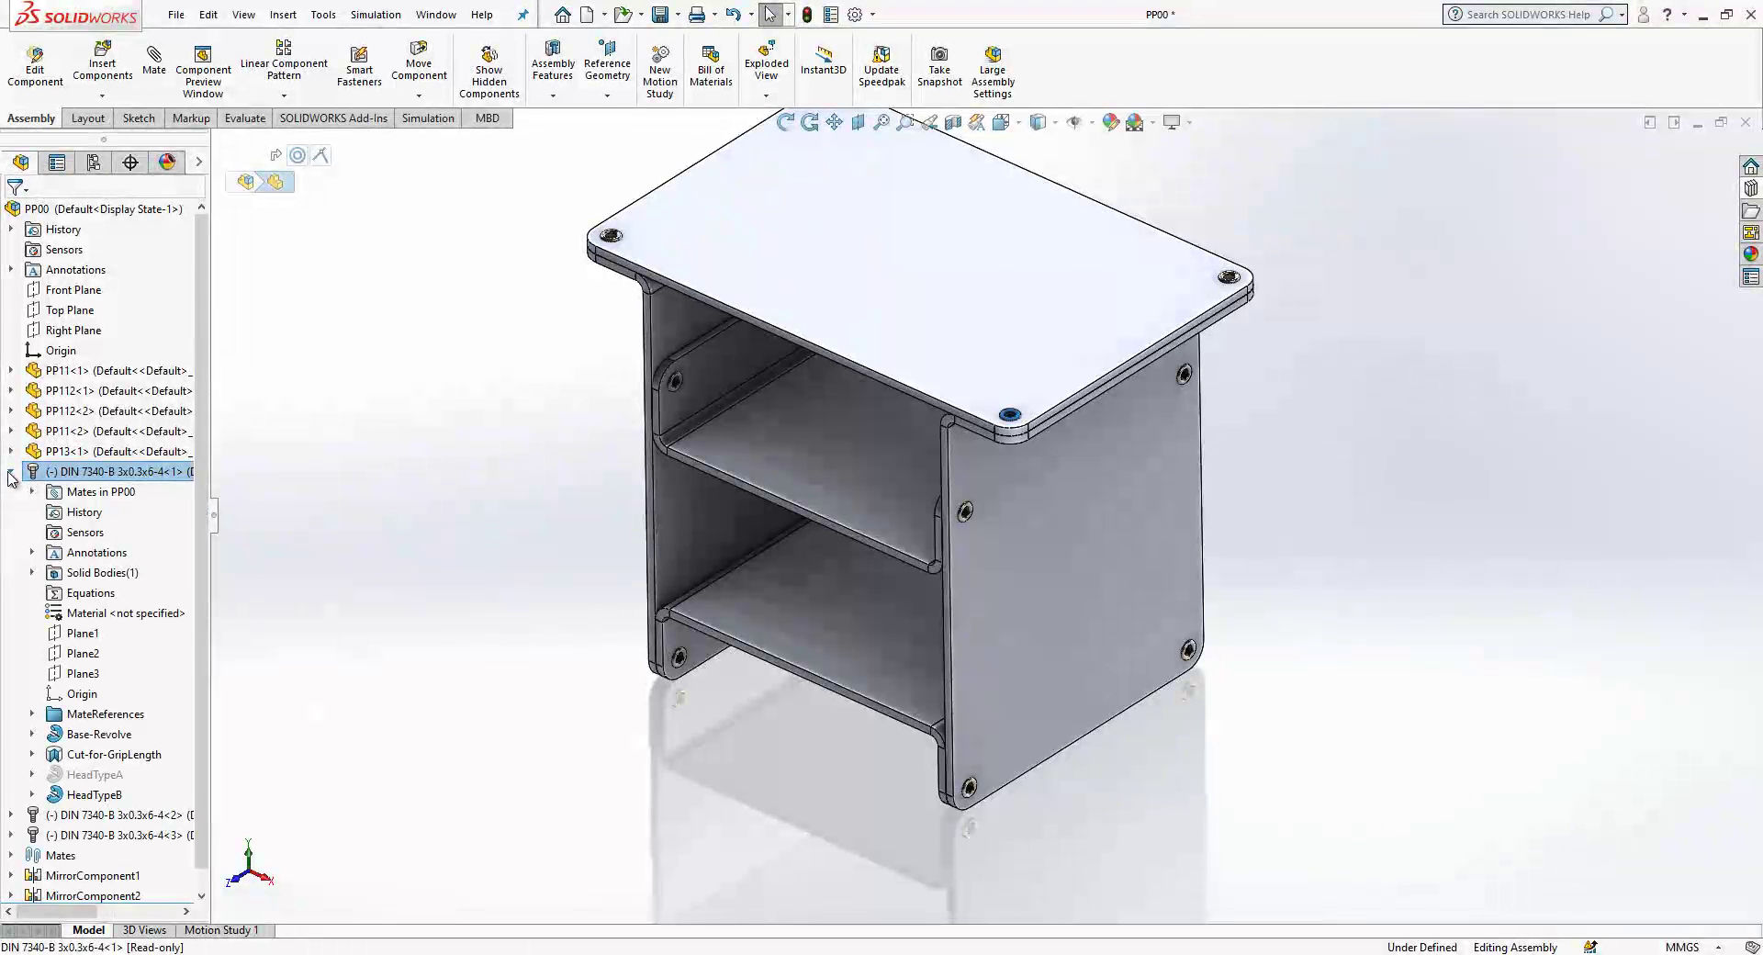
left_click(92, 639)
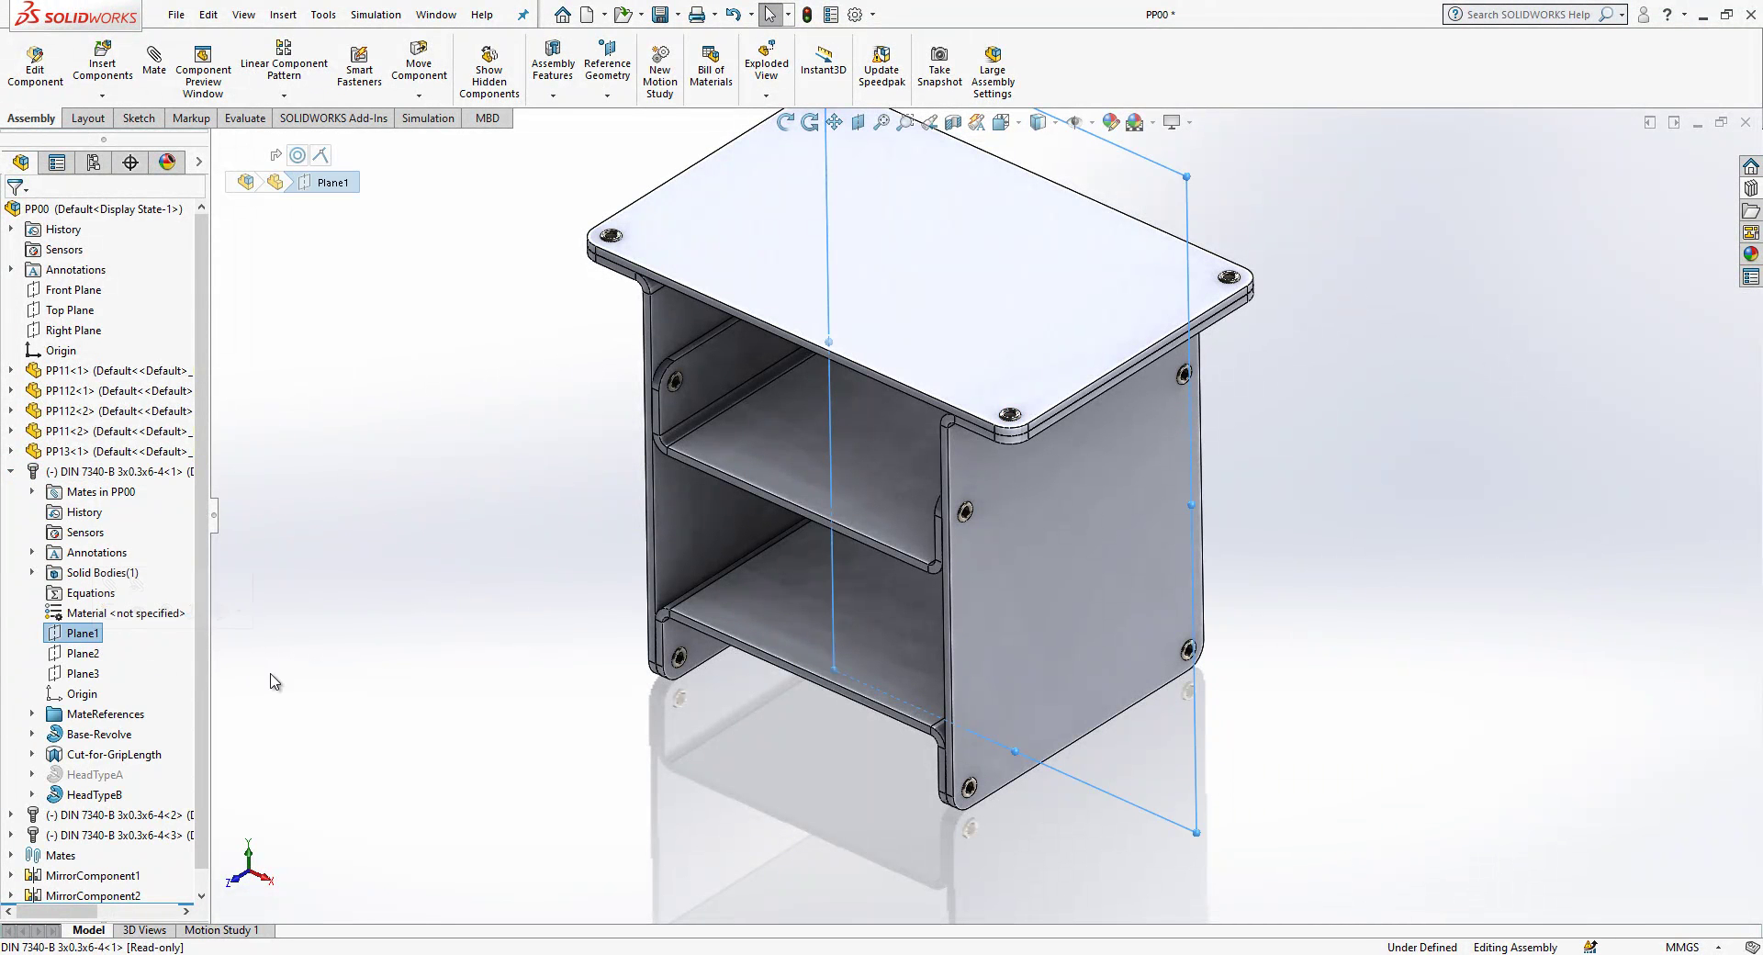
left_click(78, 472)
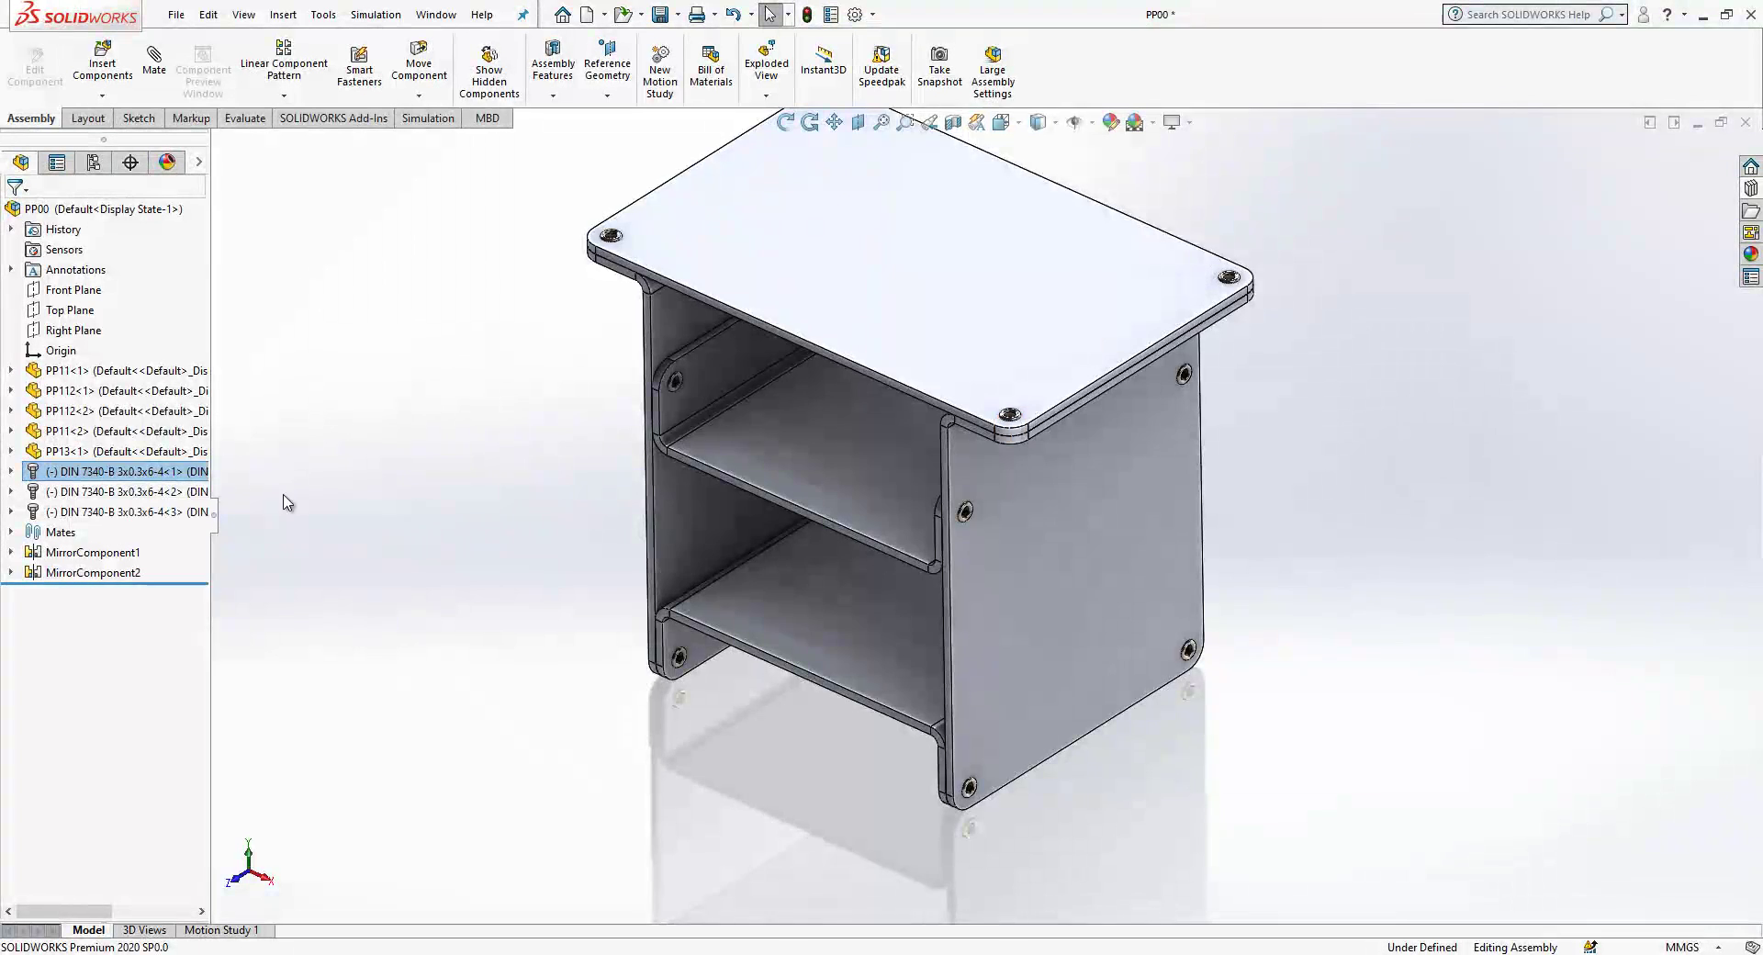
scroll(945, 500, "up", 3)
middle_click_drag(945, 500, 1011, 533)
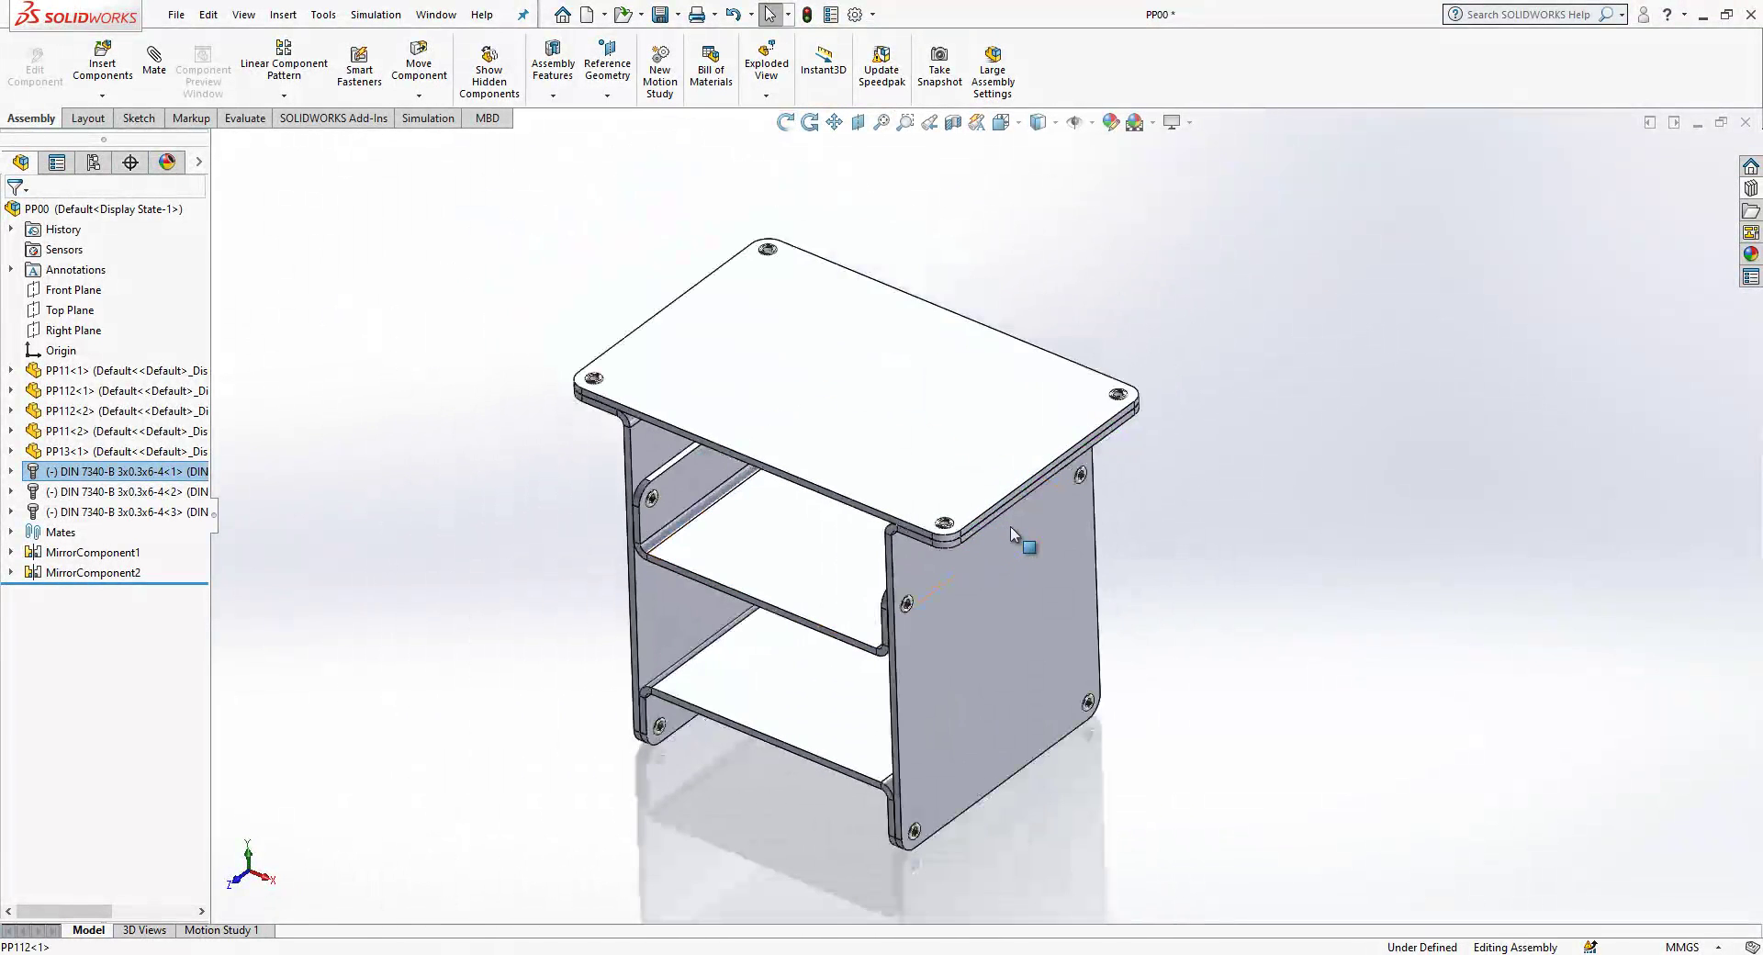
middle_click_drag(811, 439, 791, 416)
key("Escape")
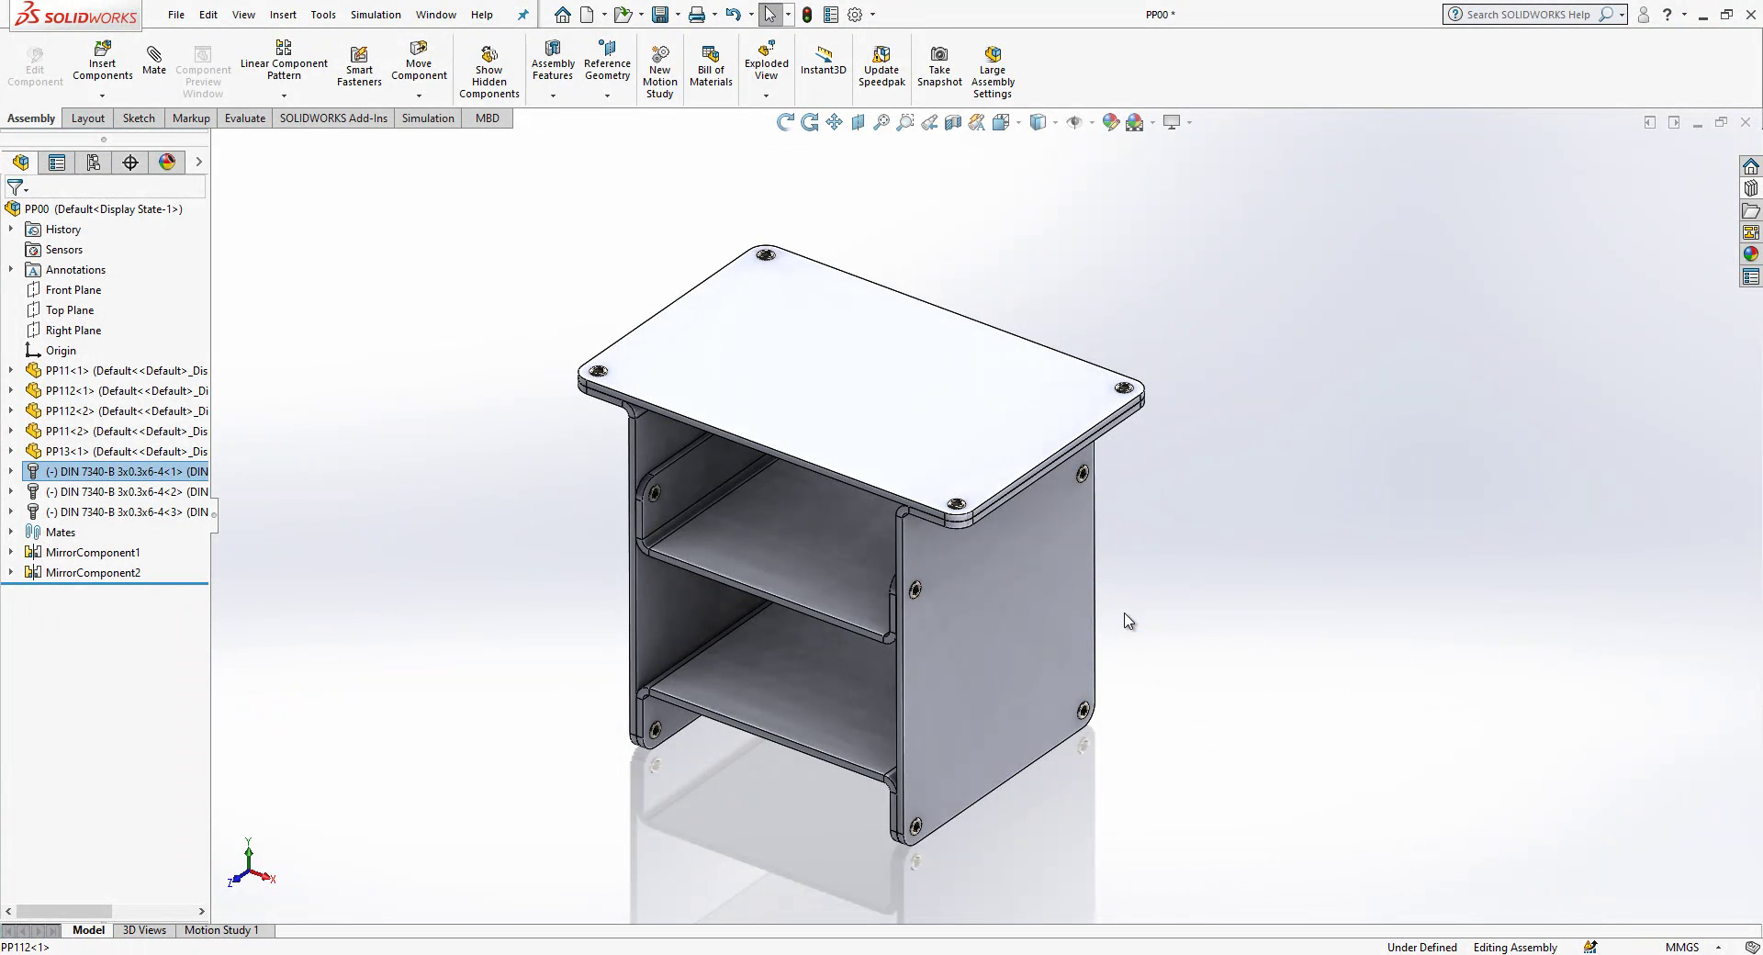